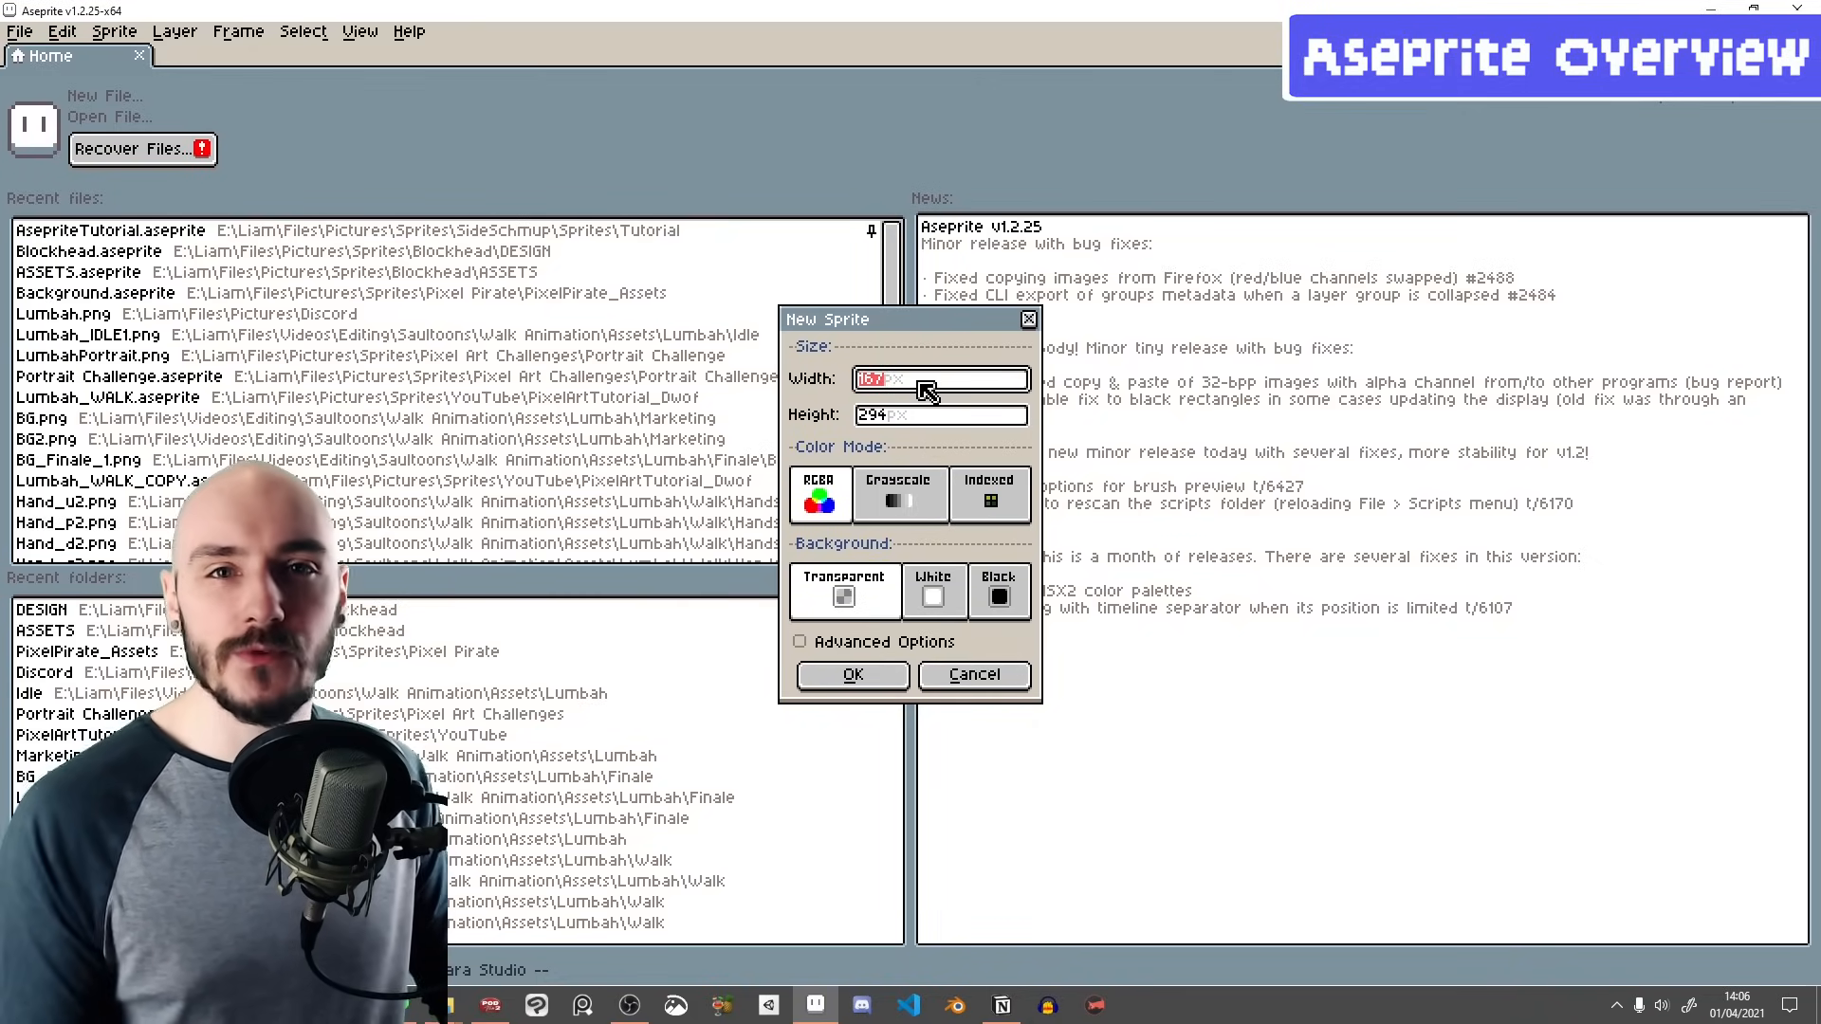
- Create a new 16 × 16 px sprite and hide the animation timeline to leave more room for the canvas
text(16)
click(899, 418)
text(16)
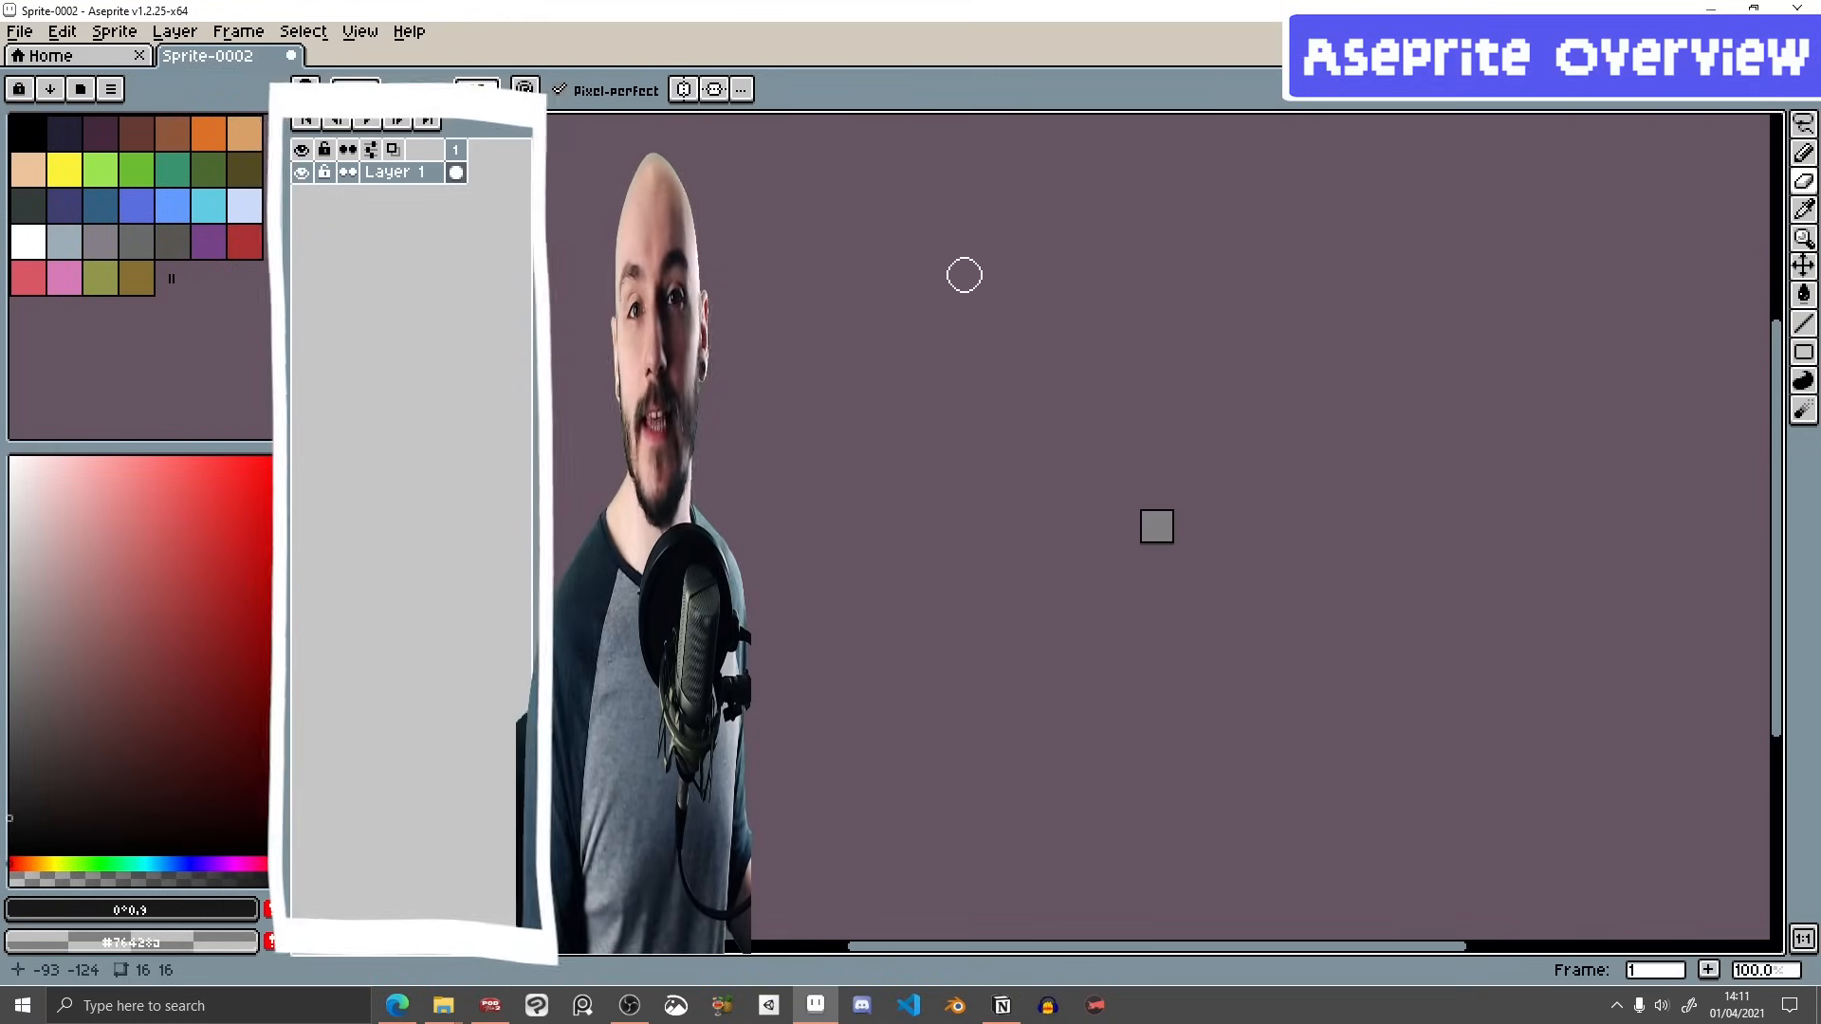
key(Tab)
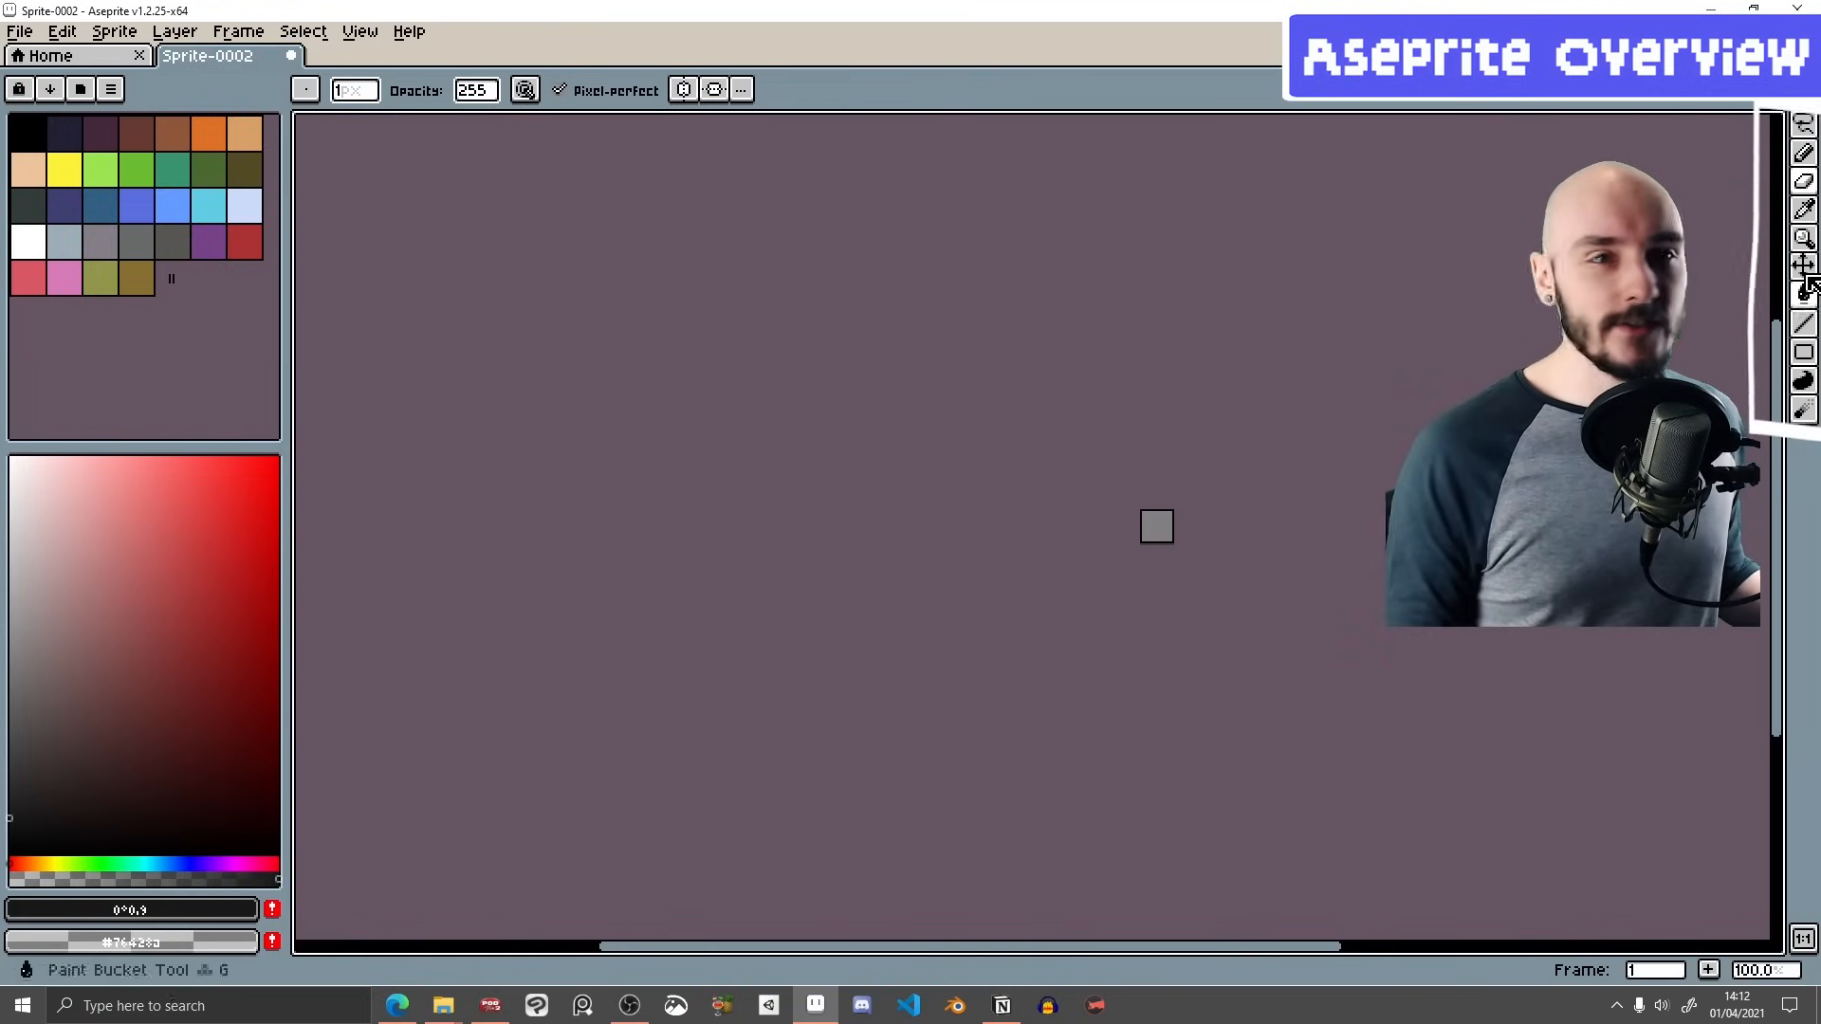
- Go through the selection, Pencil, Eraser, Move and Paint Bucket tools in turn
click(1804, 124)
click(1804, 152)
click(1804, 181)
click(1804, 267)
click(1804, 294)
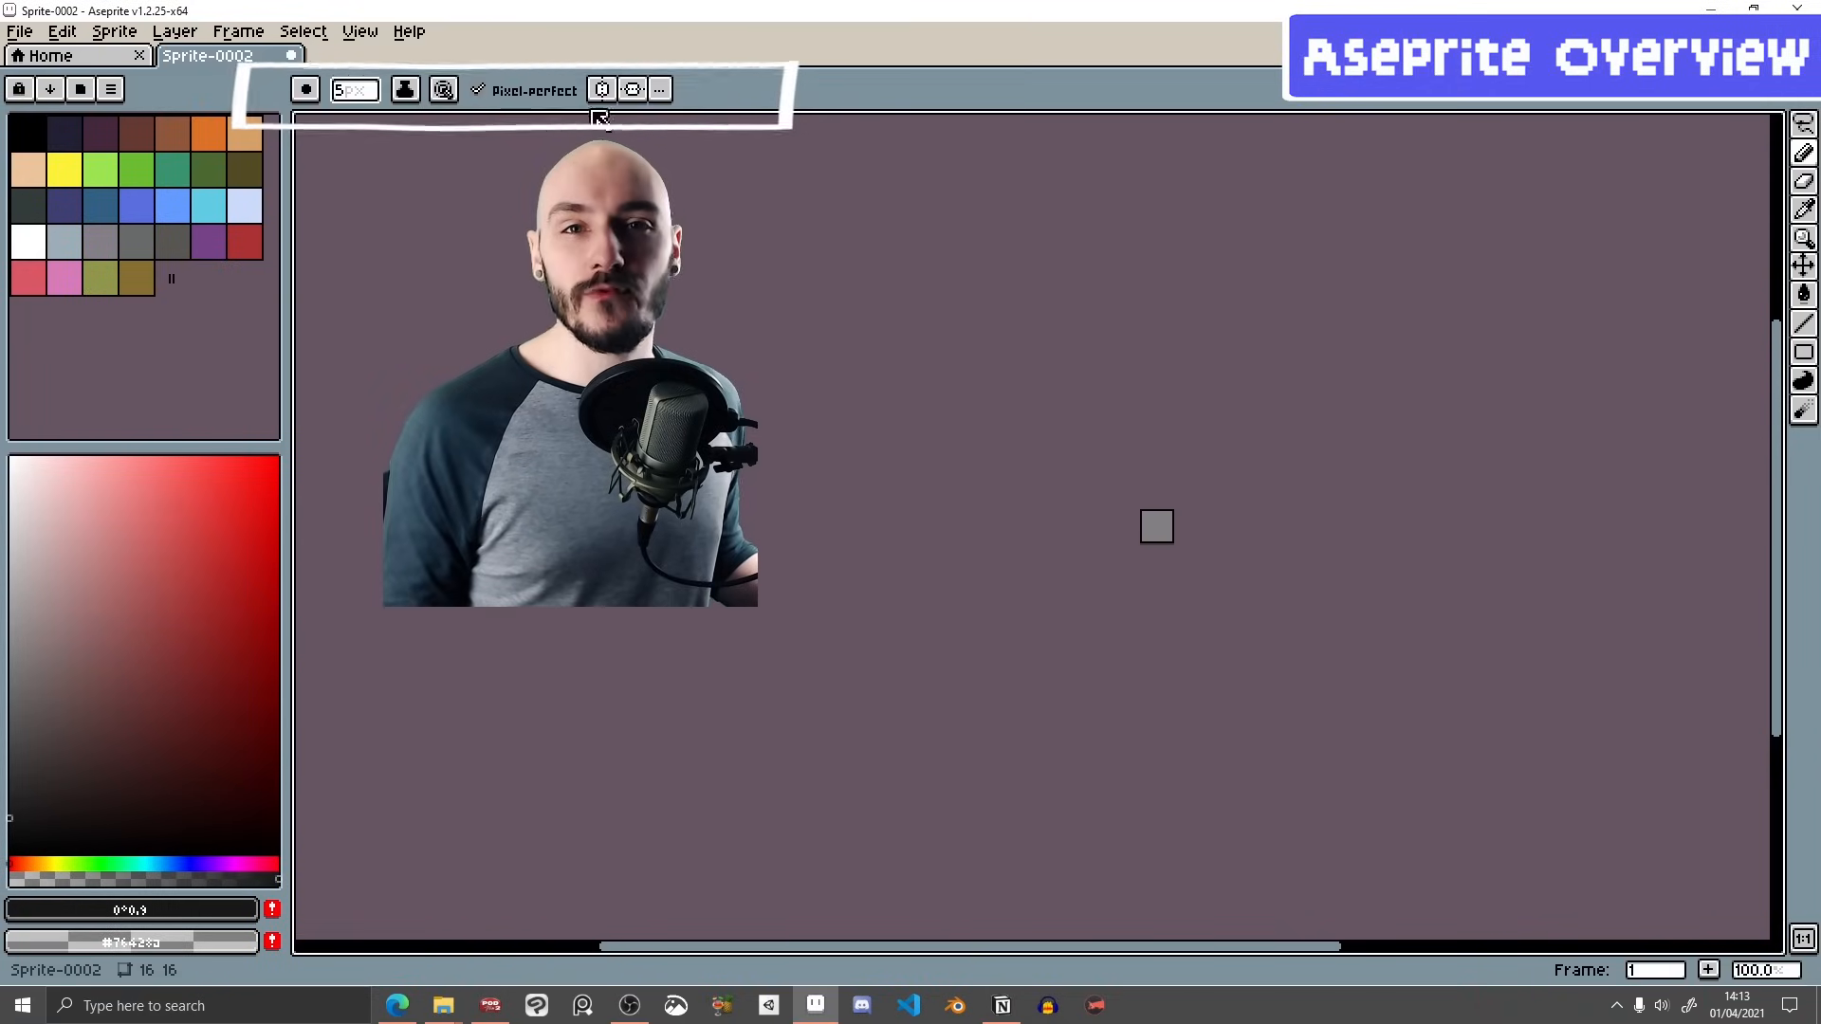
- Compare the options offered by the Pencil, Eraser, Eyedropper, Move and Paint Bucket tools, and look at the open document tabs
click(1805, 154)
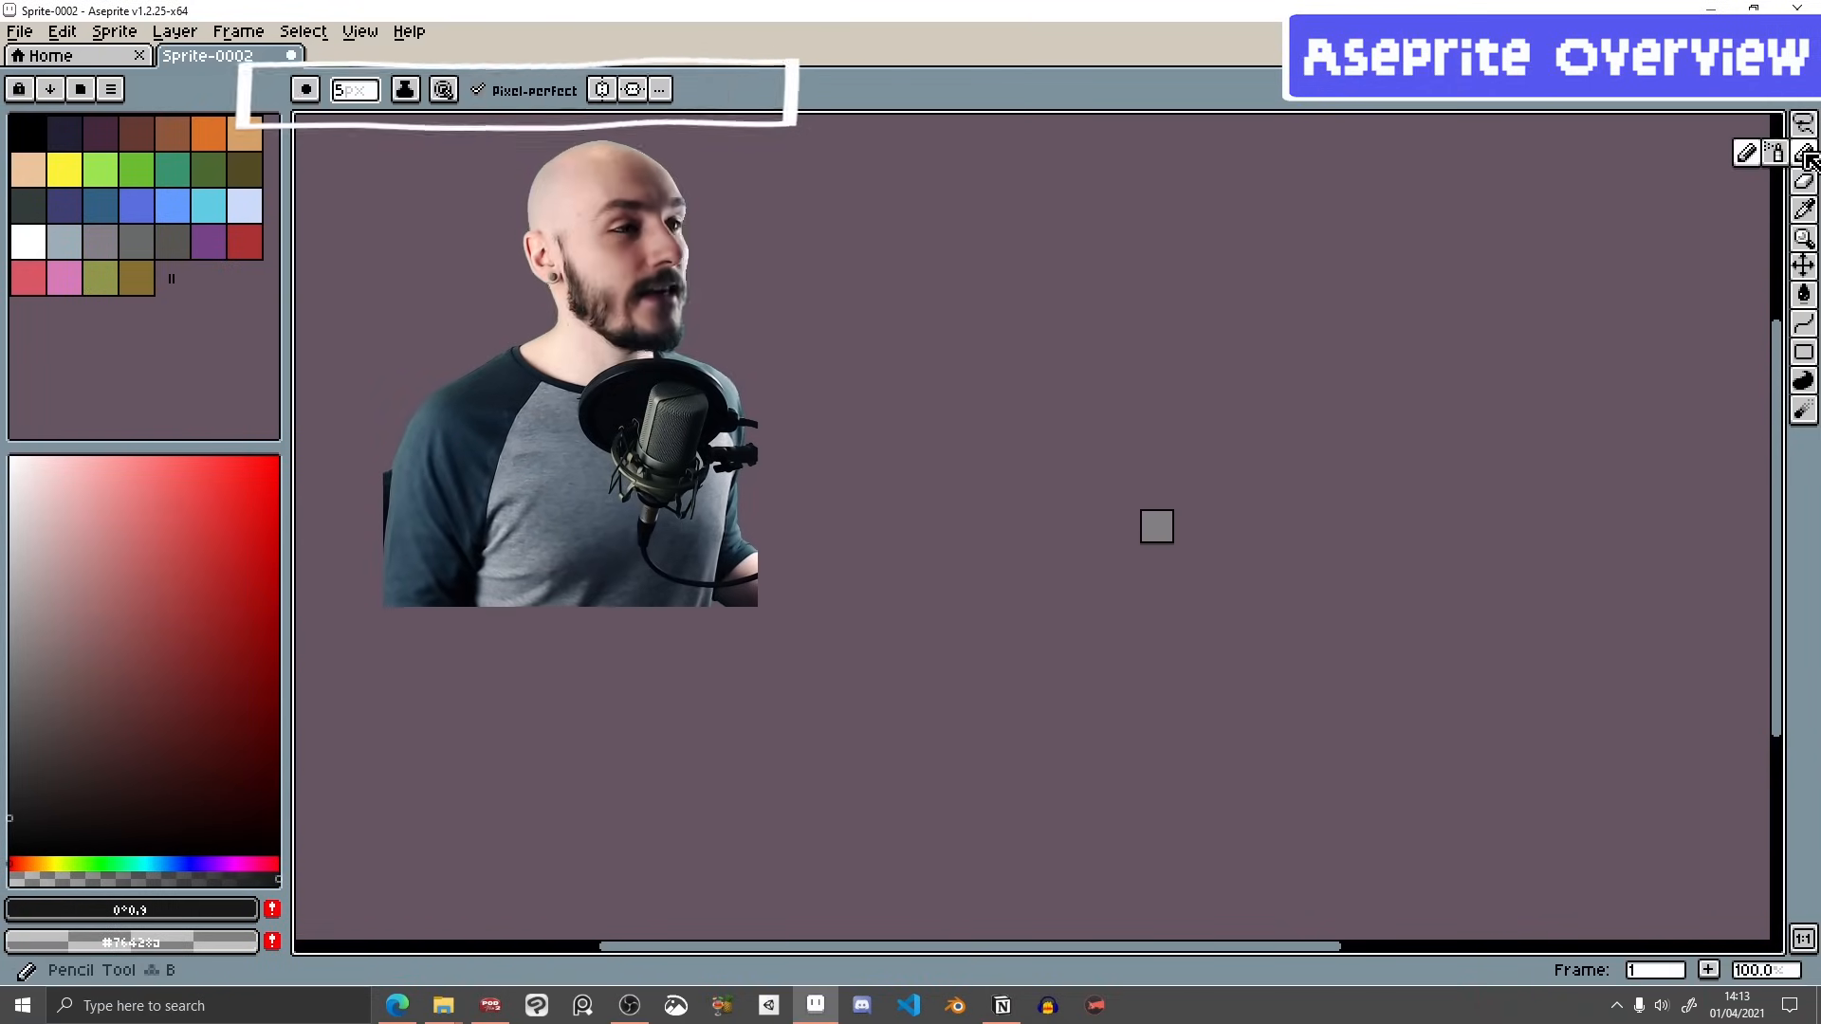
click(1806, 183)
click(1806, 212)
click(1808, 270)
click(1804, 294)
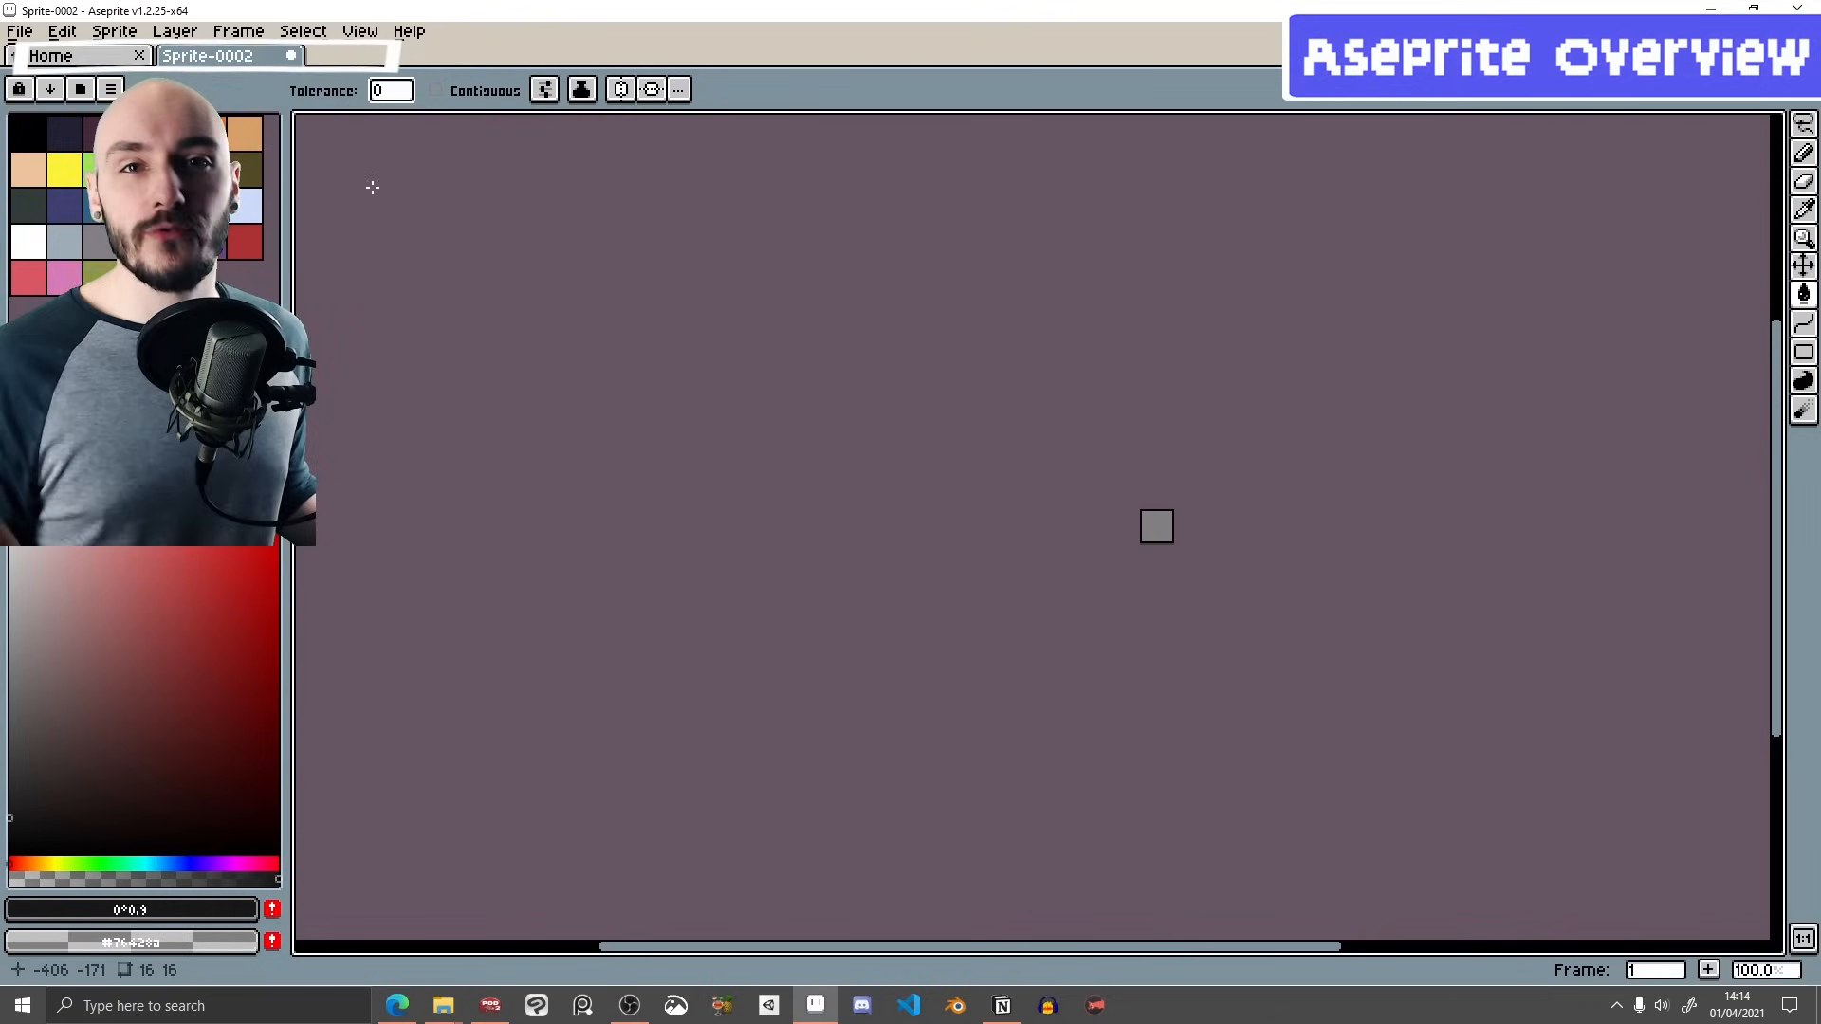
click(90, 58)
drag(242, 54, 459, 69)
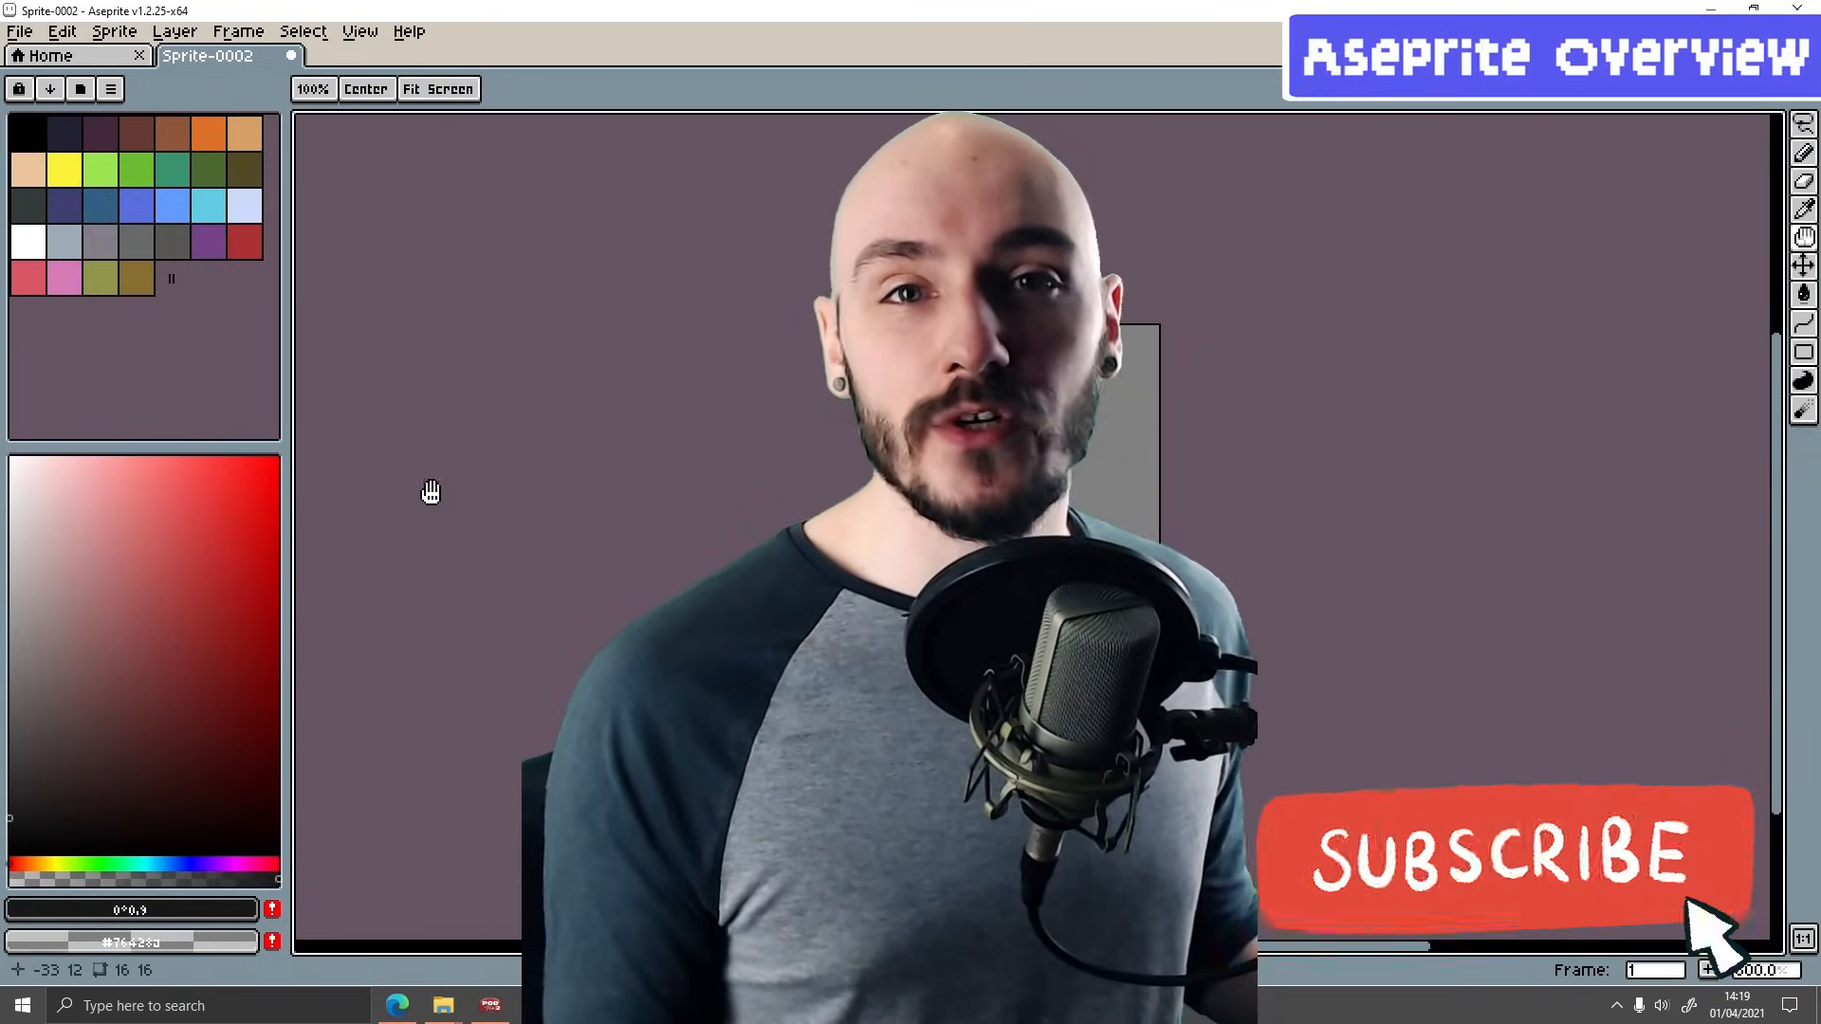
- Look up the shortcuts for "zoom" in the keyboard shortcuts settings, and clear the search
click(412, 34)
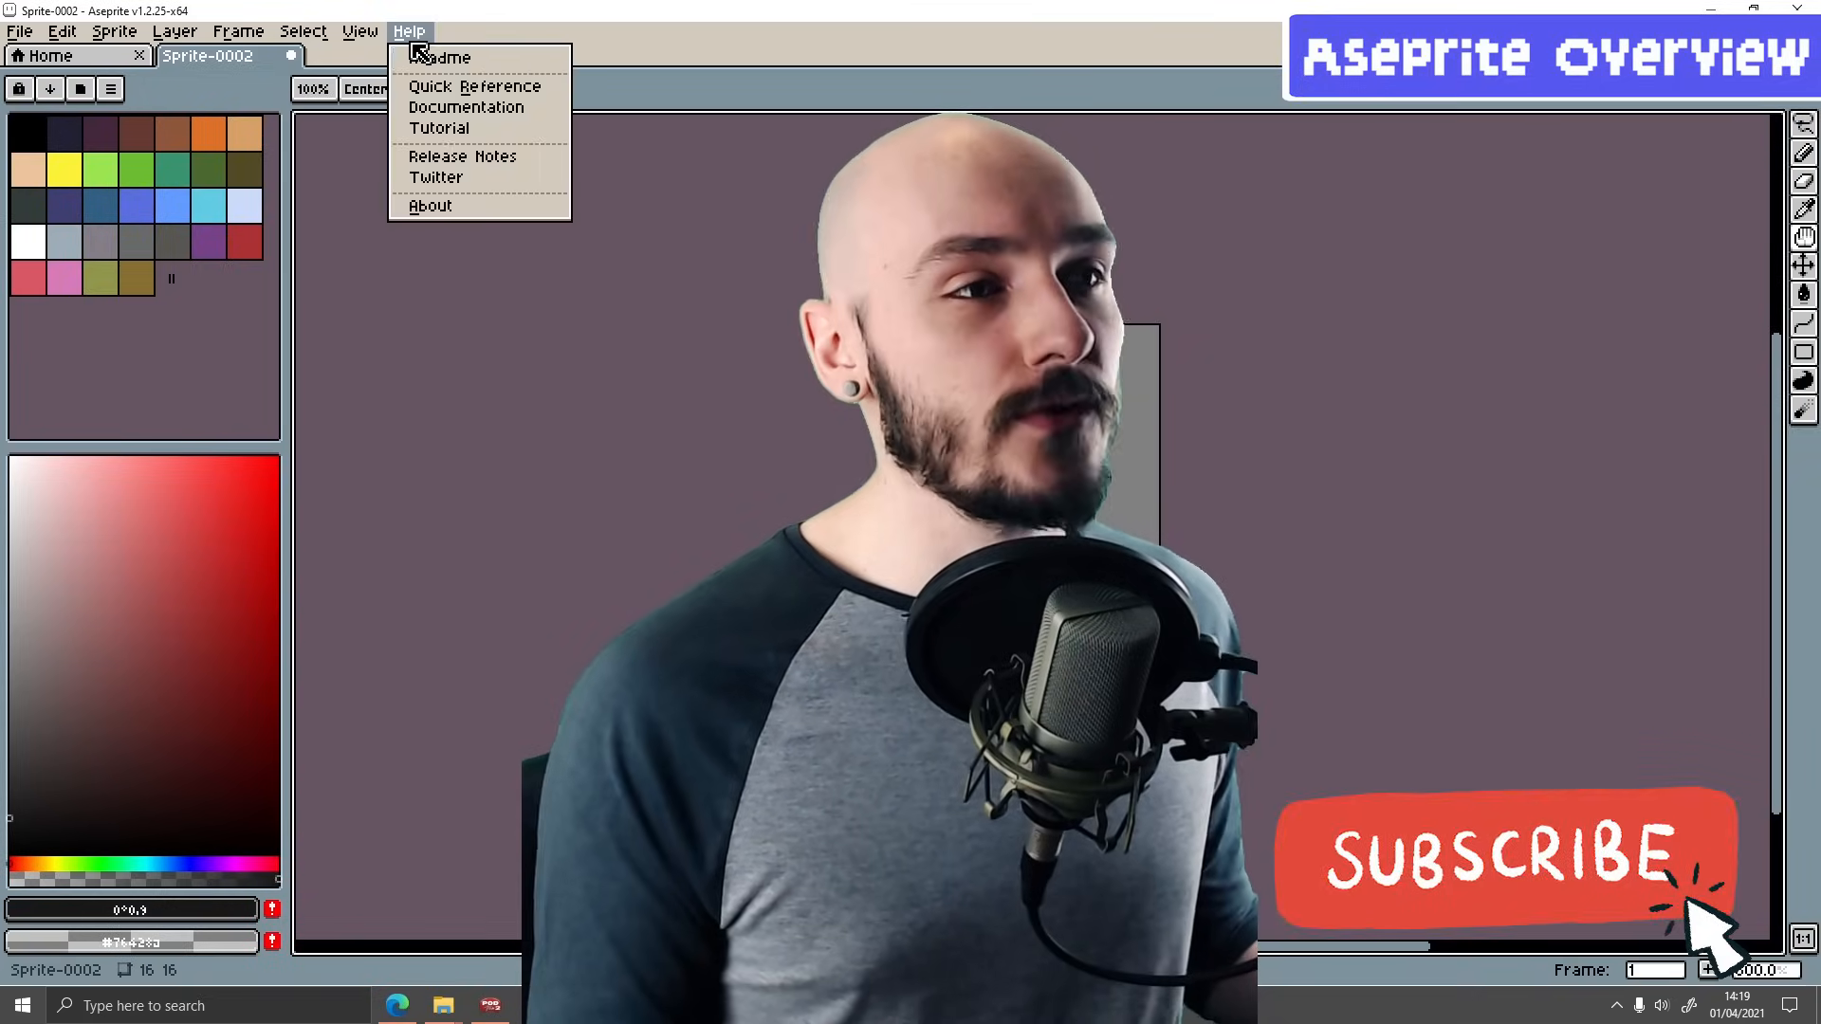
click(431, 484)
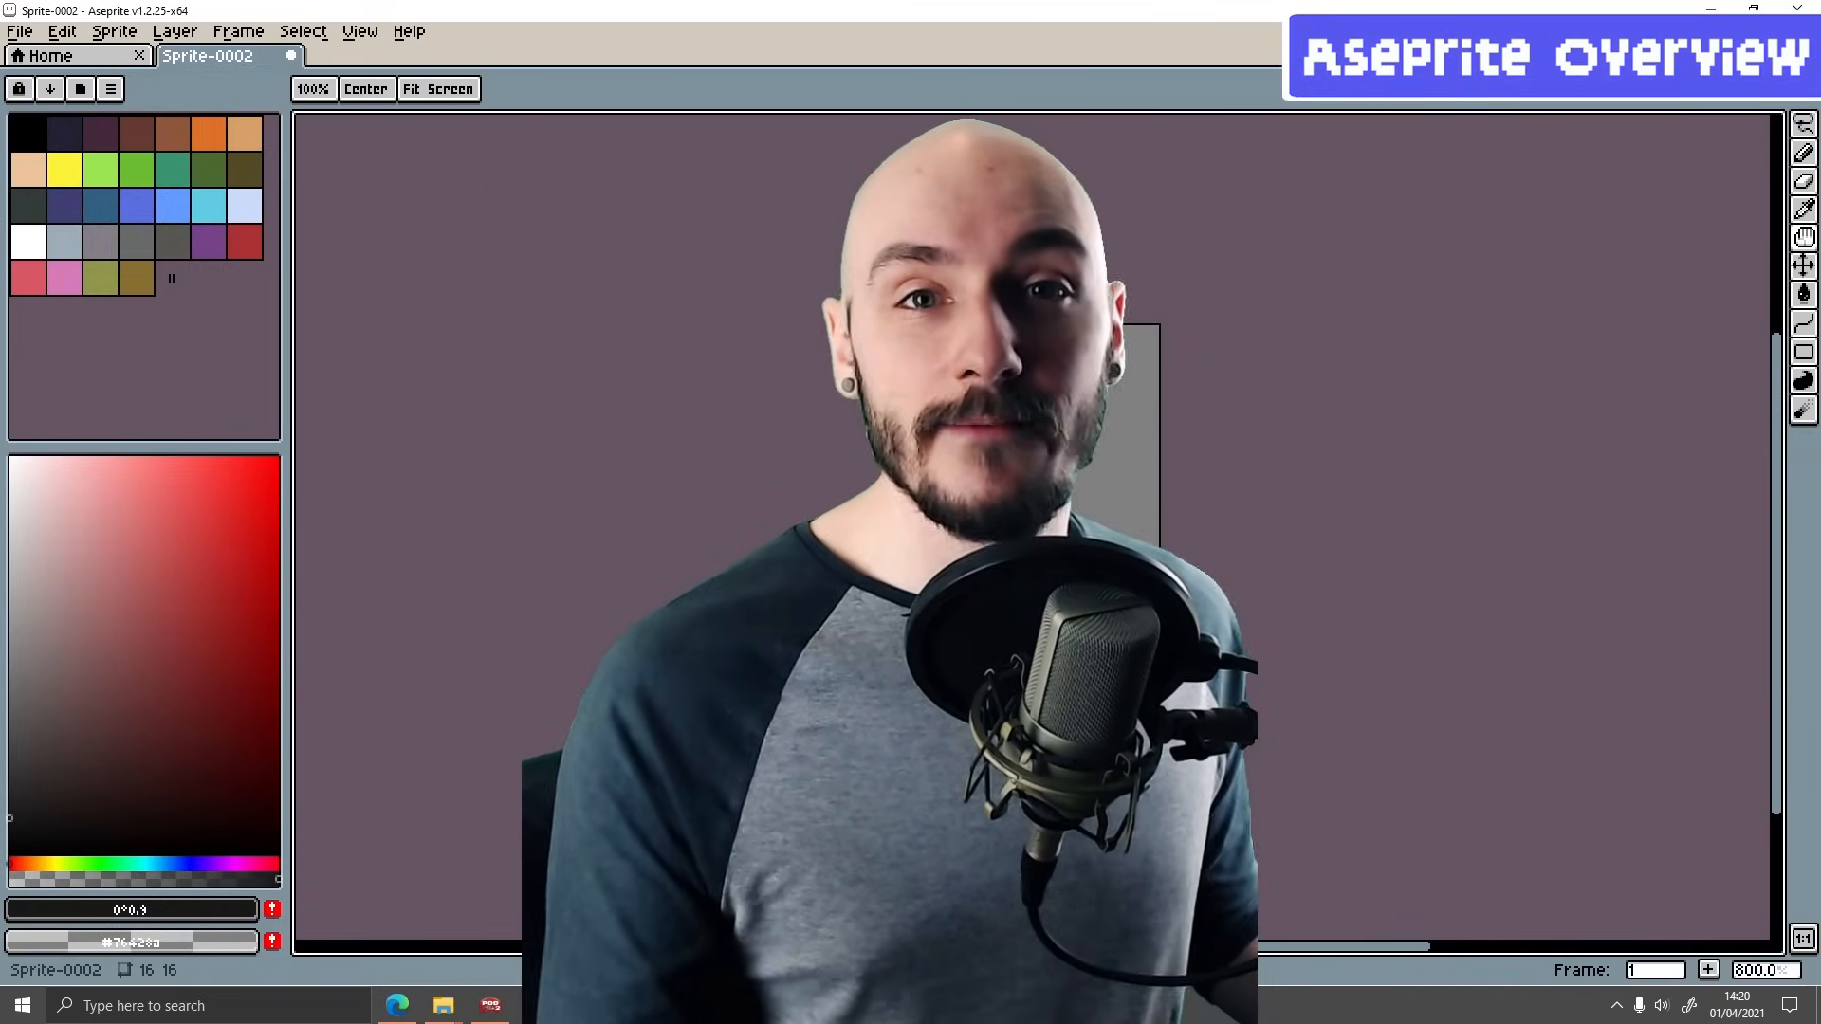
click(72, 36)
click(190, 591)
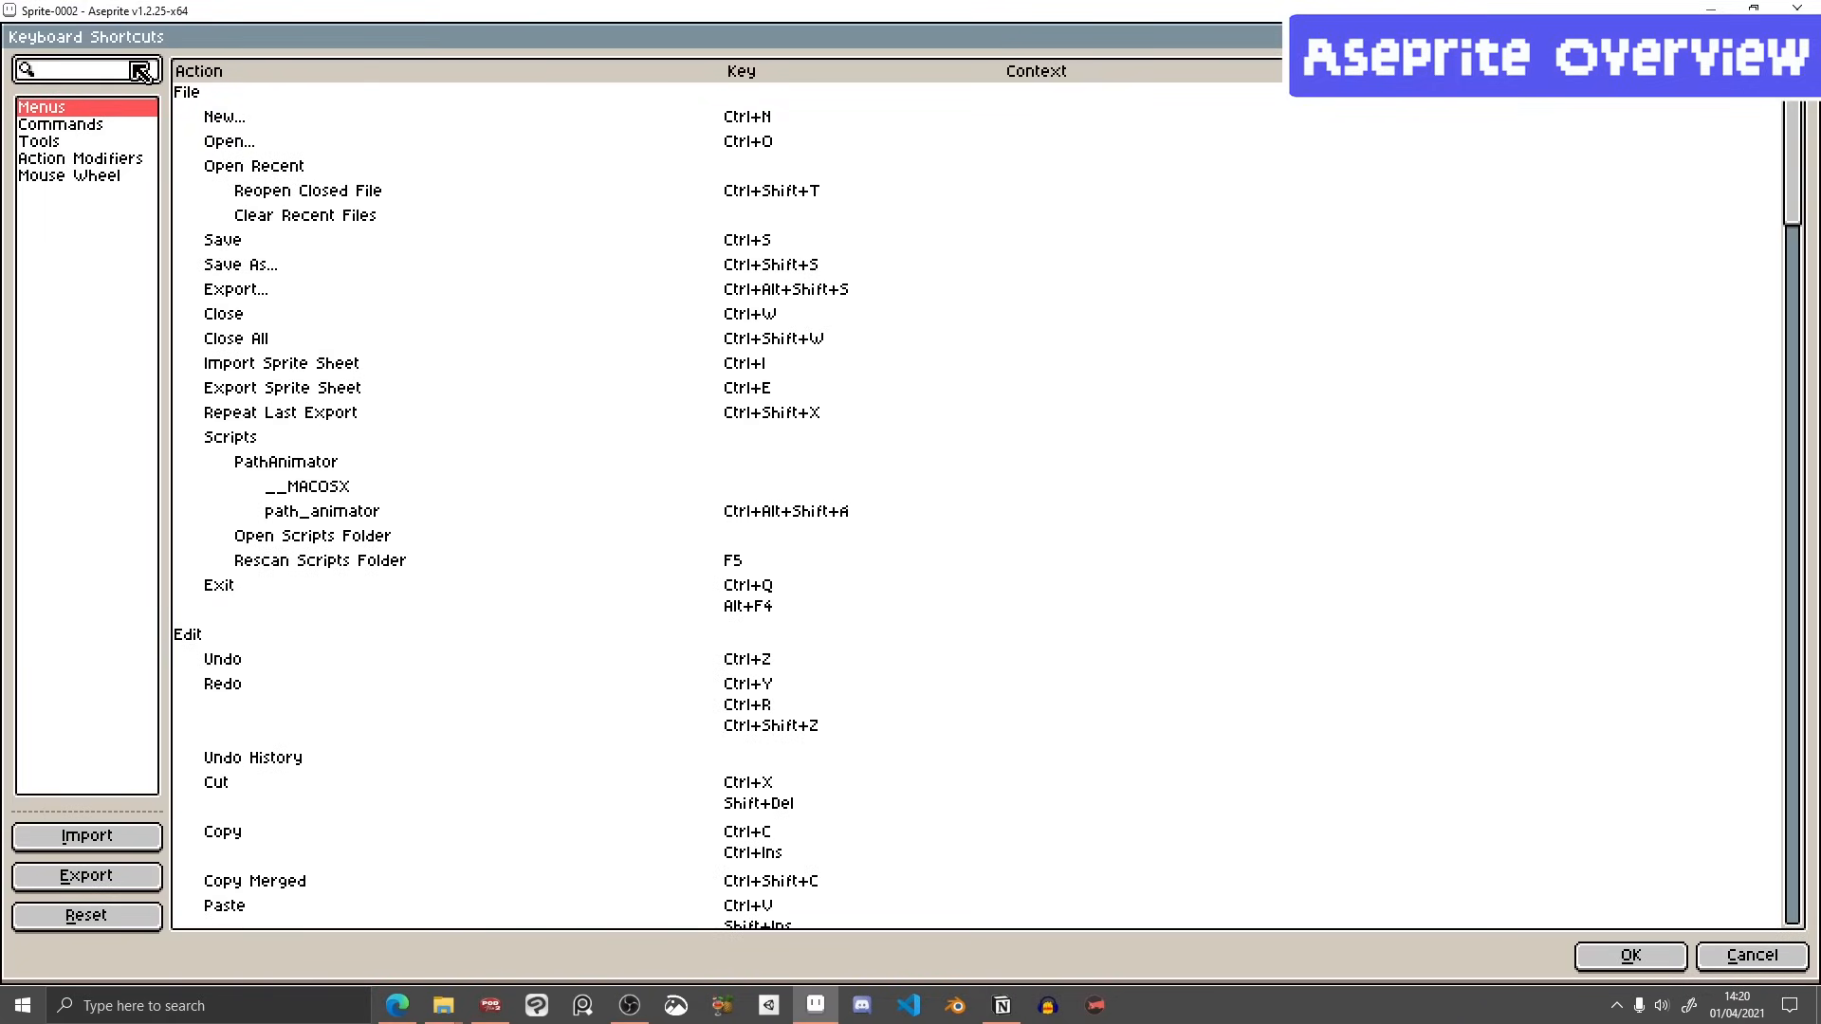
text(zoom)
mouse_move(783, 121)
mouse_move(748, 638)
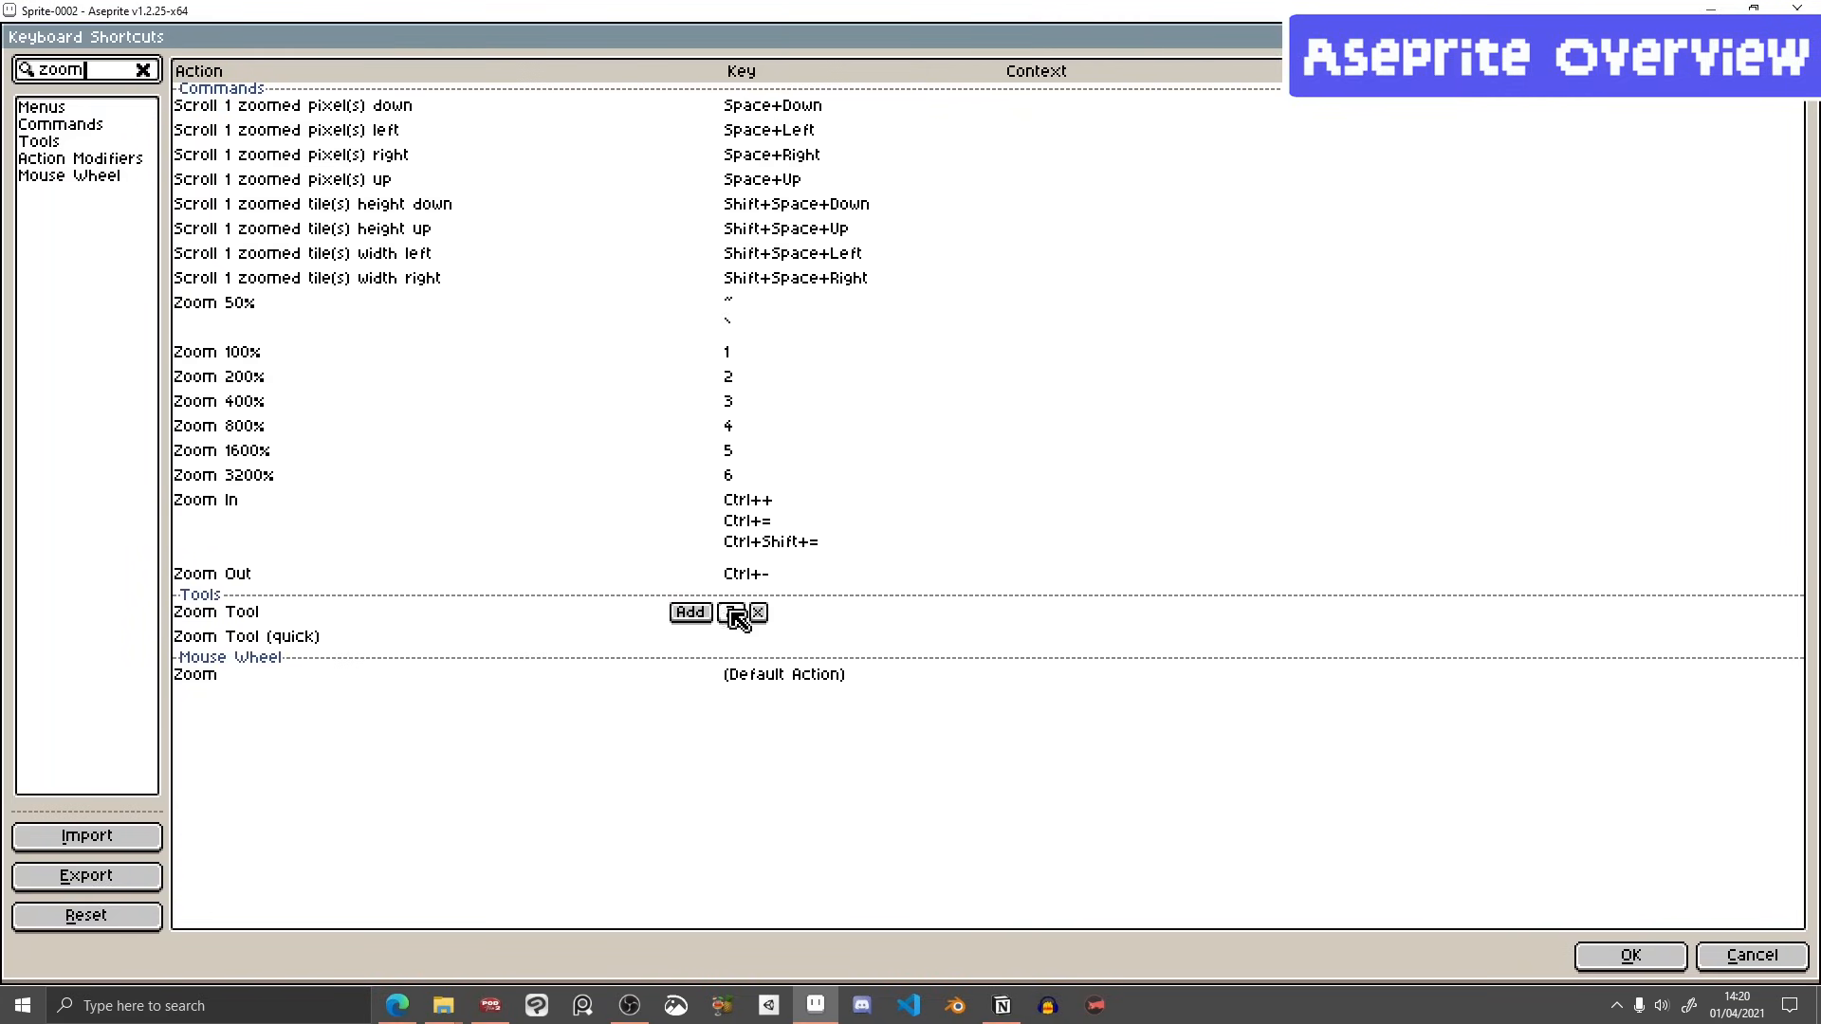
key(BackSpace)
key(BackSpace)
key(BackSpace)
key(BackSpace)
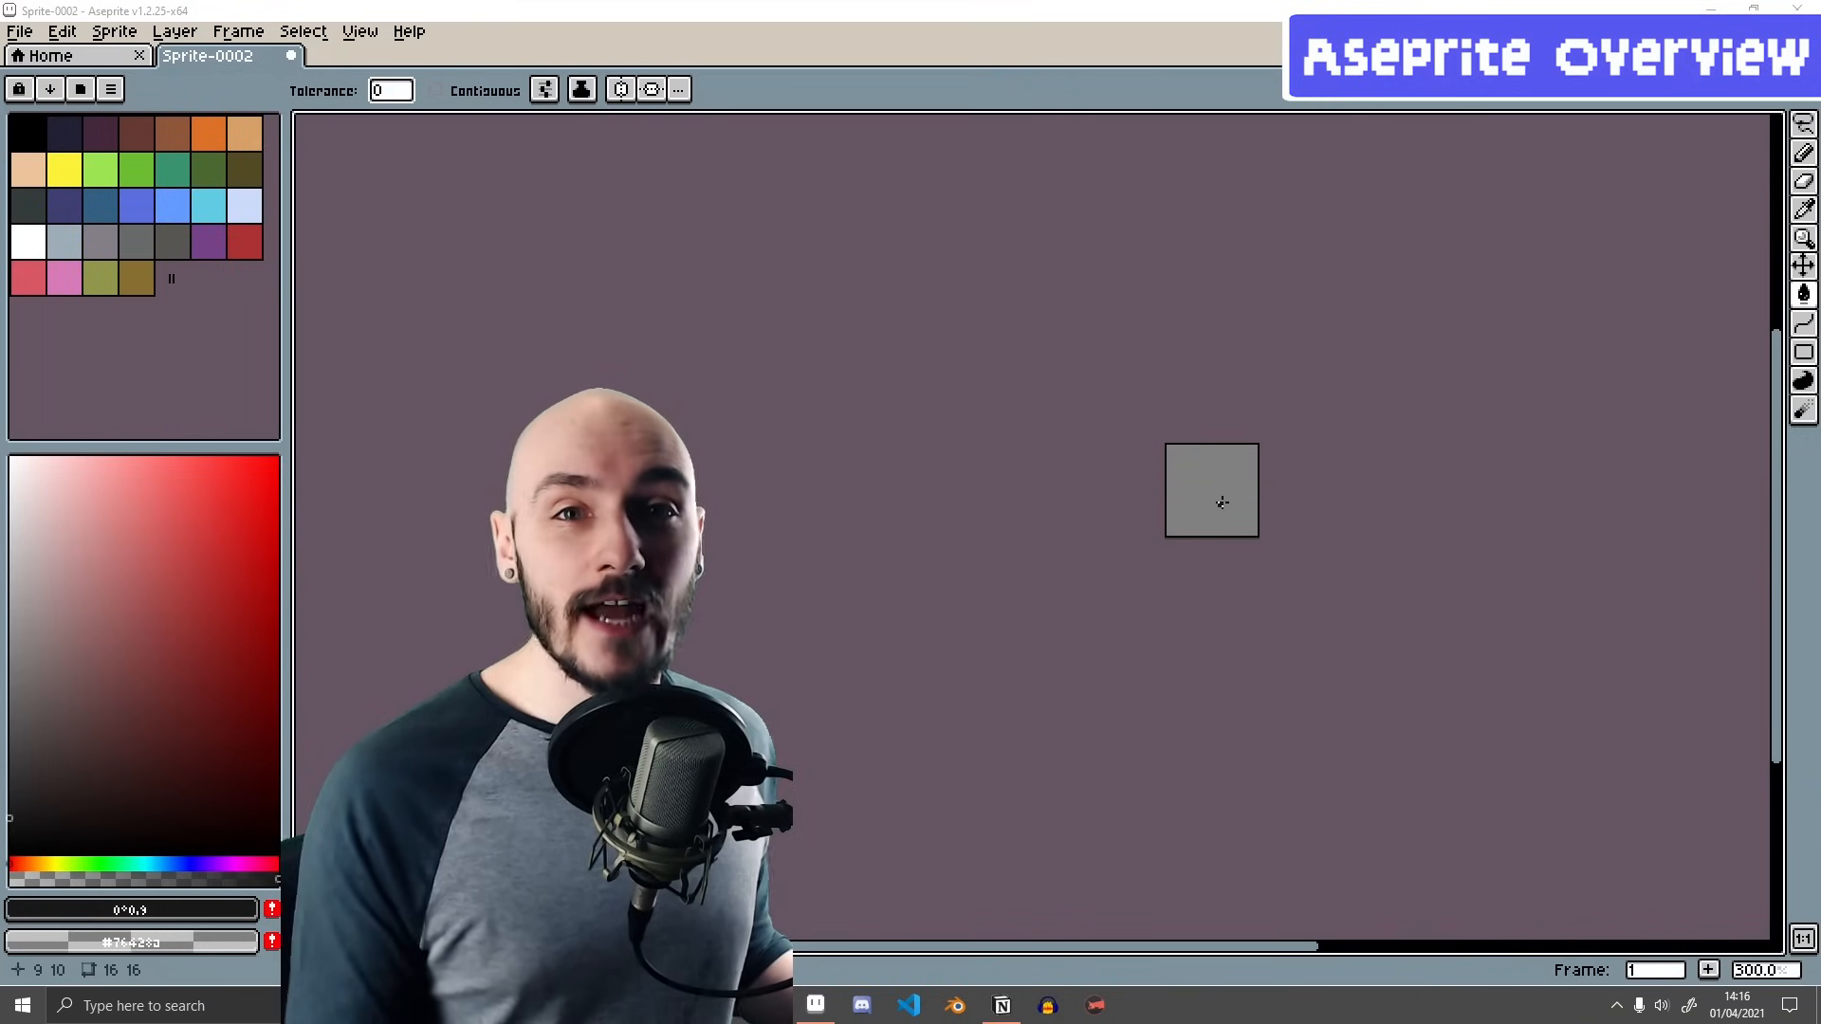
- Explore canvas navigation by zooming in and out with the Zoom tool and panning with the Hand tool
scroll(1234, 491, up, 6)
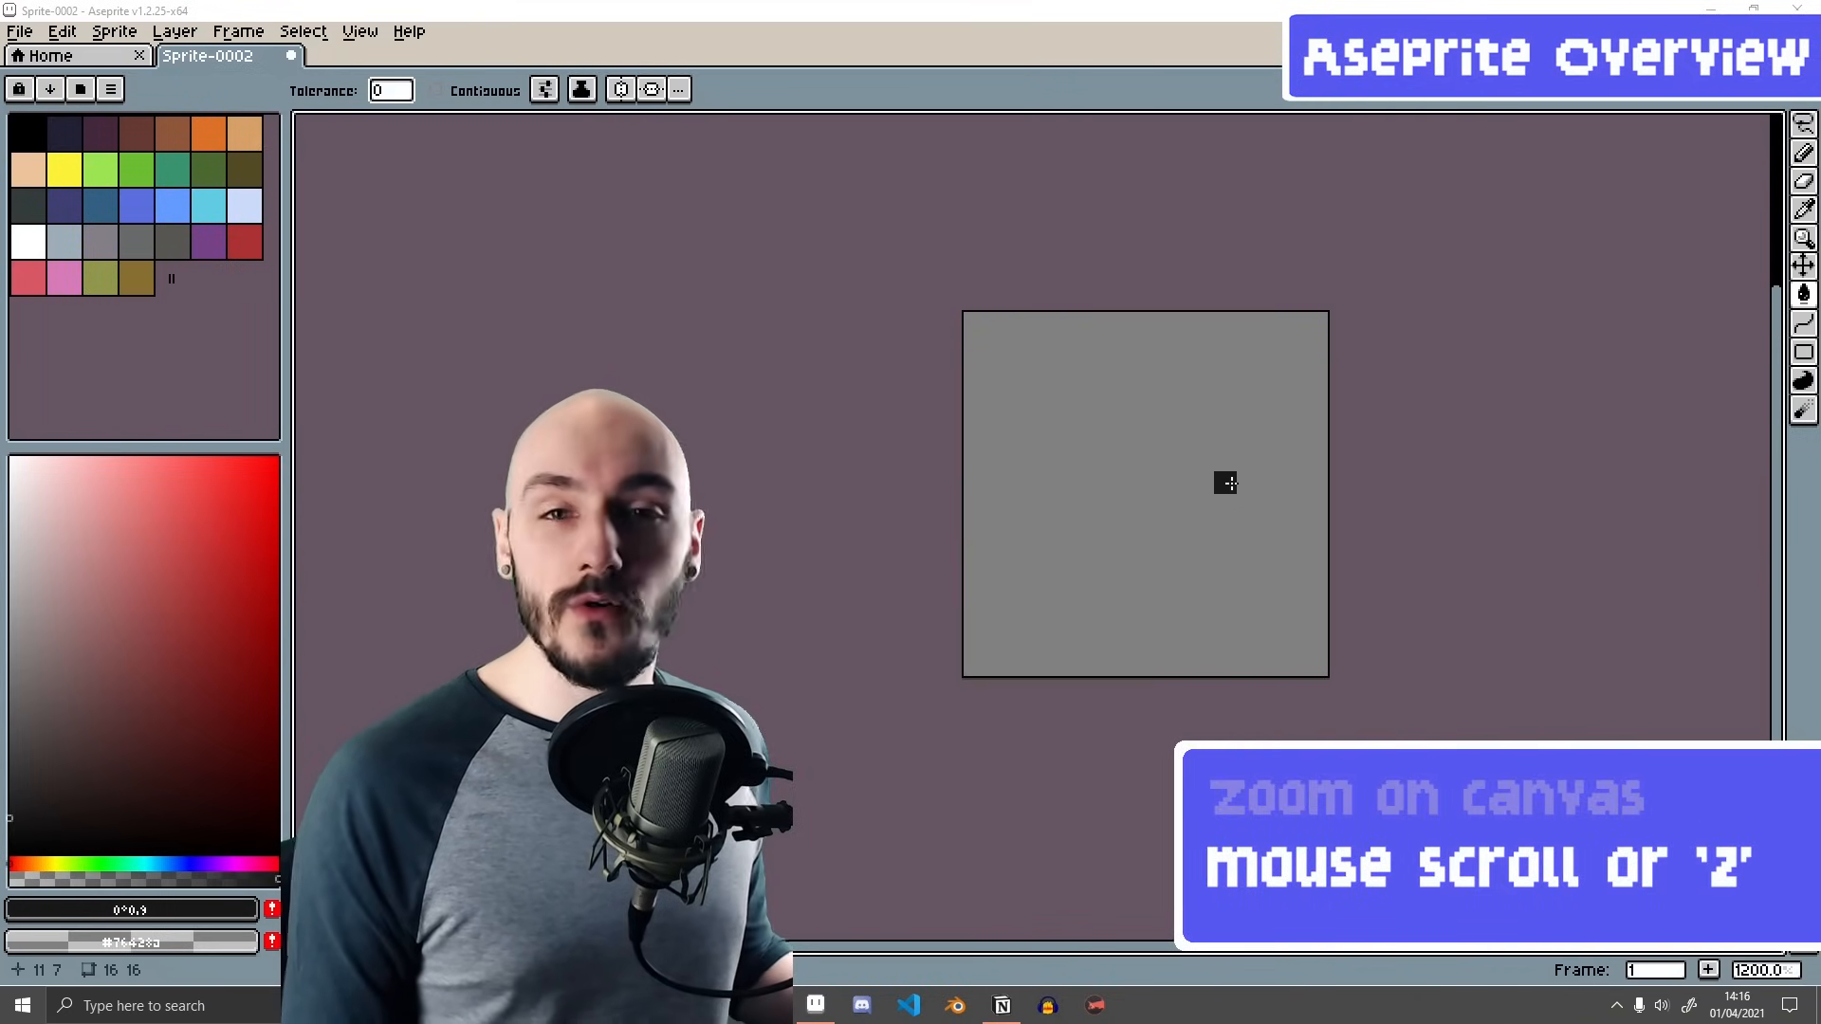
click(1803, 238)
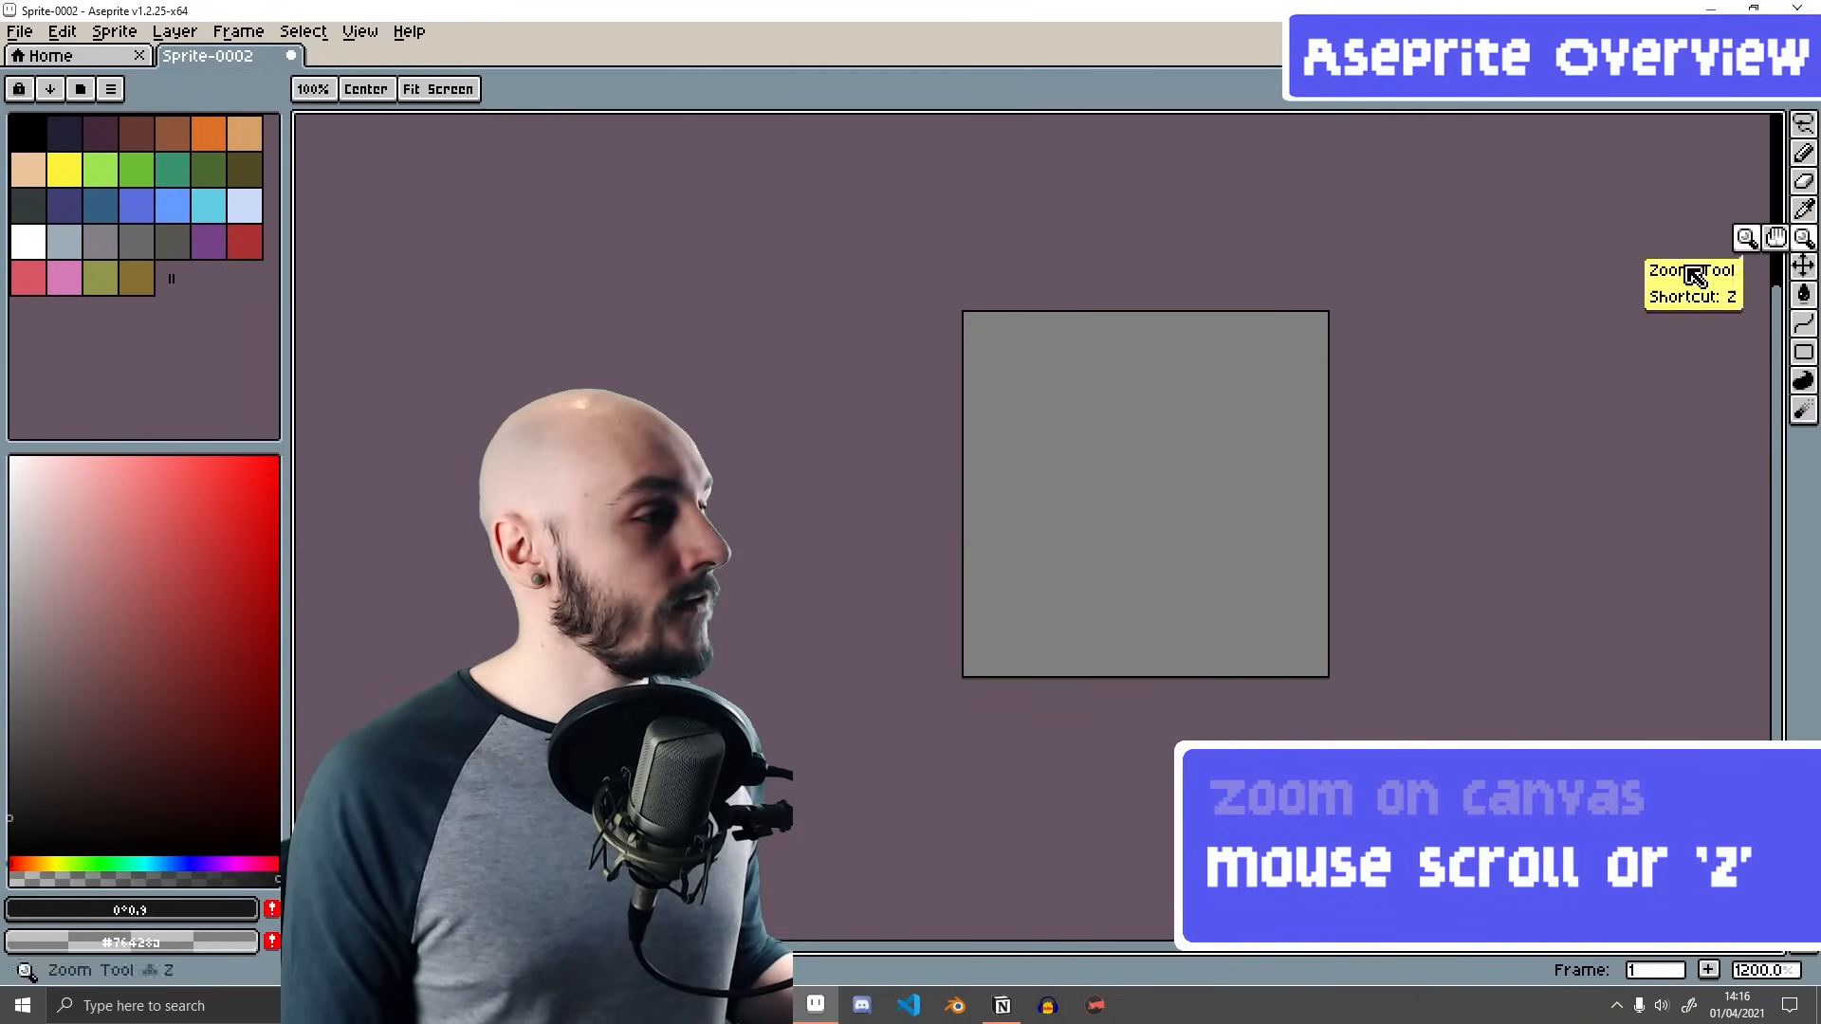
drag(1159, 406, 1099, 428)
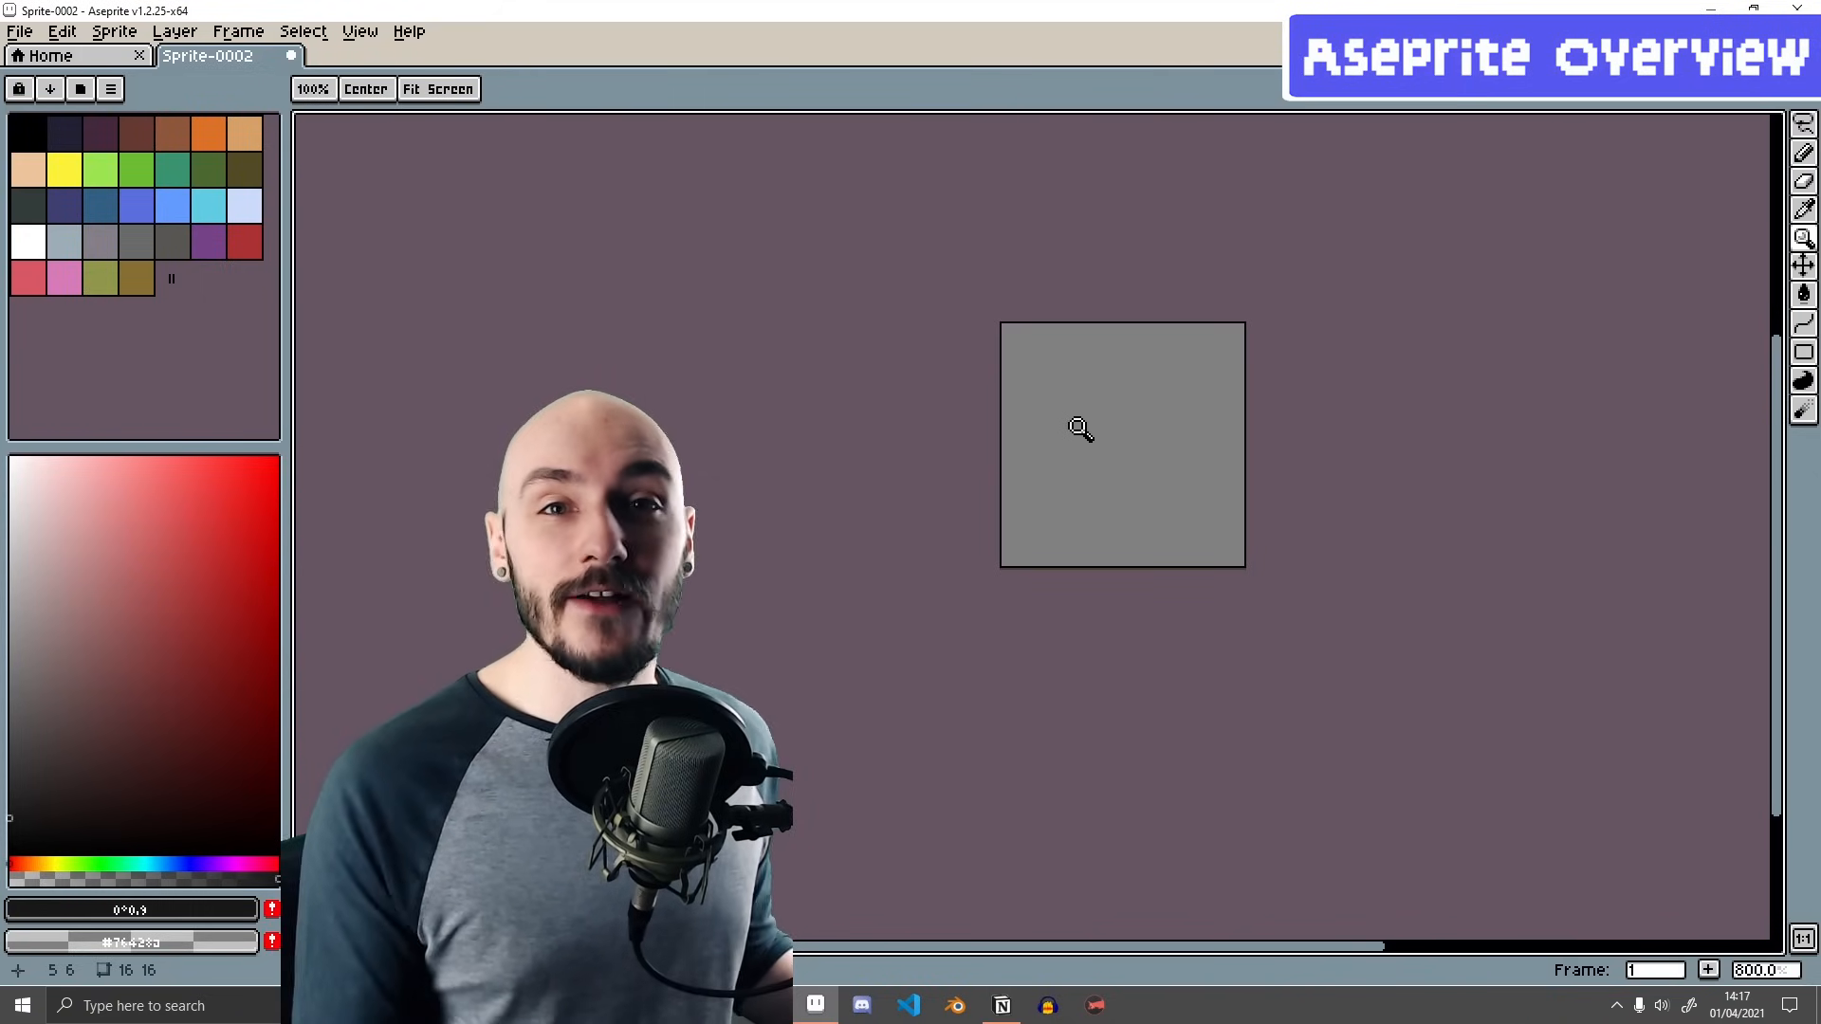
mouse_move(1082, 426)
mouse_down()
mouse_move(1098, 371)
mouse_move(1049, 663)
mouse_move(1237, 573)
mouse_move(1186, 370)
mouse_move(1109, 399)
mouse_move(1073, 569)
mouse_move(1008, 479)
mouse_move(1078, 395)
mouse_up()
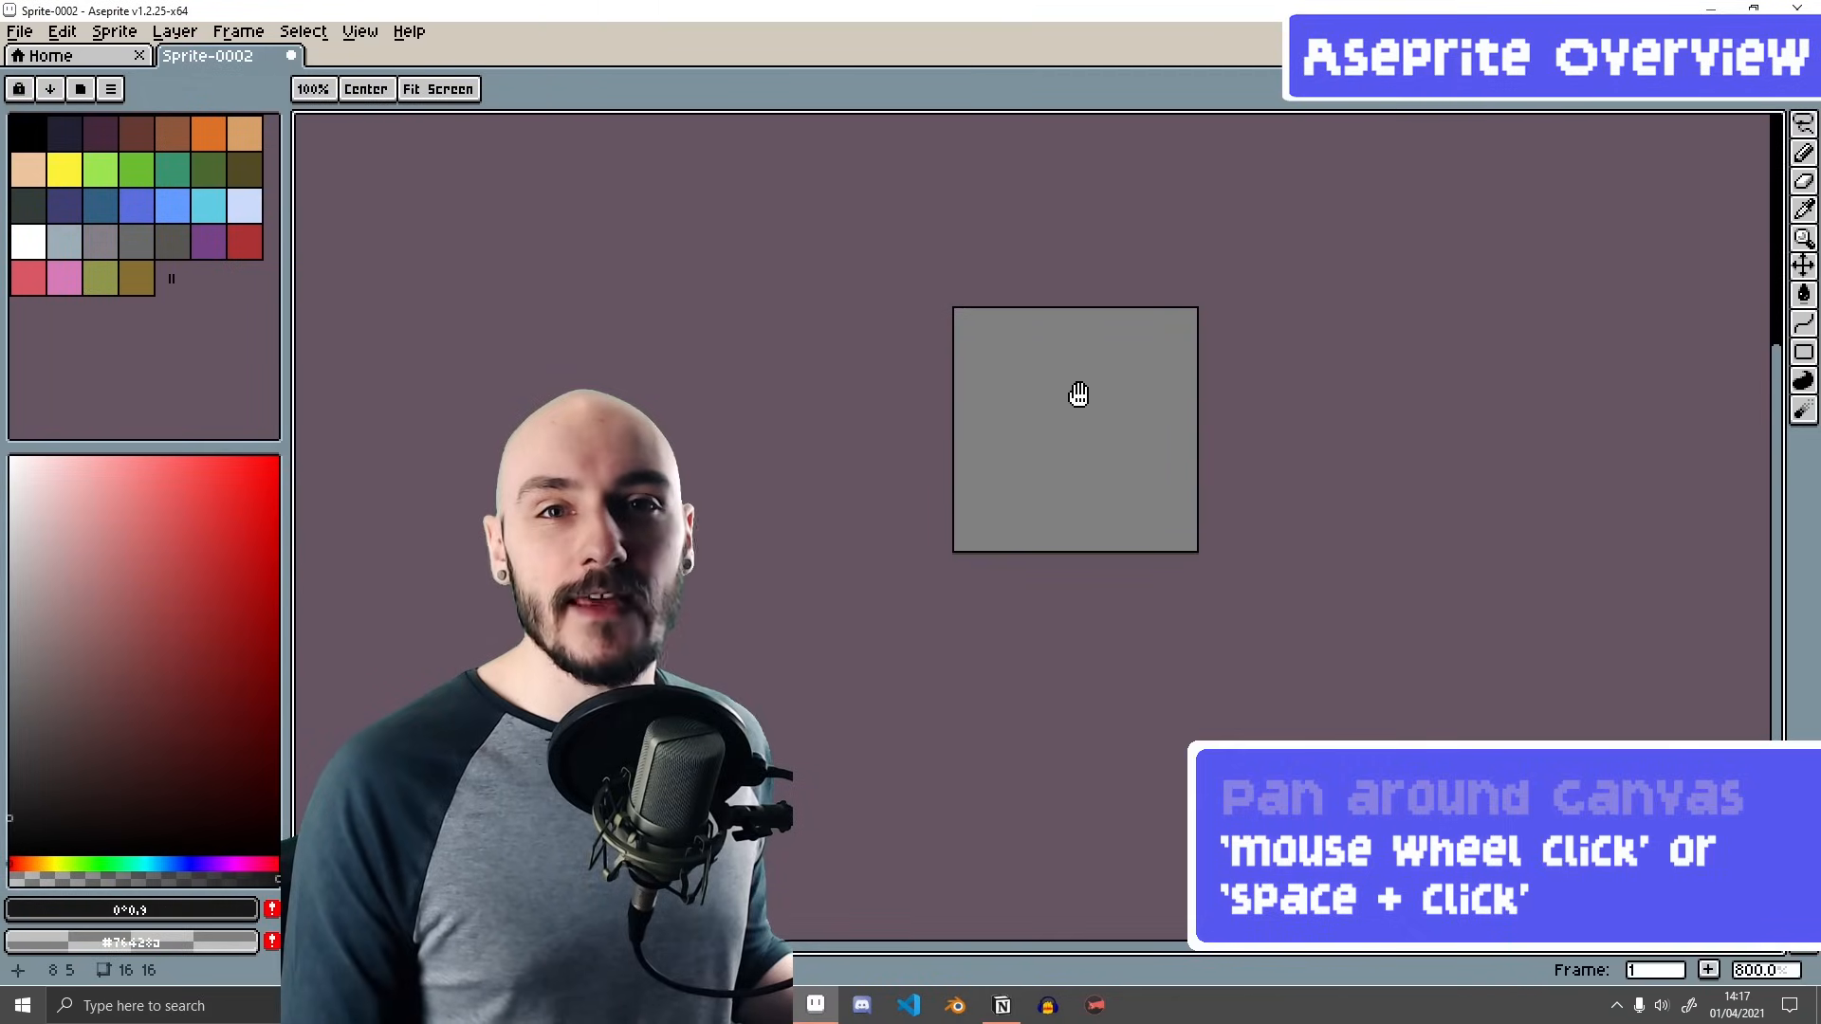
click(1782, 240)
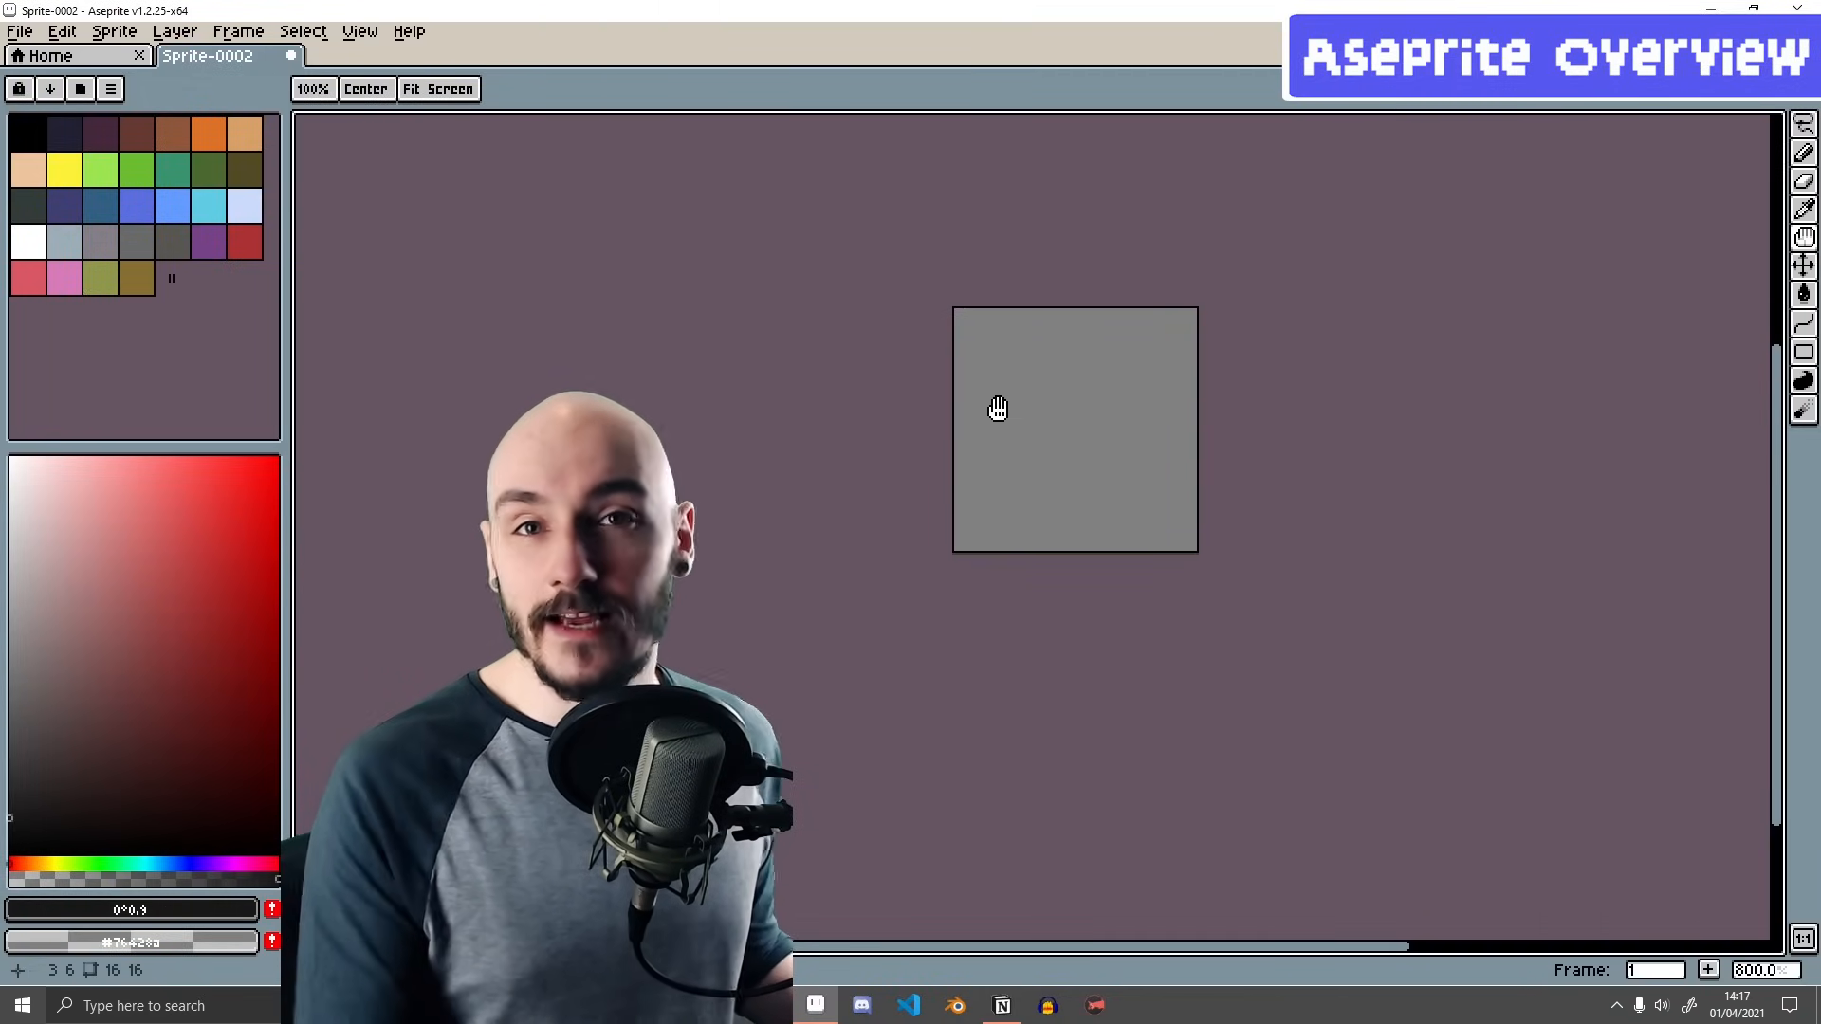
drag(998, 408, 1093, 578)
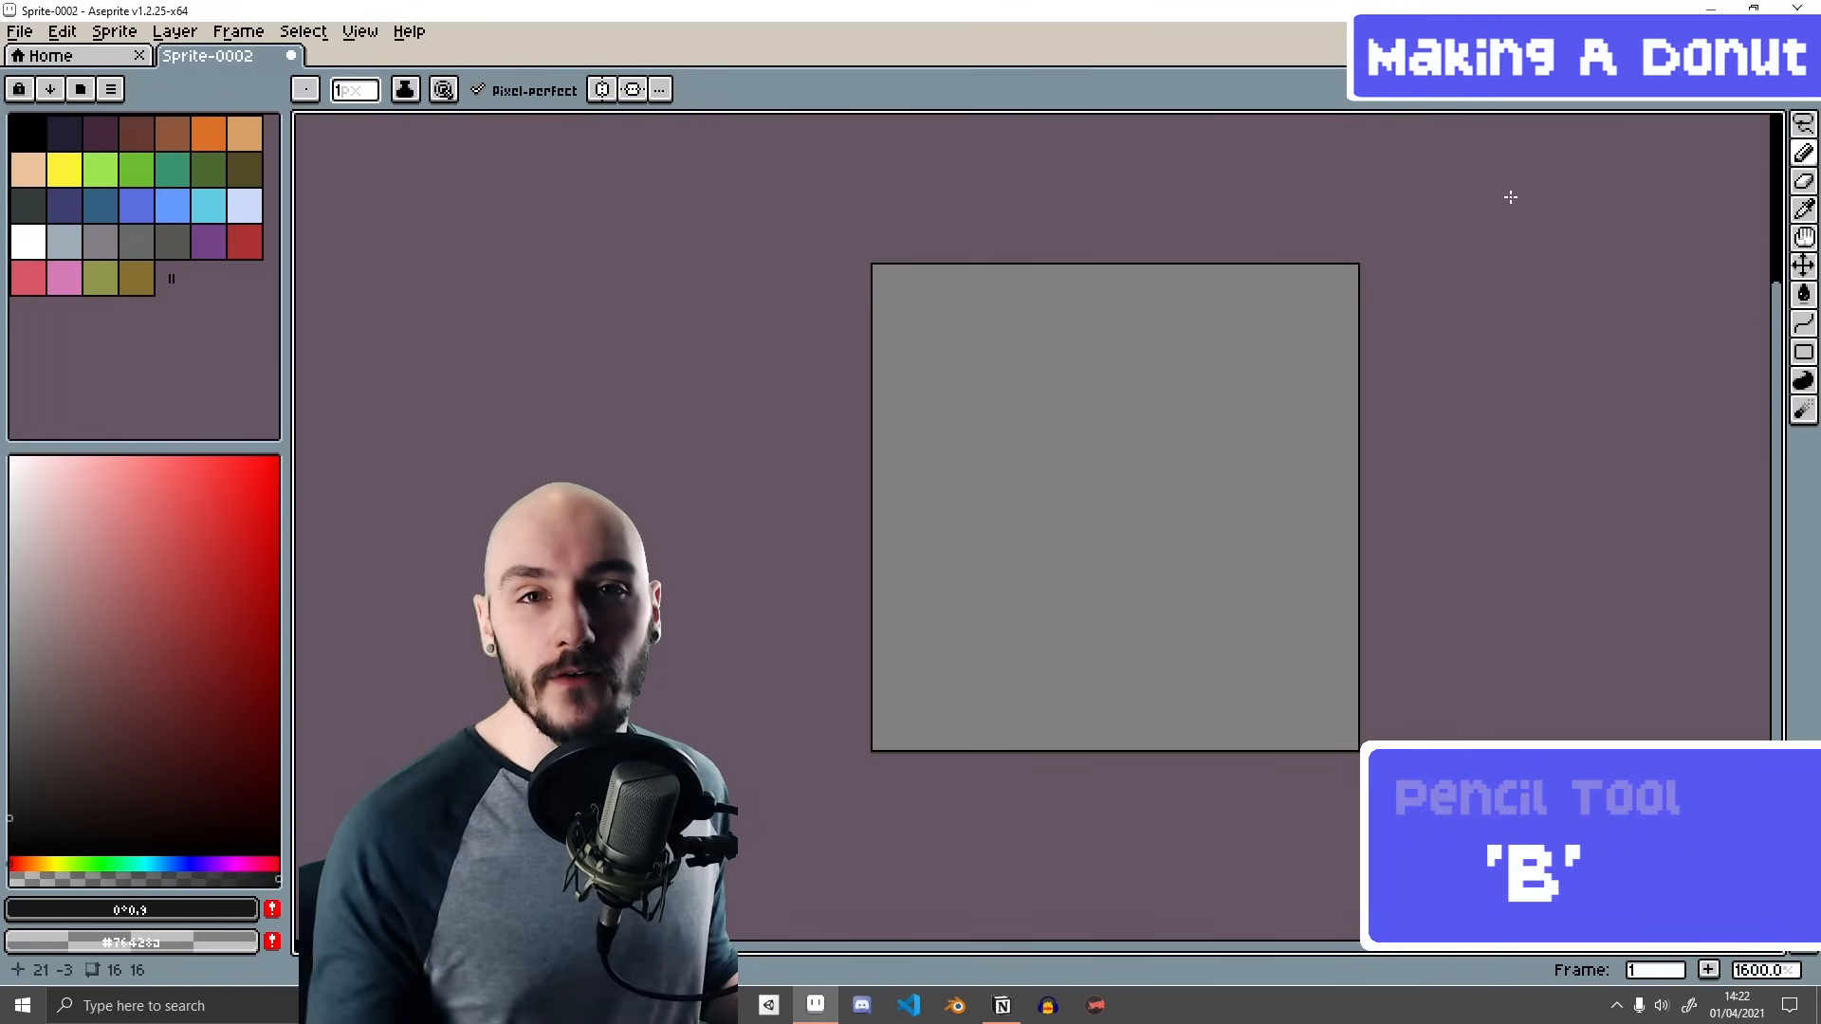
- Sketch a rough circular outline with the 1 px Pencil tool, and undo the strokes
mouse_move(1191, 369)
mouse_down()
mouse_move(1152, 353)
mouse_move(1000, 441)
mouse_move(1042, 621)
mouse_move(1290, 511)
mouse_move(1149, 353)
mouse_move(1037, 611)
mouse_move(1285, 487)
mouse_move(1069, 395)
mouse_up()
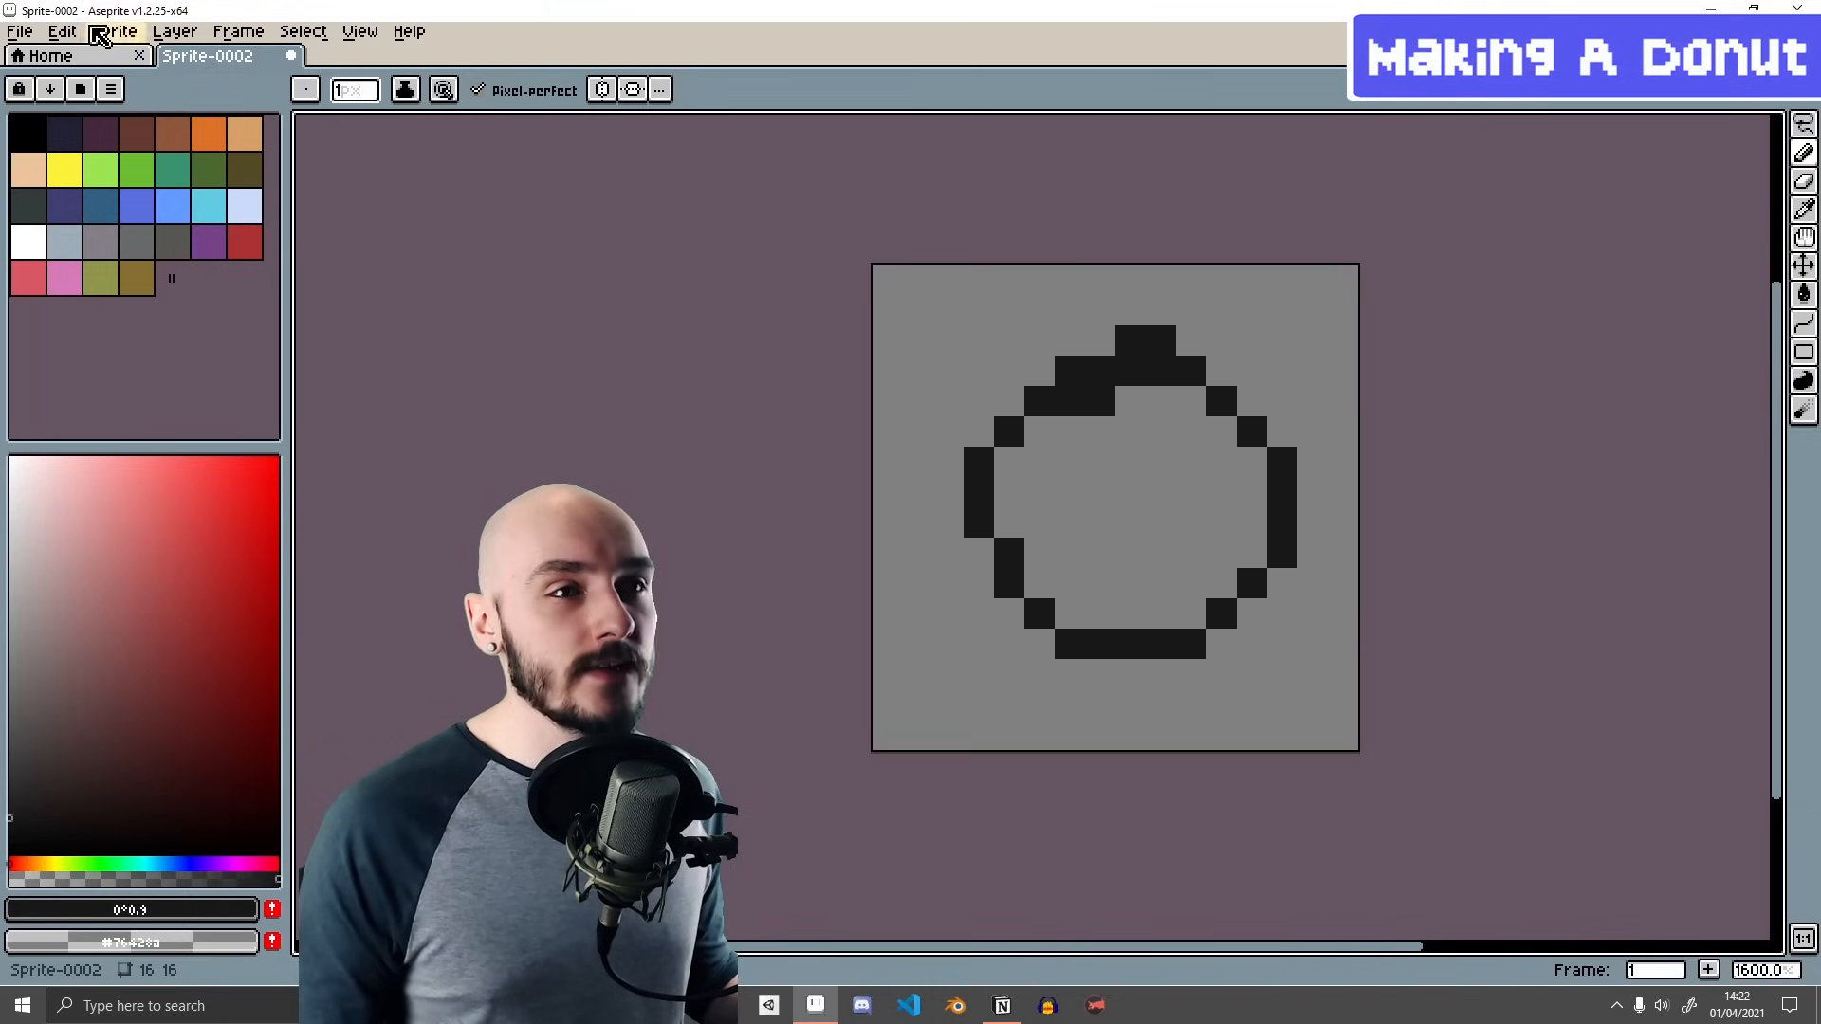
click(71, 32)
click(1288, 237)
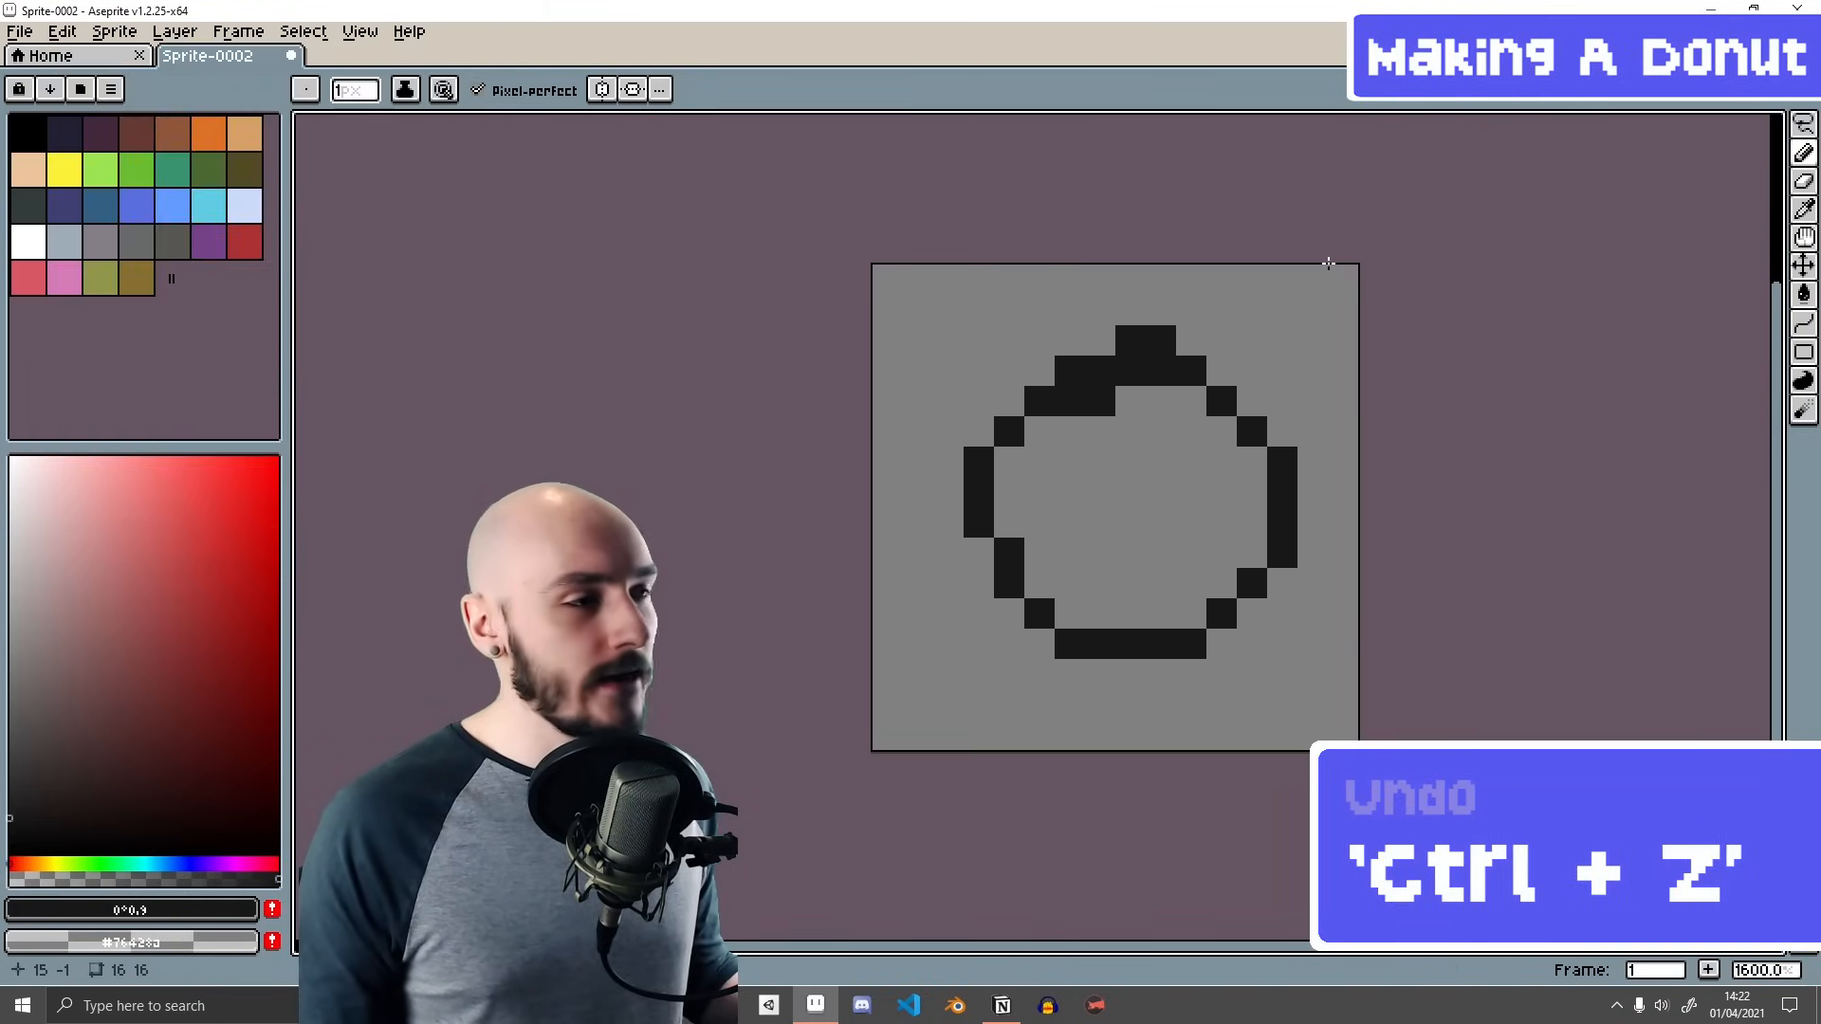
key(ctrl+z)
mouse_move(1072, 340)
mouse_down()
mouse_move(981, 431)
mouse_move(1104, 358)
mouse_up()
key(ctrl+z)
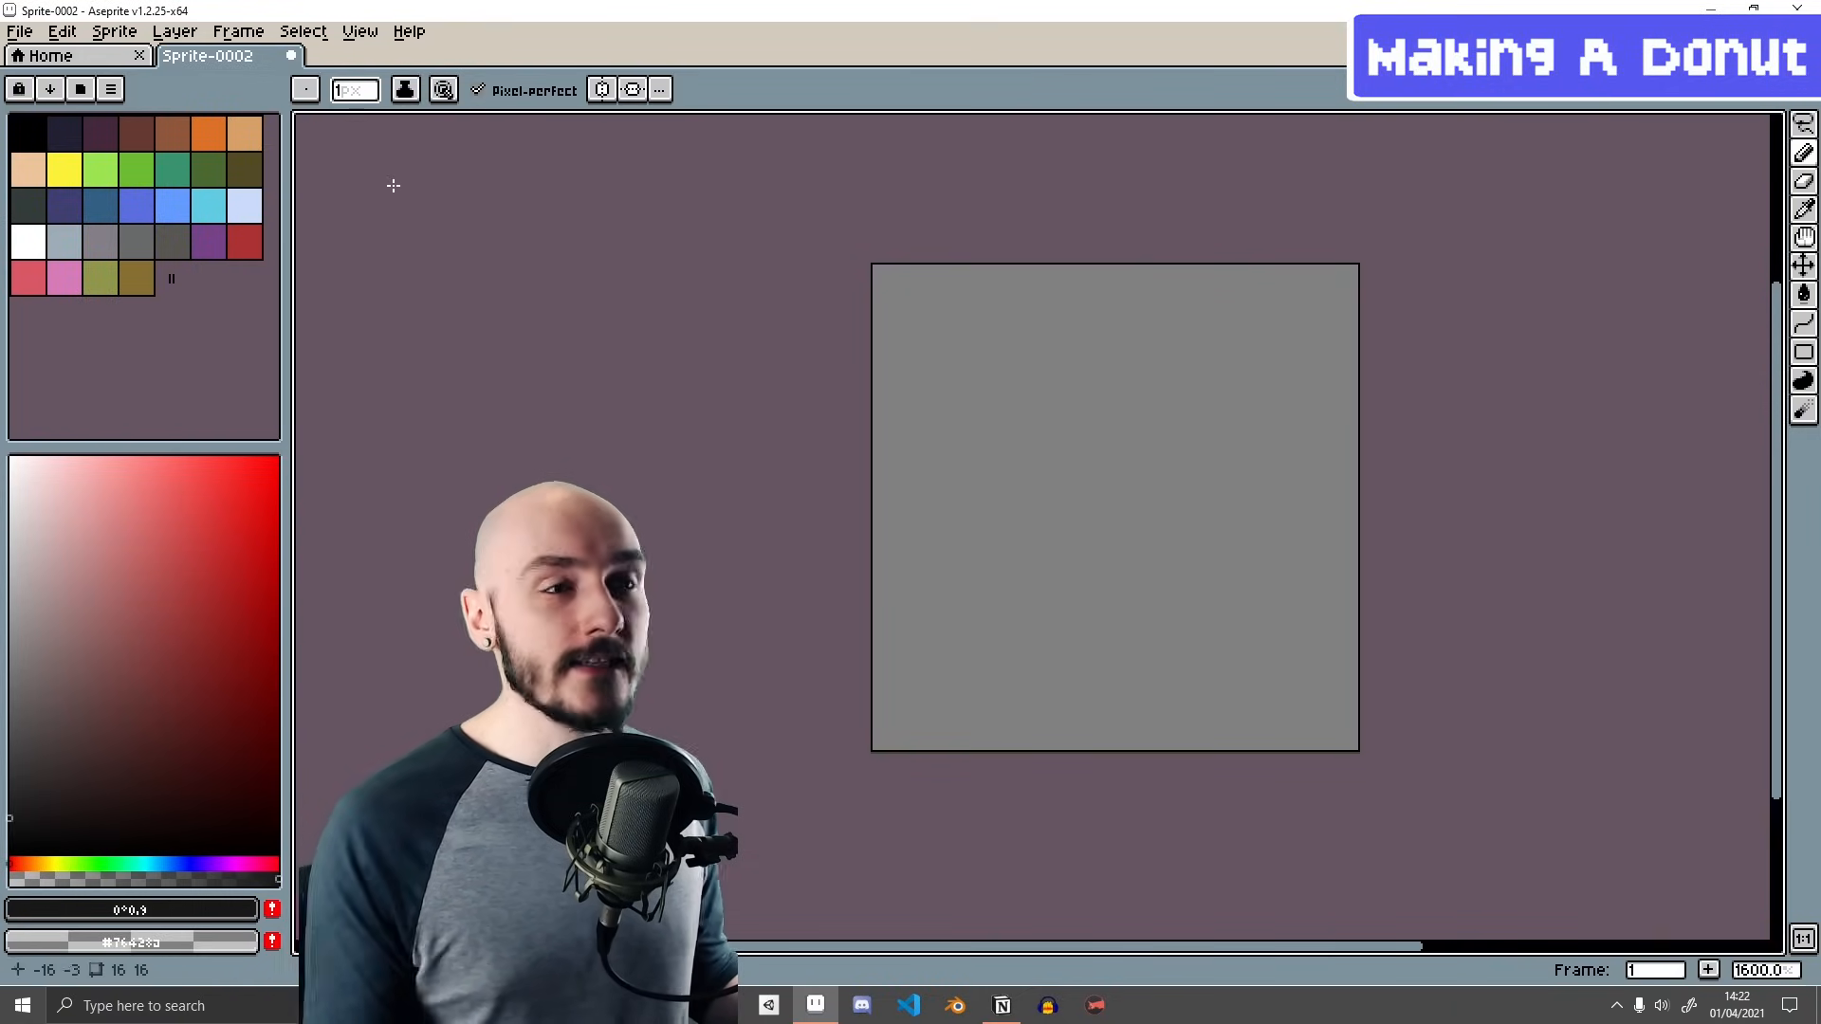
- Try a curved pencil stroke with the 9 px line brush, and switch back to the circle brush
click(304, 89)
click(312, 124)
click(375, 135)
mouse_move(939, 370)
mouse_down()
mouse_move(1014, 348)
mouse_move(1124, 509)
mouse_move(1091, 655)
mouse_up()
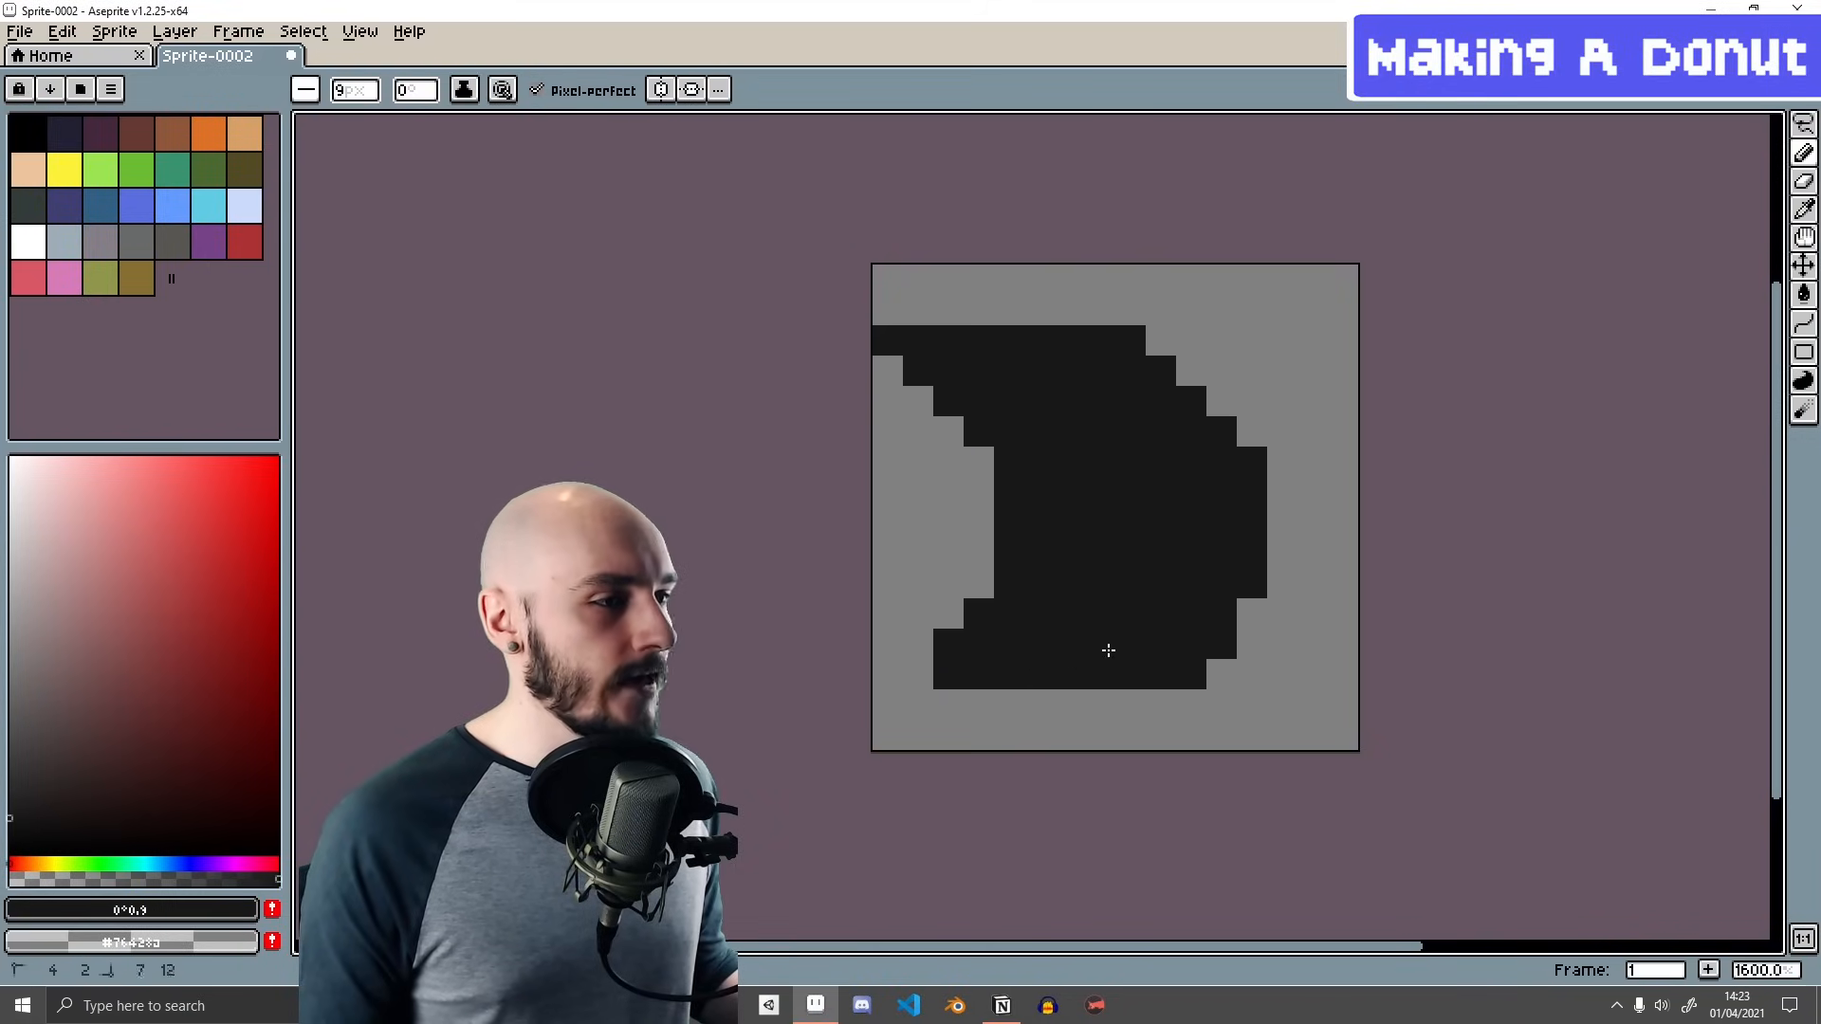
click(304, 89)
click(311, 123)
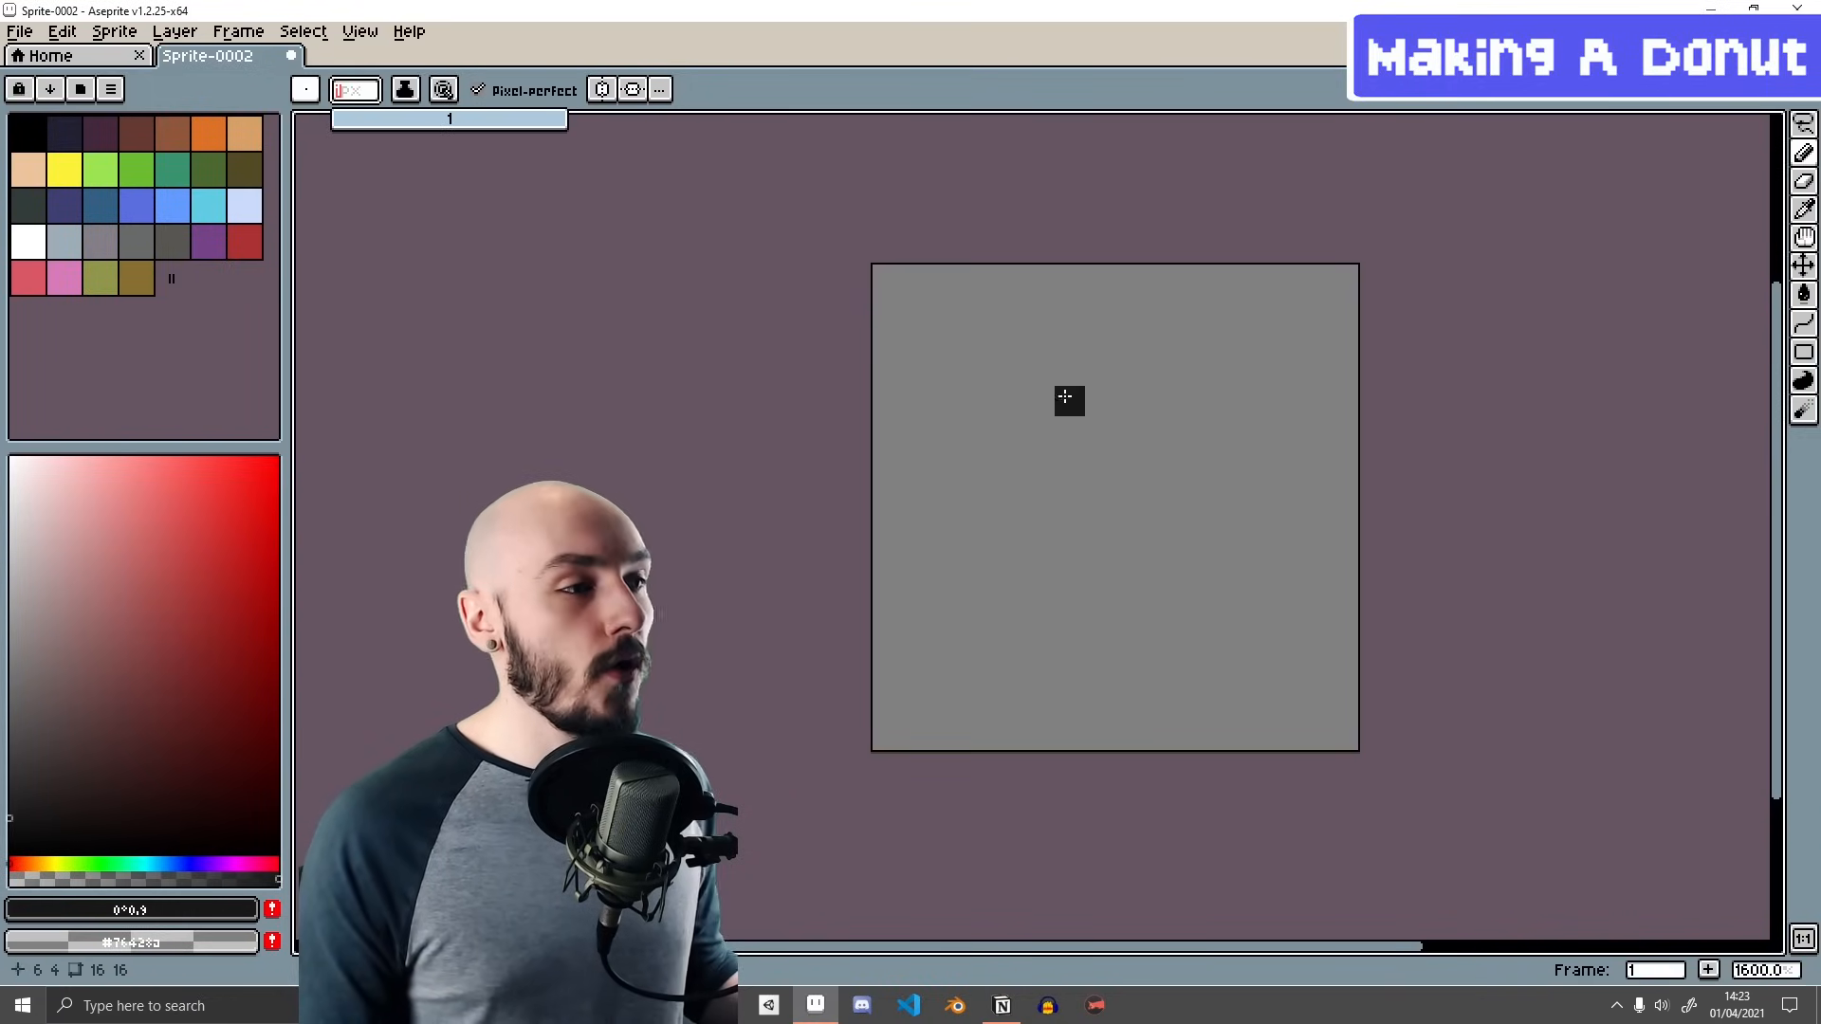
- Try larger pencil sizes, return the brush to 1 px and keep the ink mode at Simple Ink
scroll(1090, 456, up, 1)
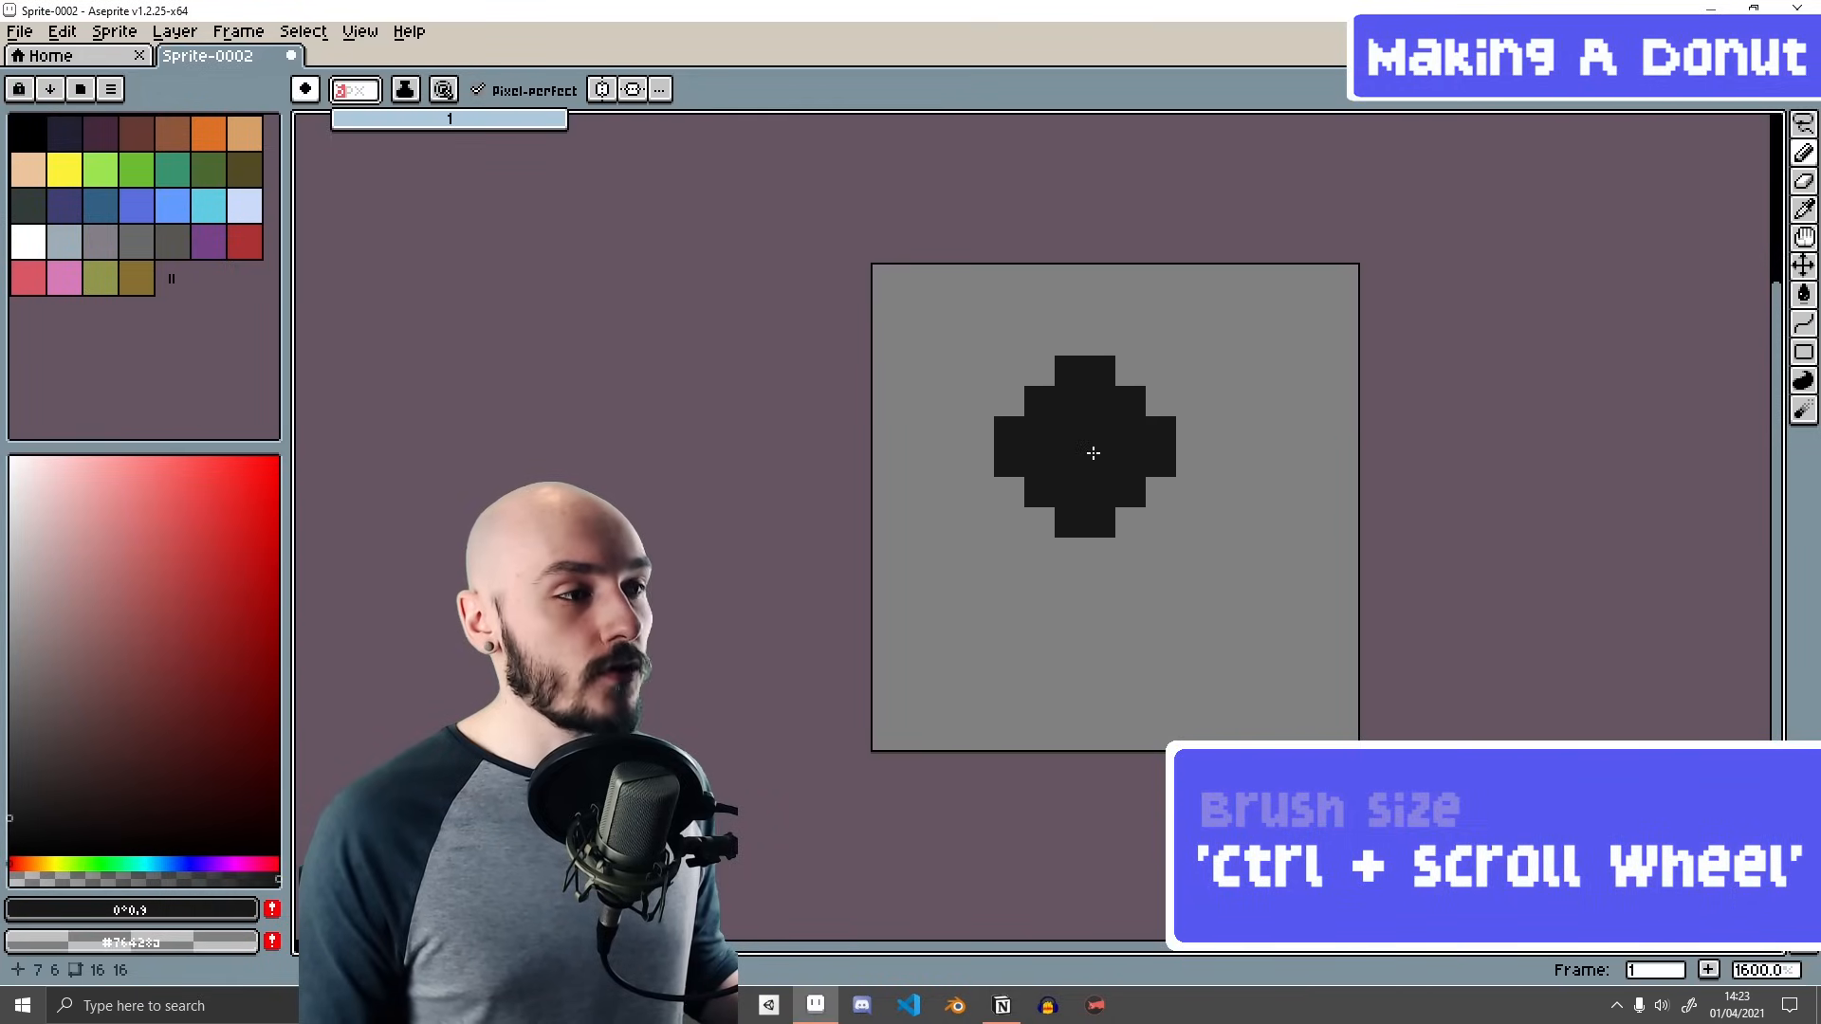
scroll(1095, 451, up, 2)
scroll(1094, 451, down, 3)
click(405, 90)
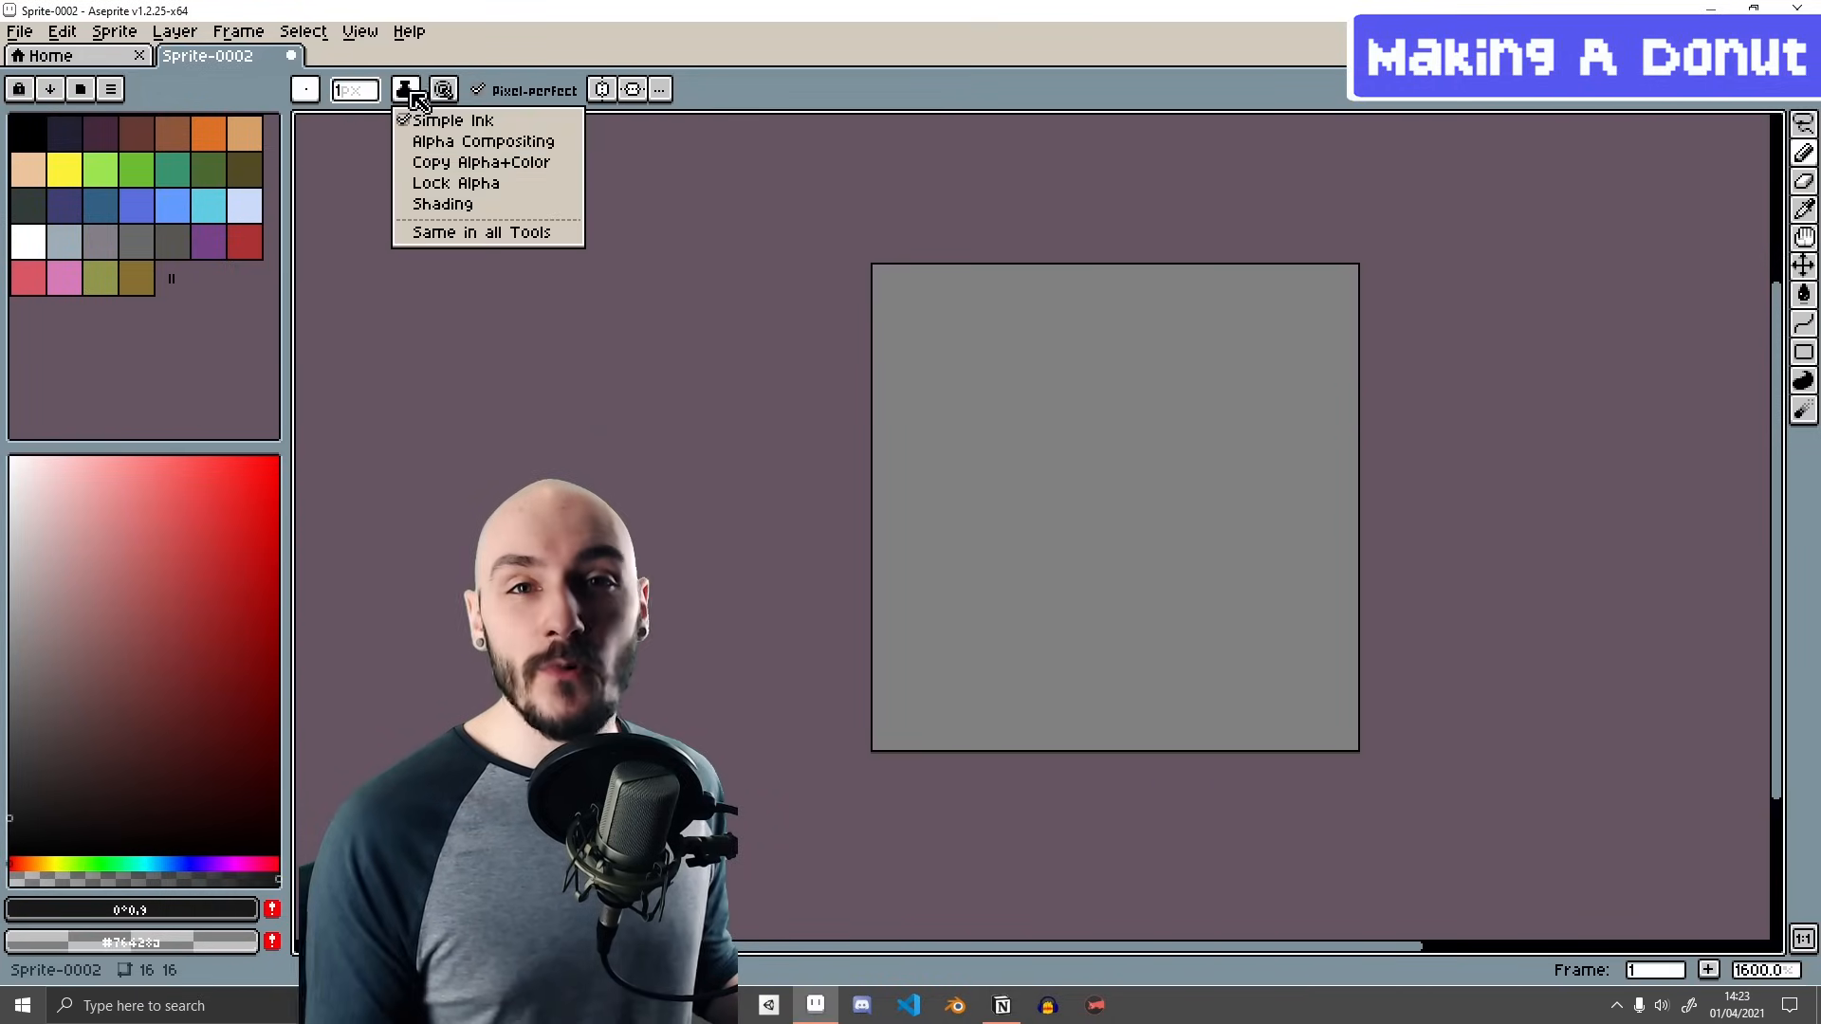
click(517, 123)
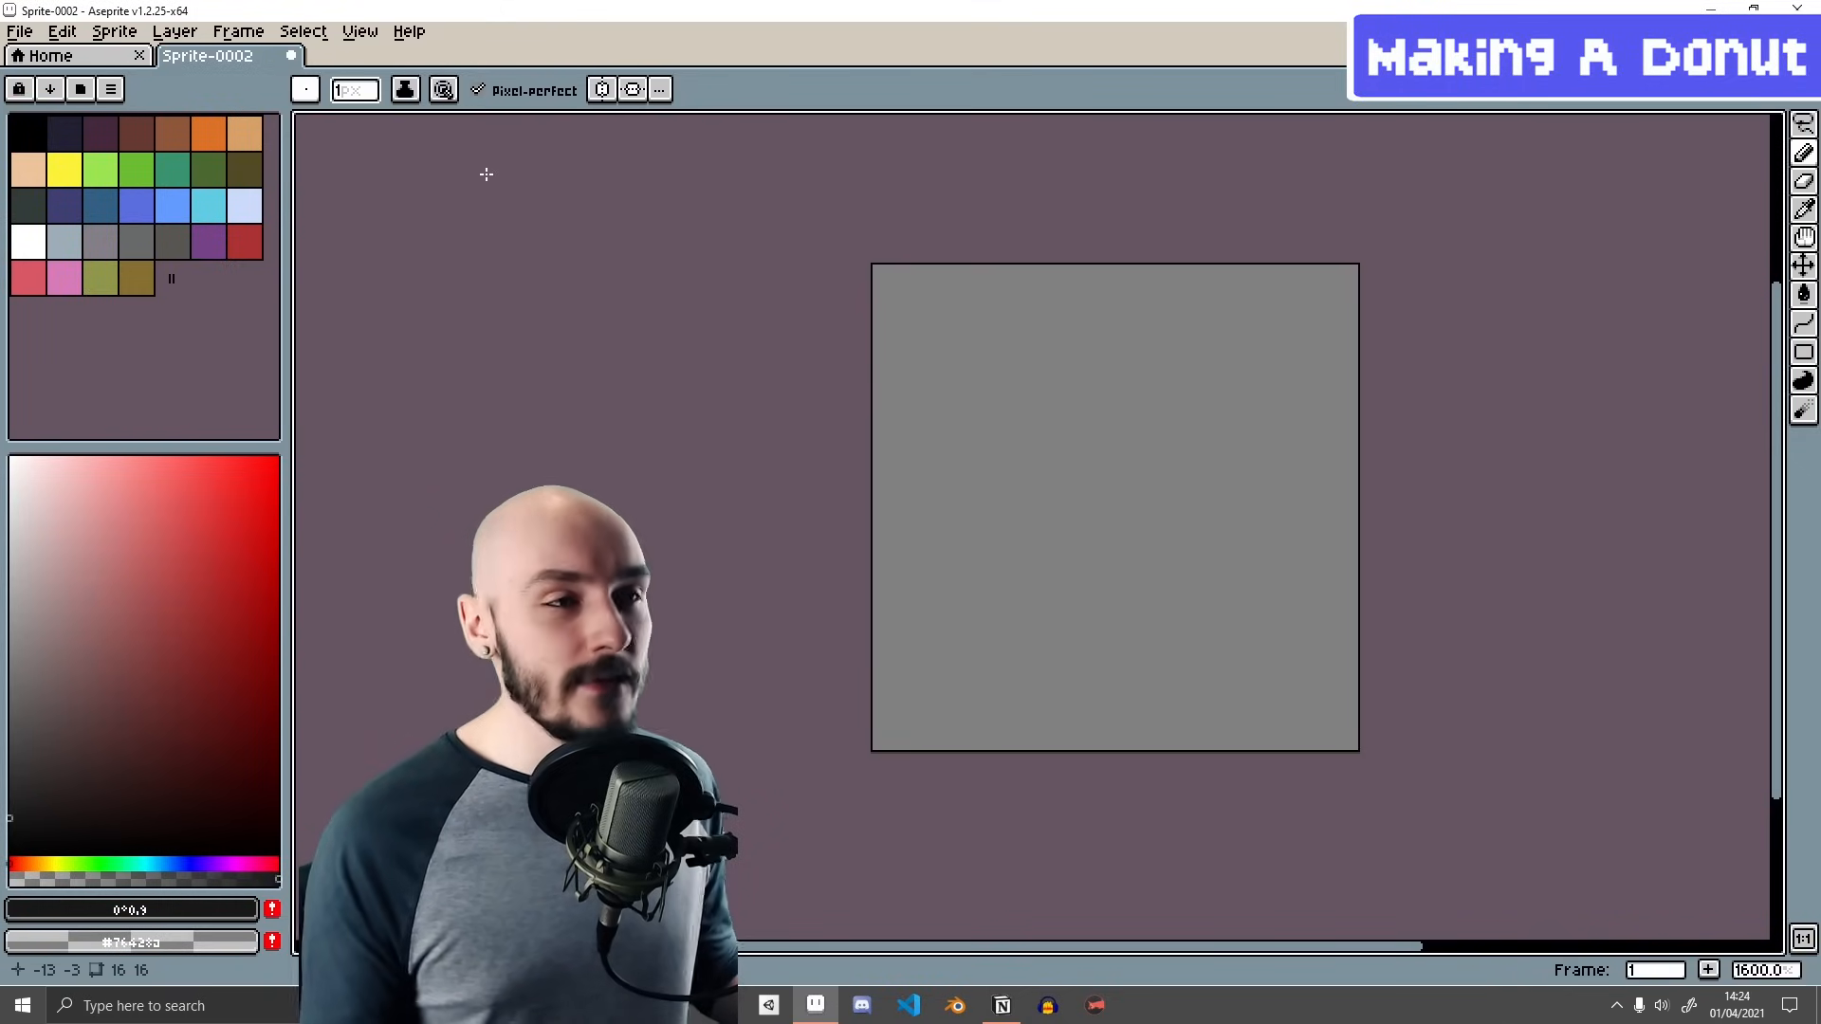
- Draw two S-shaped 1 px lines to compare strokes with and without Pixel-perfect, and undo the marks
click(1011, 395)
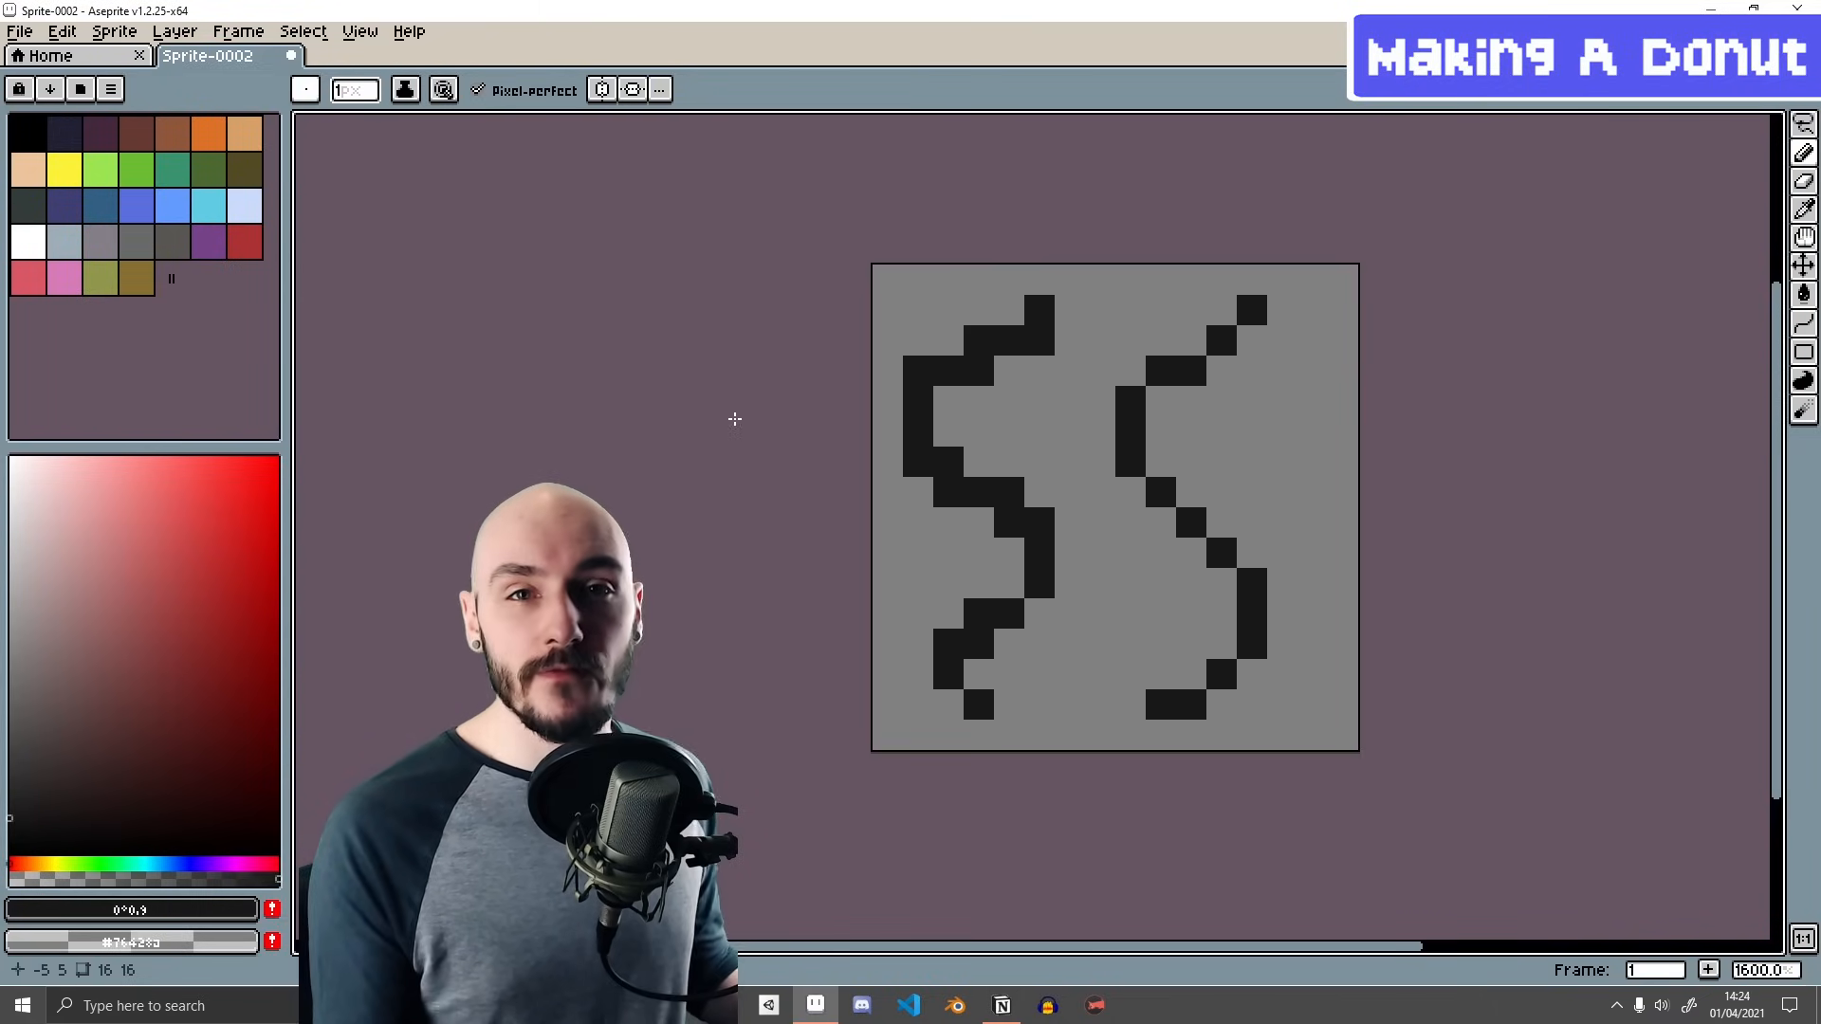
click(1192, 612)
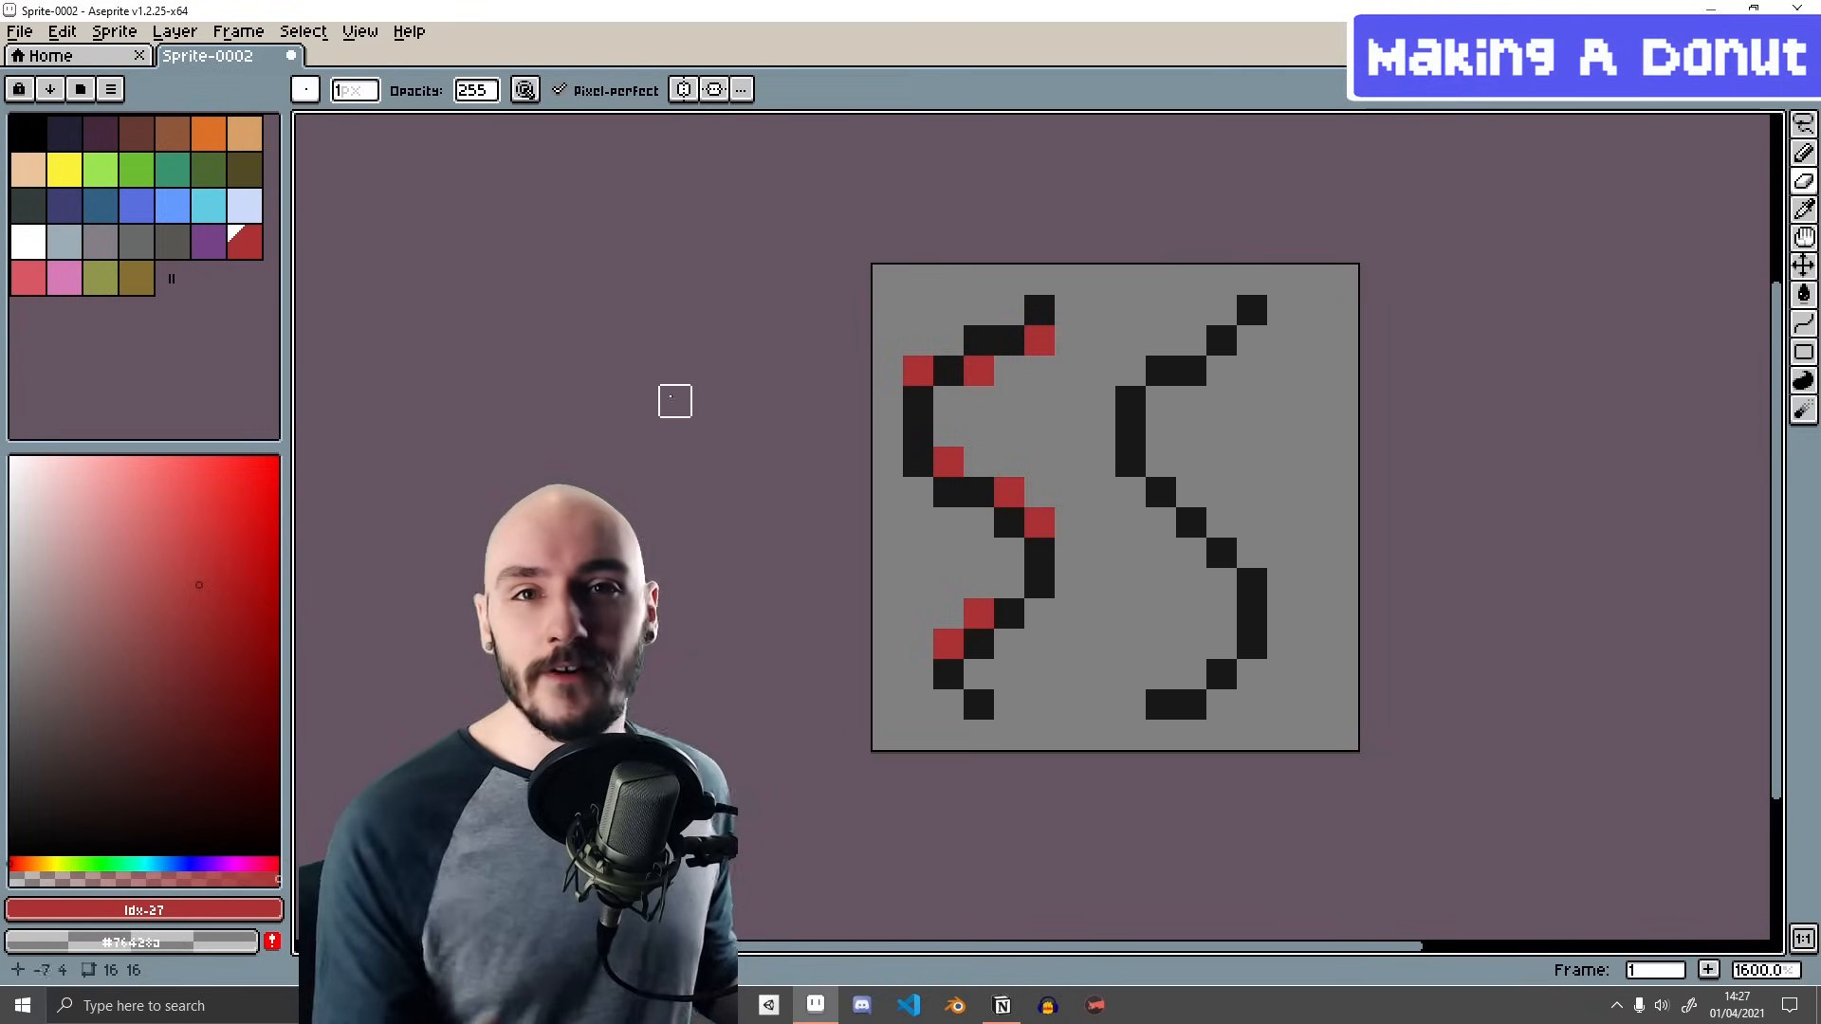
key(ctrl+z)
key(ctrl+z)
key(ctrl+z)
key(ctrl+z)
key(ctrl+z)
key(ctrl+z)
key(ctrl+z)
key(ctrl+z)
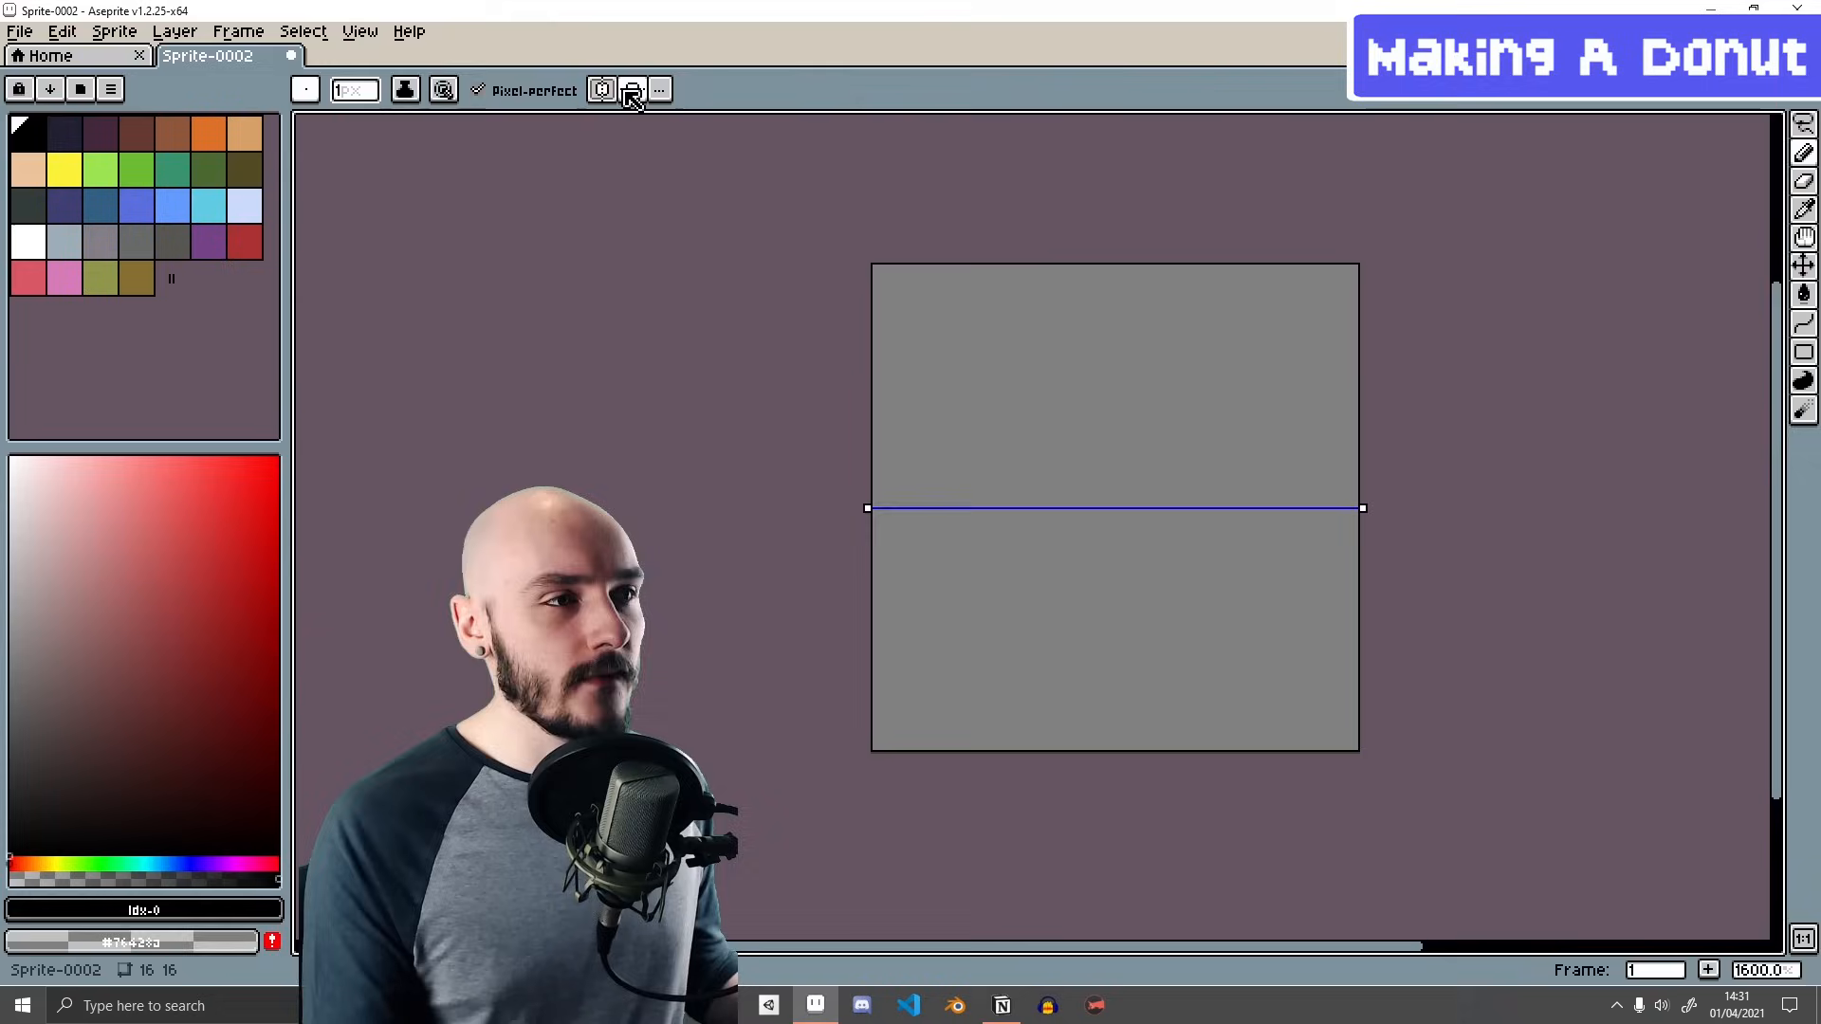
- Try the horizontal and vertical symmetry options with a curved pencil stroke on the canvas
click(634, 90)
click(634, 89)
click(602, 89)
mouse_move(1095, 344)
mouse_down()
mouse_move(991, 379)
mouse_move(948, 494)
mouse_up()
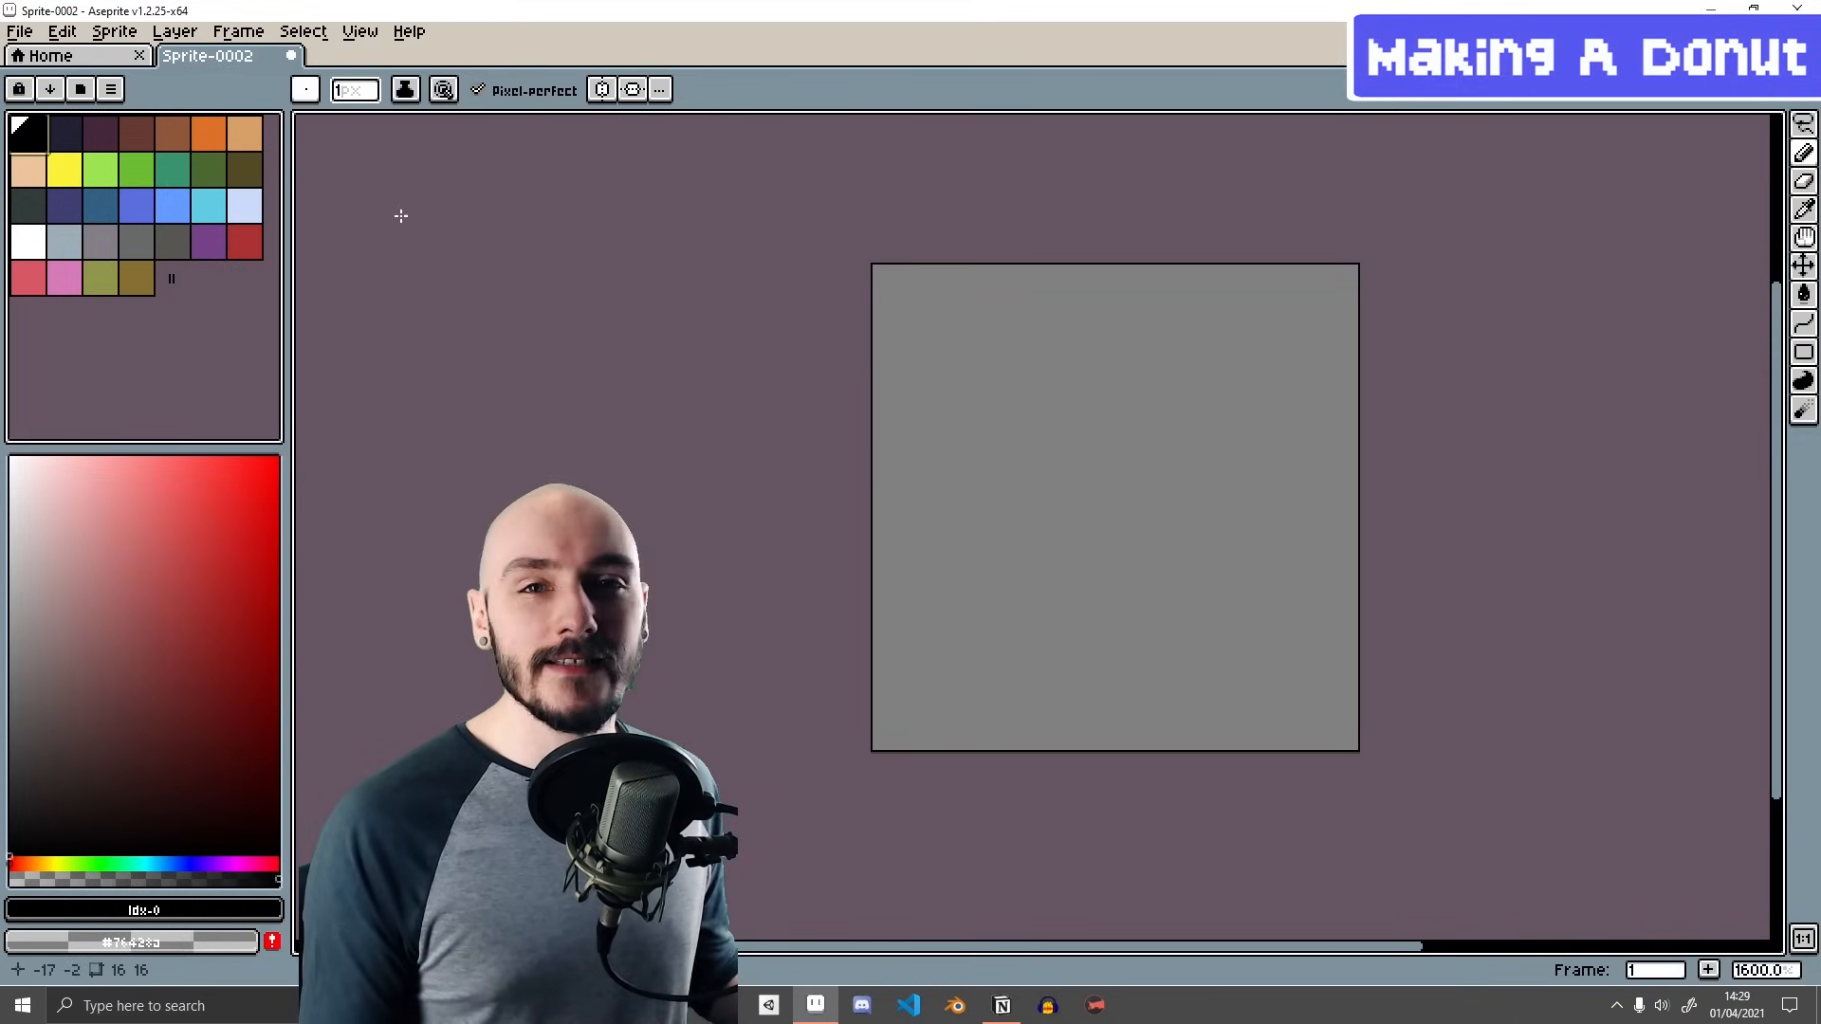
- Draw a rounded black donut outline about 12 px across, erase its stray top pixels and add a short line for the hole
mouse_move(1282, 400)
mouse_down()
mouse_move(1251, 343)
mouse_move(1048, 344)
mouse_move(987, 645)
mouse_move(1282, 417)
mouse_move(1069, 370)
mouse_up()
key(ctrl+z)
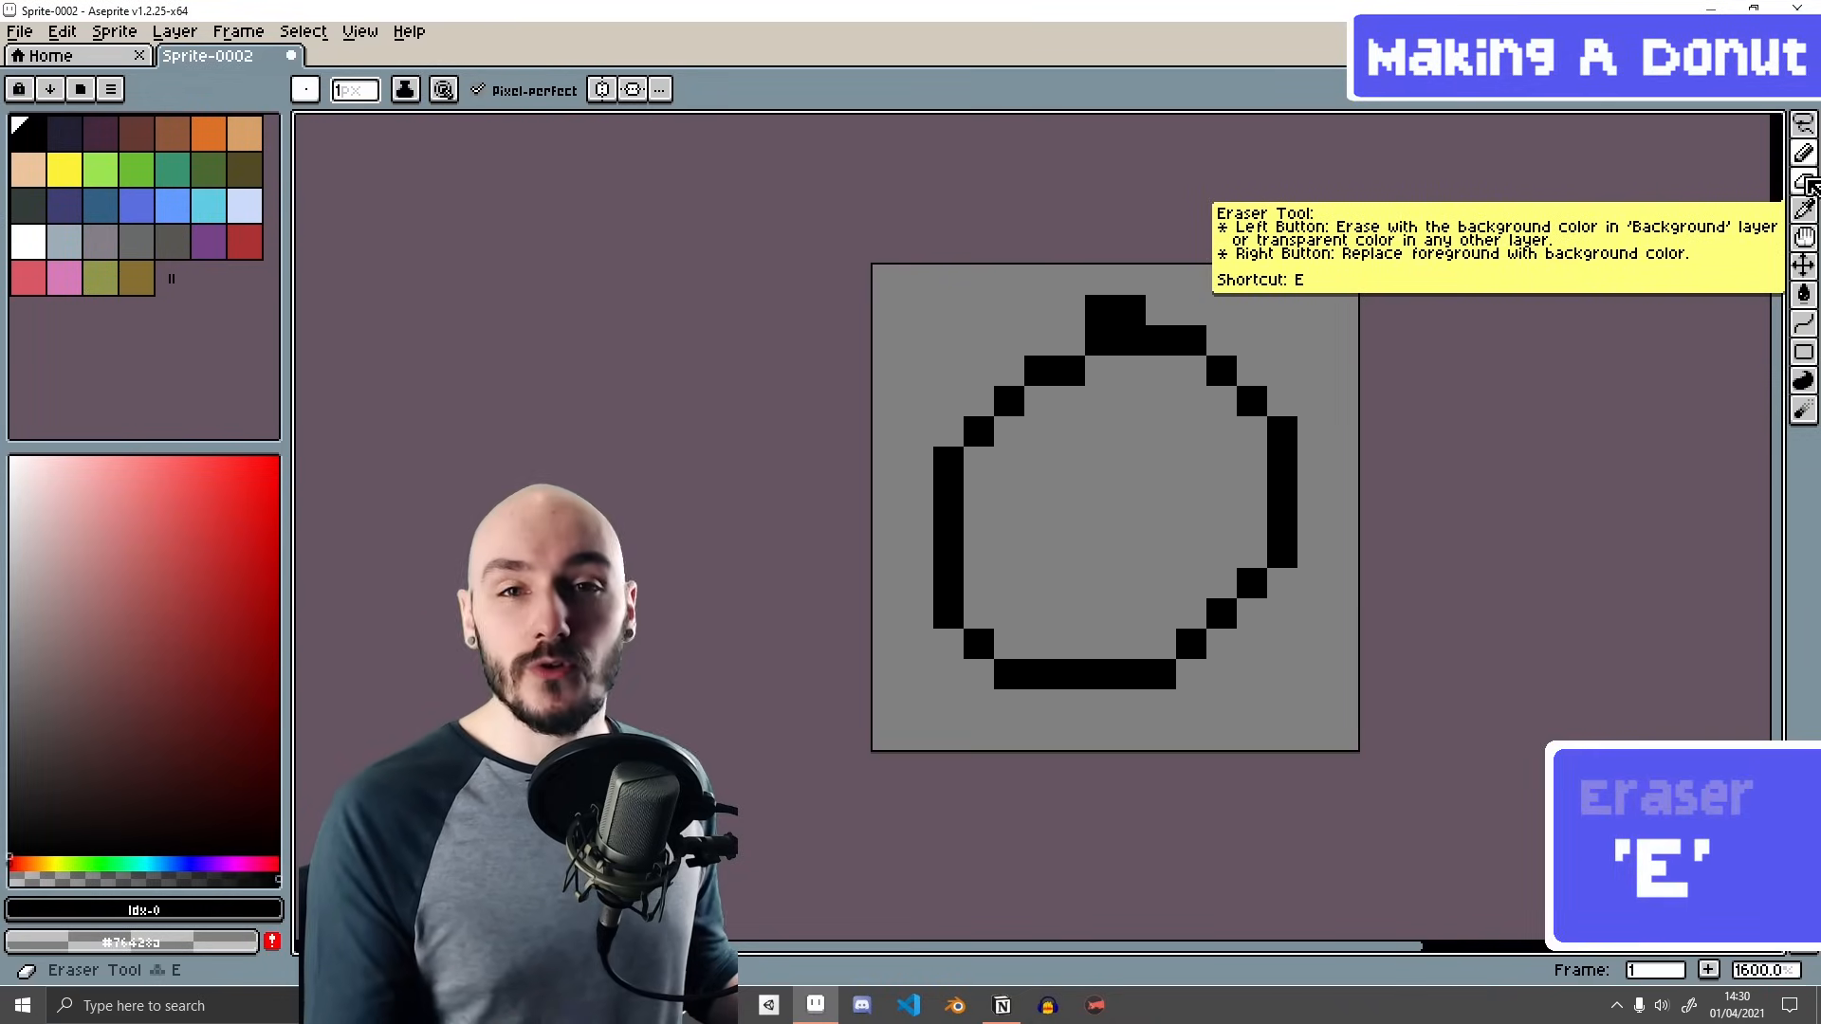
click(1805, 184)
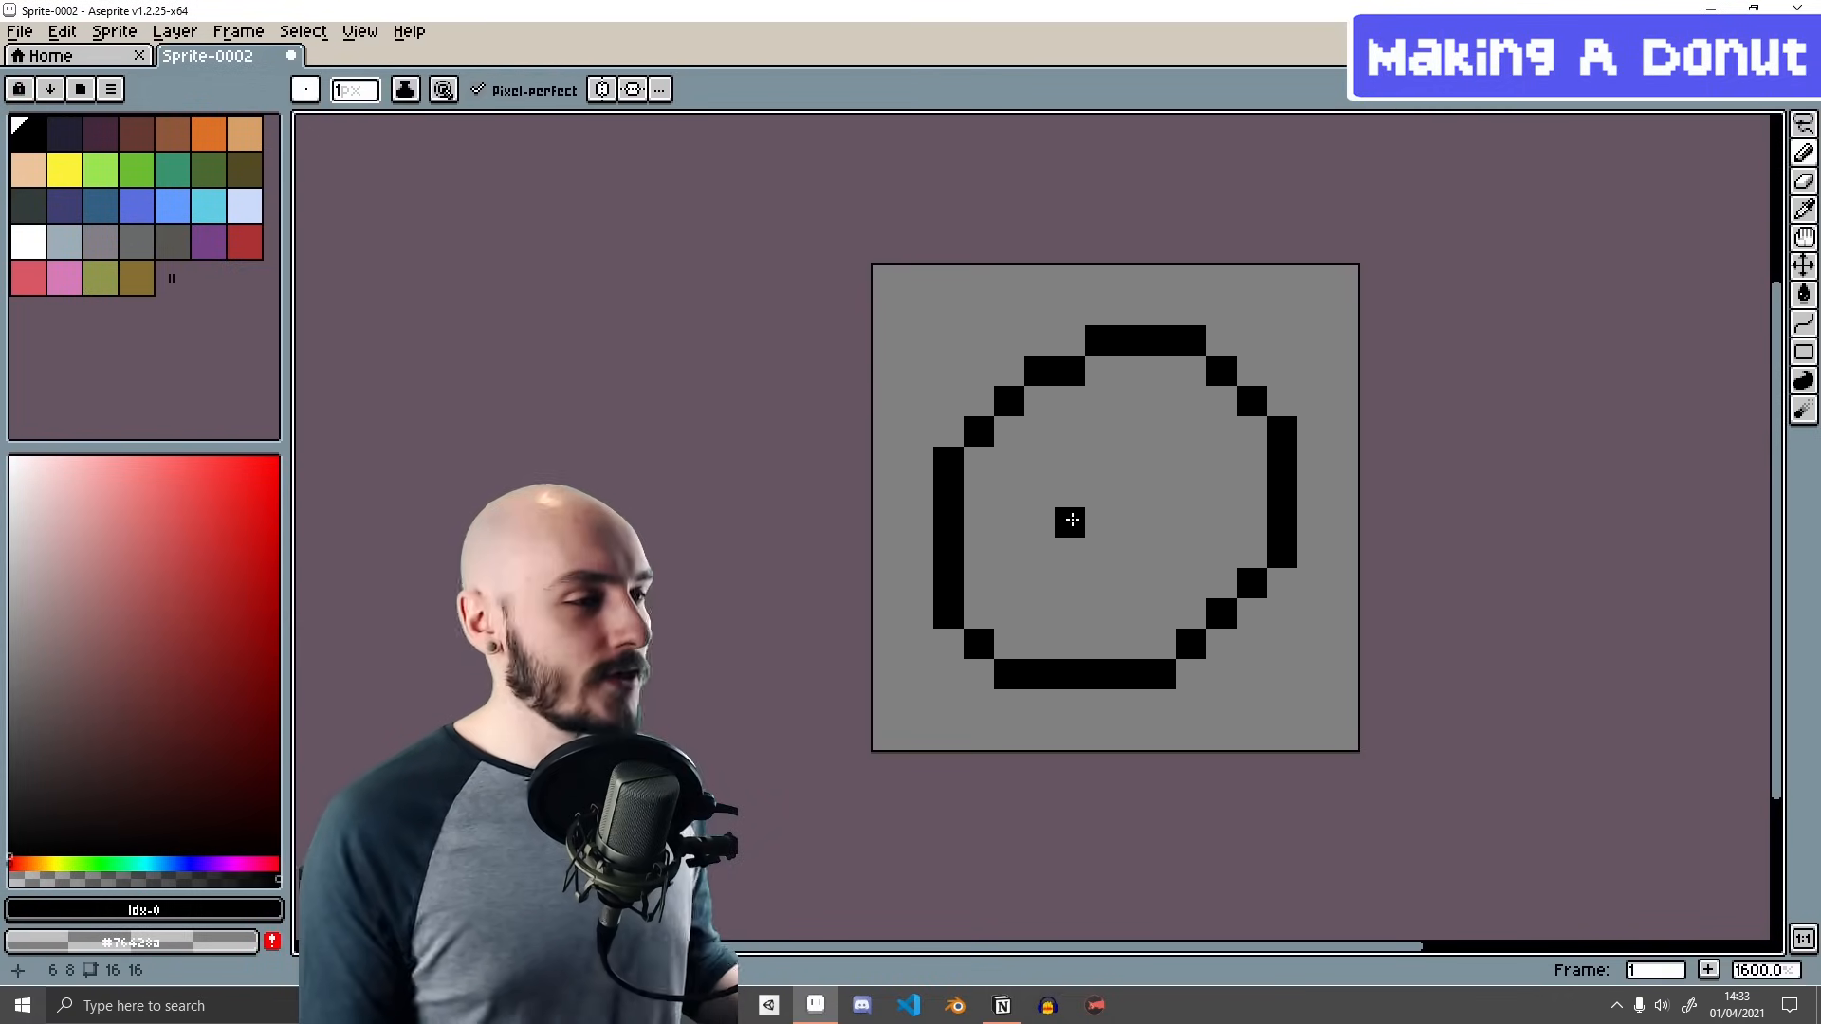
drag(1071, 522, 1130, 492)
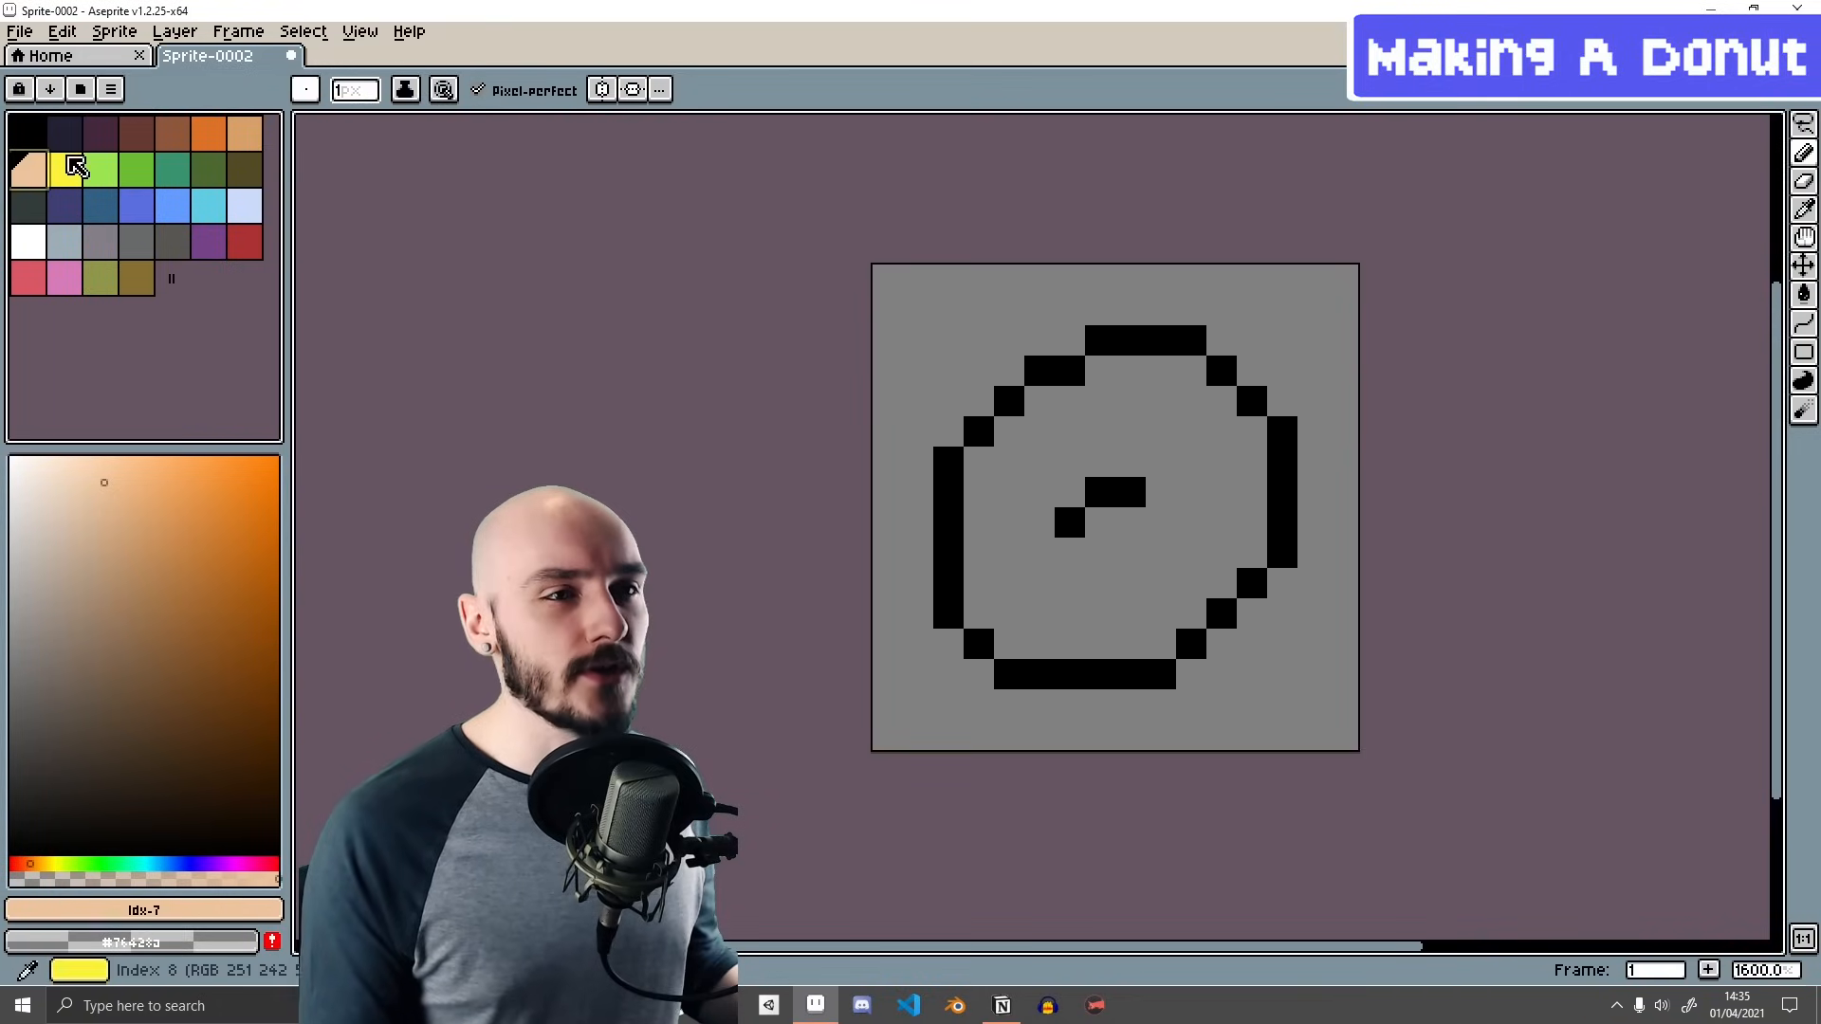
- Paint inside the donut in the peach palette colour Idx-7, and fill the area around its outline with the Paint Bucket
click(1044, 438)
mouse_move(1045, 441)
mouse_down()
mouse_move(1097, 430)
mouse_move(1101, 450)
mouse_move(1150, 433)
mouse_move(1161, 411)
mouse_move(1197, 476)
mouse_move(1151, 405)
mouse_up()
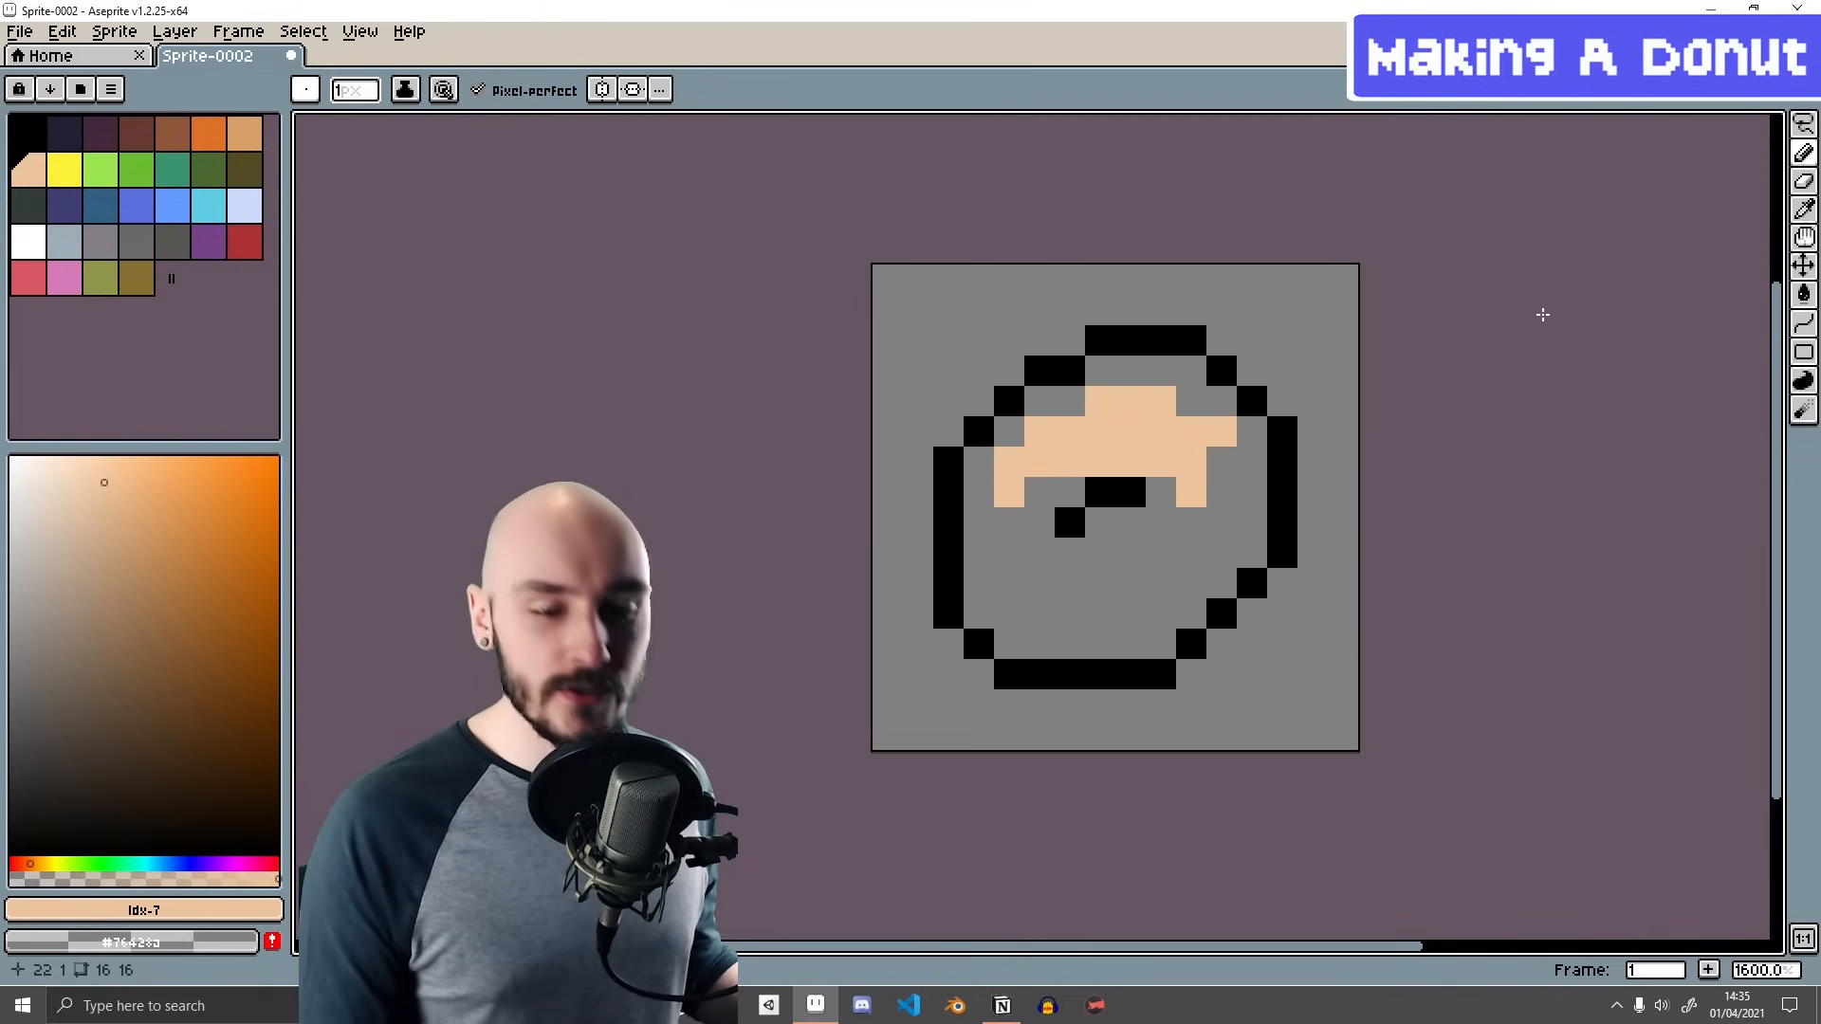
key(g)
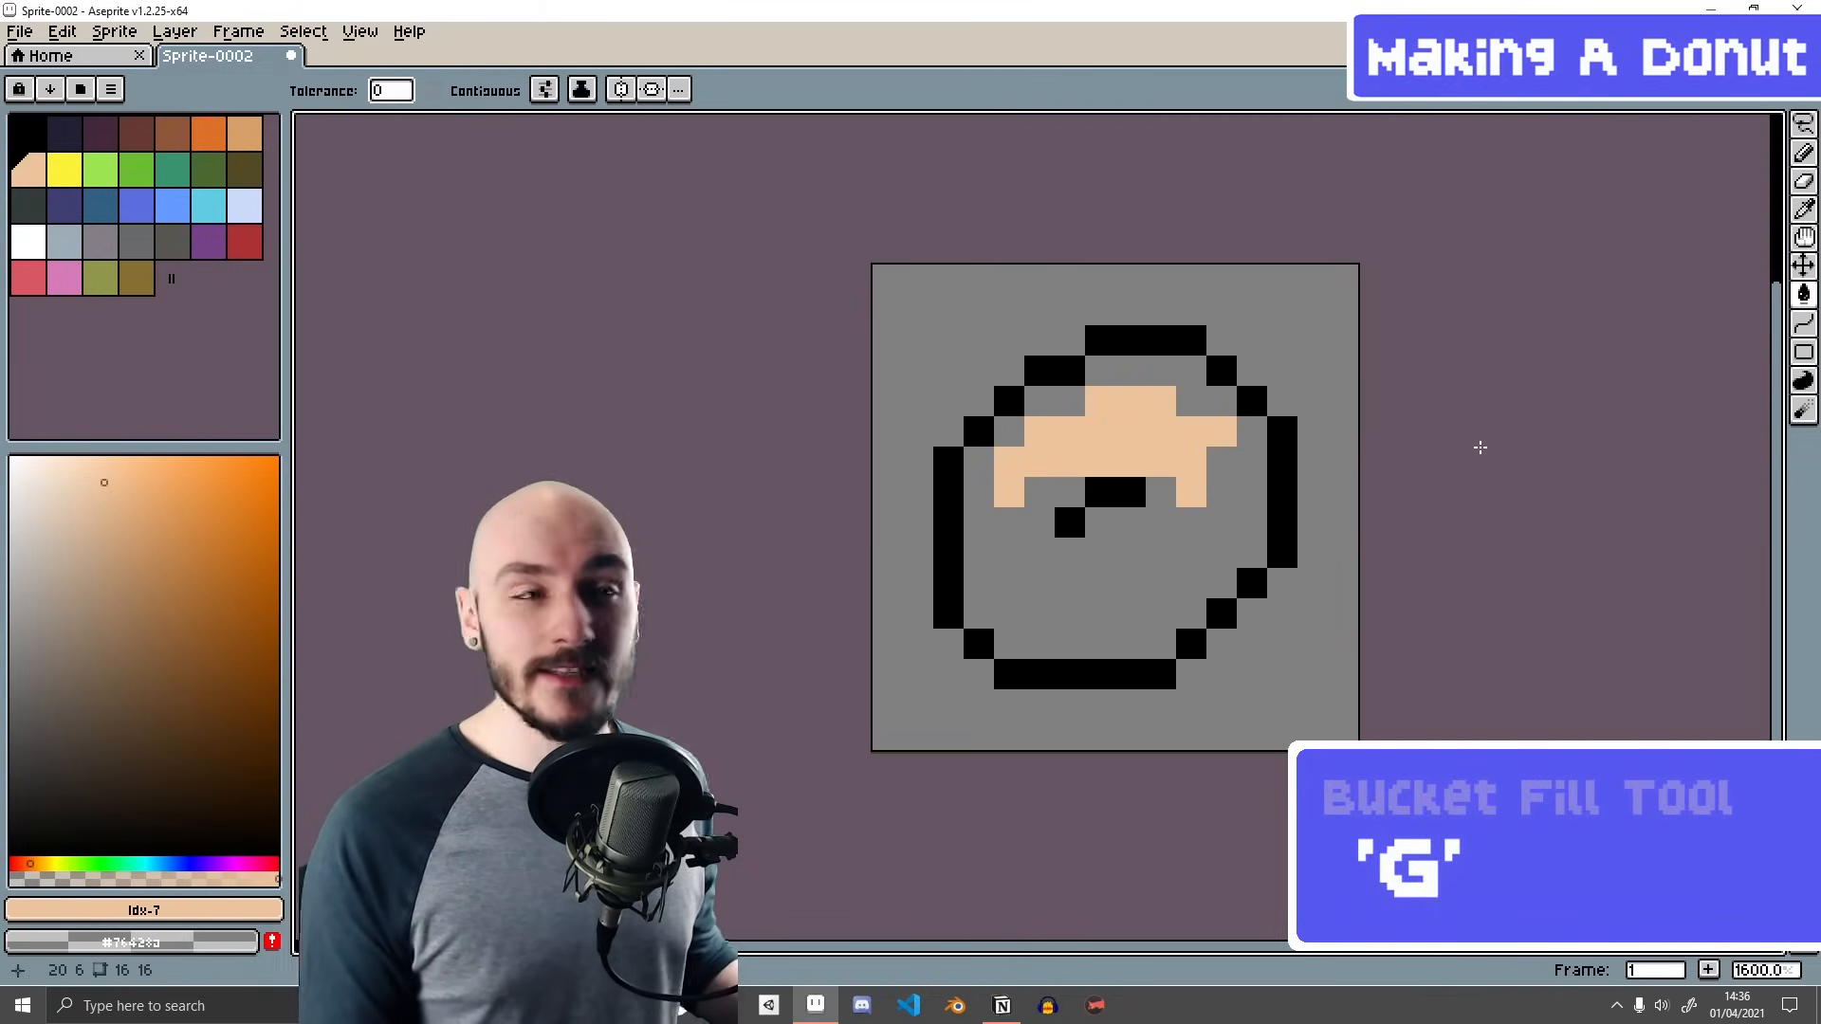
click(1323, 555)
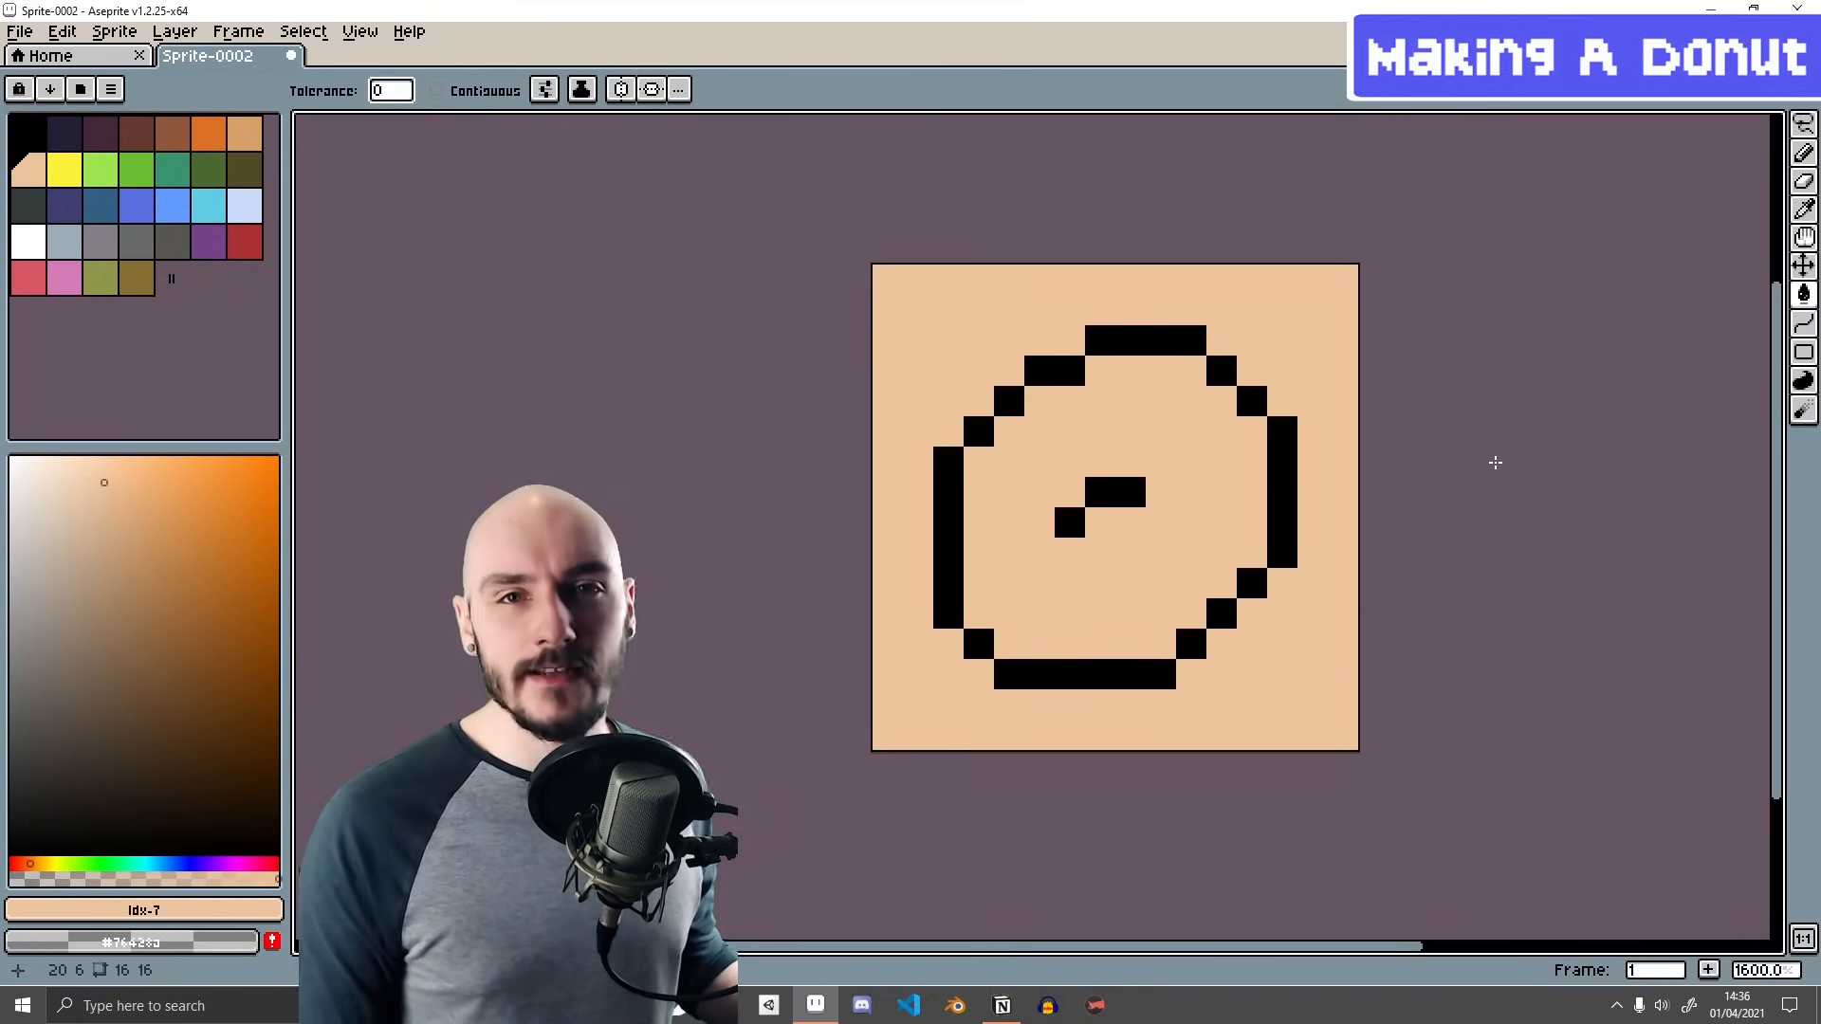
- Undo the last peach fill, enable Contiguous for the Paint Bucket, and fill every gap inside the donut outline with peach
key(ctrl+z)
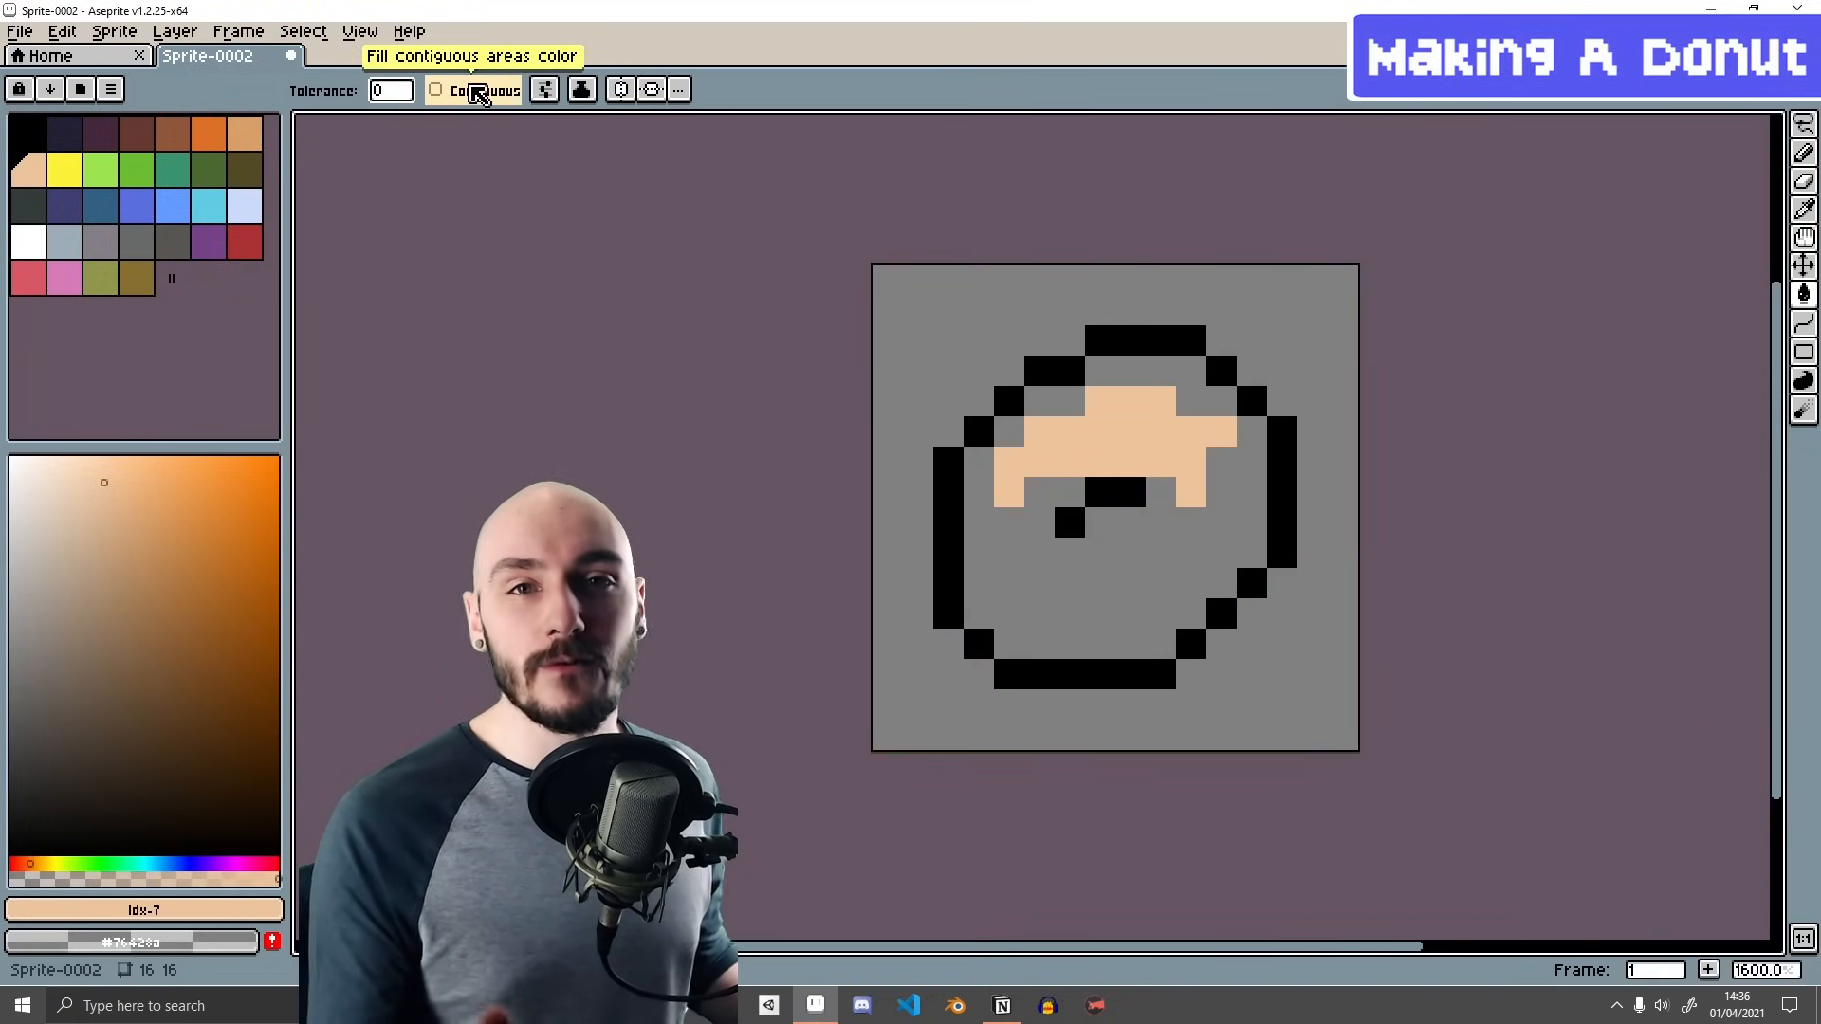
click(474, 95)
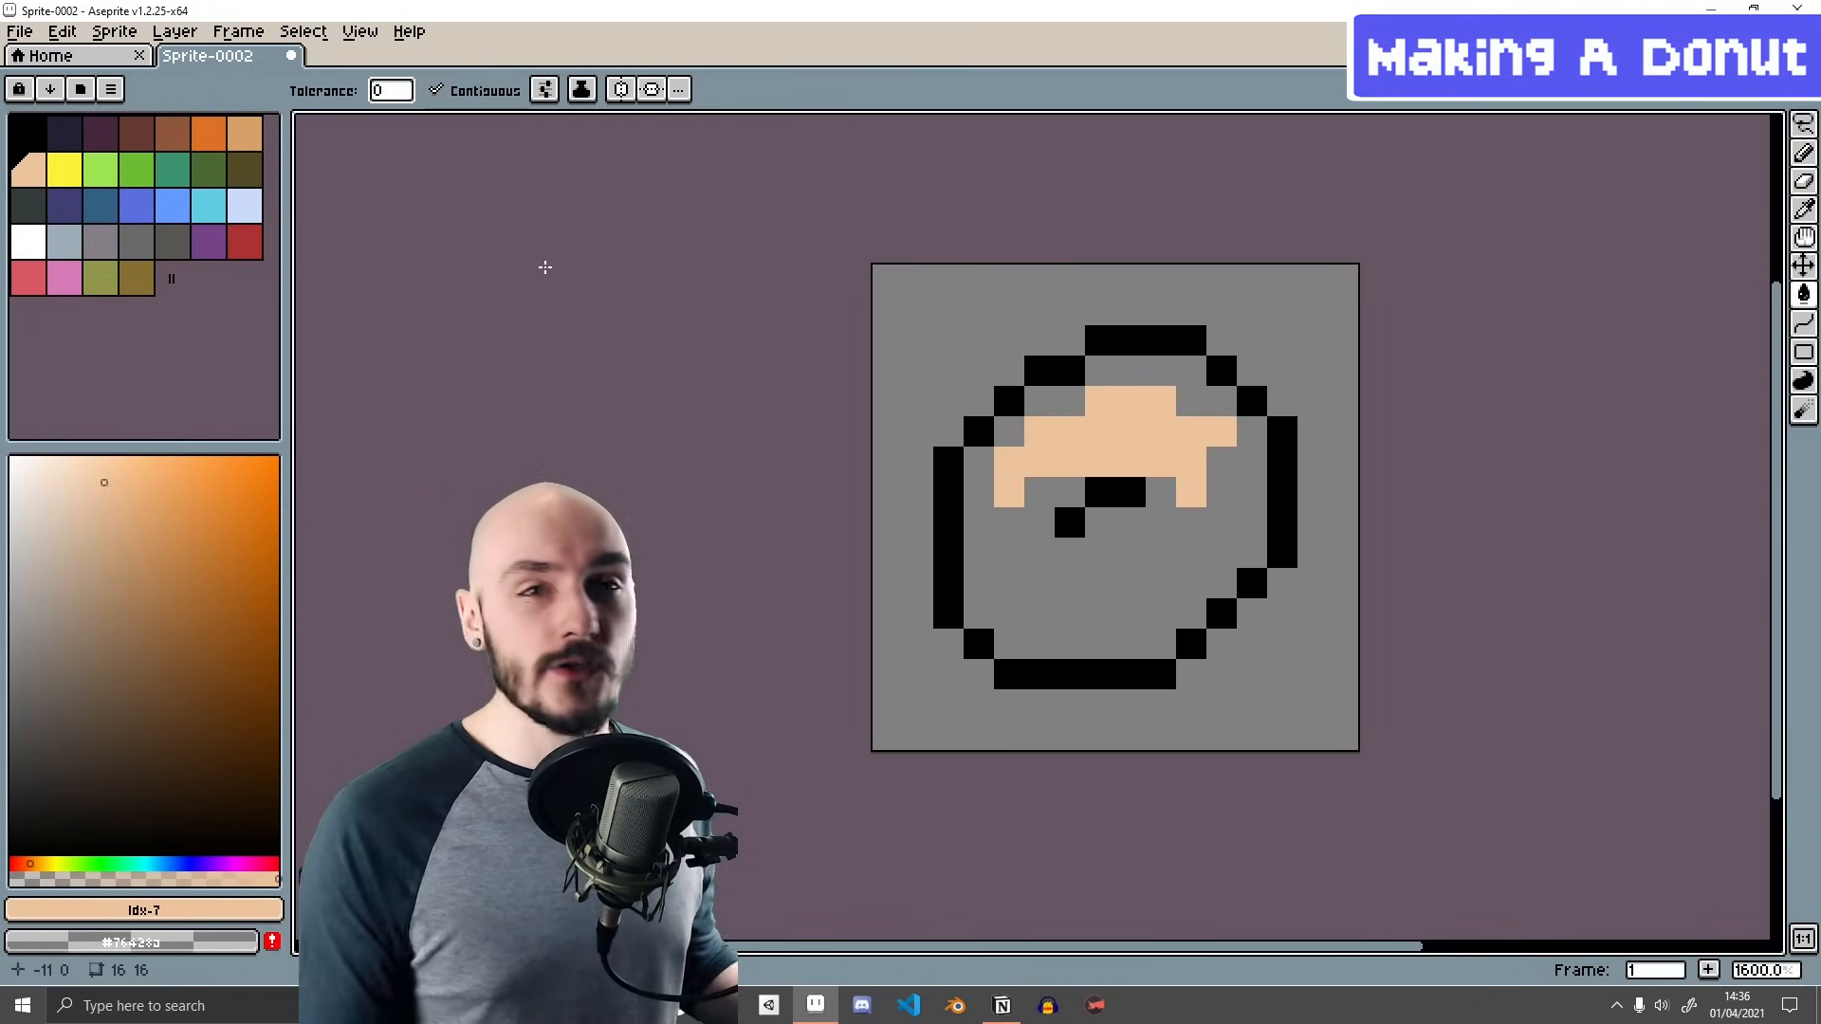
click(1101, 578)
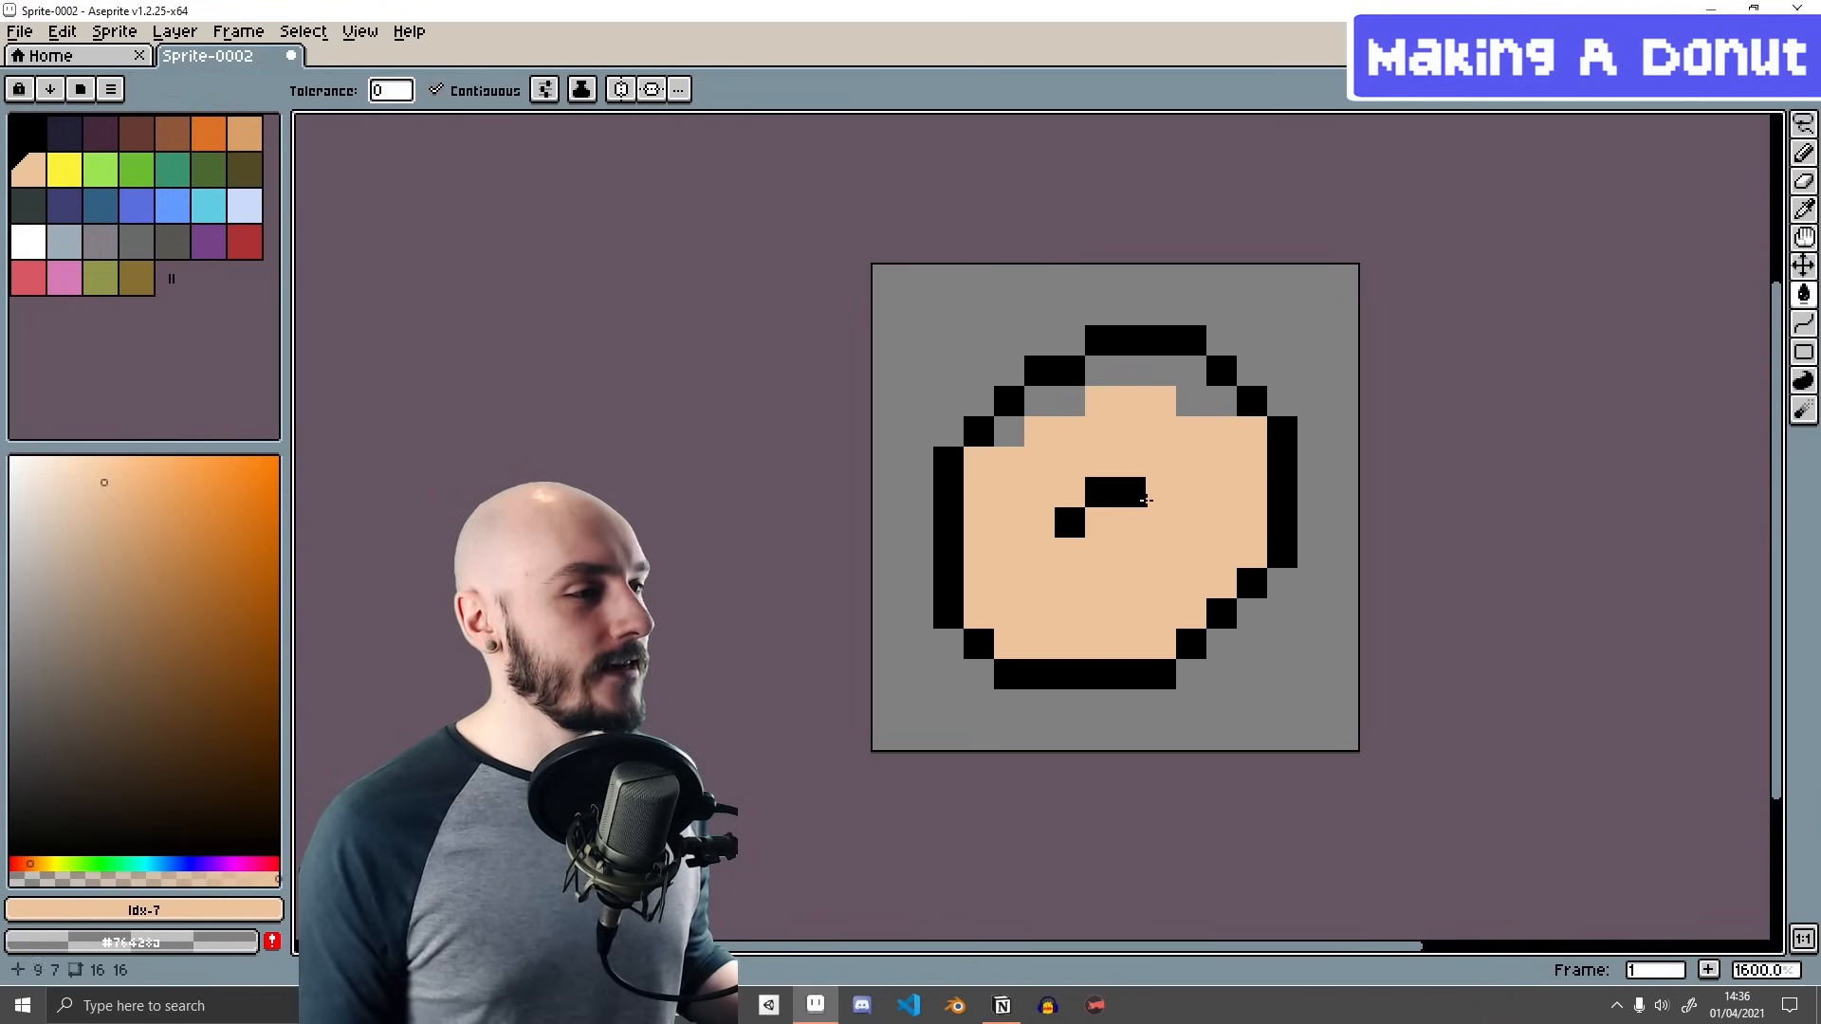
click(1190, 400)
click(1040, 401)
click(1009, 431)
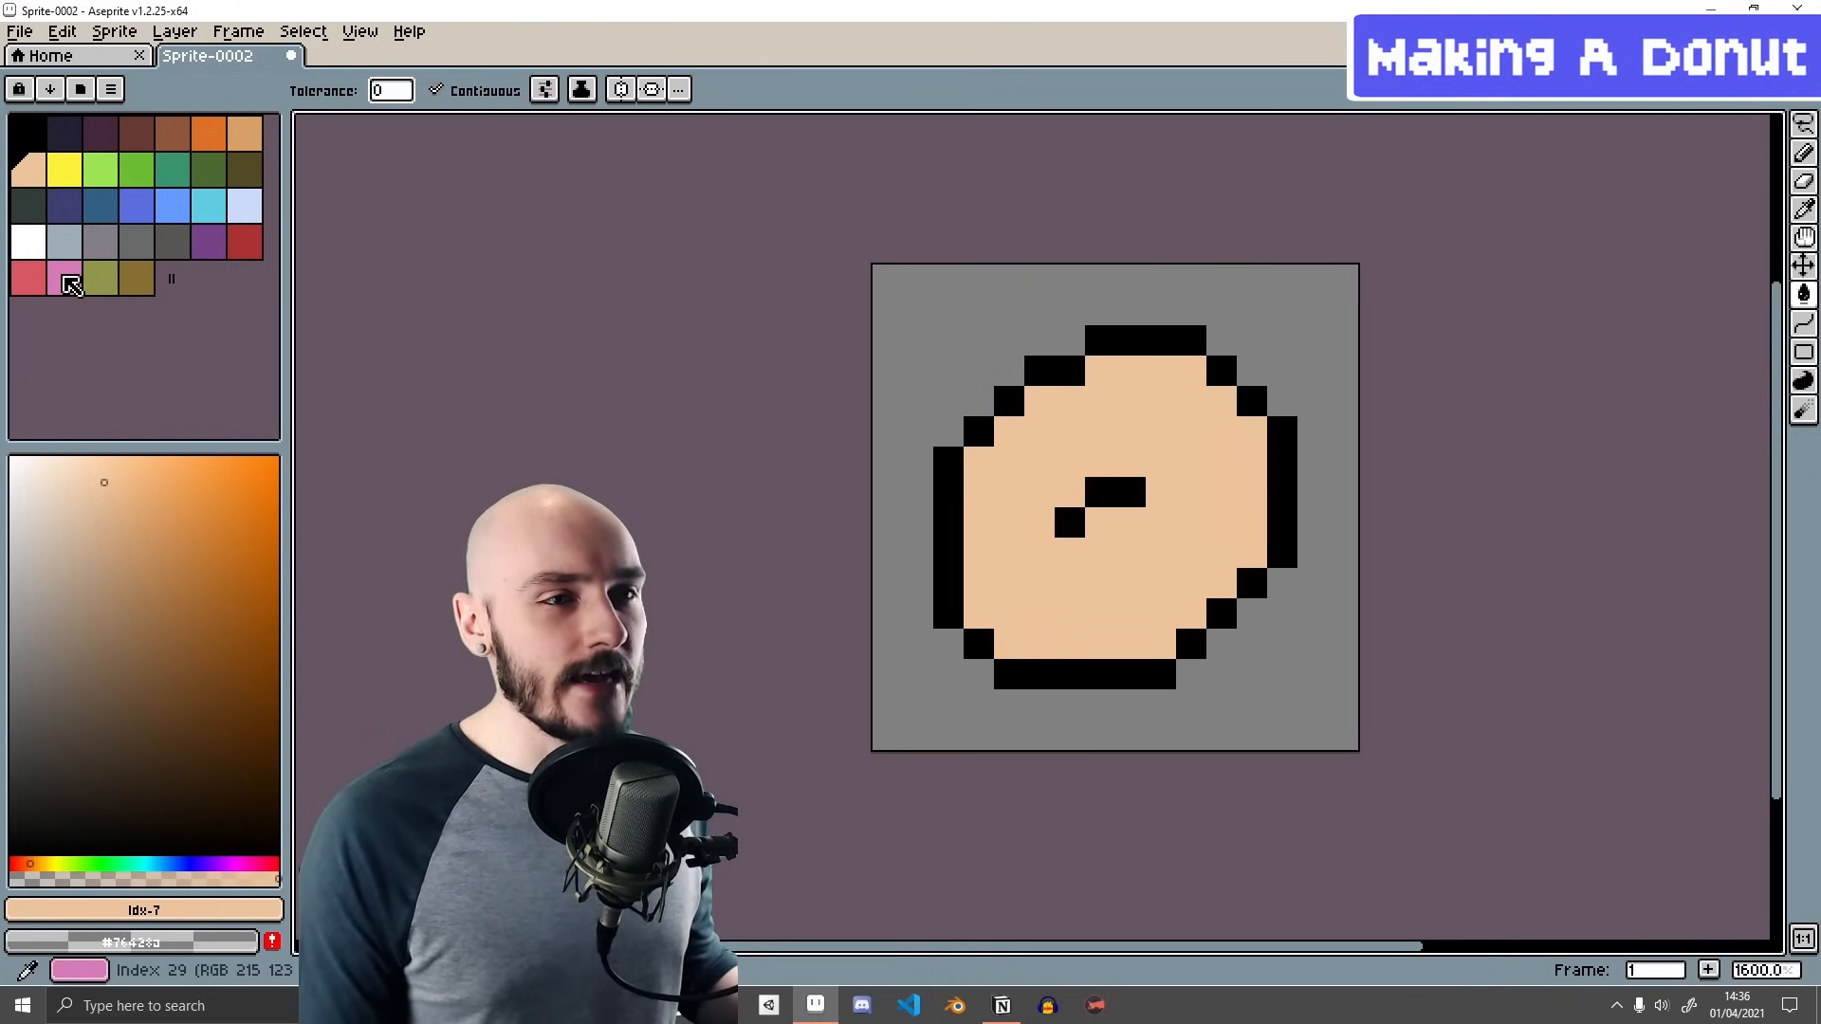
- Draw a wavy icing edge across the donut's lower part in pink Idx-29, and fill the dough area above it pink
click(72, 285)
key(b)
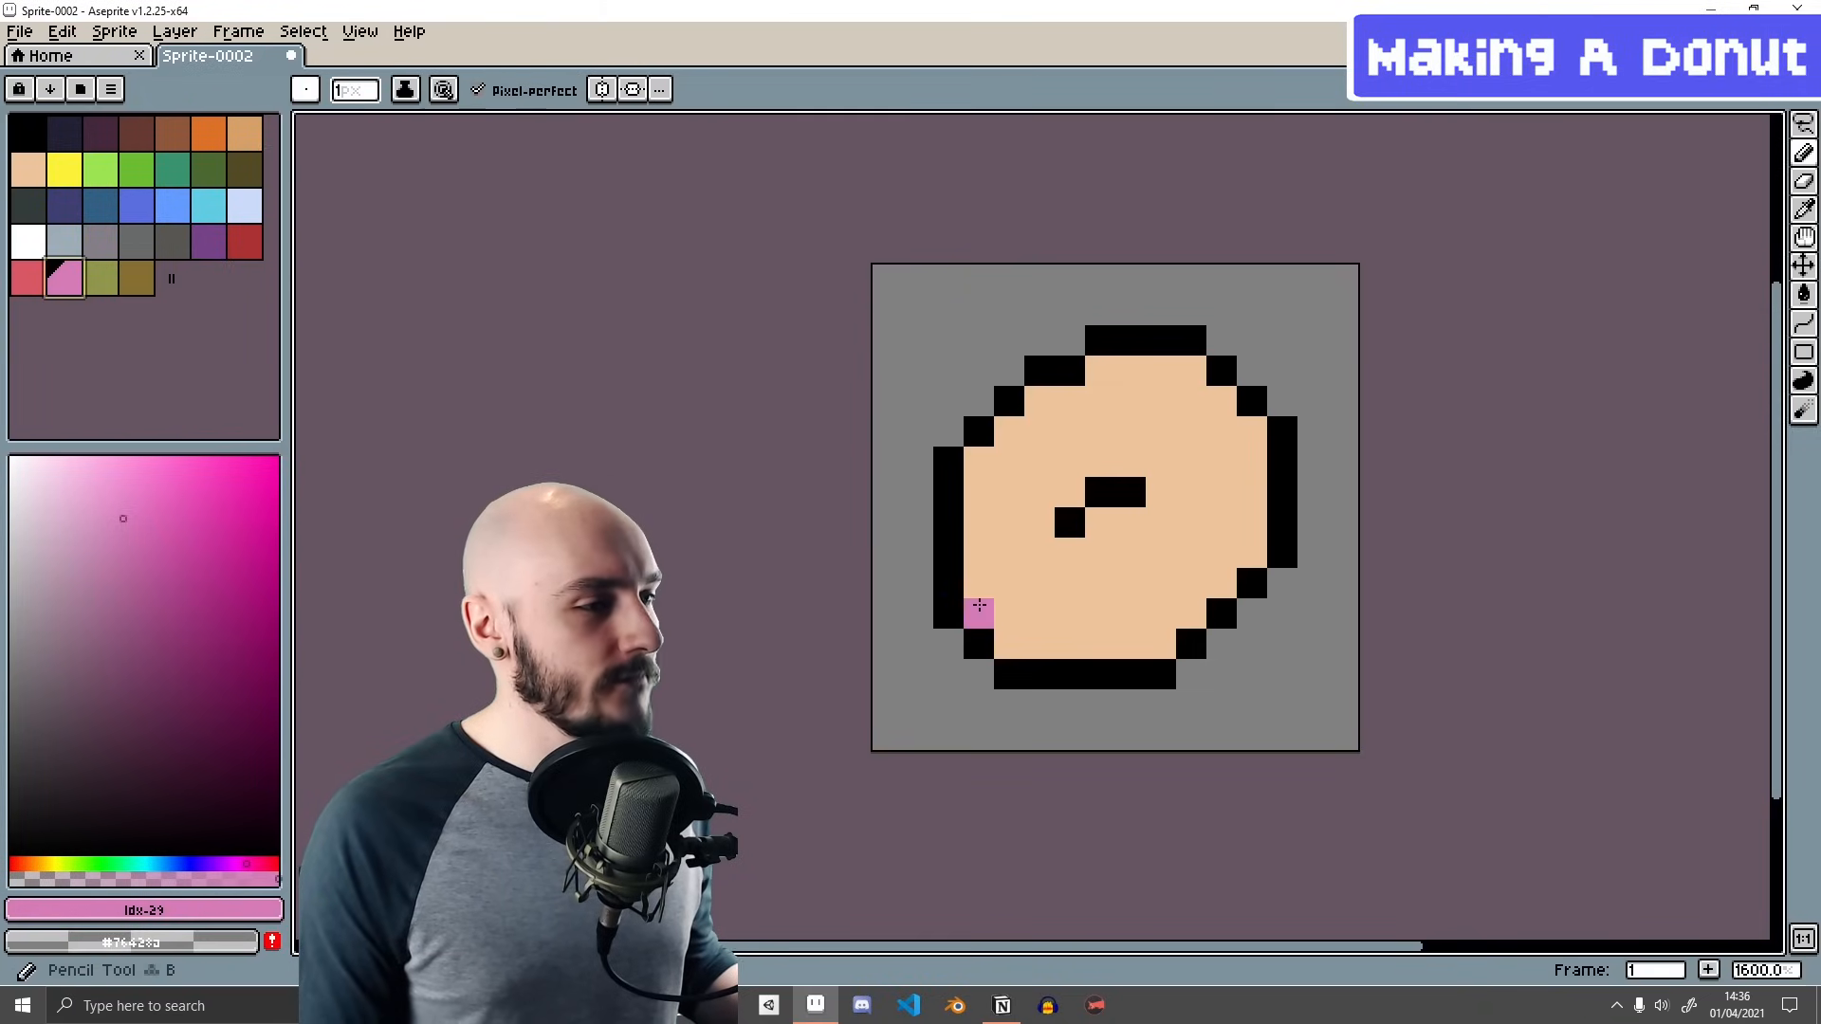
mouse_move(980, 612)
mouse_down()
mouse_move(1084, 570)
mouse_move(1110, 586)
mouse_move(1159, 562)
mouse_move(1171, 528)
mouse_move(1208, 541)
mouse_move(1252, 493)
mouse_up()
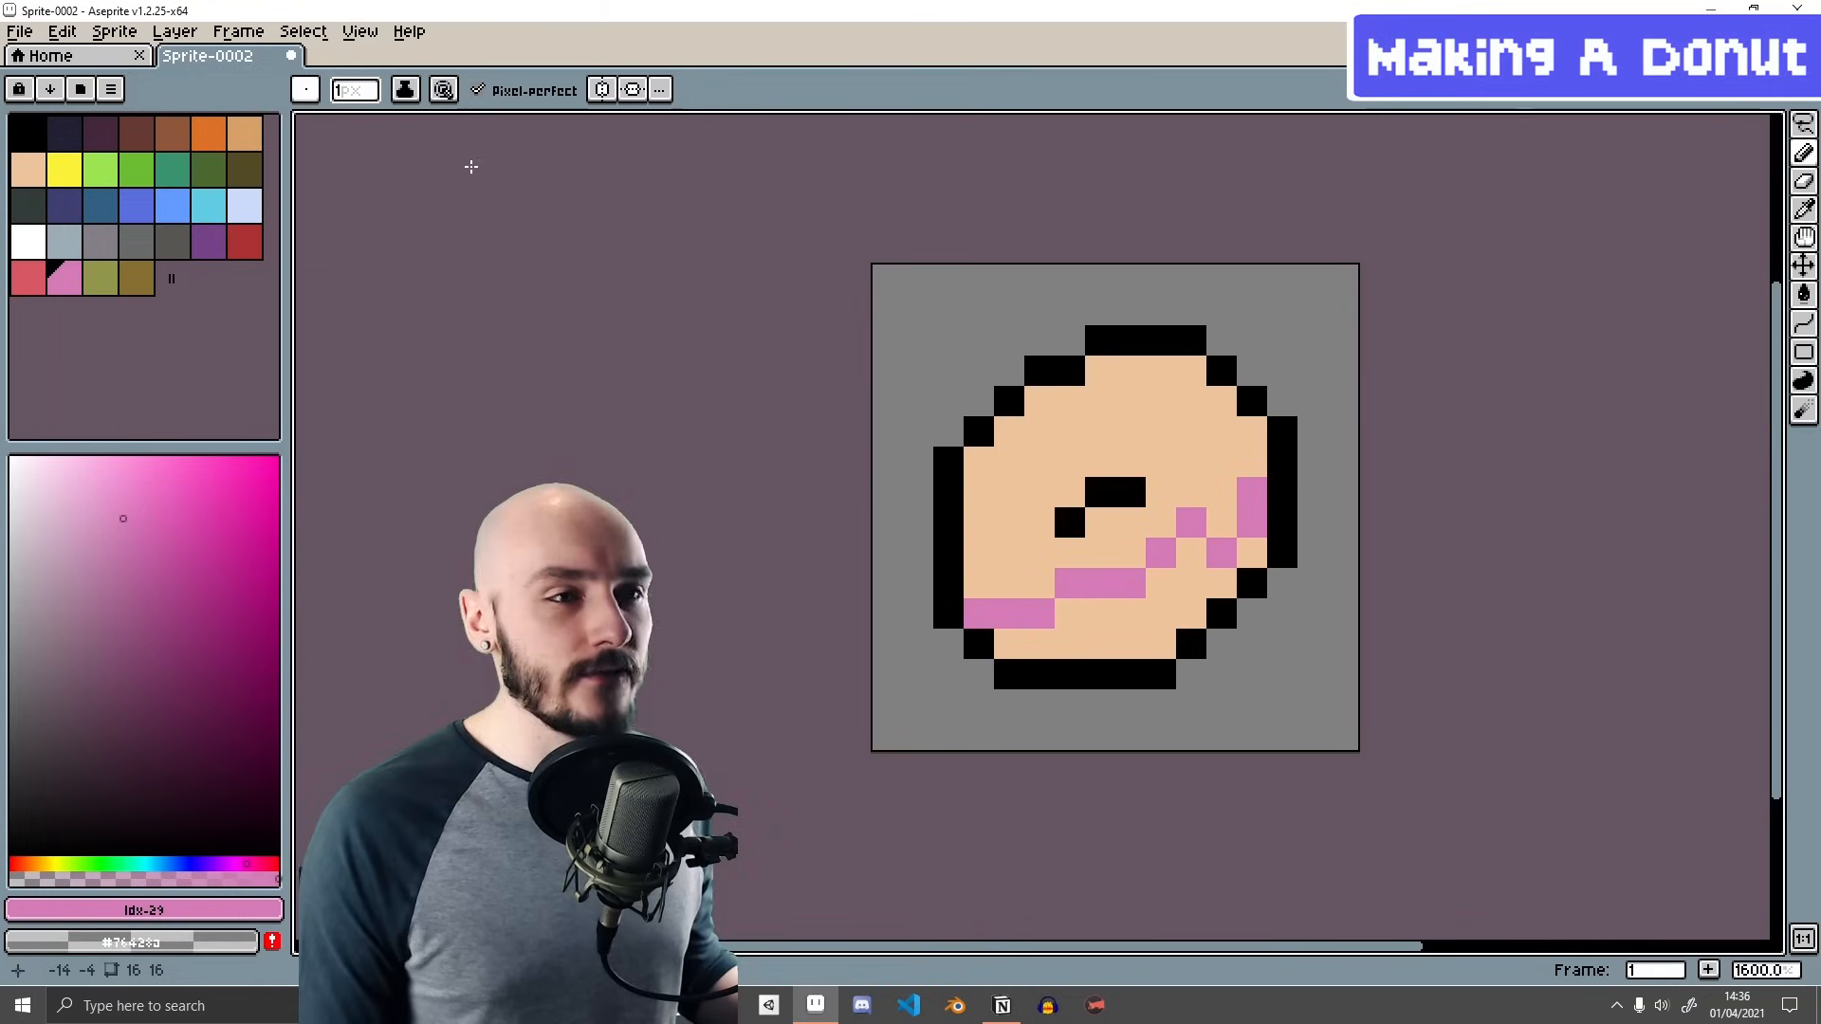
click(1804, 294)
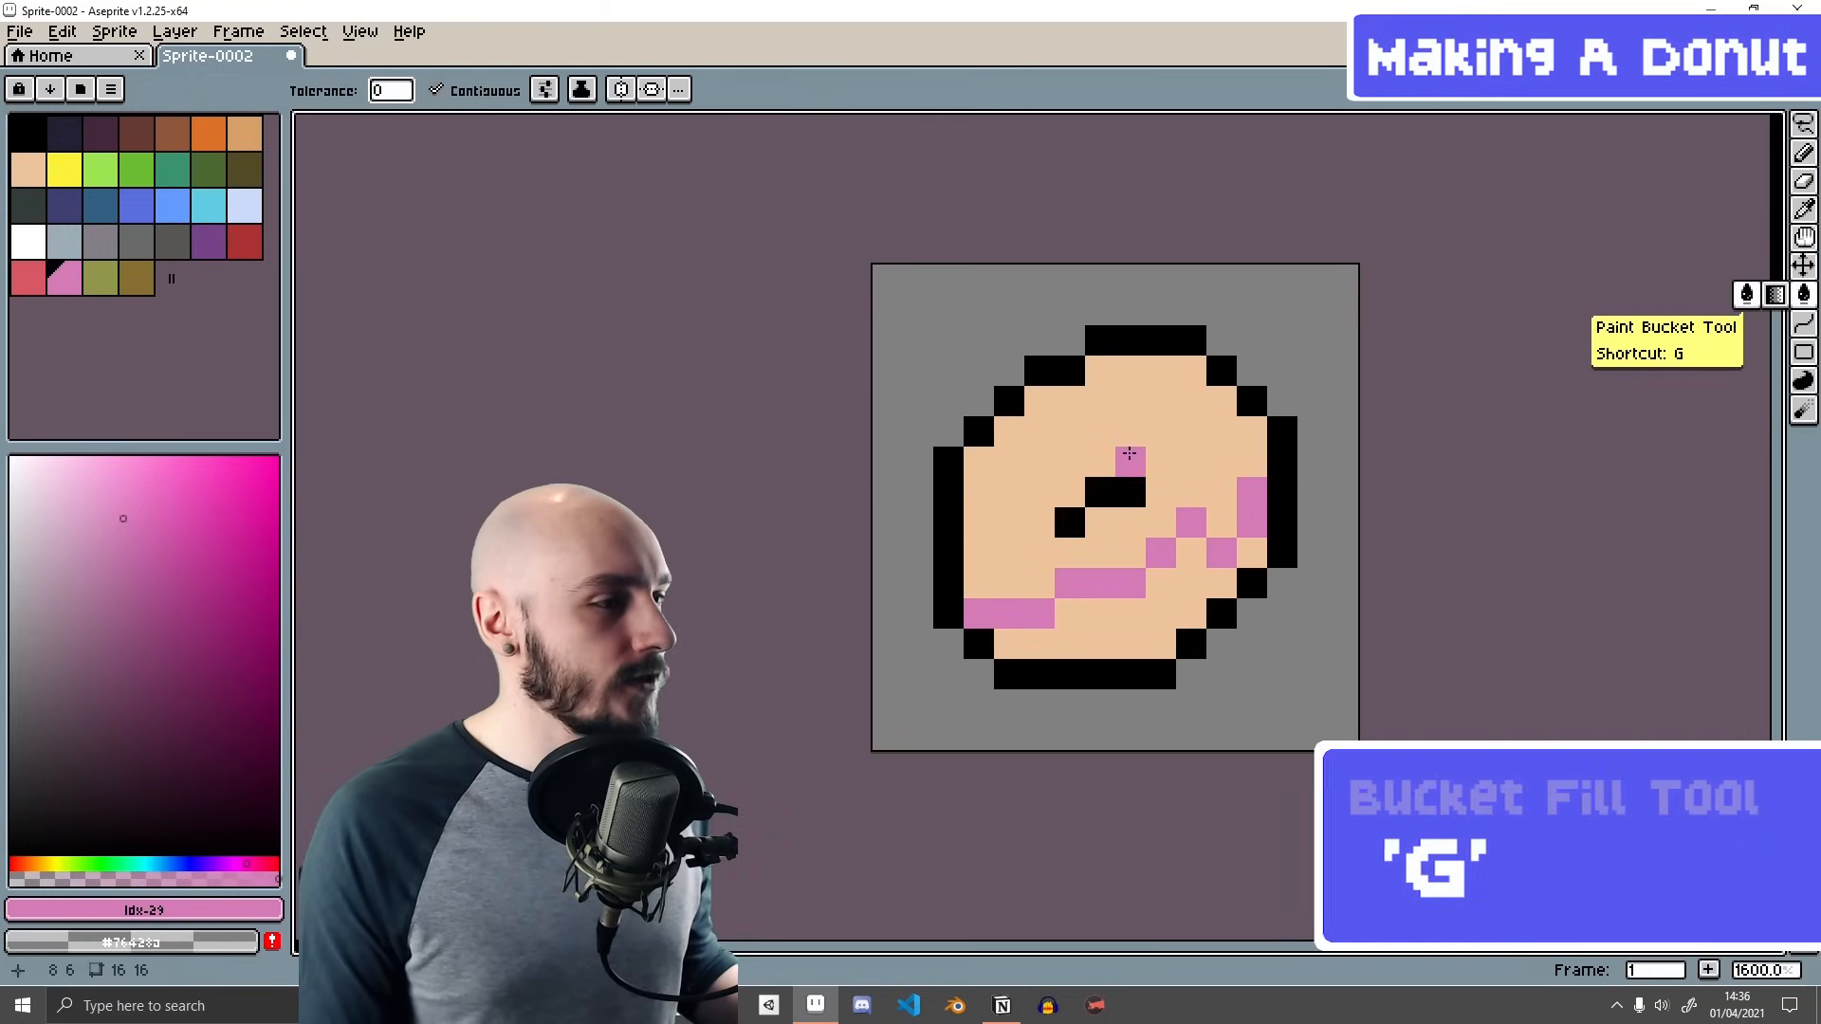
click(1158, 428)
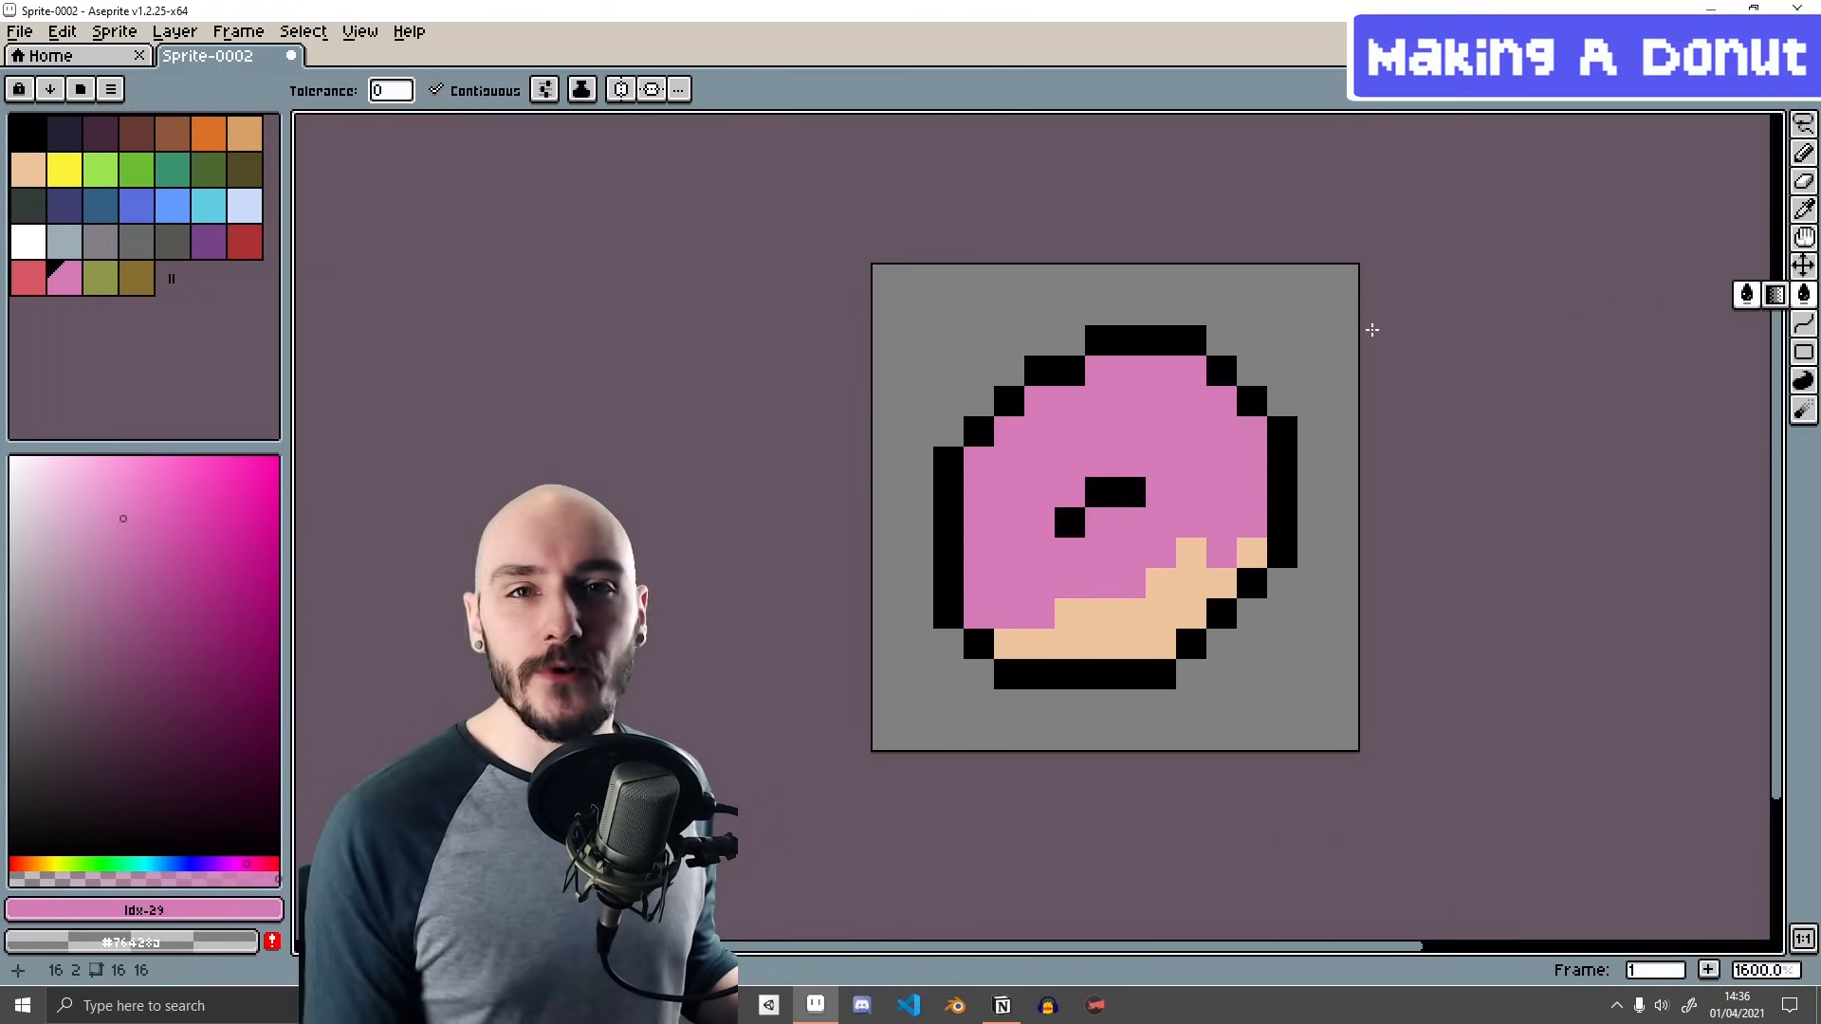
- Sample the peach and pink with the Eyedropper and repaint pixels along the icing's lower edge to smooth its shape
key(b)
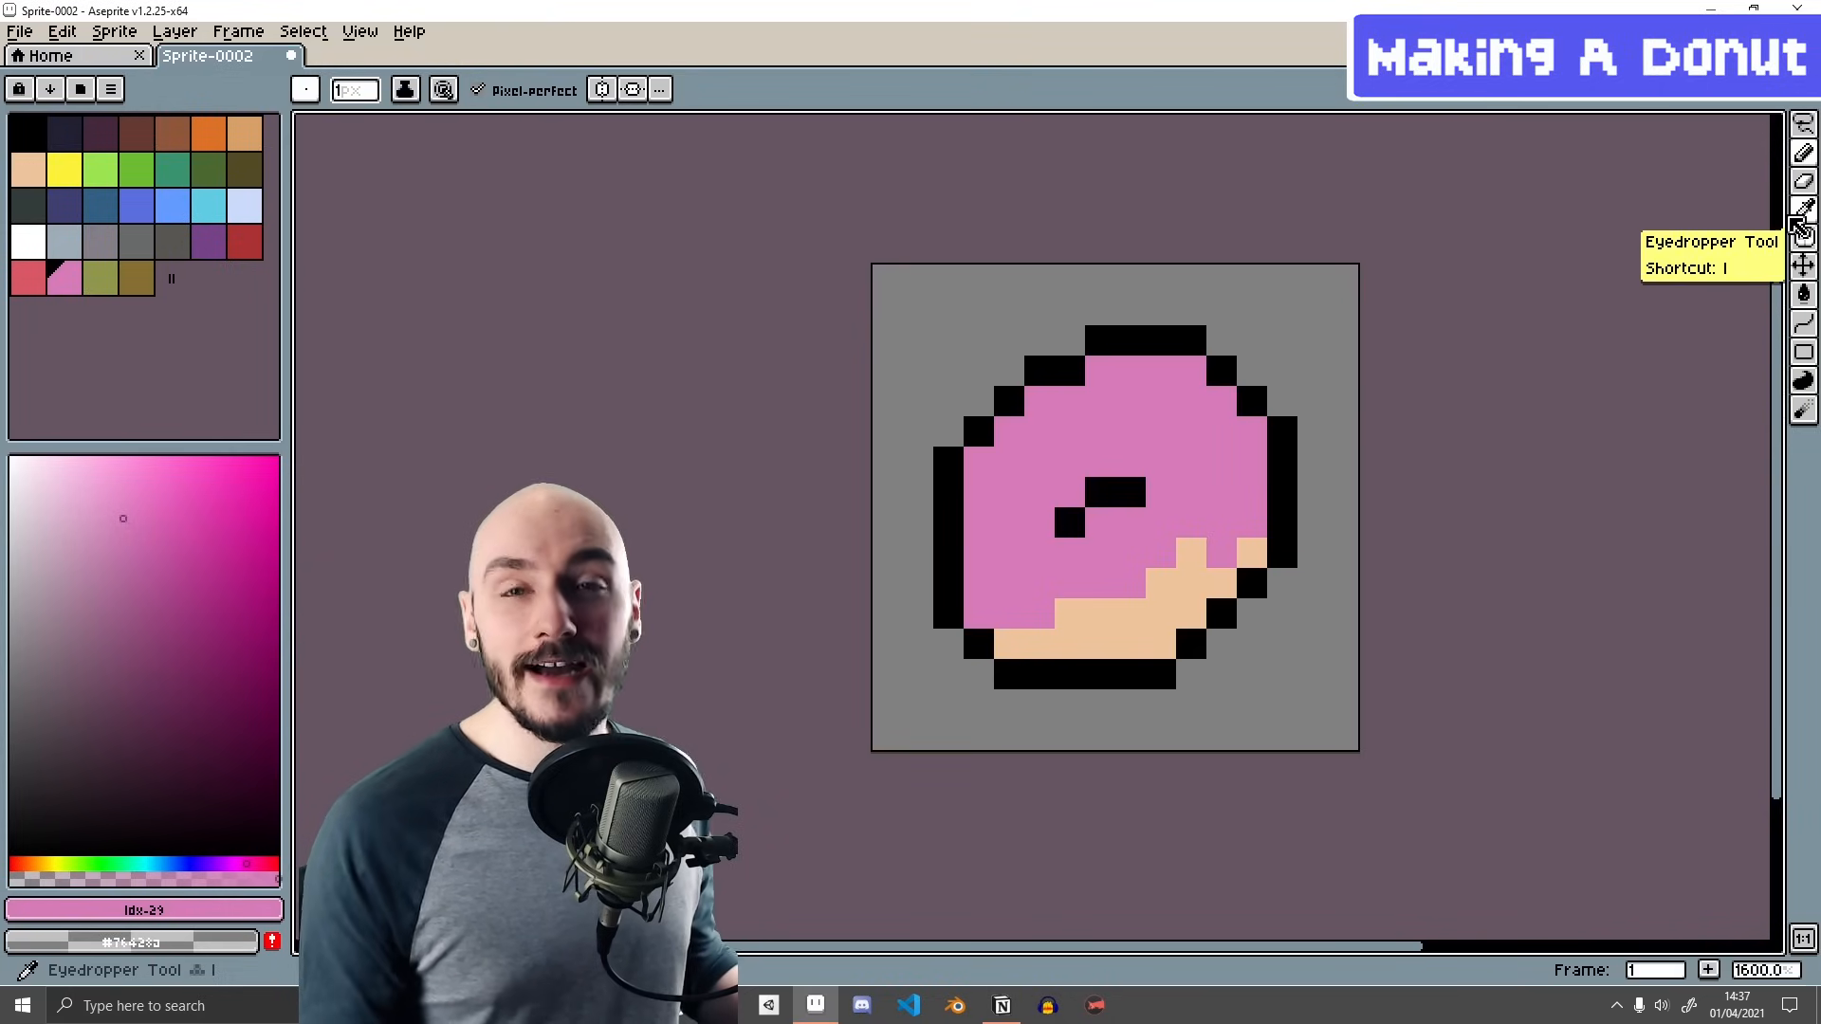
key(i)
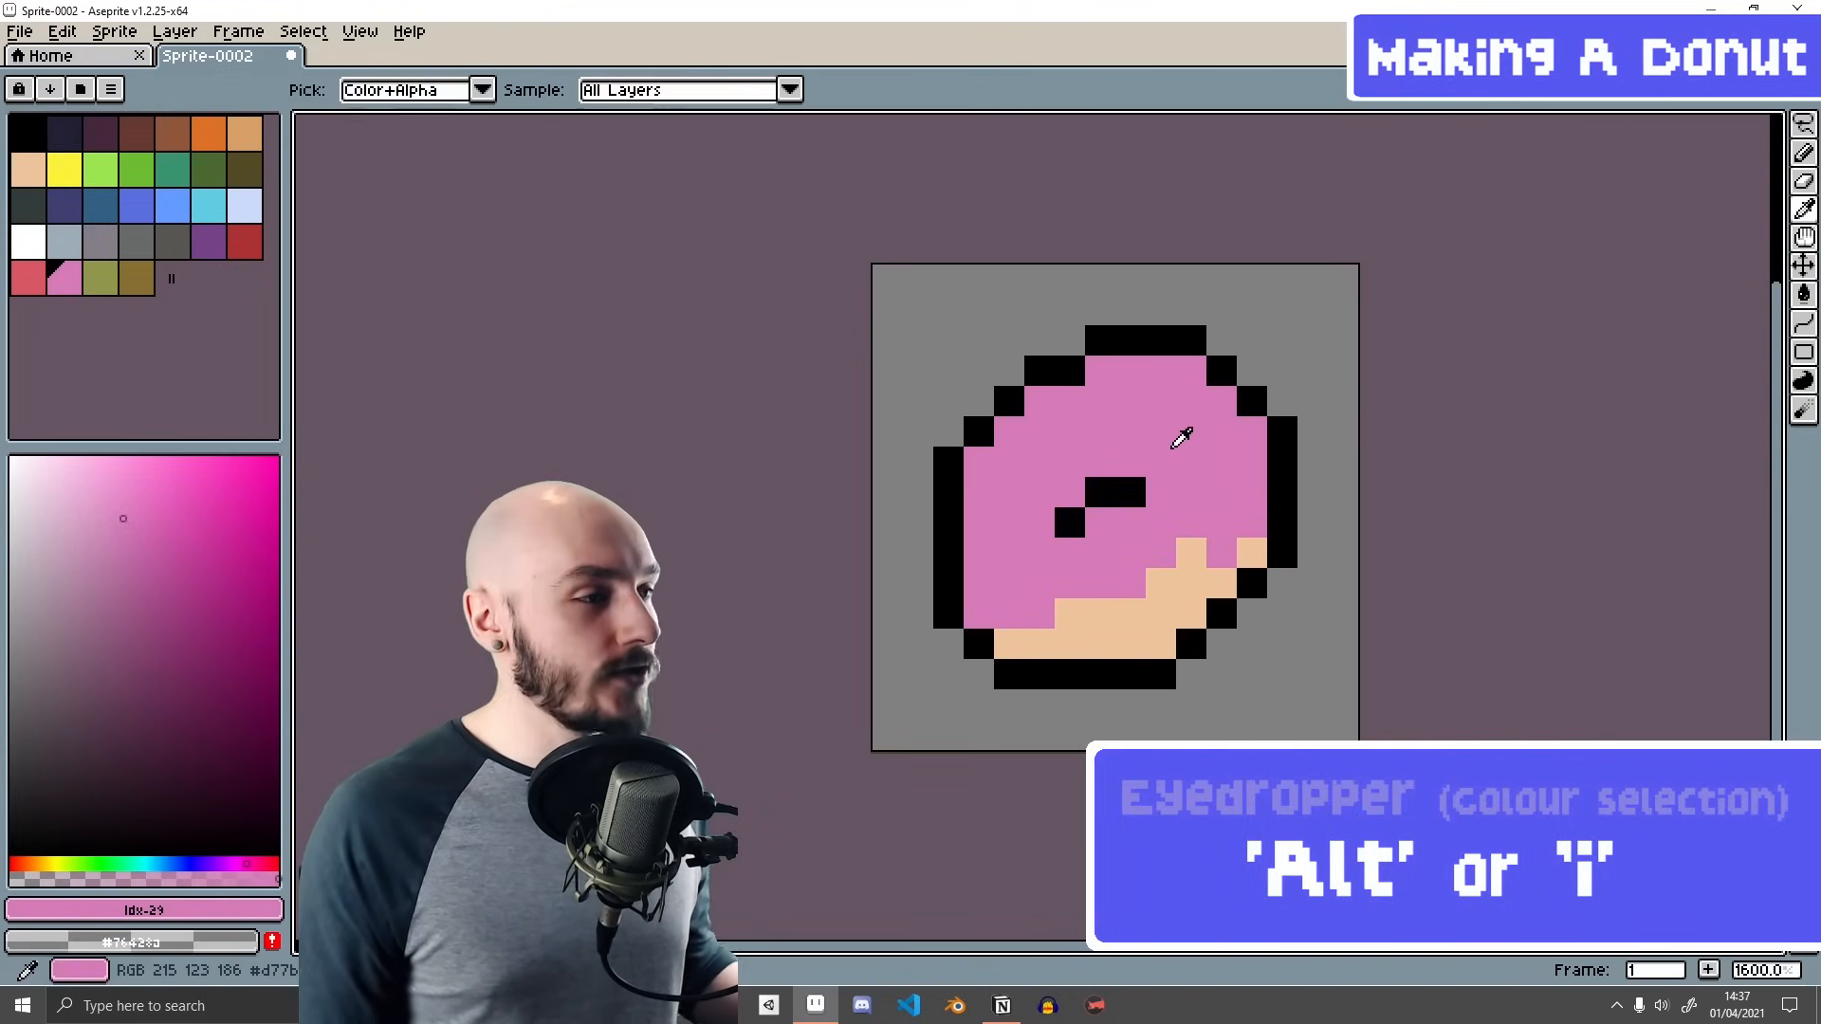
click(1192, 579)
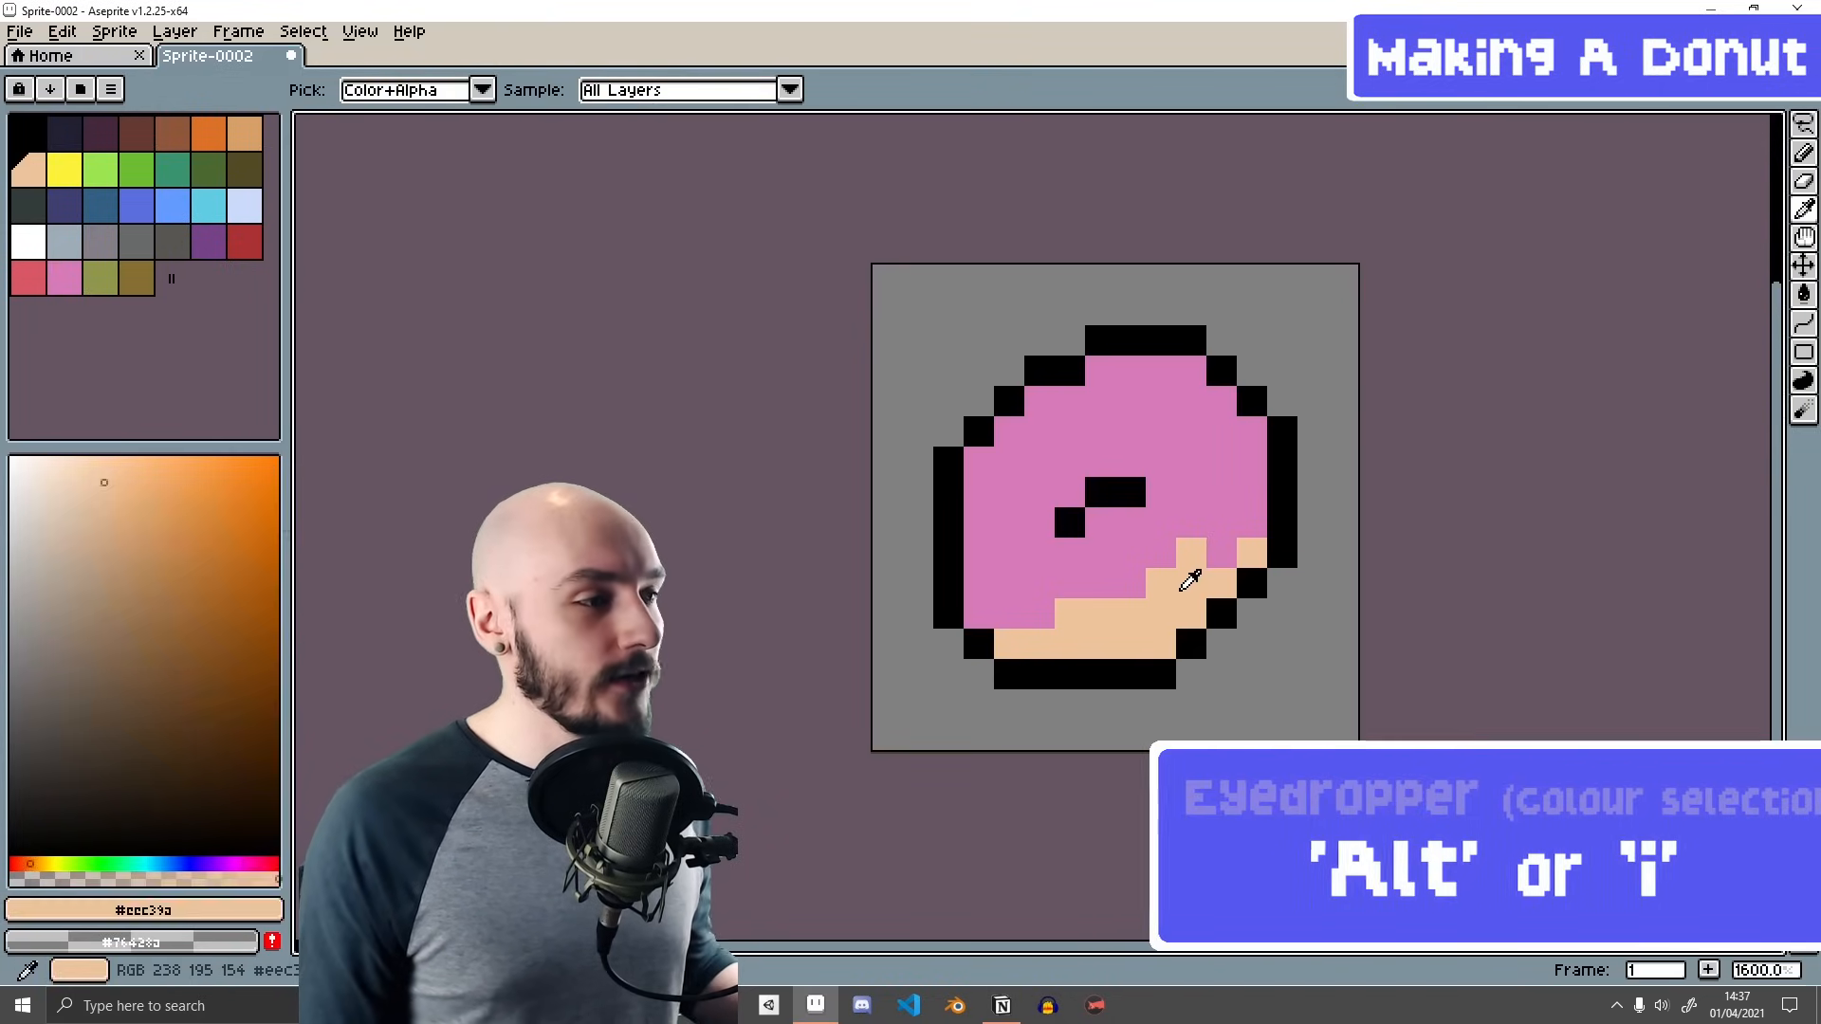
key(b)
mouse_move(1209, 558)
mouse_down()
mouse_move(1251, 522)
mouse_move(1251, 491)
mouse_up()
alt+click(1220, 494)
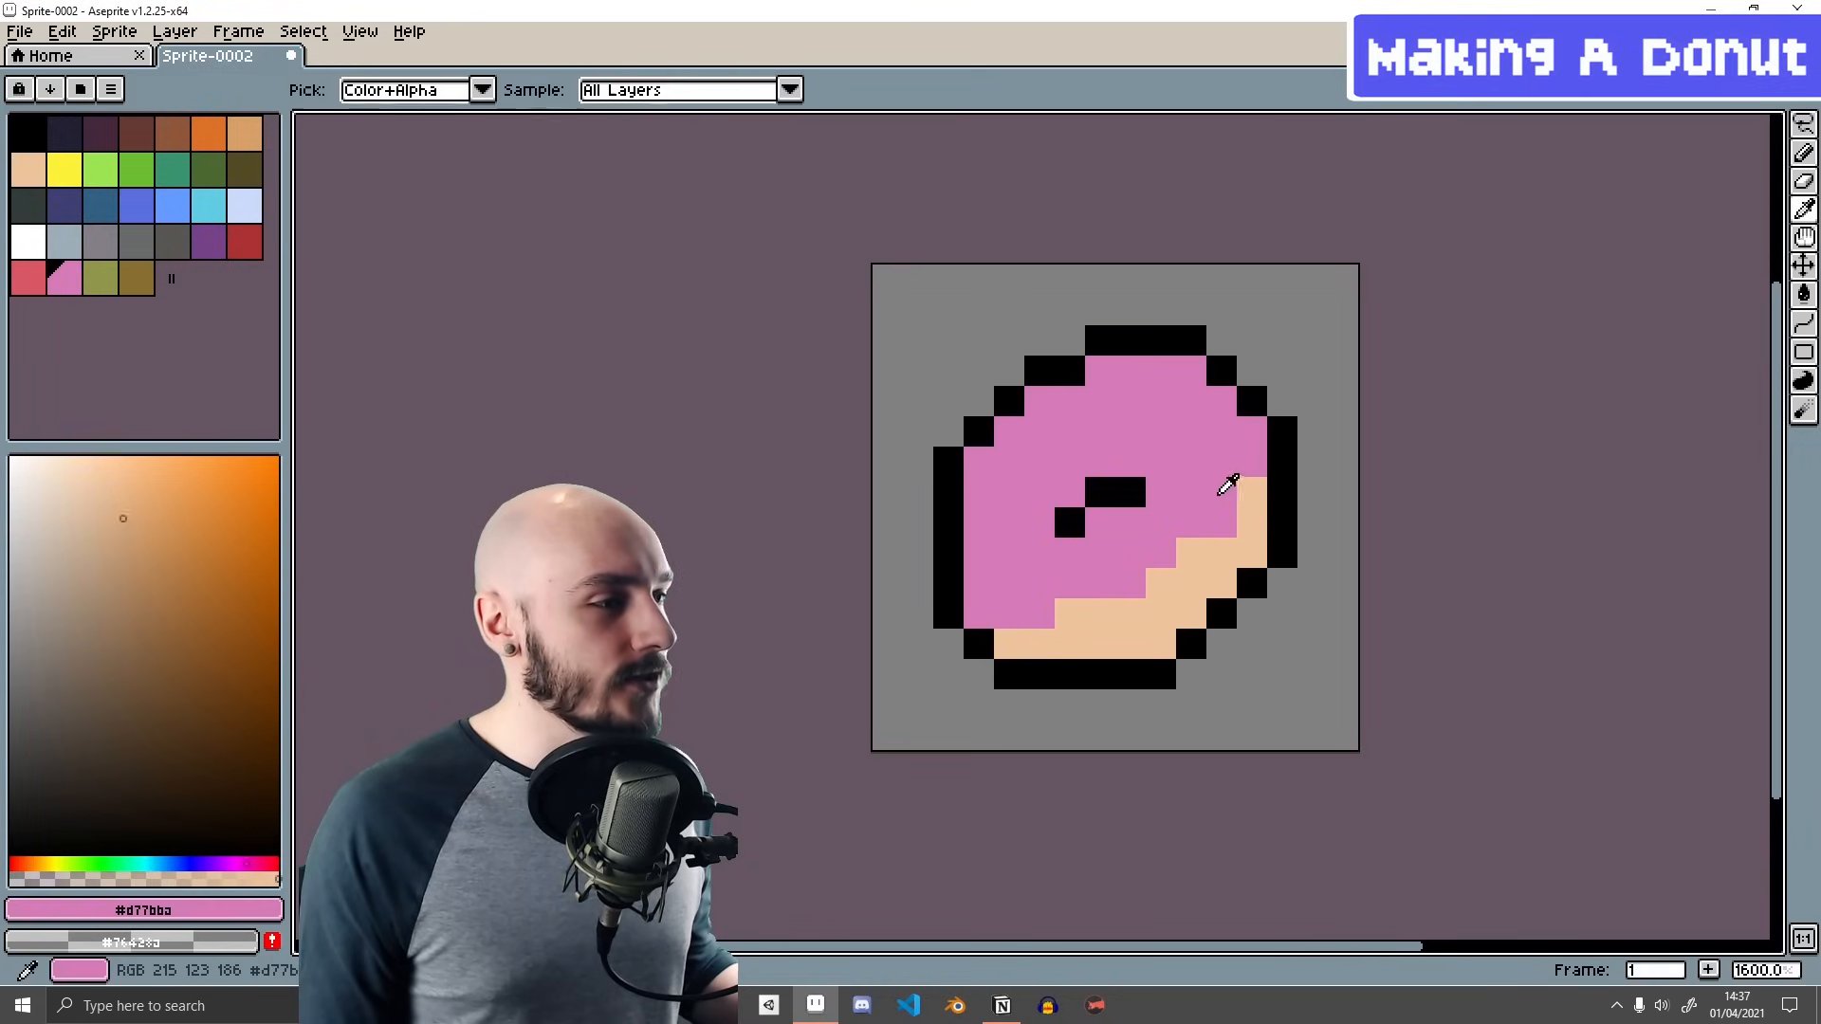
click(1250, 492)
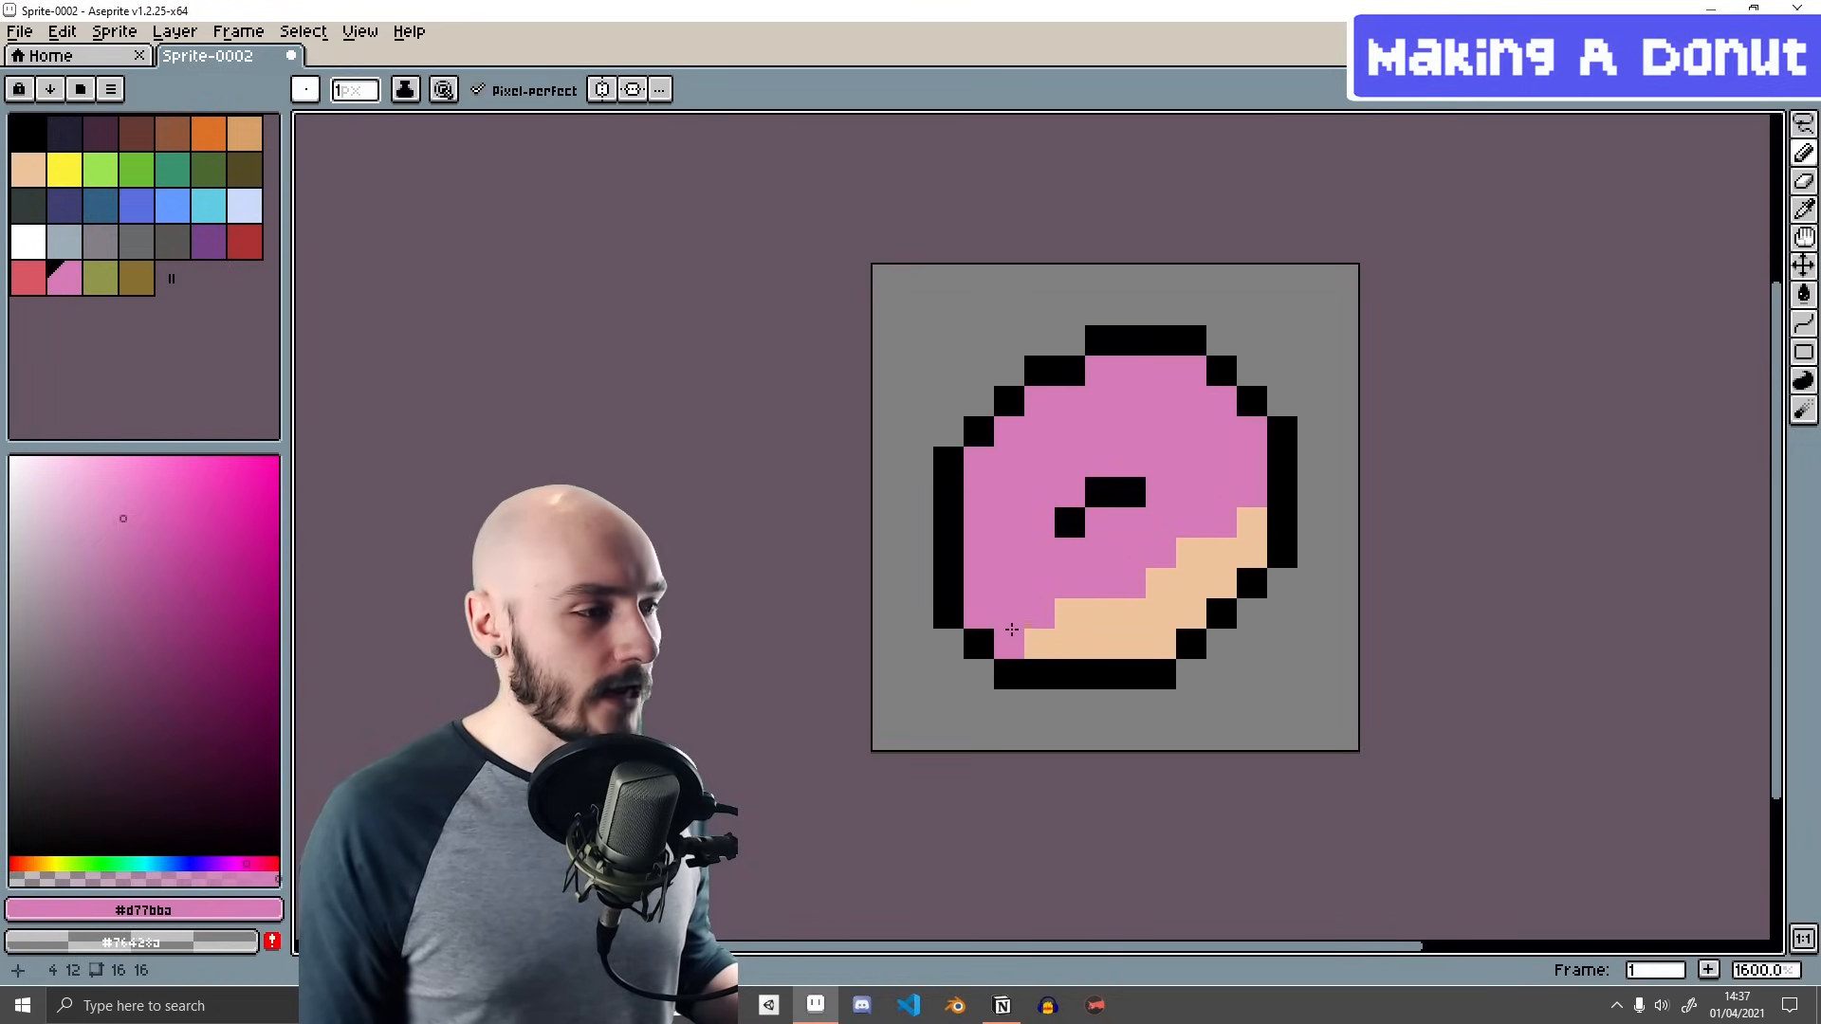
shift+click(1161, 583)
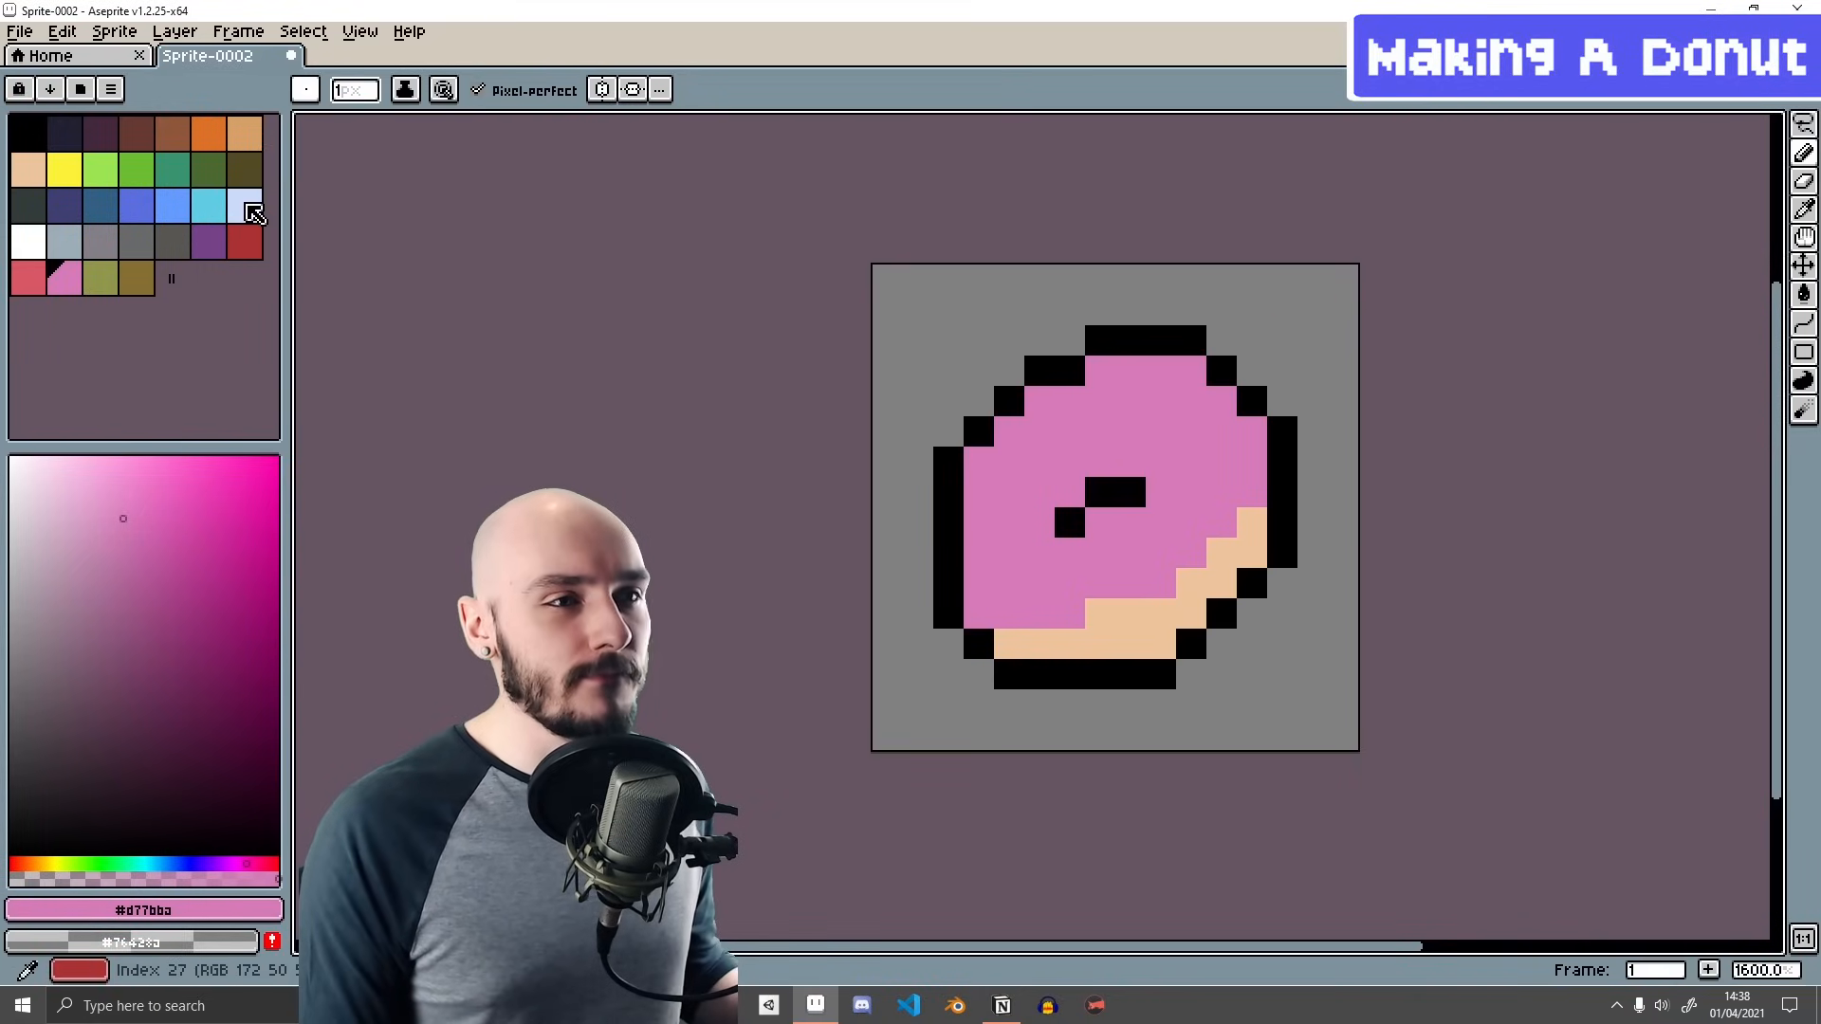
- Scatter short sprinkles, mostly two pixels long, over the pink icing in pale blue Idx-20
click(254, 214)
click(1131, 401)
click(1191, 462)
click(1191, 492)
click(1040, 492)
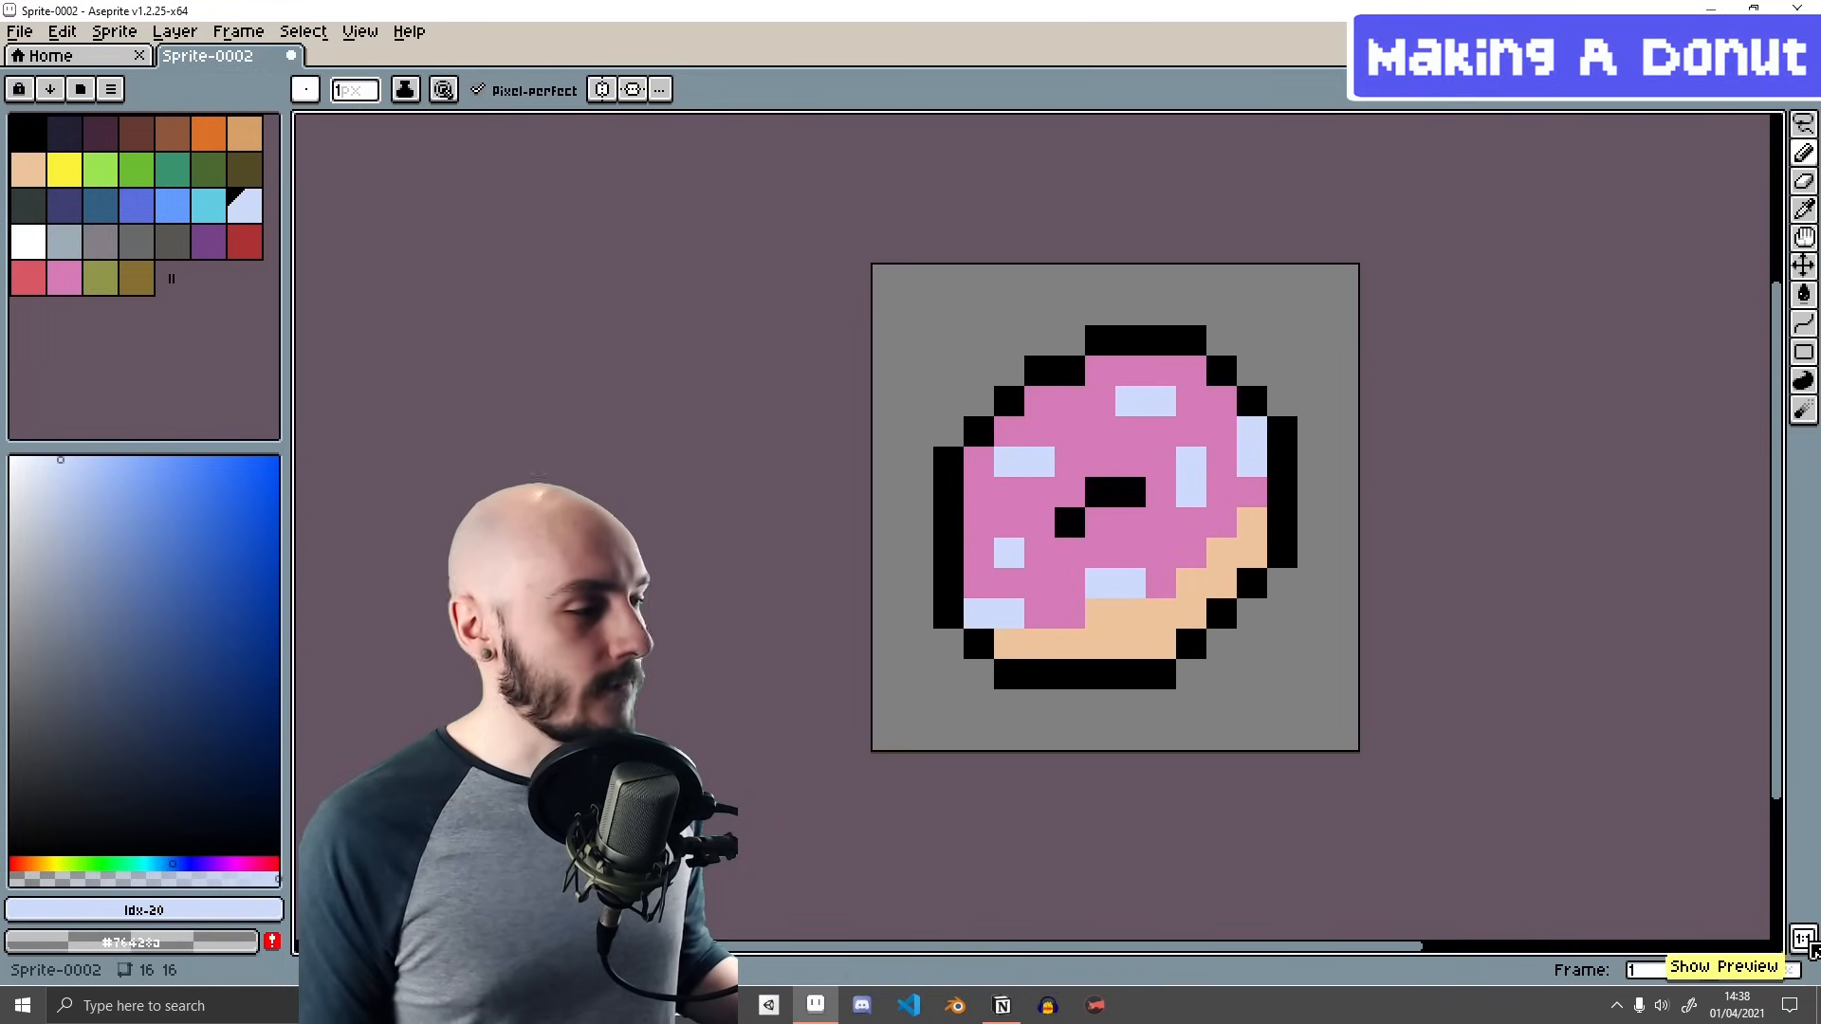
- Show the sprite's preview window, shrink it to a small box, and choose black Idx-0 from the palette
click(1812, 949)
mouse_move(1660, 790)
mouse_down()
mouse_move(1660, 664)
mouse_move(1661, 786)
mouse_up()
drag(1599, 843, 1651, 835)
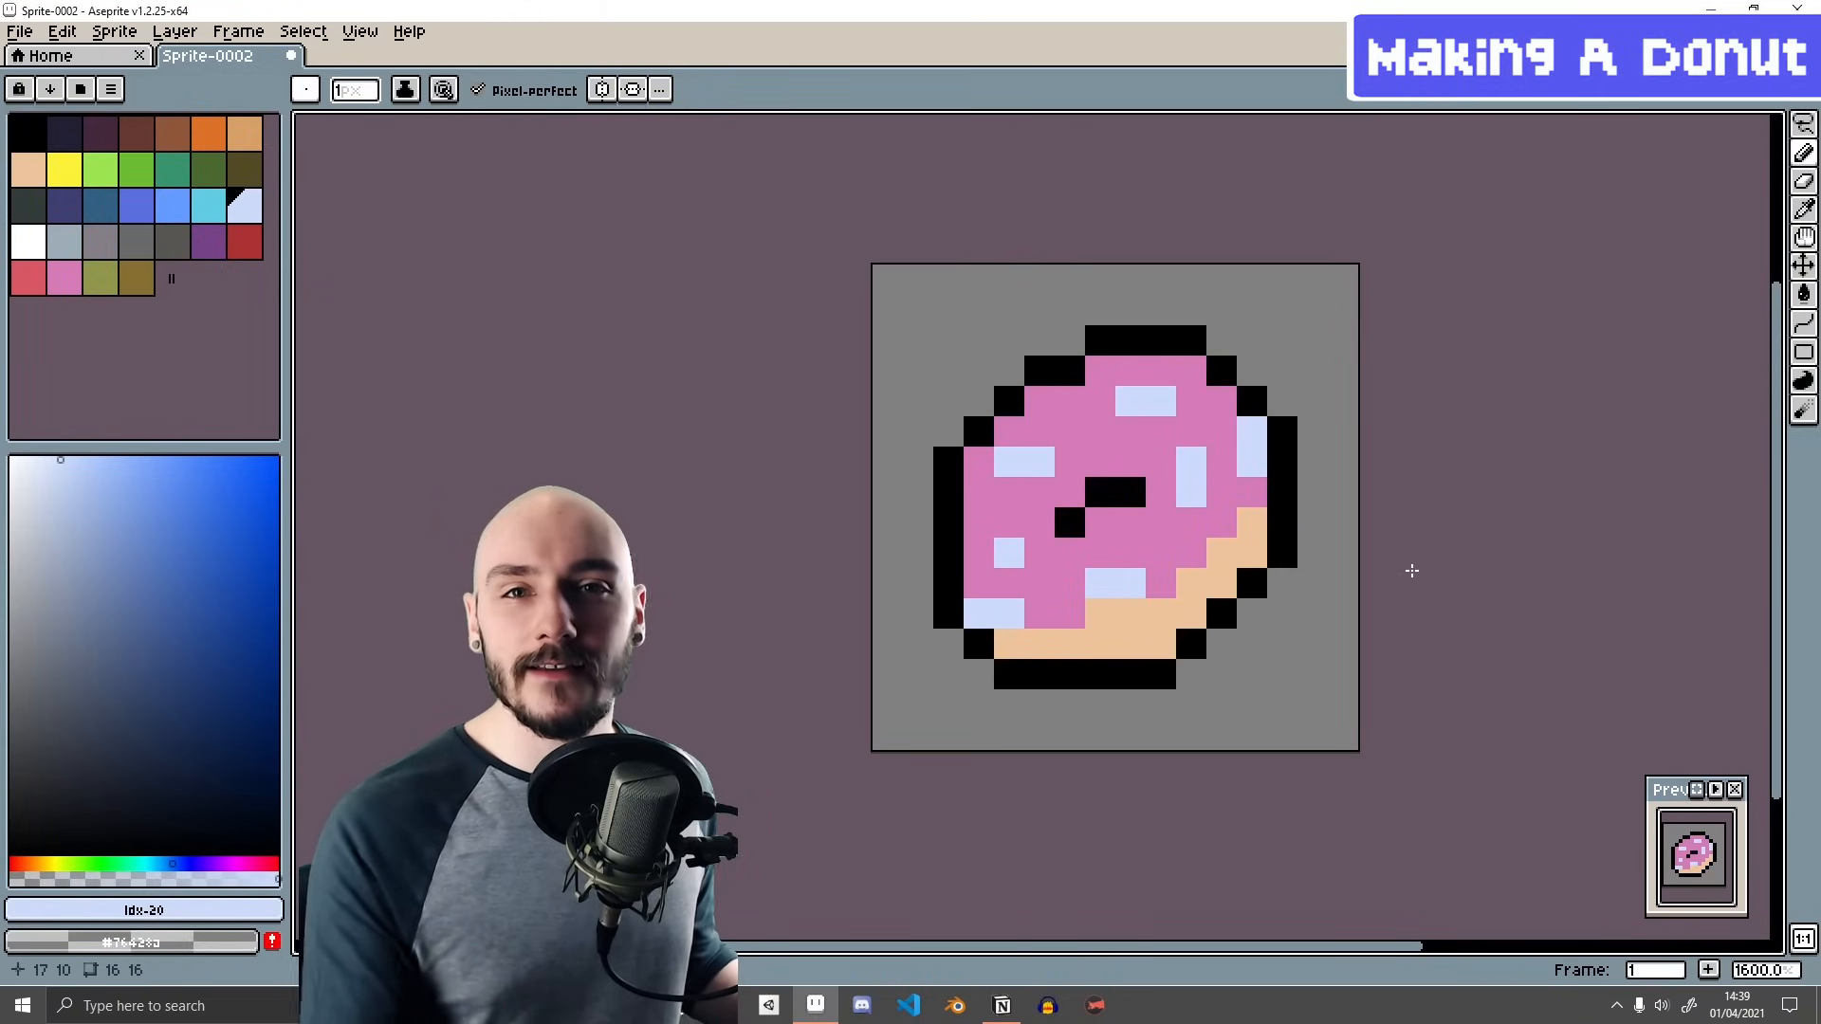
click(28, 134)
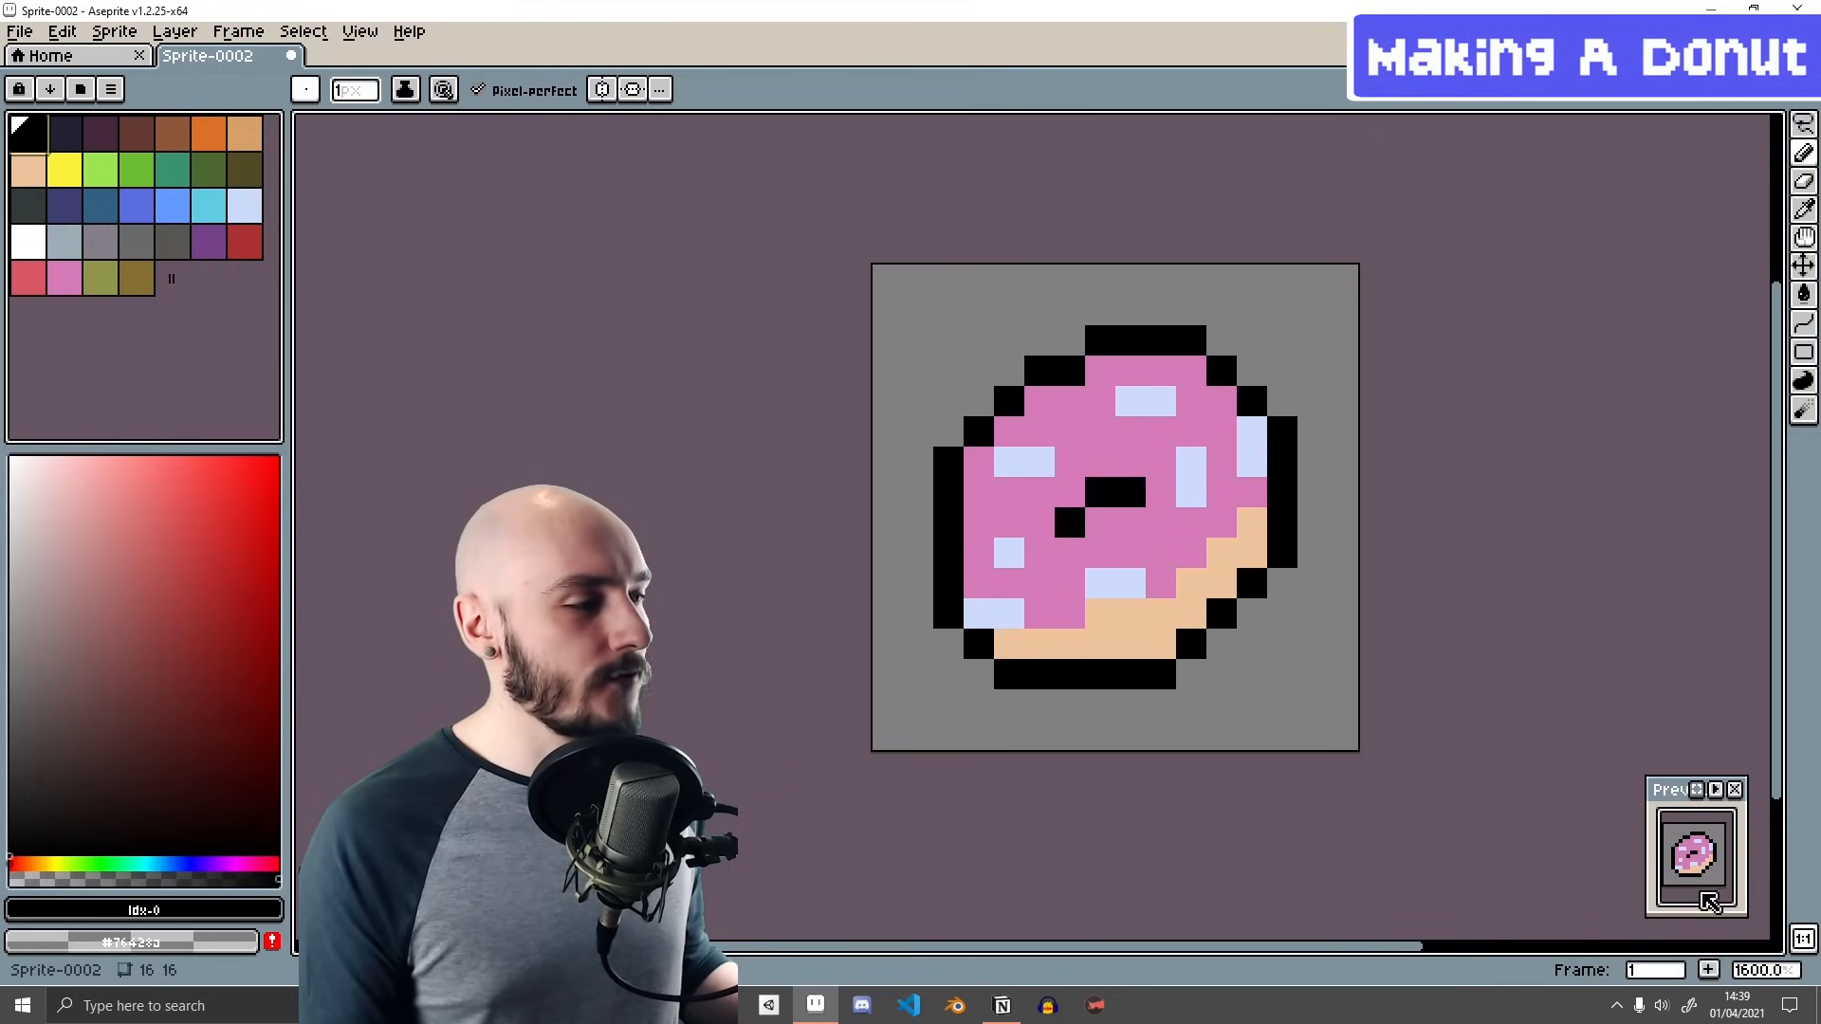
scroll(1391, 496, down, 4)
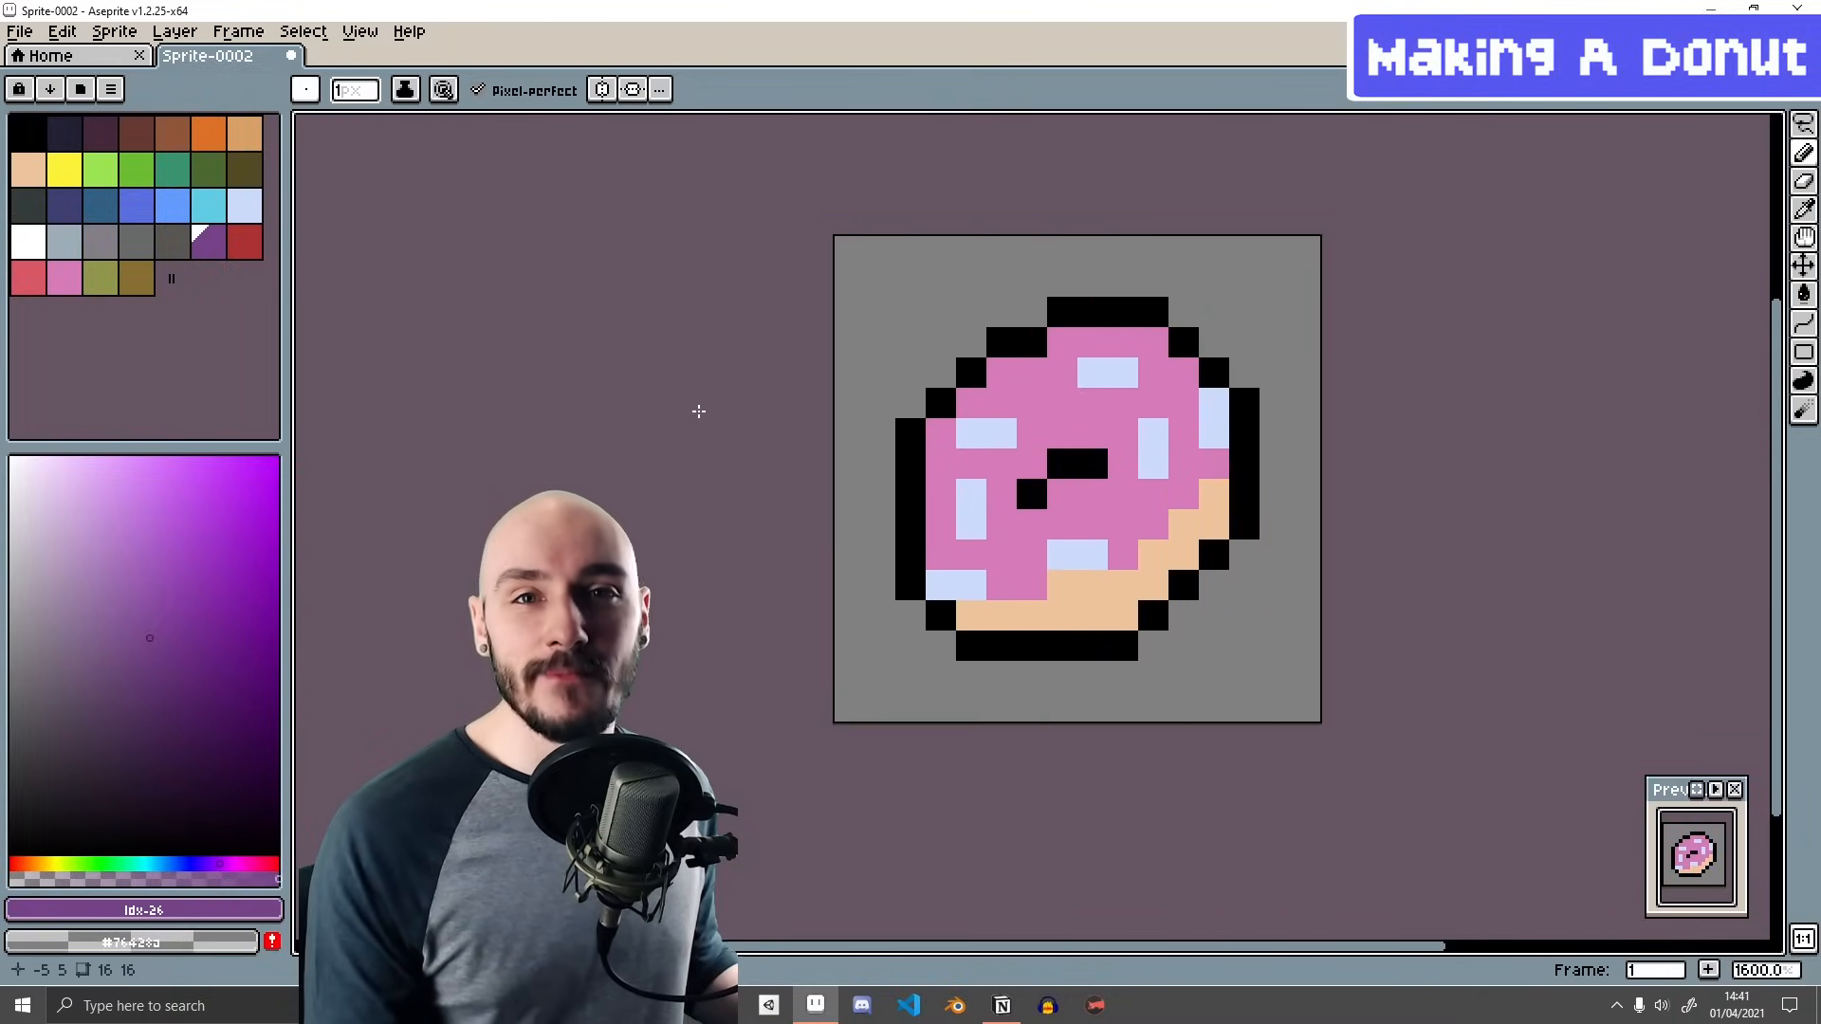
- Save the sprite as DonutTutorial in the aseprite file format, and save the named file once more
click(21, 34)
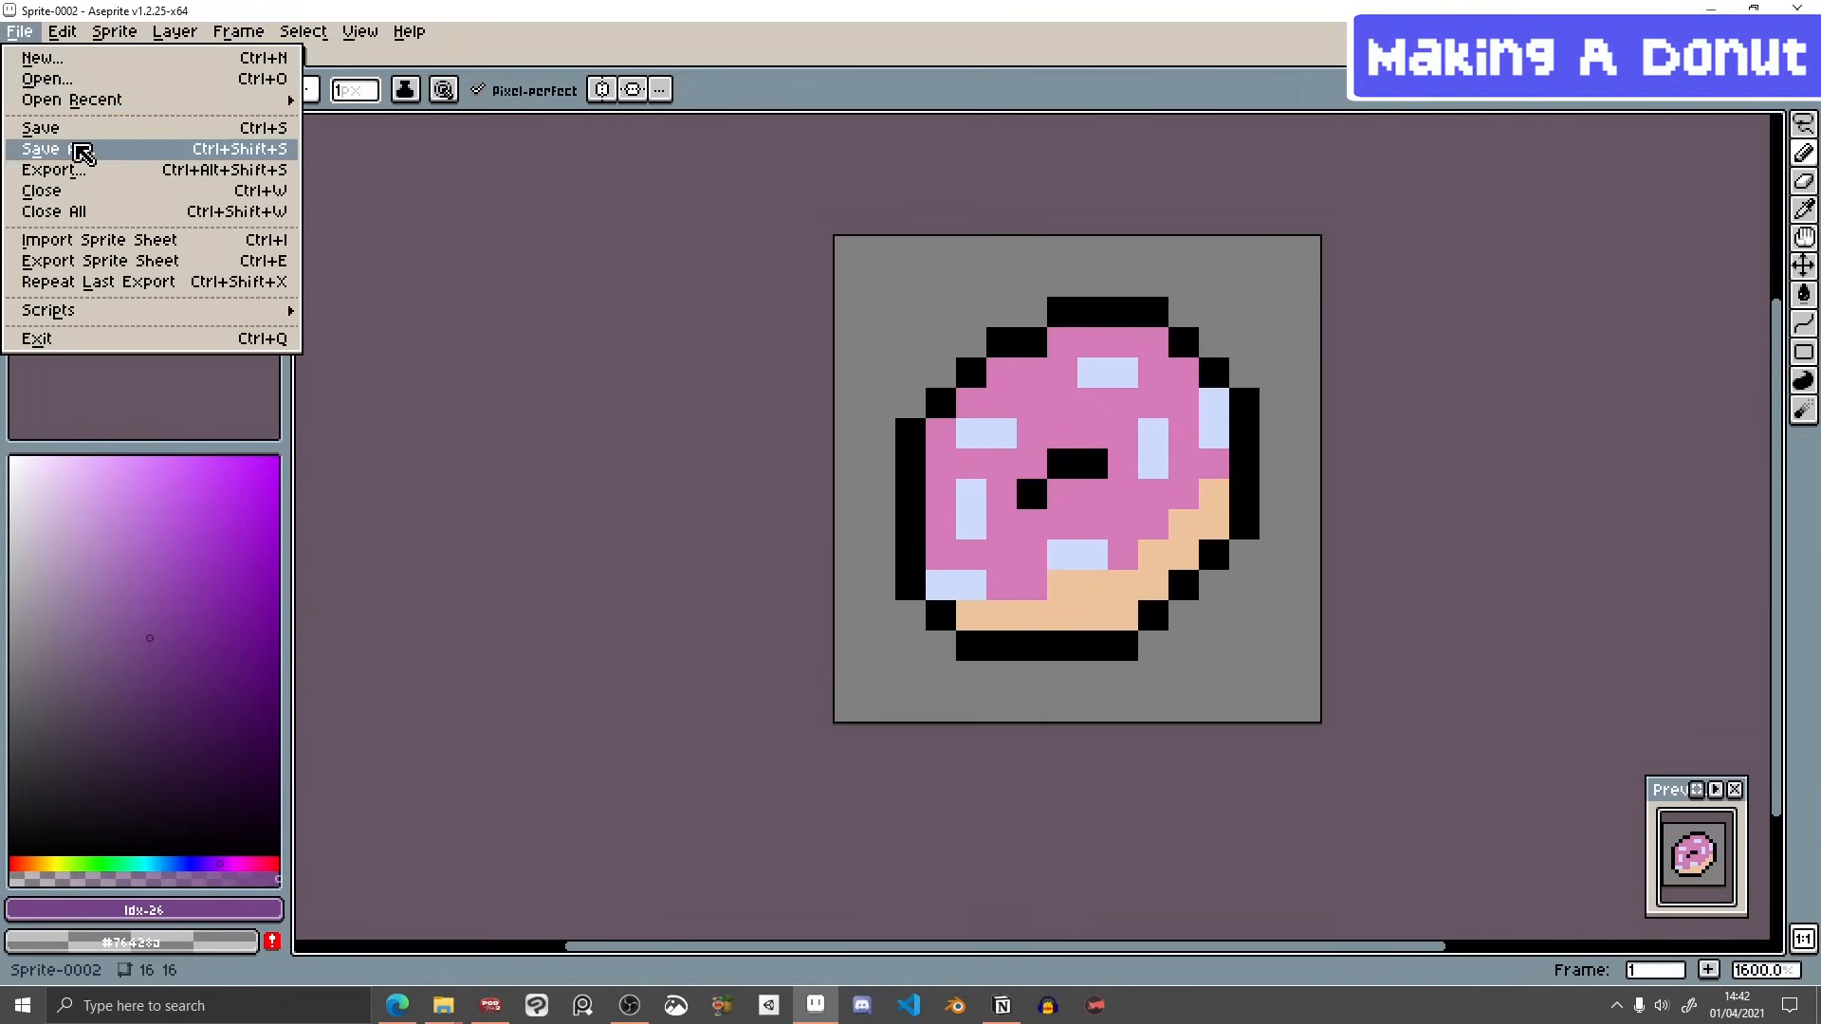
click(73, 149)
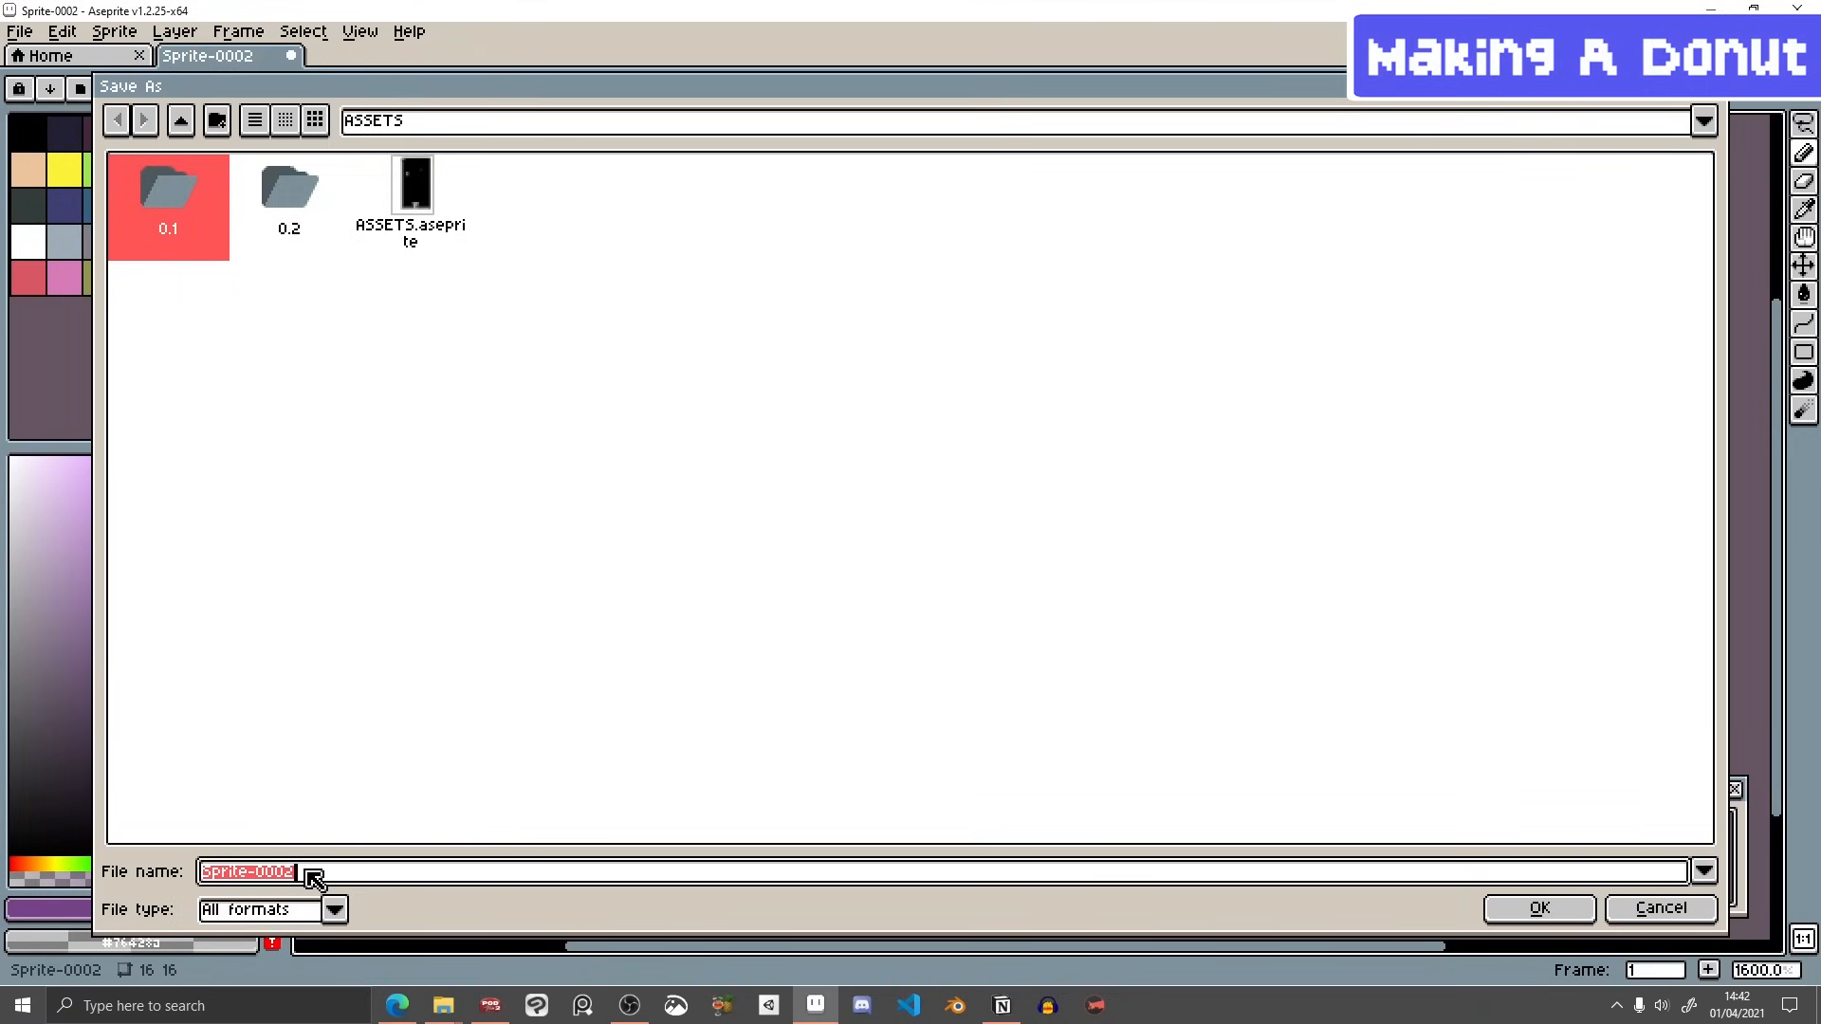
text(DonutTutorial)
click(332, 906)
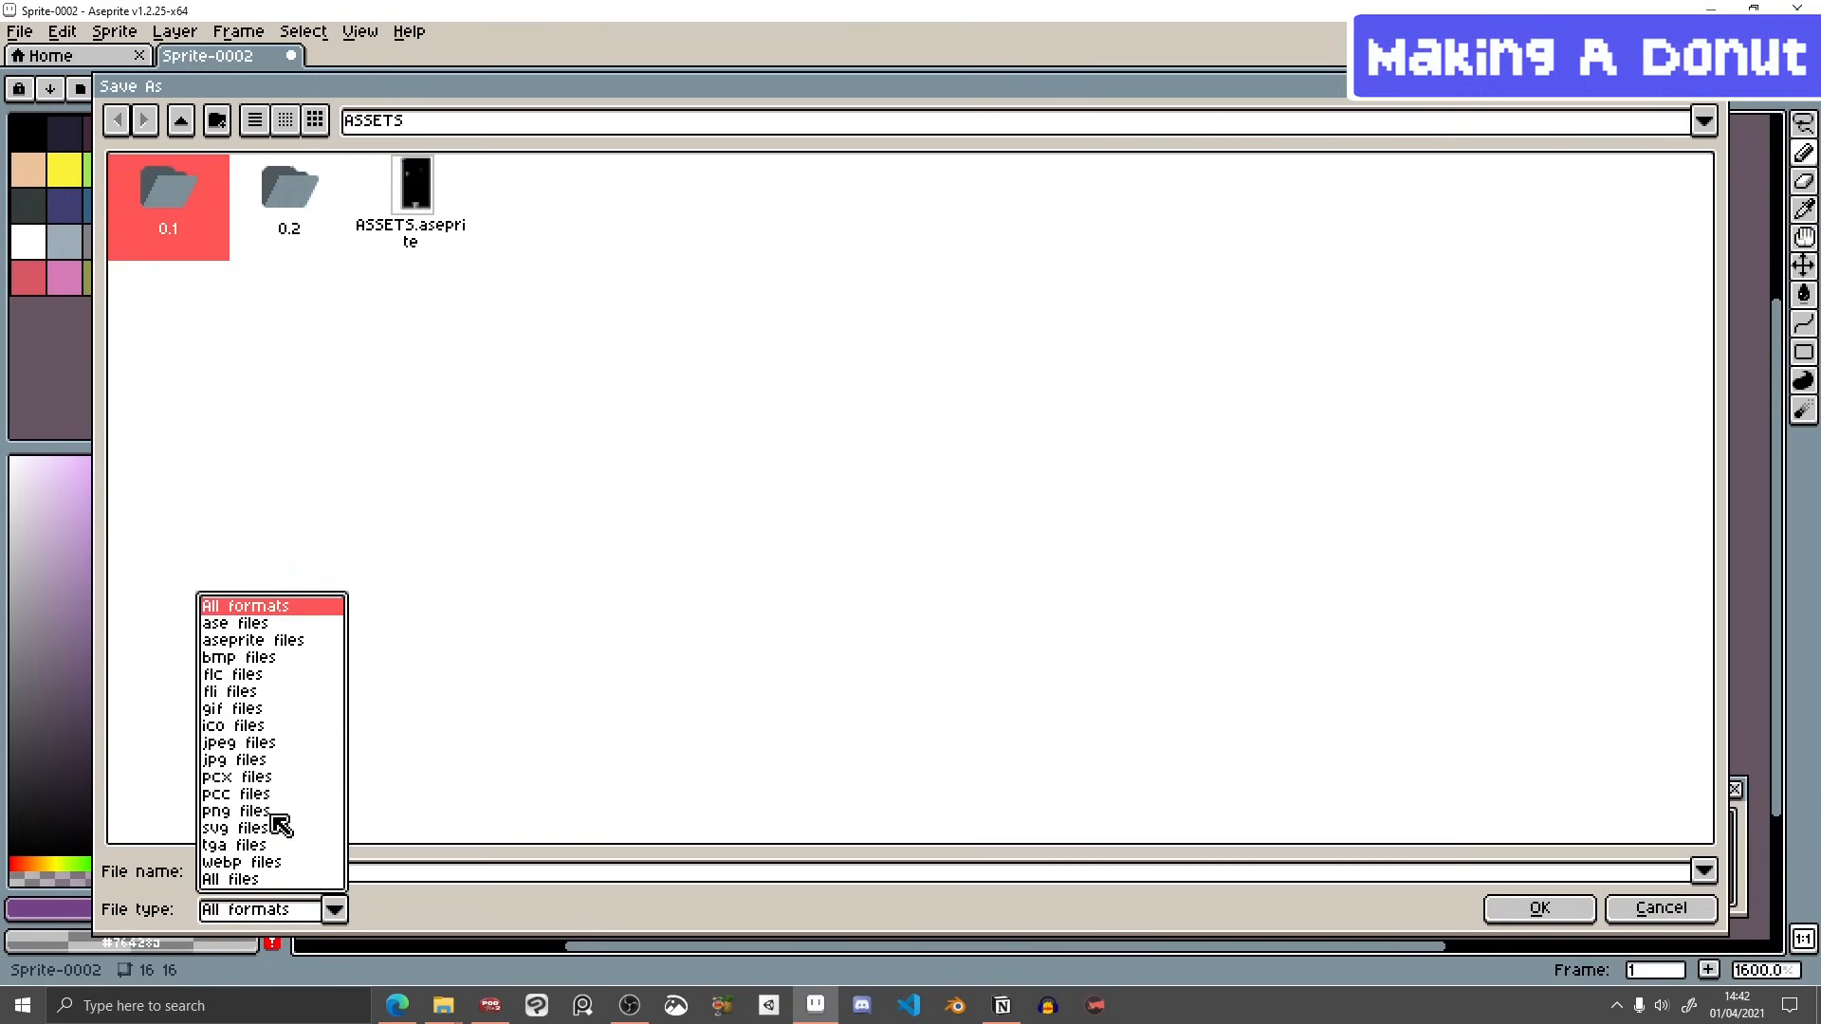
click(268, 643)
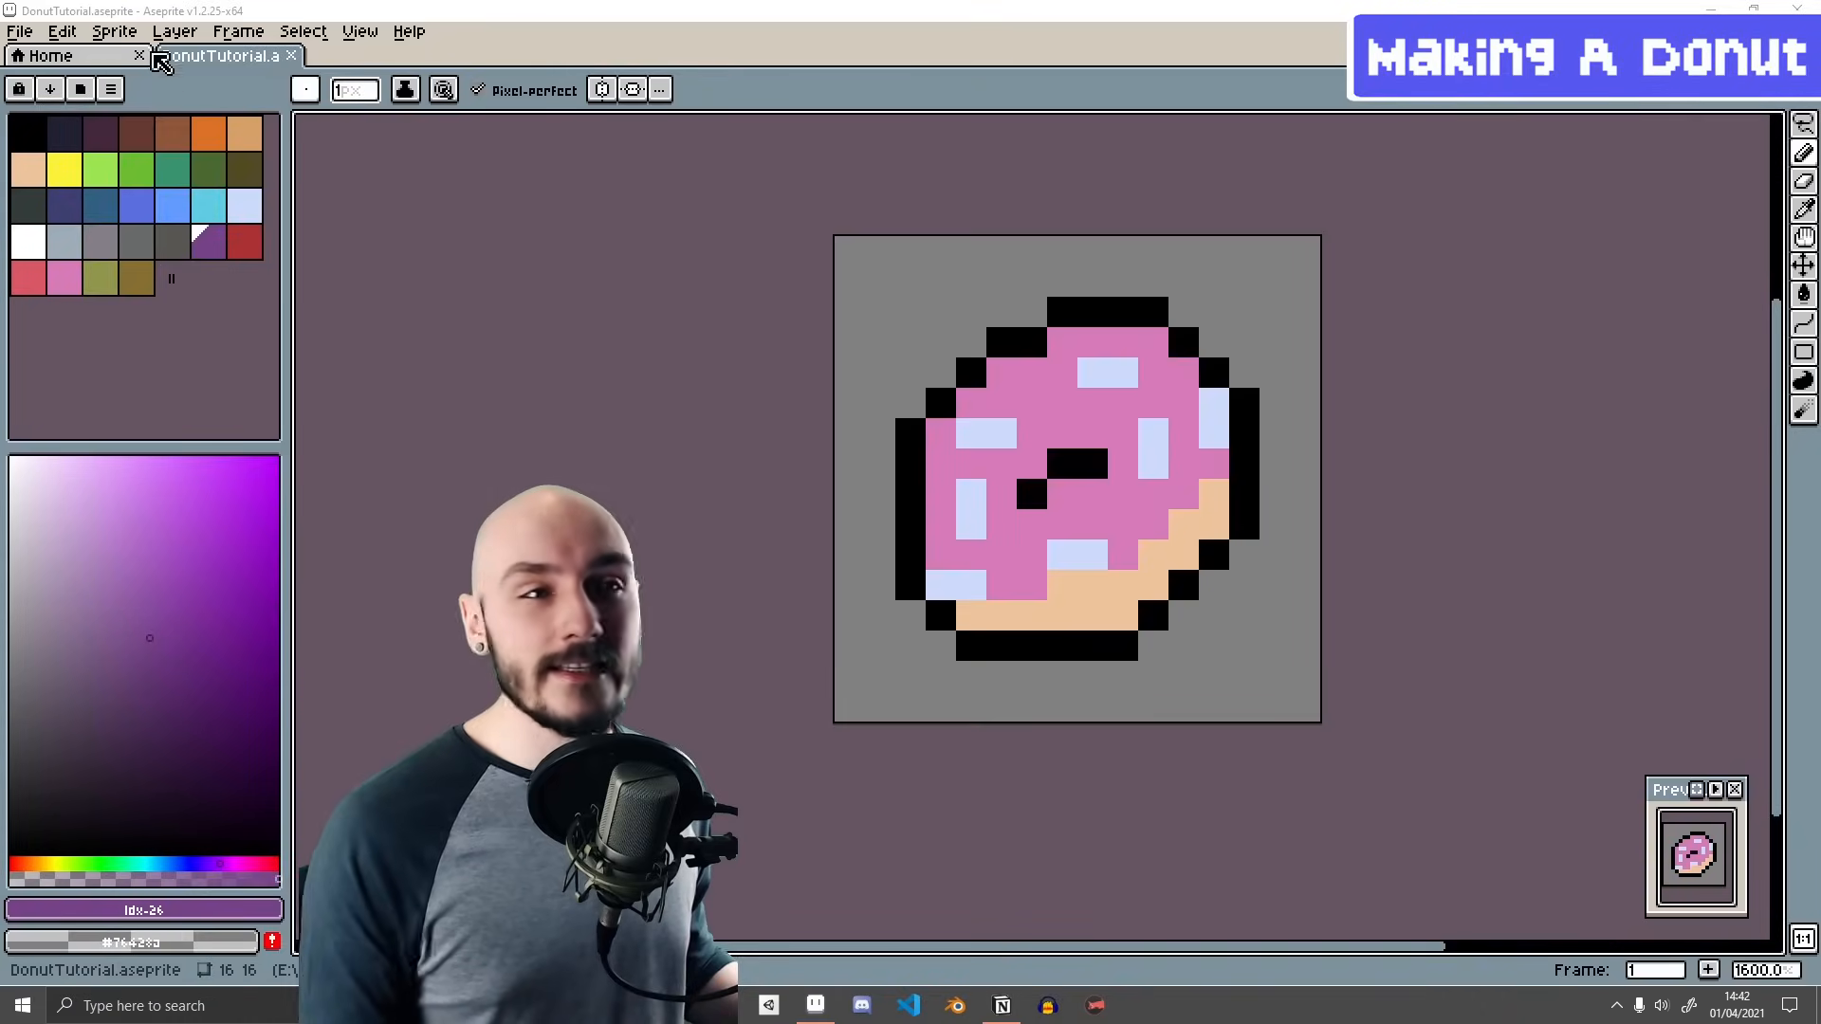
click(19, 31)
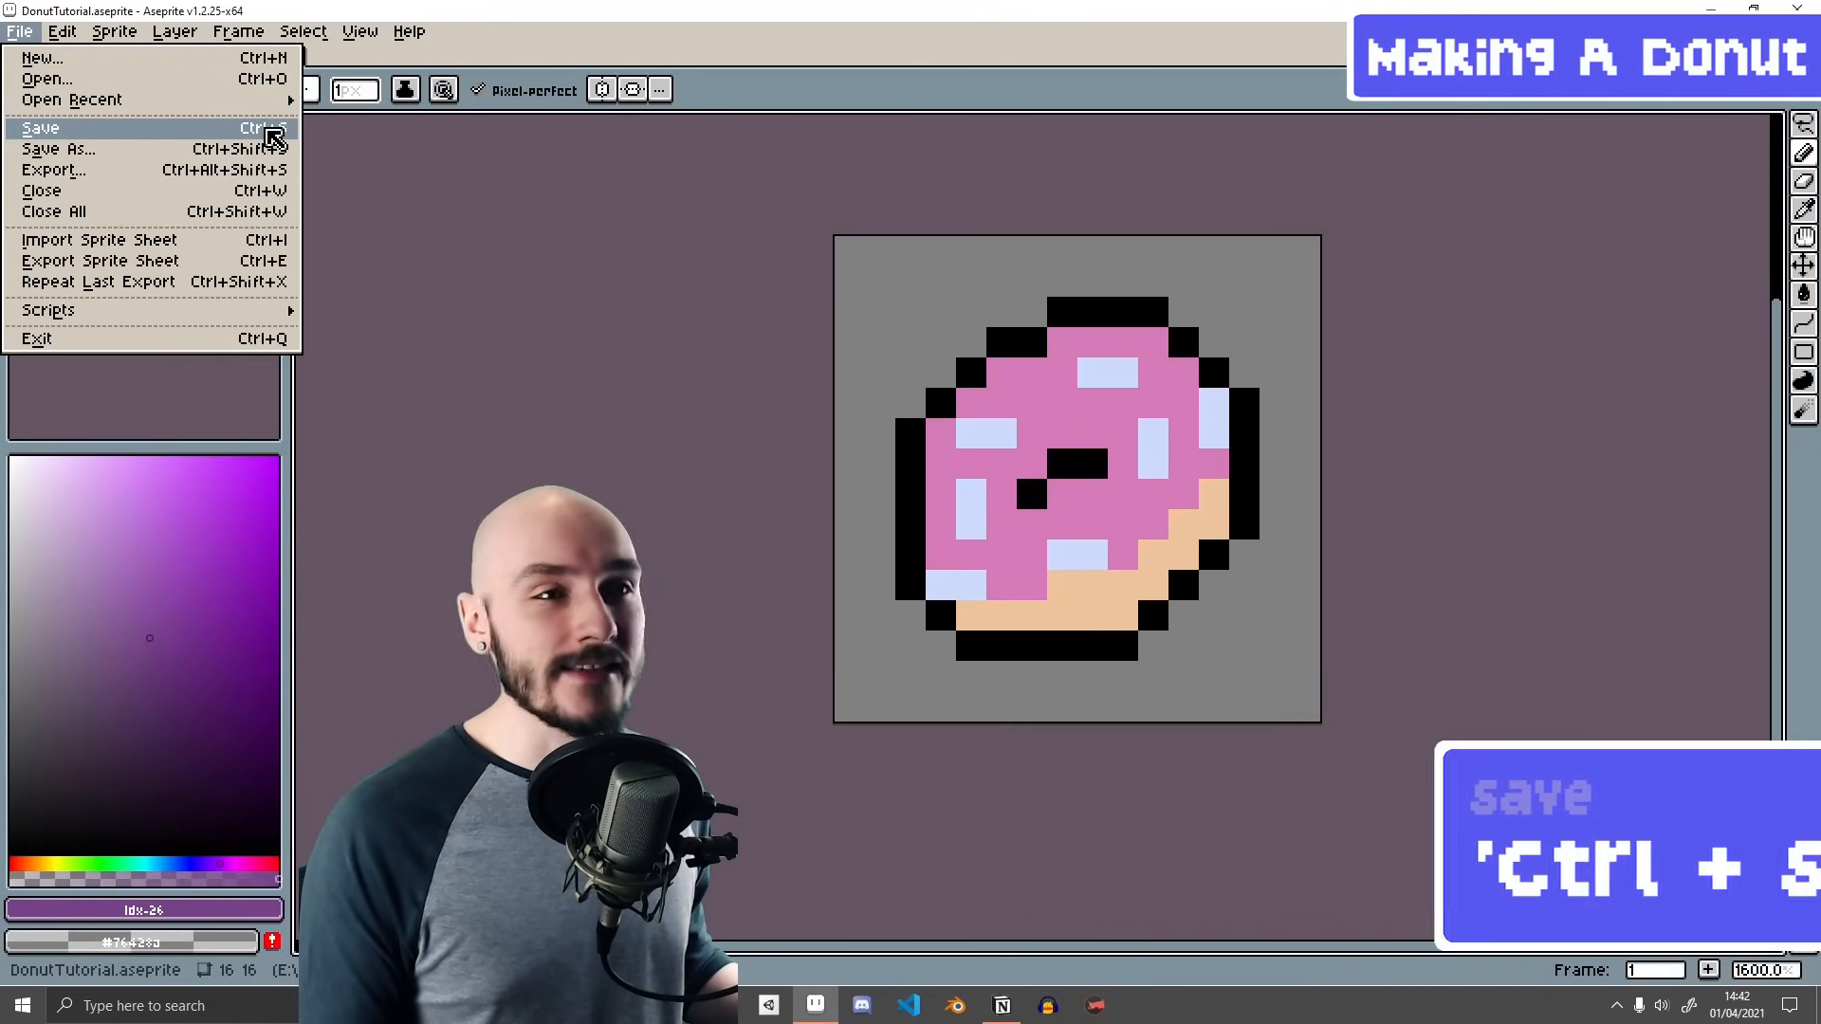
click(285, 133)
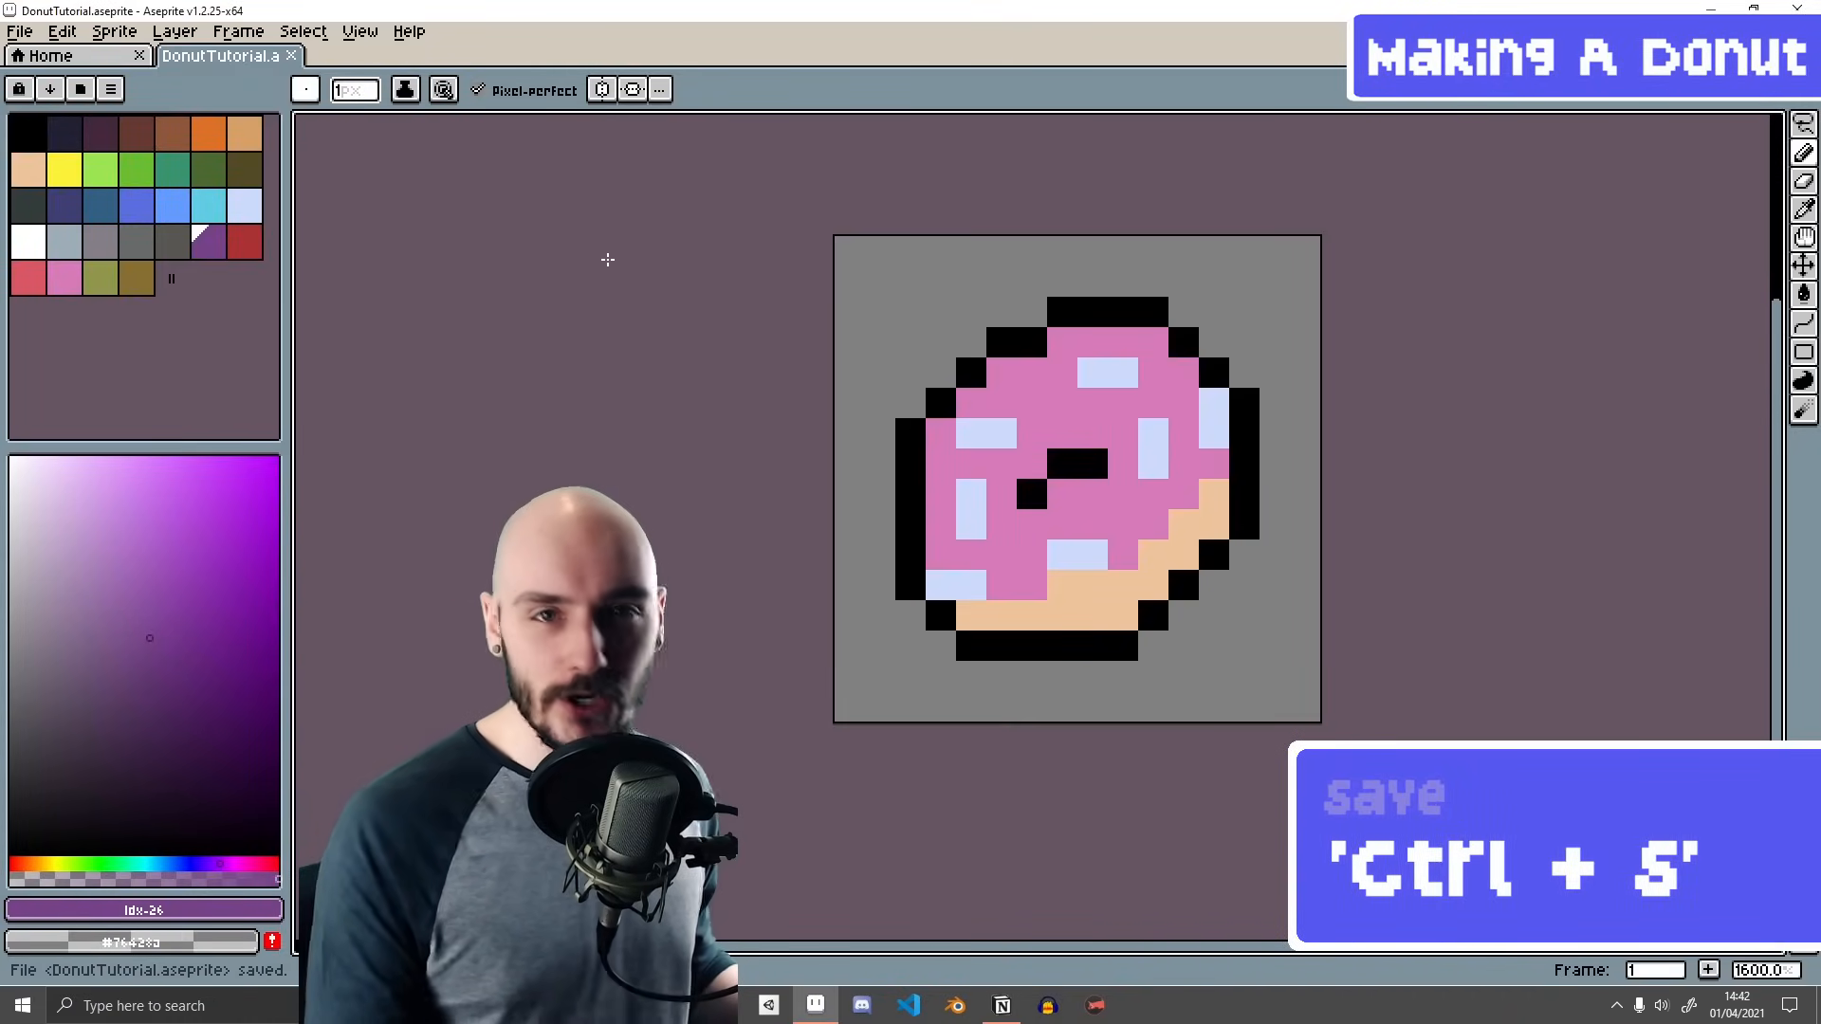
- Show the timeline with its layer list and toggle Layer 1's visibility off and on several times
key(F7)
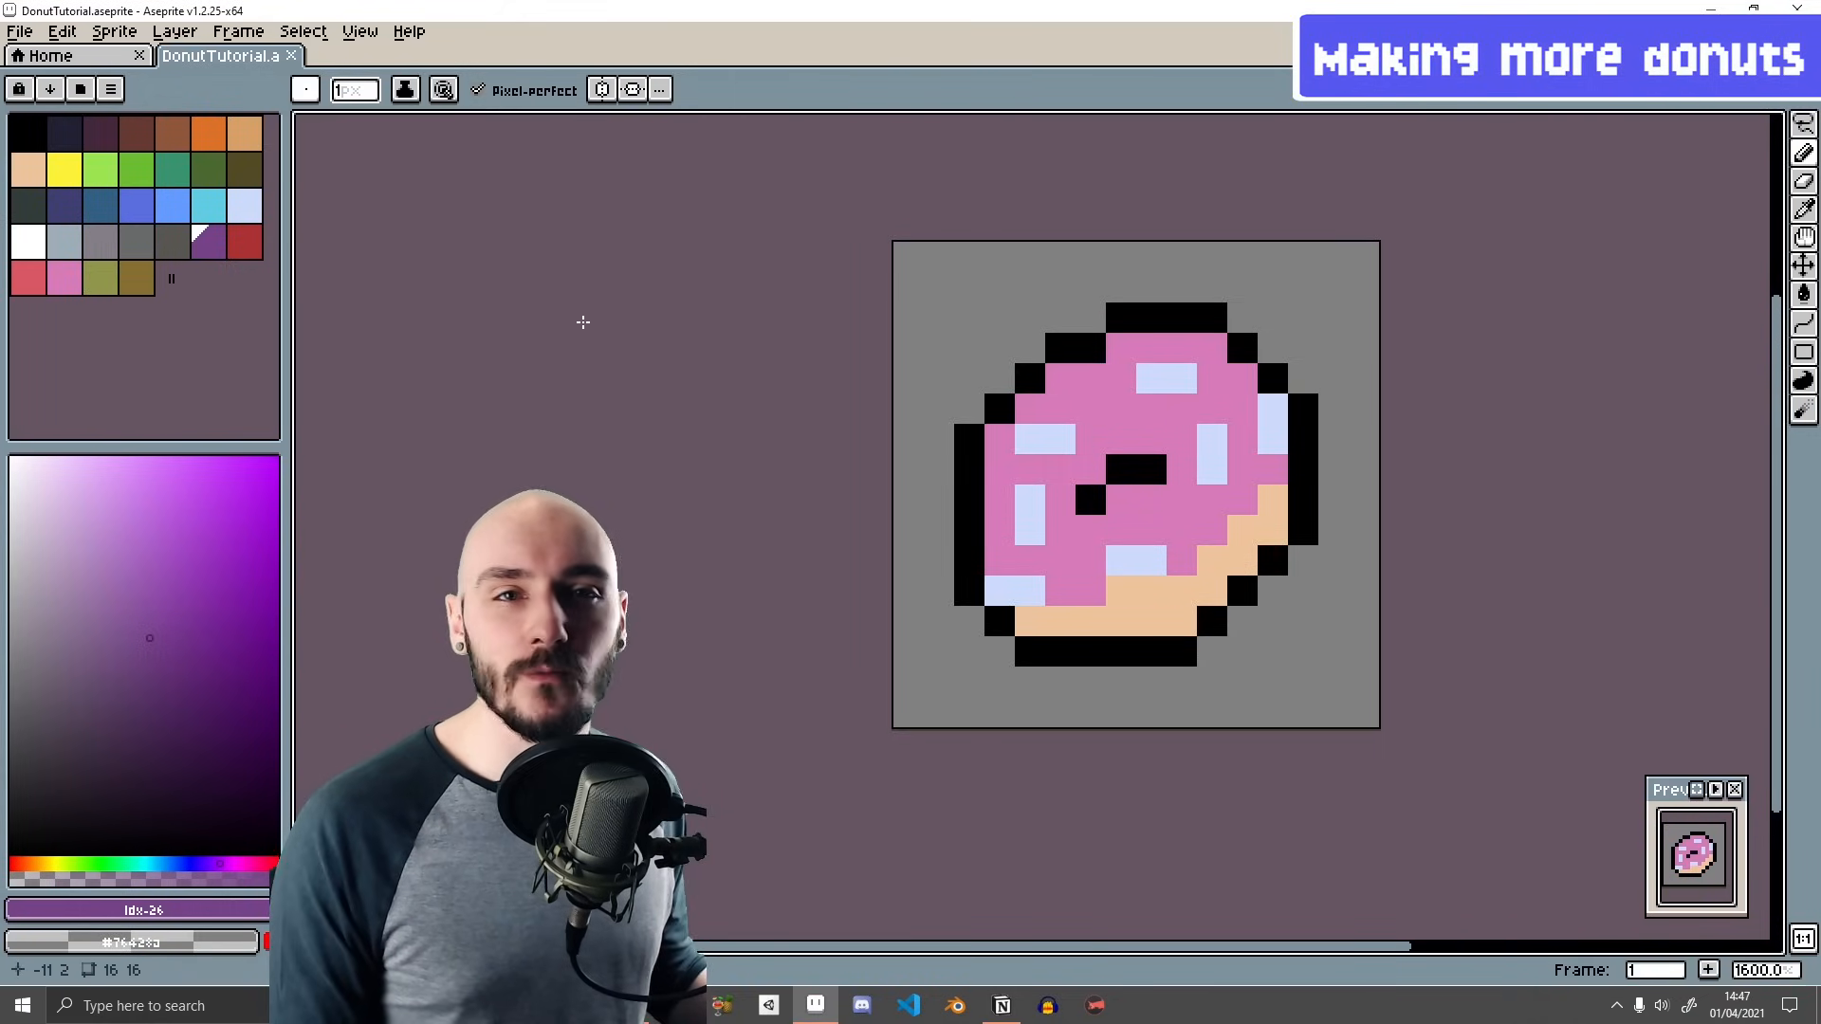
key(Tab)
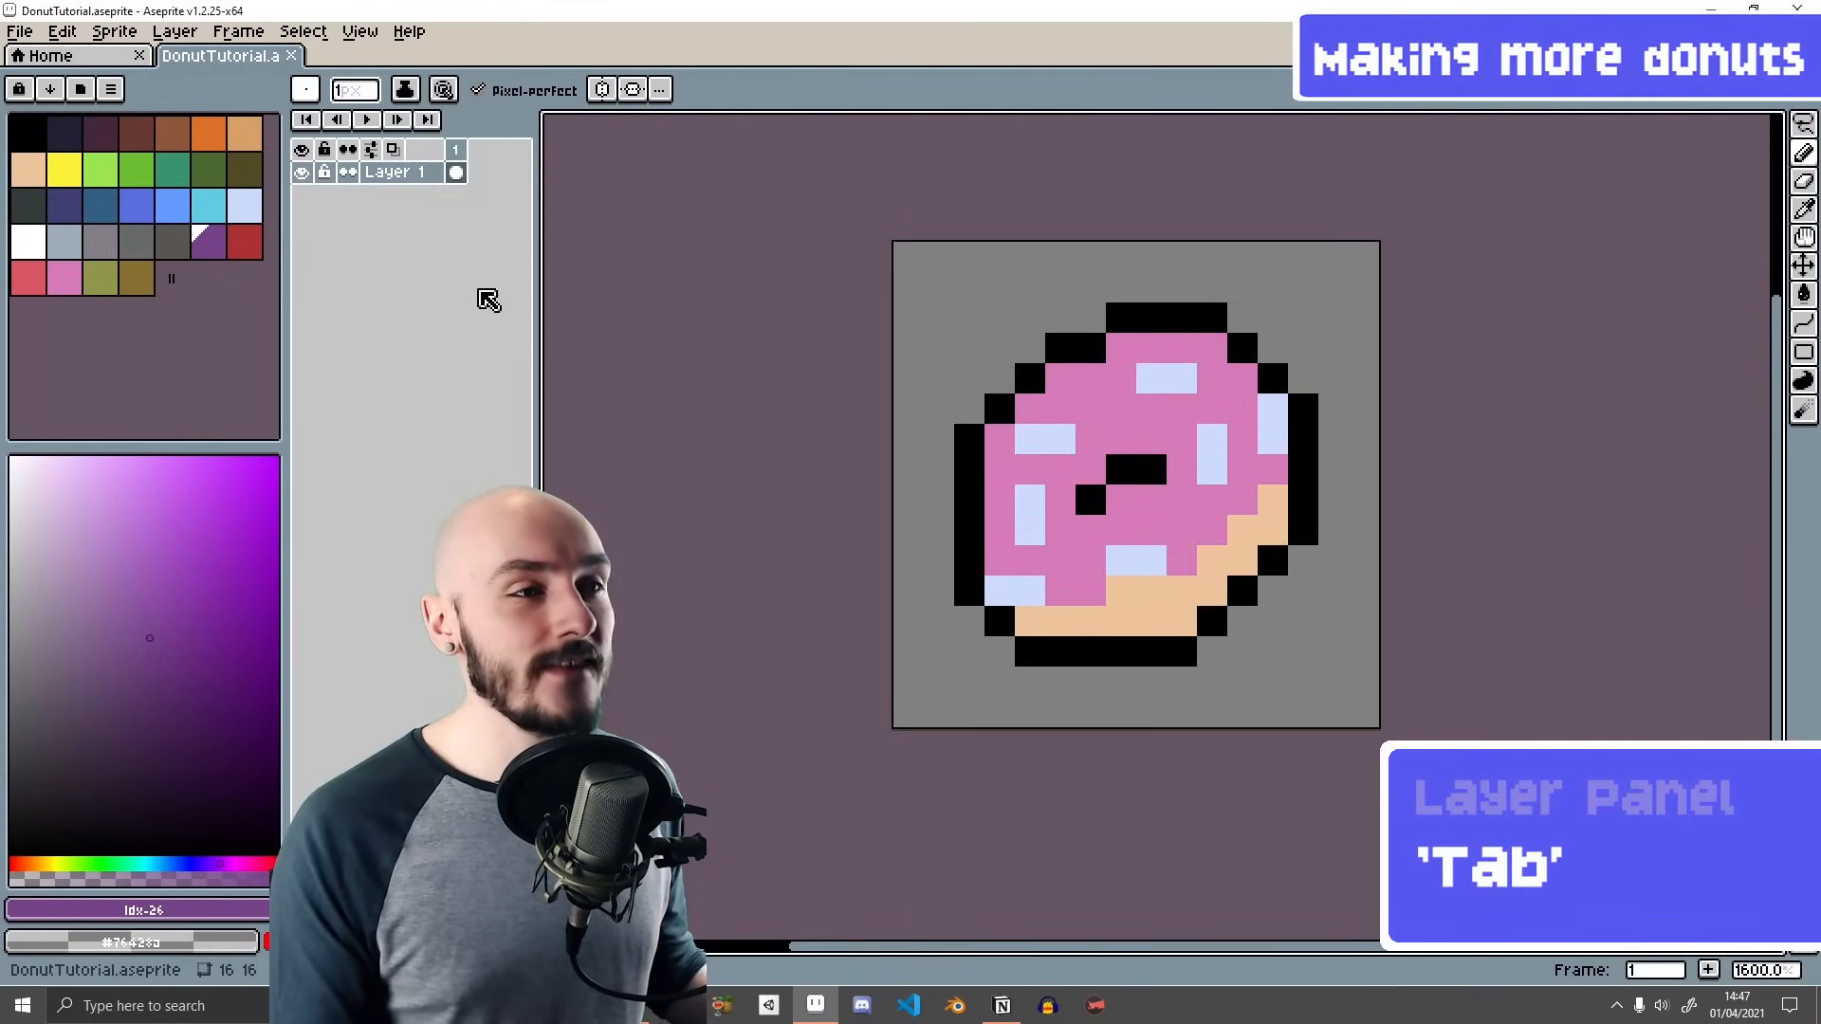
key(F7)
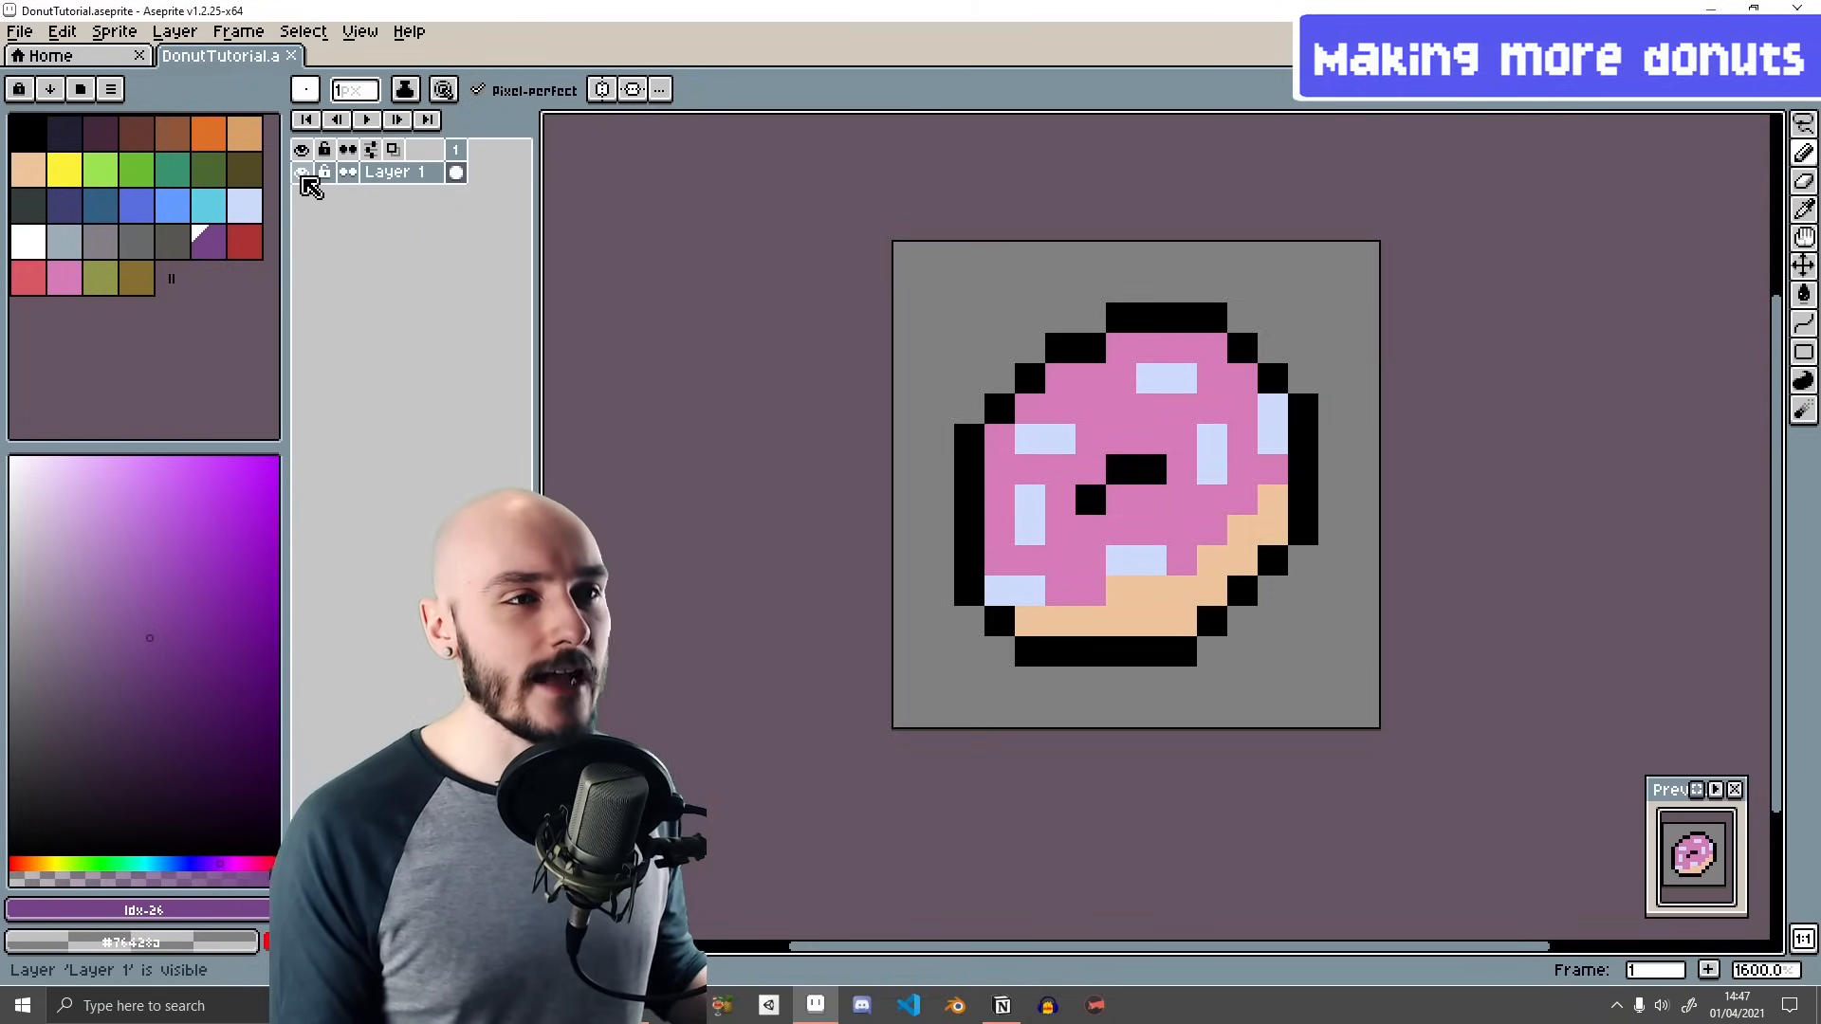
click(302, 173)
click(303, 174)
click(302, 173)
click(302, 173)
click(302, 174)
click(303, 174)
- Lock Layer 1, try to paint a pixel on the donut, and unlock the layer
click(325, 174)
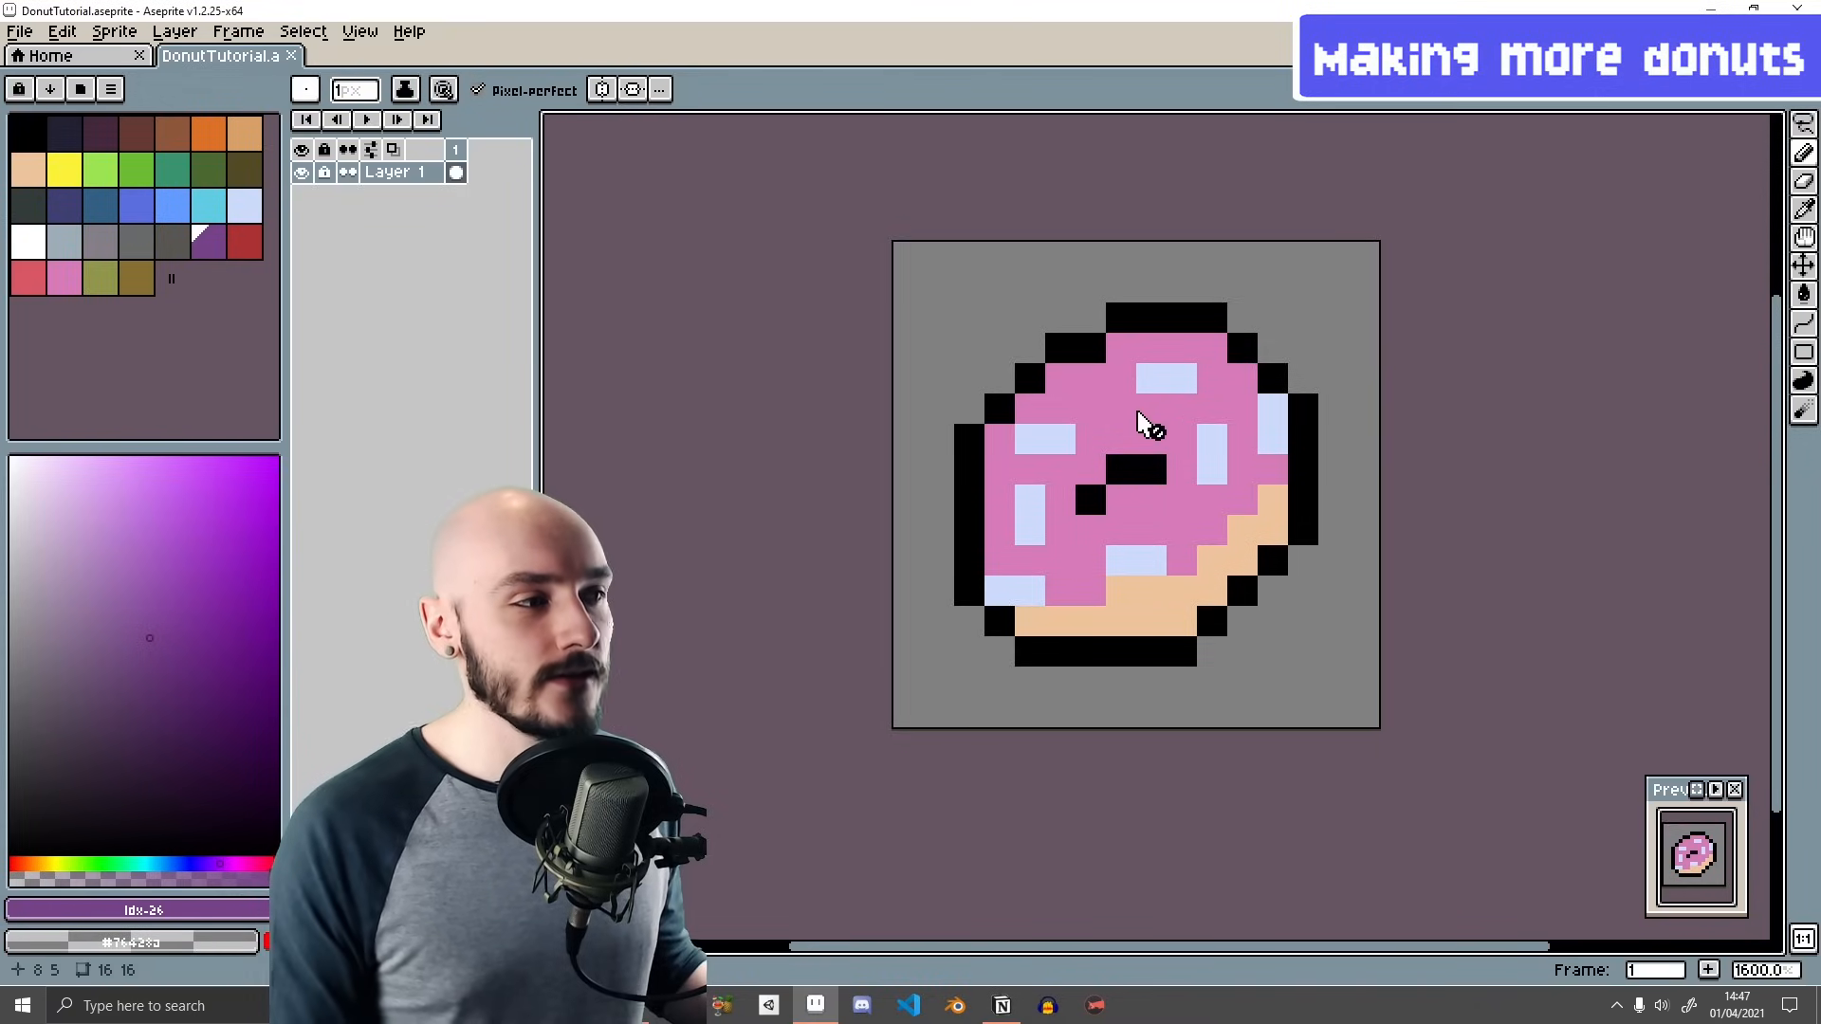
click(1252, 436)
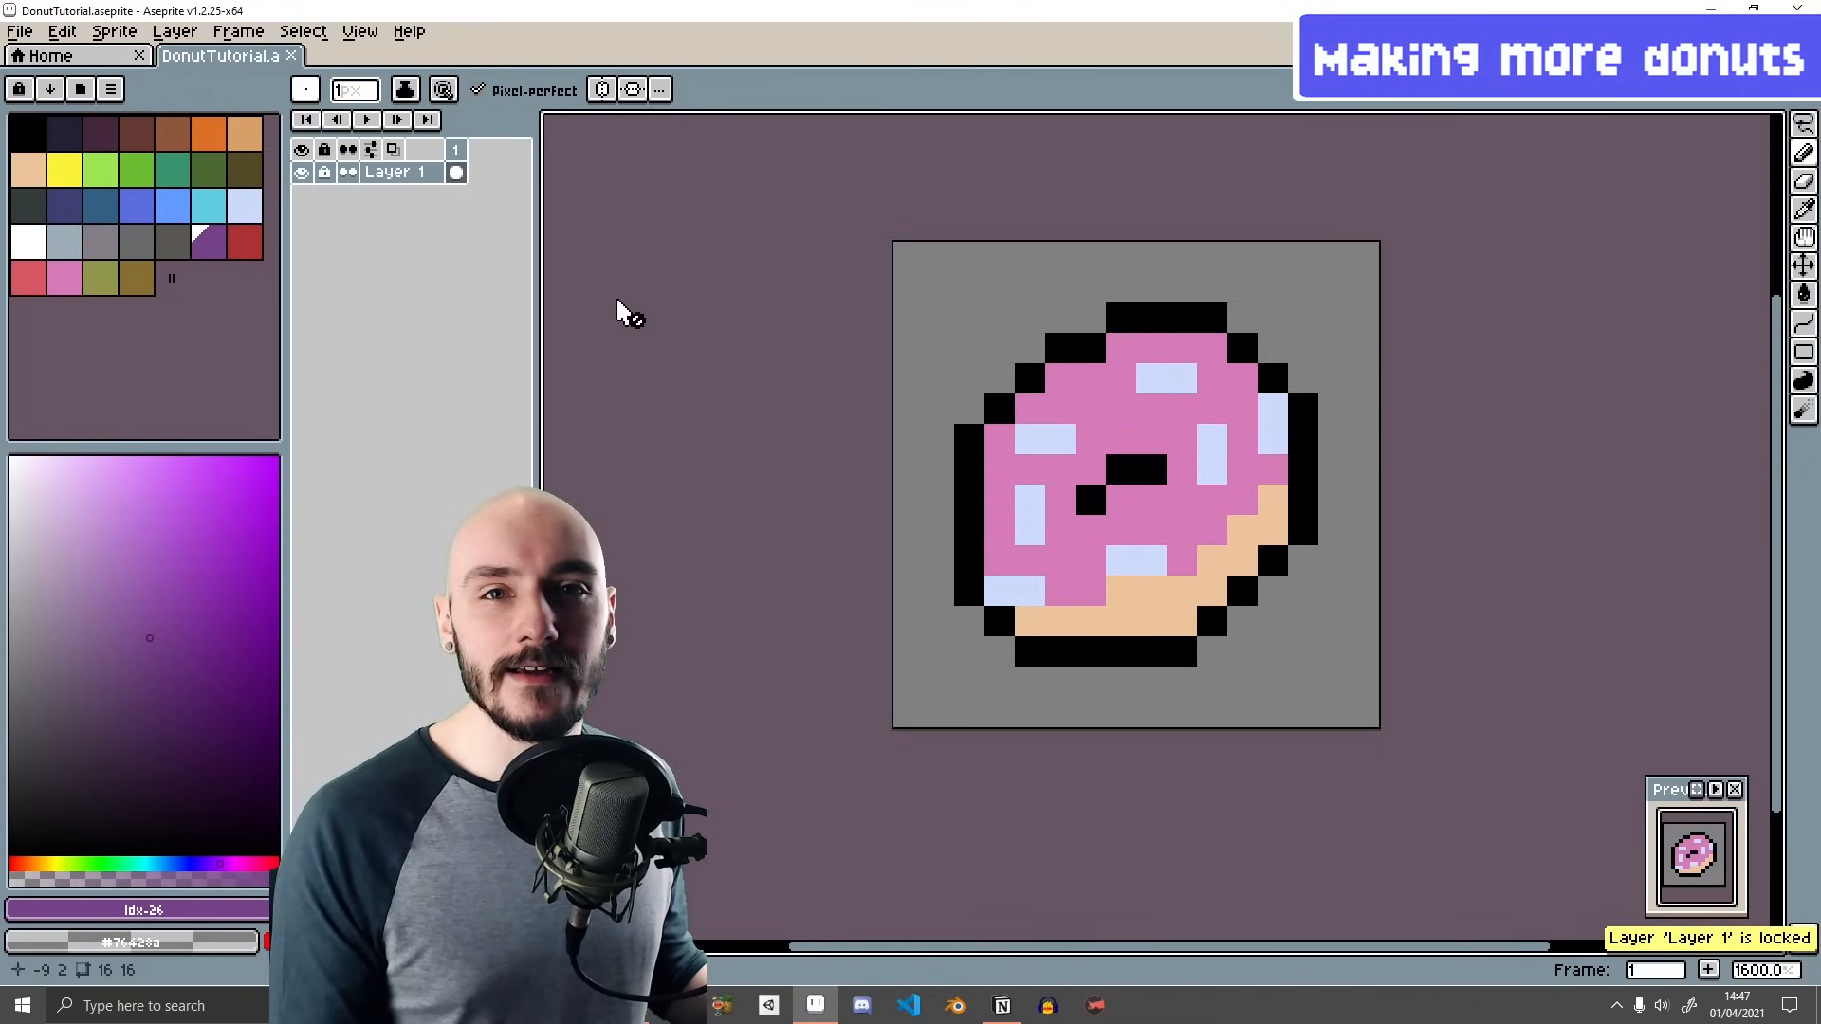
click(349, 175)
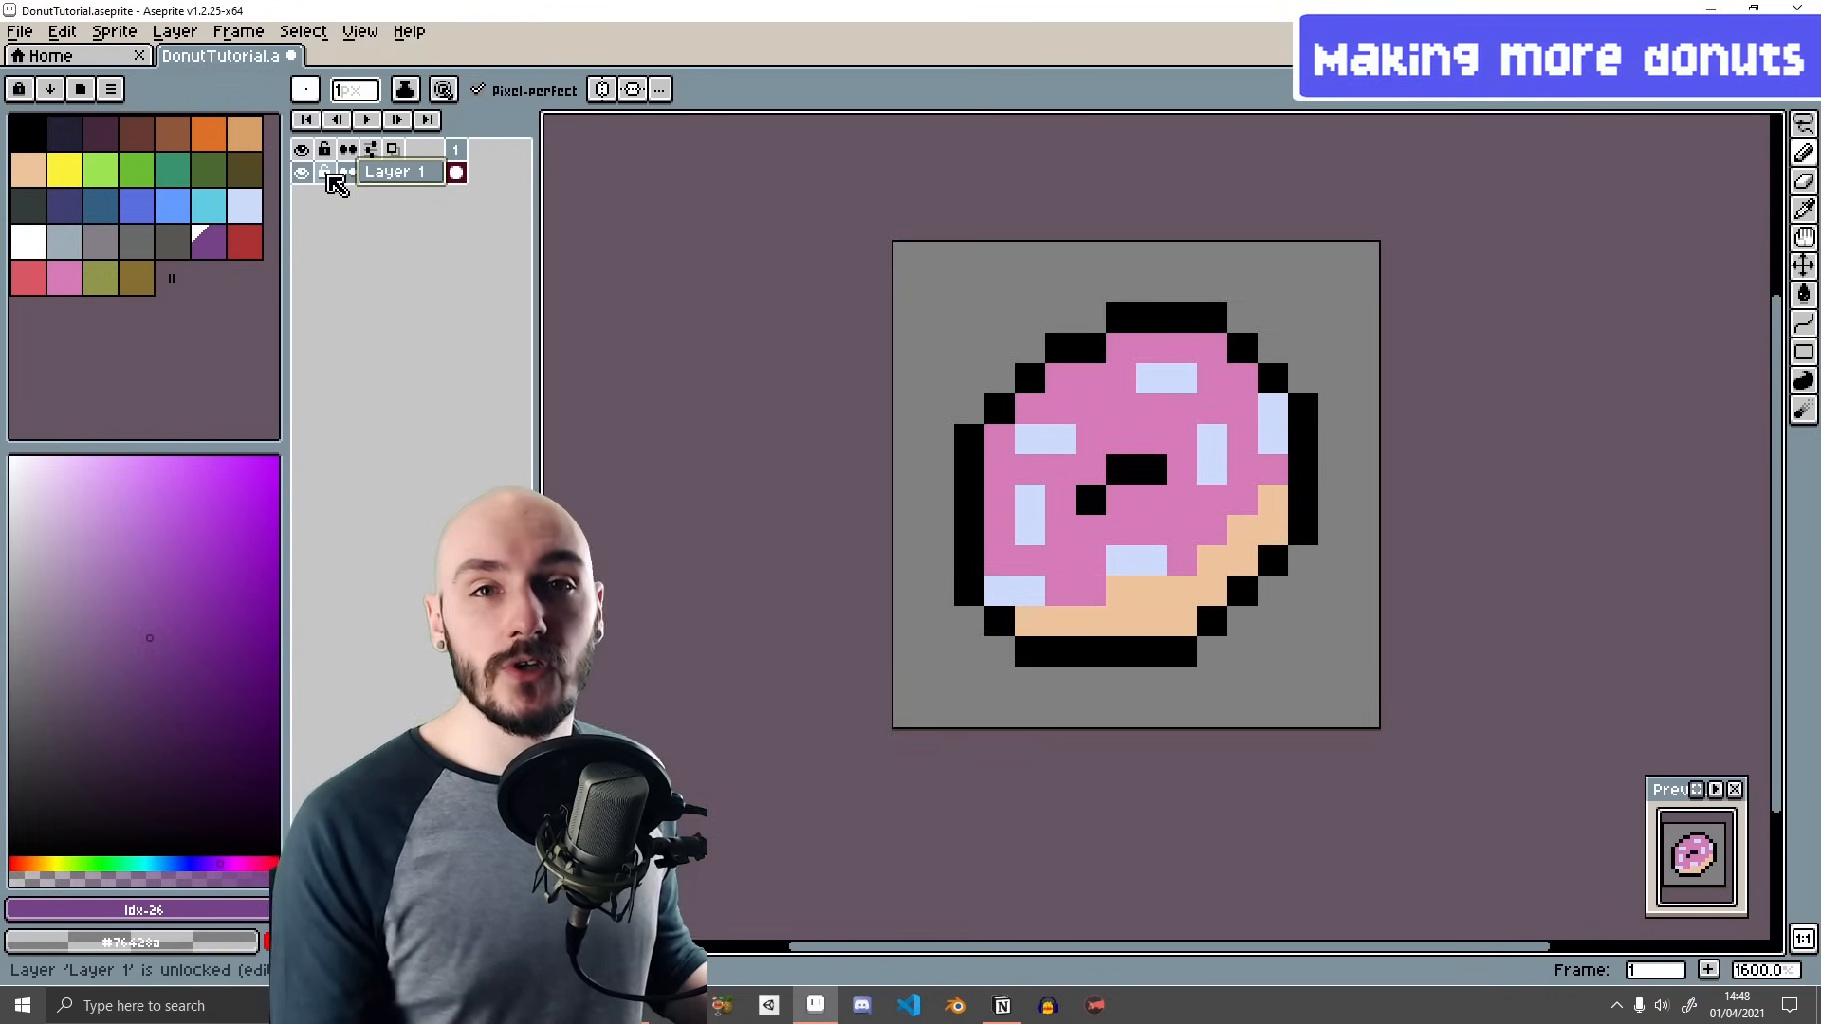
- Rename Layer 1 as Donut 1 in its layer properties and keep the blend mode Normal
double_click(403, 172)
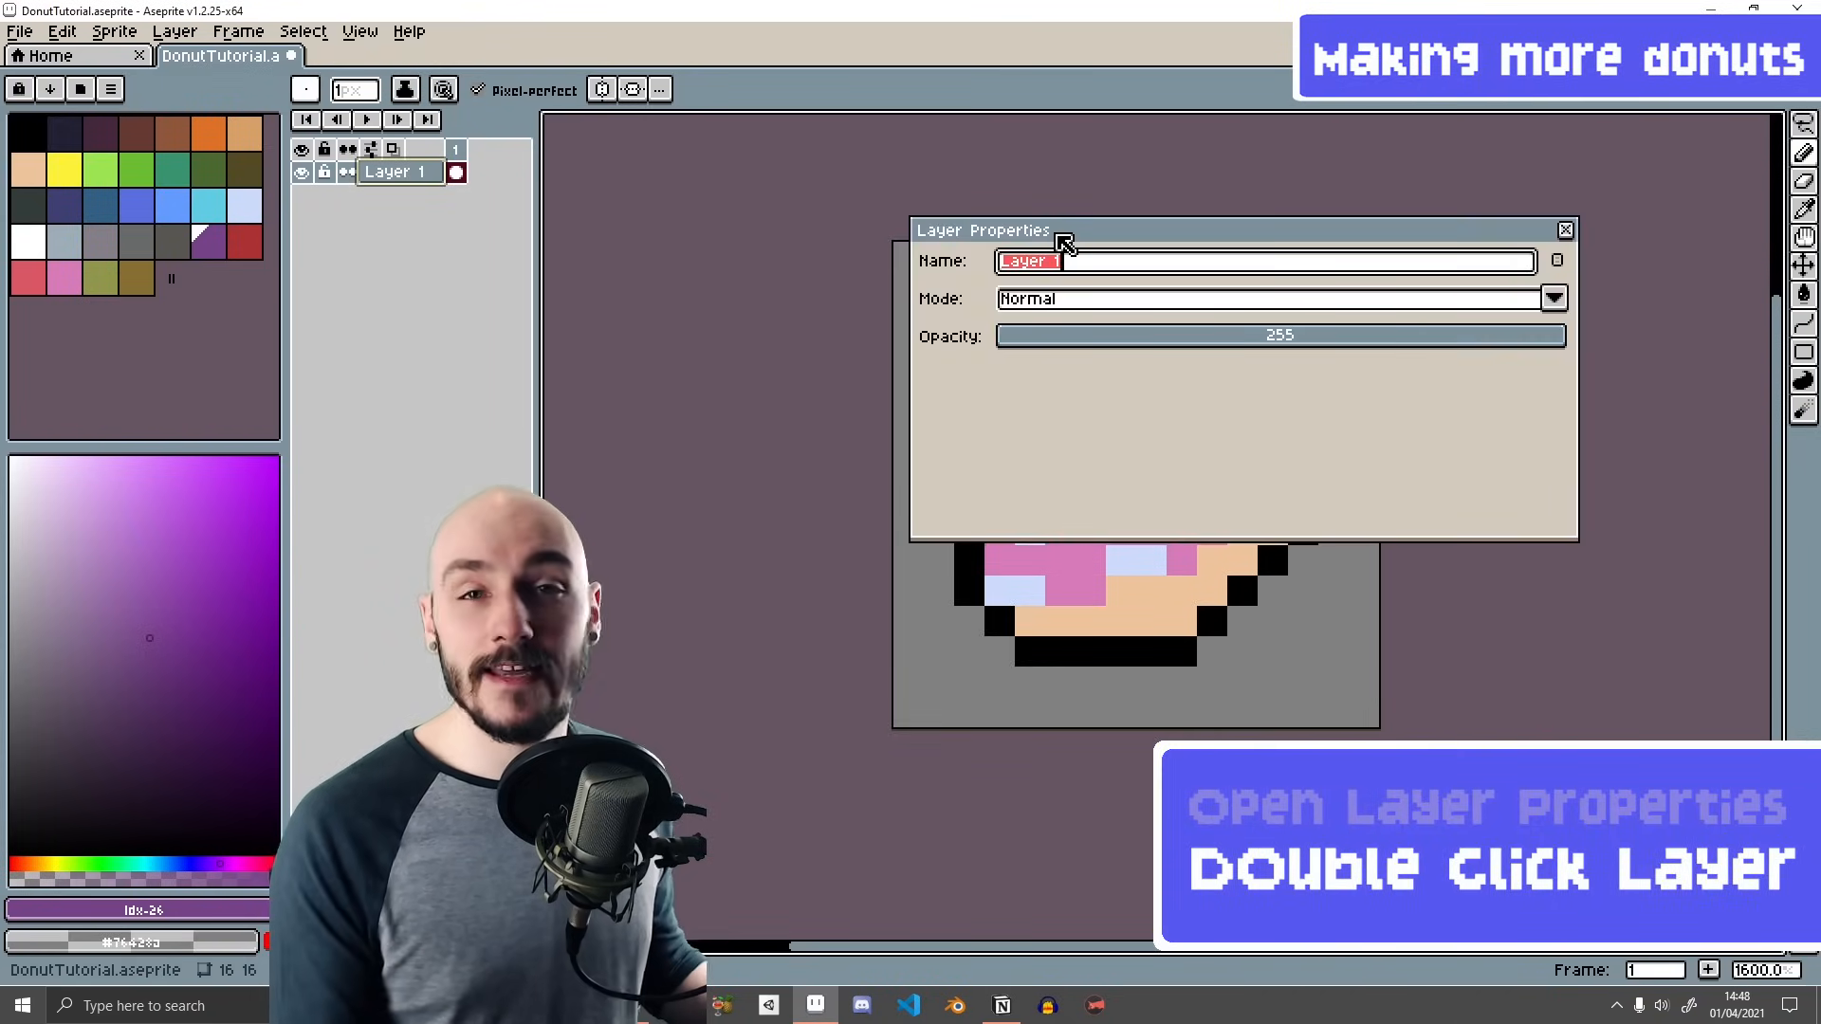
text(Donut)
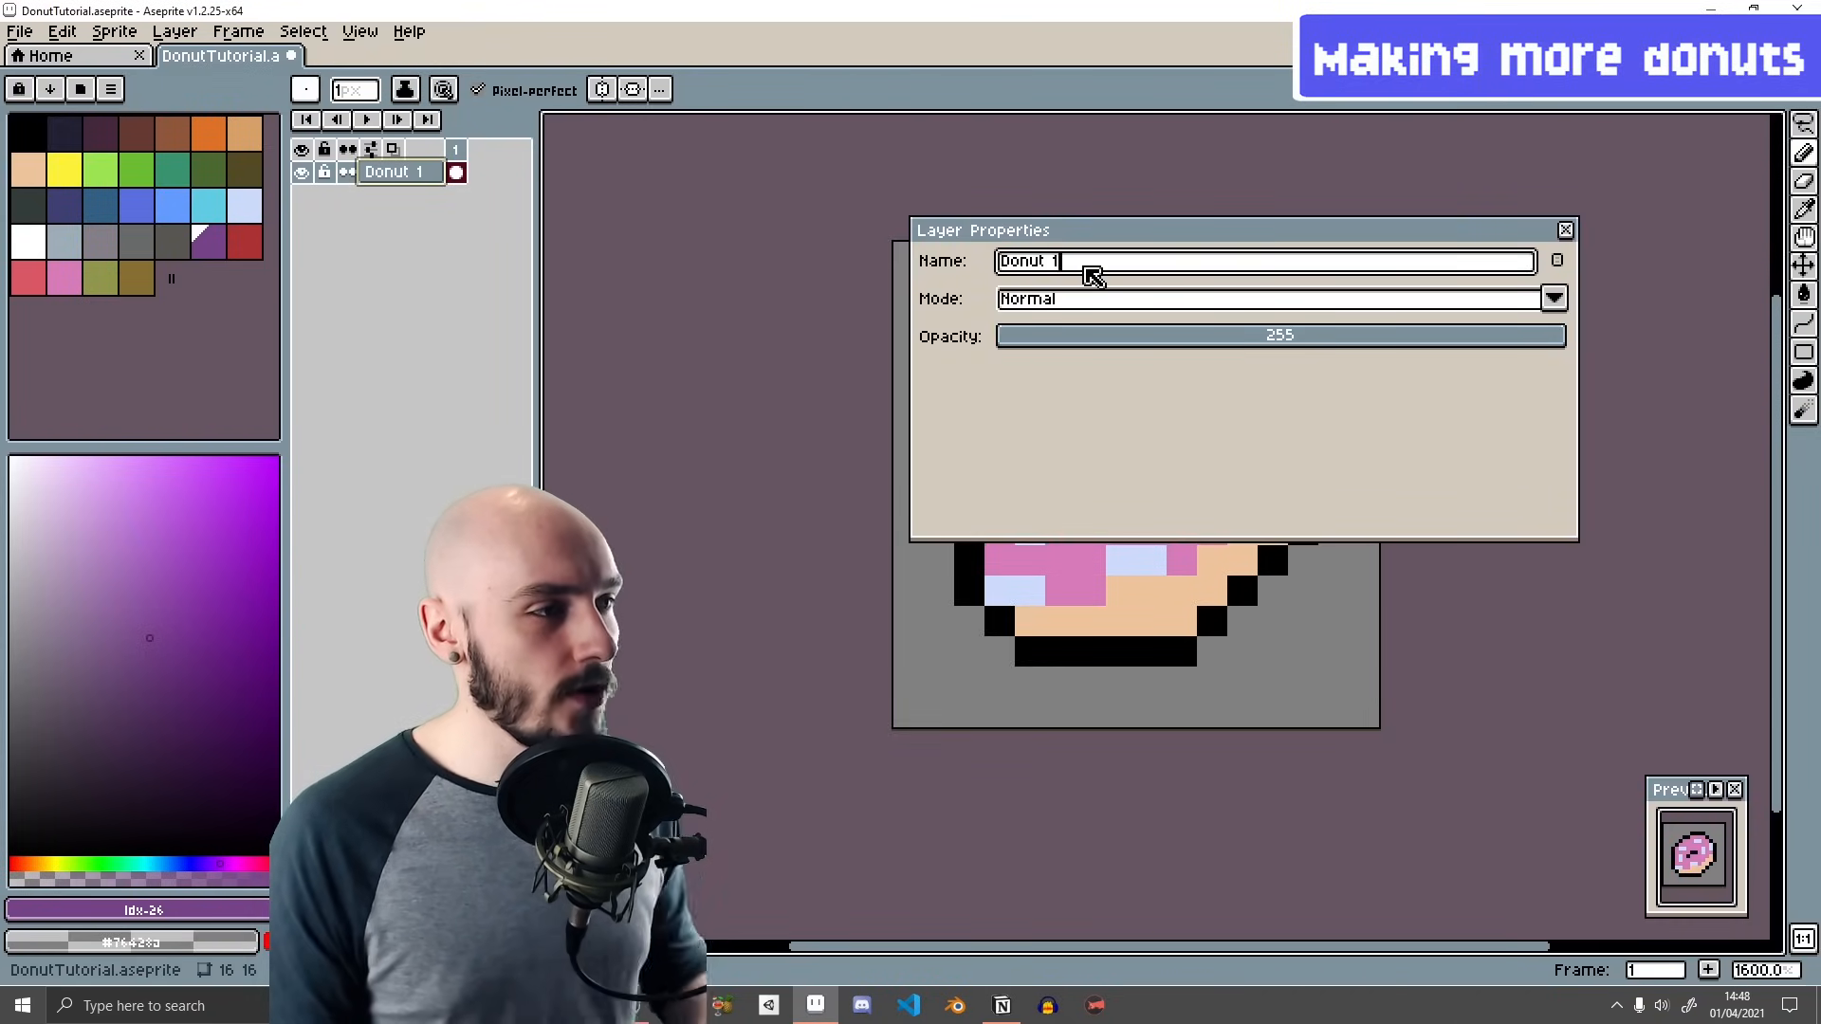
click(1532, 300)
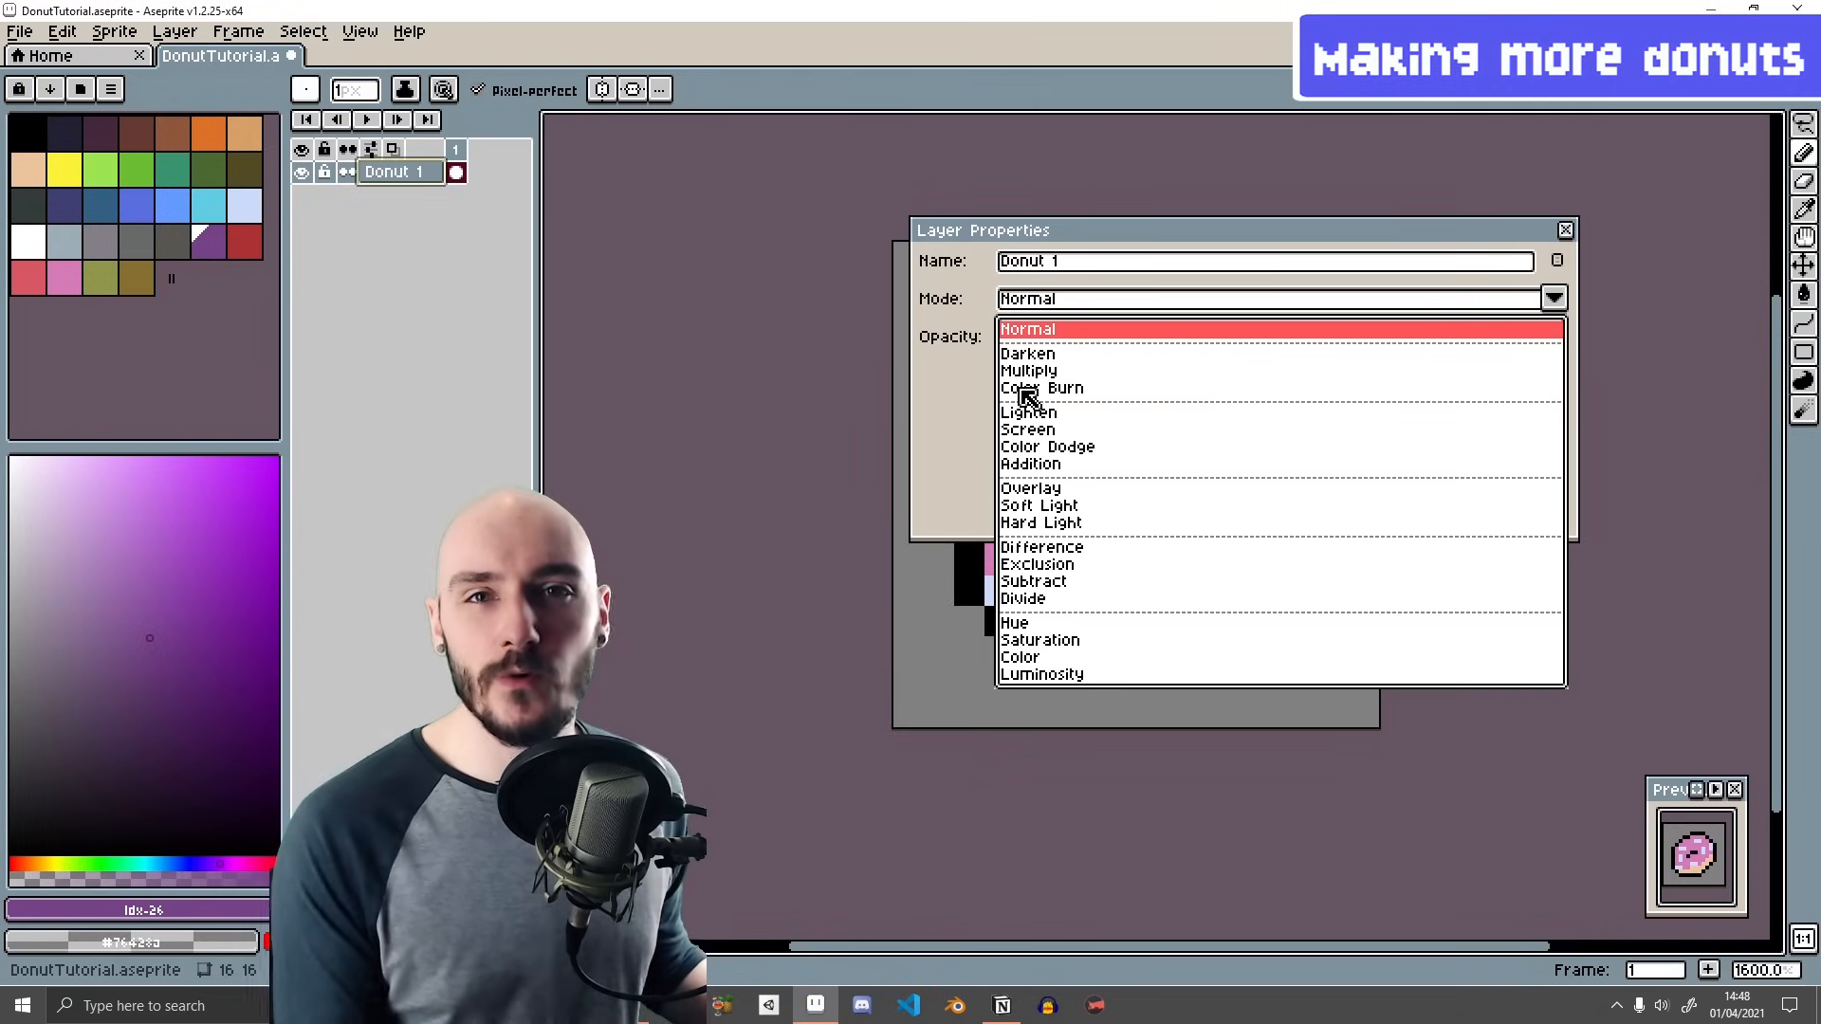
click(1047, 331)
drag(1312, 339, 691, 76)
drag(639, 181, 533, 182)
key(Escape)
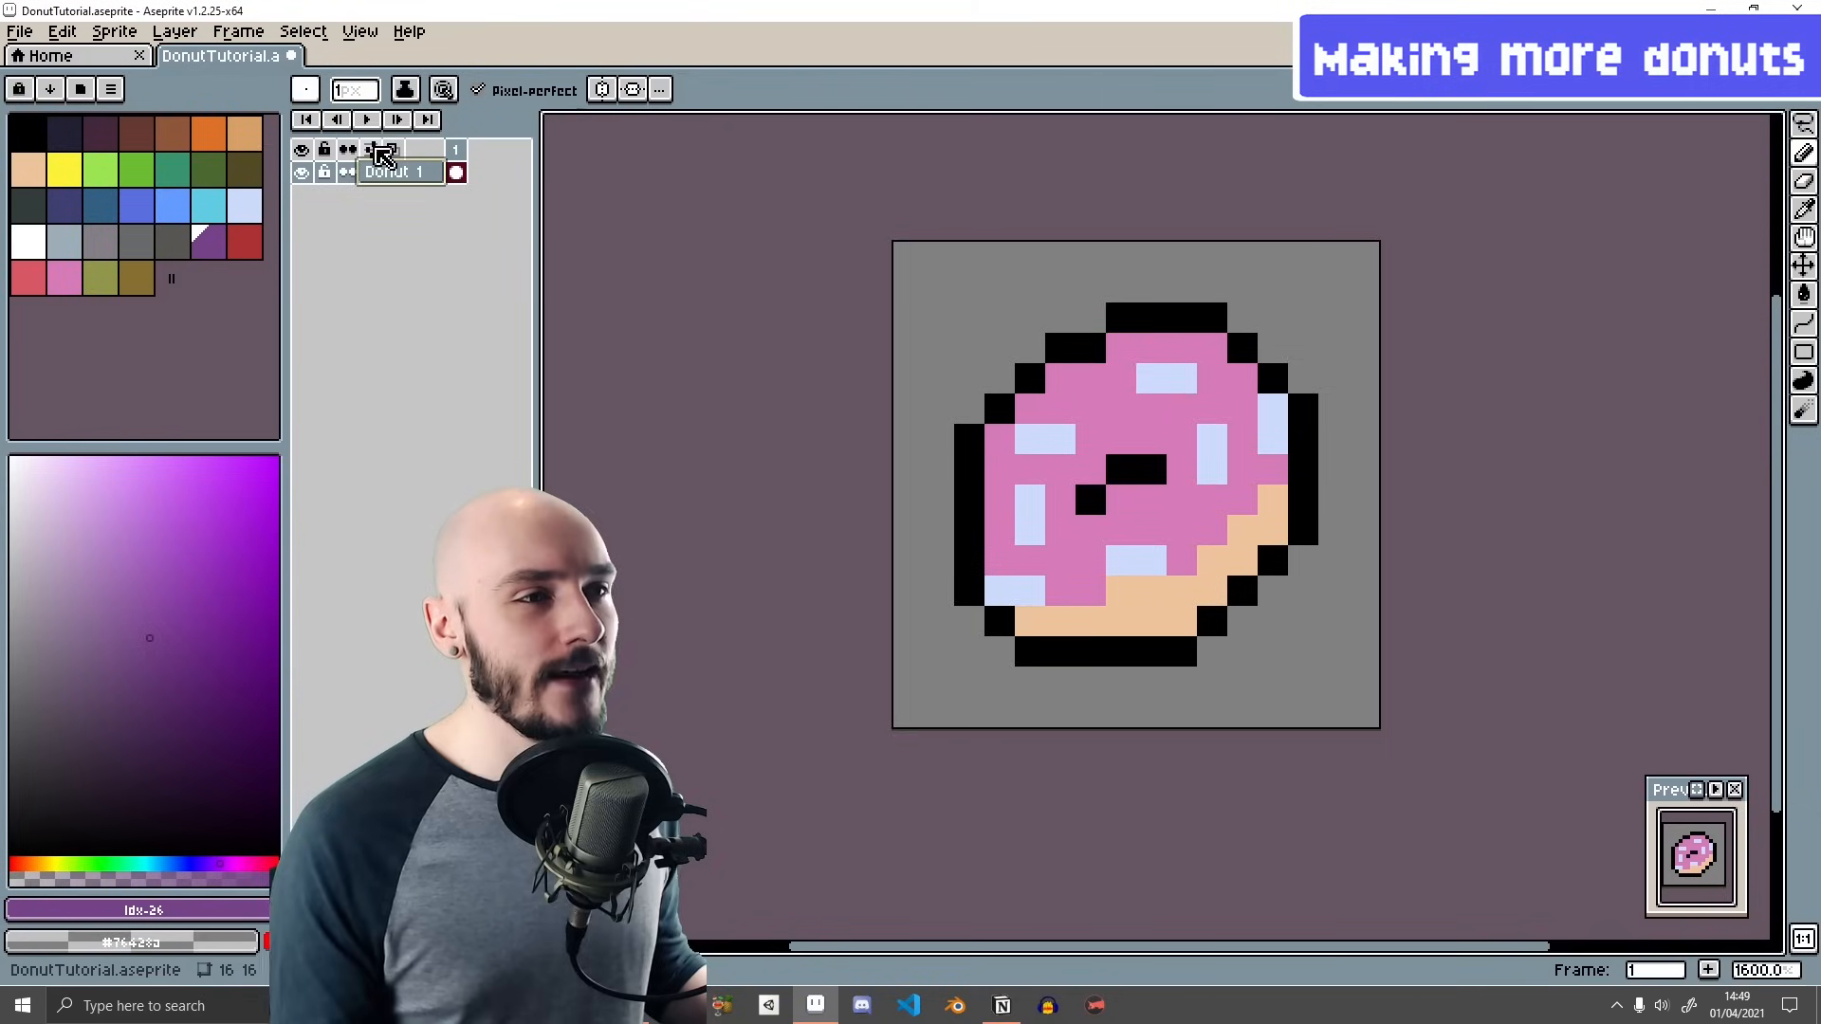
- Set the timeline position to Right in the timeline settings and back to Left
click(380, 151)
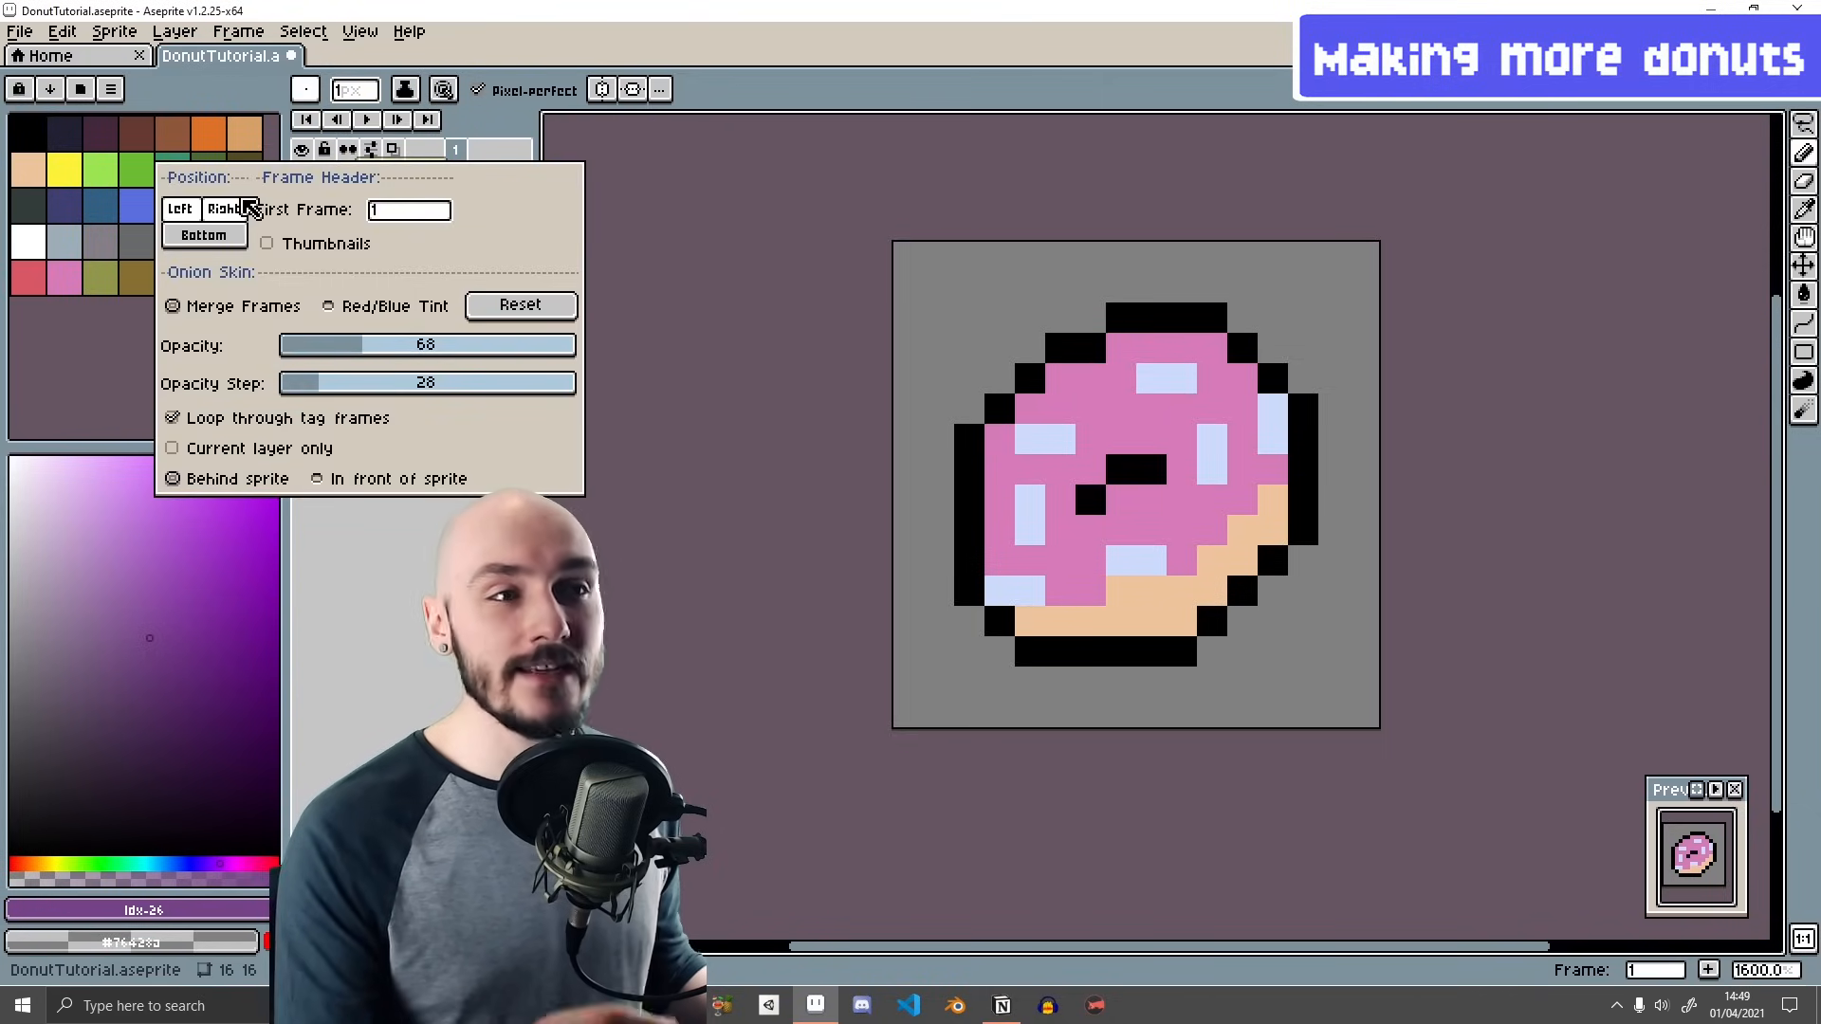
click(234, 209)
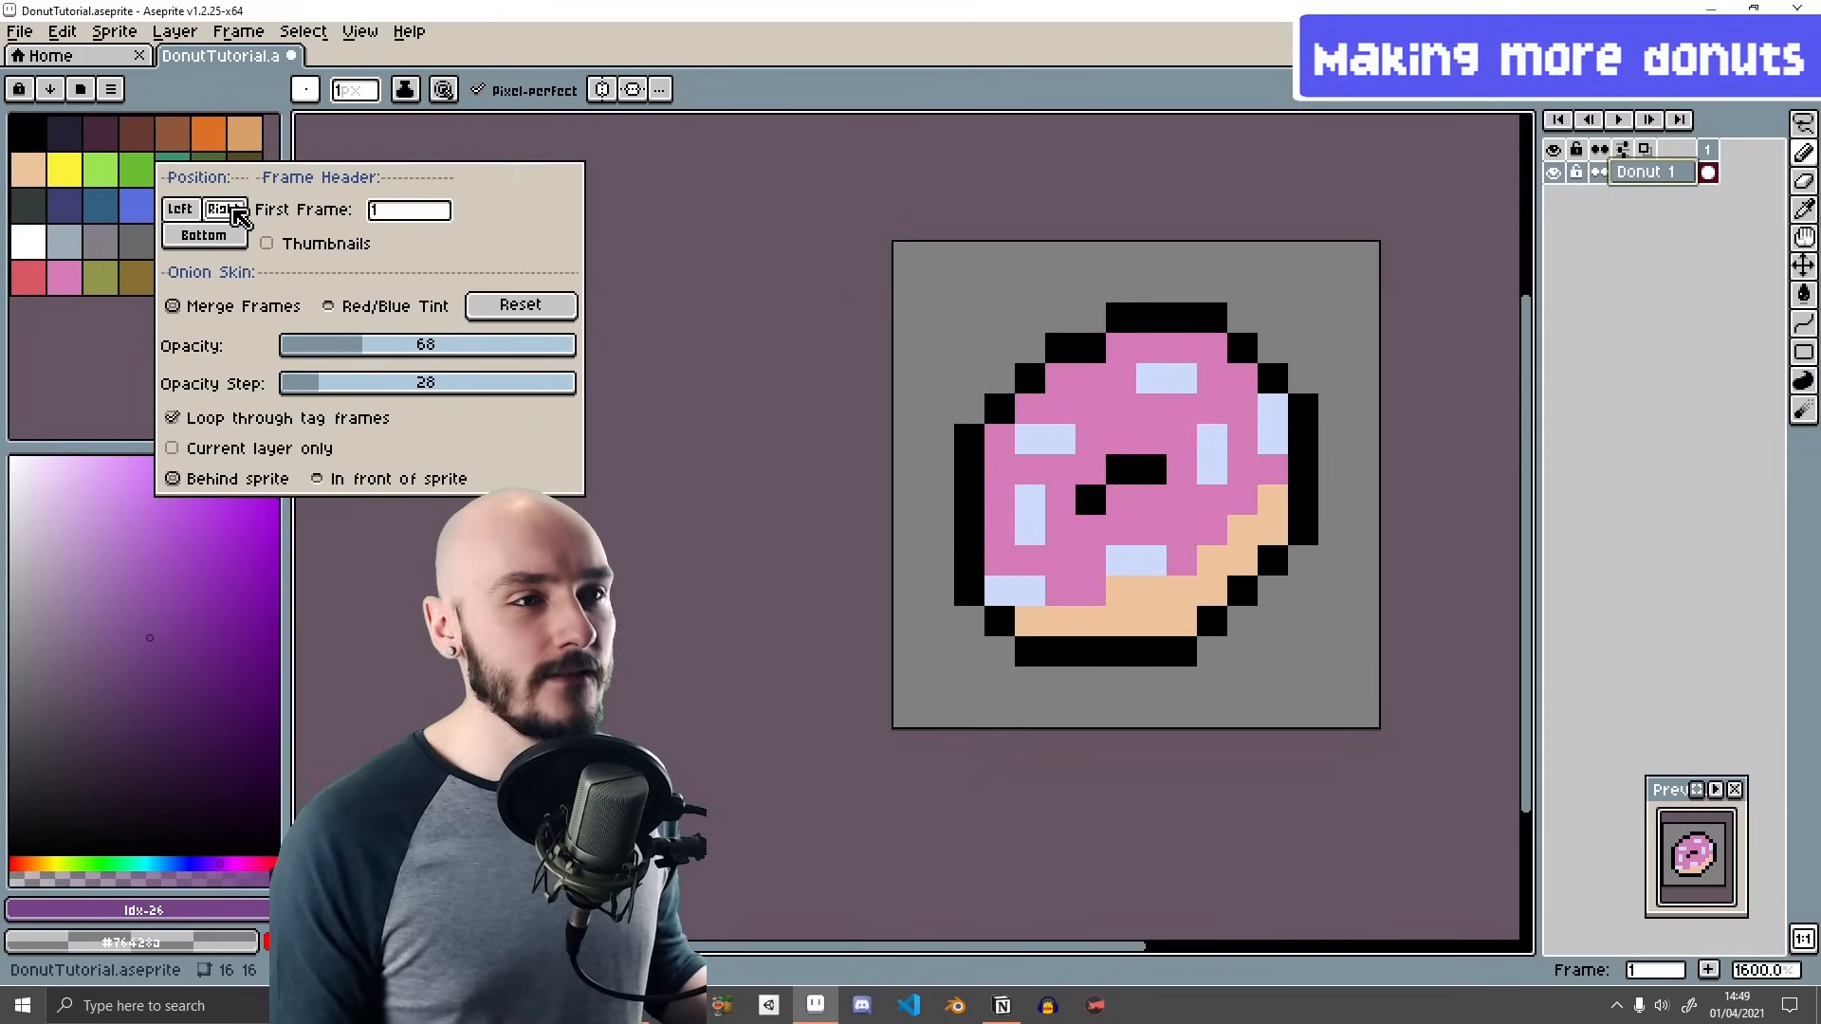
click(242, 236)
click(181, 209)
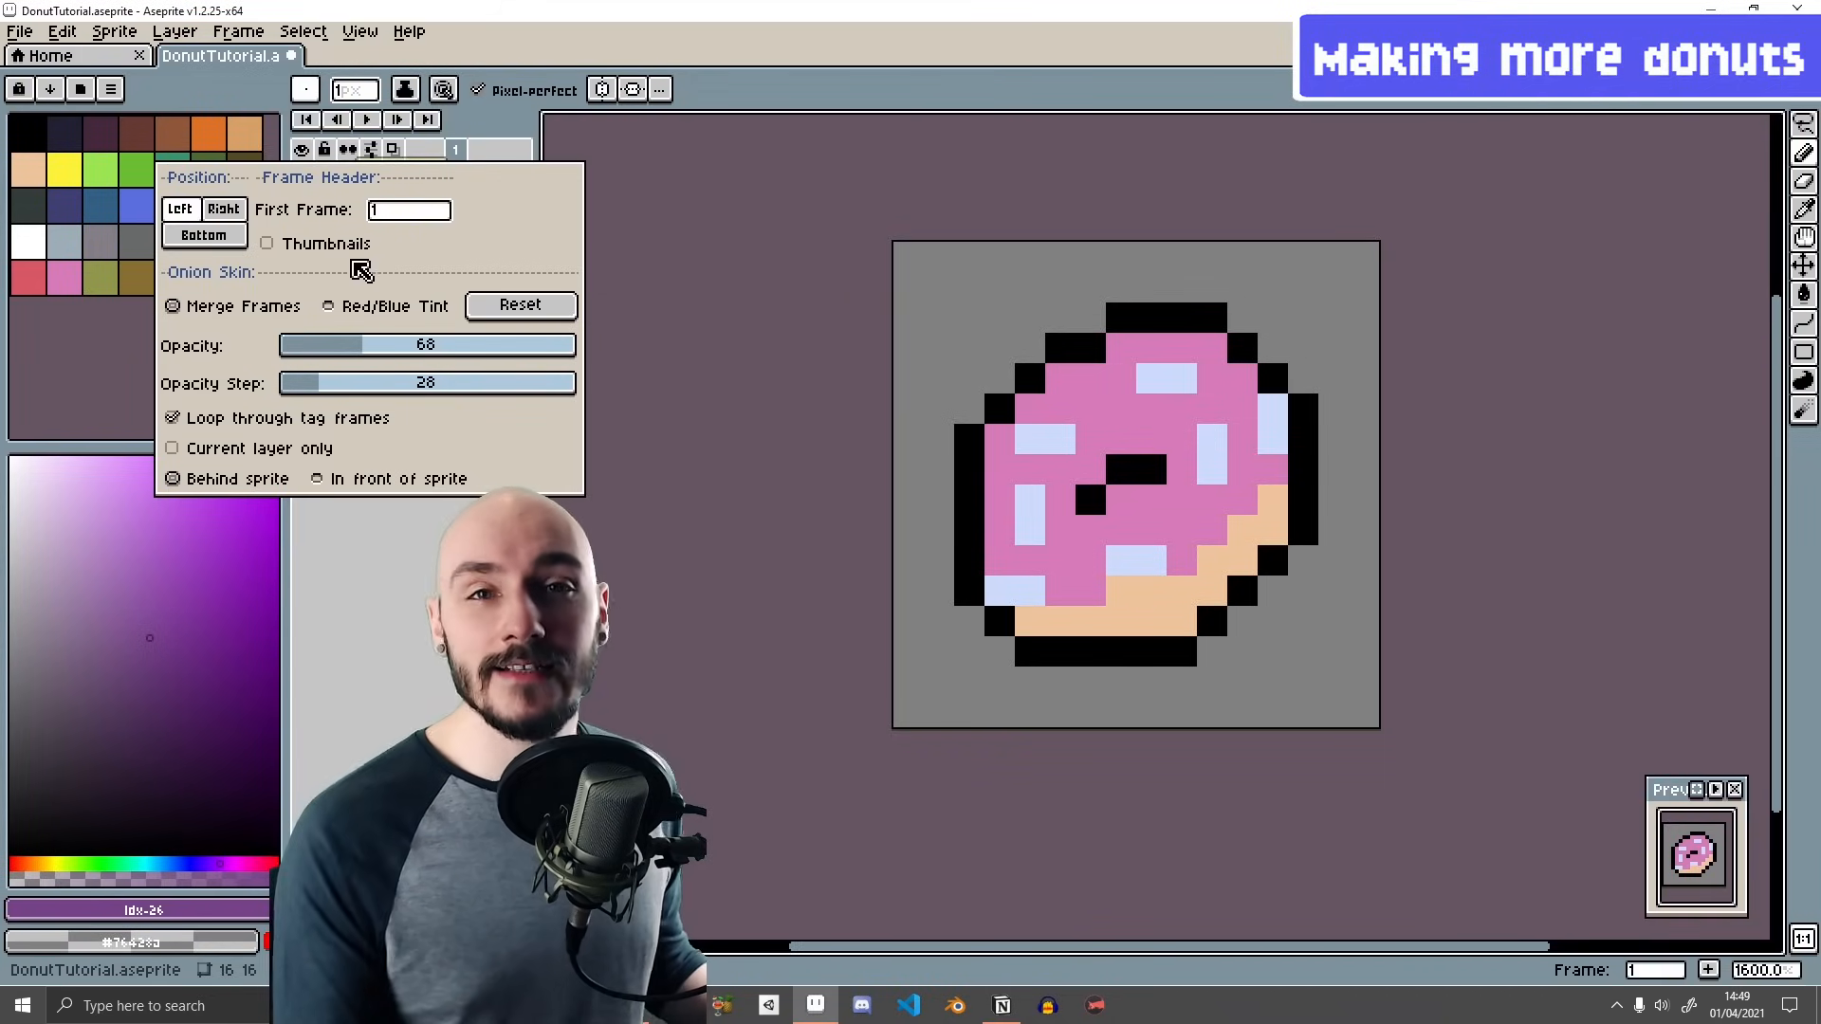
- Enable timeline thumbnails at size 5, close the settings, and try enlarging and shrinking the thumbnails
click(268, 244)
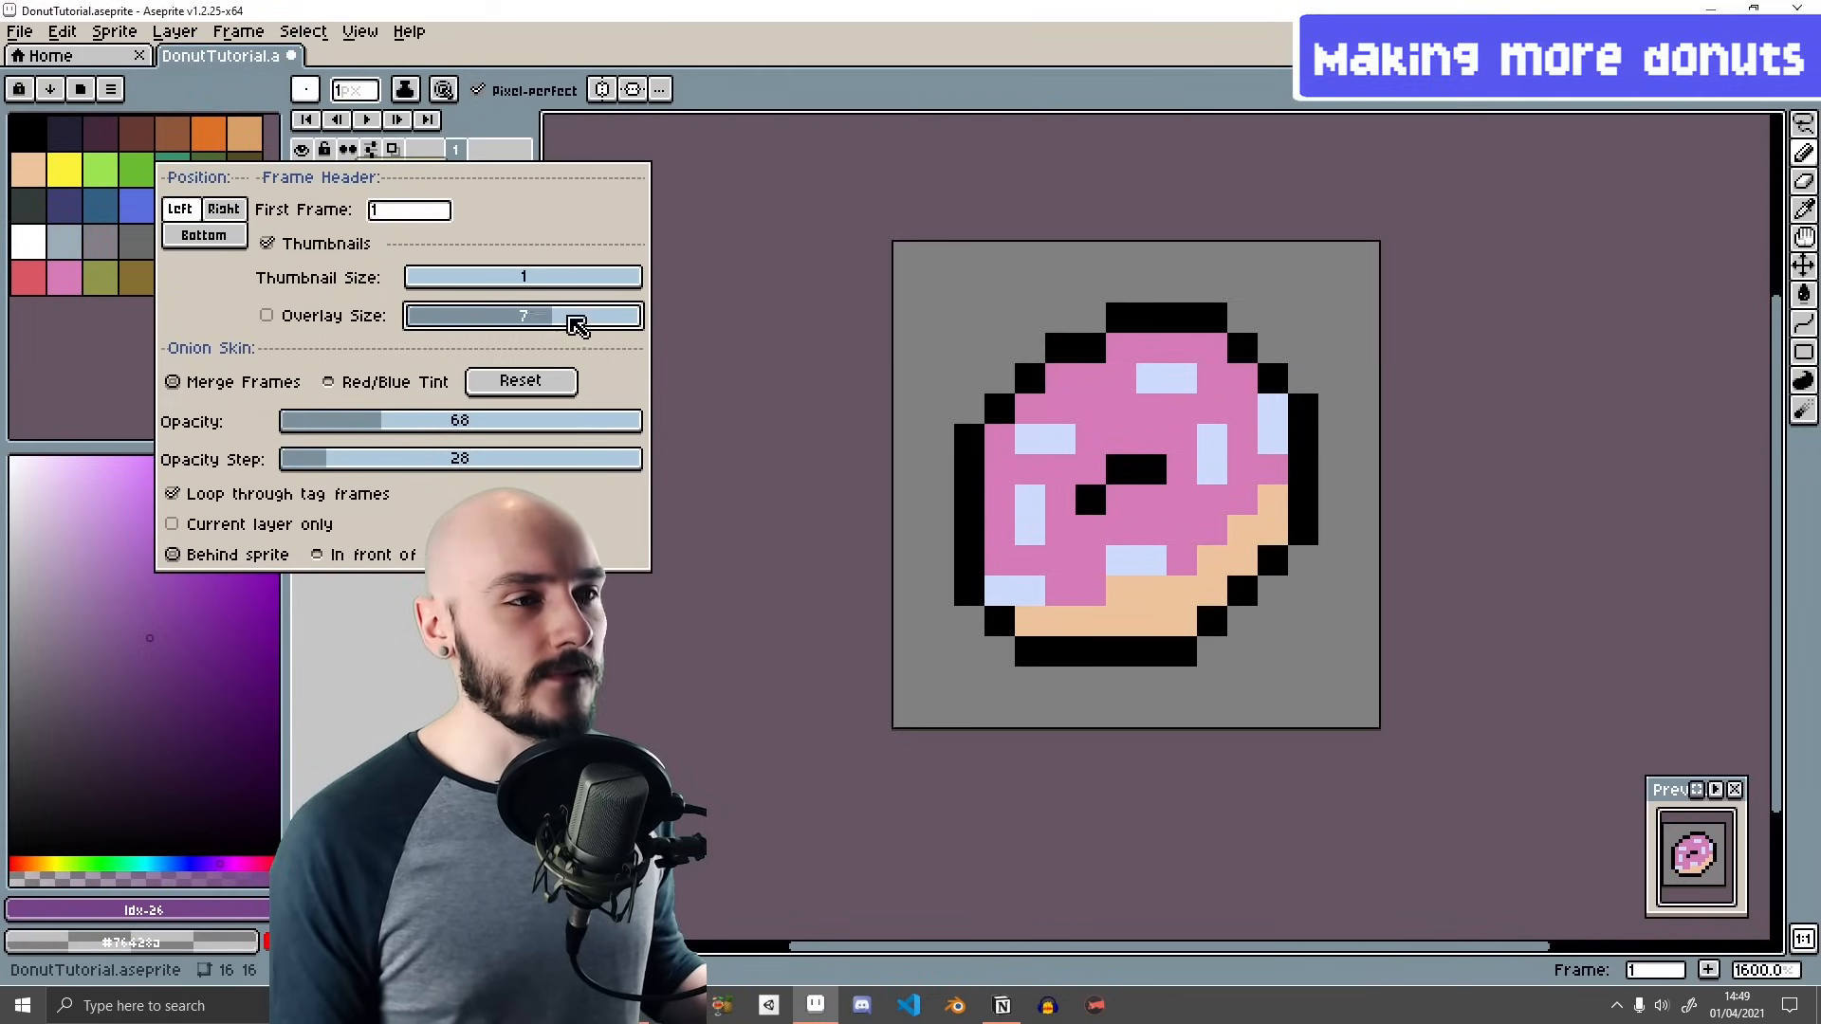
click(537, 288)
drag(529, 282, 511, 280)
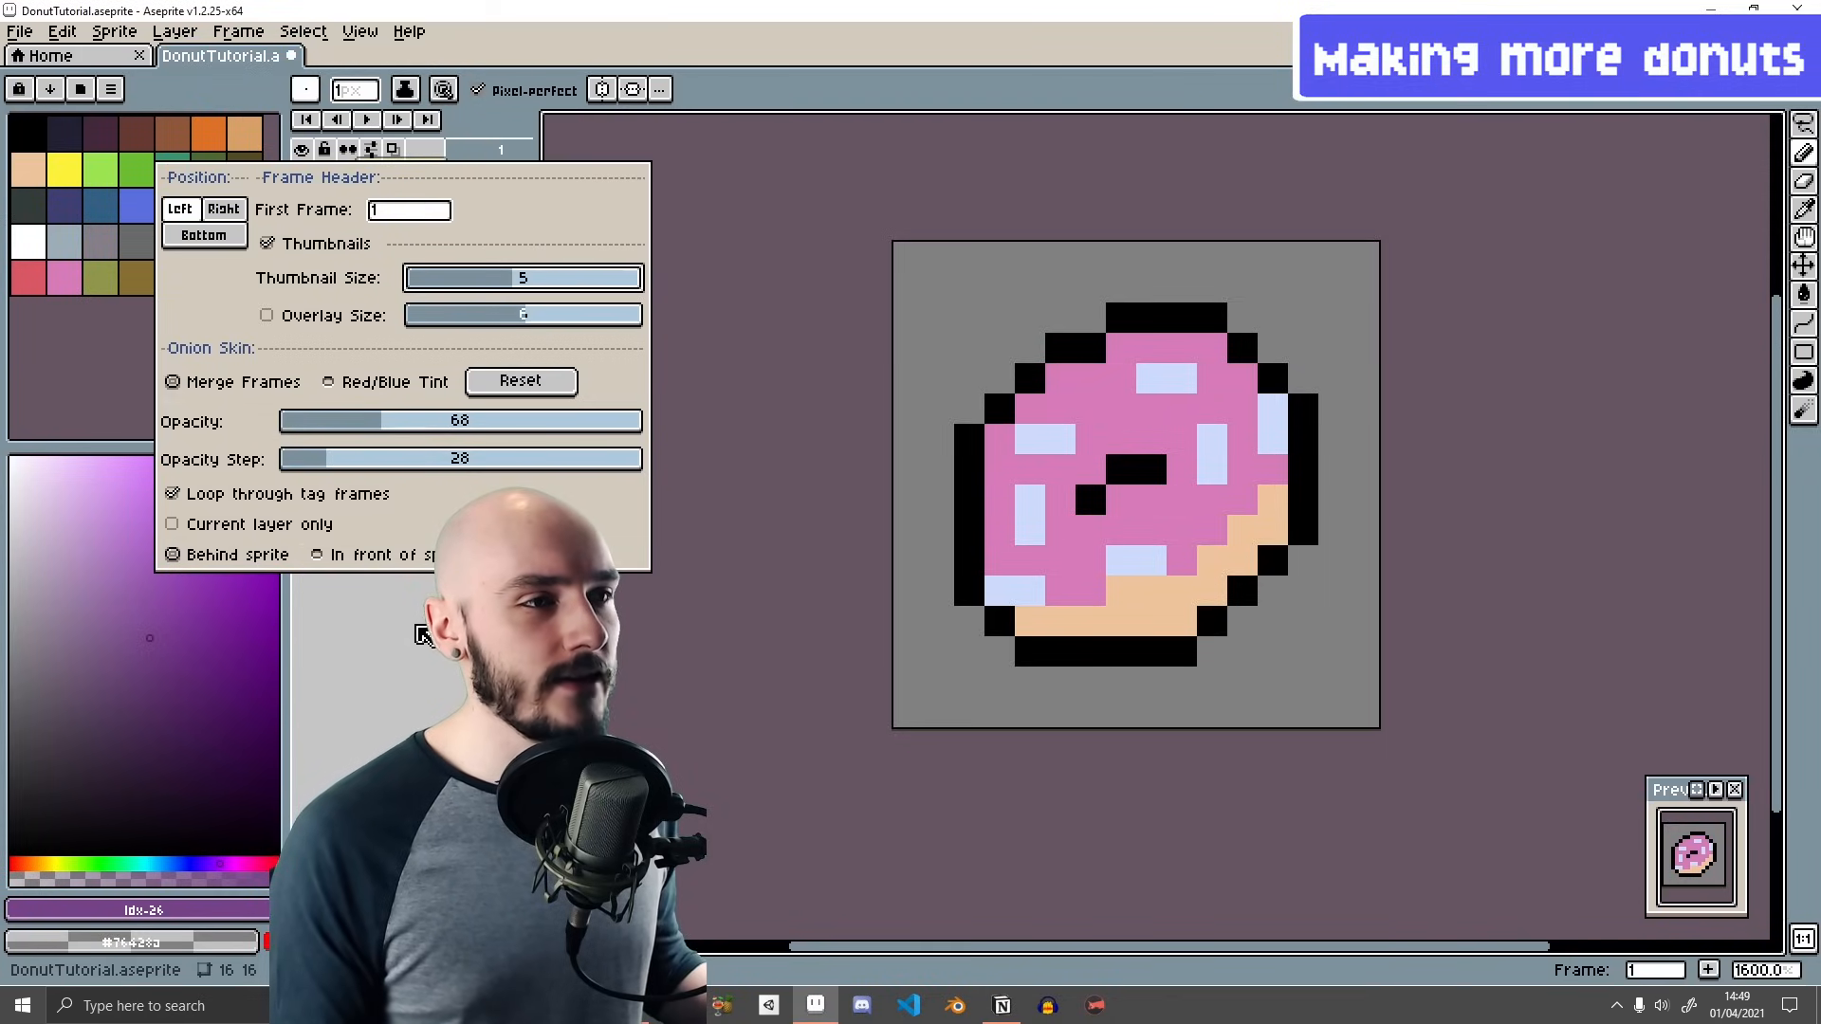
click(489, 617)
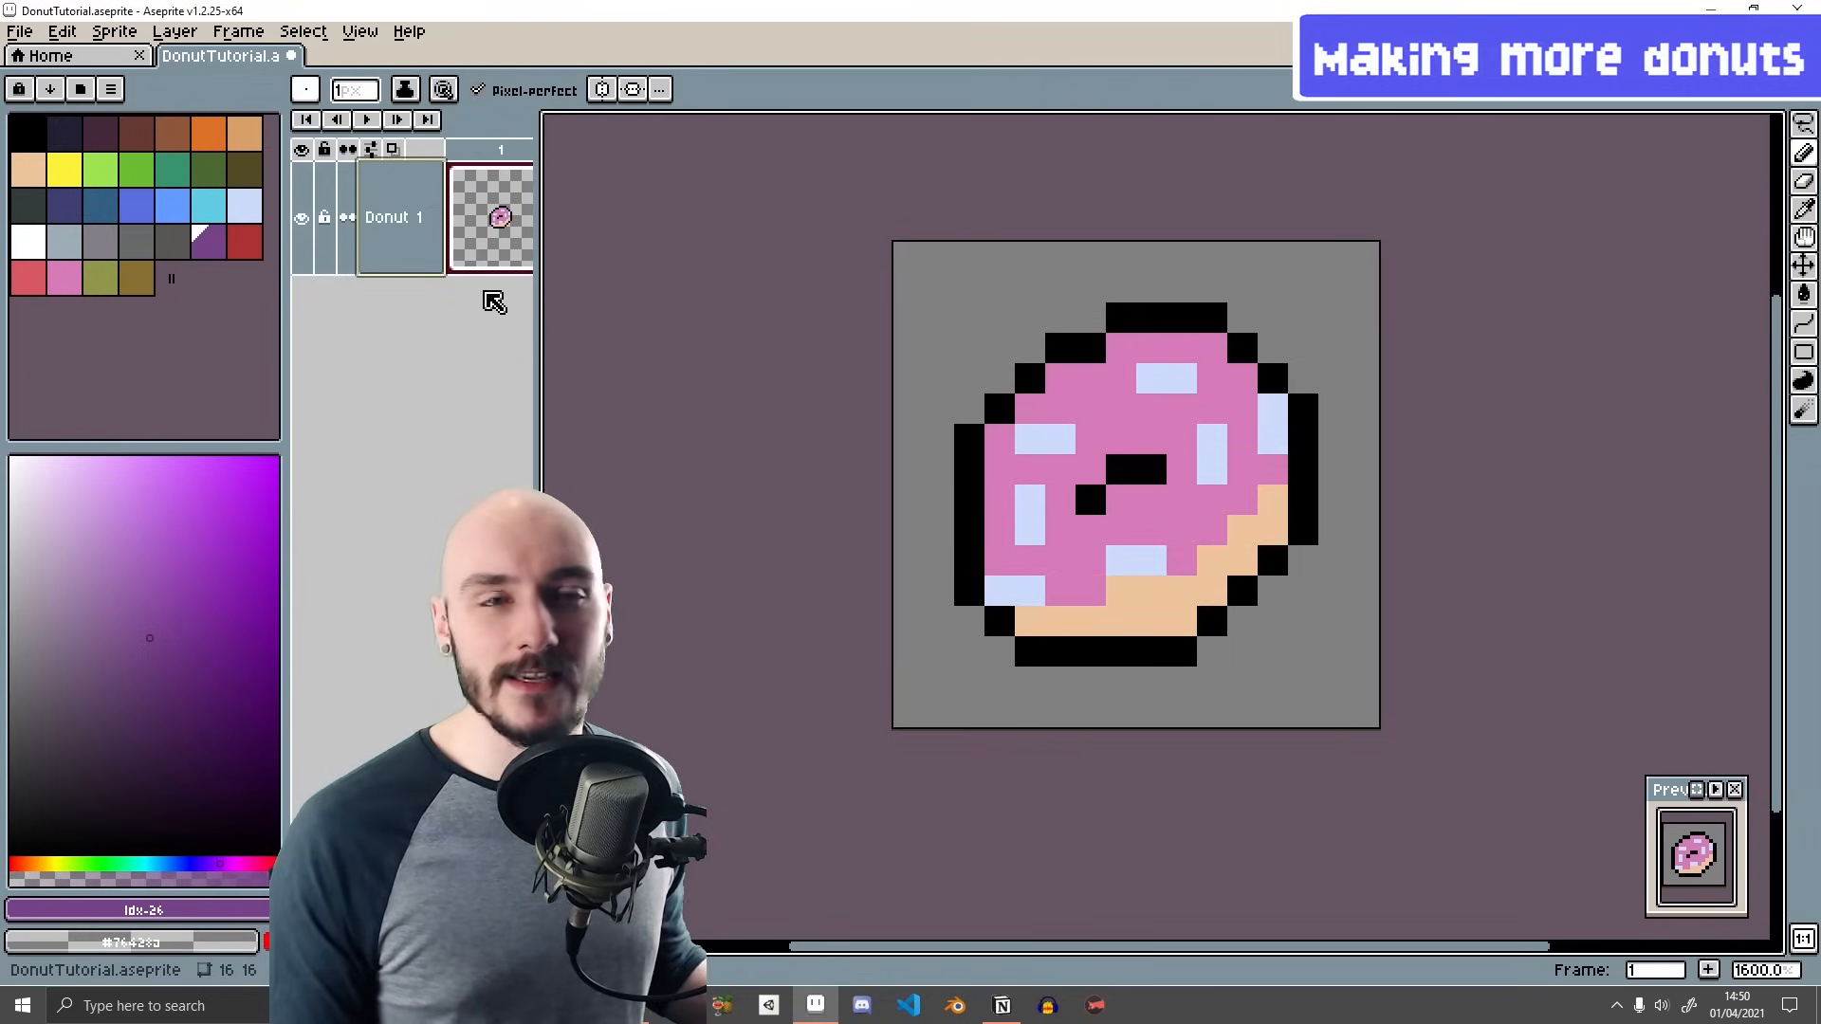
scroll(482, 227, up, 5)
scroll(488, 236, down, 5)
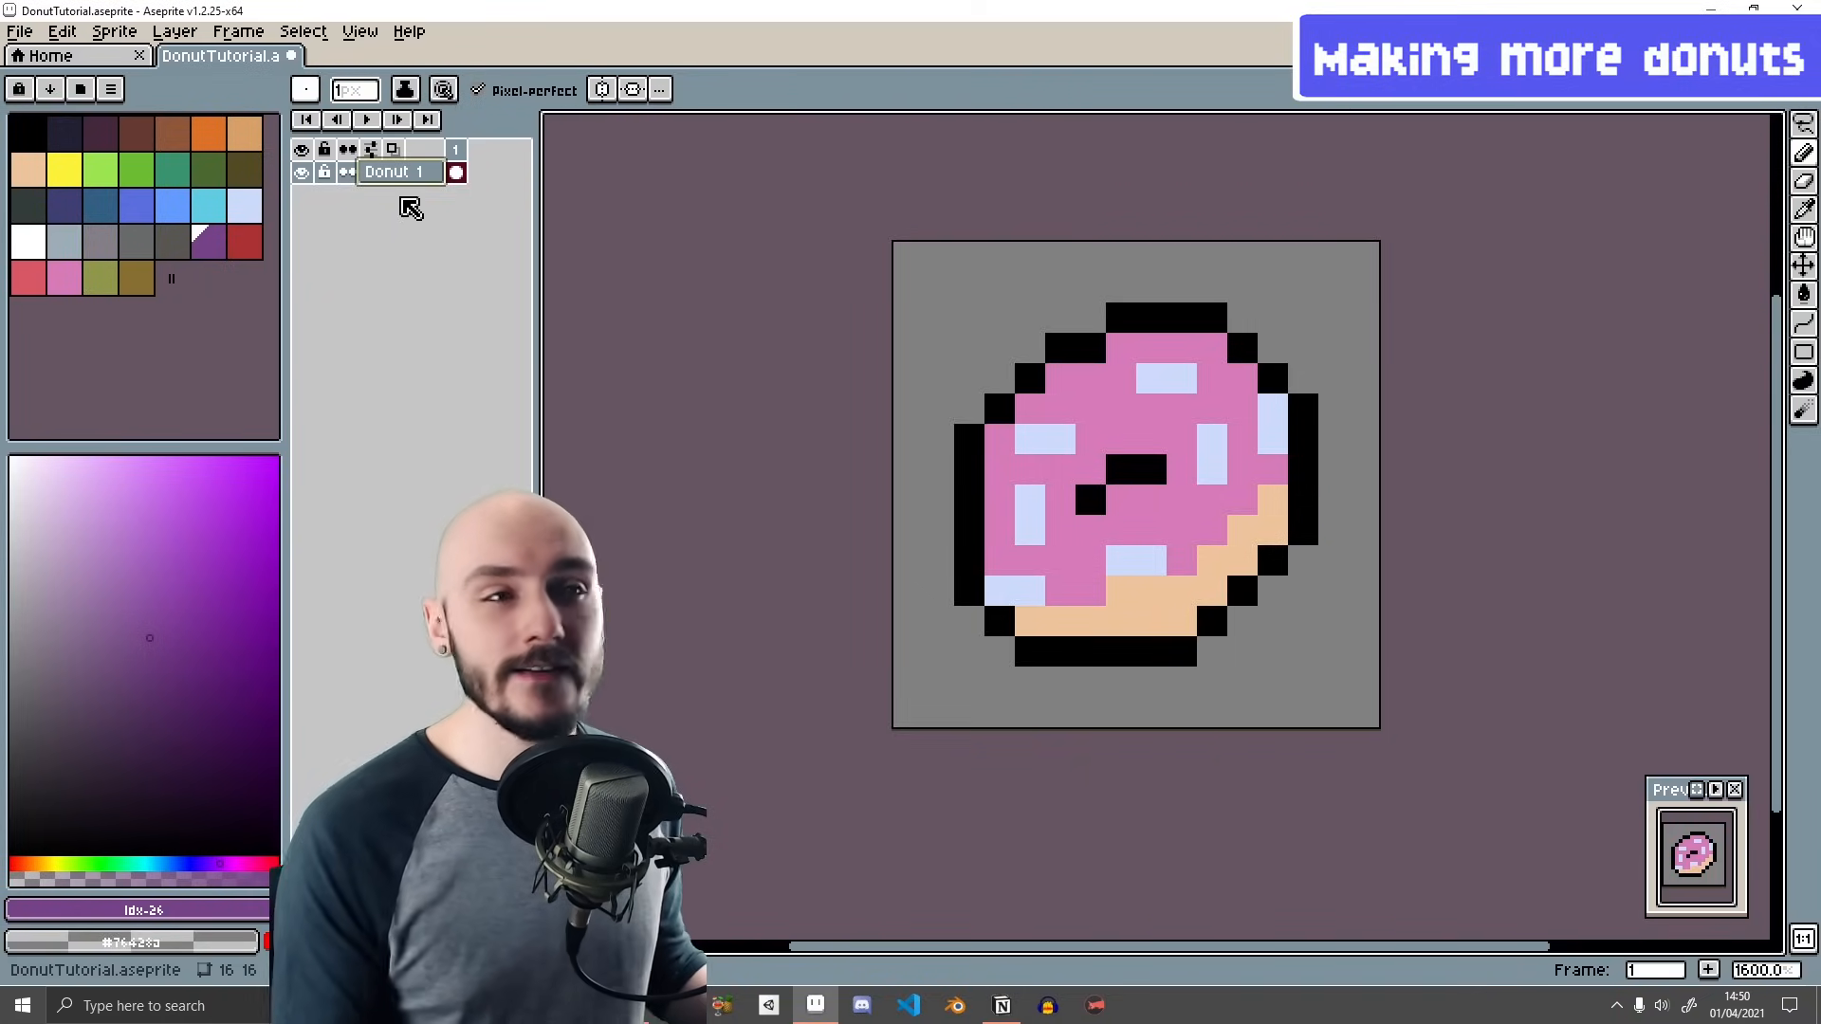
- Add a new layer above Donut 1, rename it Donut 2, and undo any stray pixel
right_click(408, 179)
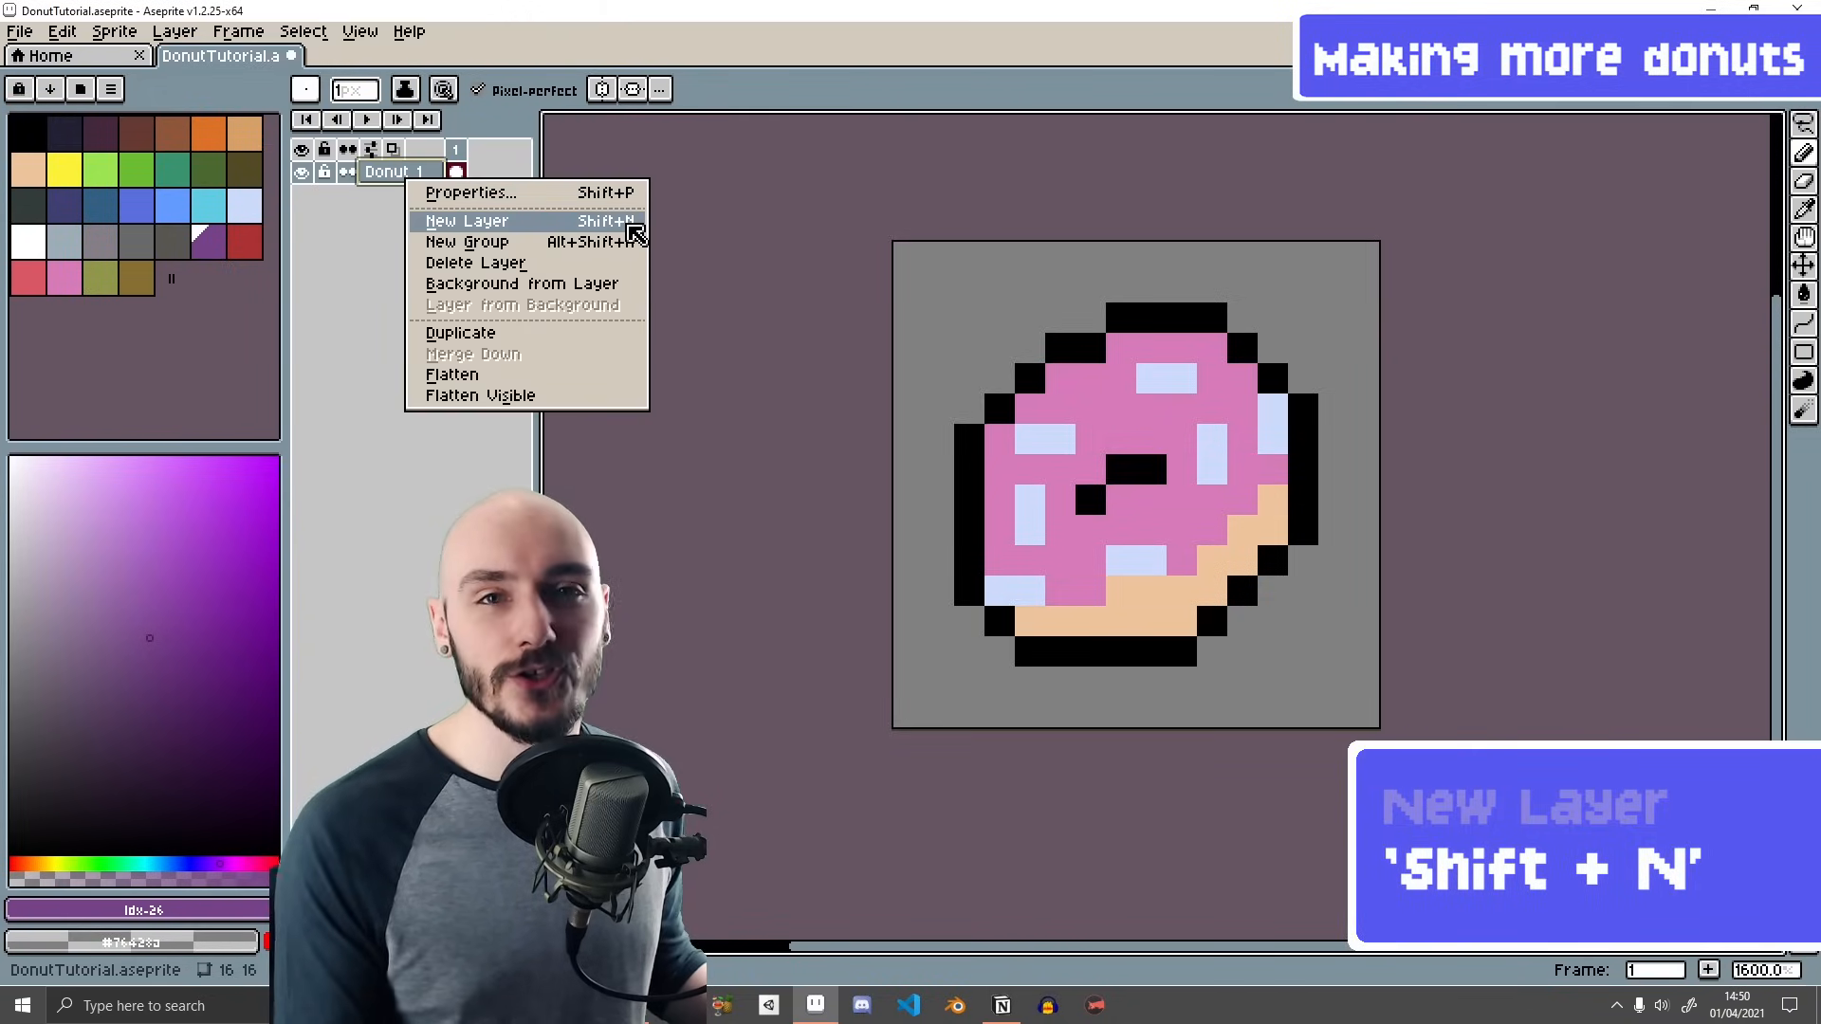
click(326, 230)
key(shift+n)
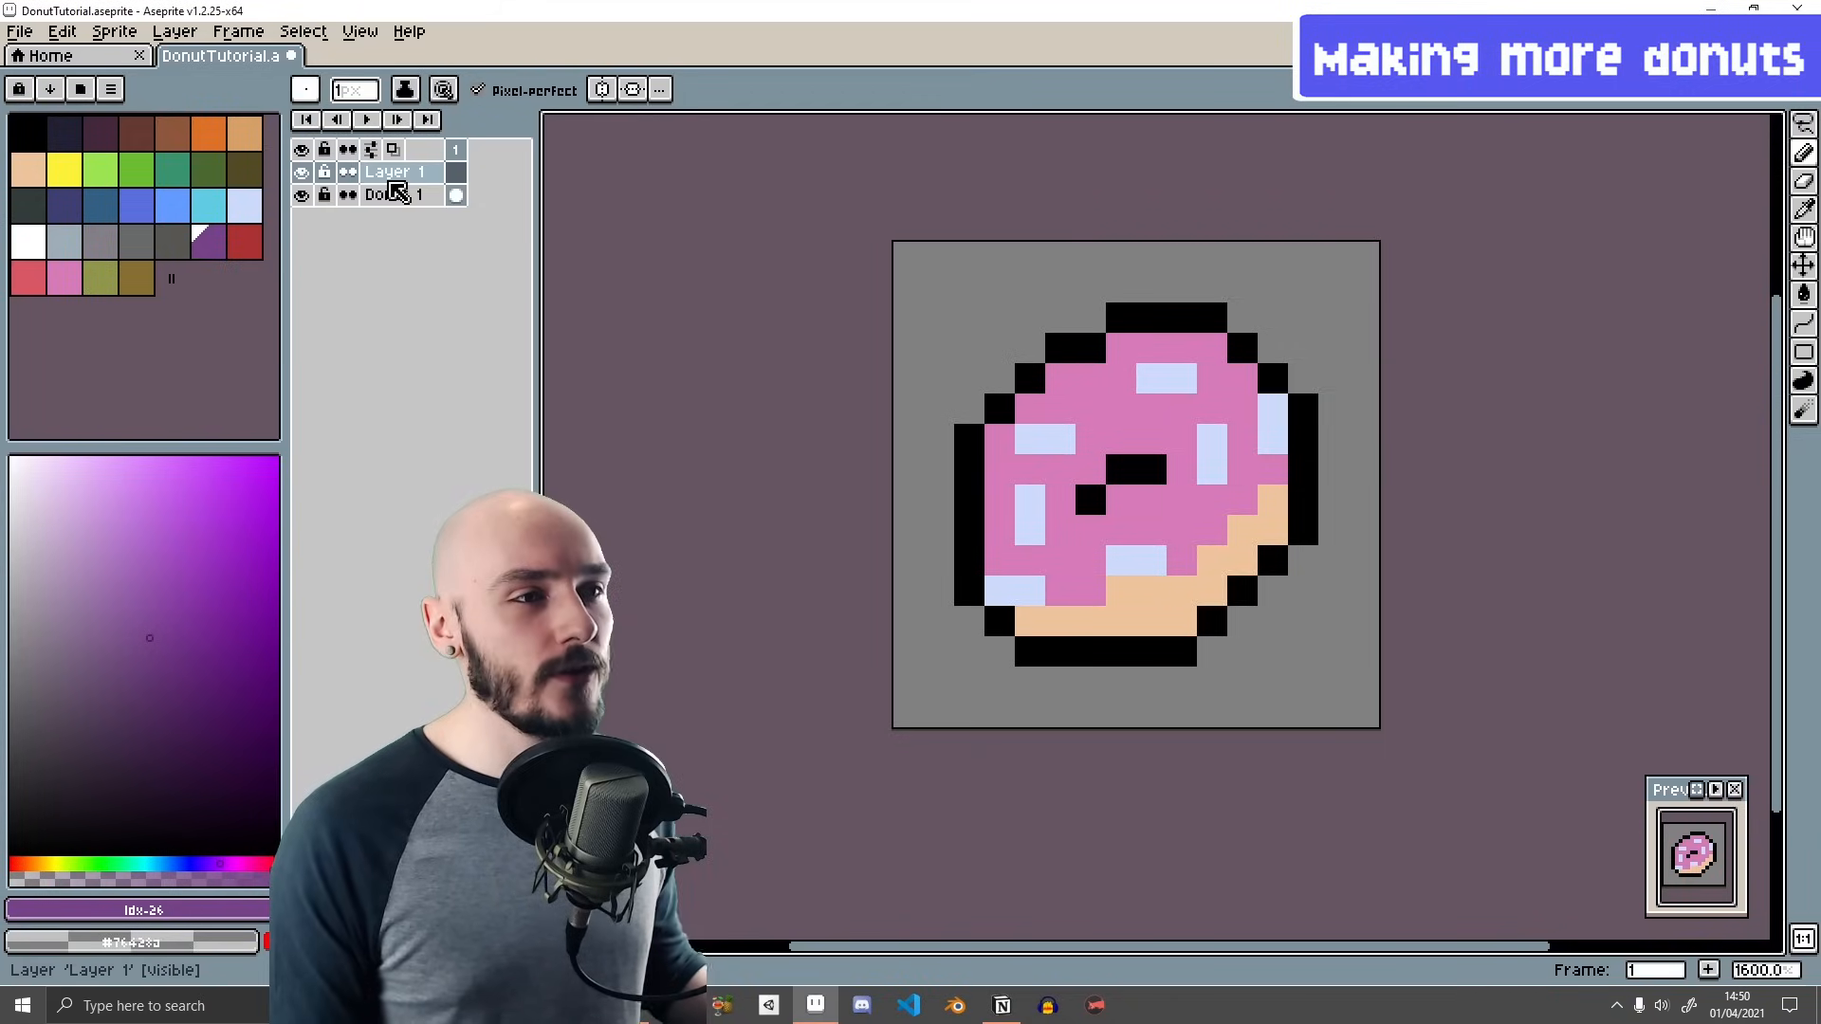
double_click(395, 180)
text(Donut 2)
key(Return)
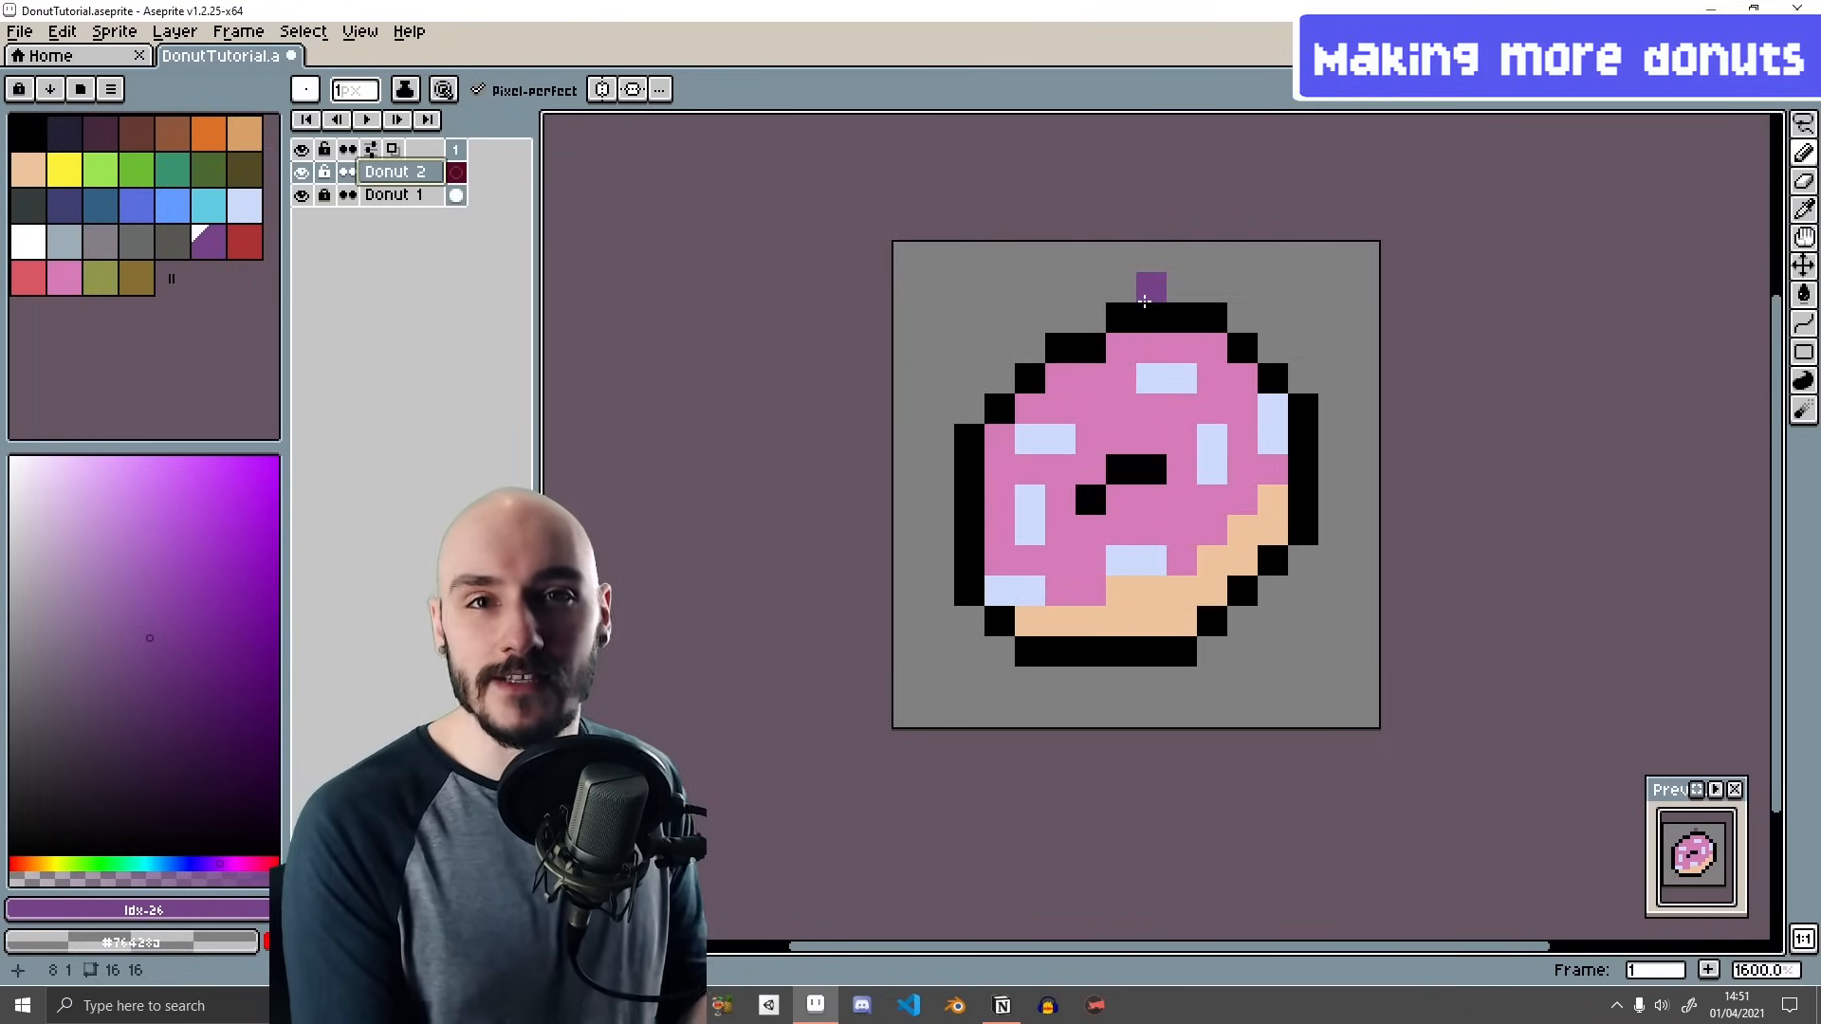
key(ctrl+z)
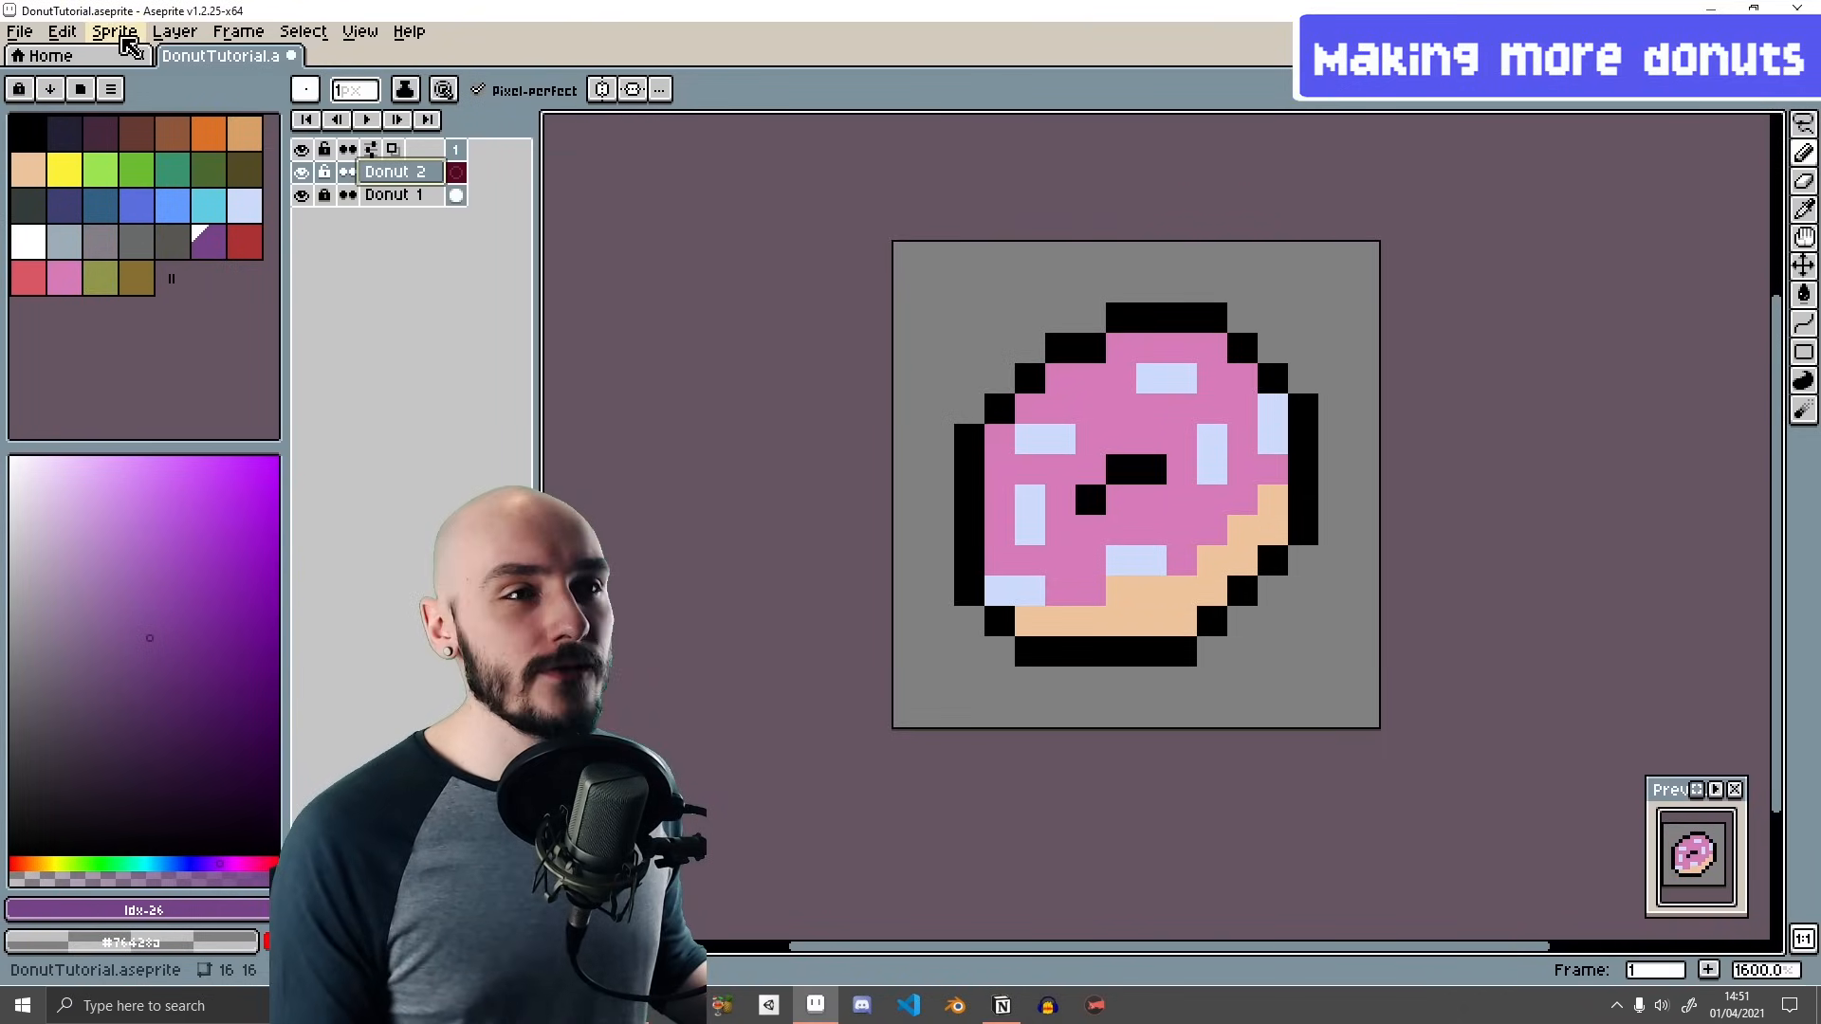
- Open the canvas size settings and try extending the right border by 16 px, by value and by moving the canvas edge
click(118, 33)
click(159, 157)
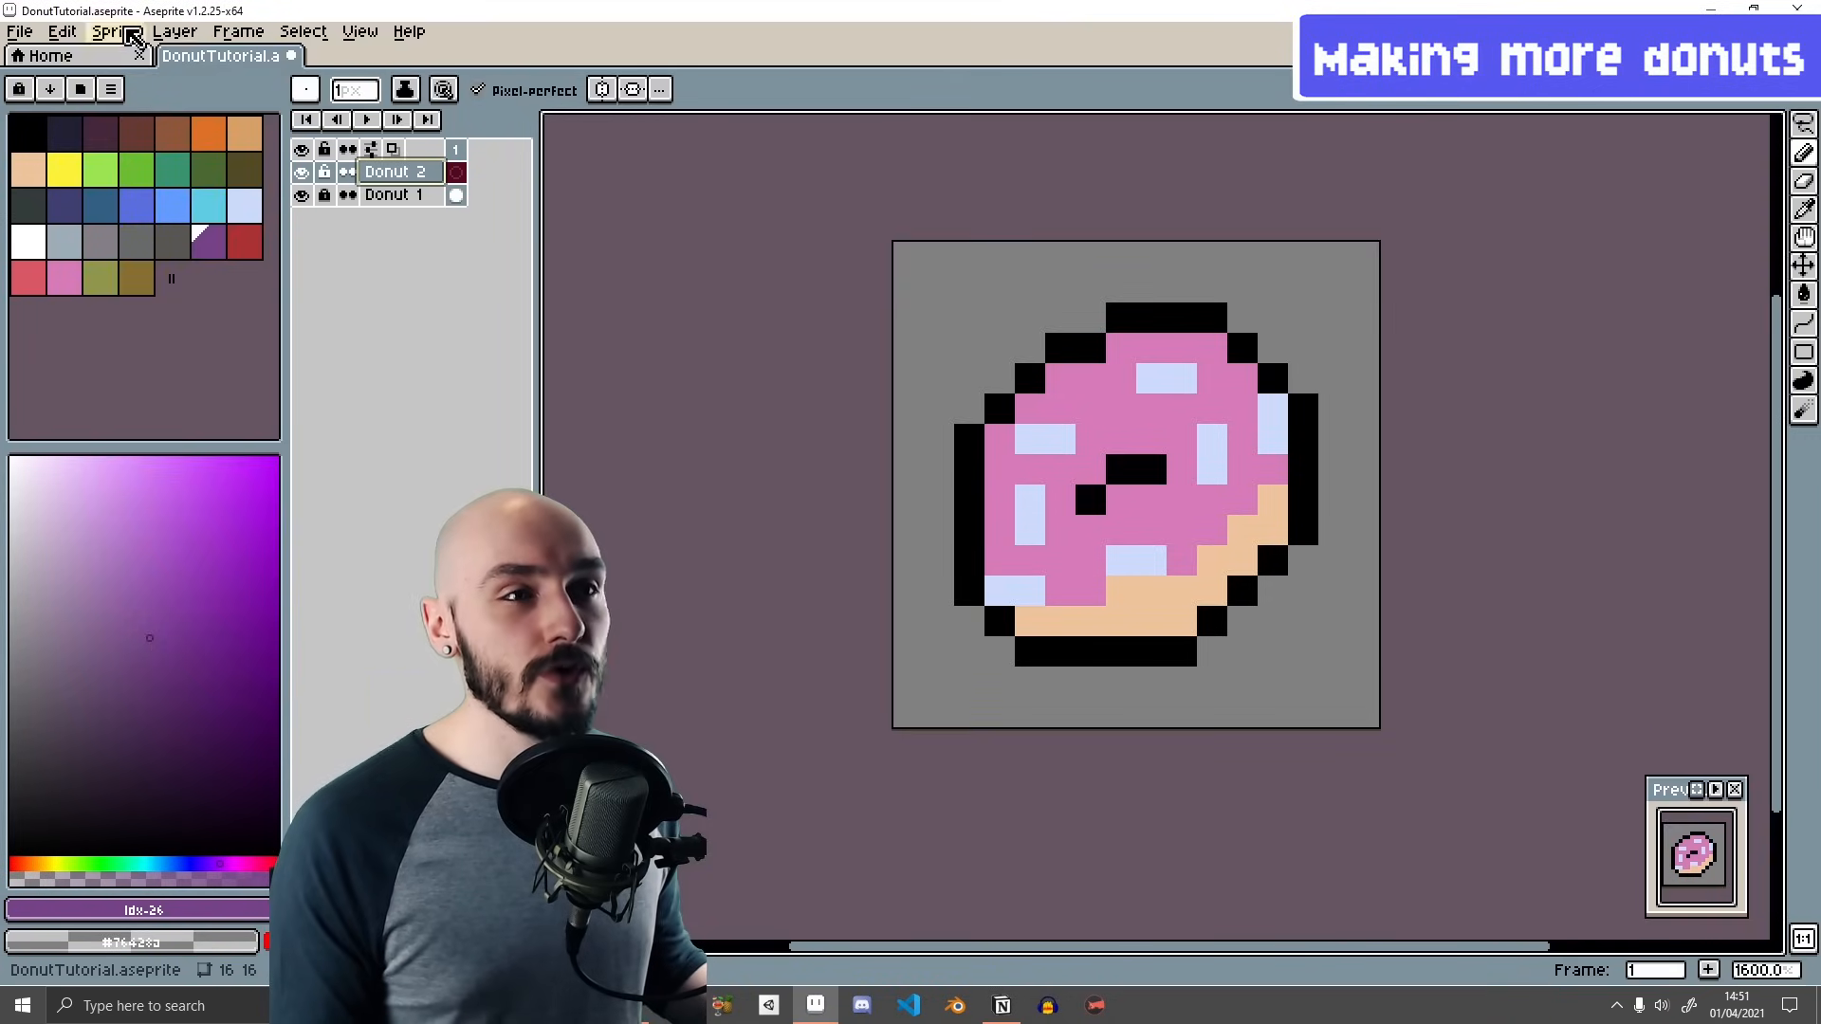
click(113, 32)
click(159, 157)
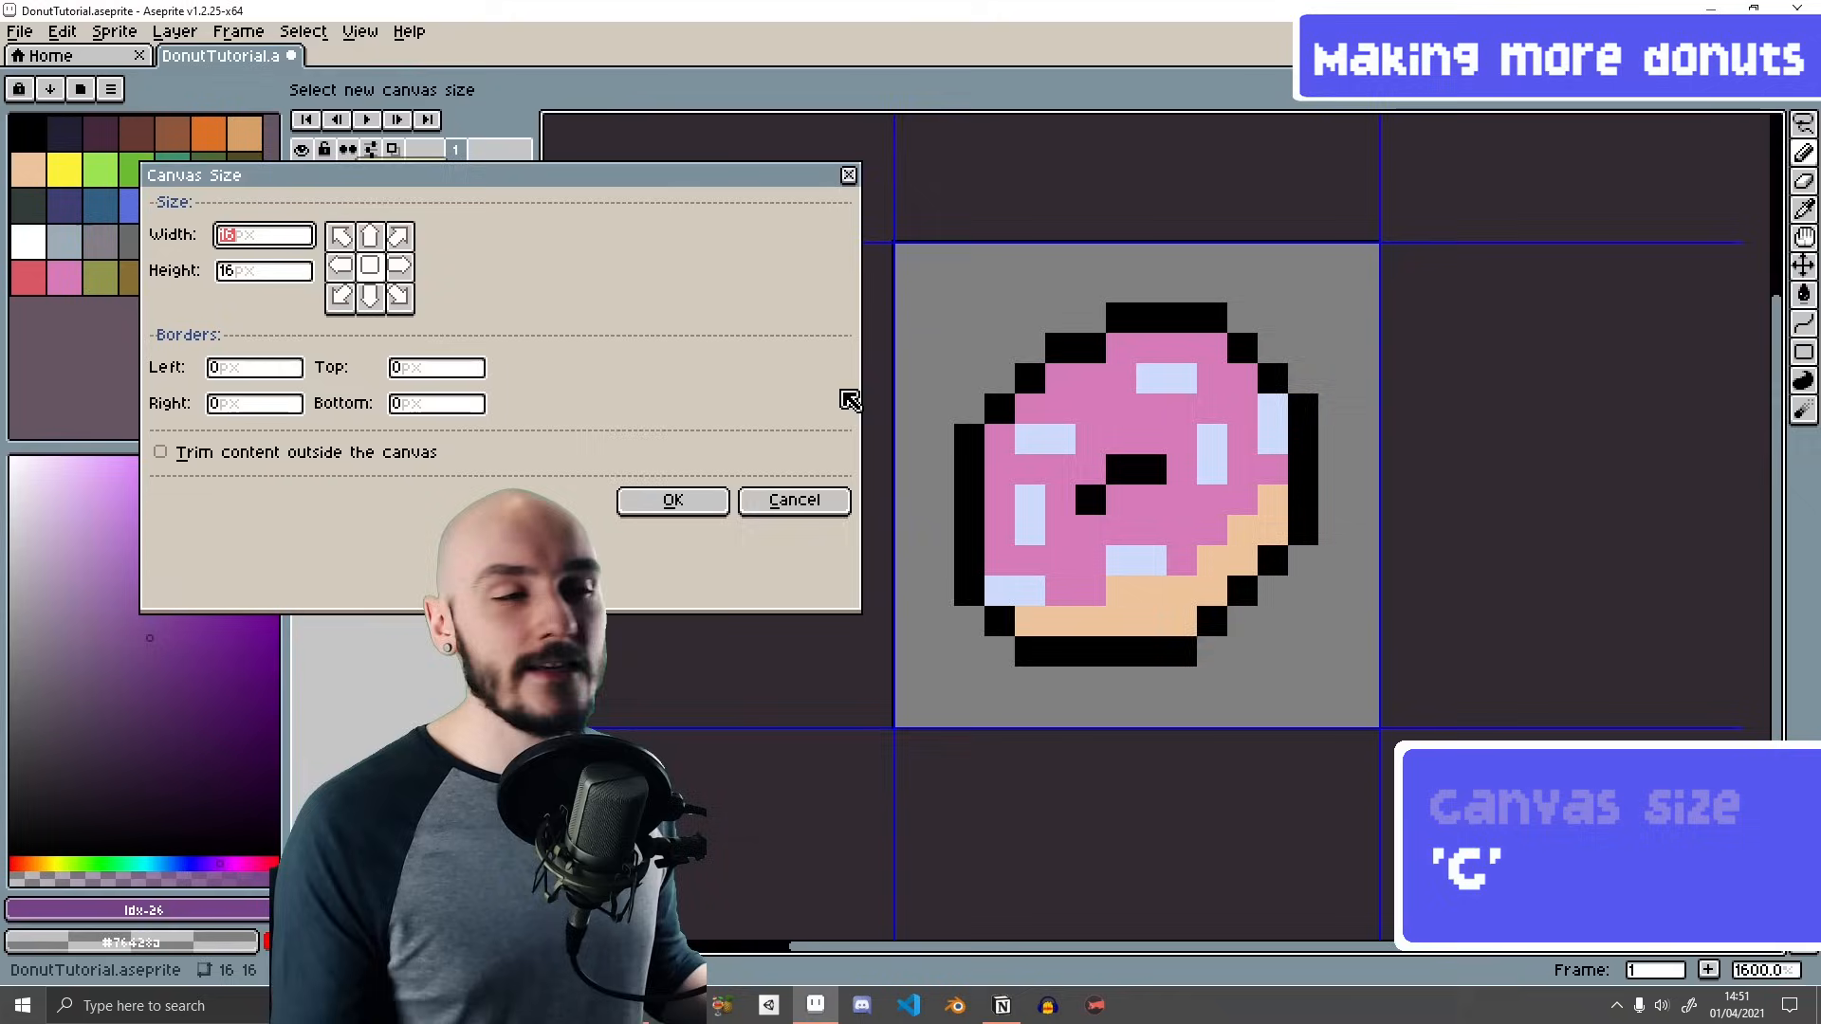
scroll(1183, 395, down, 5)
key(F7)
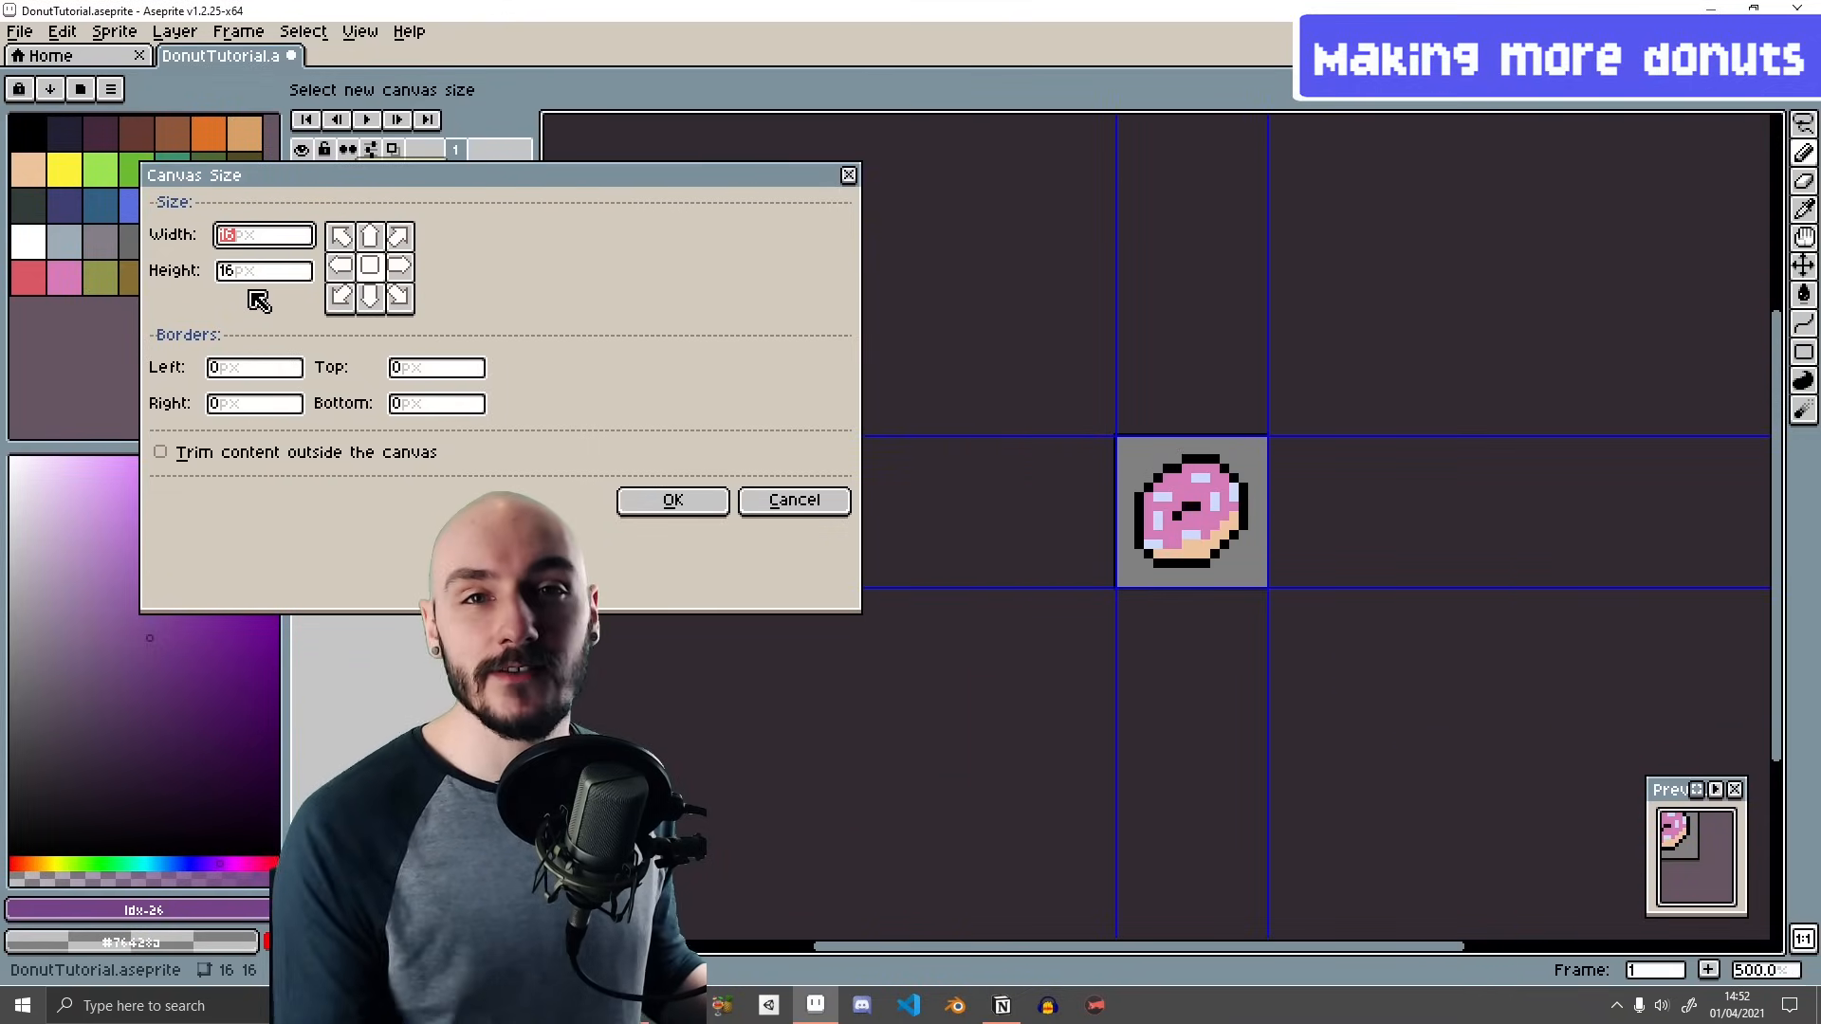
click(247, 406)
text(16)
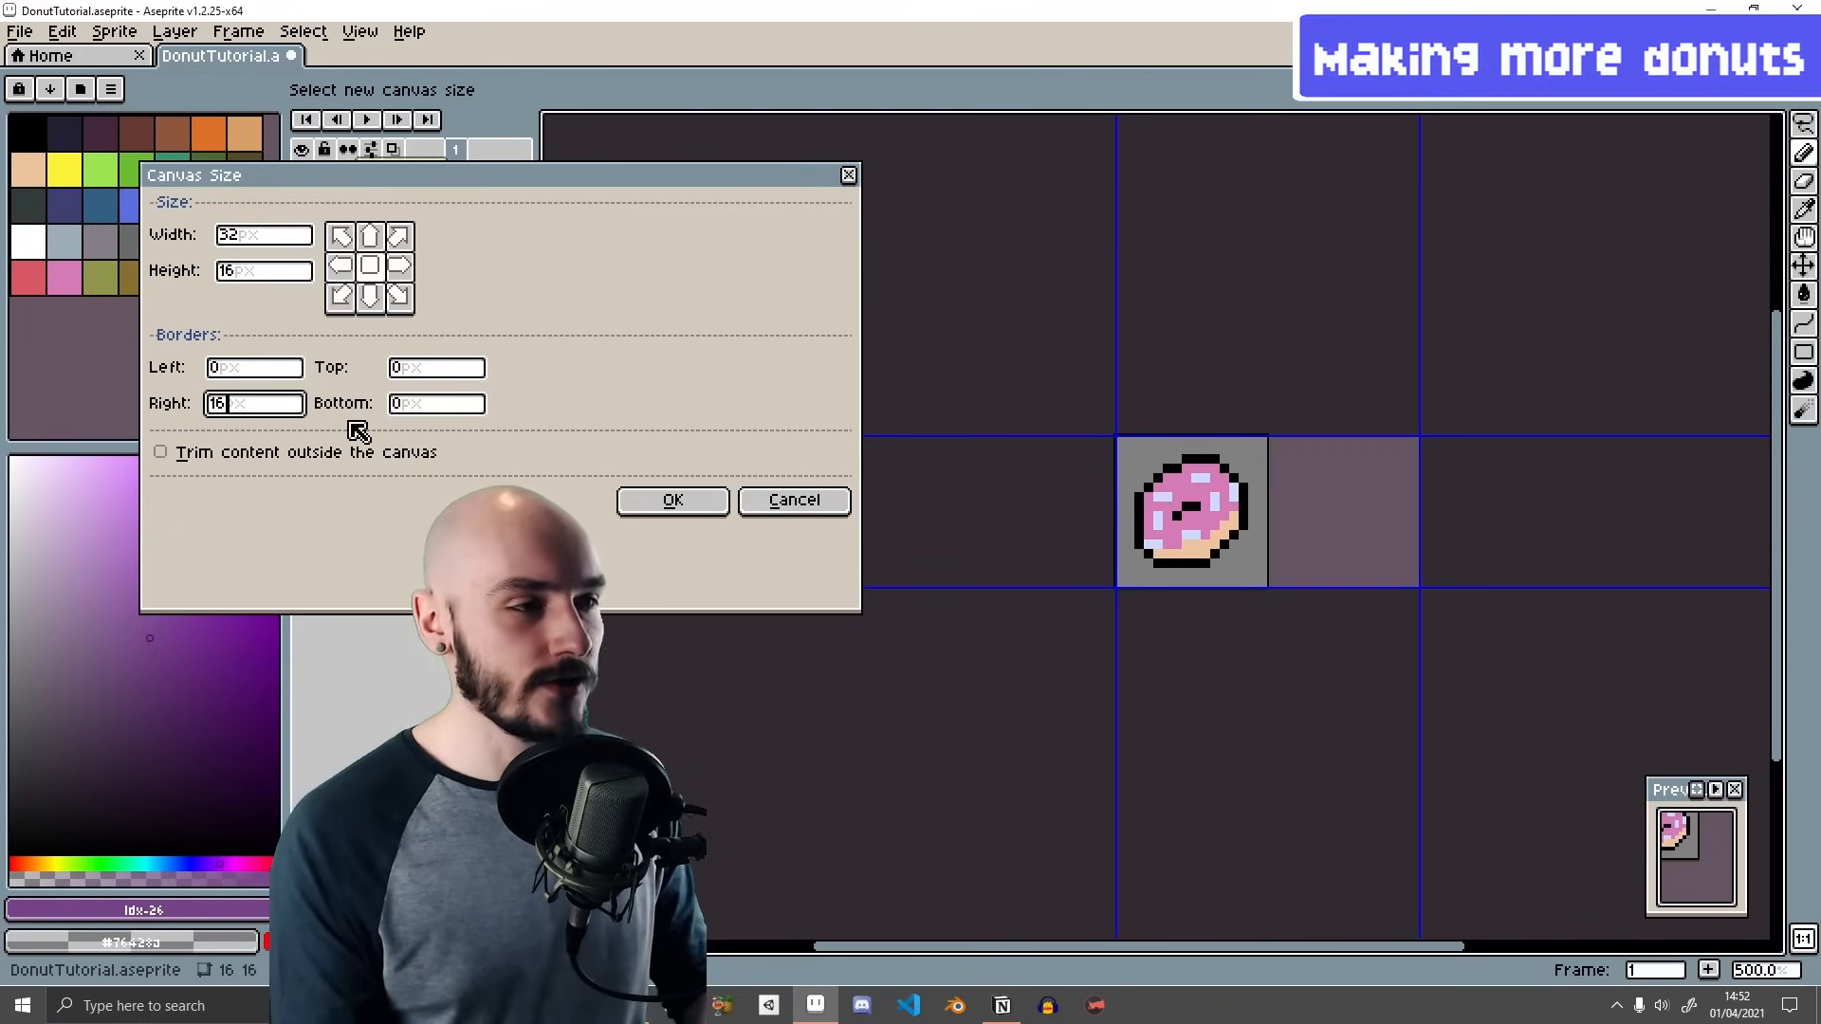
drag(1421, 517, 1374, 521)
click(292, 403)
text(16)
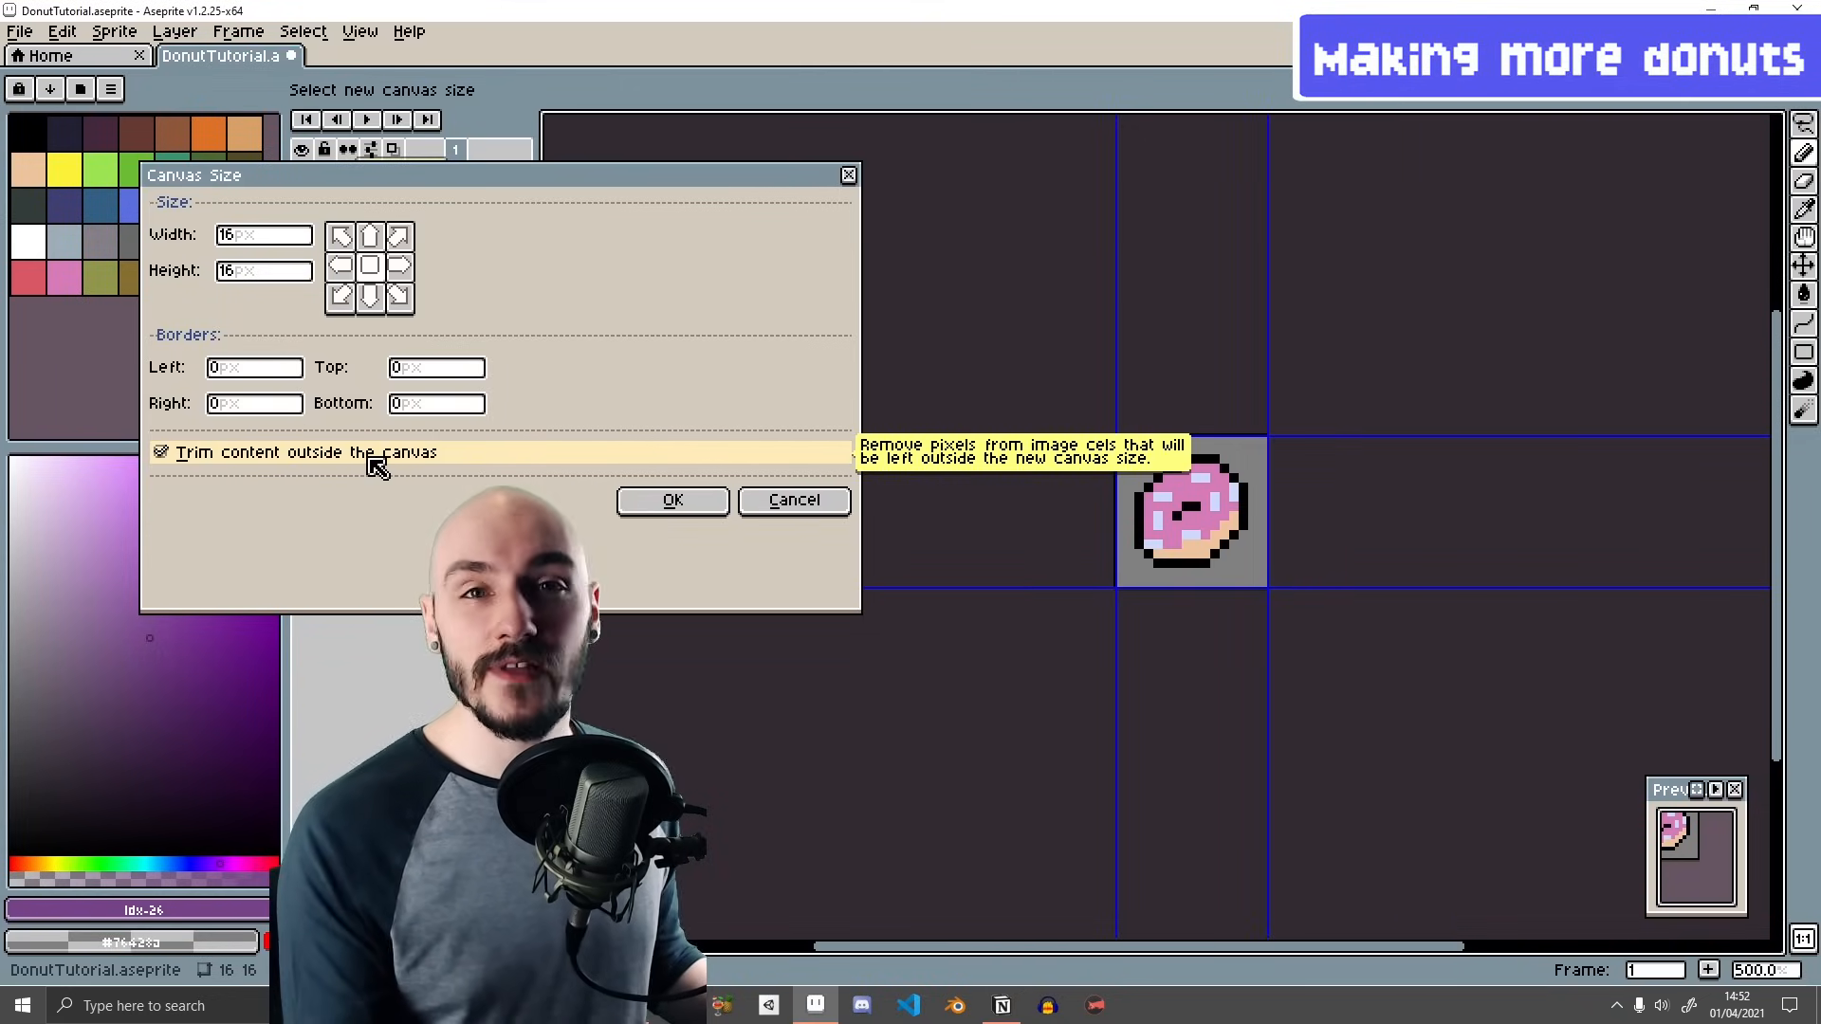
- Try cropping the canvas to 10 px wide with content outside it trimmed, and widen the canvas again
drag(1268, 498, 1211, 485)
click(673, 499)
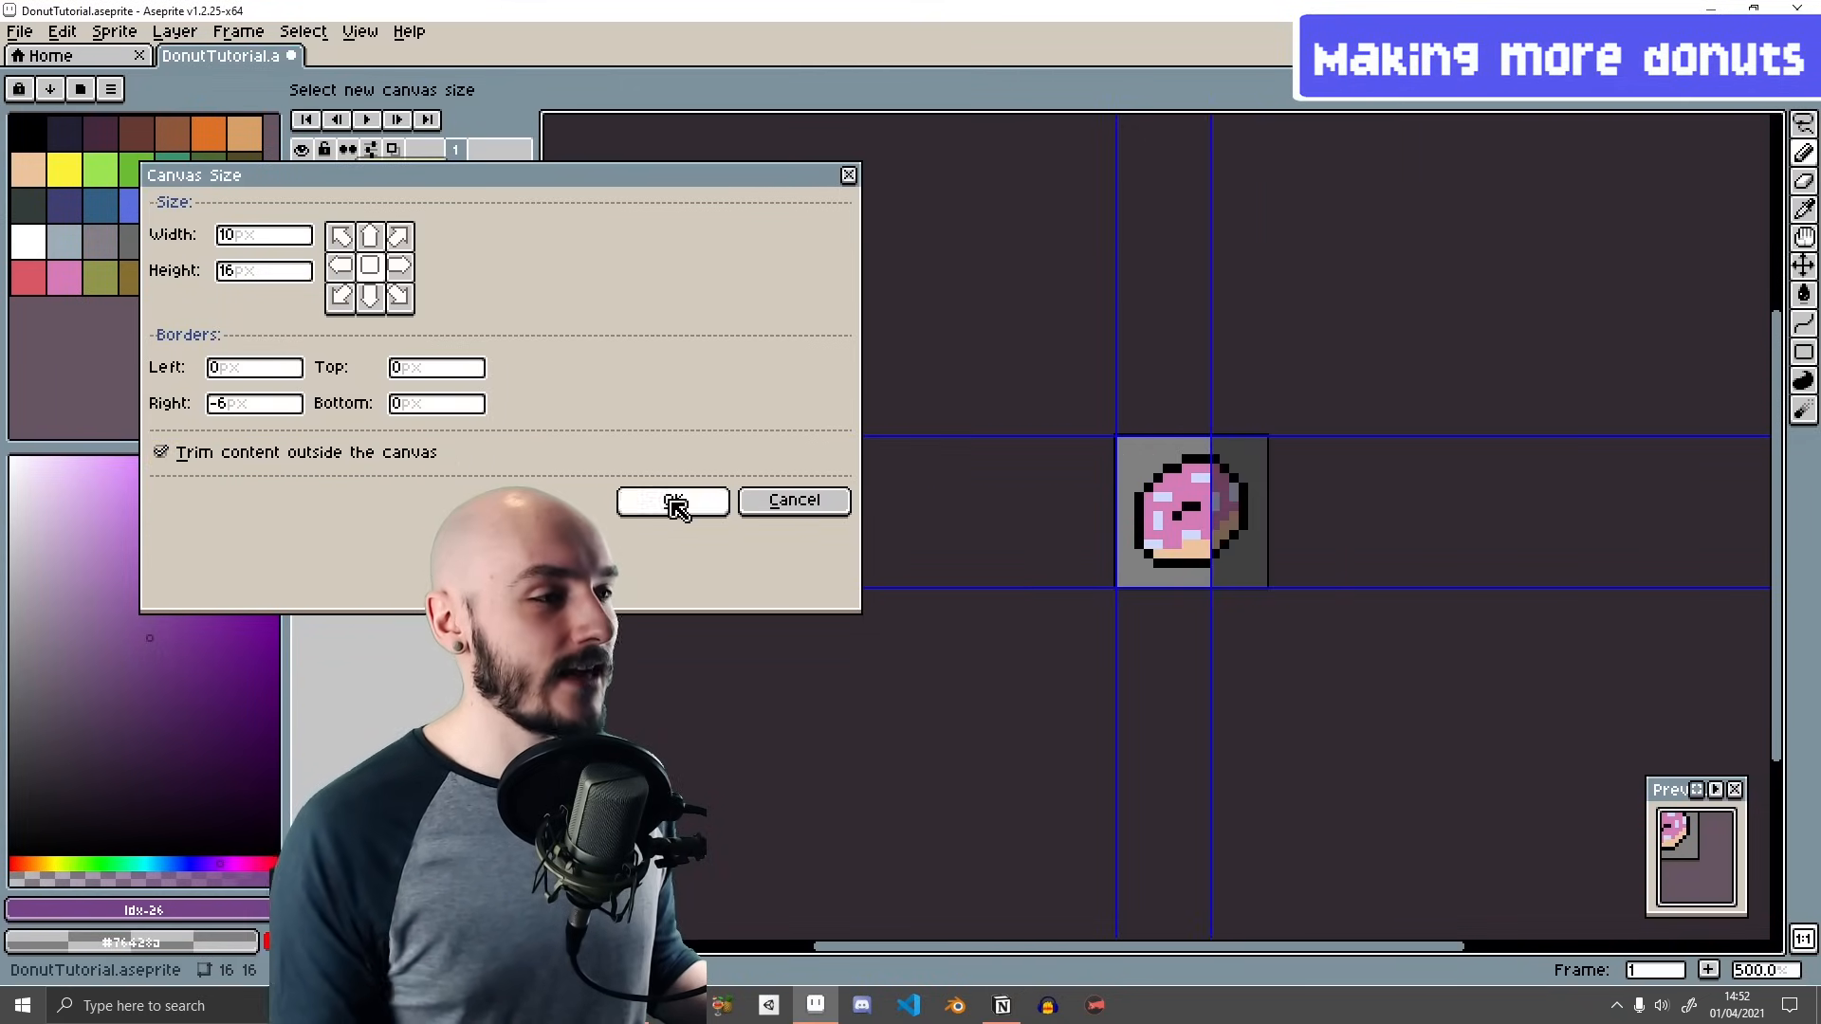
key(ctrl+alt+c)
drag(1272, 504, 1316, 503)
click(672, 500)
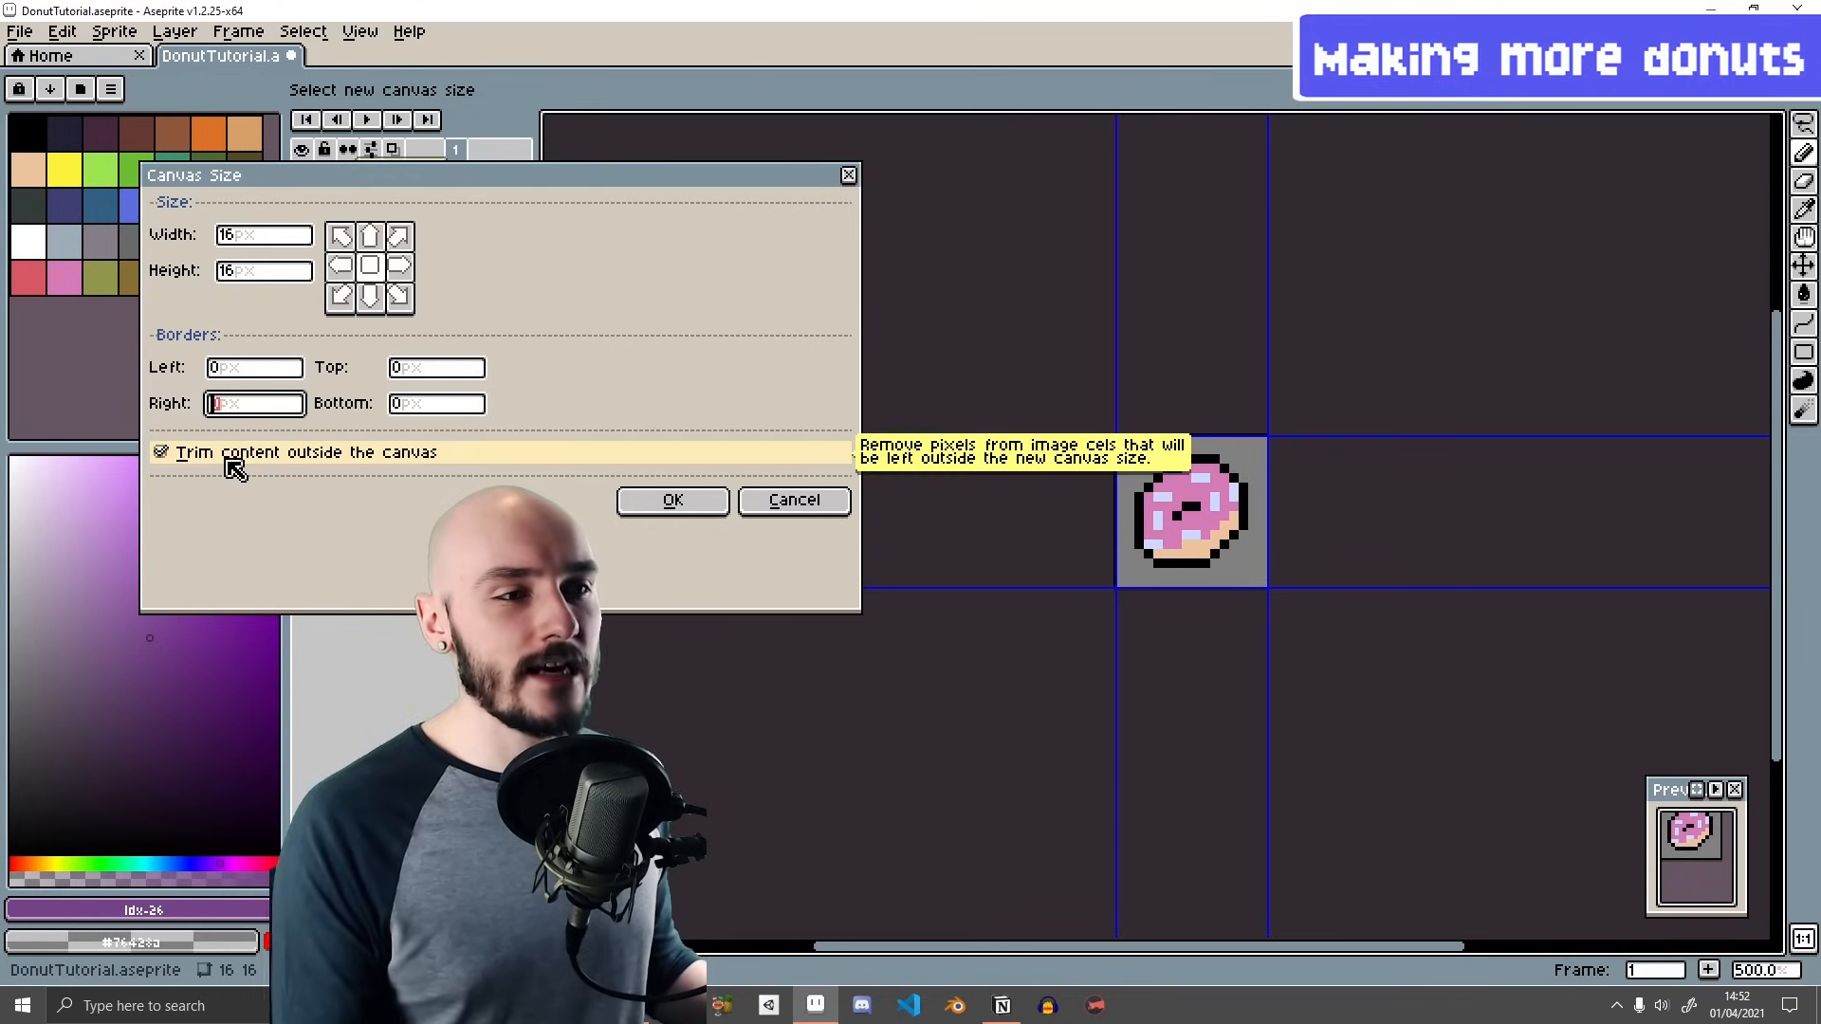
- Turn off trimming of outside content and extend the canvas by 16 px at the right border
click(232, 462)
click(244, 408)
text(16)
click(672, 501)
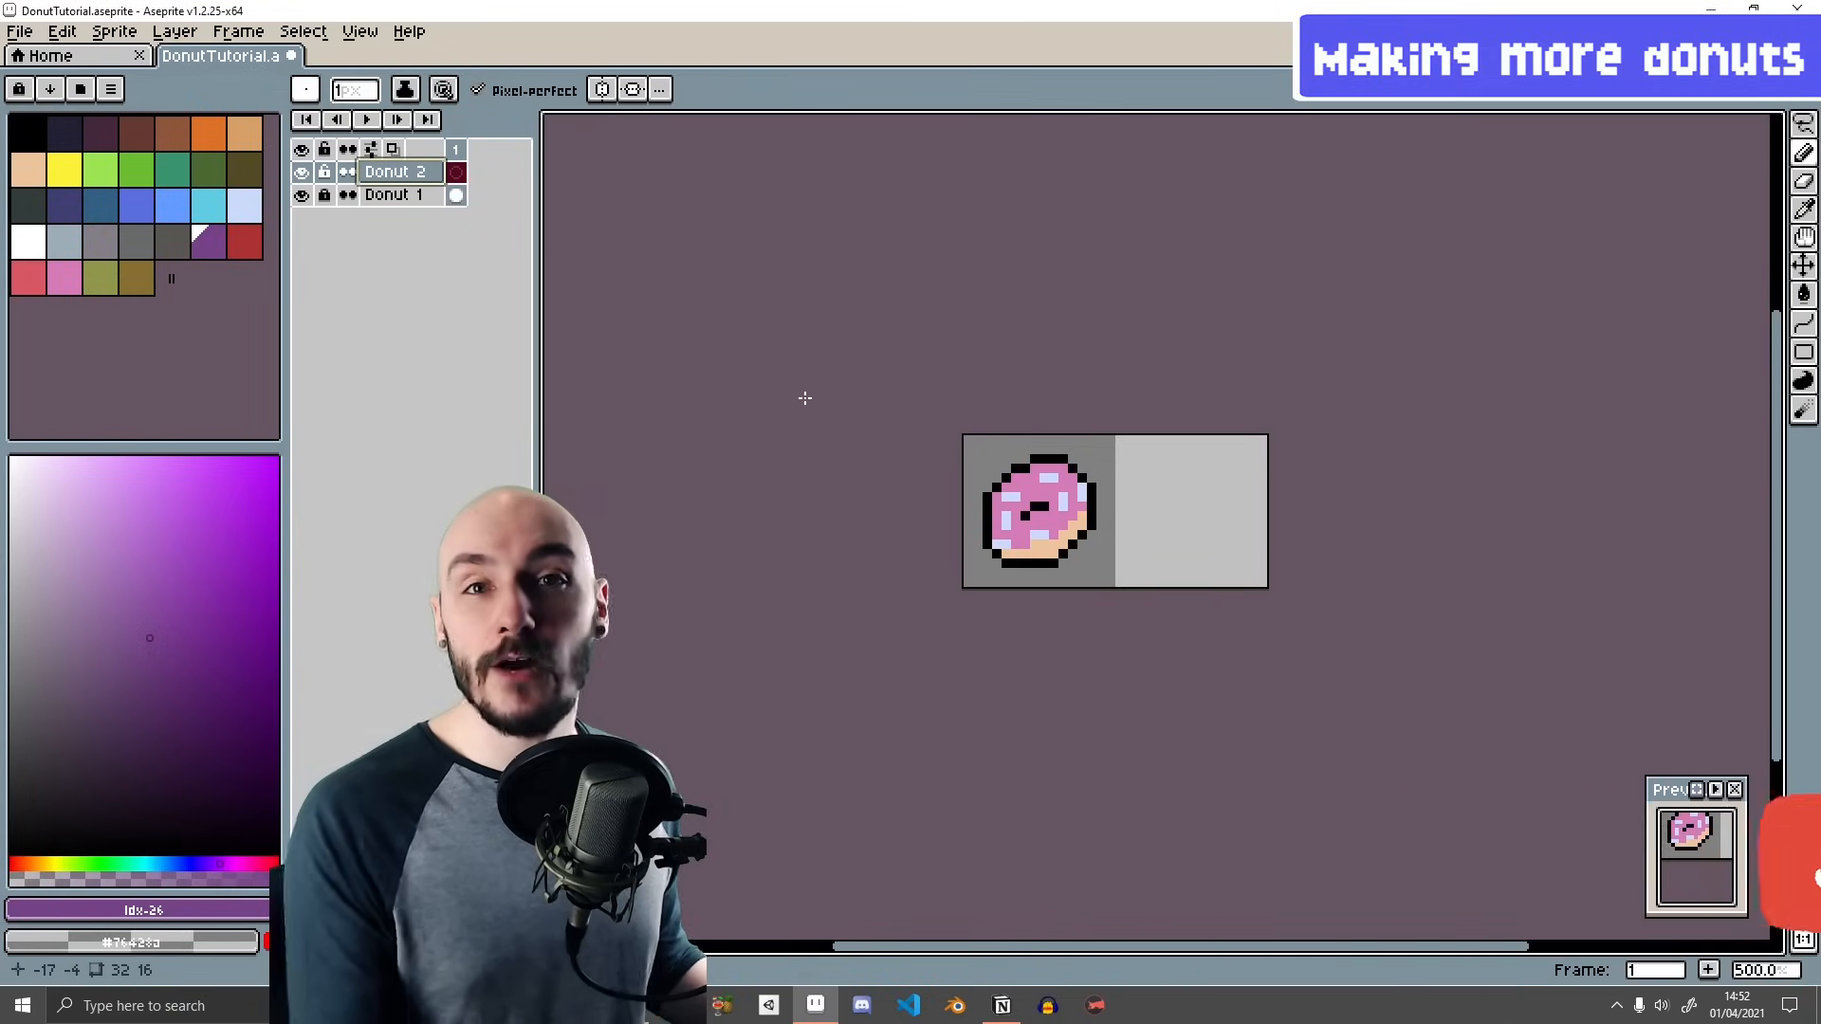
- Open the background preferences for the active document and apply a checked background size of 2x2
scroll(1062, 440, up, 2)
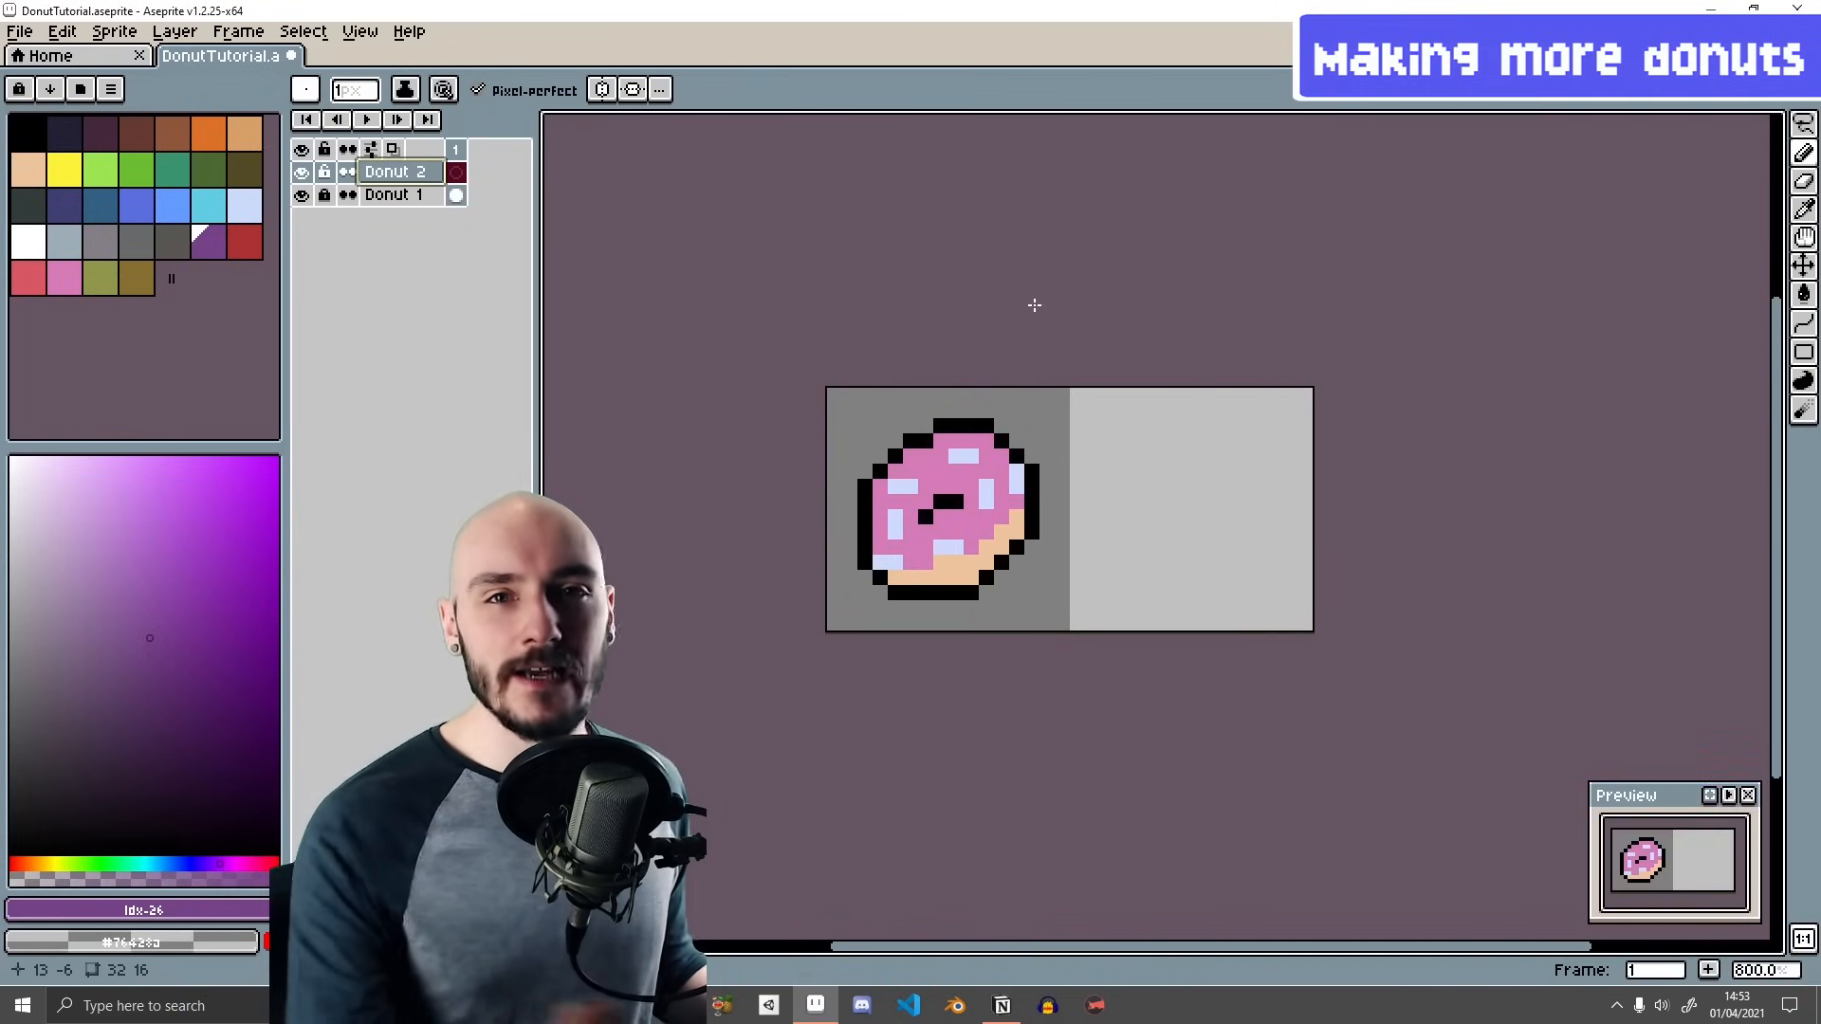
click(62, 31)
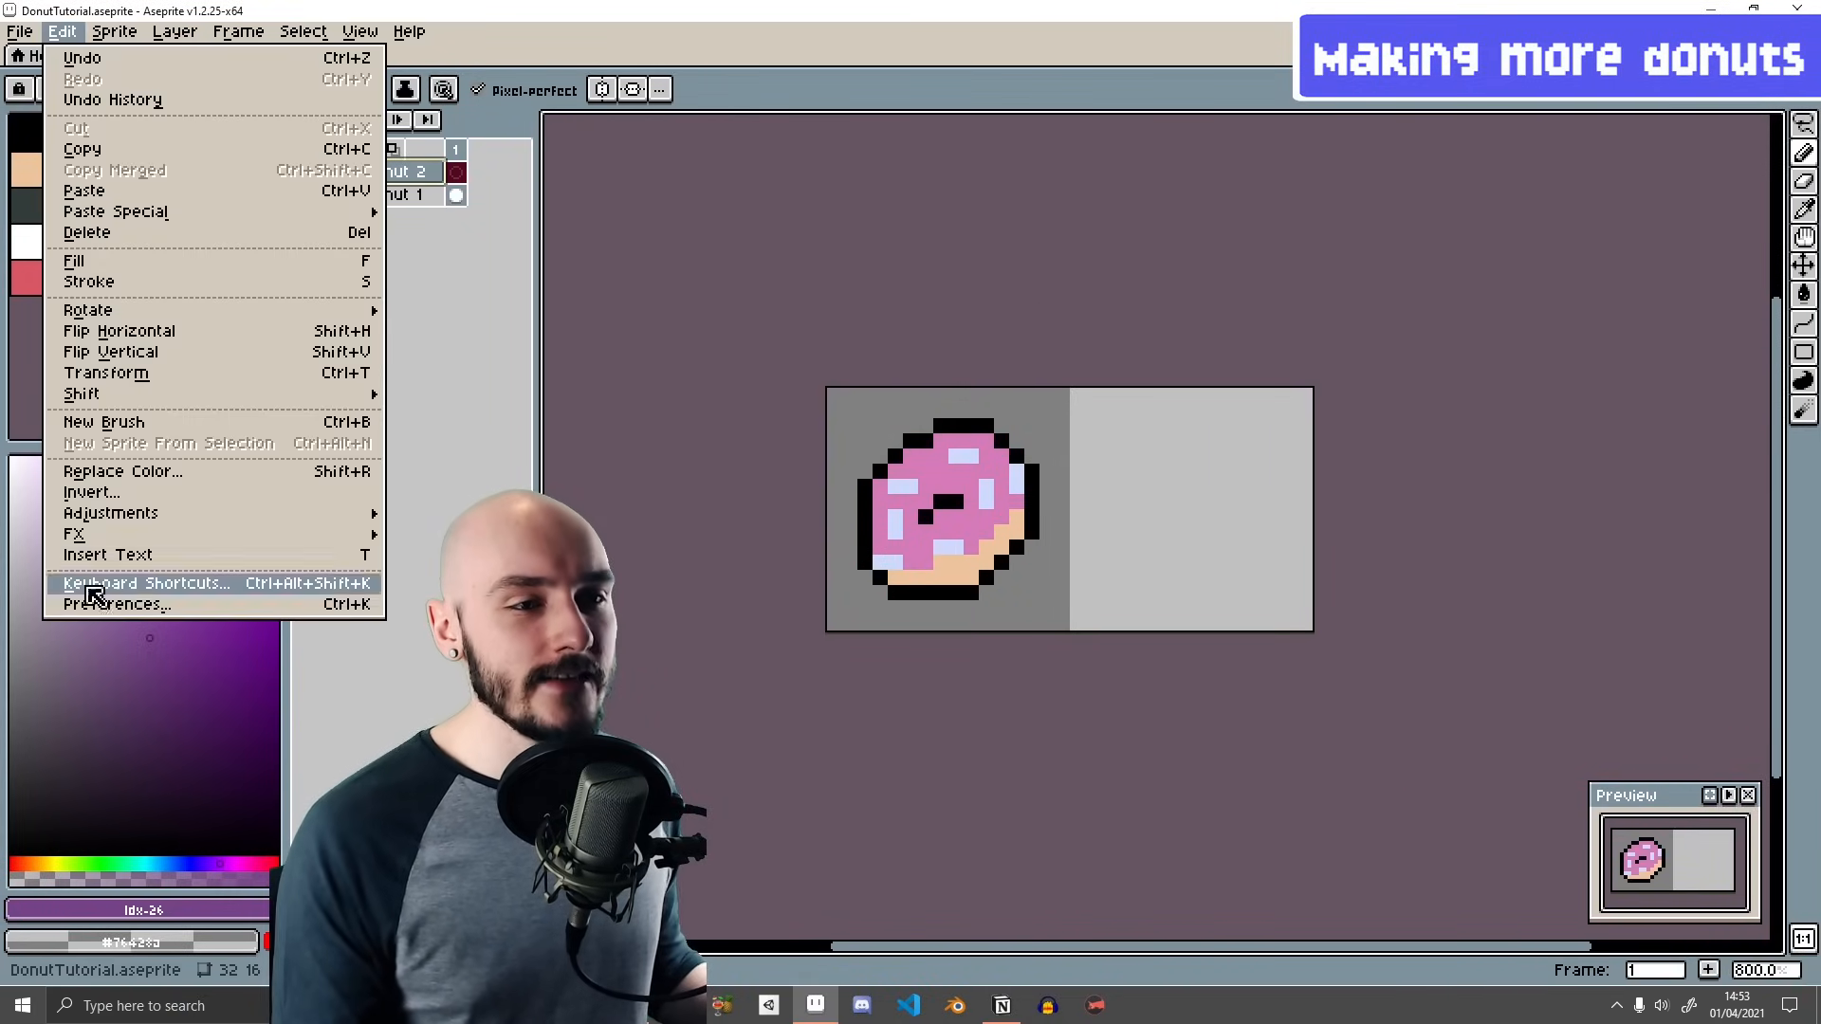
click(102, 605)
drag(651, 265, 1150, 132)
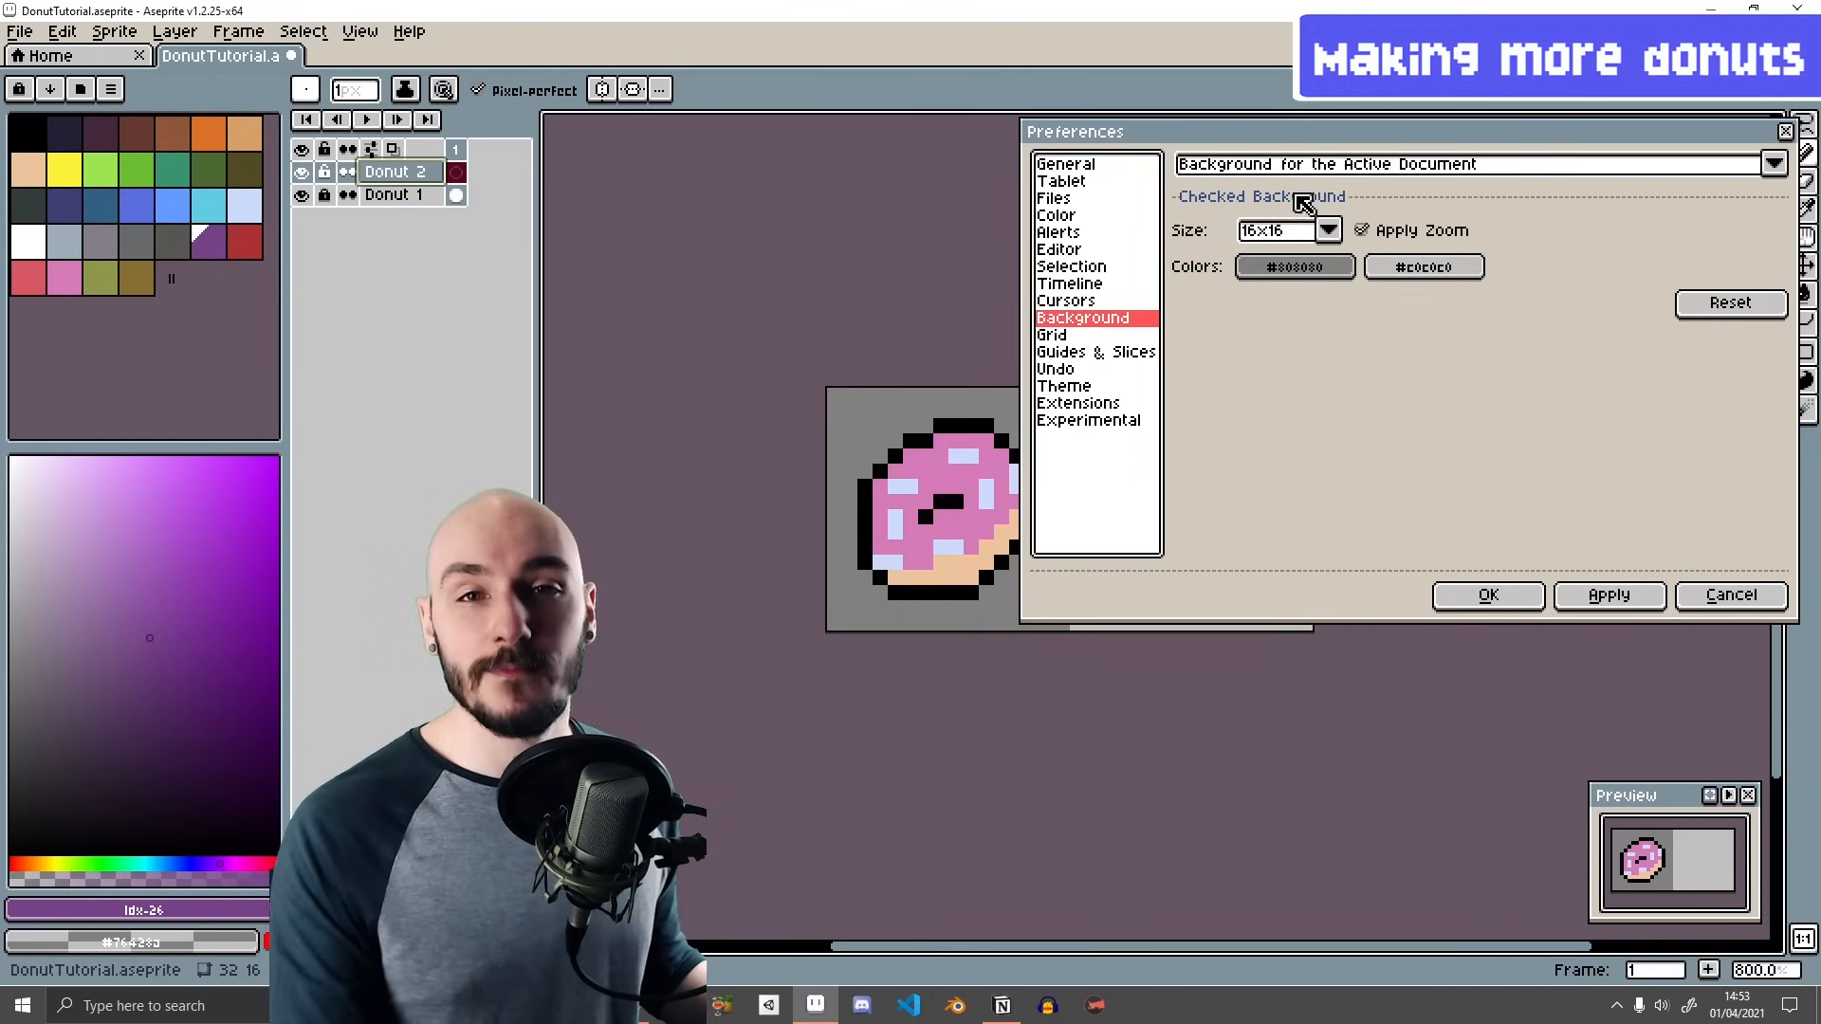
drag(1309, 123, 1493, 114)
click(1491, 221)
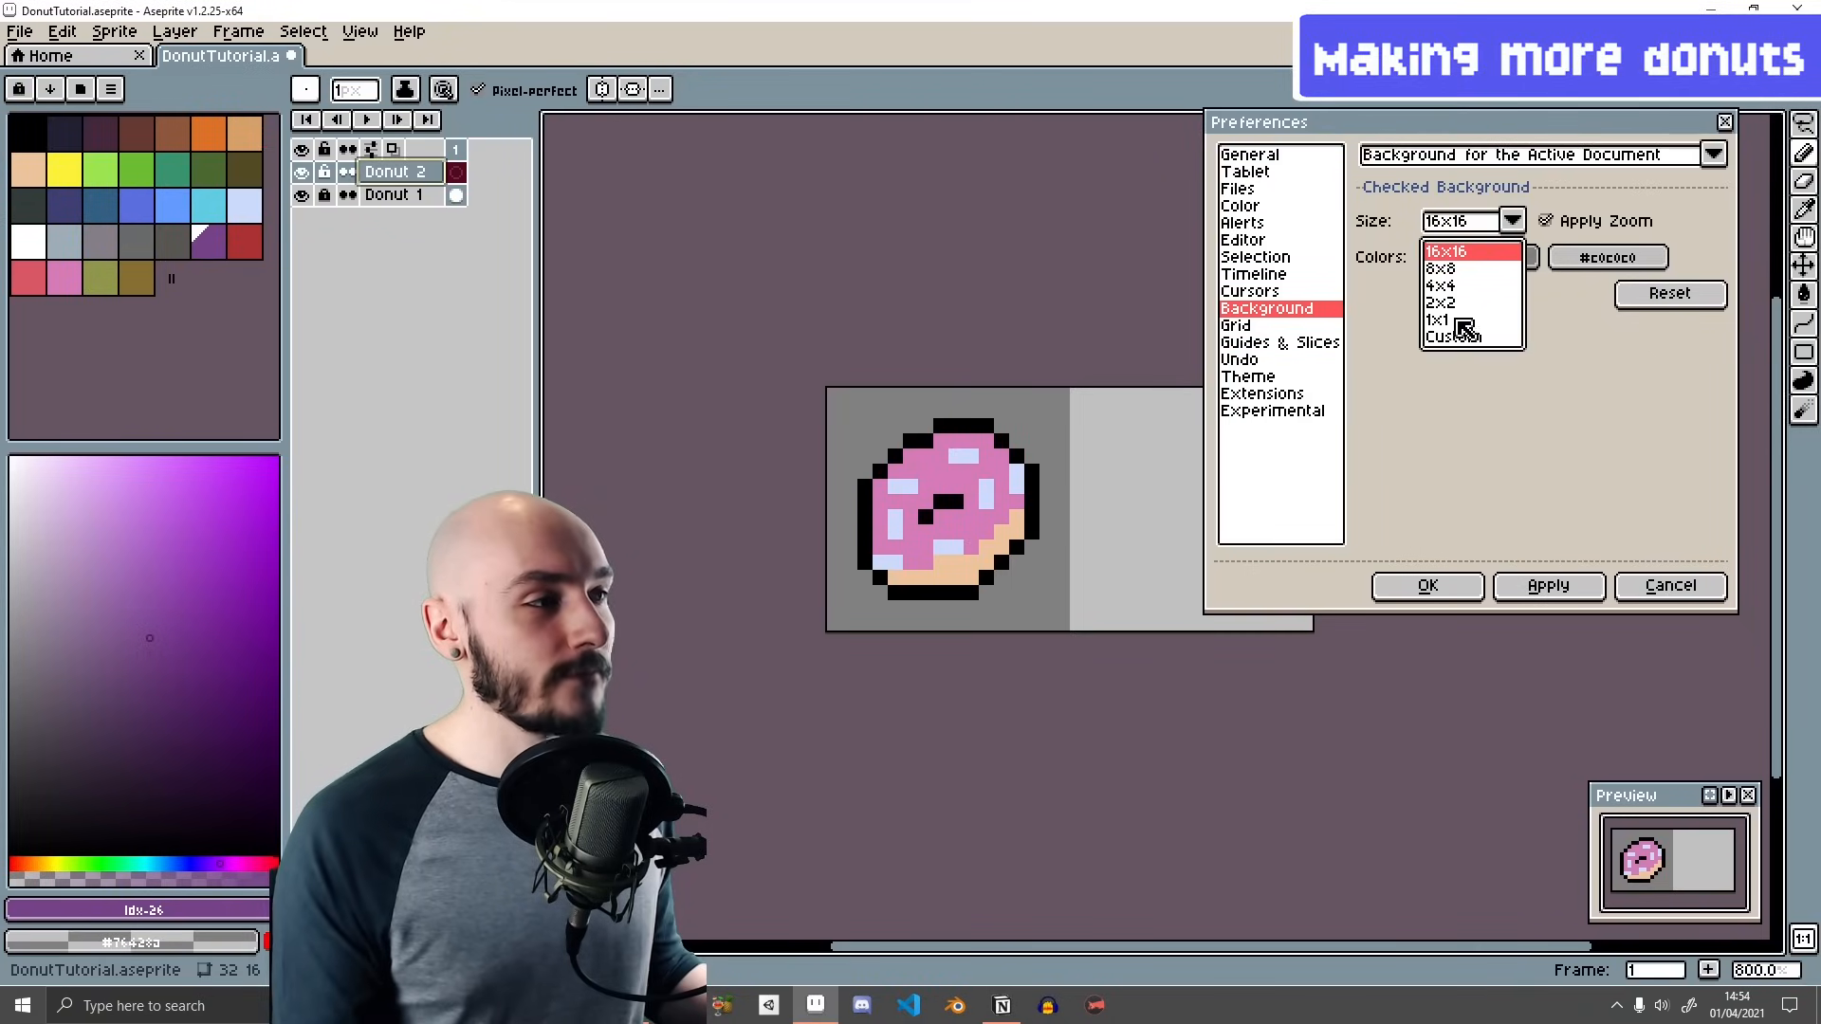
click(1460, 322)
click(1546, 584)
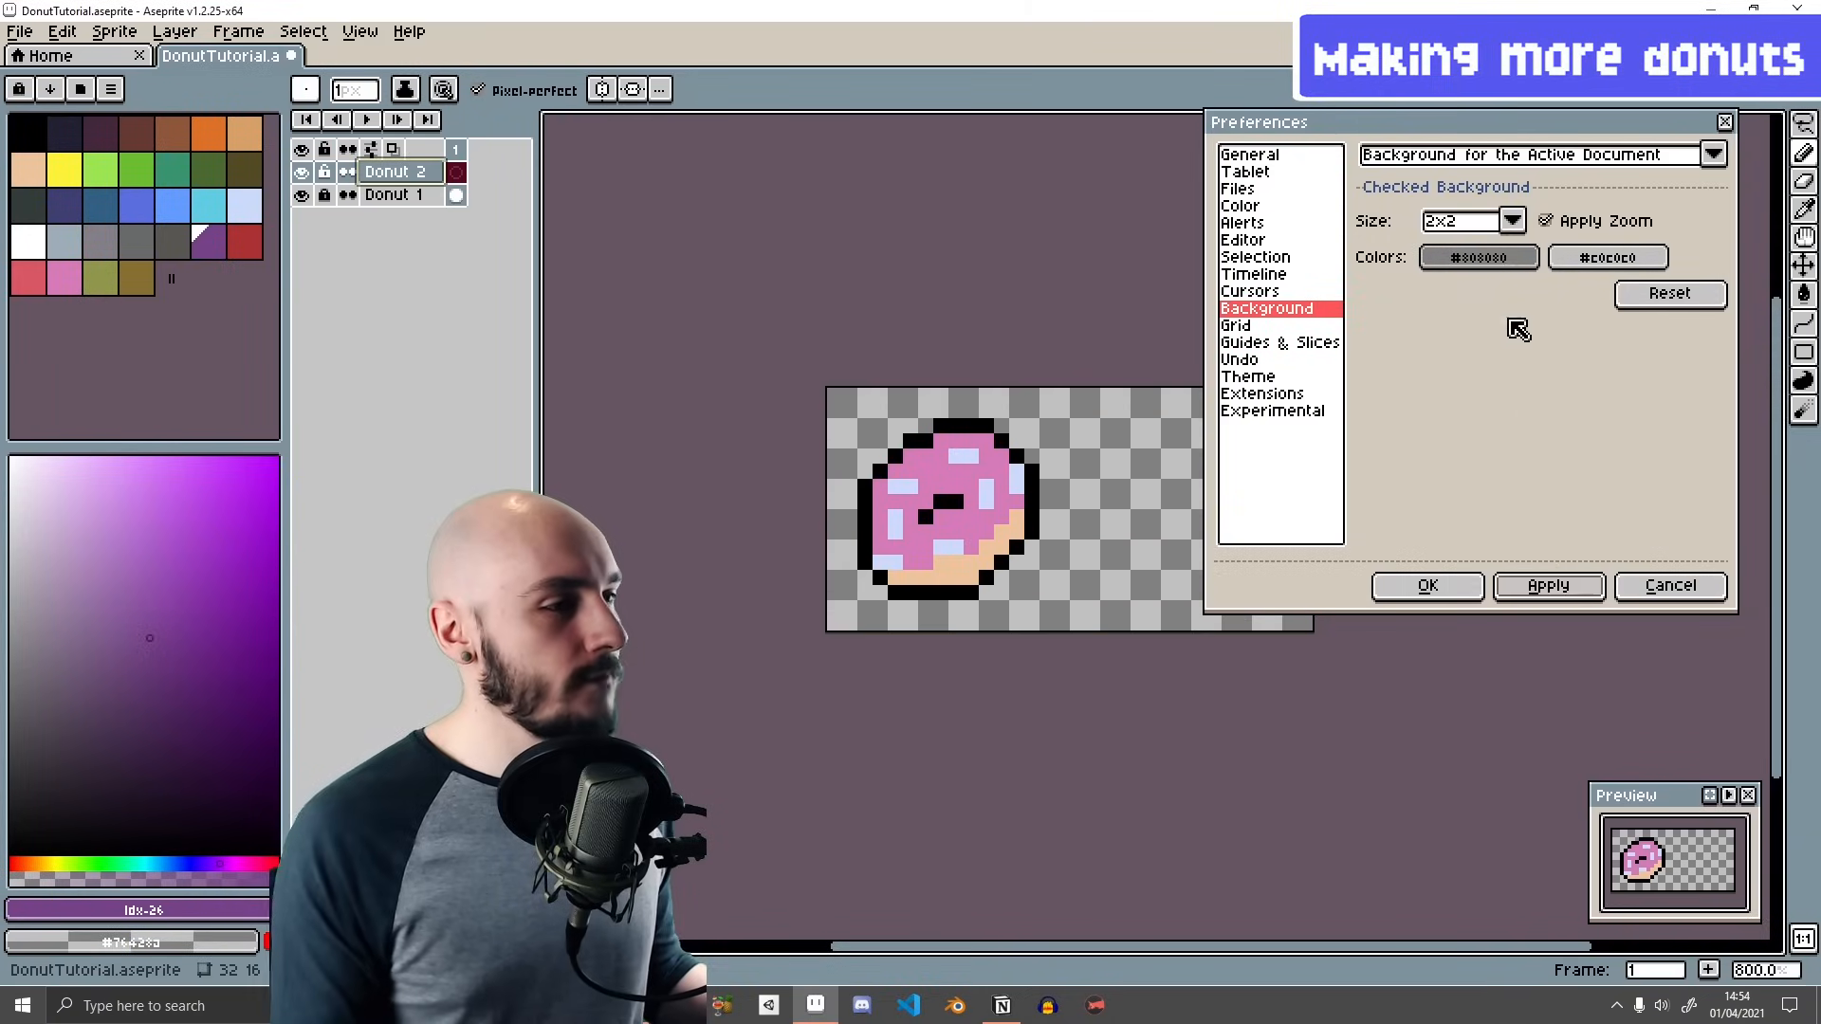
- Apply the checked background sizes 4x4 and 8x8 in turn, and restore 16x16 before closing the preferences
click(1512, 221)
click(1480, 285)
click(1542, 586)
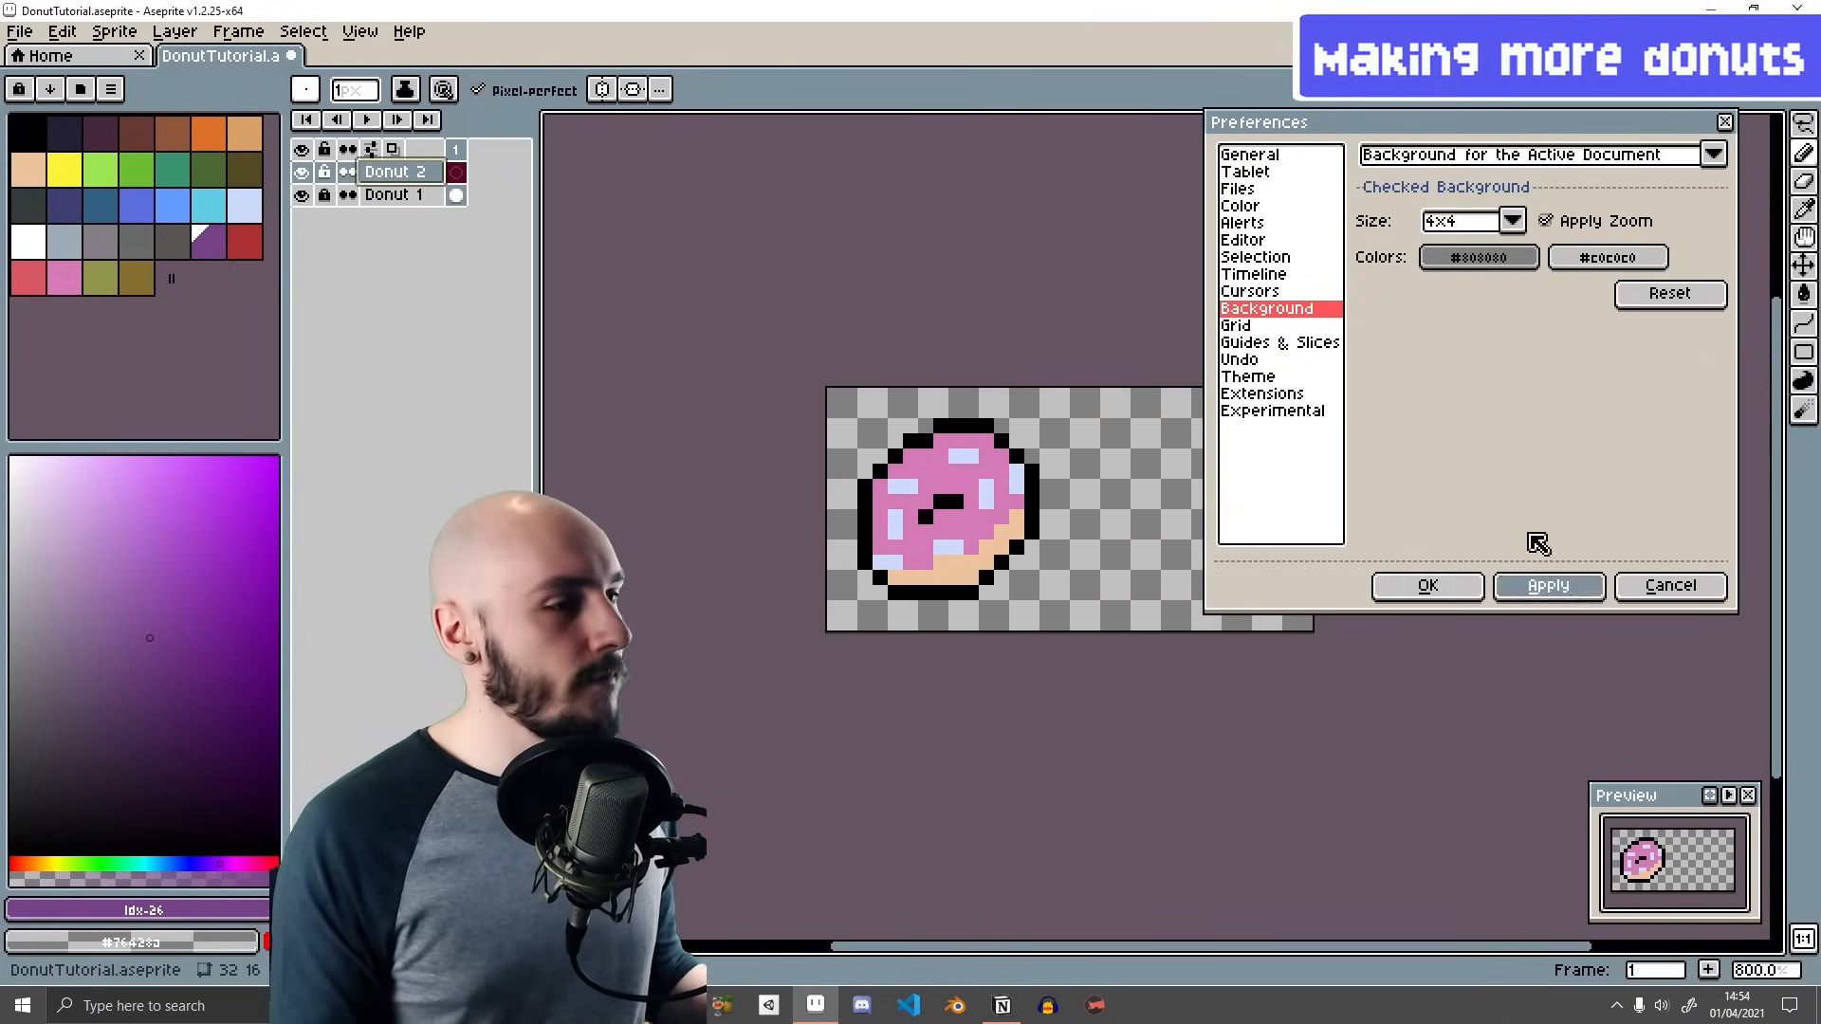
click(1512, 221)
click(1485, 271)
click(1542, 585)
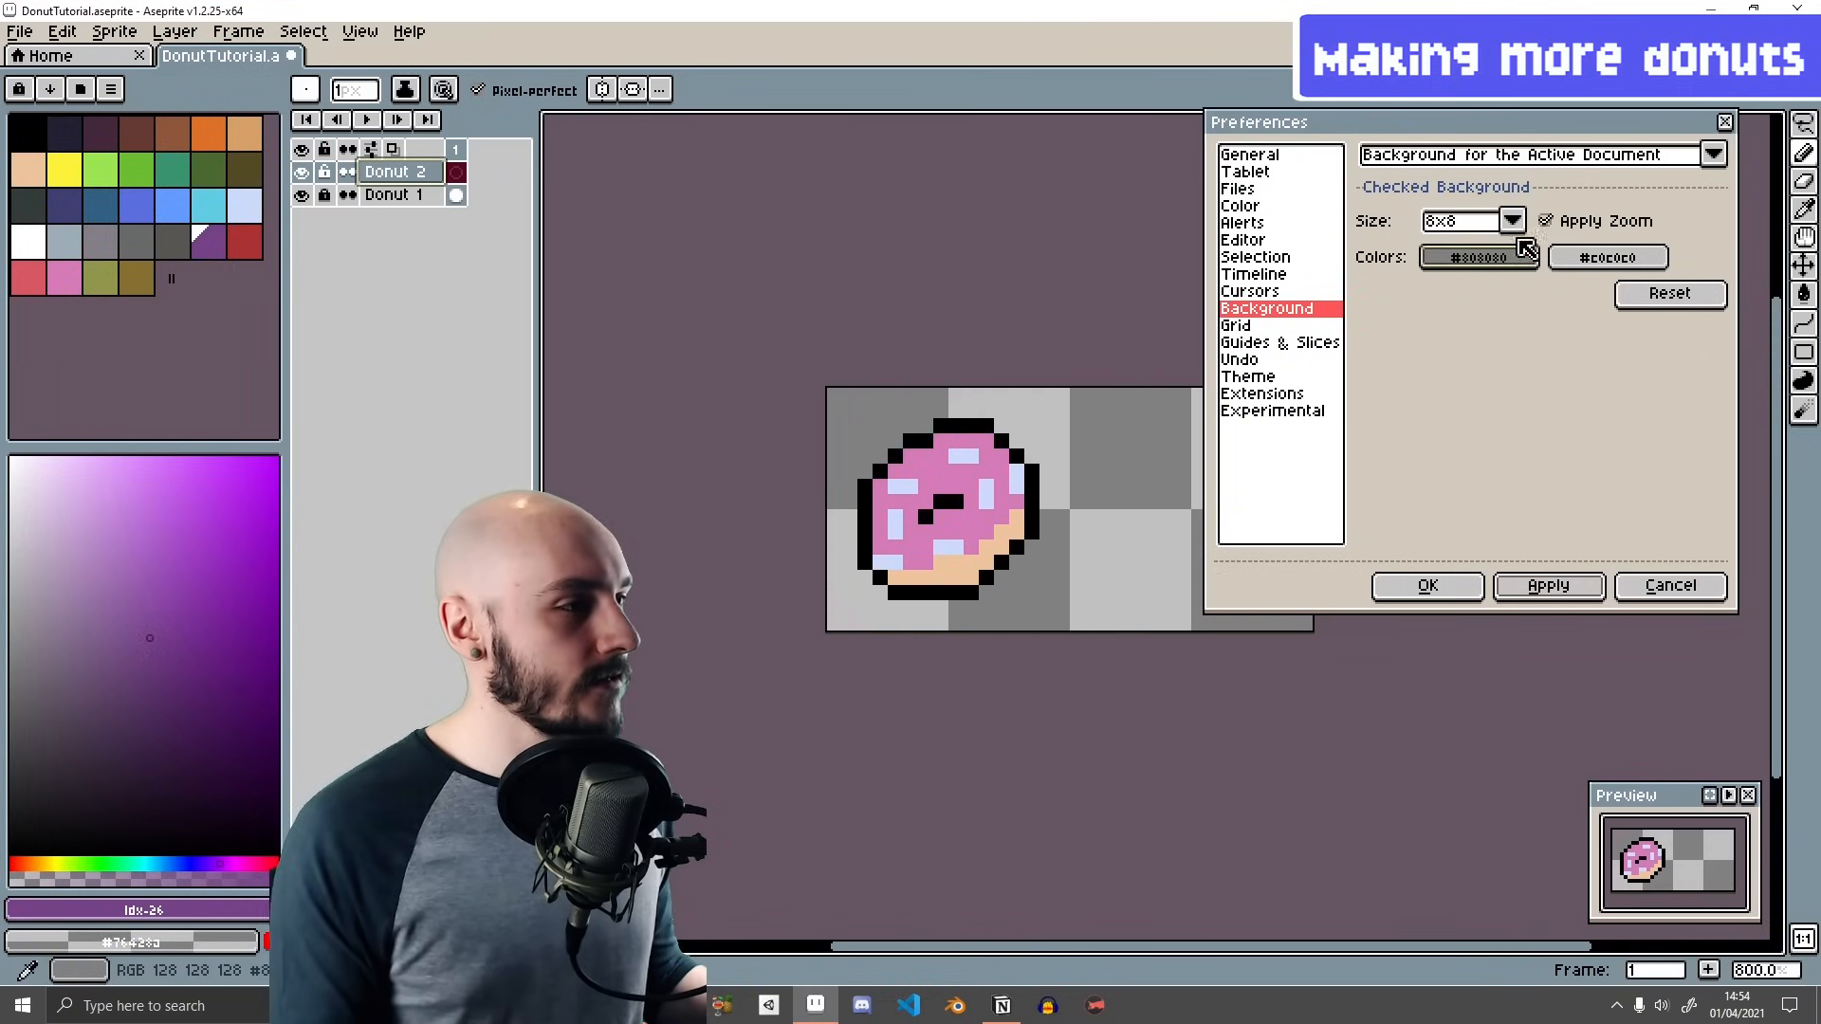
click(1512, 221)
click(1480, 239)
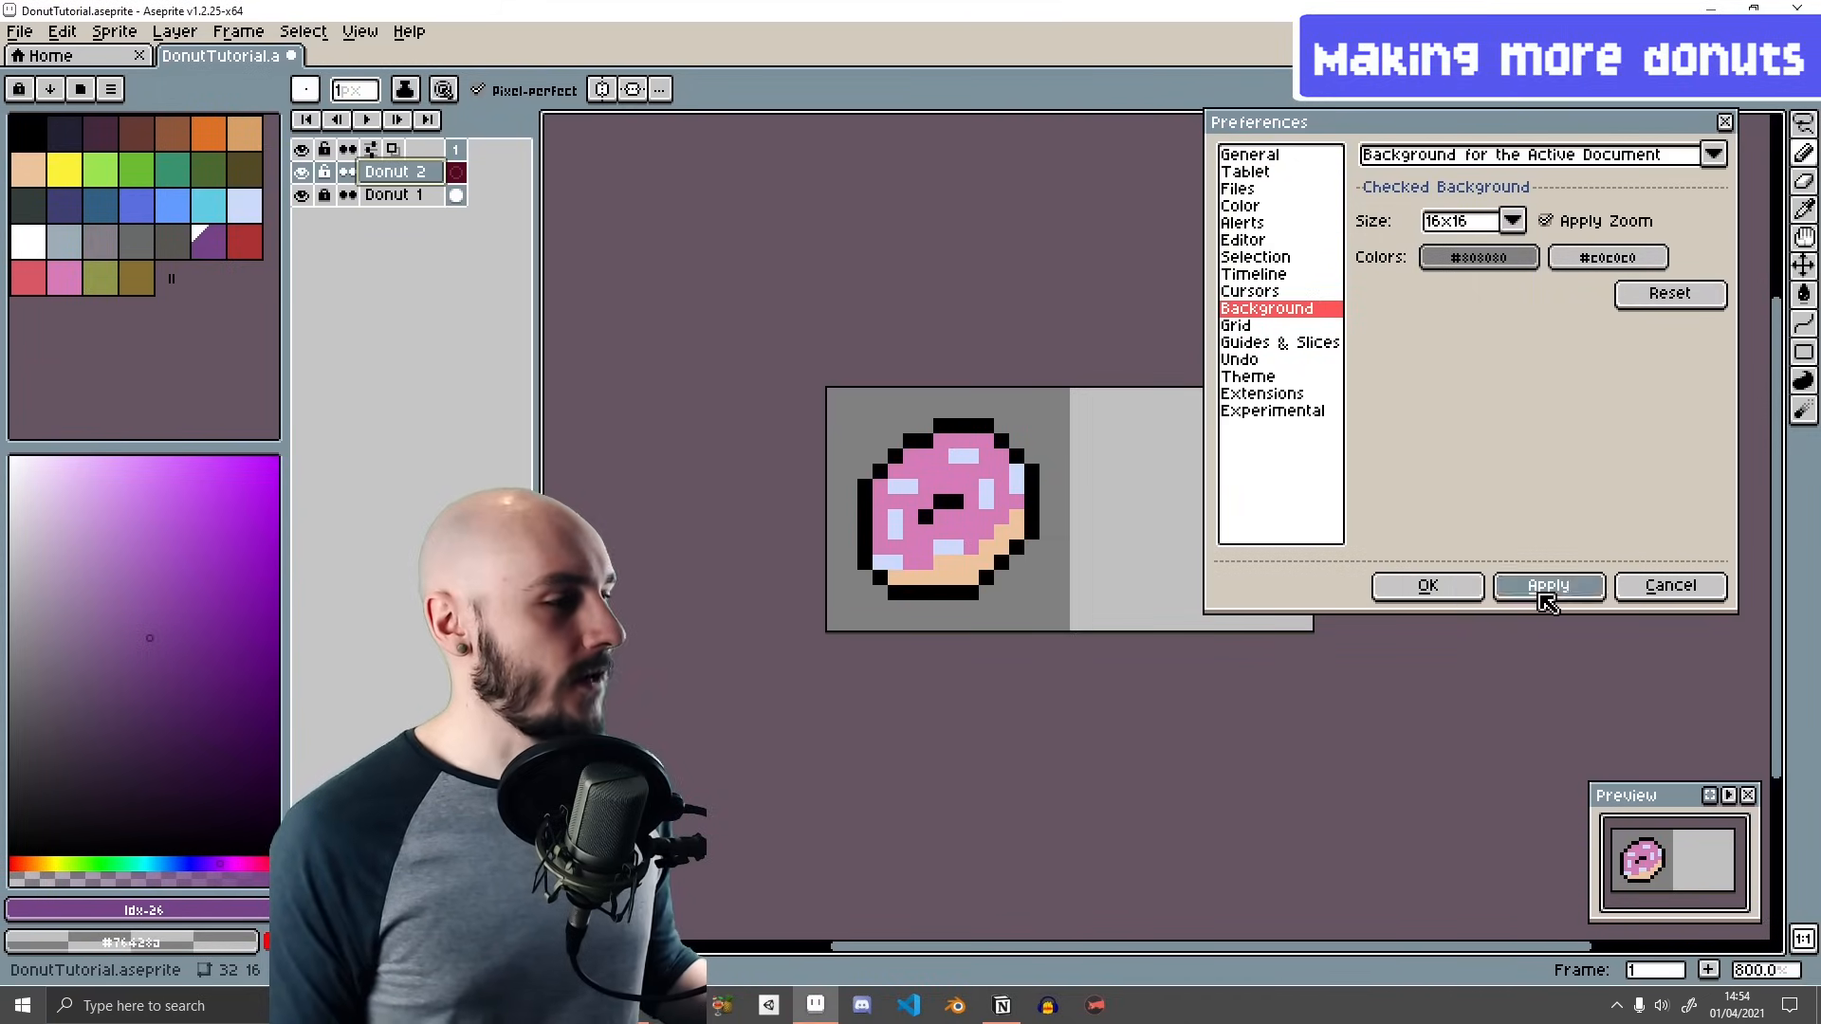
click(1430, 584)
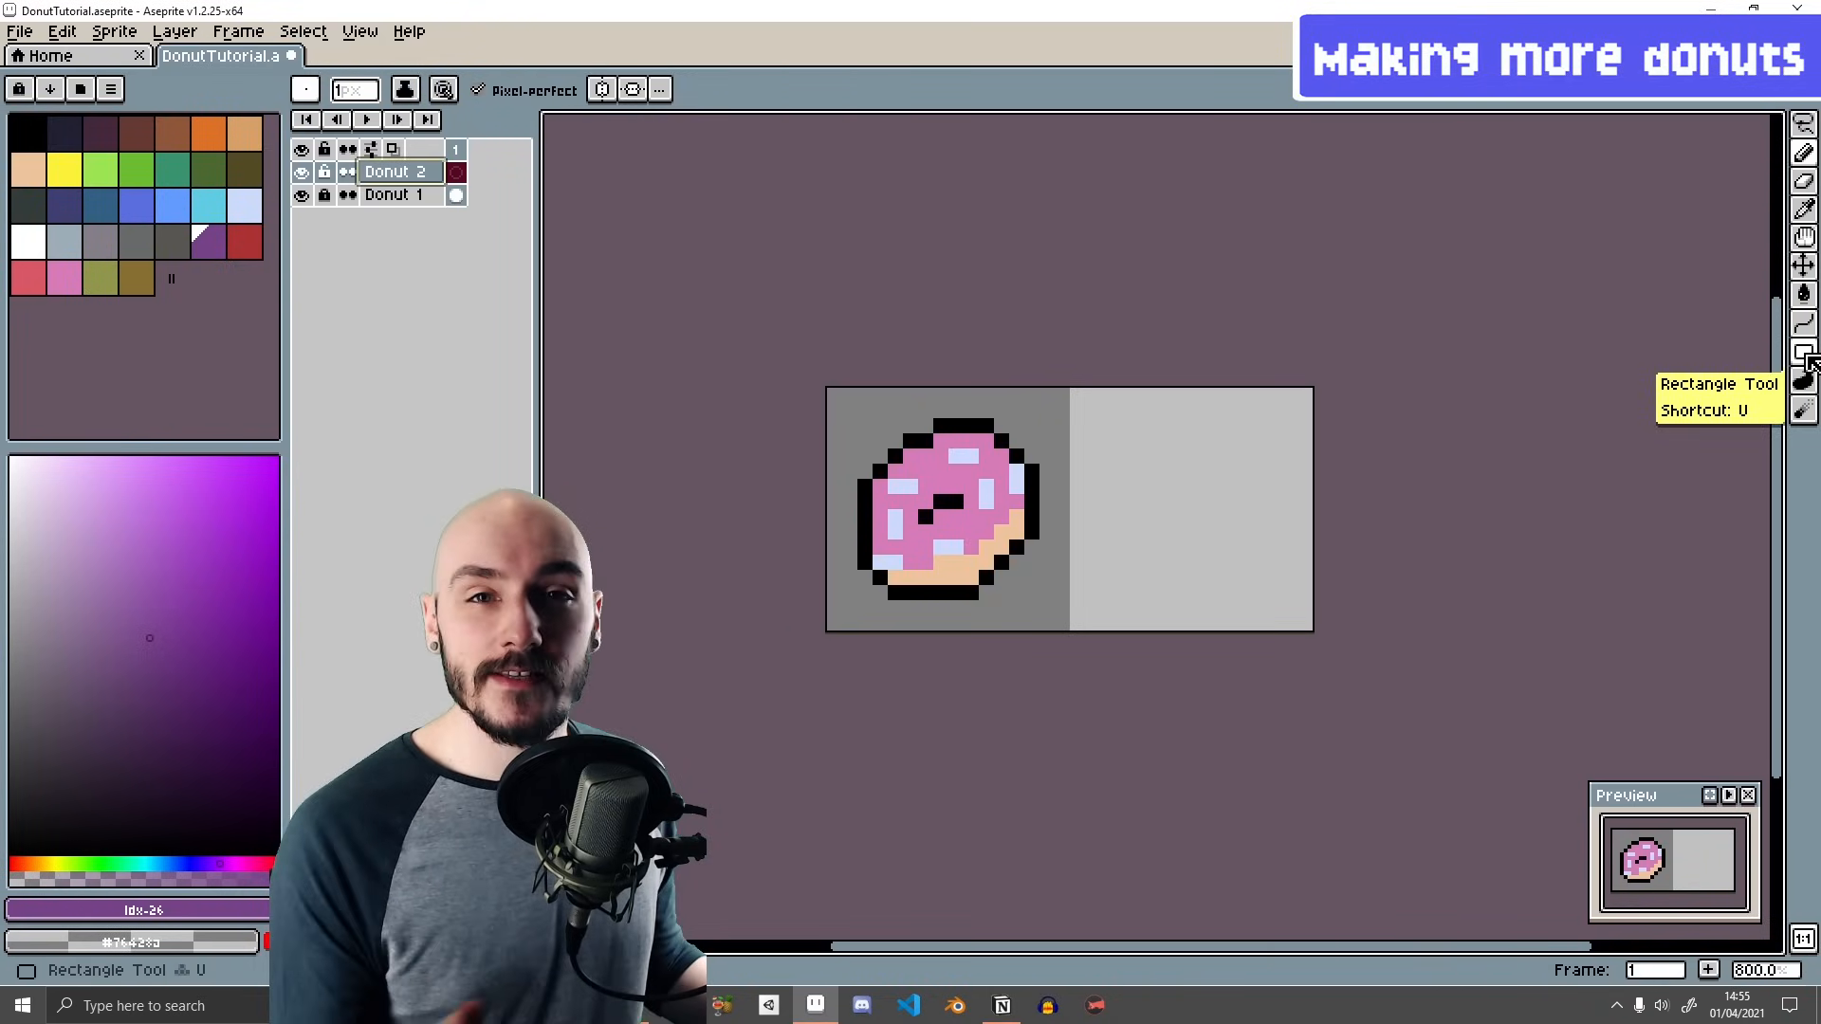
- Try a black ellipse outline in the empty second tile and undo it
drag(1092, 440, 1288, 600)
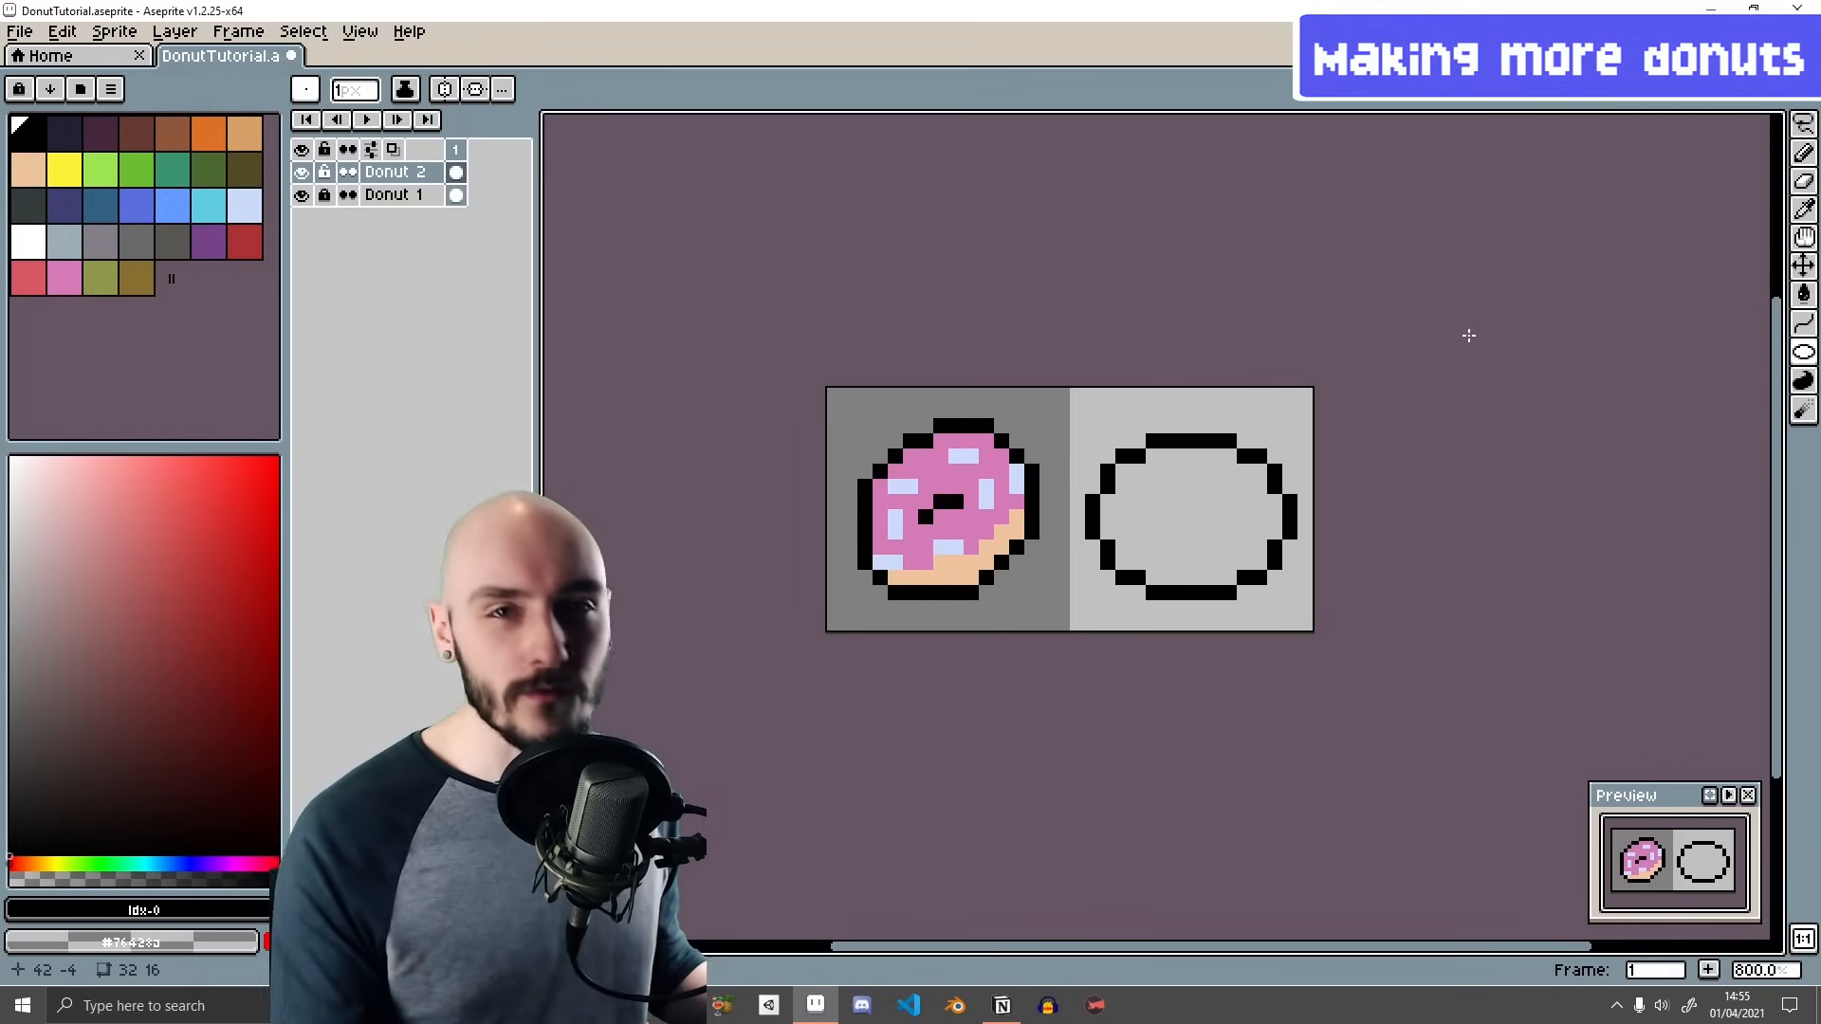
key(ctrl+z)
- Try drawing bent black lines in the empty second tile with the Curve tool
mouse_move(1803, 324)
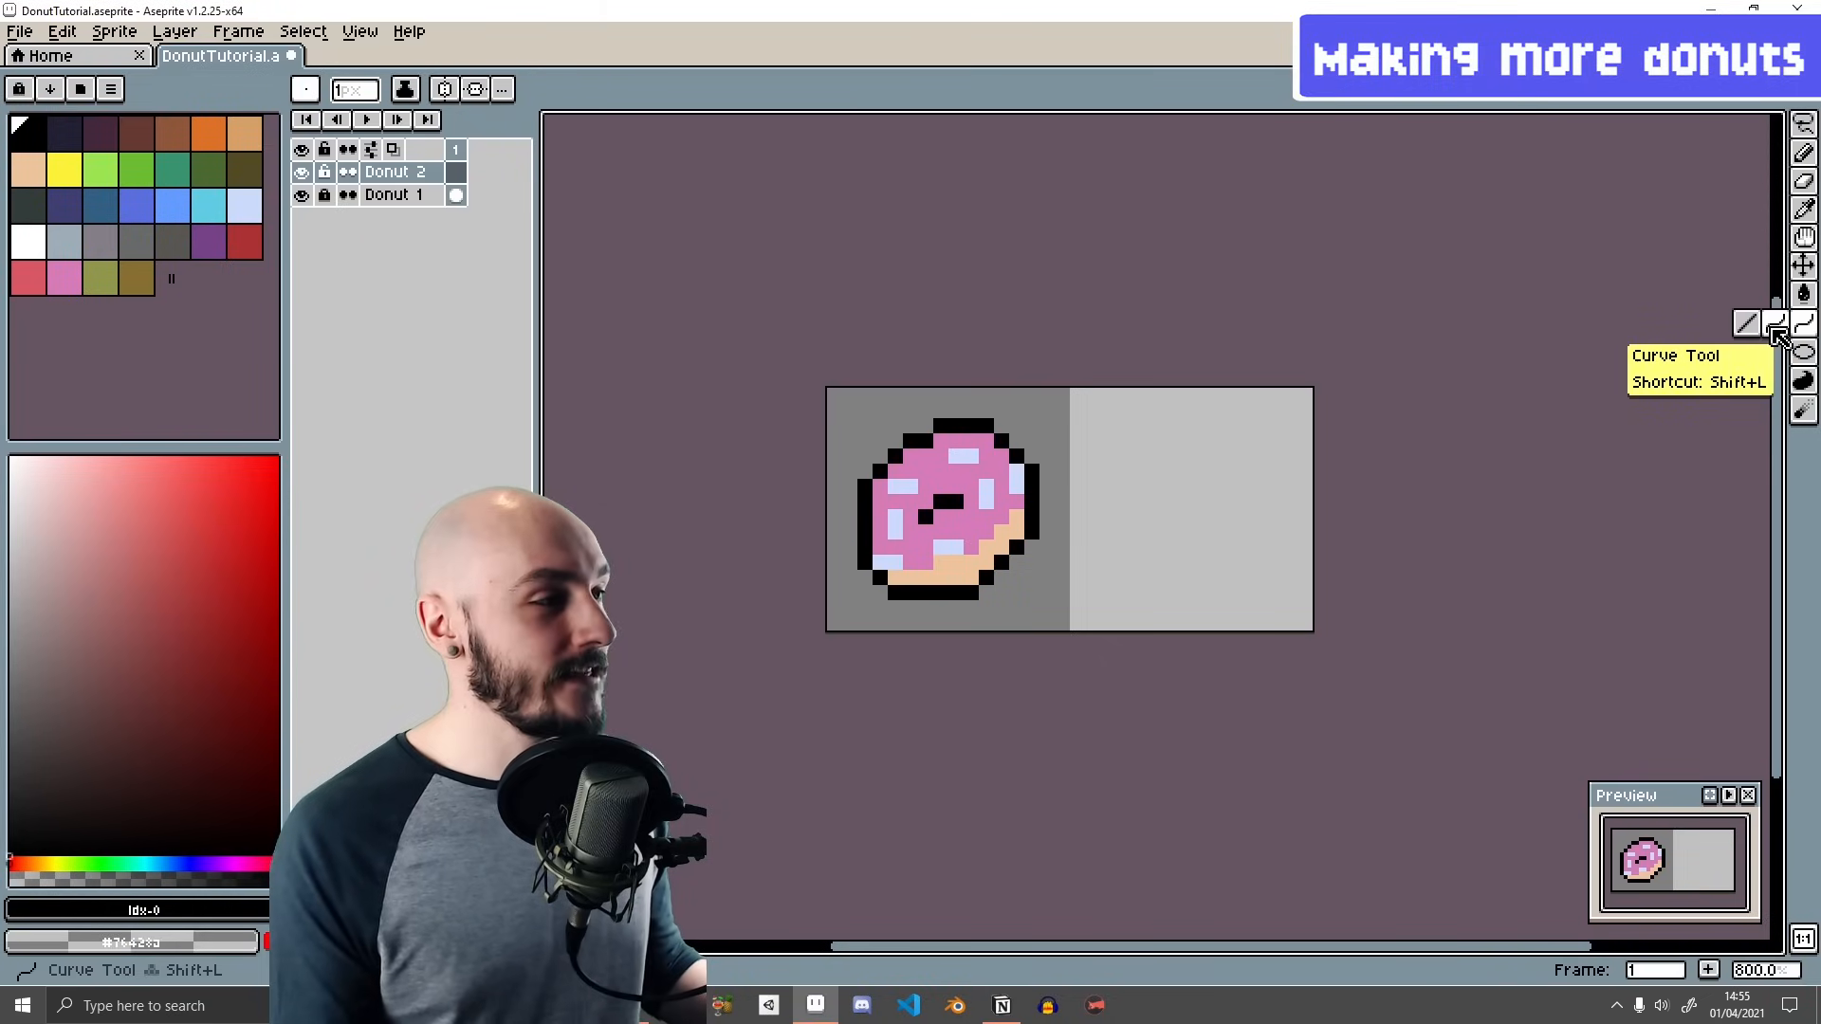
click(1782, 329)
drag(1094, 597, 1035, 465)
click(1060, 518)
drag(1106, 592, 1276, 430)
click(1272, 545)
click(1190, 605)
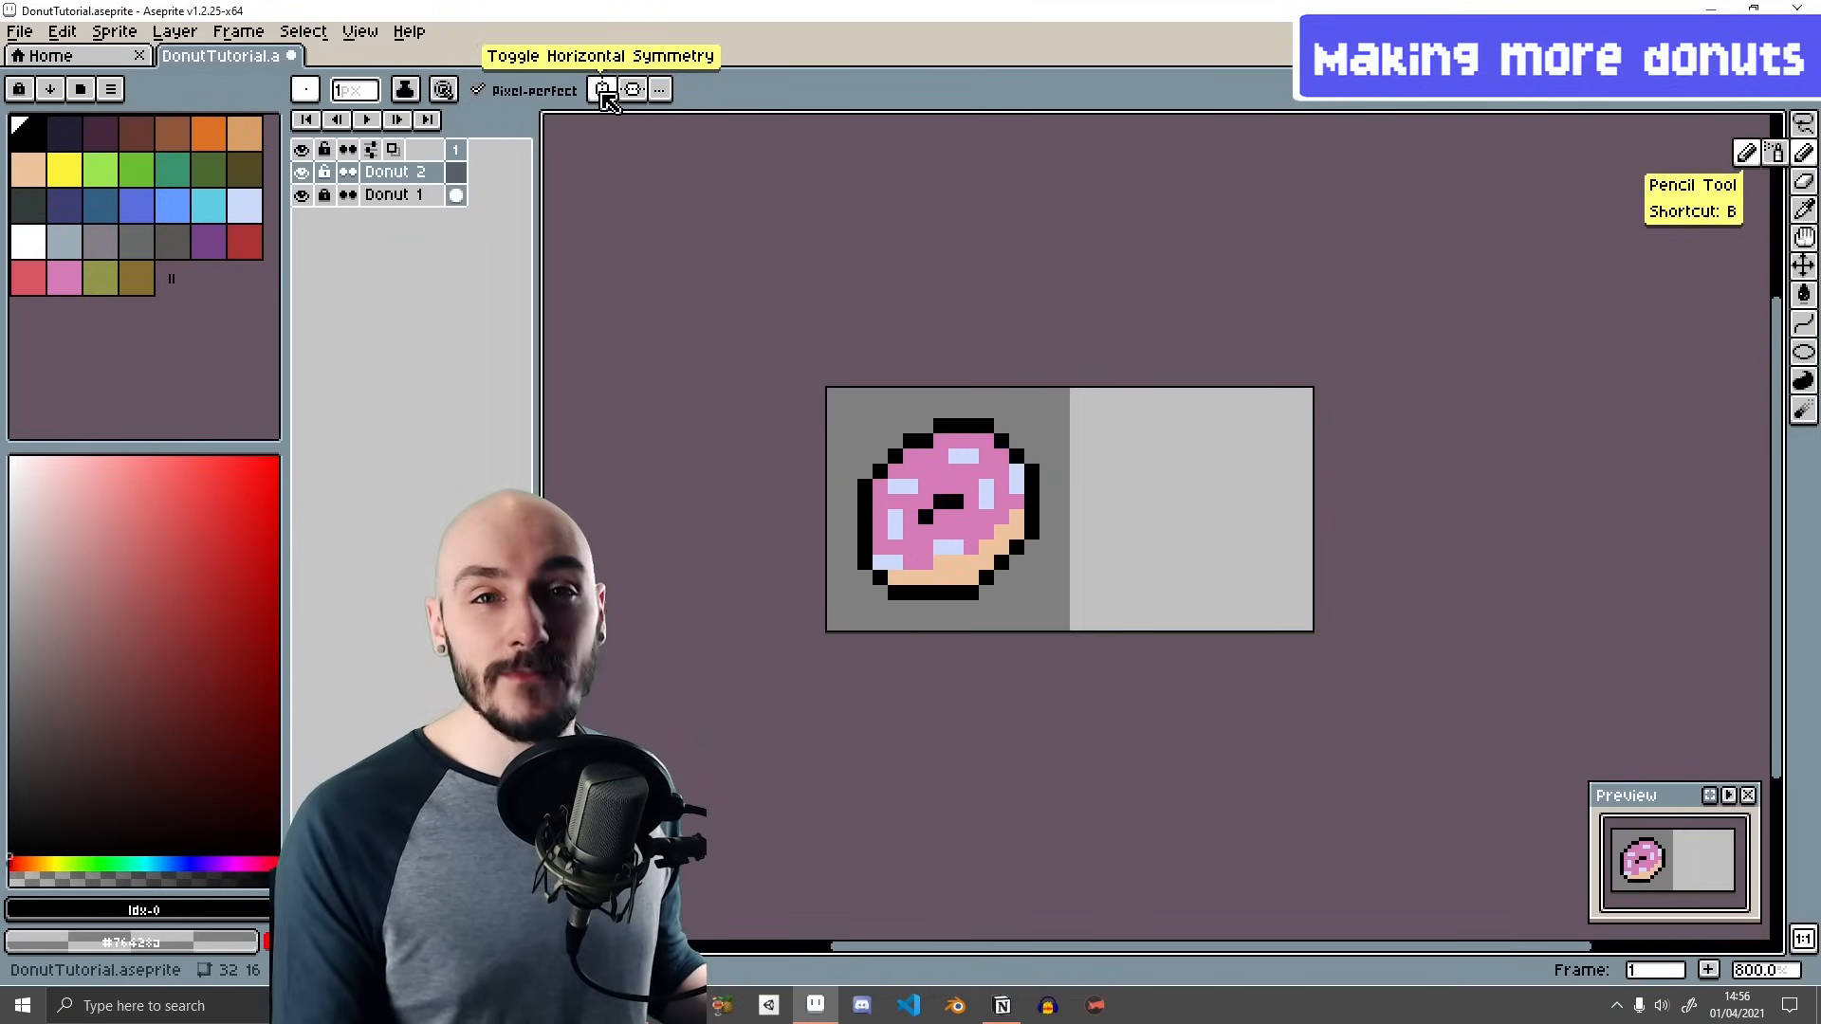
- Draw a black oval donut outline and centre hole using horizontal and vertical symmetry with the axes centred on the second tile
click(601, 95)
click(632, 89)
mouse_move(949, 386)
mouse_down()
mouse_move(1185, 385)
mouse_move(1091, 509)
mouse_move(1177, 502)
mouse_up()
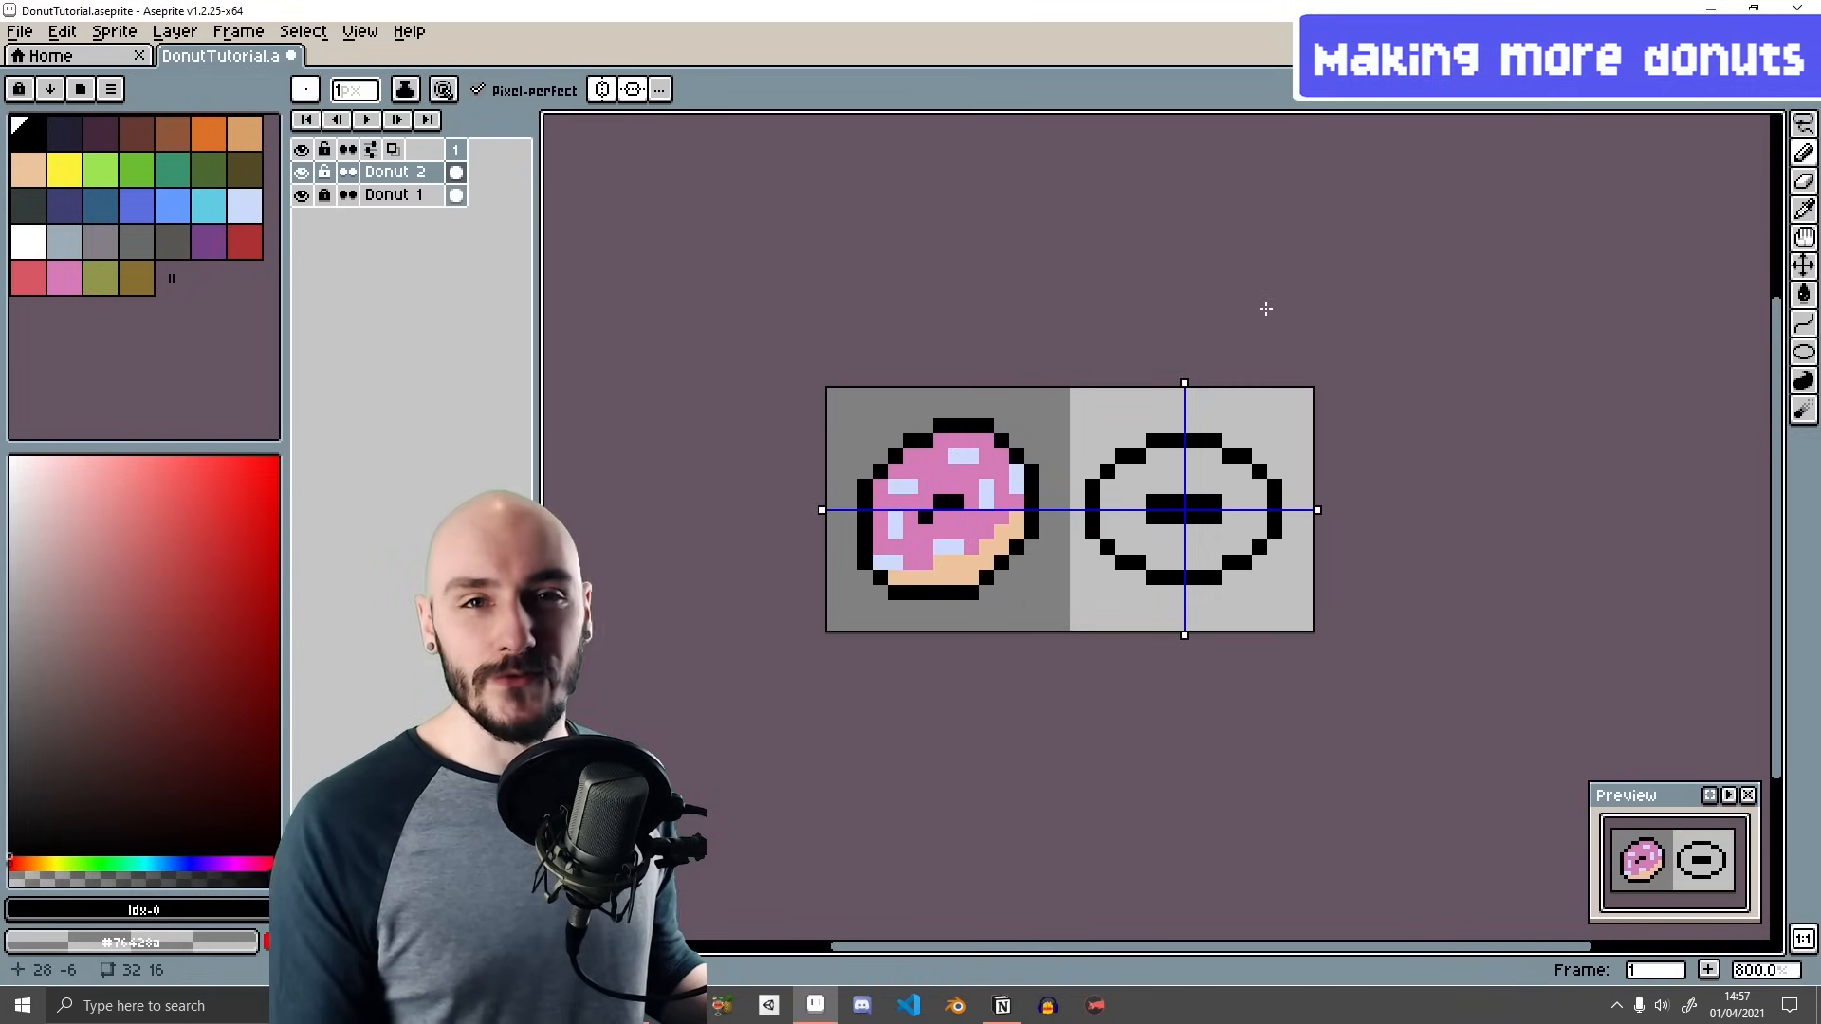
- Reset the symmetry axes to their default position and turn off both horizontal and vertical symmetry
click(663, 94)
click(707, 123)
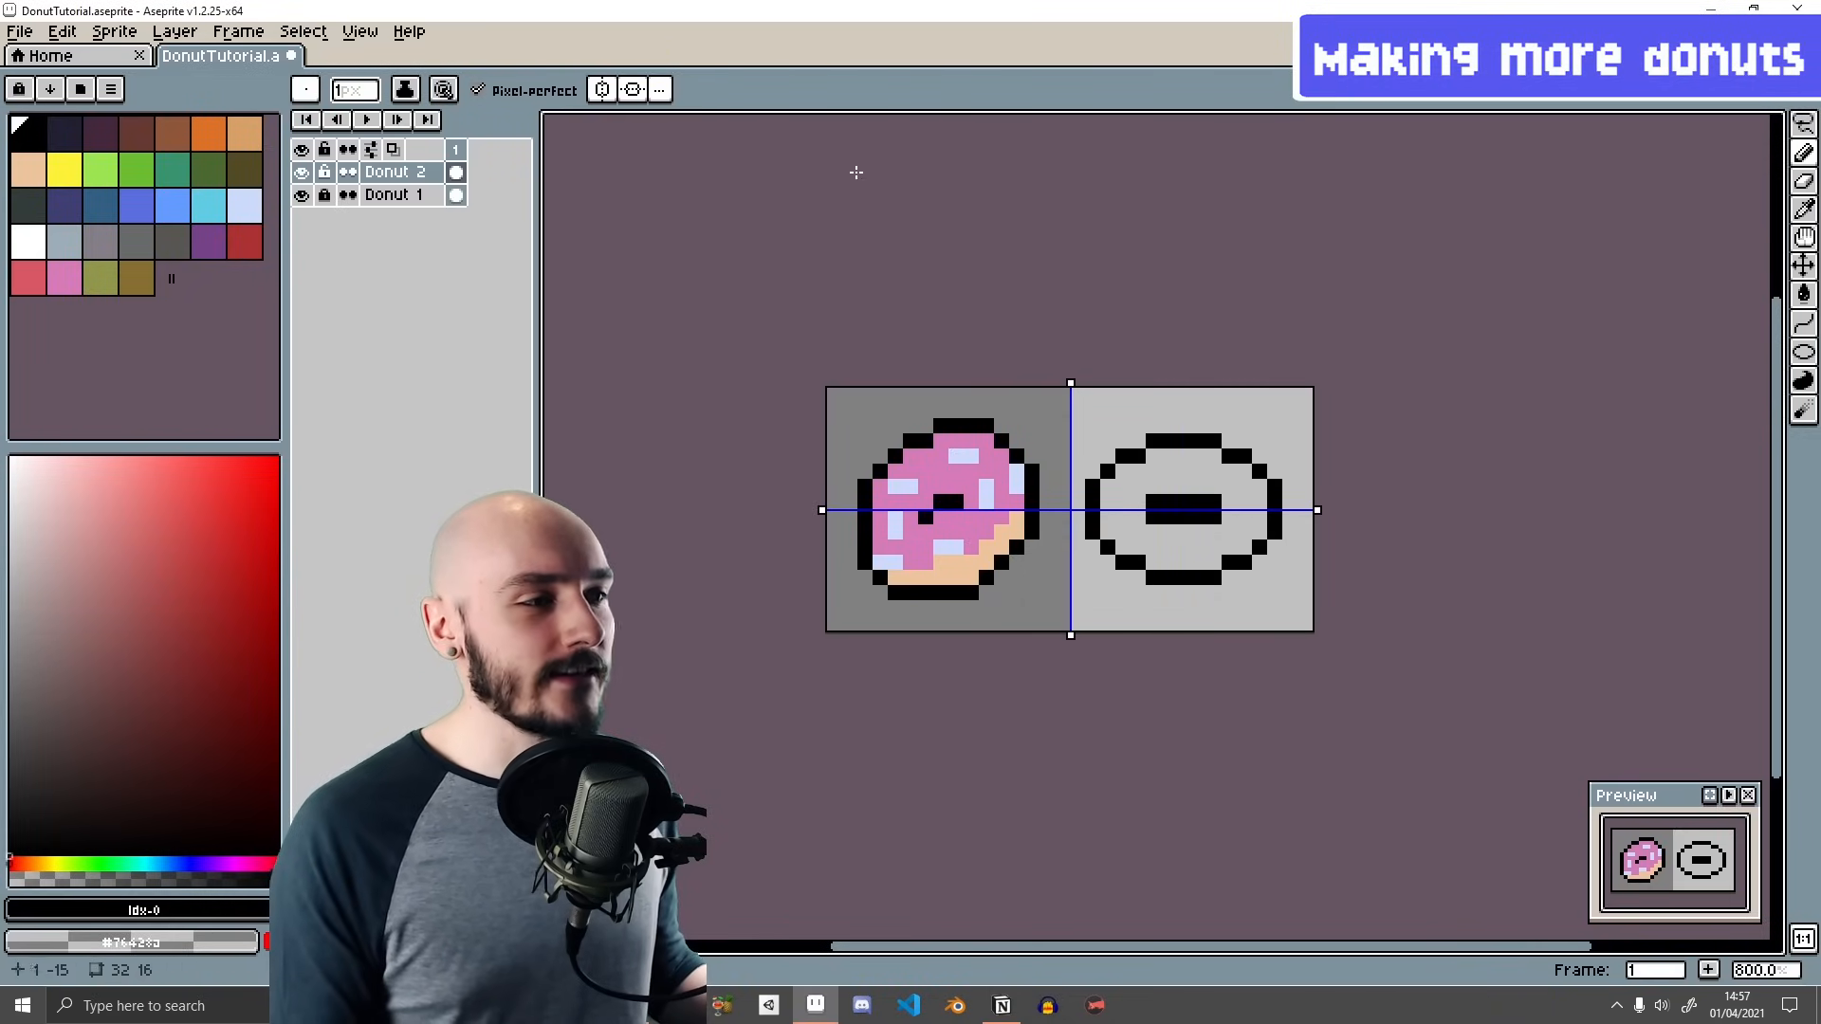
click(629, 90)
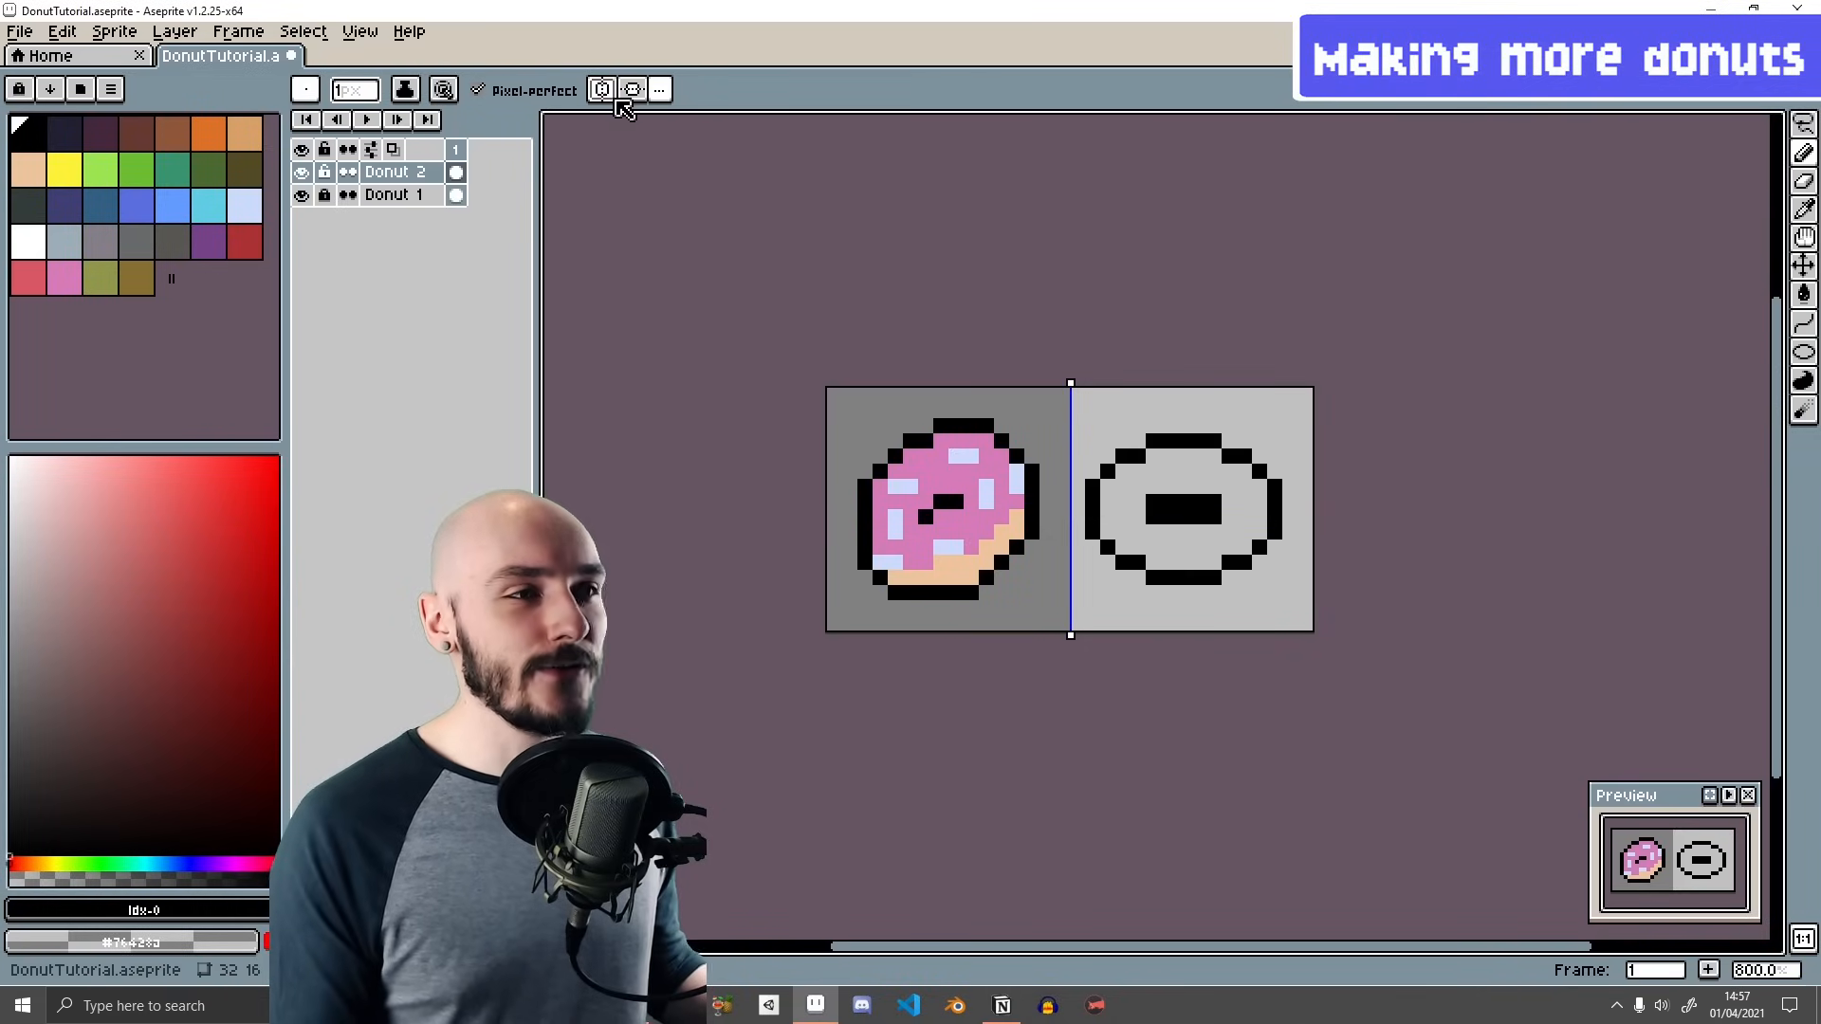
click(632, 90)
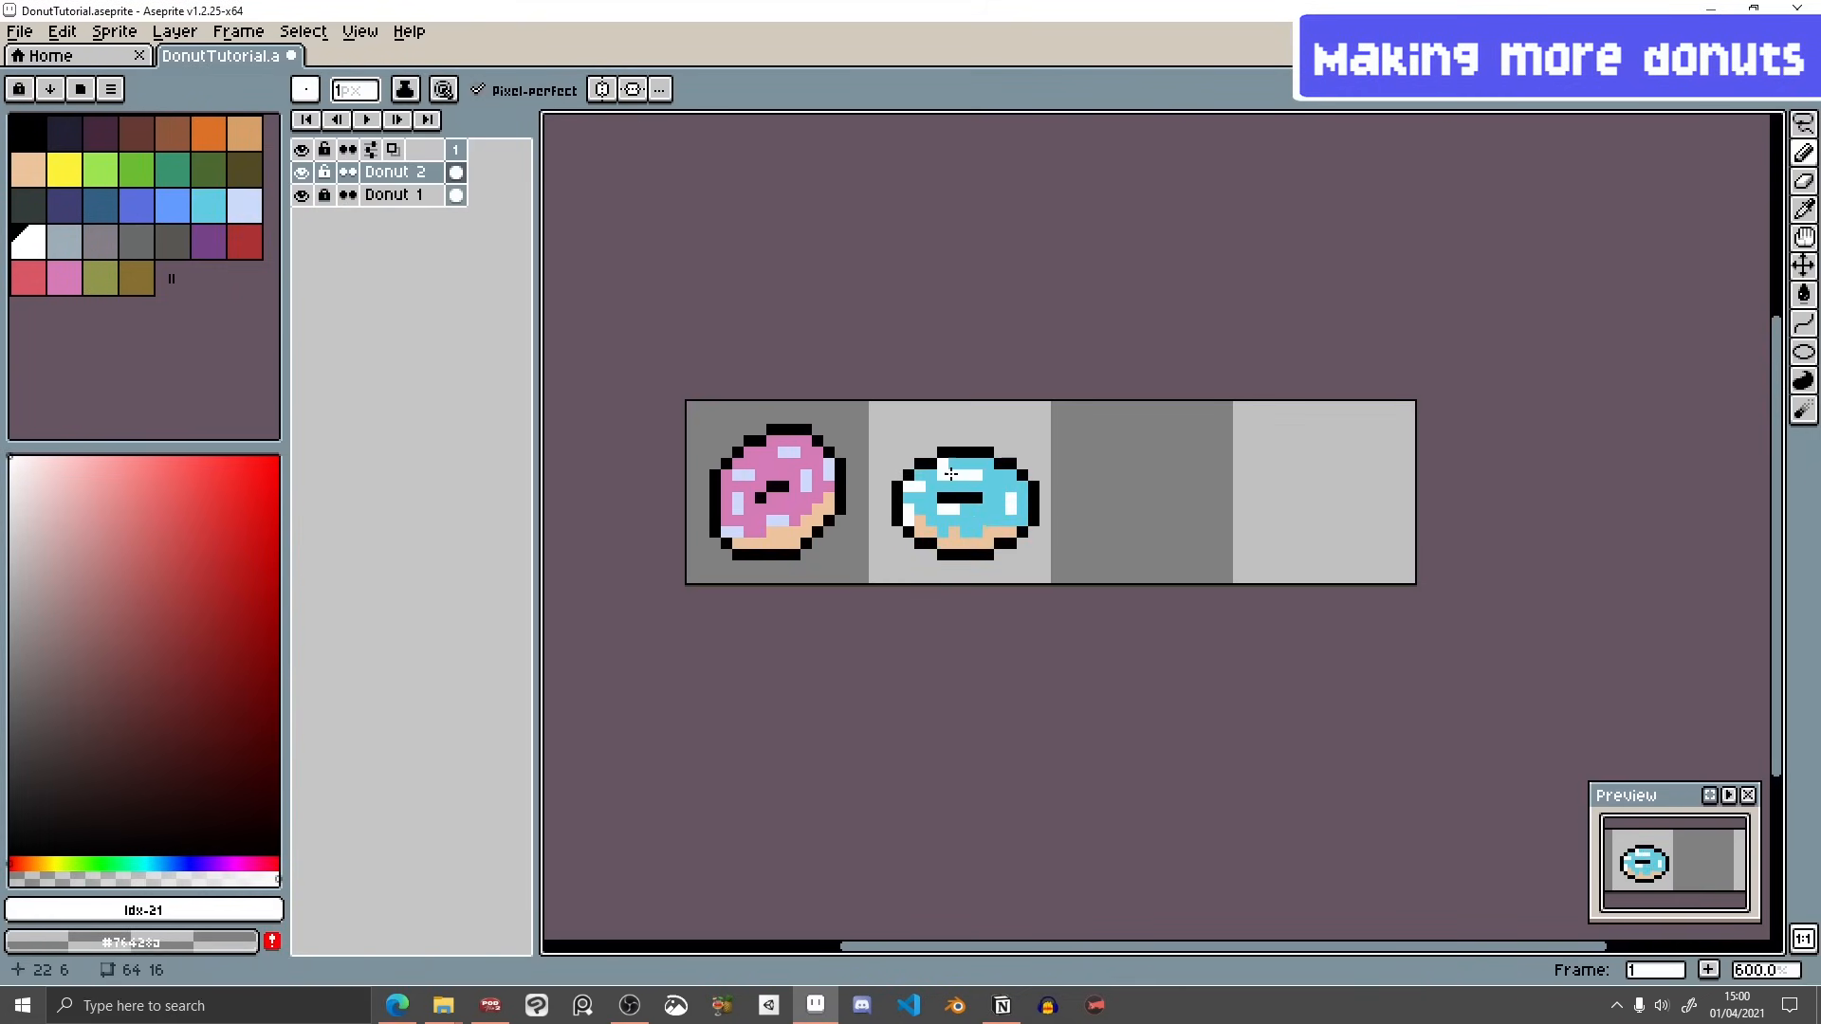
- Rename the new top layer as Donut 3
double_click(402, 180)
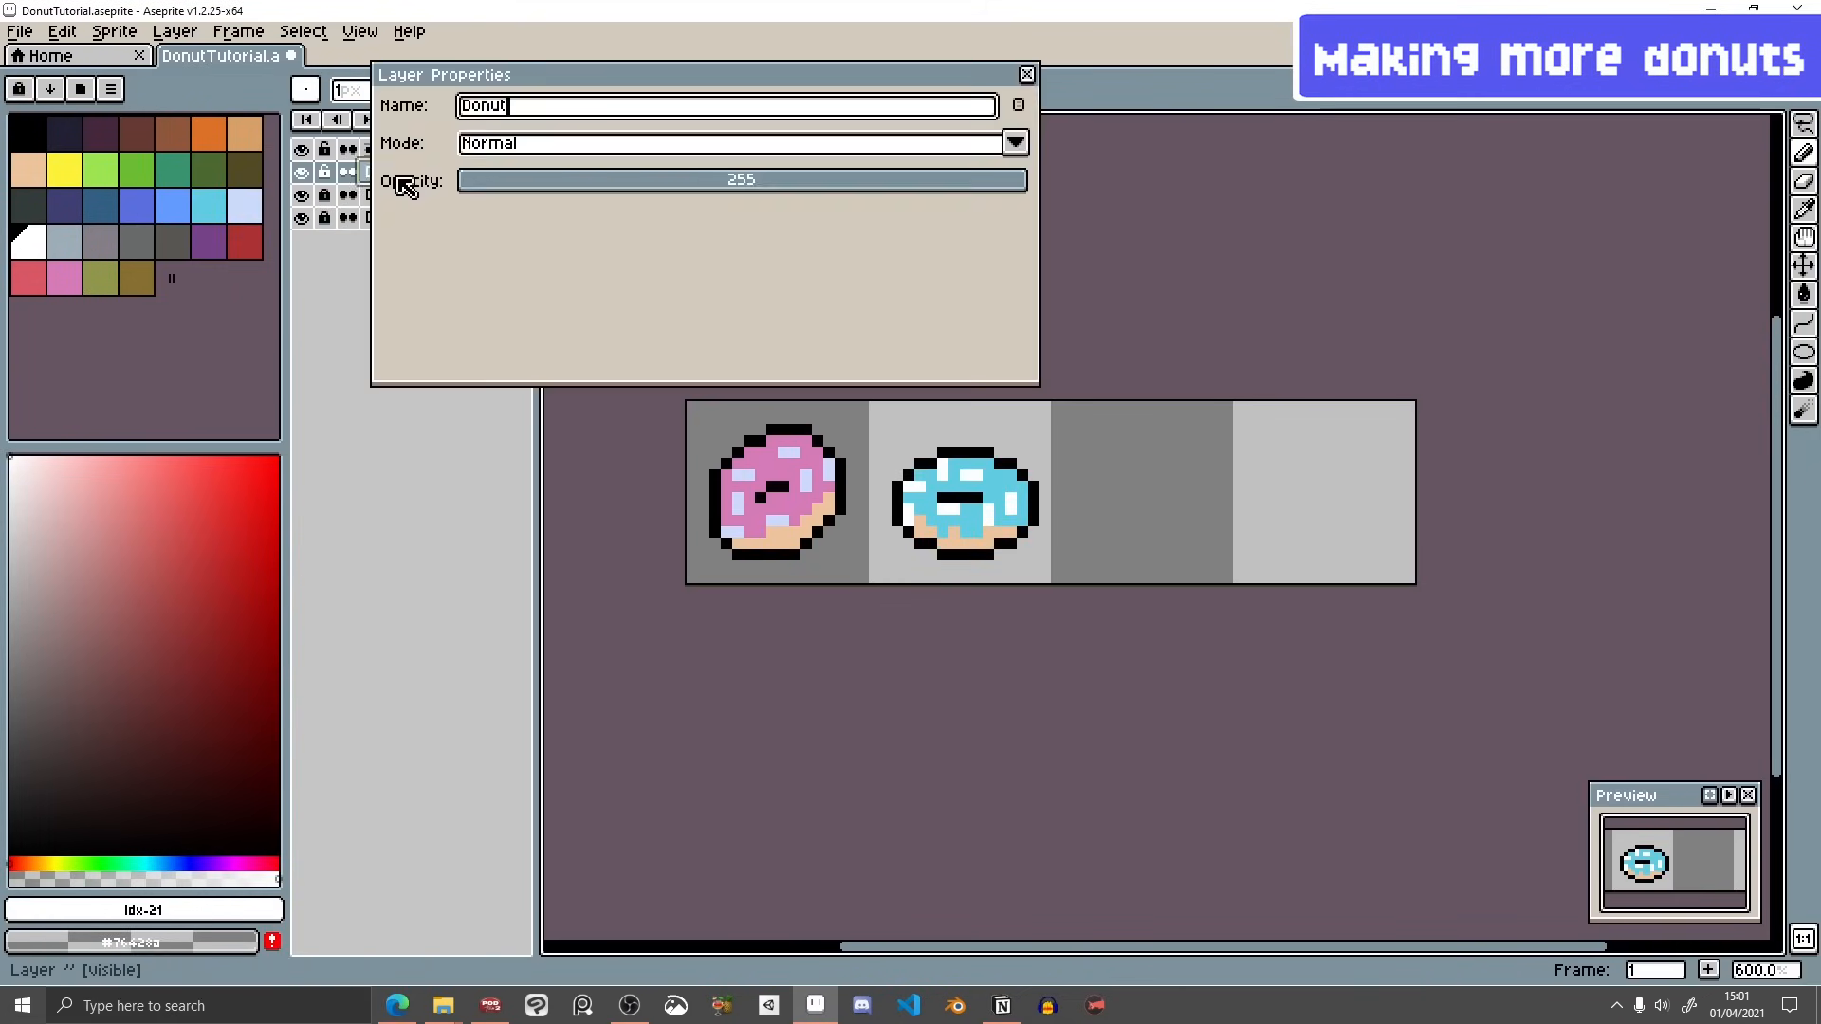
text(Donut 3)
key(Return)
- Draw a brown chocolate donut in the third tile and a green-iced donut with pink sprinkles in the fourth tile
click(28, 134)
click(137, 134)
click(172, 134)
click(101, 134)
drag(1261, 446, 1385, 541)
click(137, 170)
click(1323, 465)
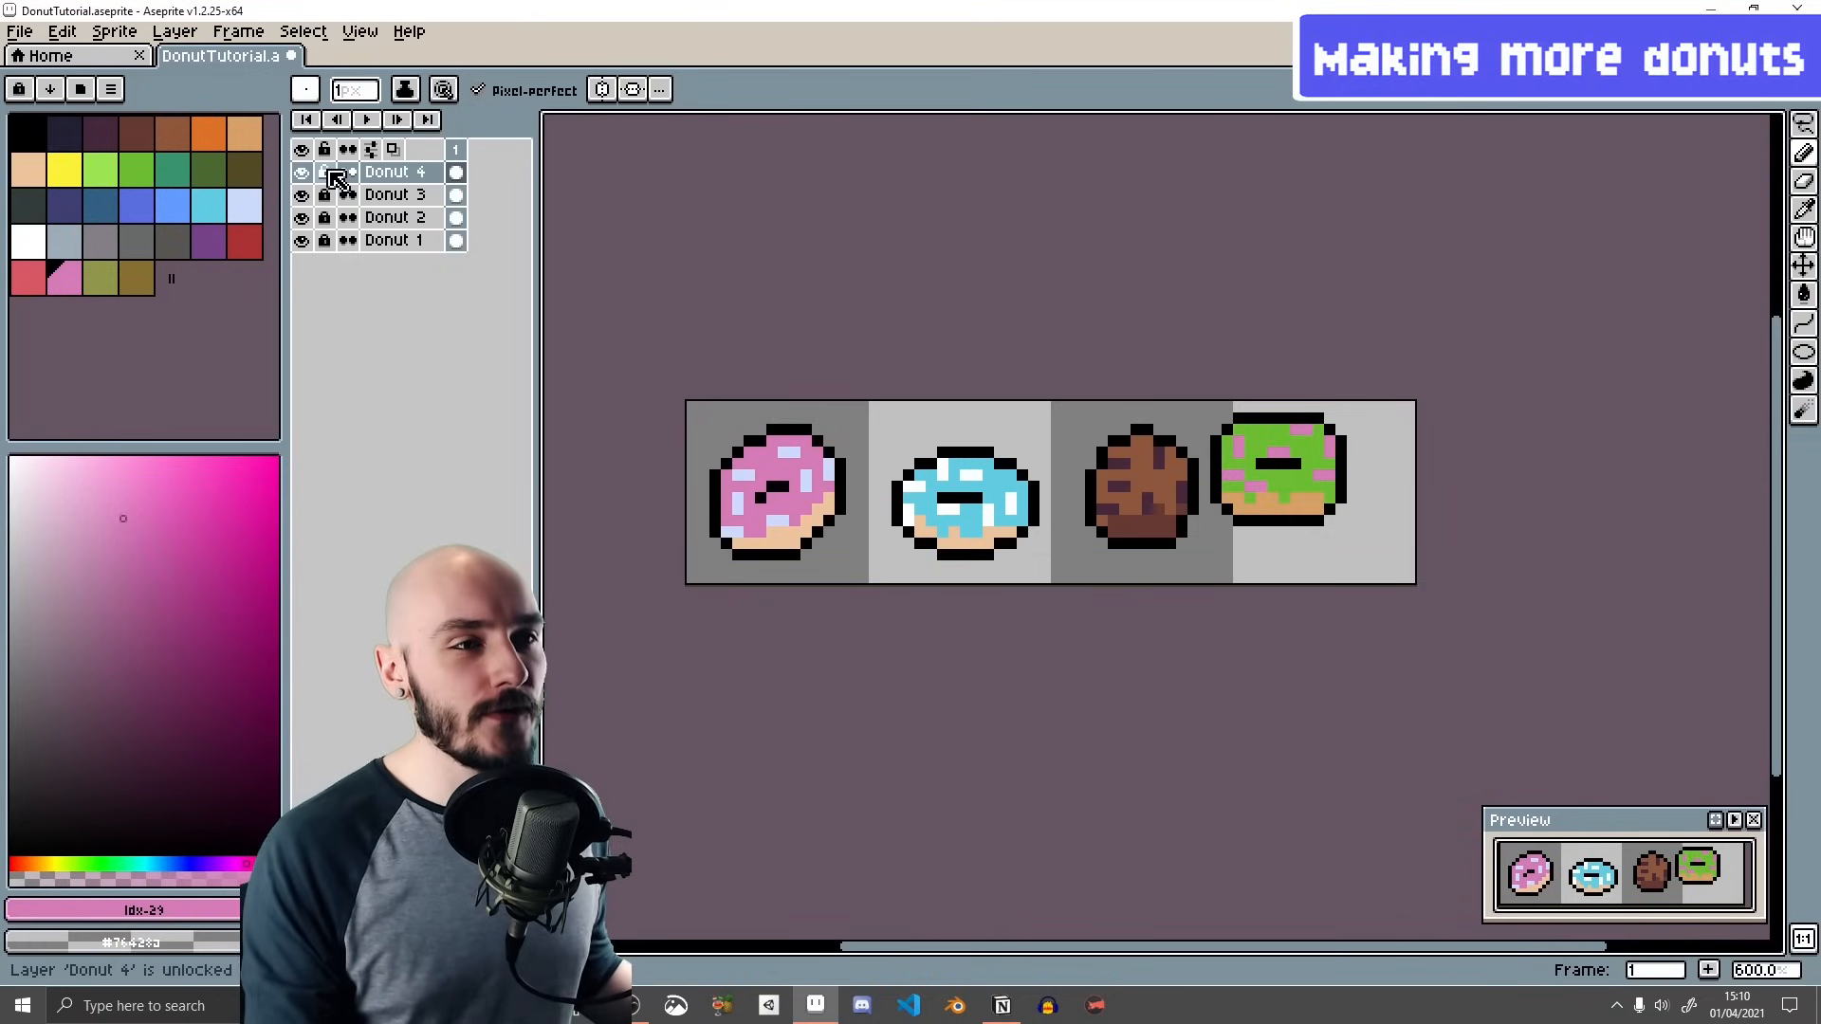
- Move the green donut on layer Donut 4 down and right to centre it in the fourth tile
click(1806, 268)
drag(1294, 472, 1362, 522)
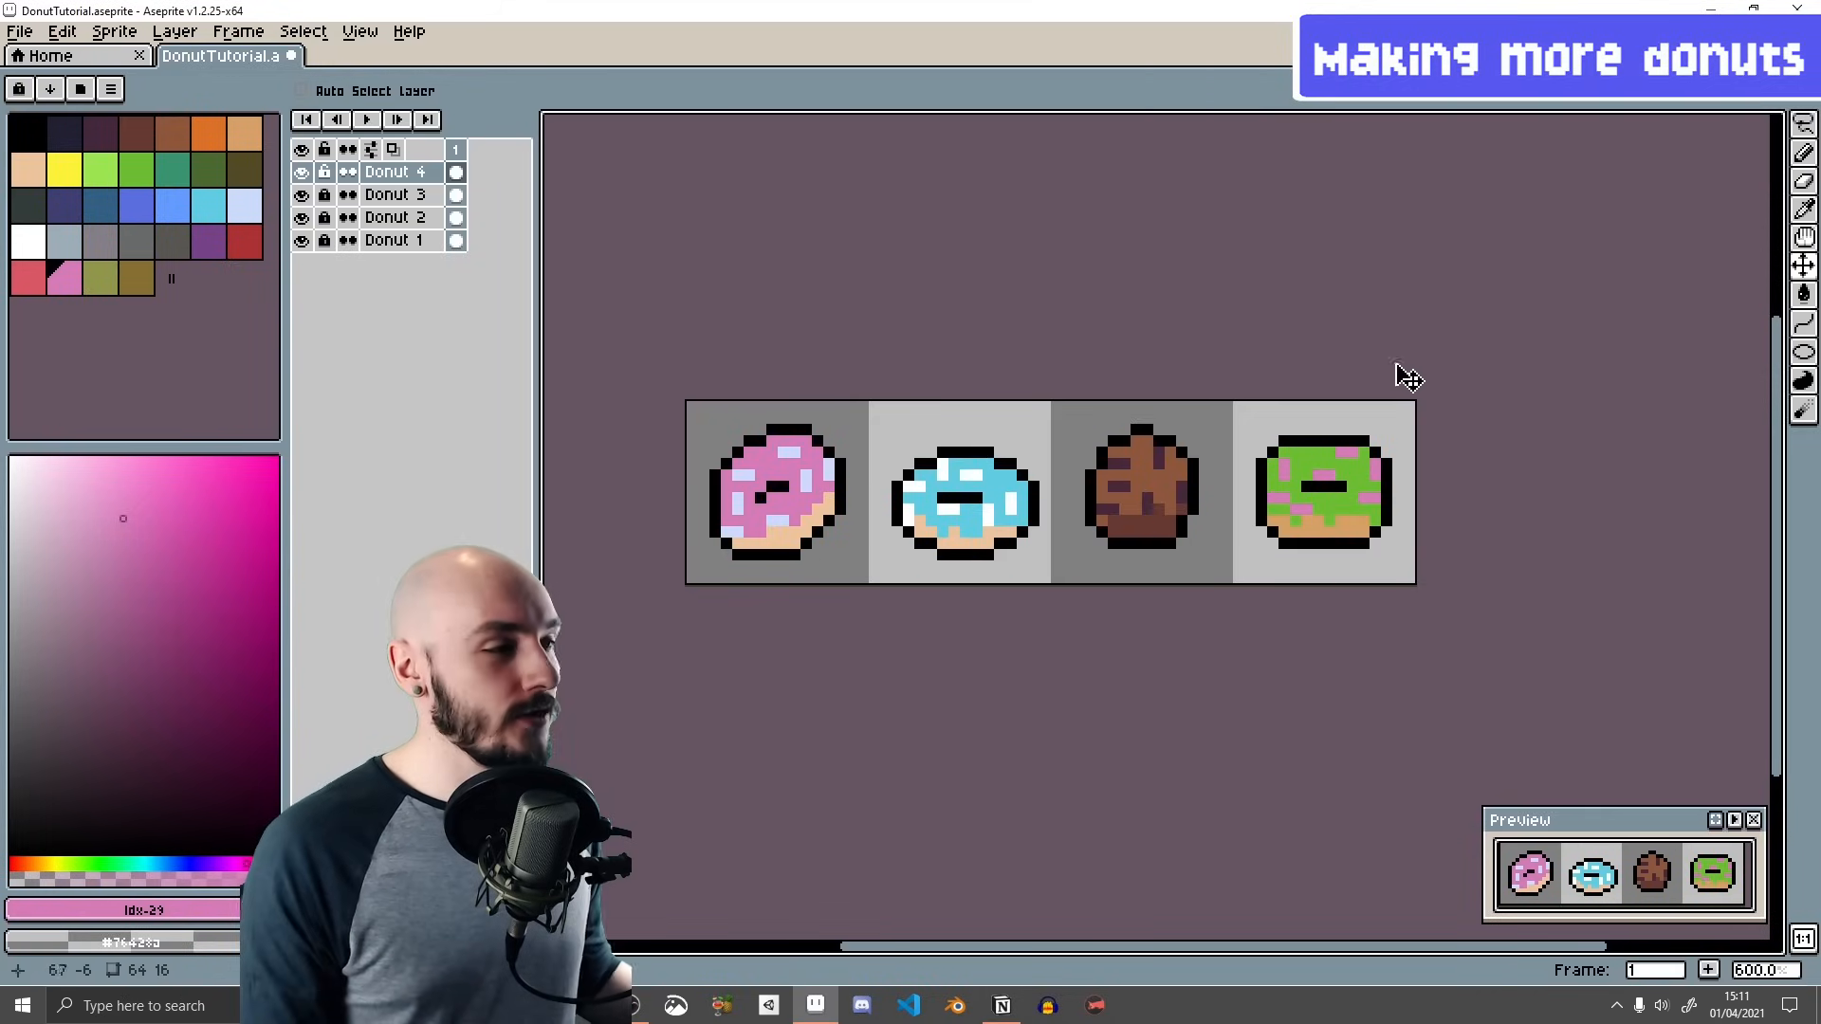
key(b)
click(1341, 441)
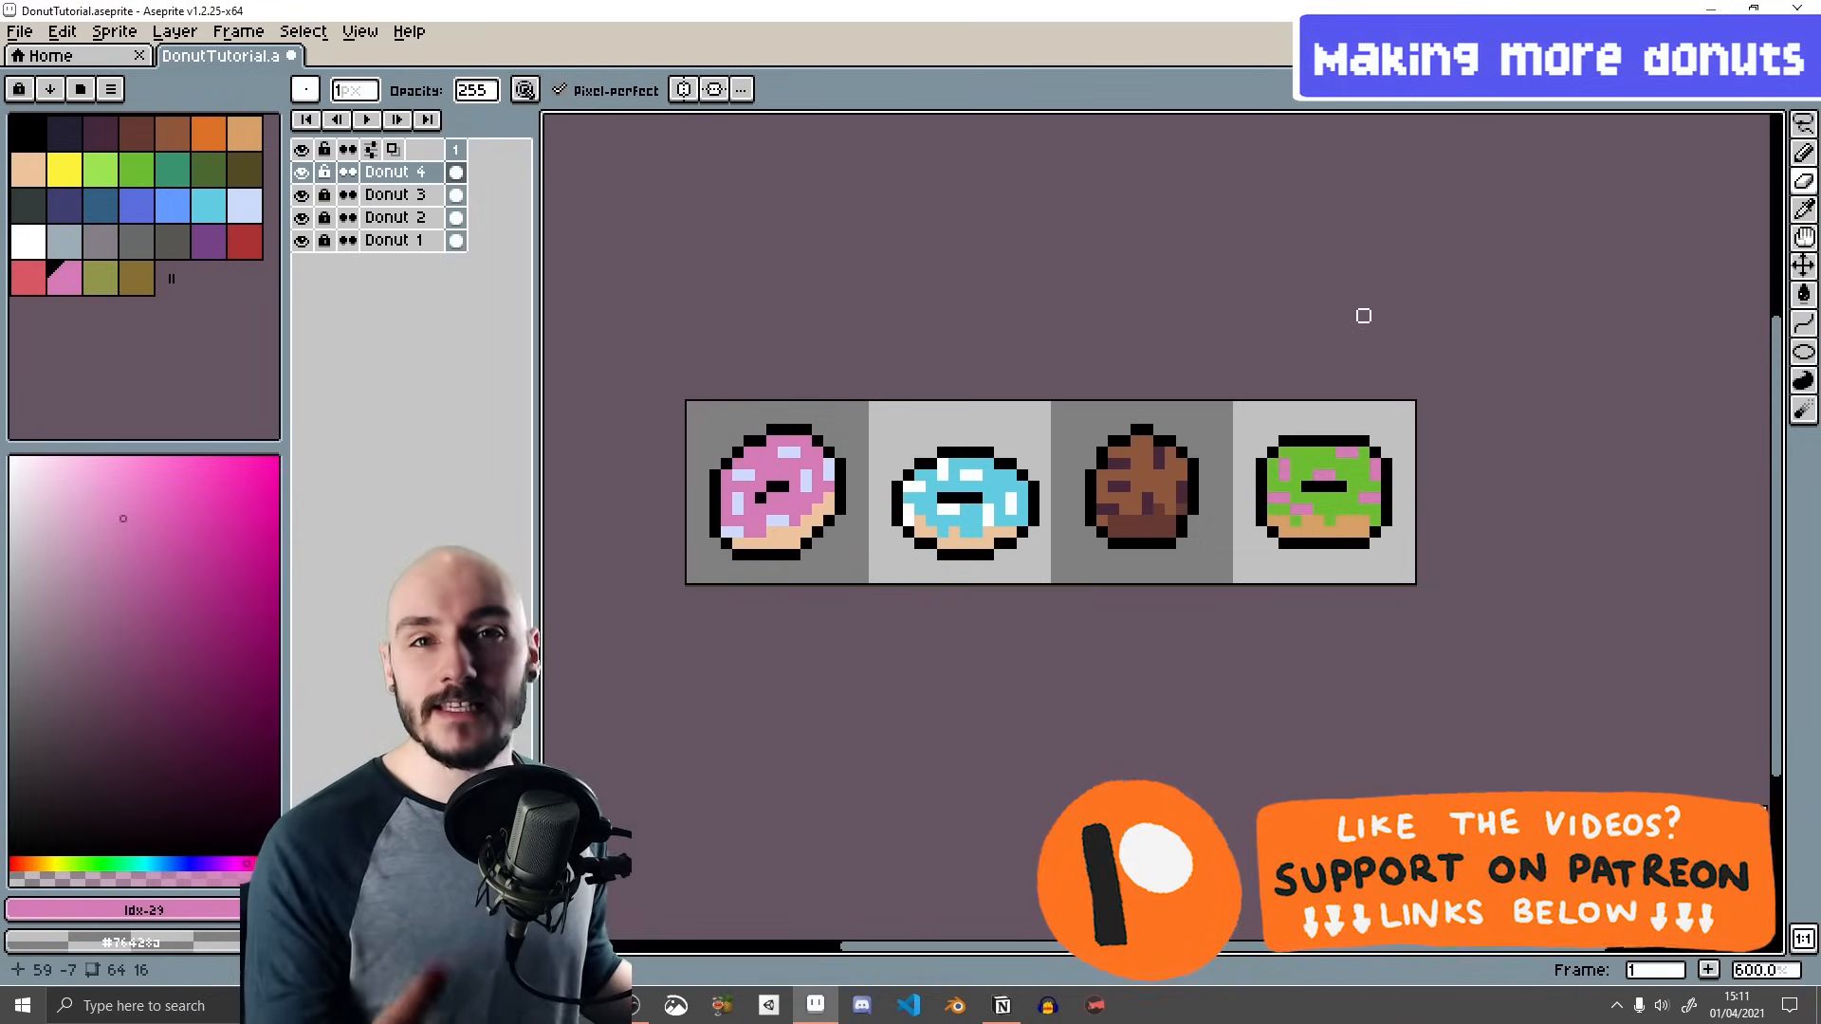
key(F7)
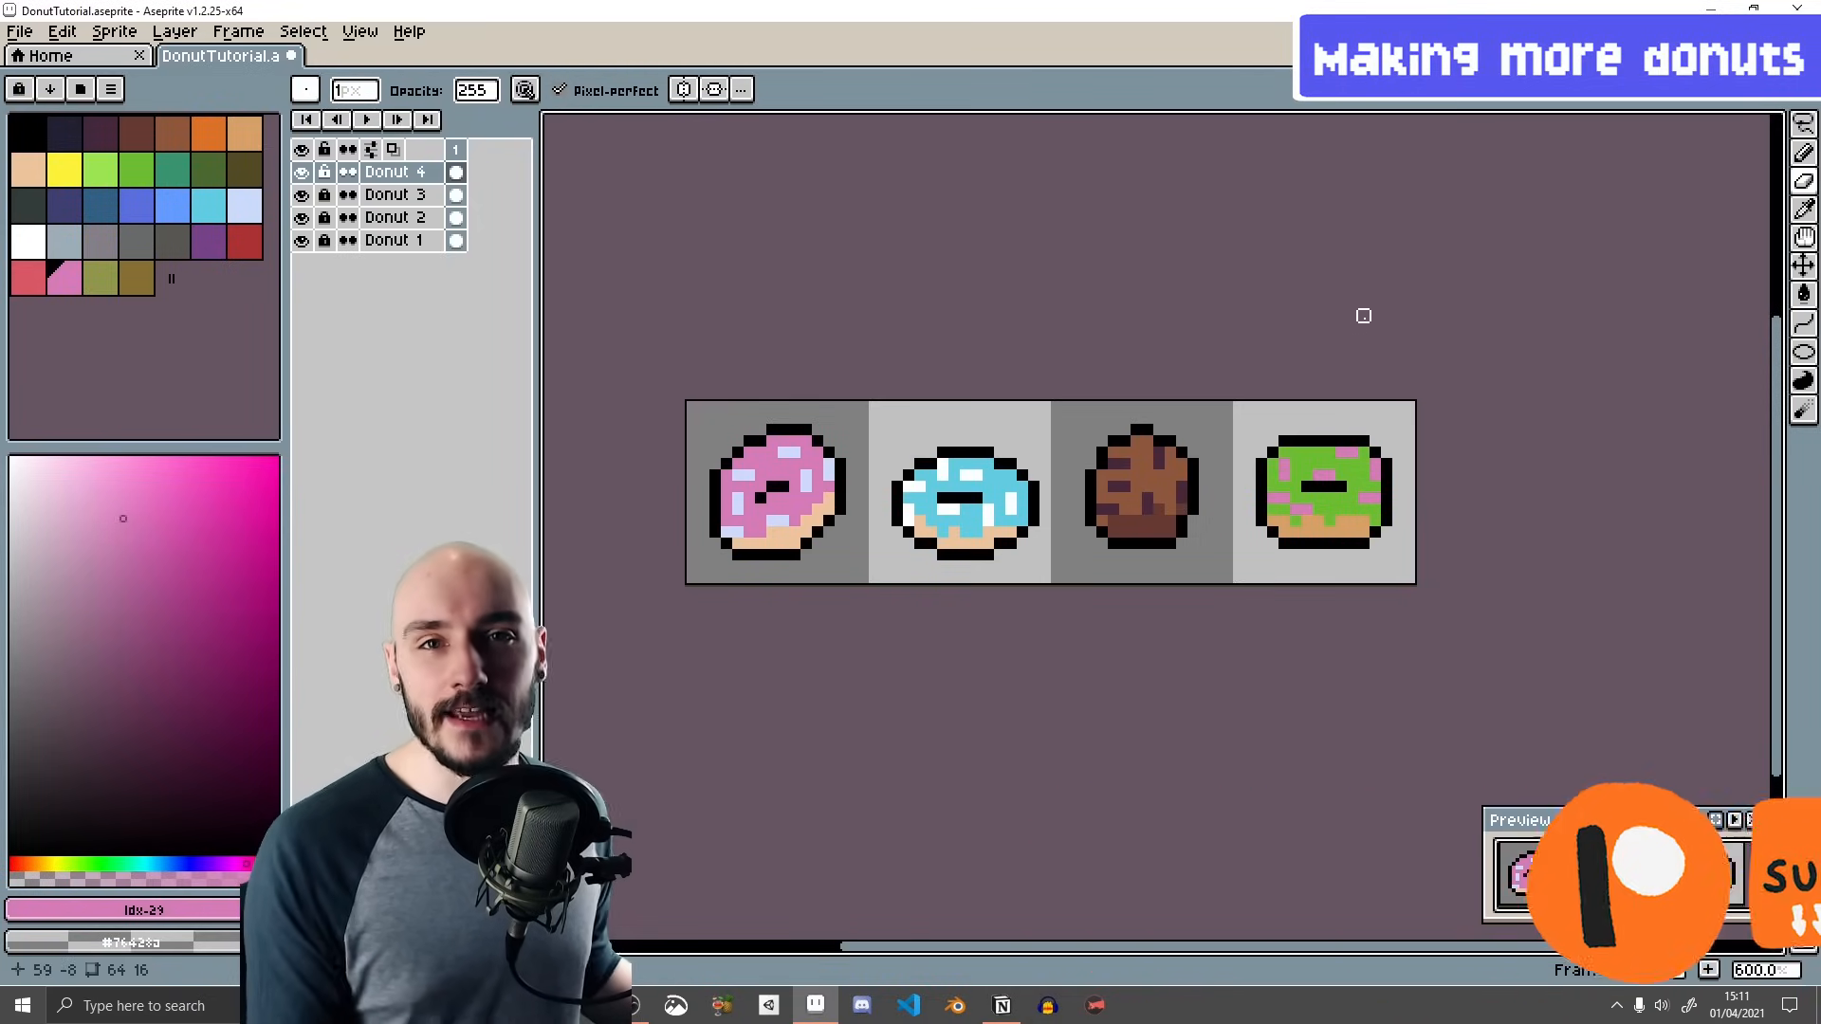
- Flatten the green donut by lowering its lassoed upper part one pixel, and nudge the whole donut up one pixel
click(1810, 124)
mouse_move(1385, 404)
mouse_down()
mouse_move(1216, 430)
mouse_move(1294, 487)
mouse_move(1432, 485)
mouse_move(1381, 475)
mouse_up()
click(1512, 453)
key(b)
alt+click(1284, 484)
key(v)
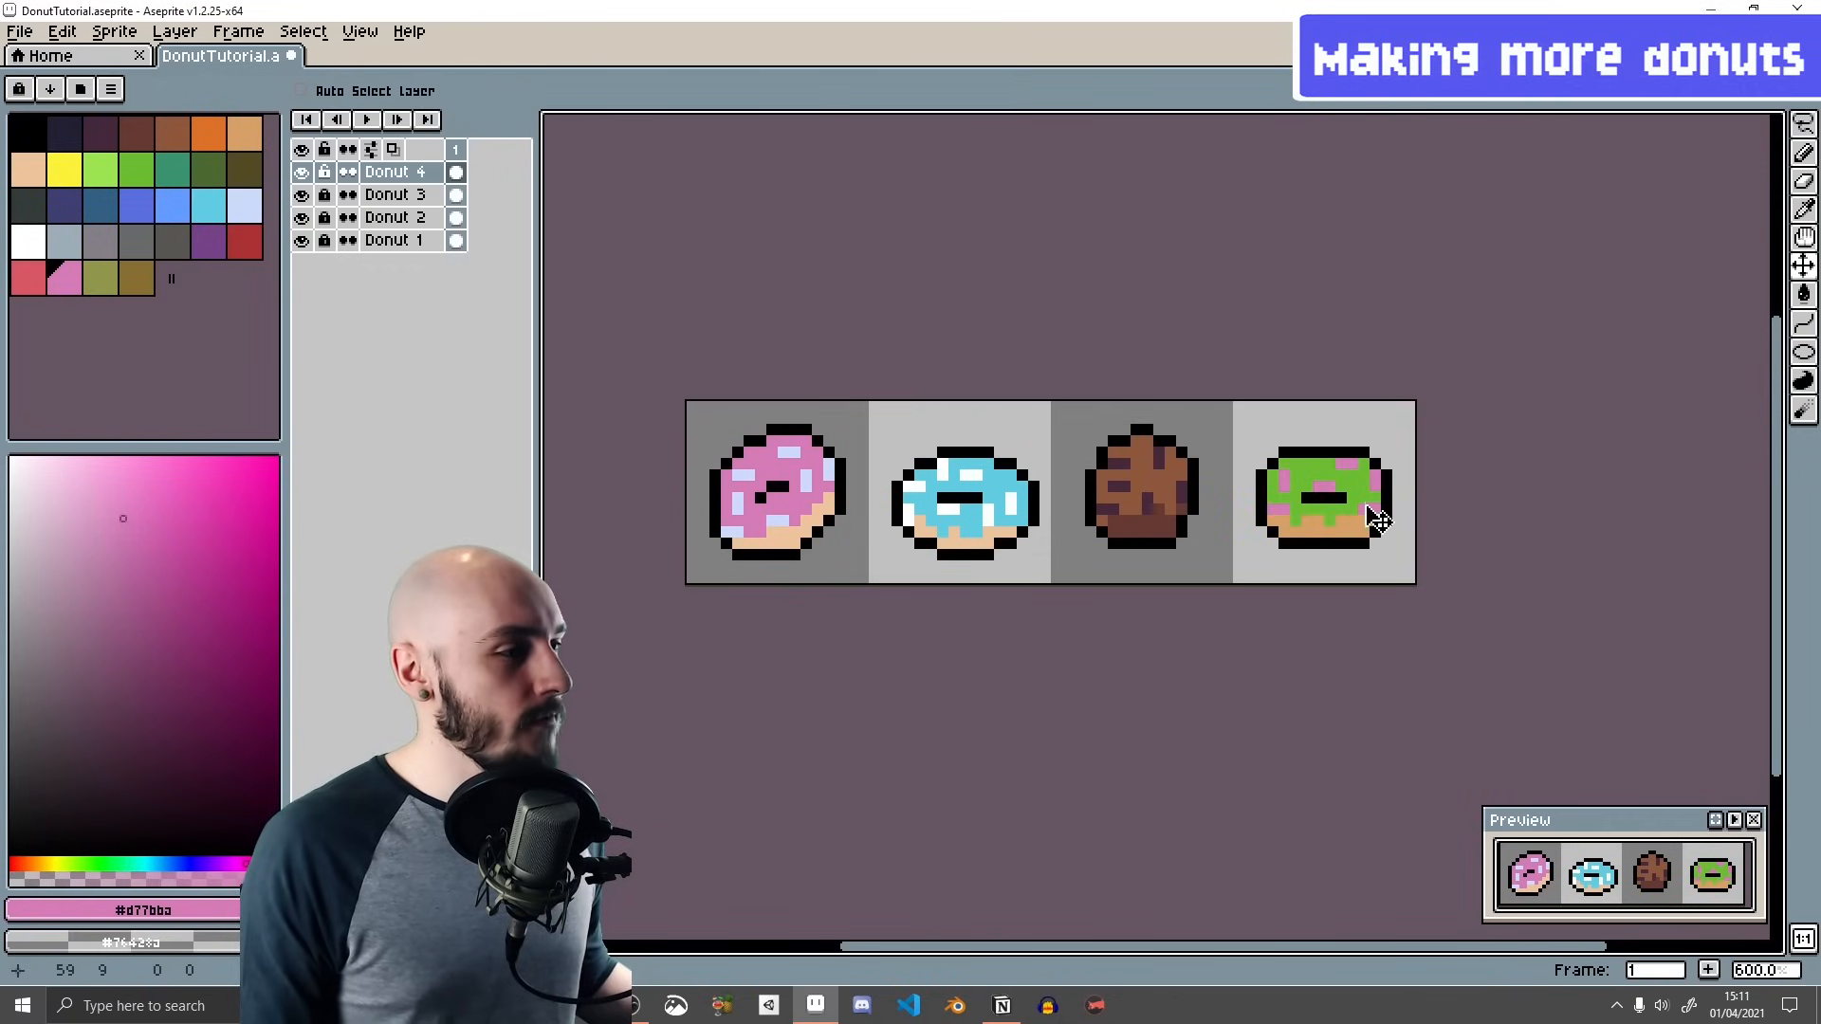
drag(1376, 524, 1378, 512)
- Lasso the upper part of the green donut again, lower it by one pixel and deselect it
key(q)
key(F7)
mouse_move(1404, 409)
mouse_down()
mouse_move(1228, 436)
mouse_move(1392, 462)
mouse_move(1395, 479)
mouse_up()
key(b)
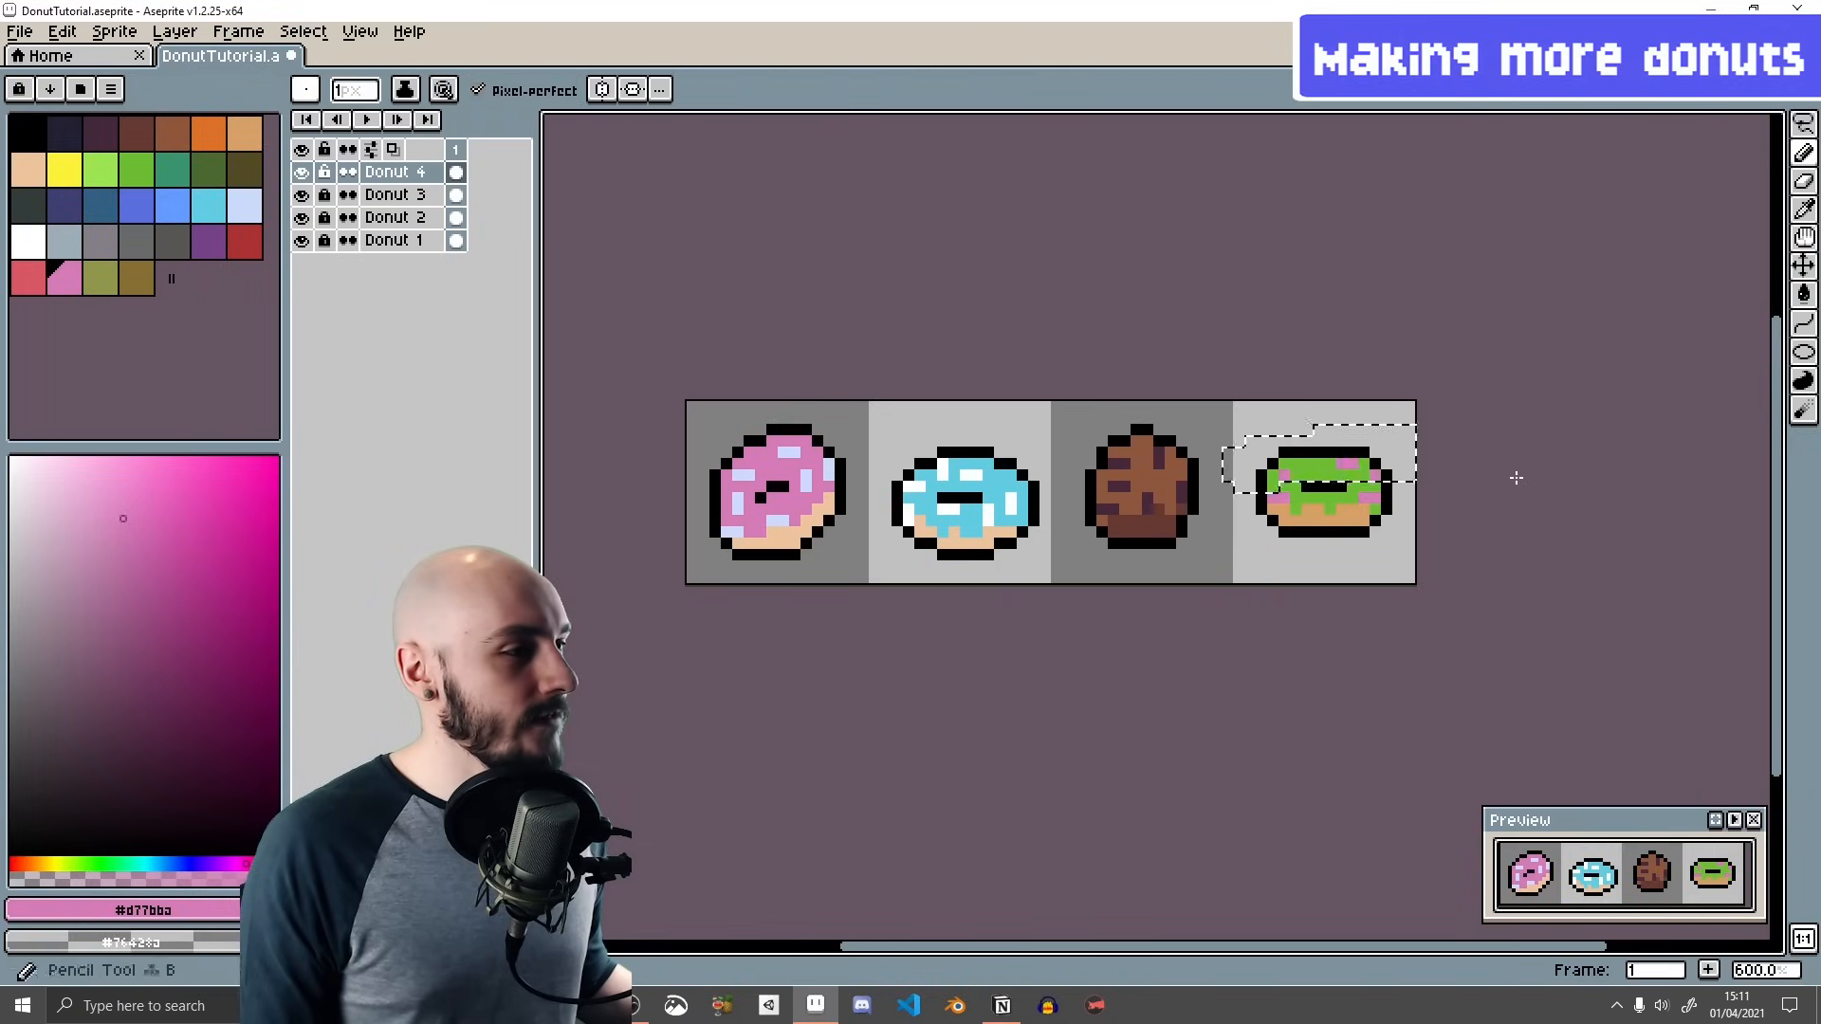
key(ctrl+d)
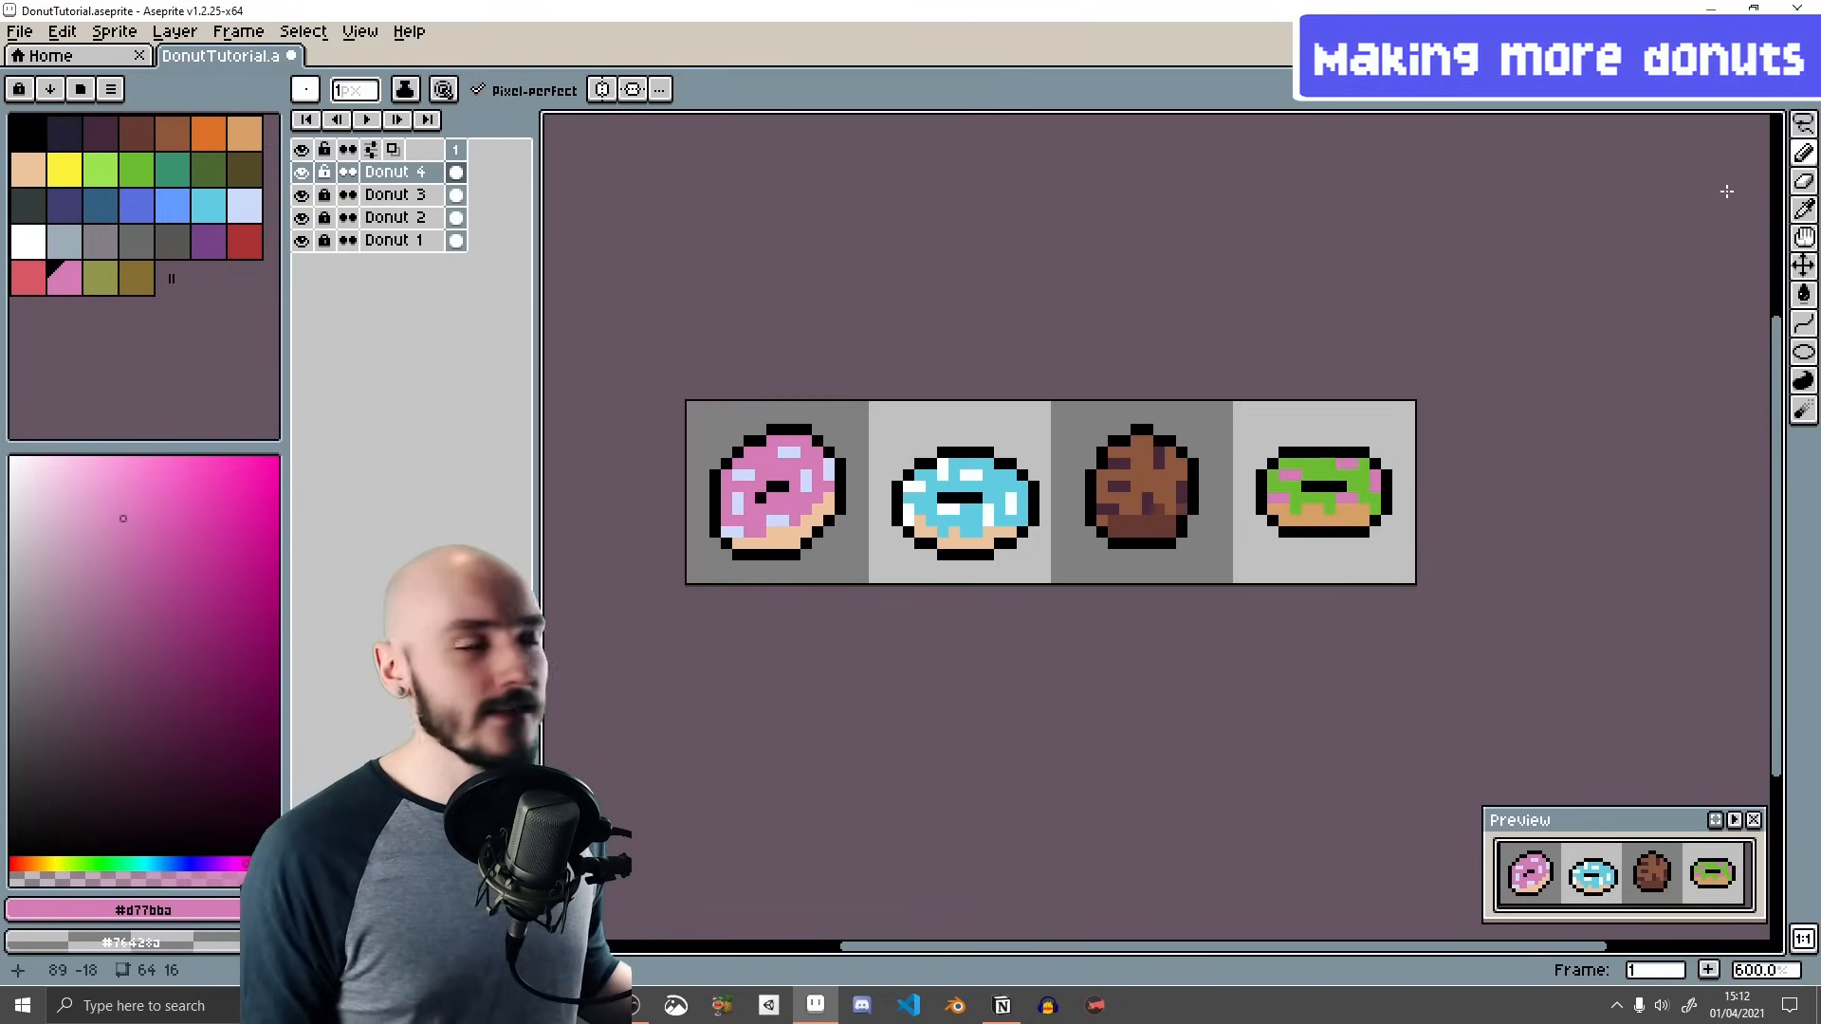
- Try moving part of the green donut left with a Rectangular Marquee selection and undo it
click(1665, 128)
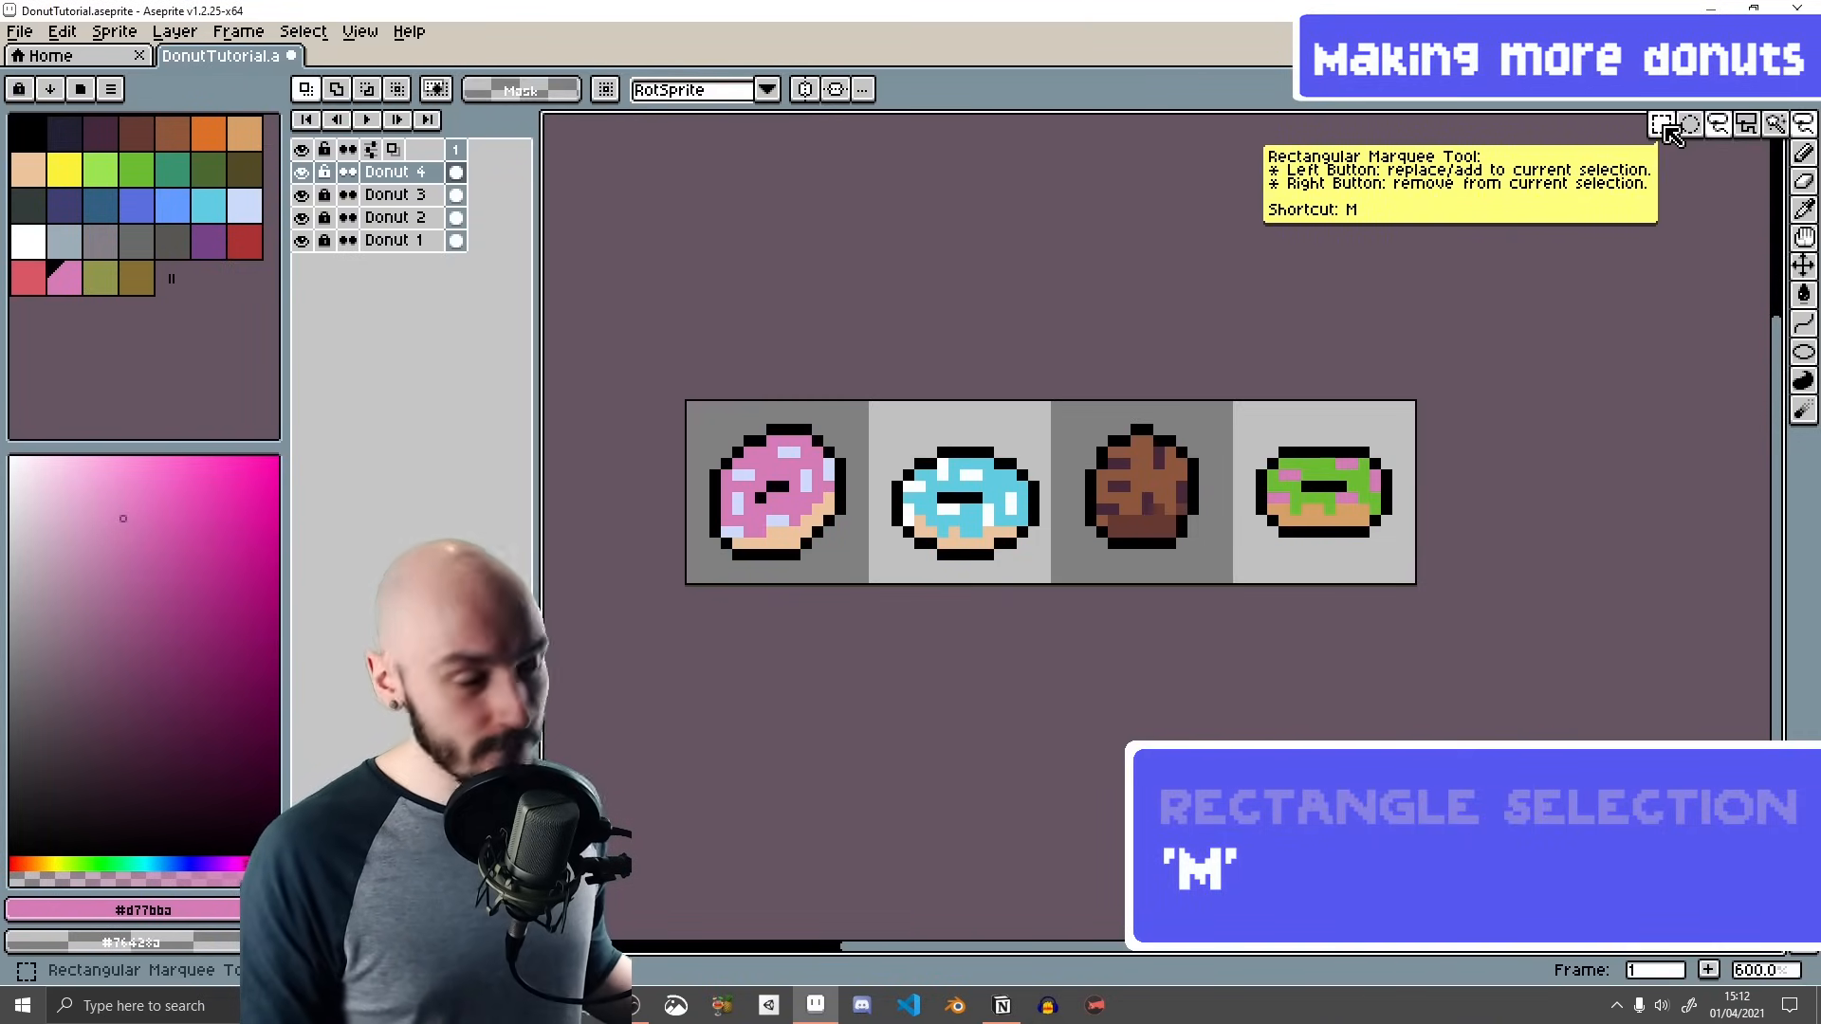
drag(851, 399, 1319, 578)
drag(1307, 499, 1272, 497)
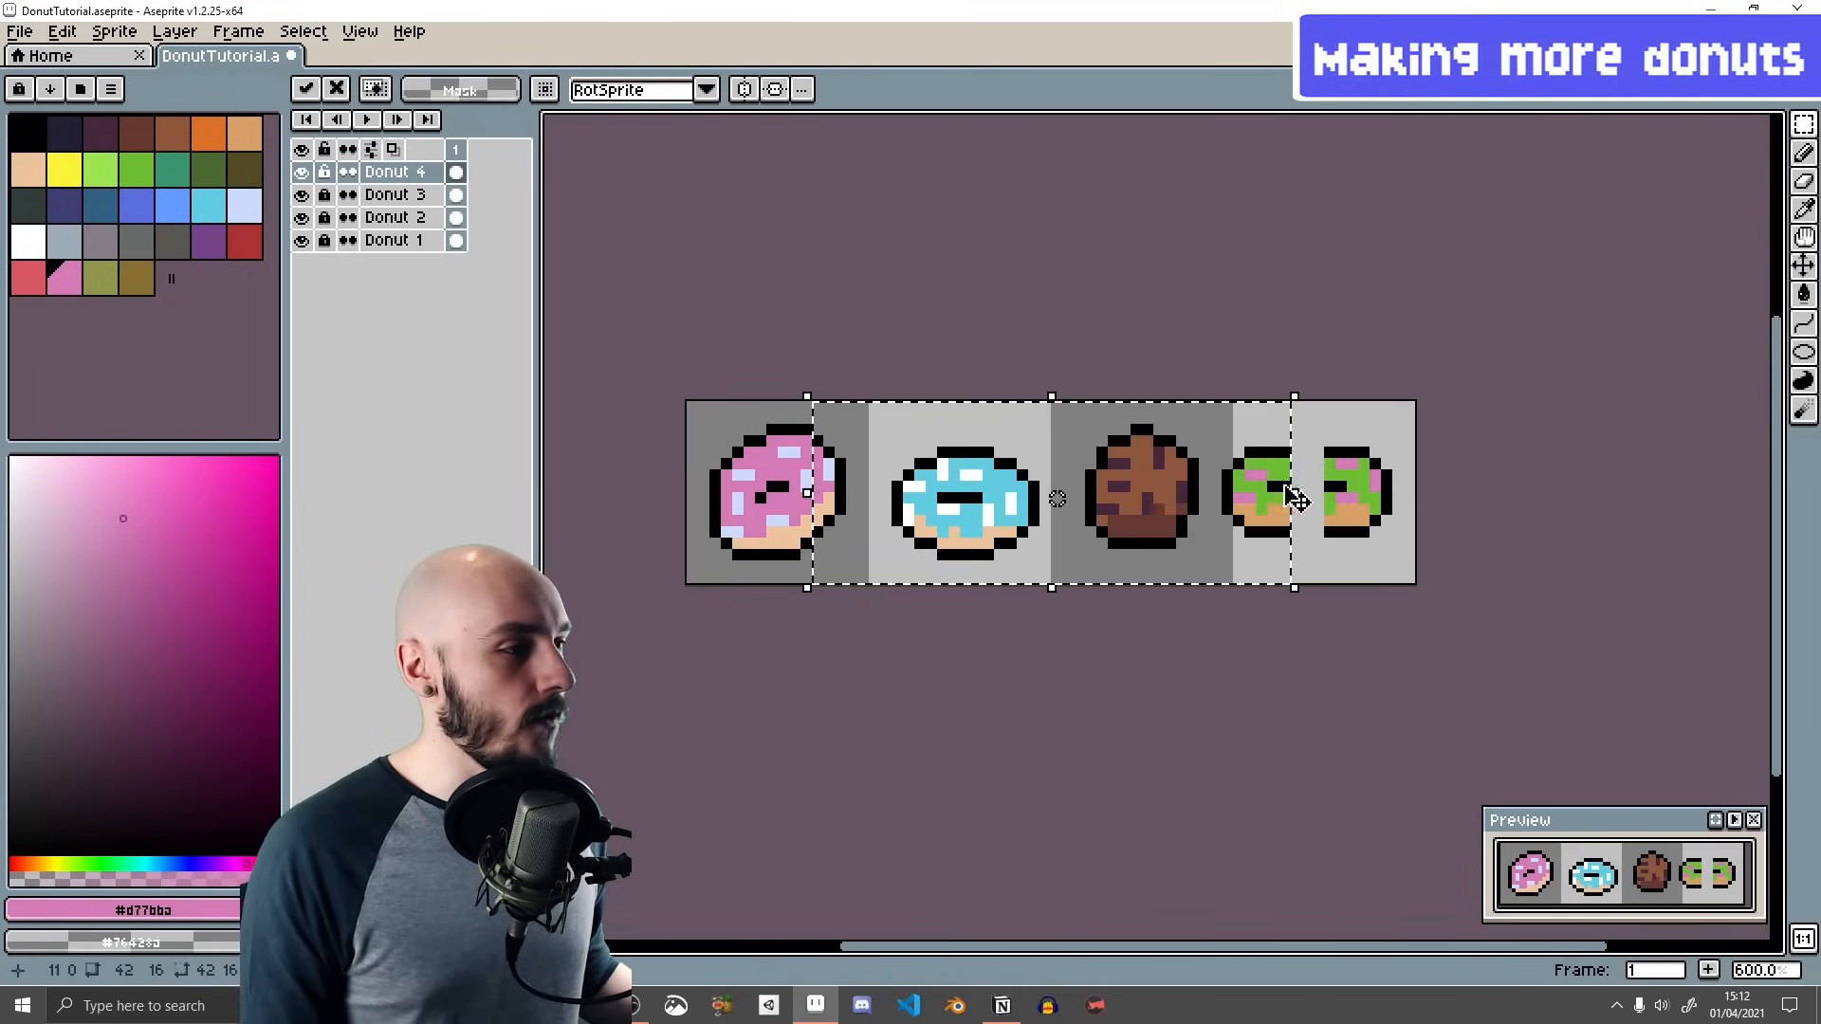
click(1421, 349)
key(ctrl+z)
key(ctrl+z)
key(ctrl+z)
- Try moving part of the green donut up and left with an Elliptical Marquee selection and undo the move
click(1797, 125)
click(1701, 127)
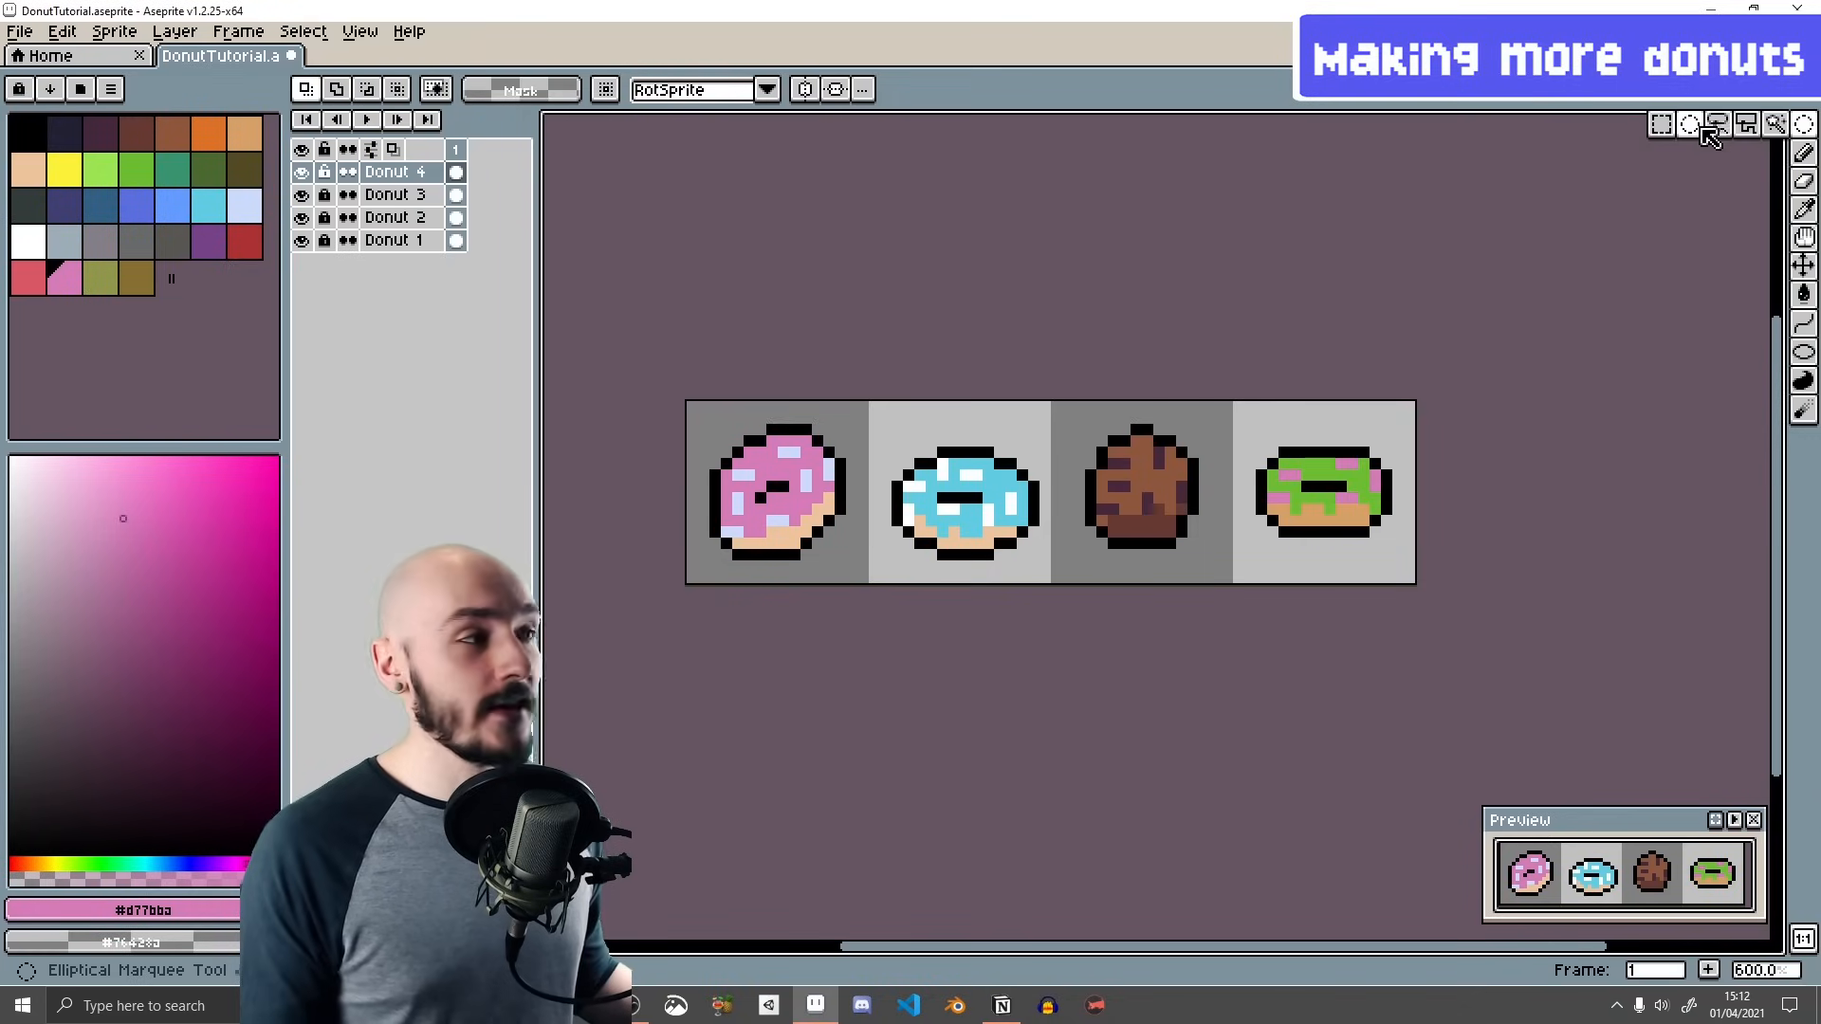
drag(1212, 403, 1354, 552)
drag(1288, 474, 1250, 453)
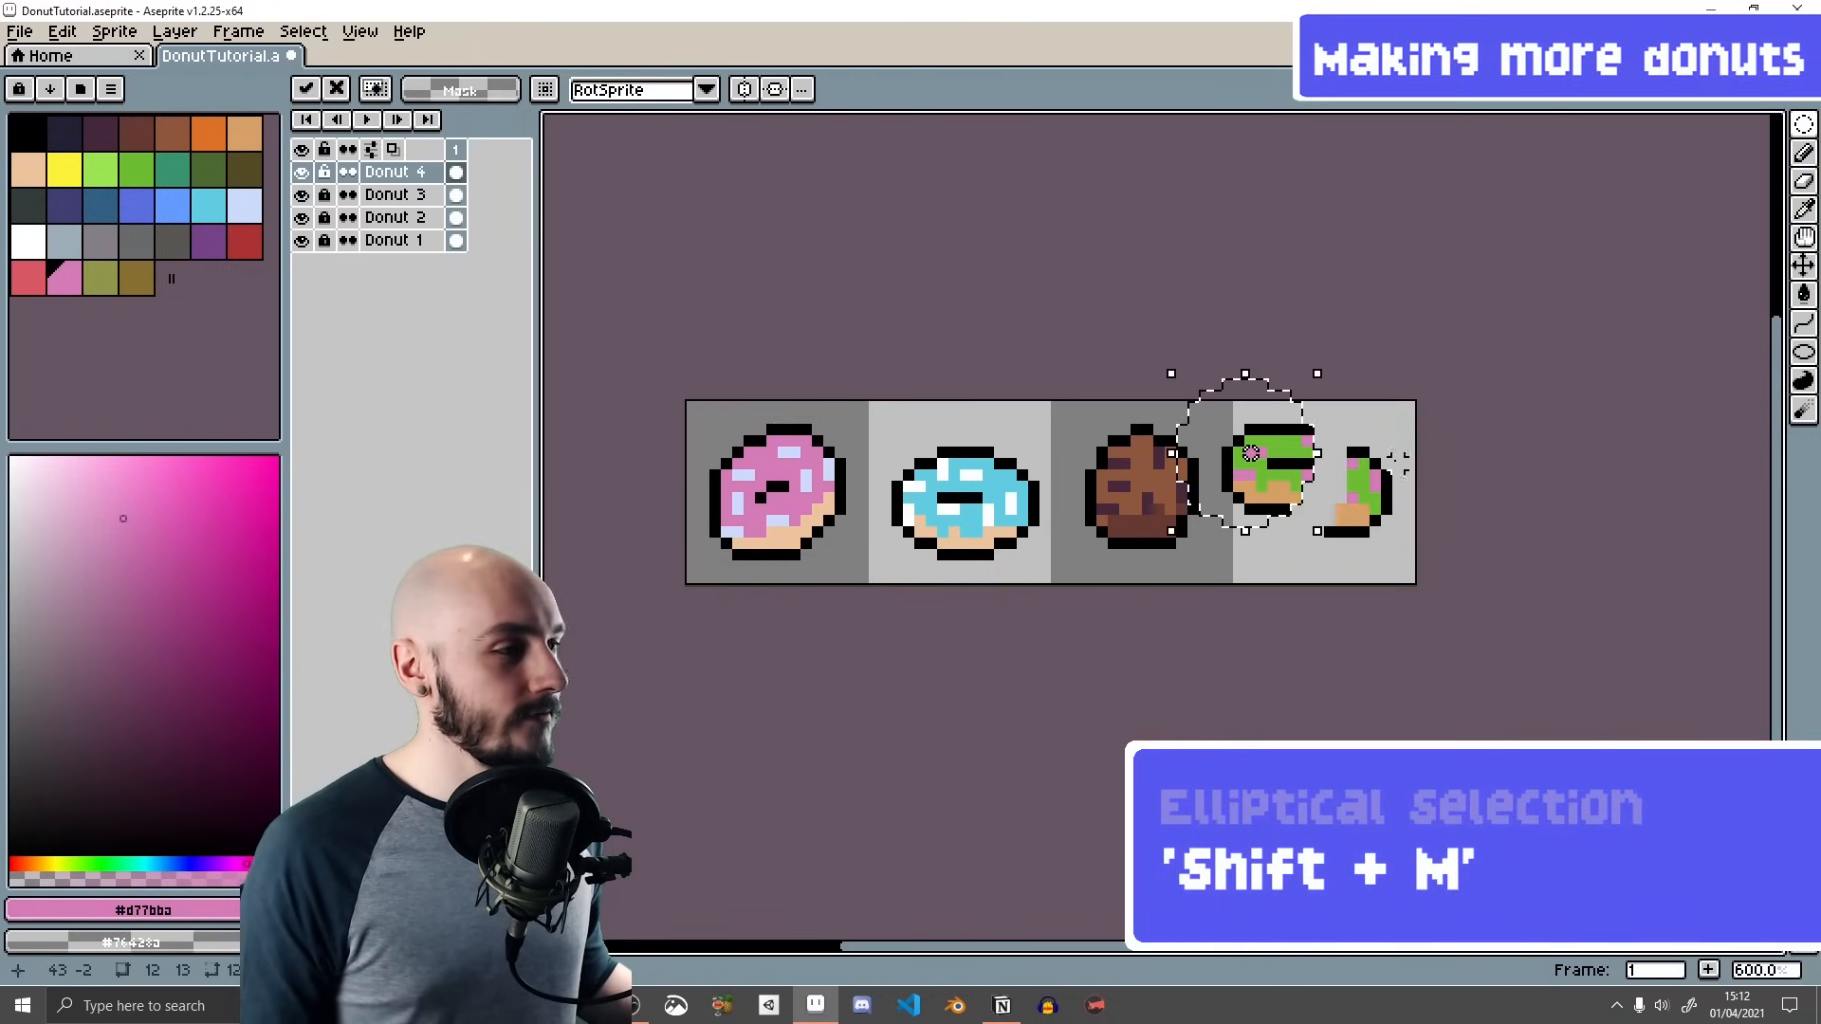
key(F7)
click(1508, 406)
key(ctrl+z)
key(ctrl+z)
- Try outlining most of the green donut with the Polygonal Lasso and shifting the selected part left
click(1803, 126)
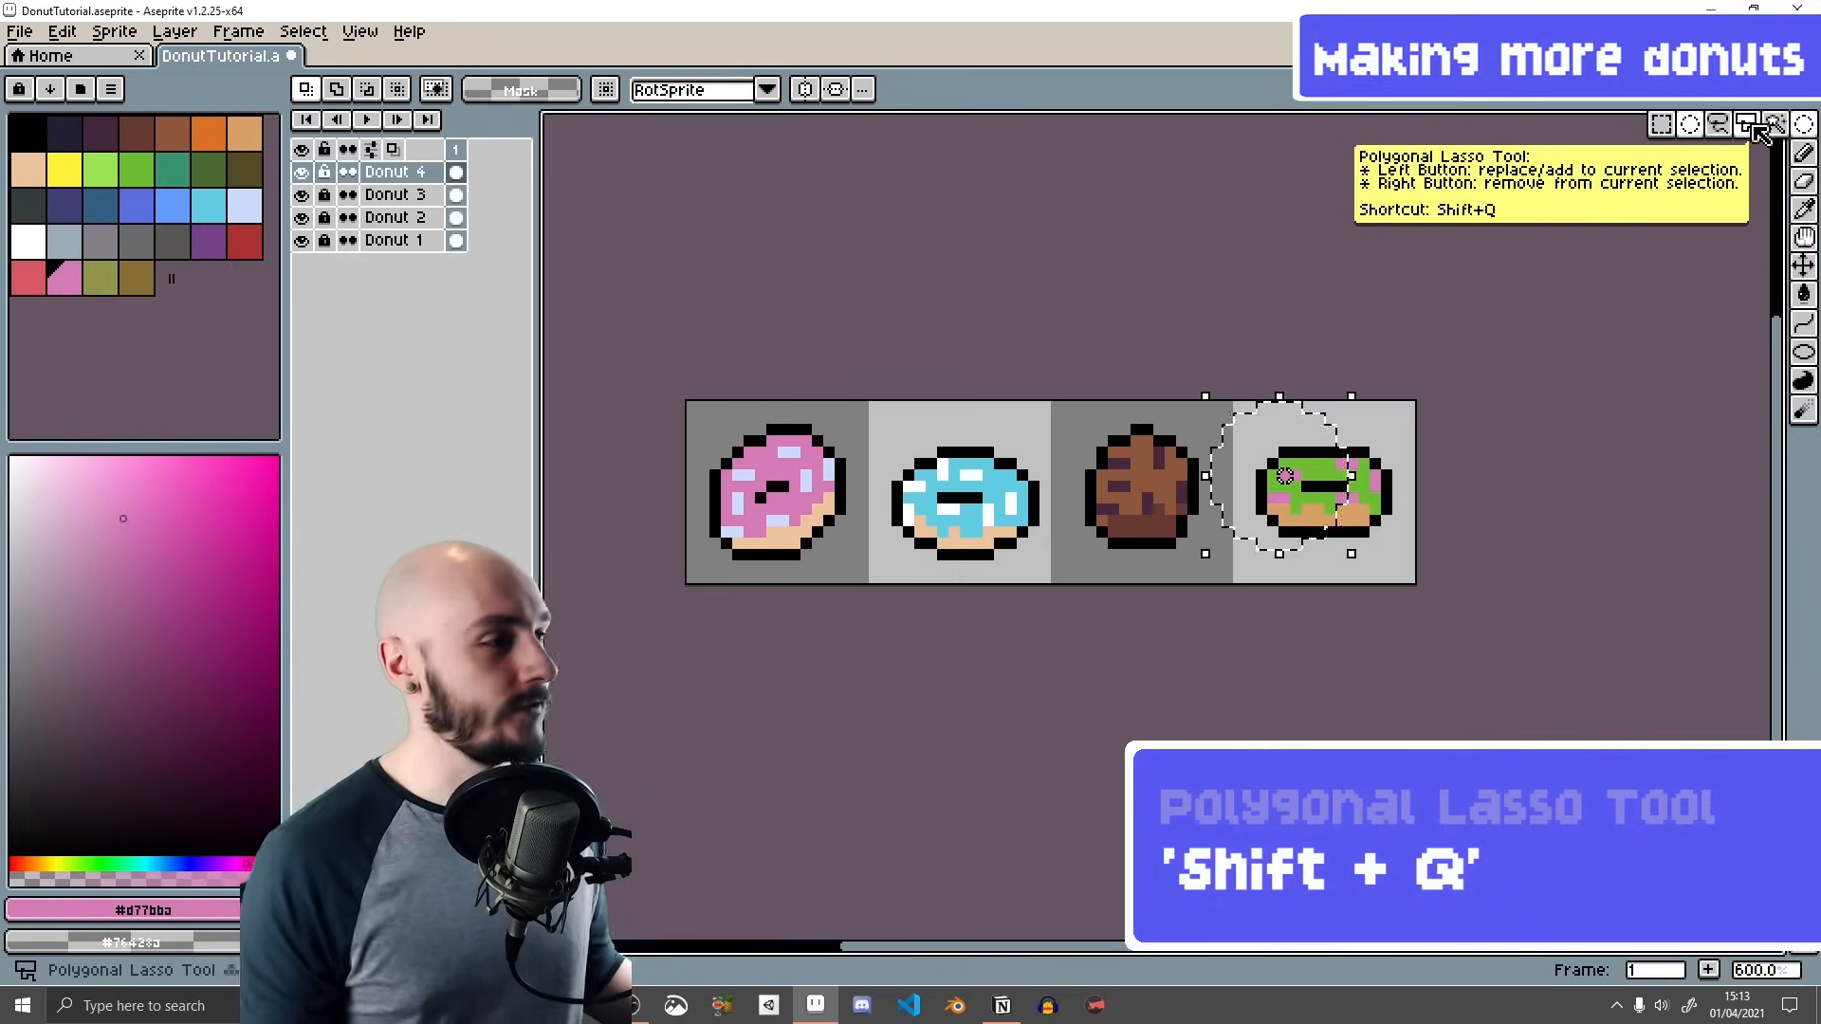
click(1756, 128)
click(1403, 406)
click(1225, 427)
click(1225, 555)
click(1364, 554)
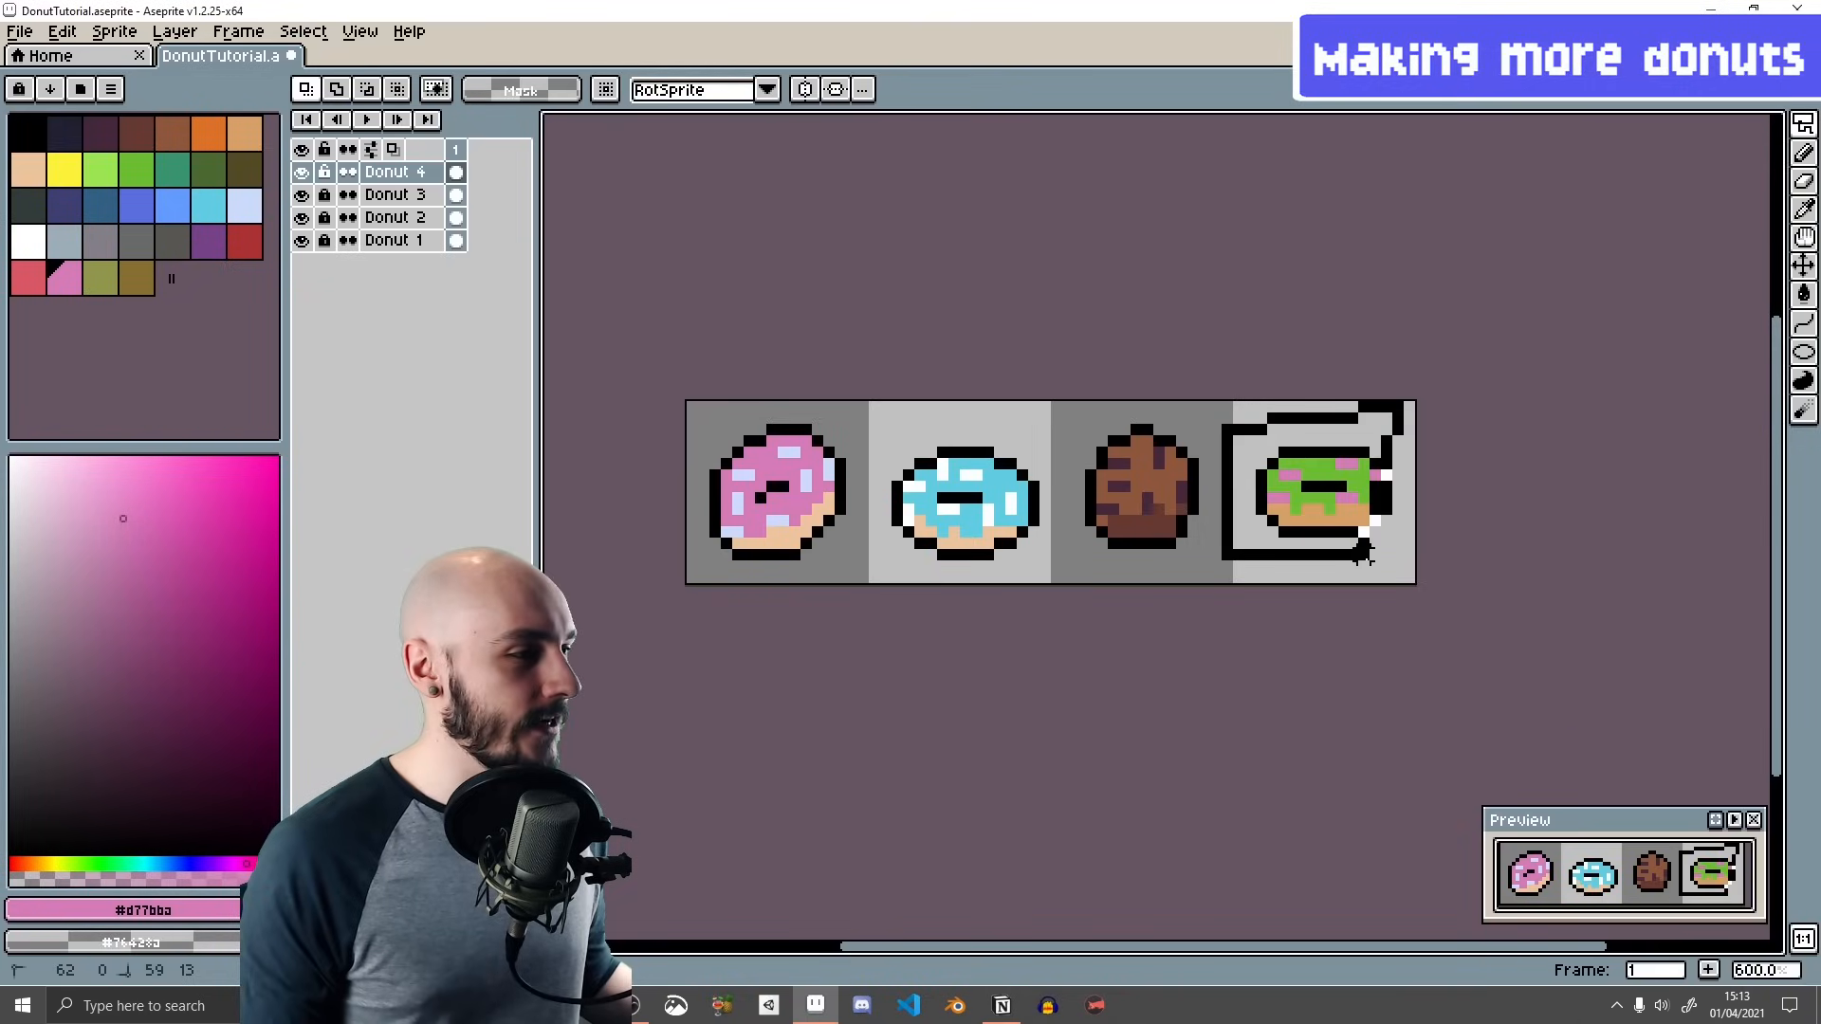
click(1309, 487)
double_click(1374, 430)
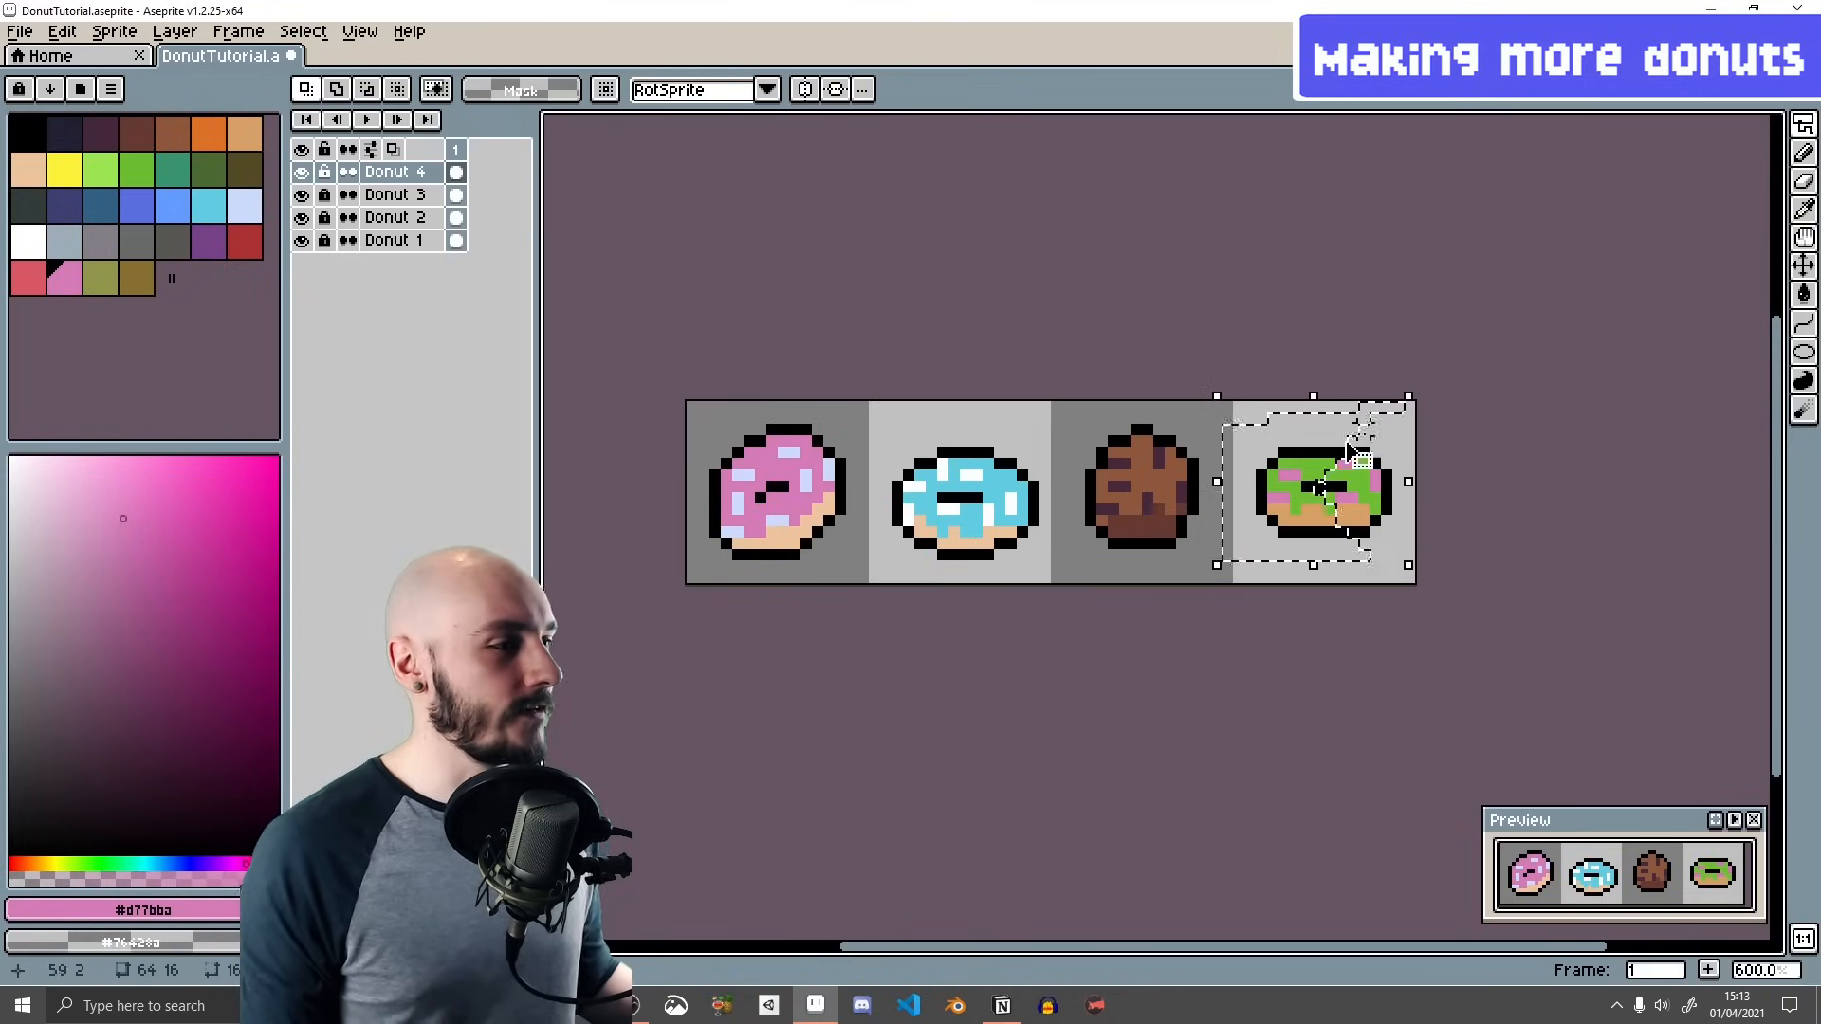
drag(1320, 451, 1286, 455)
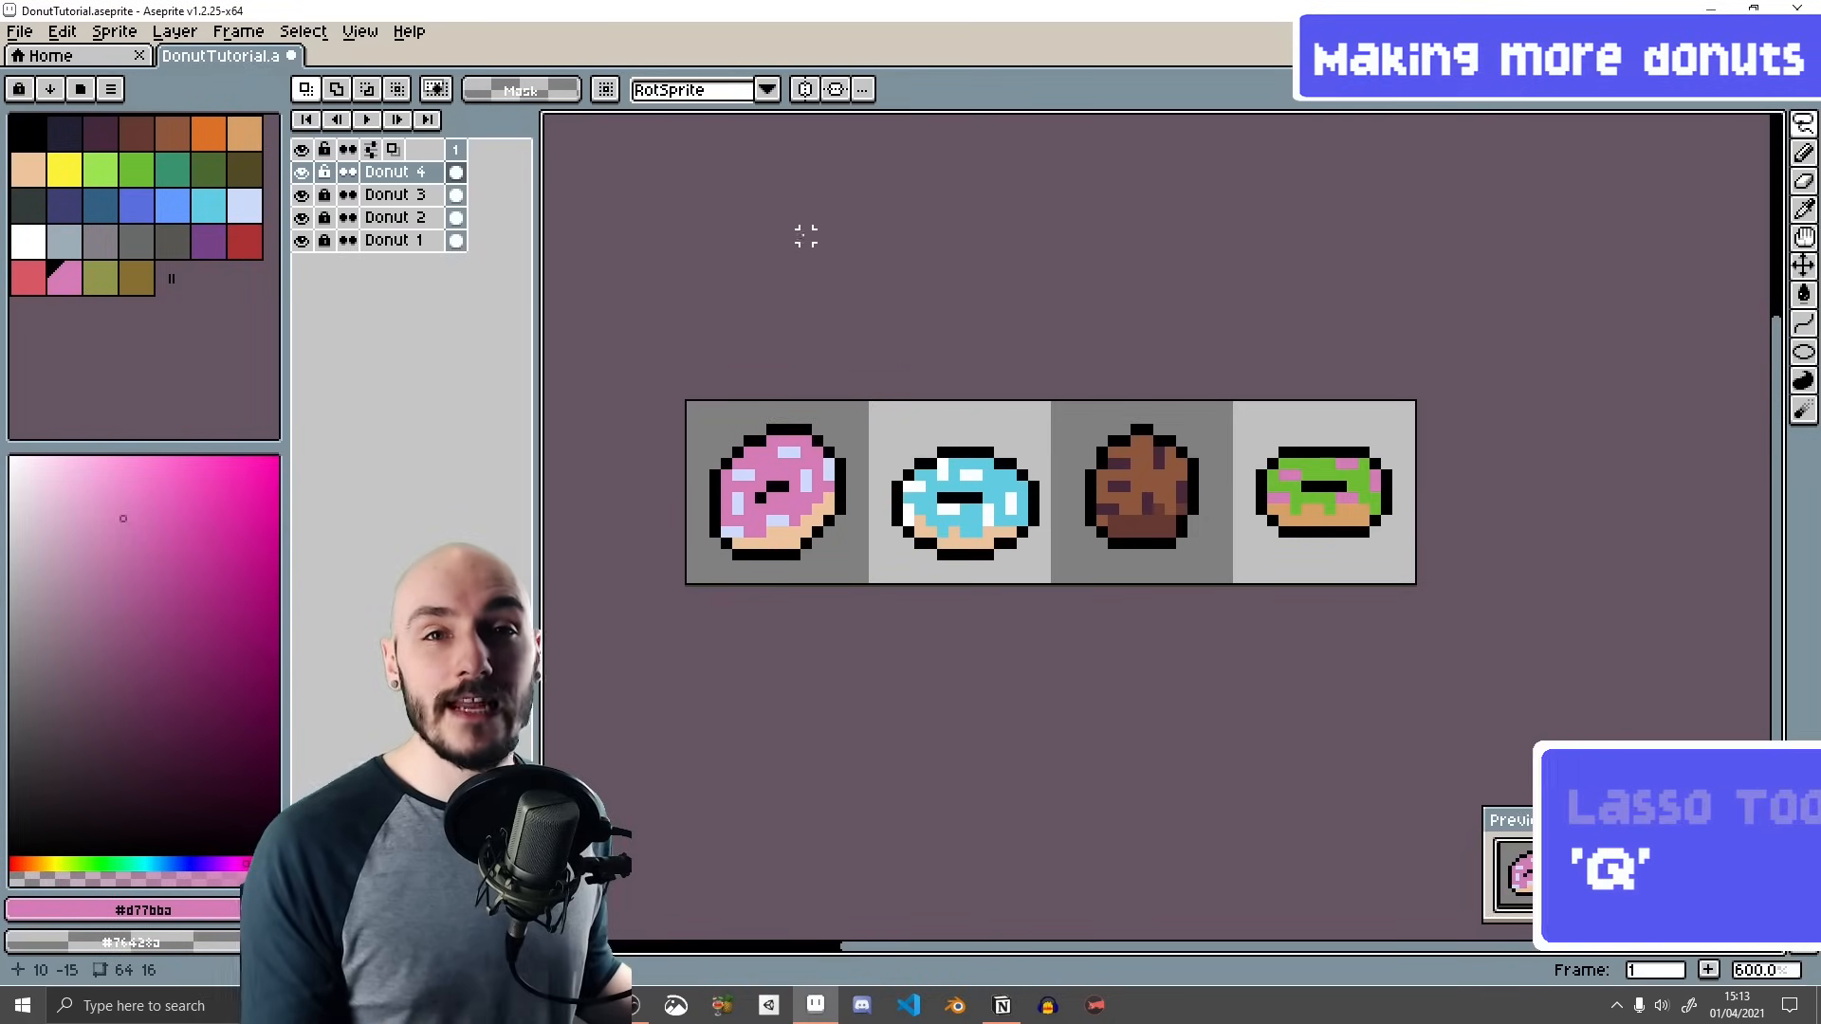
key(F7)
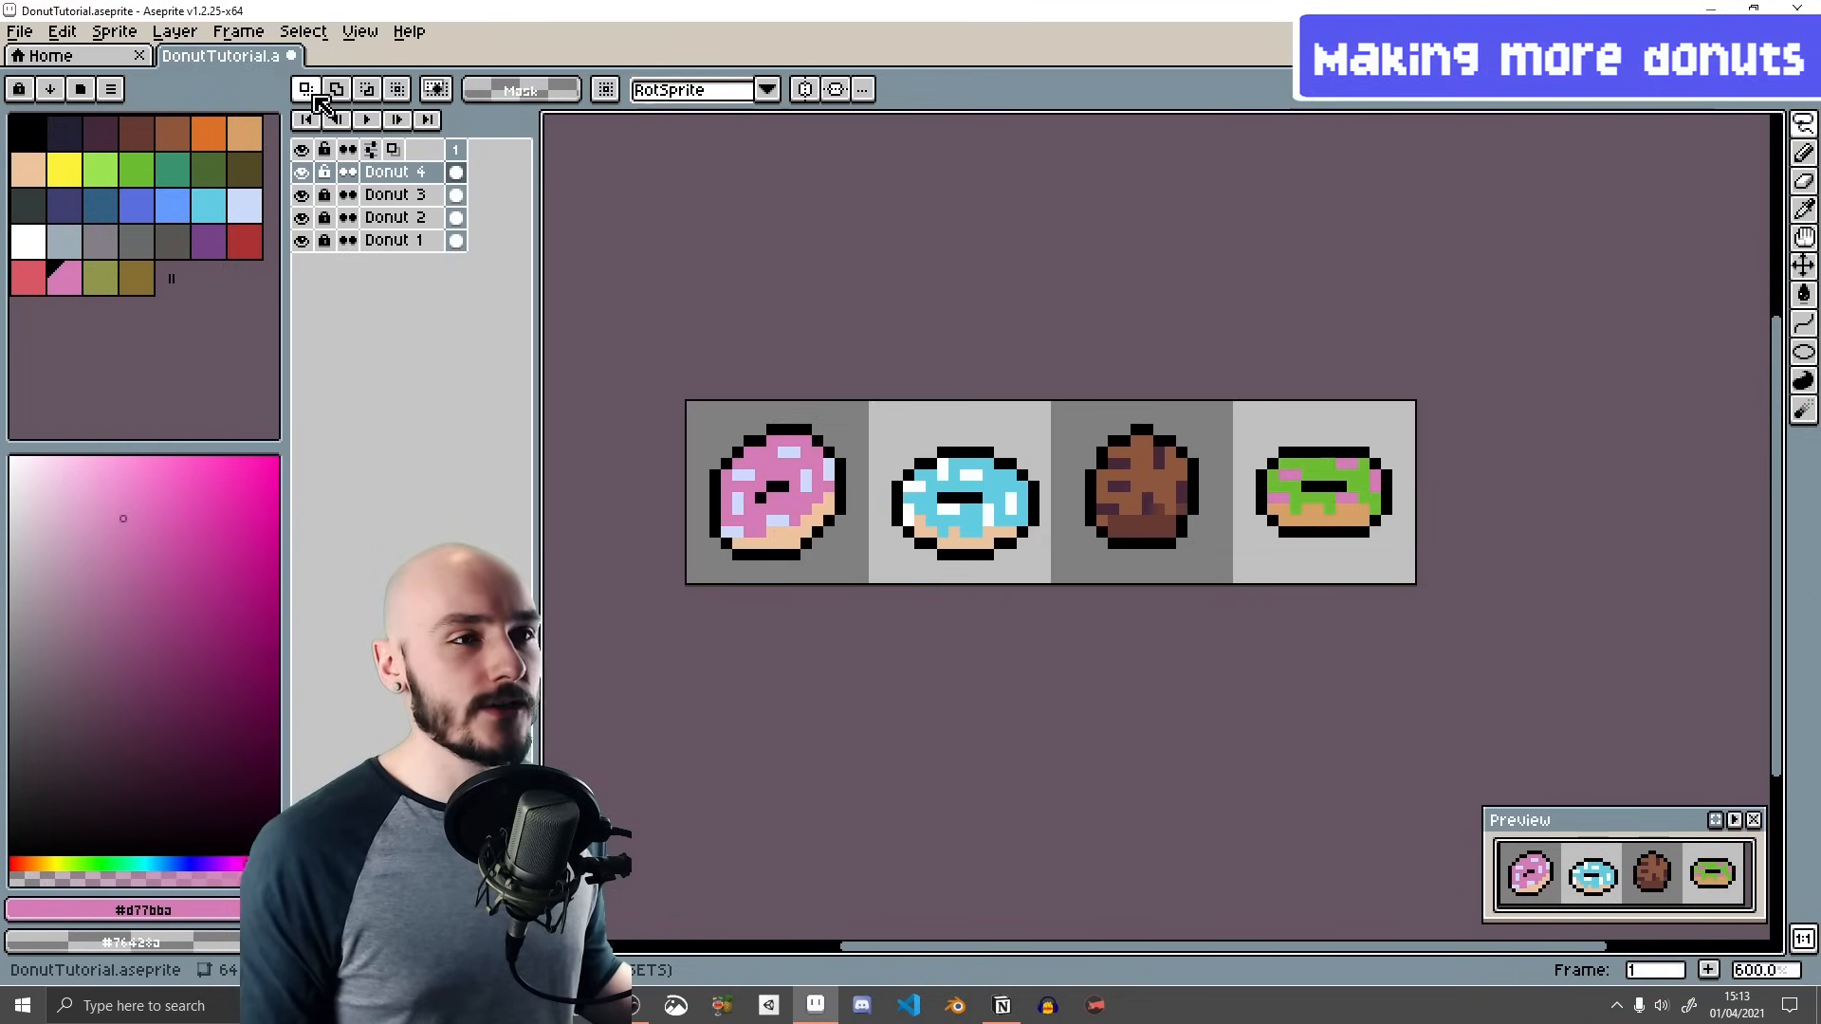
- Lasso the left part of the green donut, and replace that selection with one around its right part
mouse_move(1307, 451)
mouse_down()
mouse_move(1204, 462)
mouse_move(1238, 540)
mouse_move(1314, 444)
mouse_up()
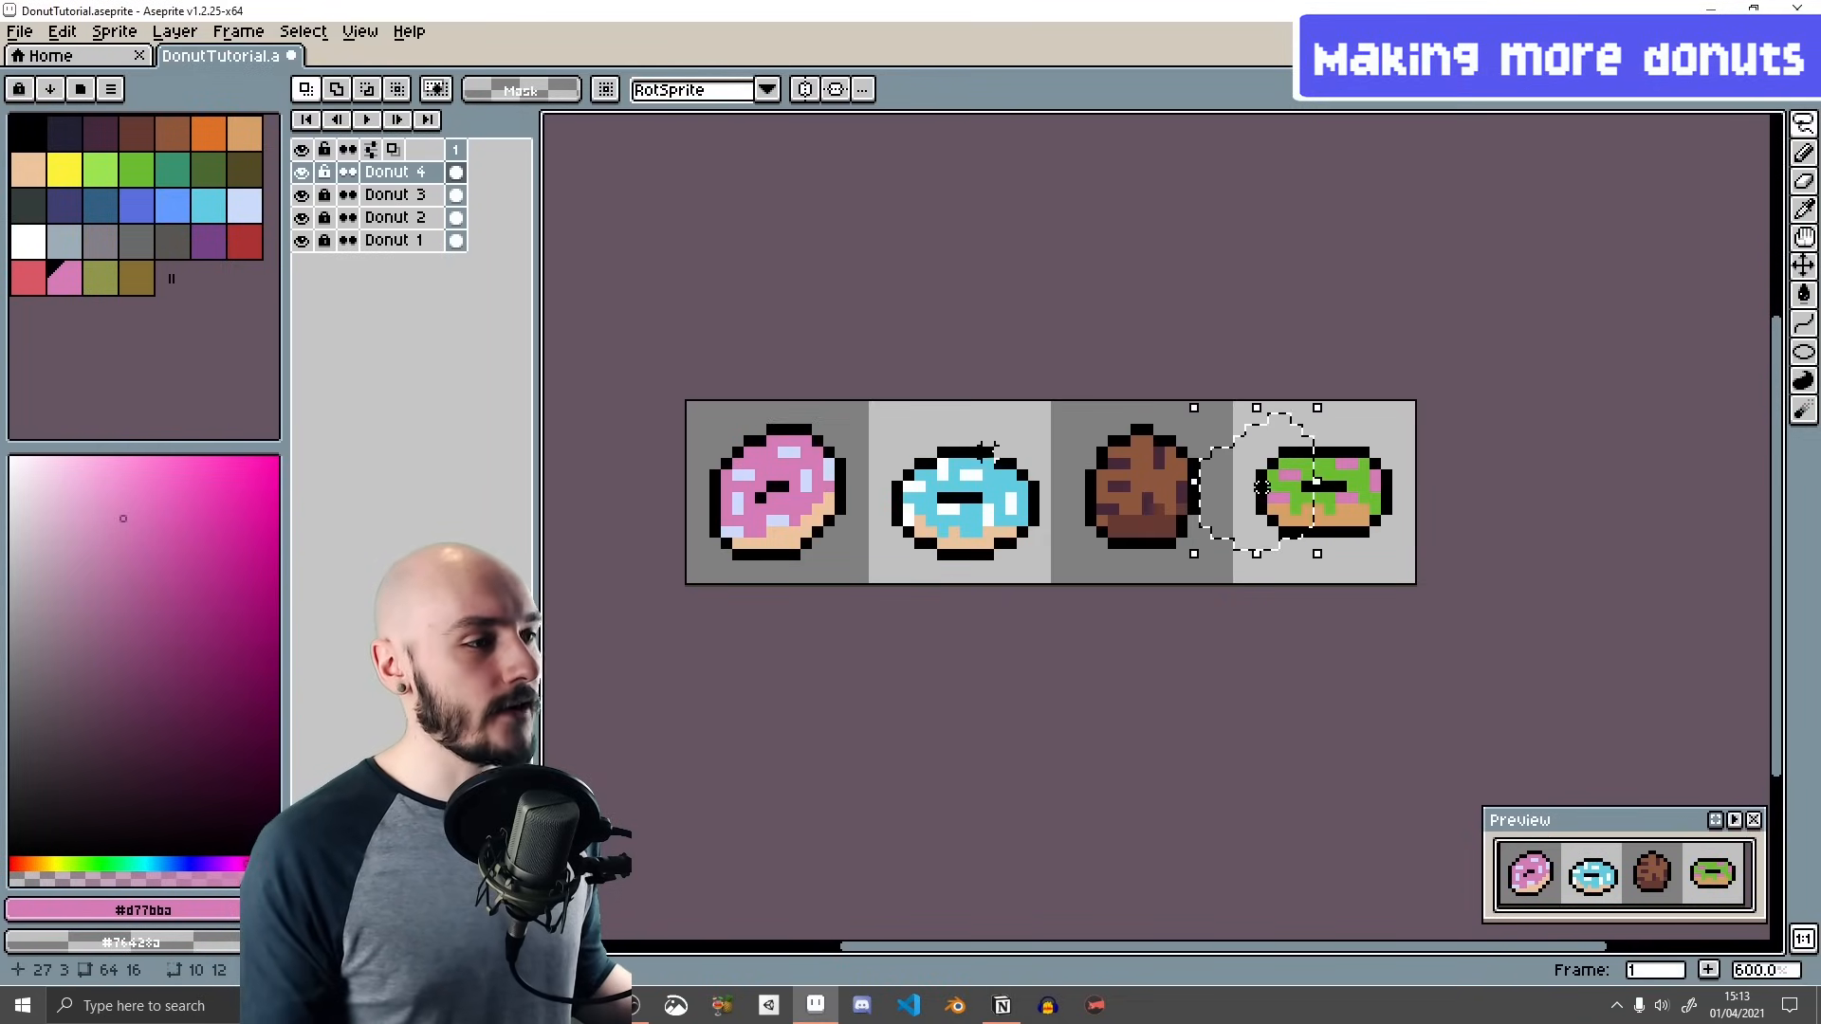
mouse_move(1432, 454)
mouse_down()
mouse_move(1385, 462)
mouse_move(1325, 528)
mouse_up()
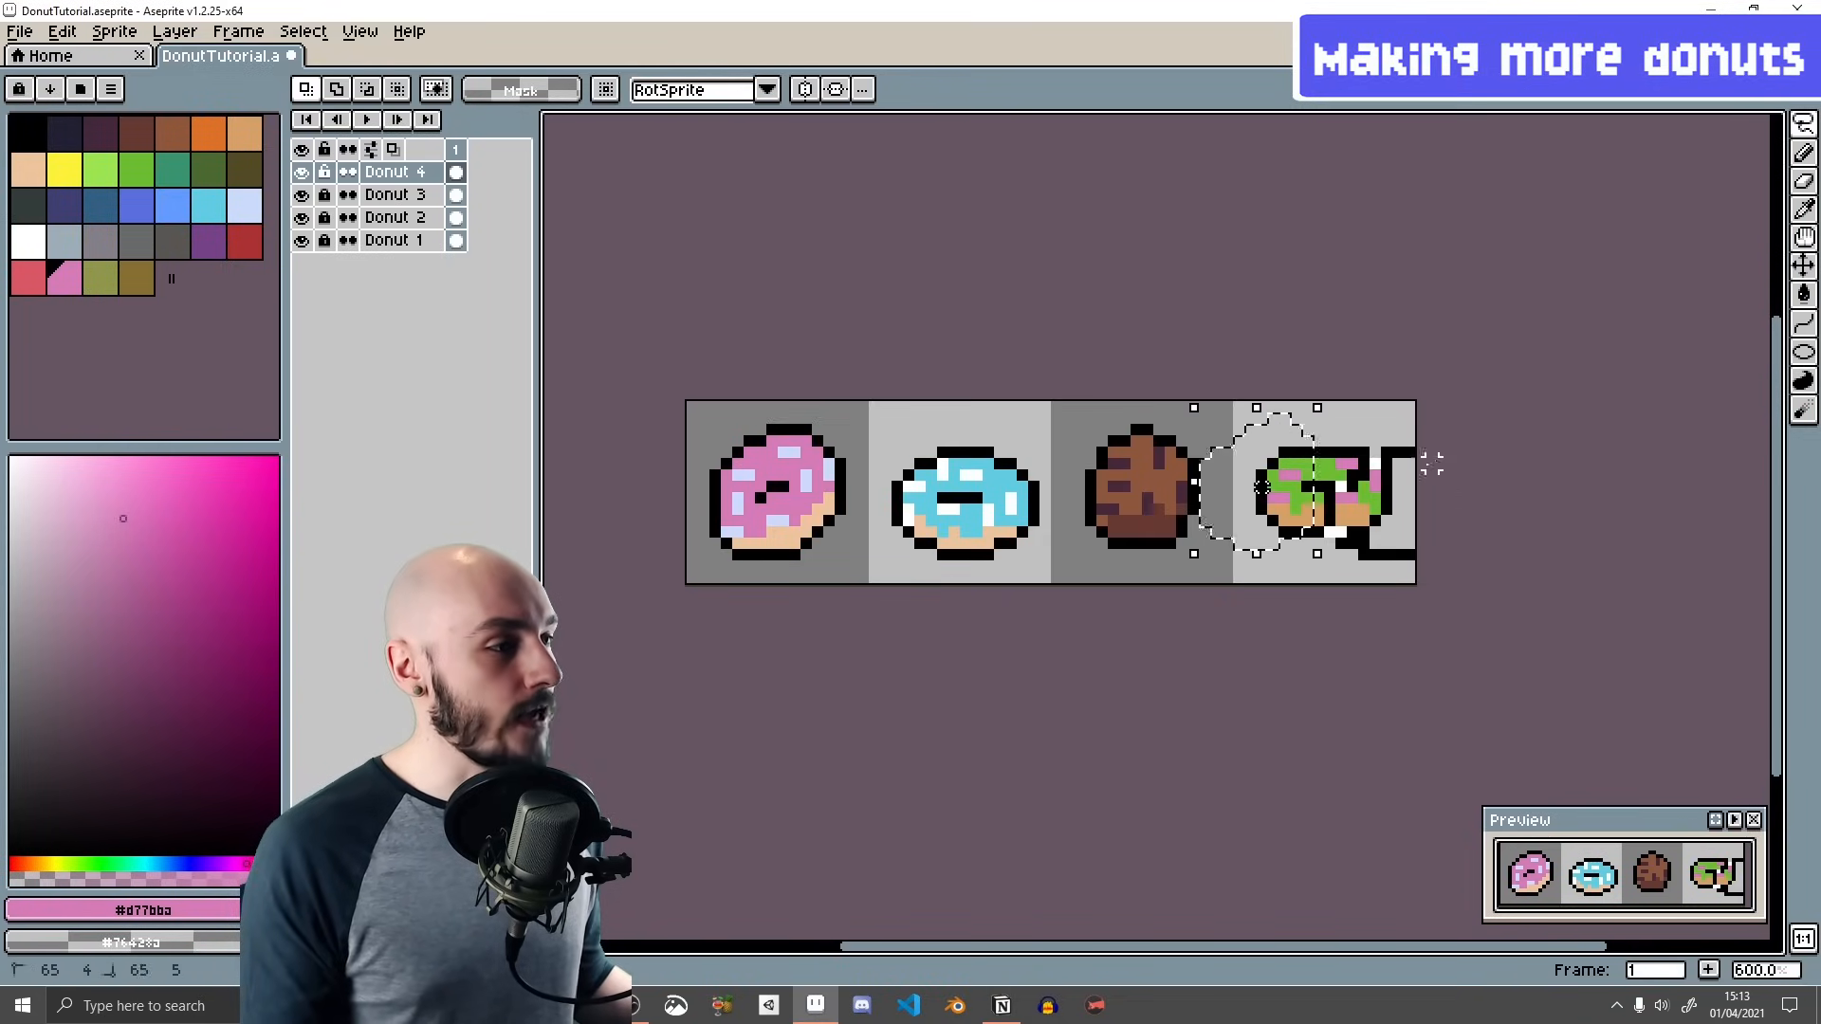
drag(1432, 463, 1475, 423)
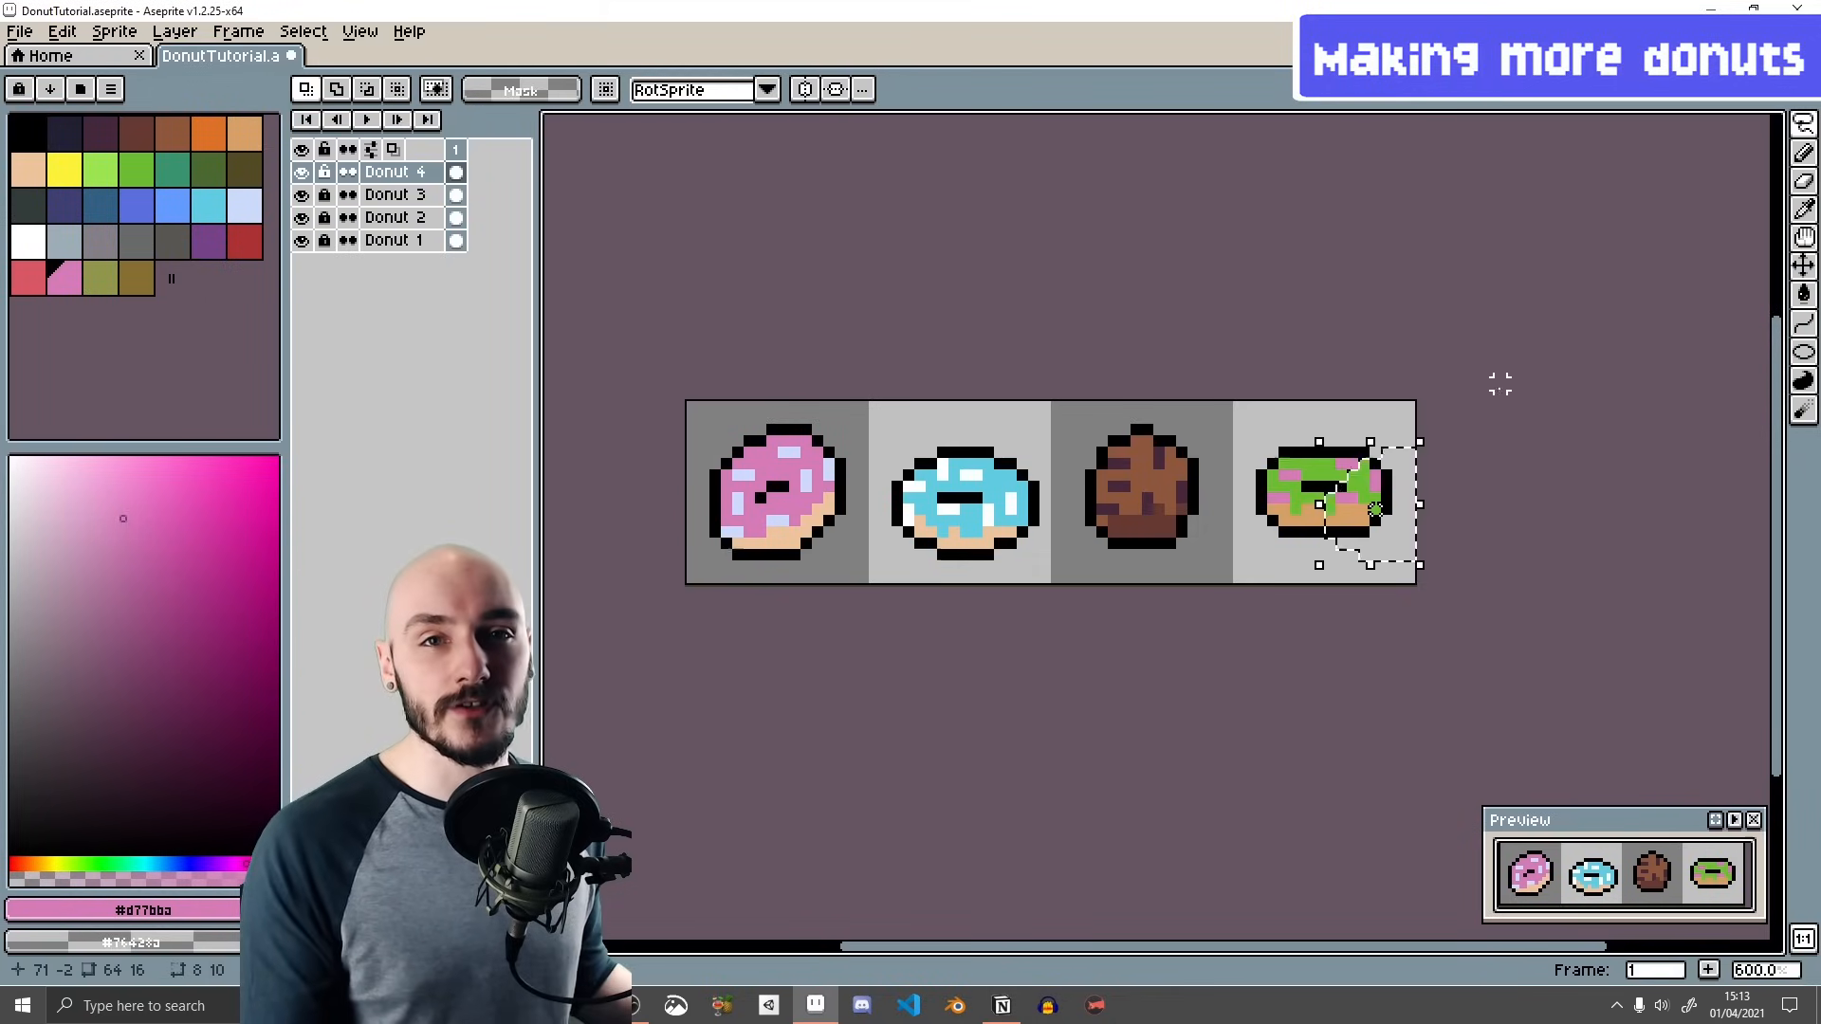
key(ctrl+z)
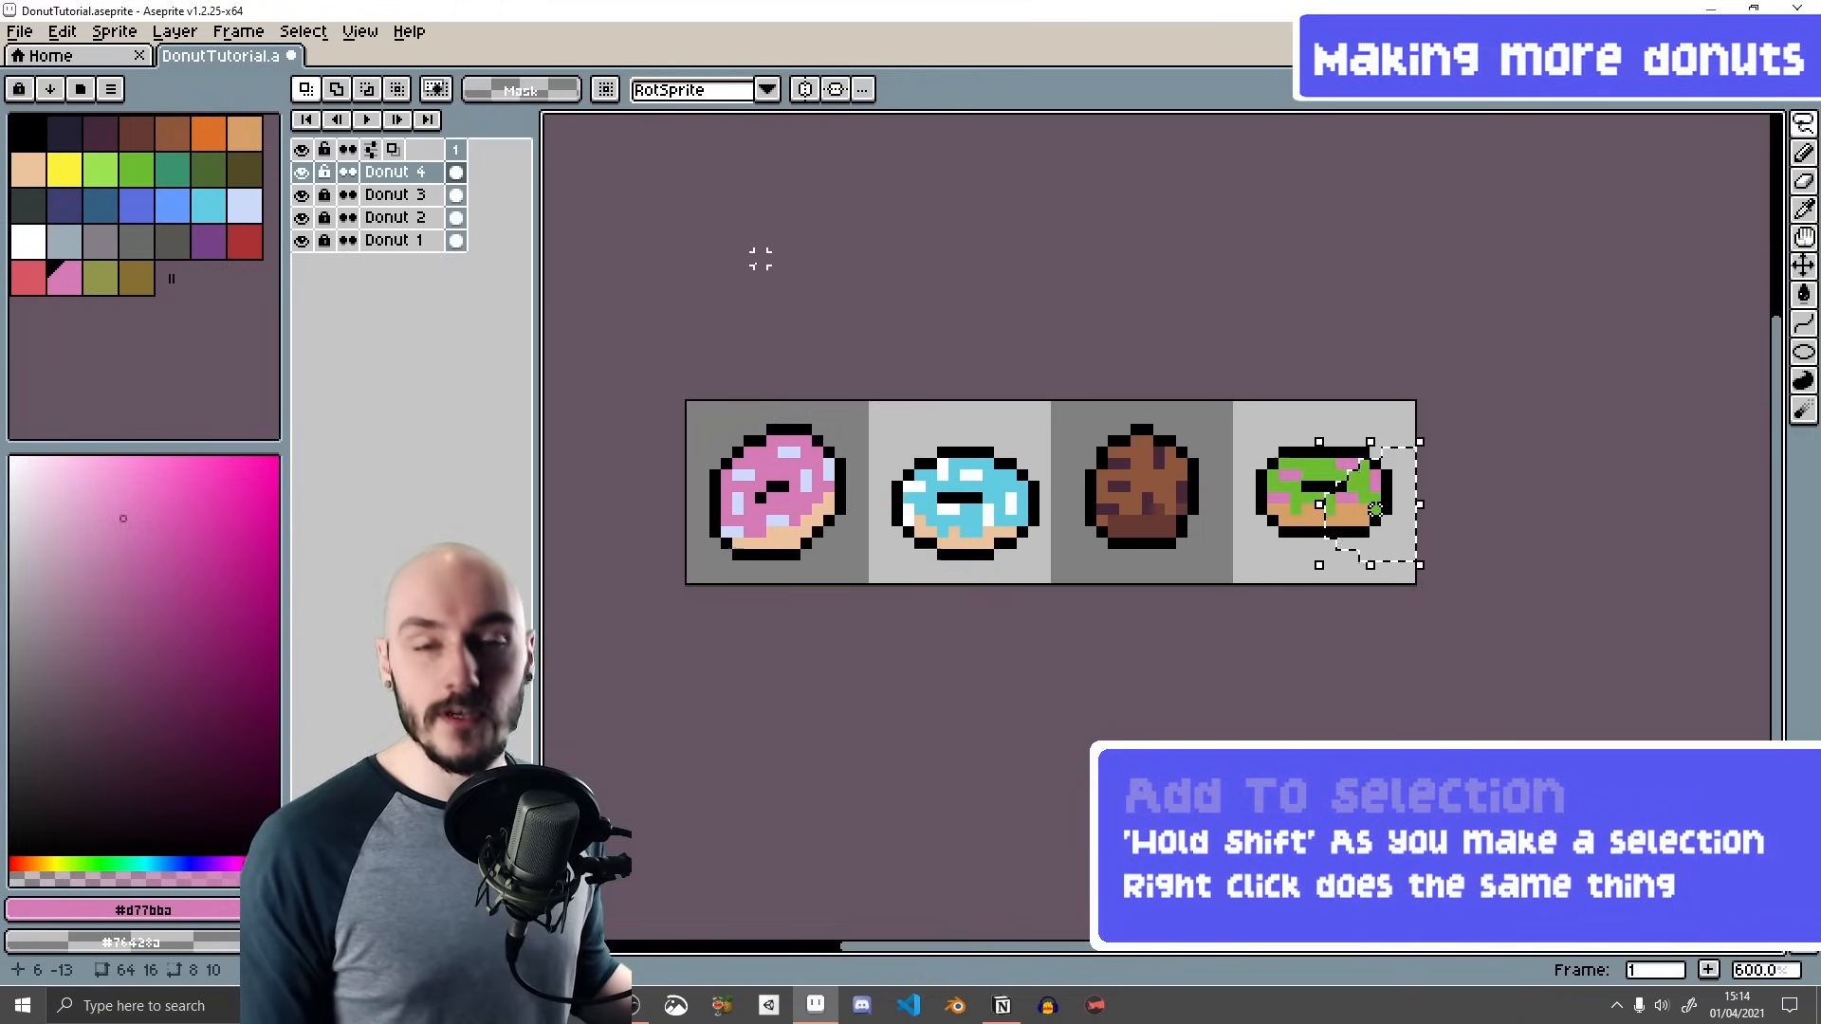
- Add a lassoed area around the upper left of the green donut to the existing selection
key(shift)
drag(1283, 429, 1214, 484)
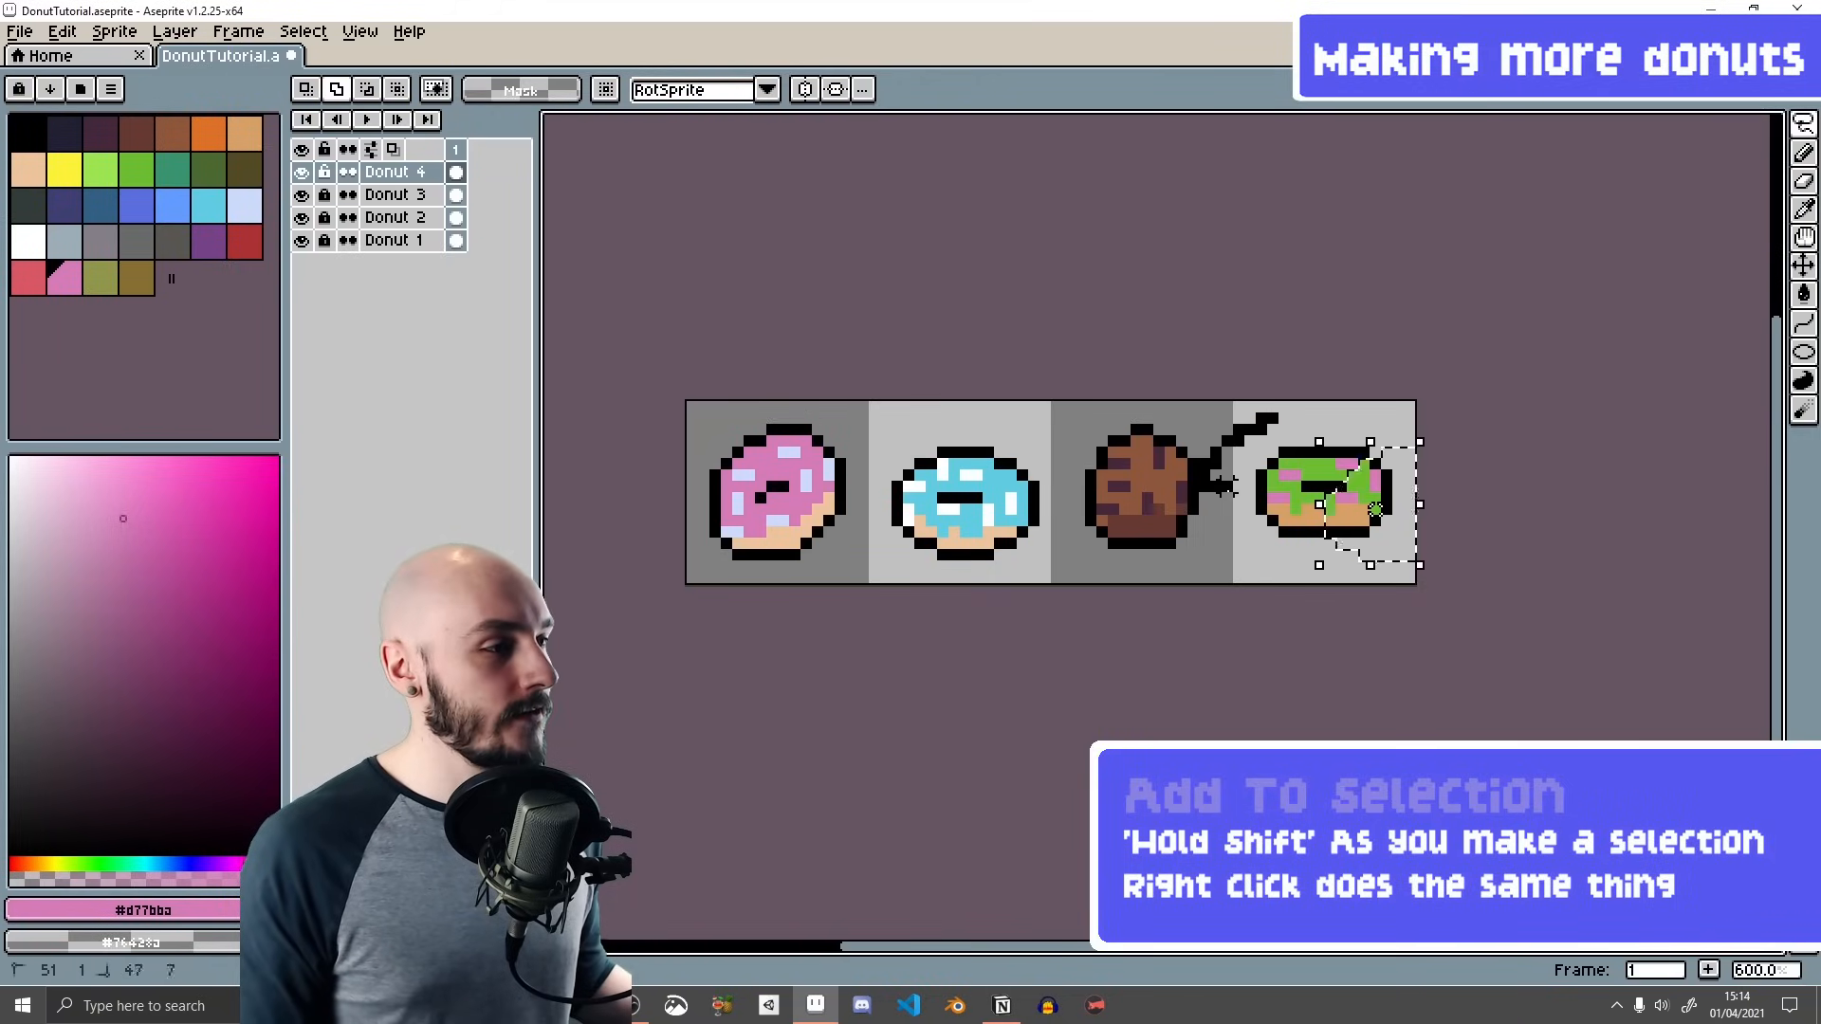
drag(1307, 434, 1295, 423)
drag(1389, 501, 1370, 455)
key(ctrl+z)
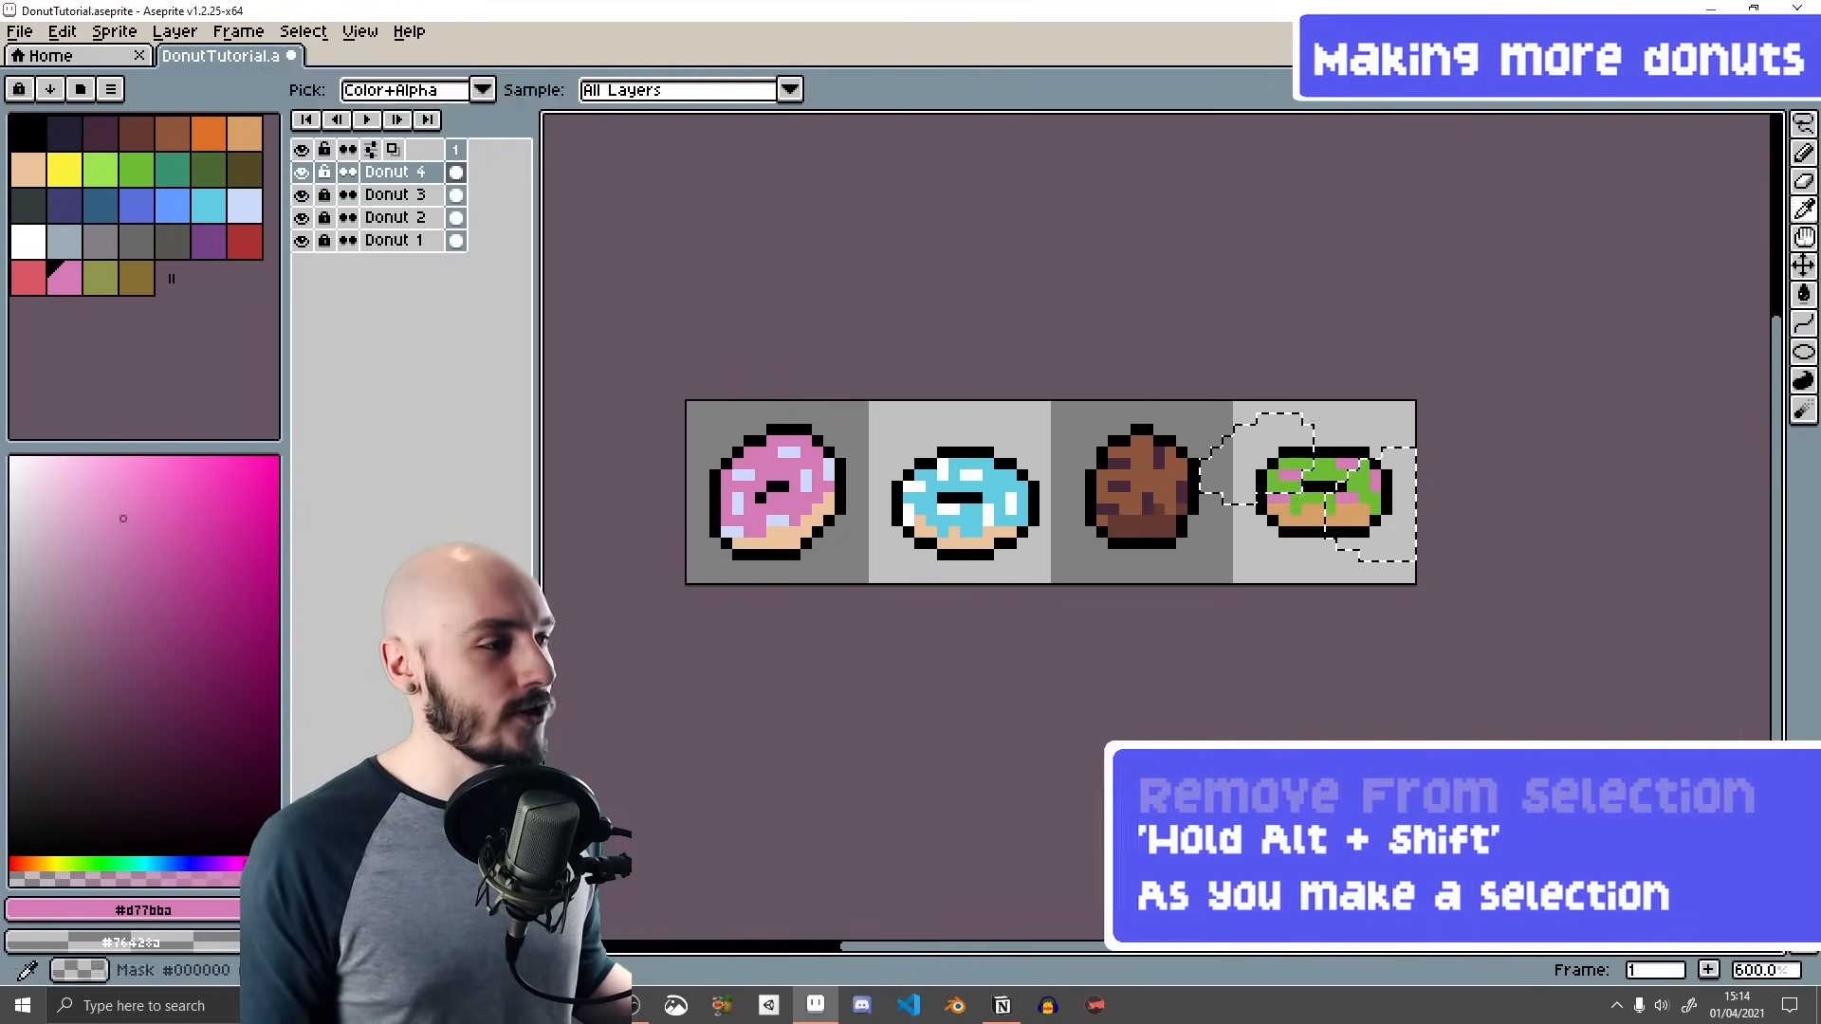
- Remove the left area from the selection around the green donut using the Lasso
mouse_move(1307, 488)
mouse_down()
mouse_move(1086, 503)
mouse_move(1467, 294)
mouse_up()
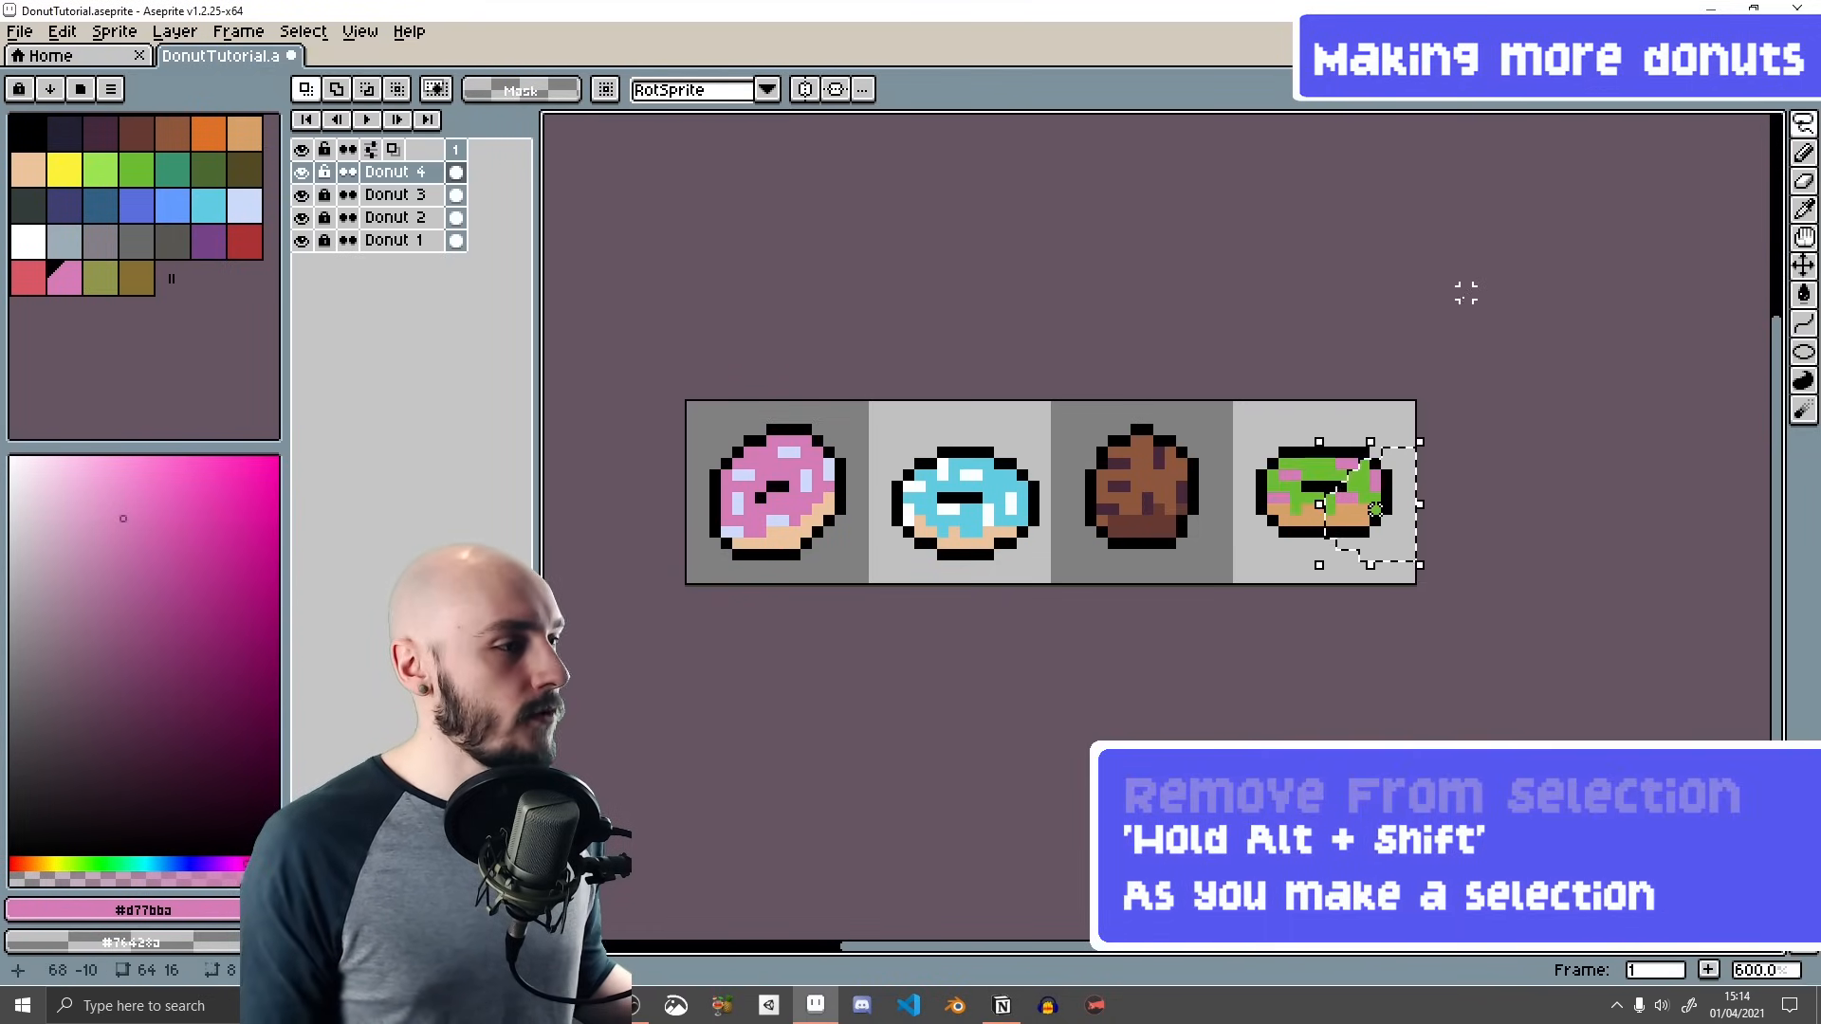
mouse_move(1239, 495)
mouse_down()
mouse_move(1274, 409)
mouse_move(1398, 468)
mouse_up()
mouse_move(1317, 395)
mouse_down()
mouse_move(1441, 512)
mouse_move(1368, 457)
mouse_move(1389, 520)
mouse_move(1406, 479)
mouse_move(1398, 519)
mouse_move(1350, 561)
mouse_up()
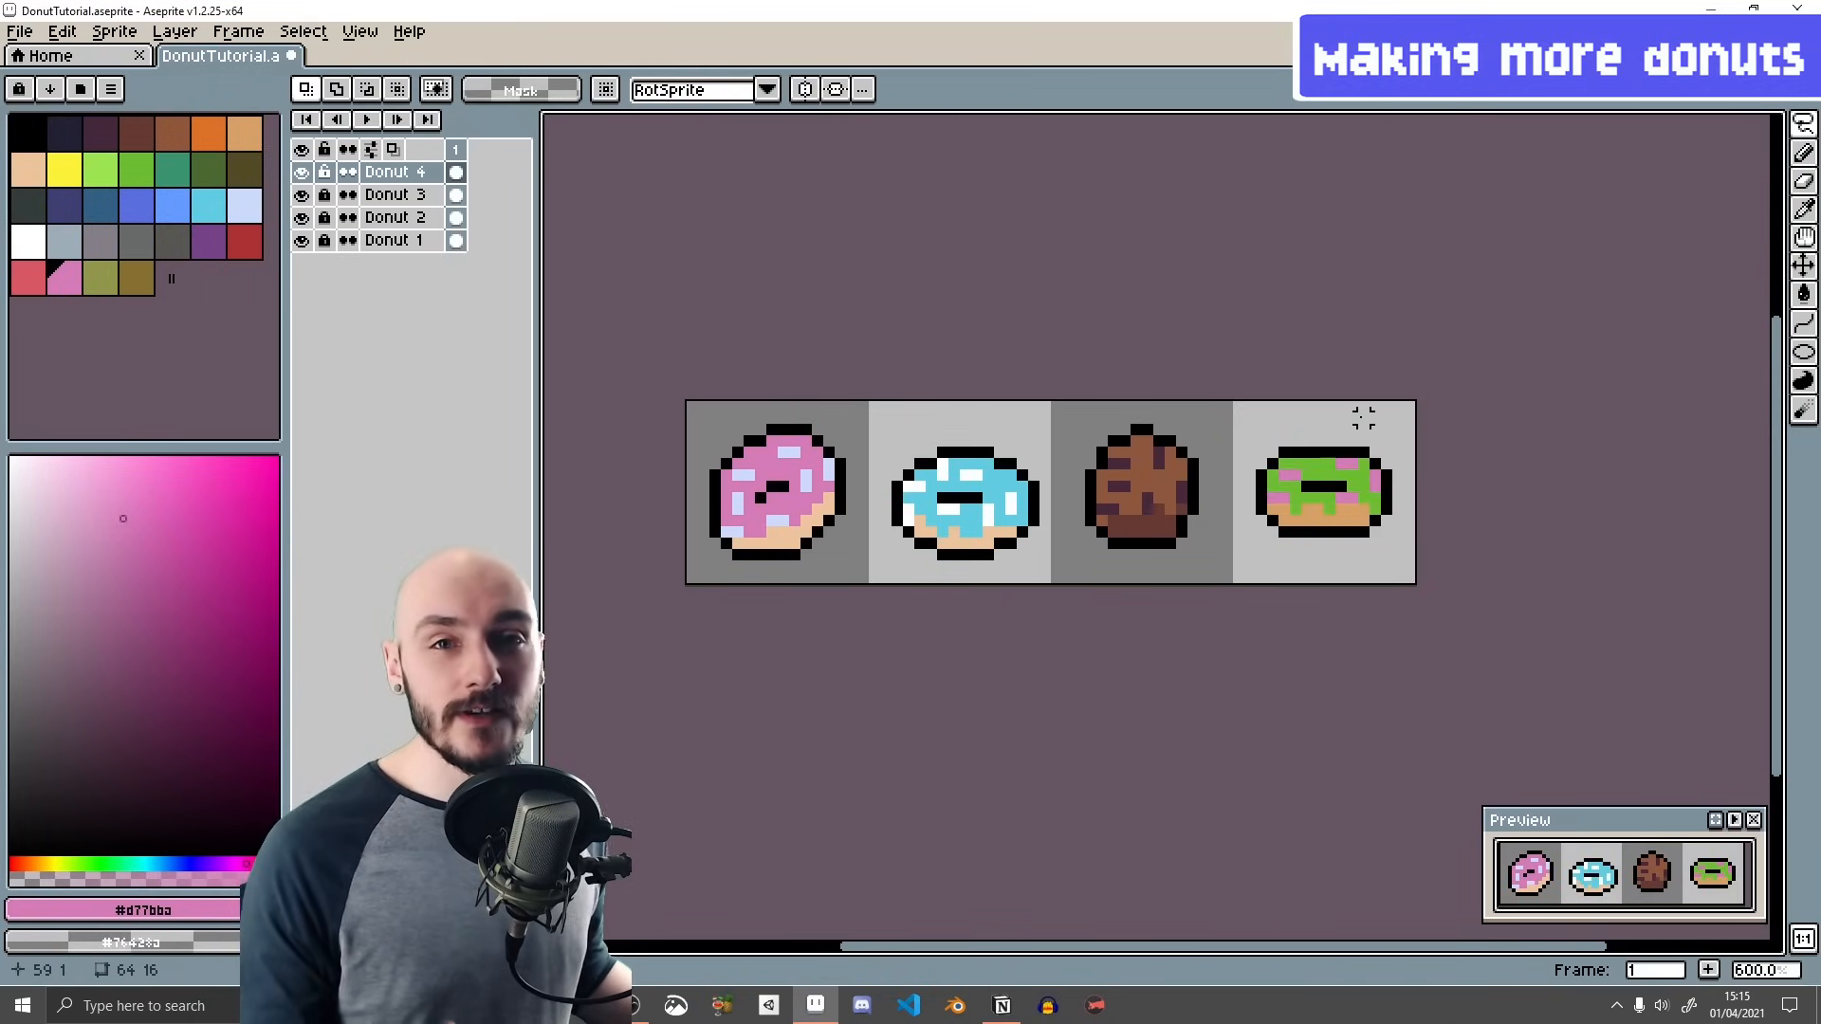
- Apply Transform to the green donut, try shrinking it from its upper right corner and undo the change
key(v)
click(62, 32)
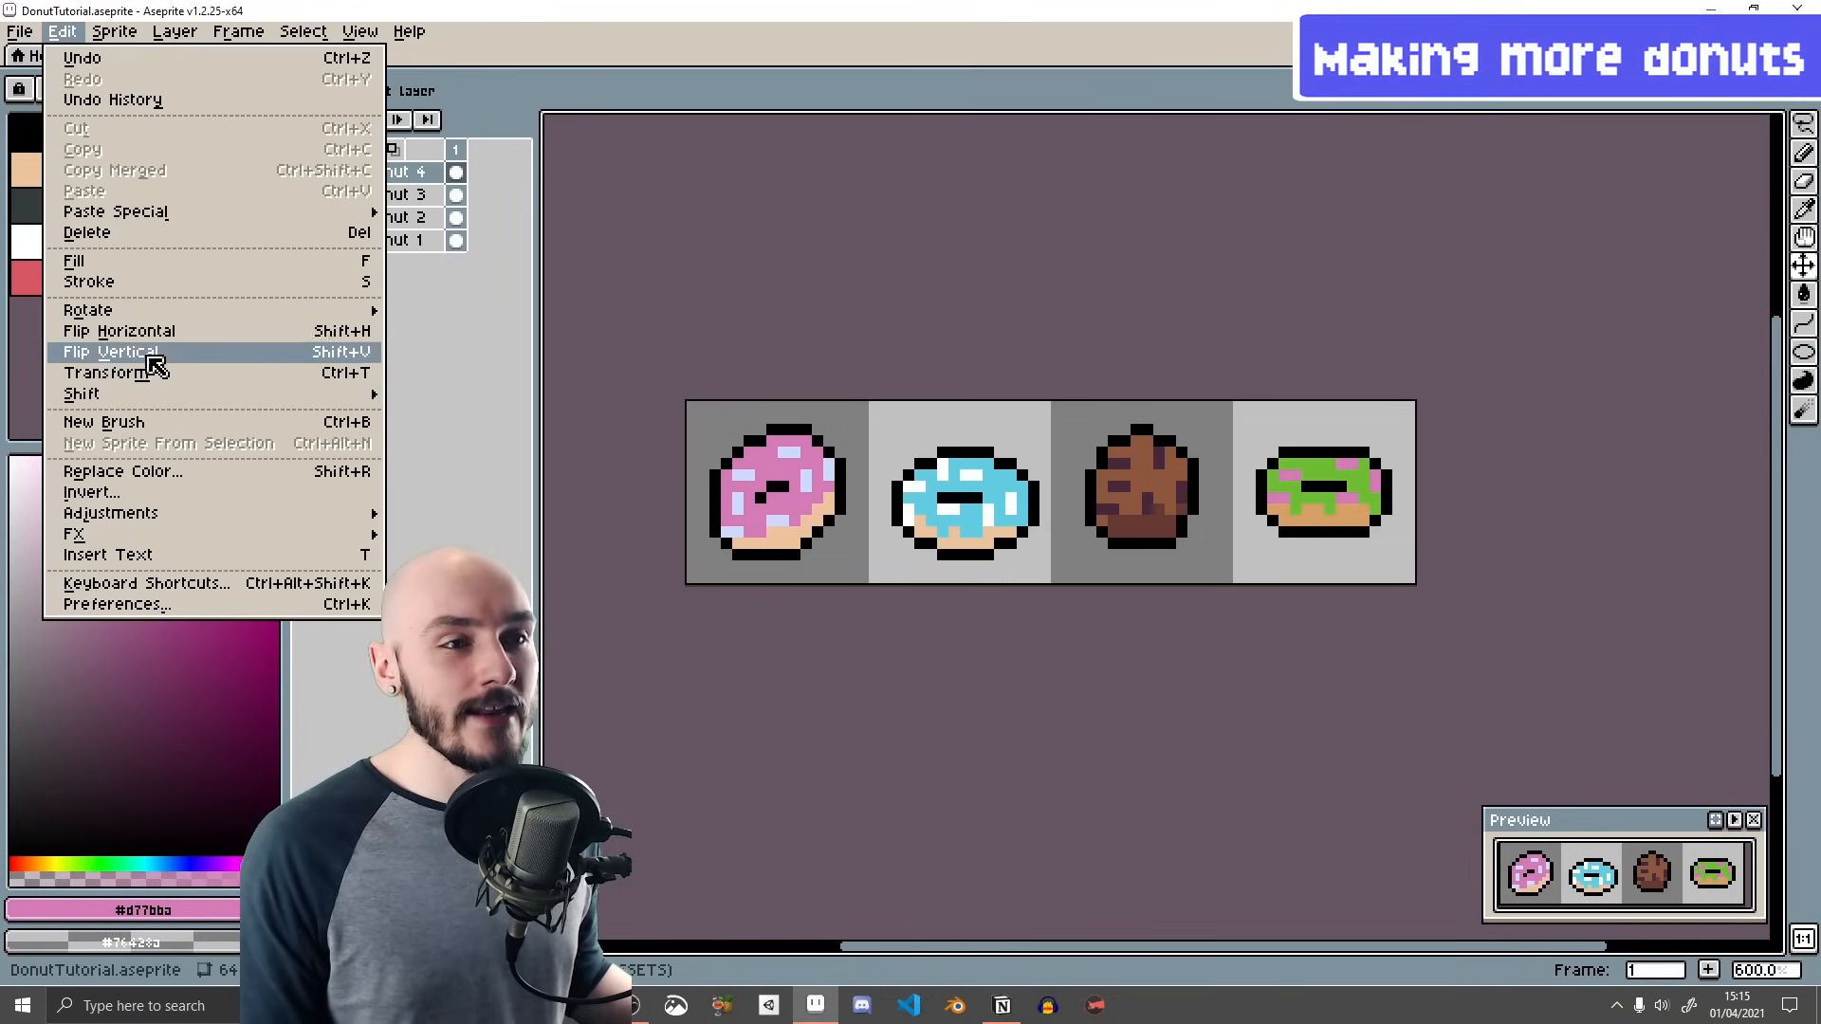
click(163, 373)
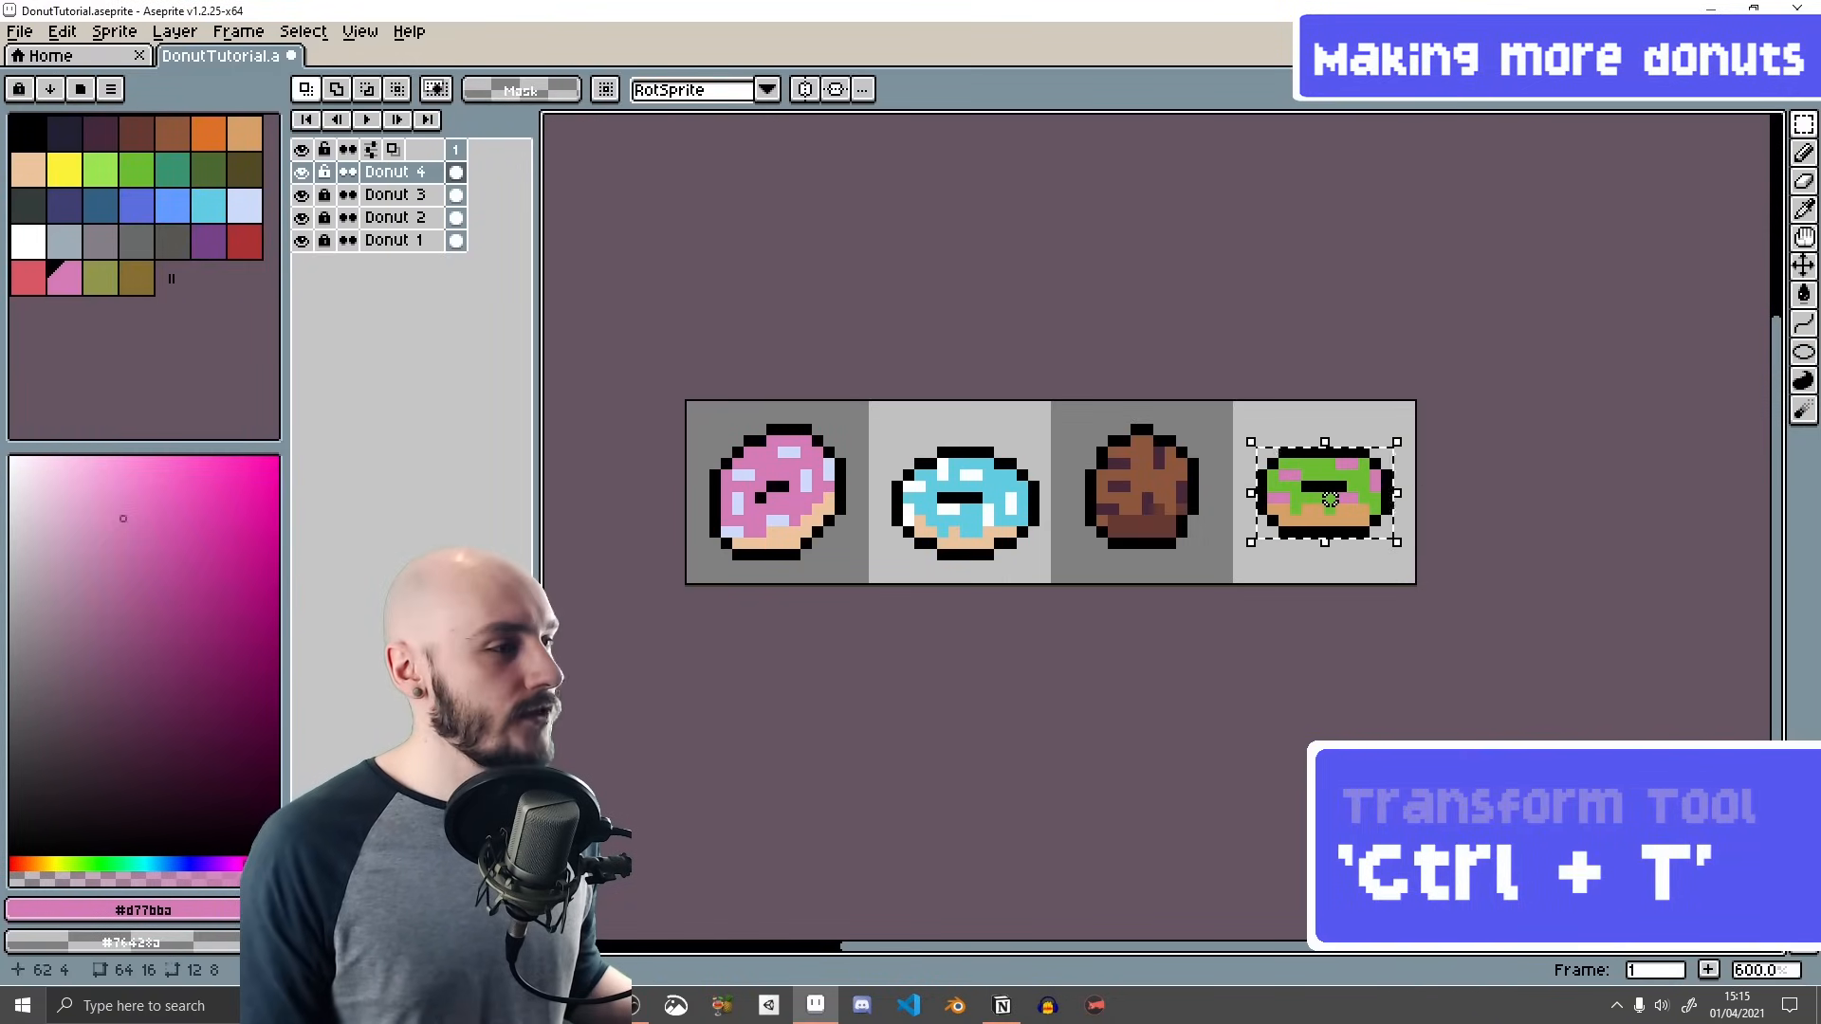
drag(1407, 435, 1385, 458)
drag(1376, 394, 1341, 447)
key(ctrl+z)
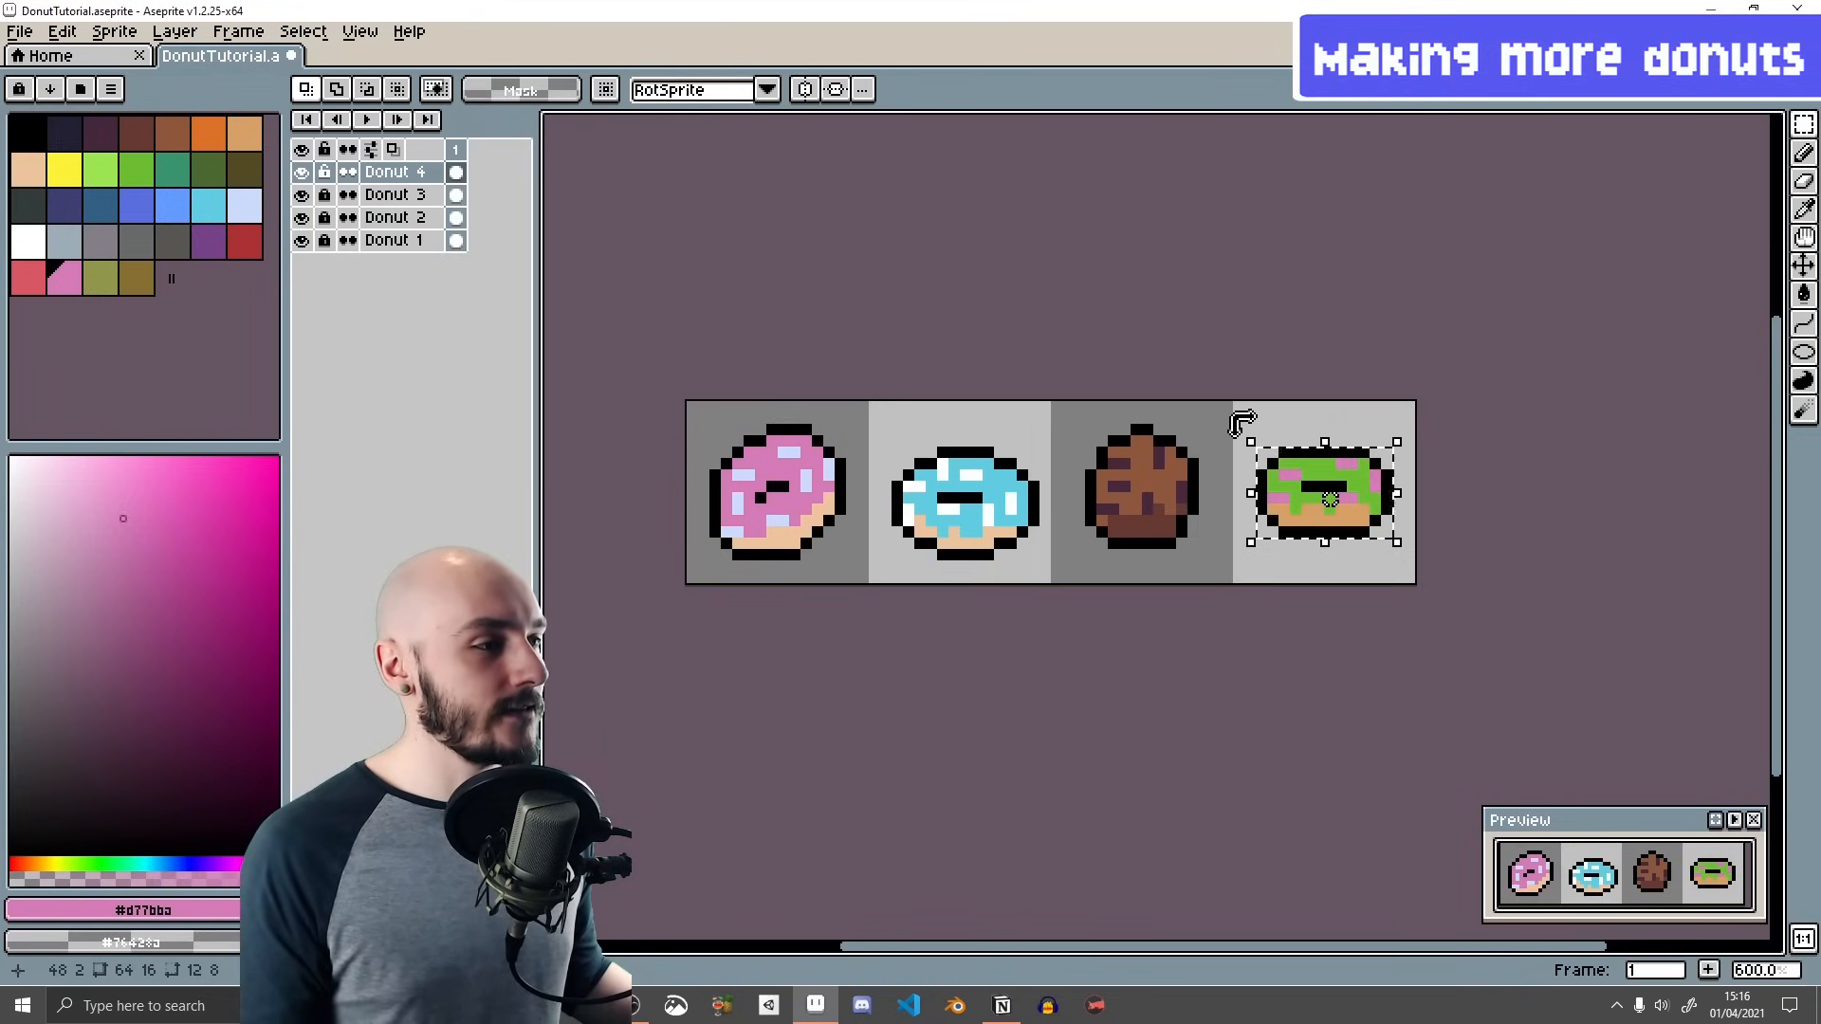
- Try rotating the green donut with the RotSprite algorithm and undo the rotation
drag(1241, 423, 1239, 457)
key(ctrl+z)
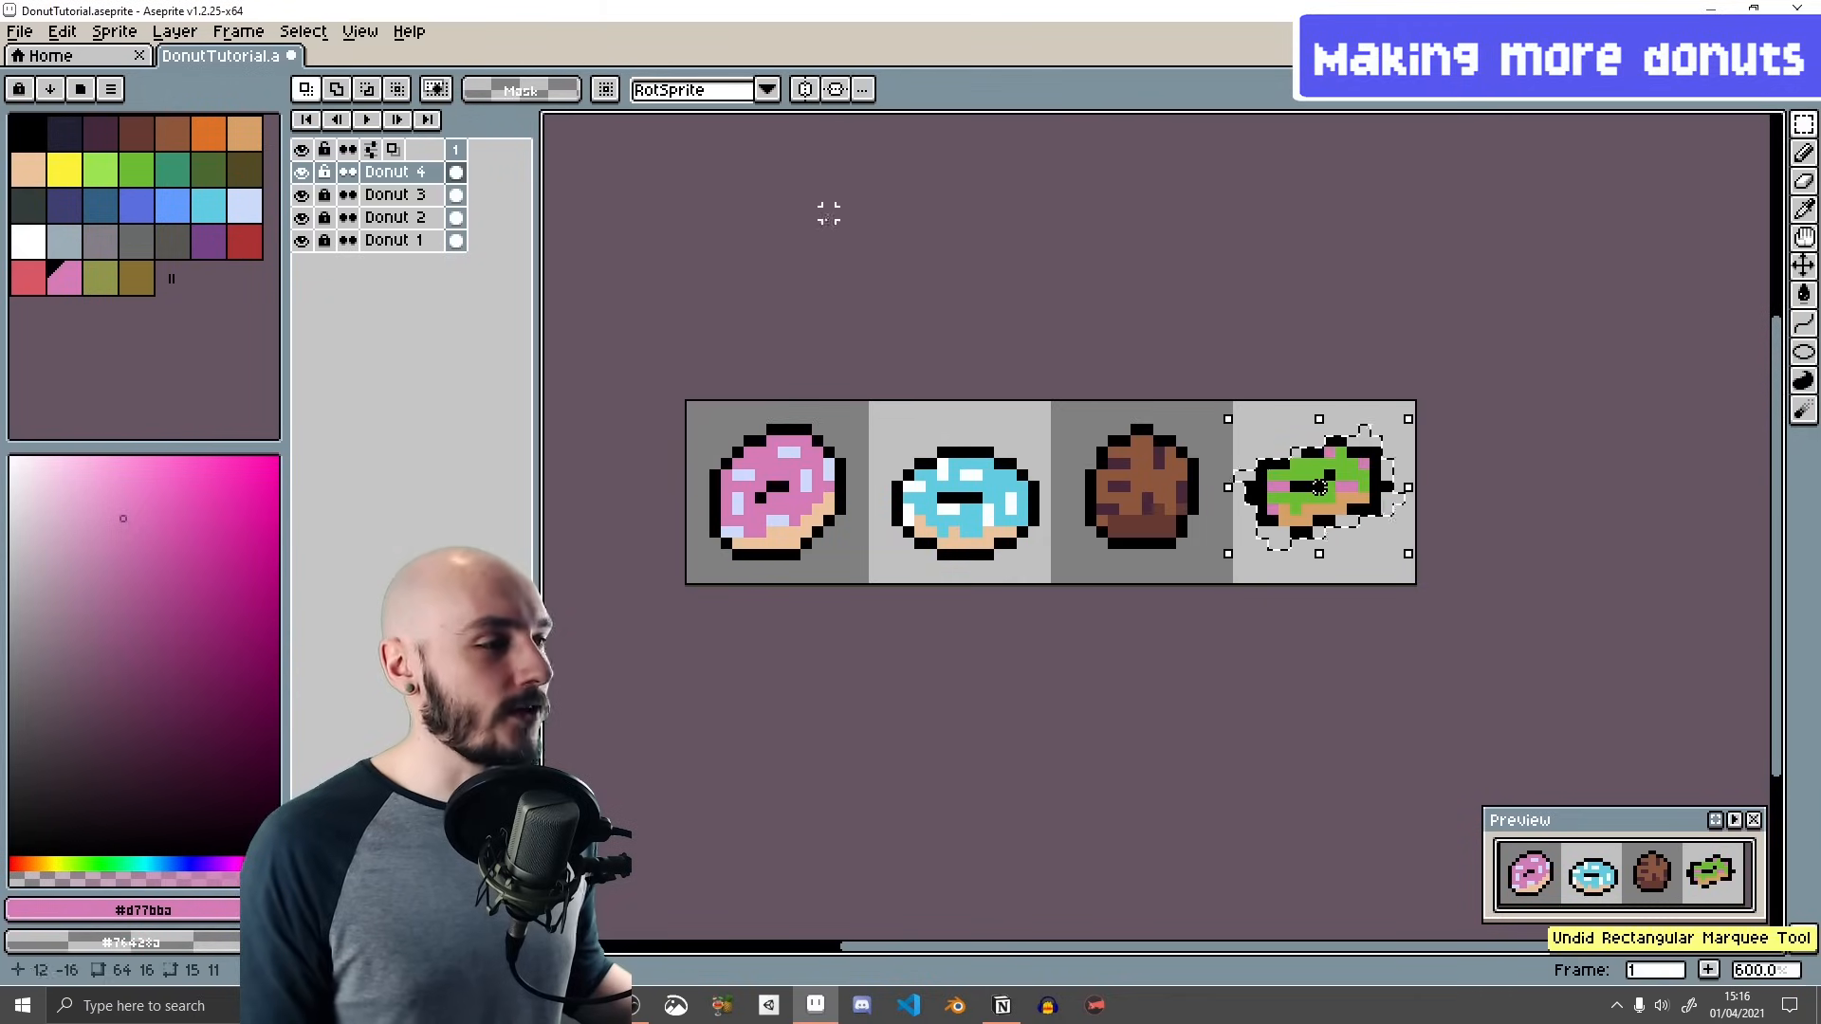
key(ctrl+z)
- Set the rotation algorithm to Fast Rotation, undo the donut's scaling and clear the selection
click(766, 89)
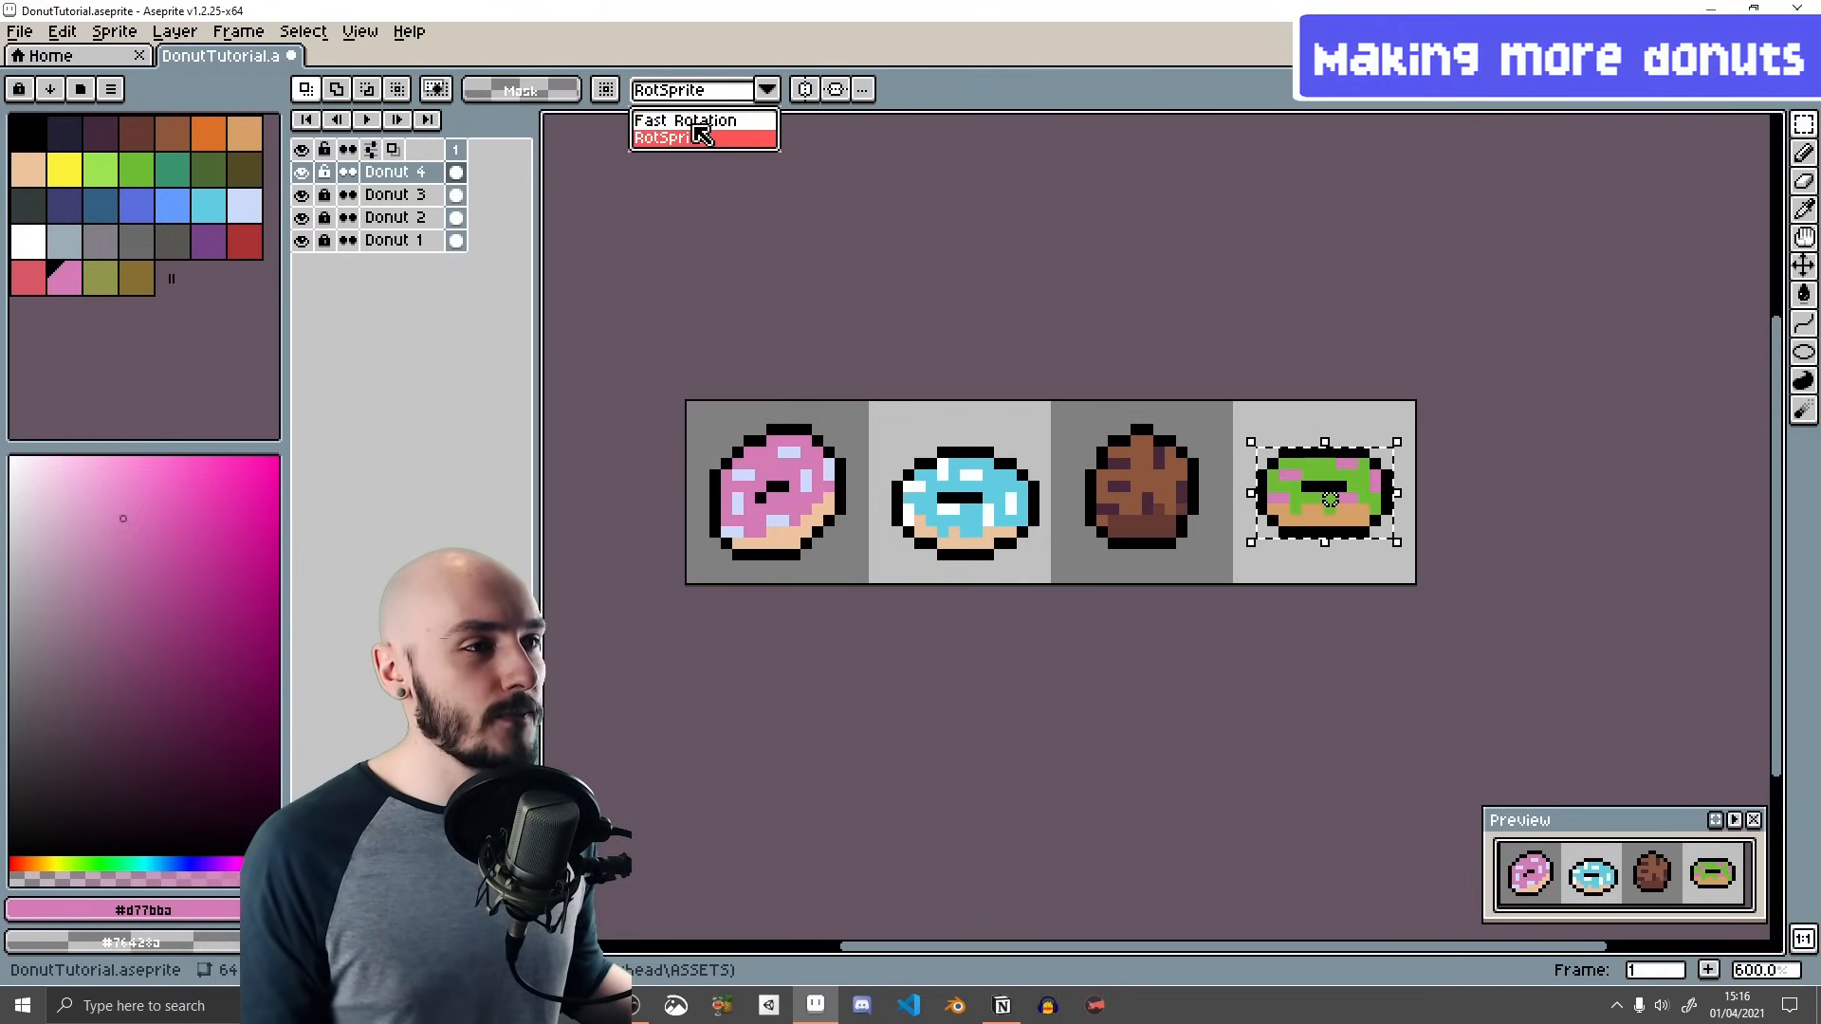
click(706, 121)
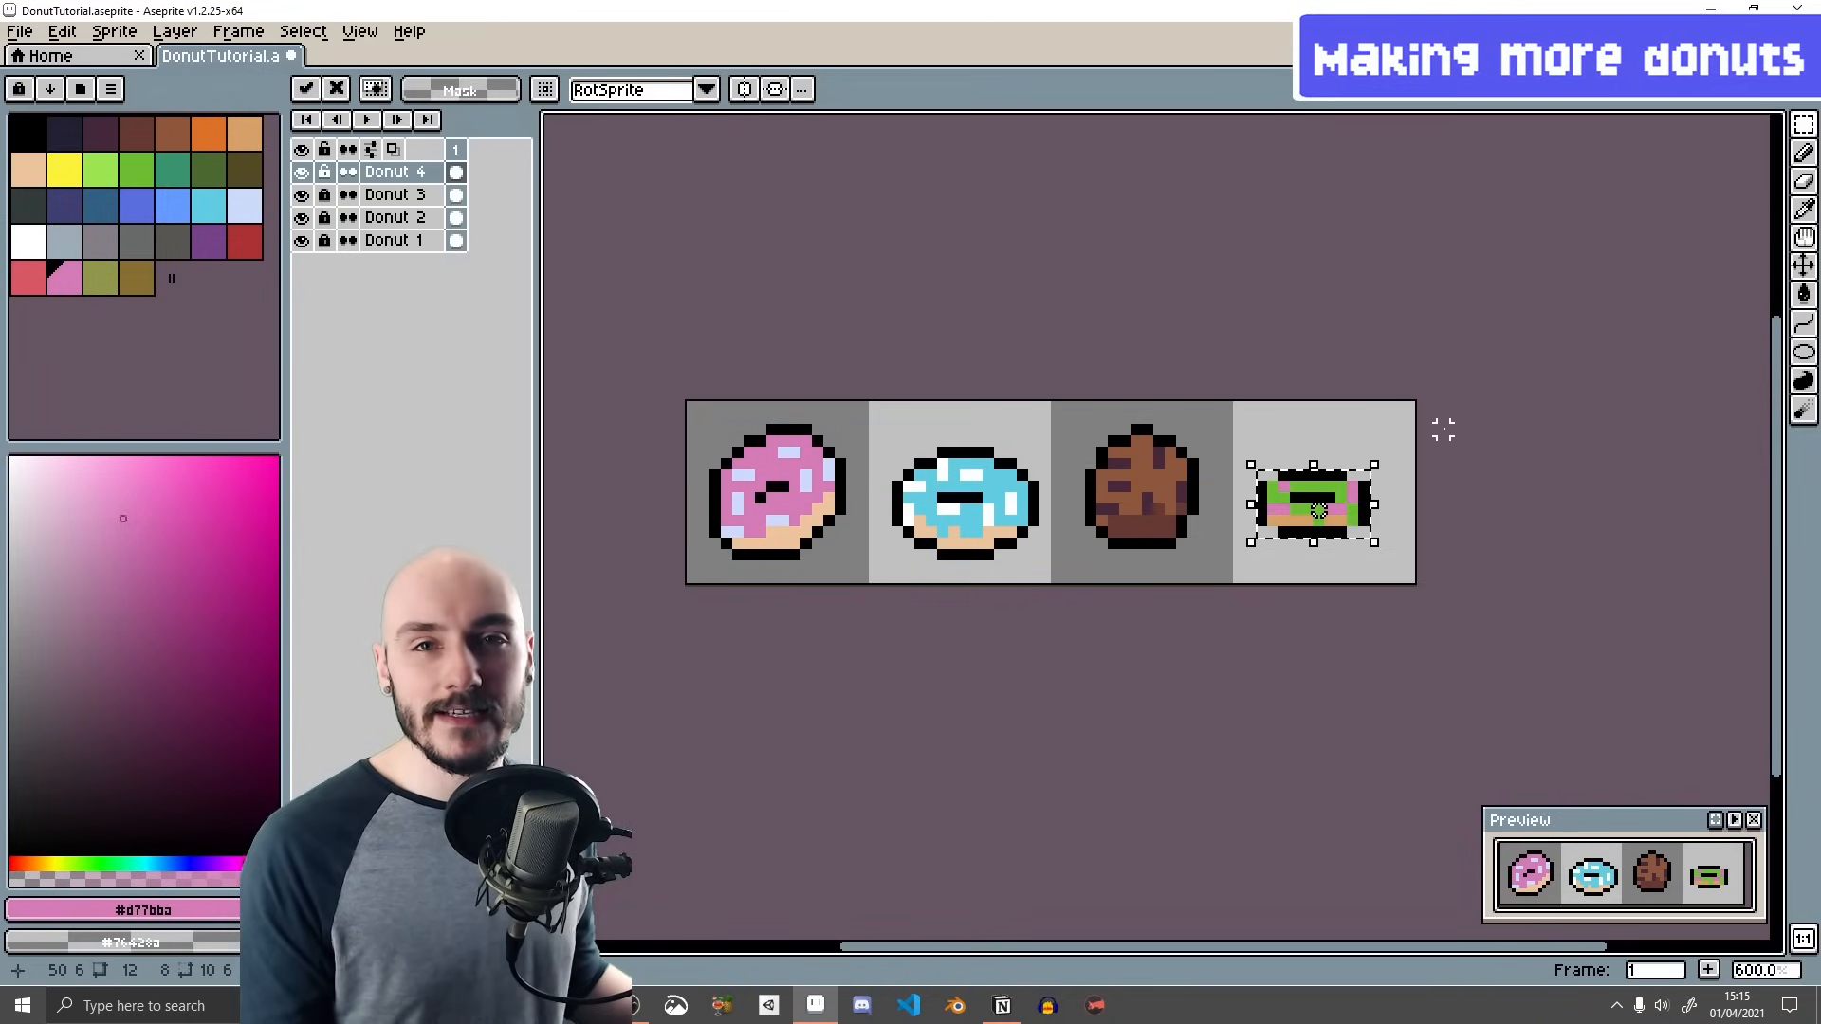
key(ctrl+z)
click(1409, 362)
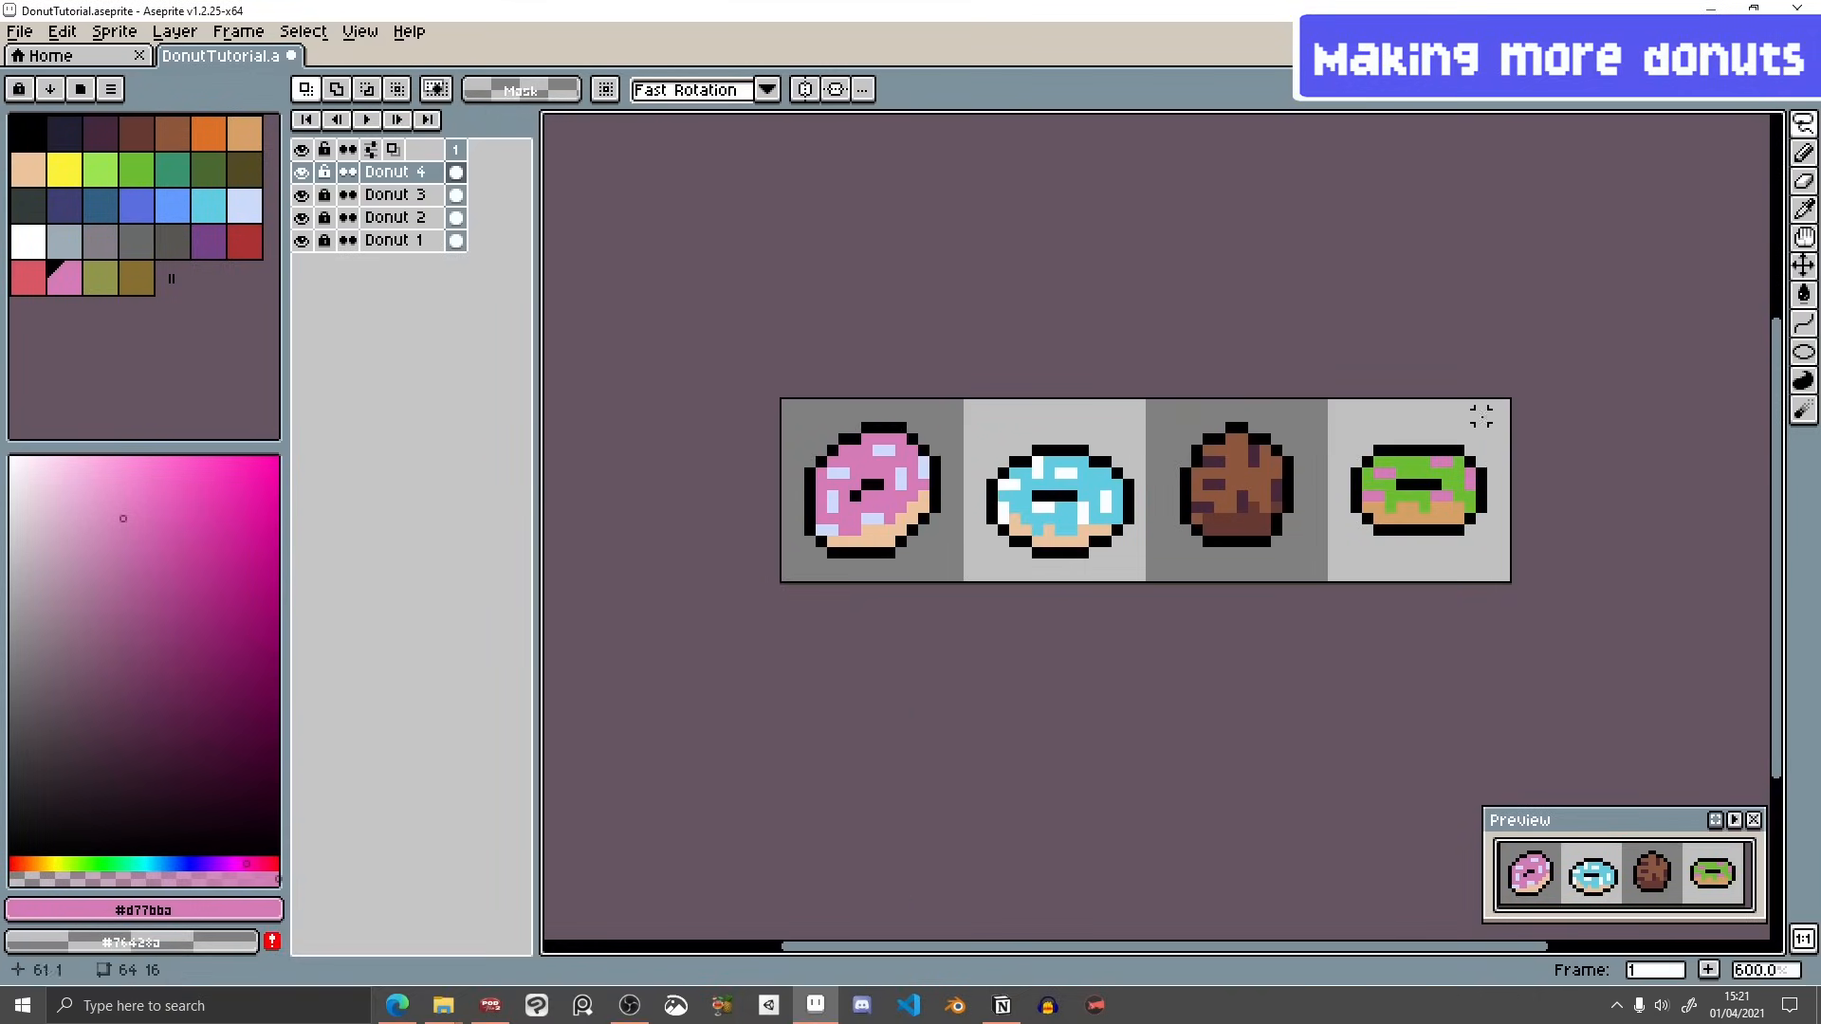
- Lasso the upper left piece of the green donut and move it up and away from the rest, then deselect it
mouse_move(1446, 417)
mouse_down()
mouse_move(1323, 512)
mouse_move(1357, 498)
mouse_up()
mouse_move(1494, 462)
mouse_down()
mouse_move(1404, 474)
mouse_move(1392, 429)
mouse_up()
key(ctrl+d)
key(v)
drag(1449, 482, 1357, 496)
- Paint the cut edge on the upper left of the green donut in dark green
key(b)
click(172, 171)
click(209, 171)
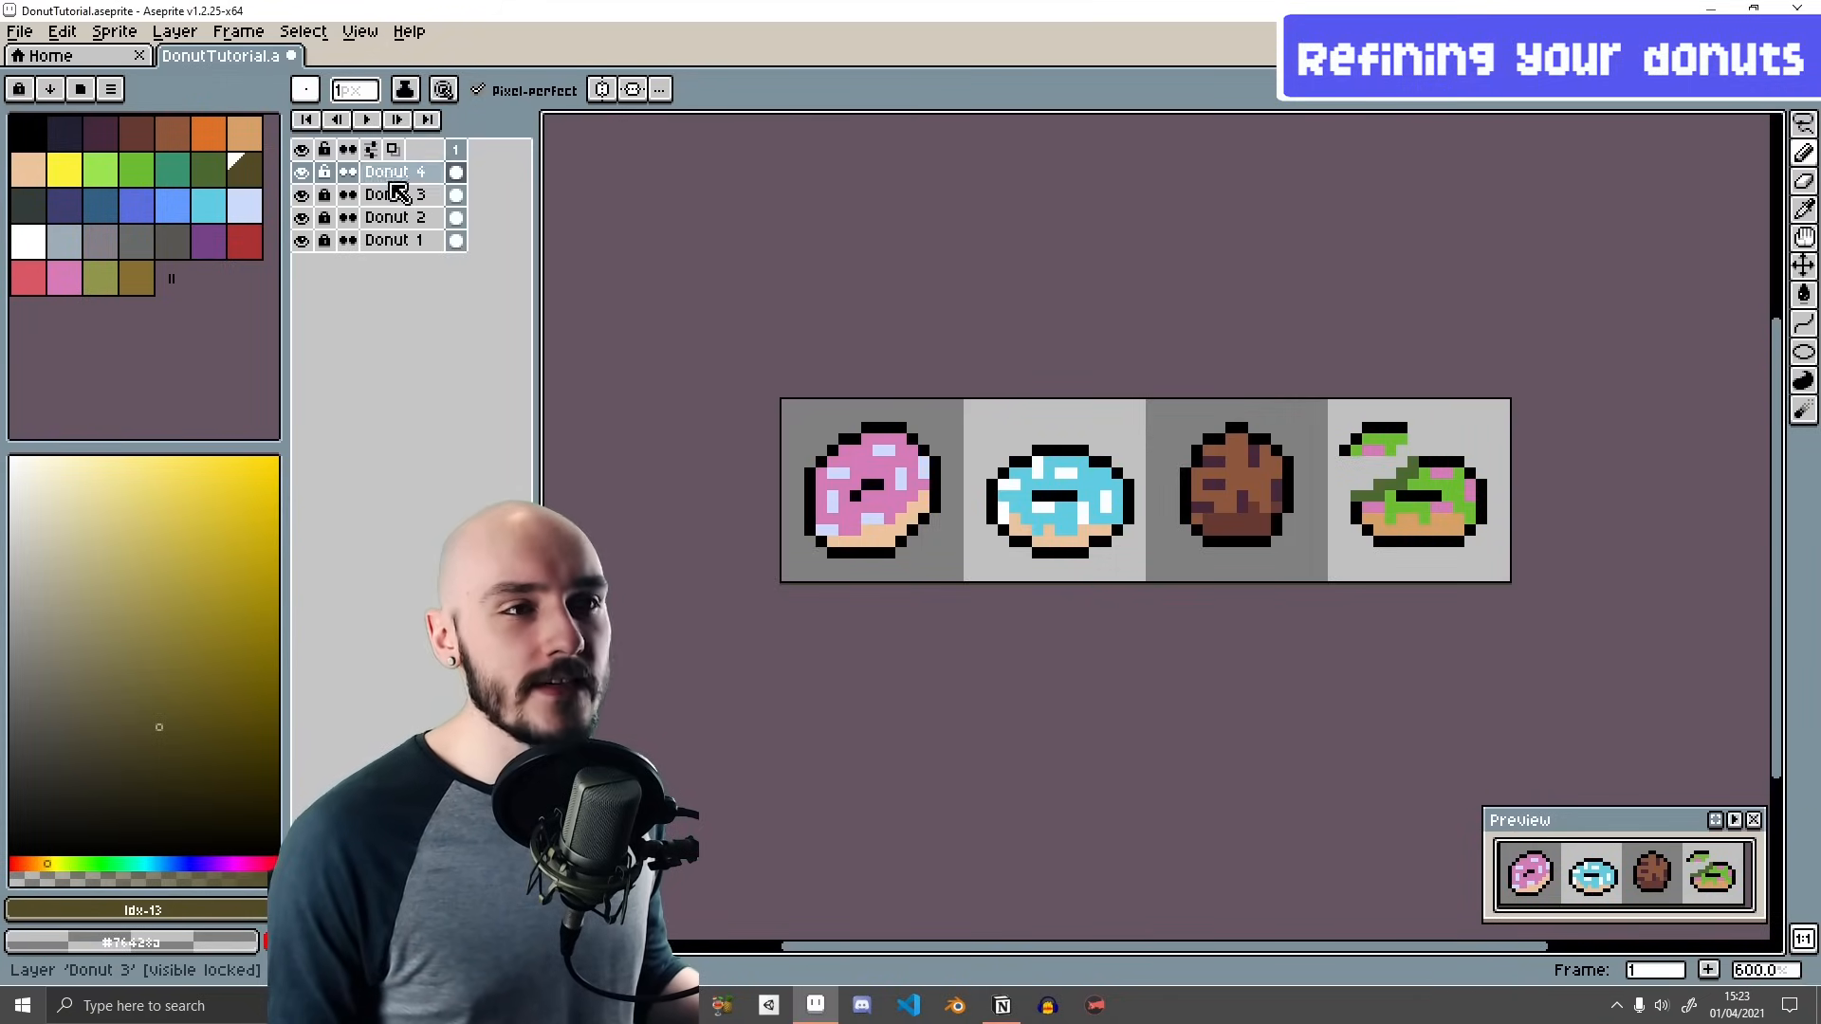
- Unlock the layers Donut 3, Donut 2 and Donut 1
click(325, 195)
click(325, 217)
click(325, 238)
- Put the layers Donut 4, Donut 3, Donut 2 and Donut 1 together into a new layer group
drag(413, 173, 412, 241)
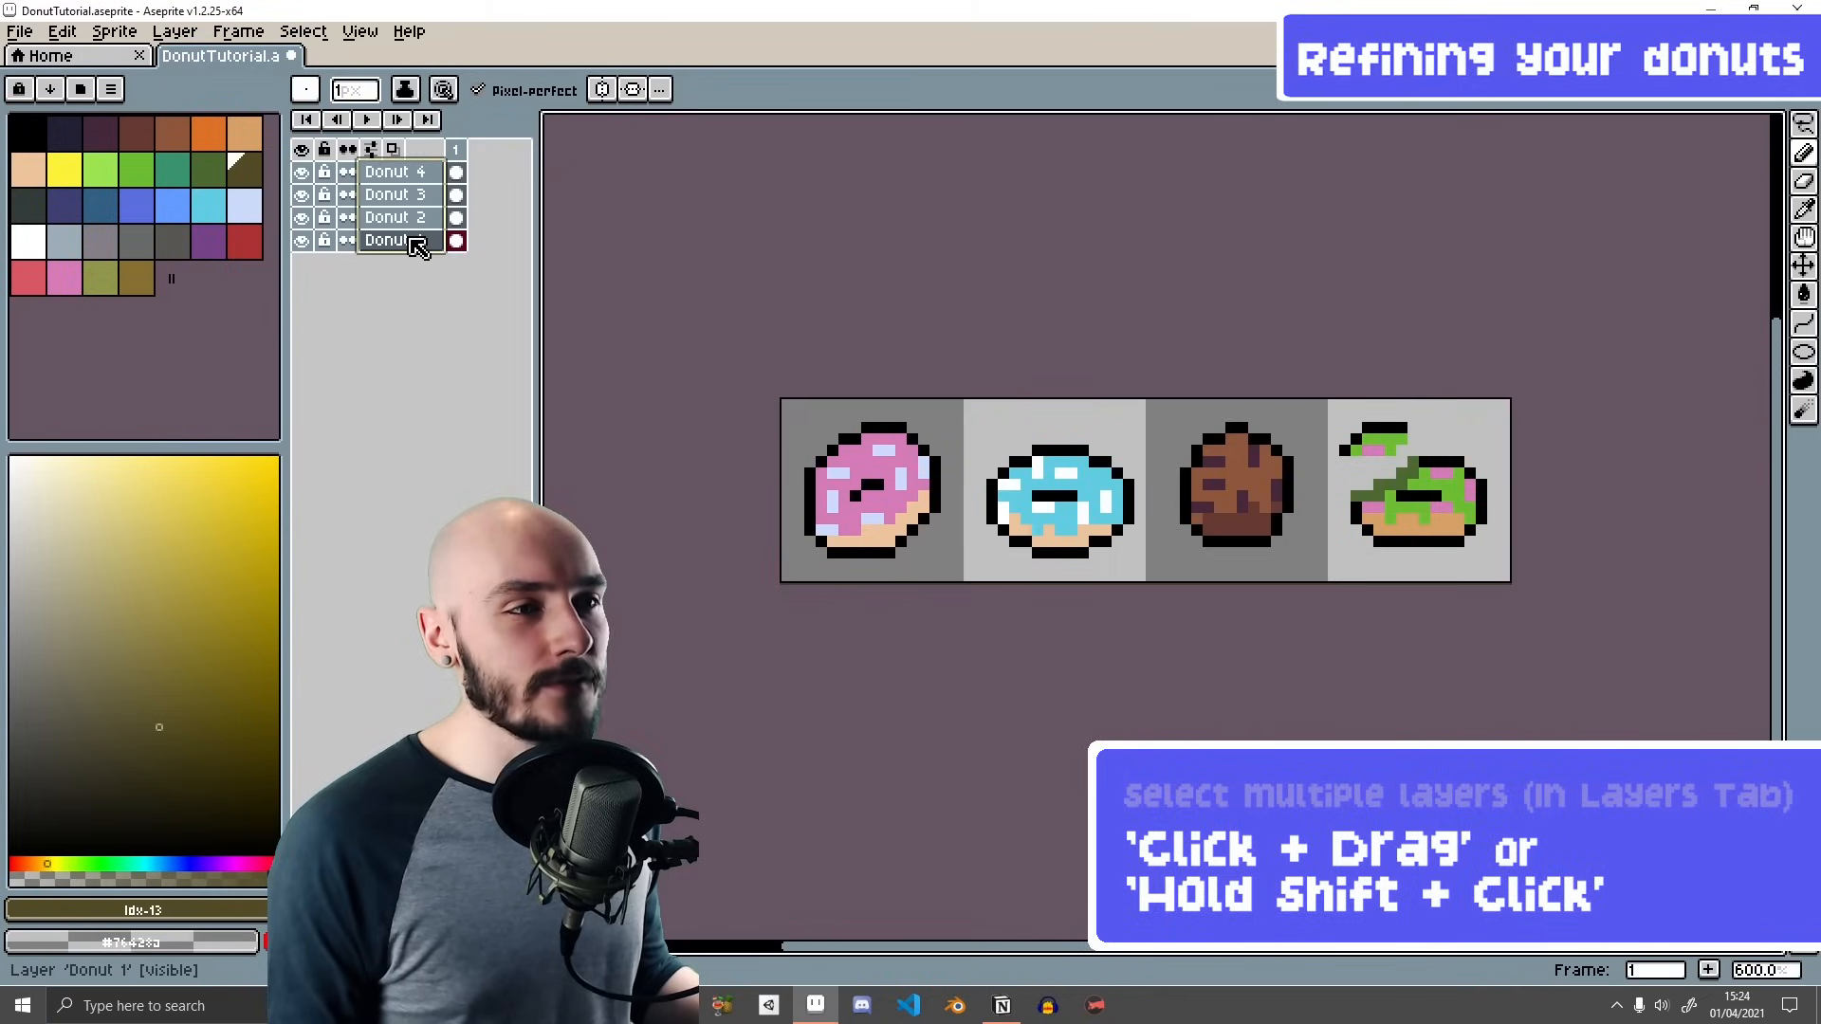
click(415, 174)
drag(422, 183, 403, 240)
right_click(417, 204)
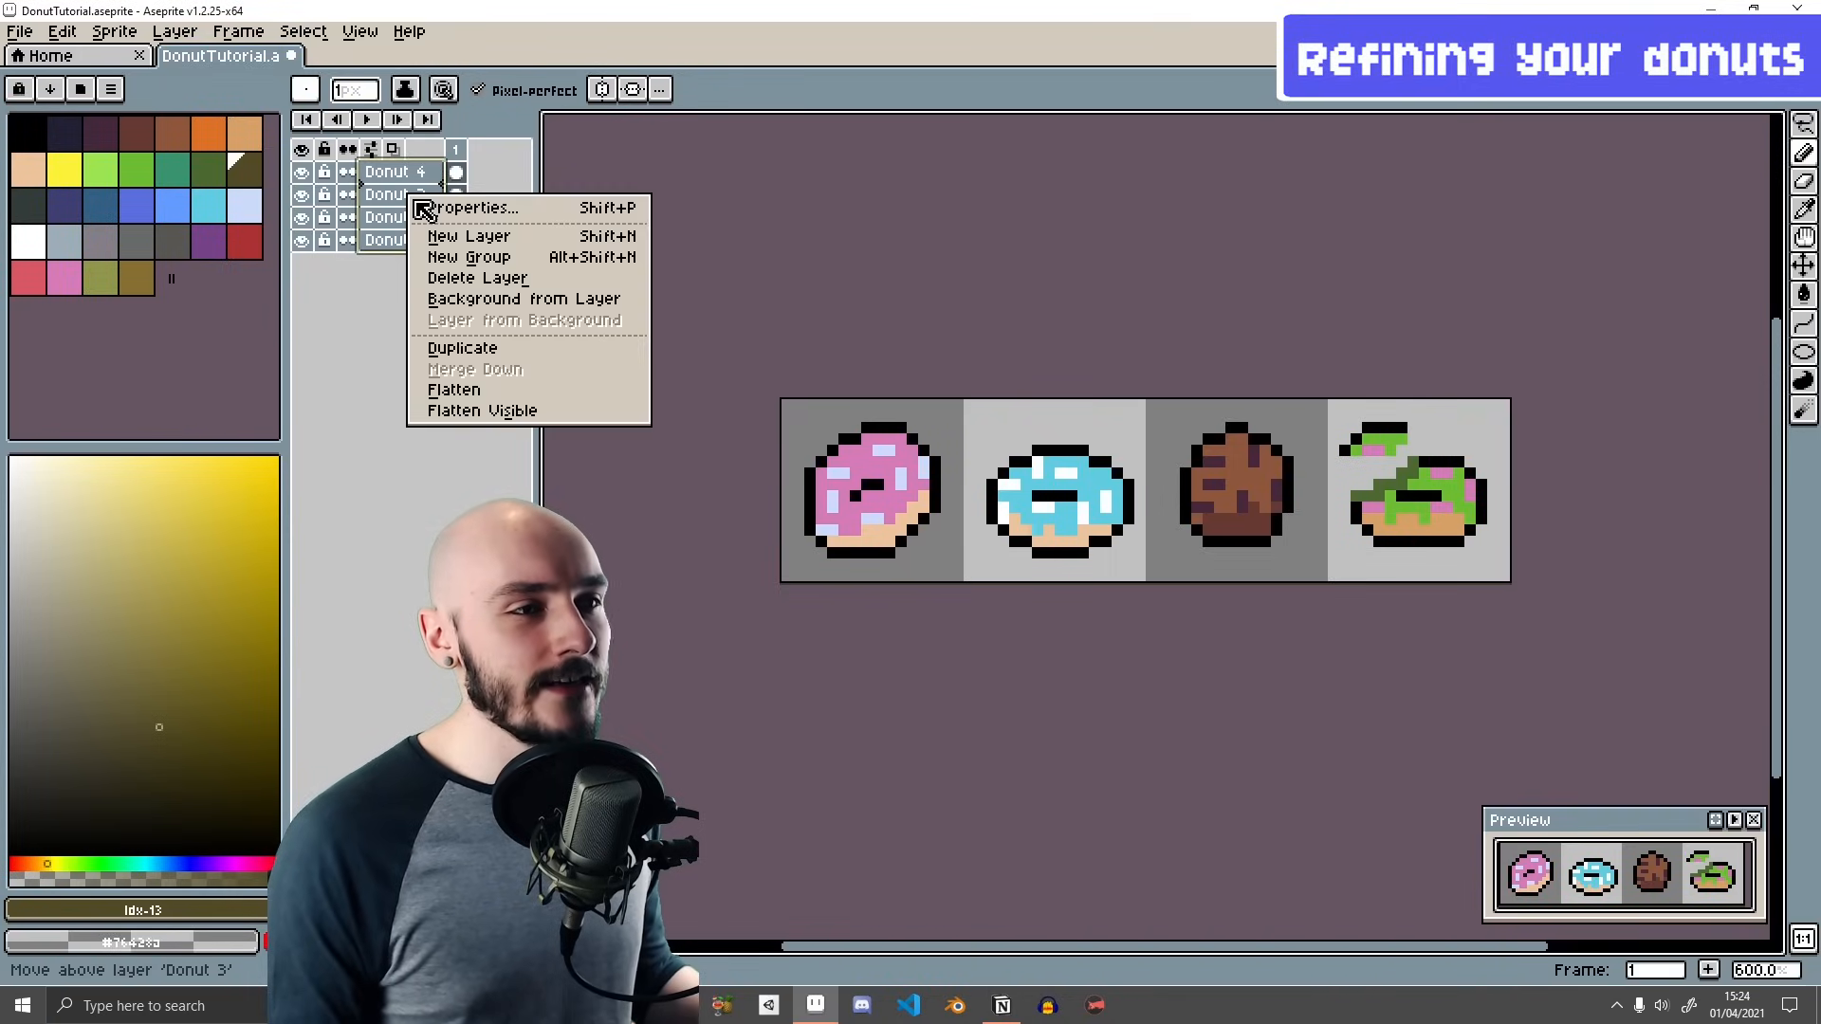
click(488, 257)
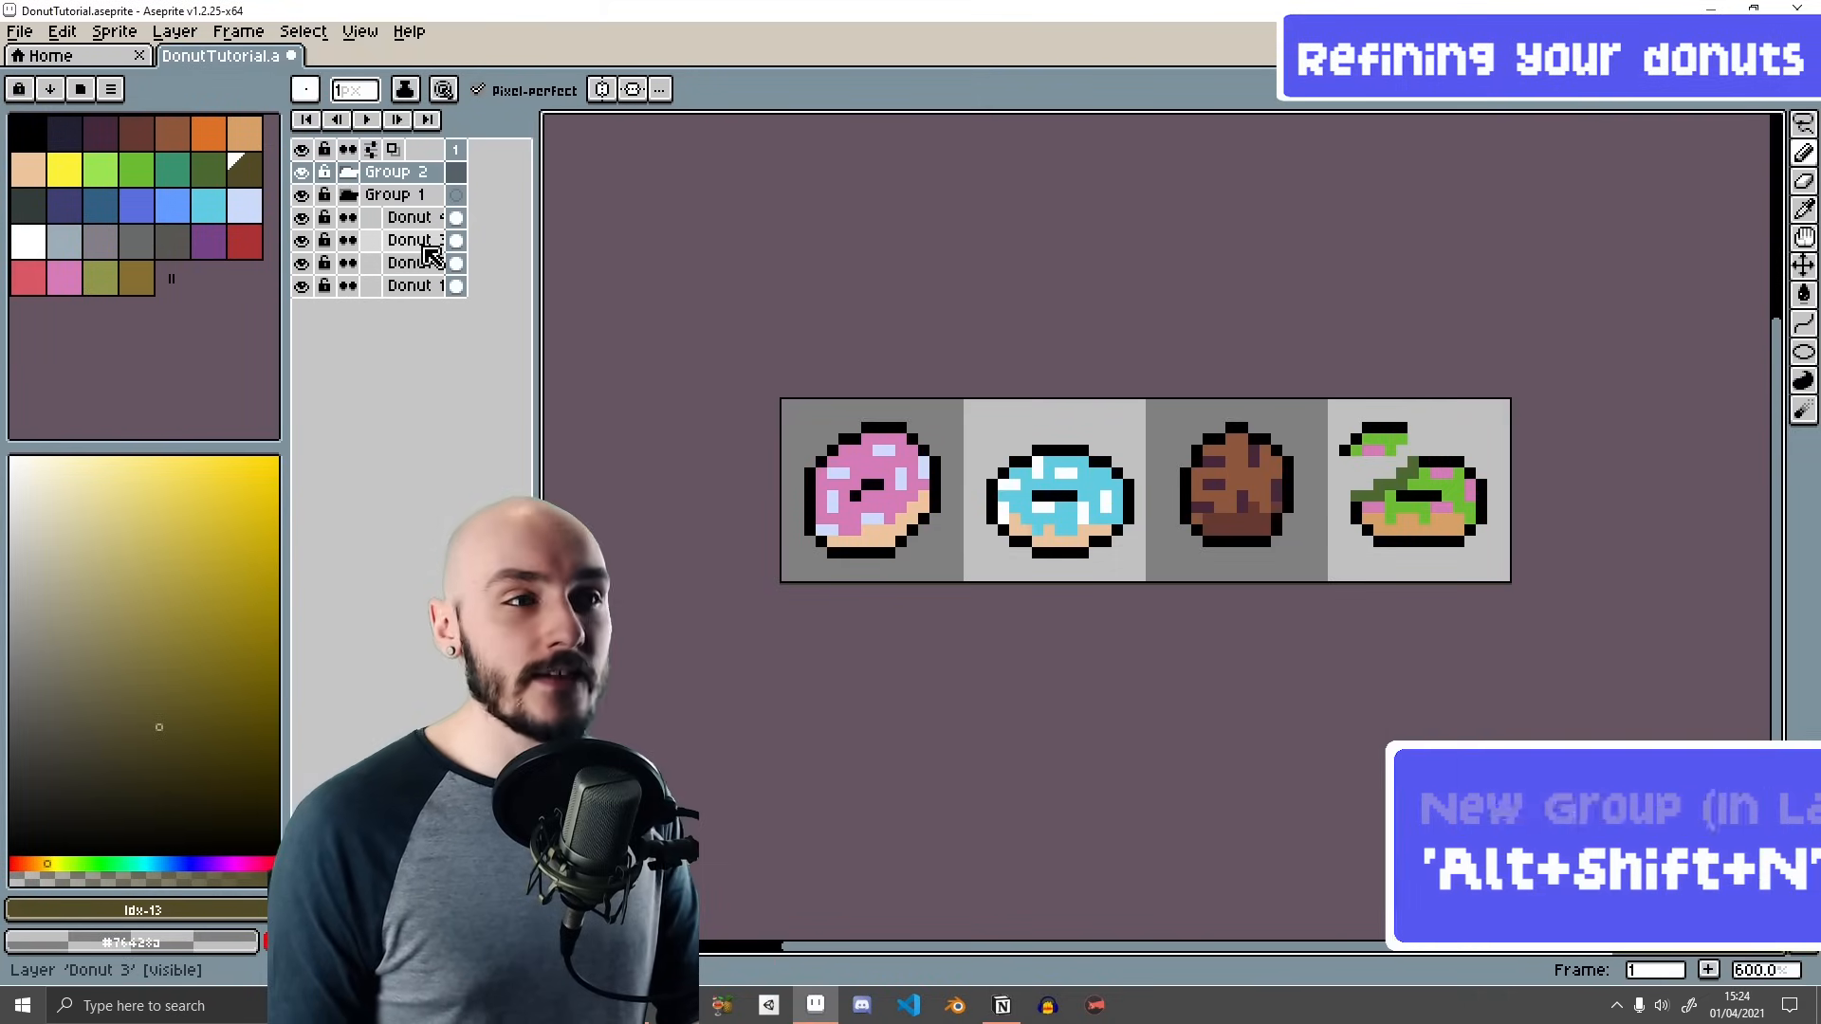
- Add a second, empty layer group above the donut group and delete it again
key(alt+shift+n)
right_click(403, 178)
click(460, 244)
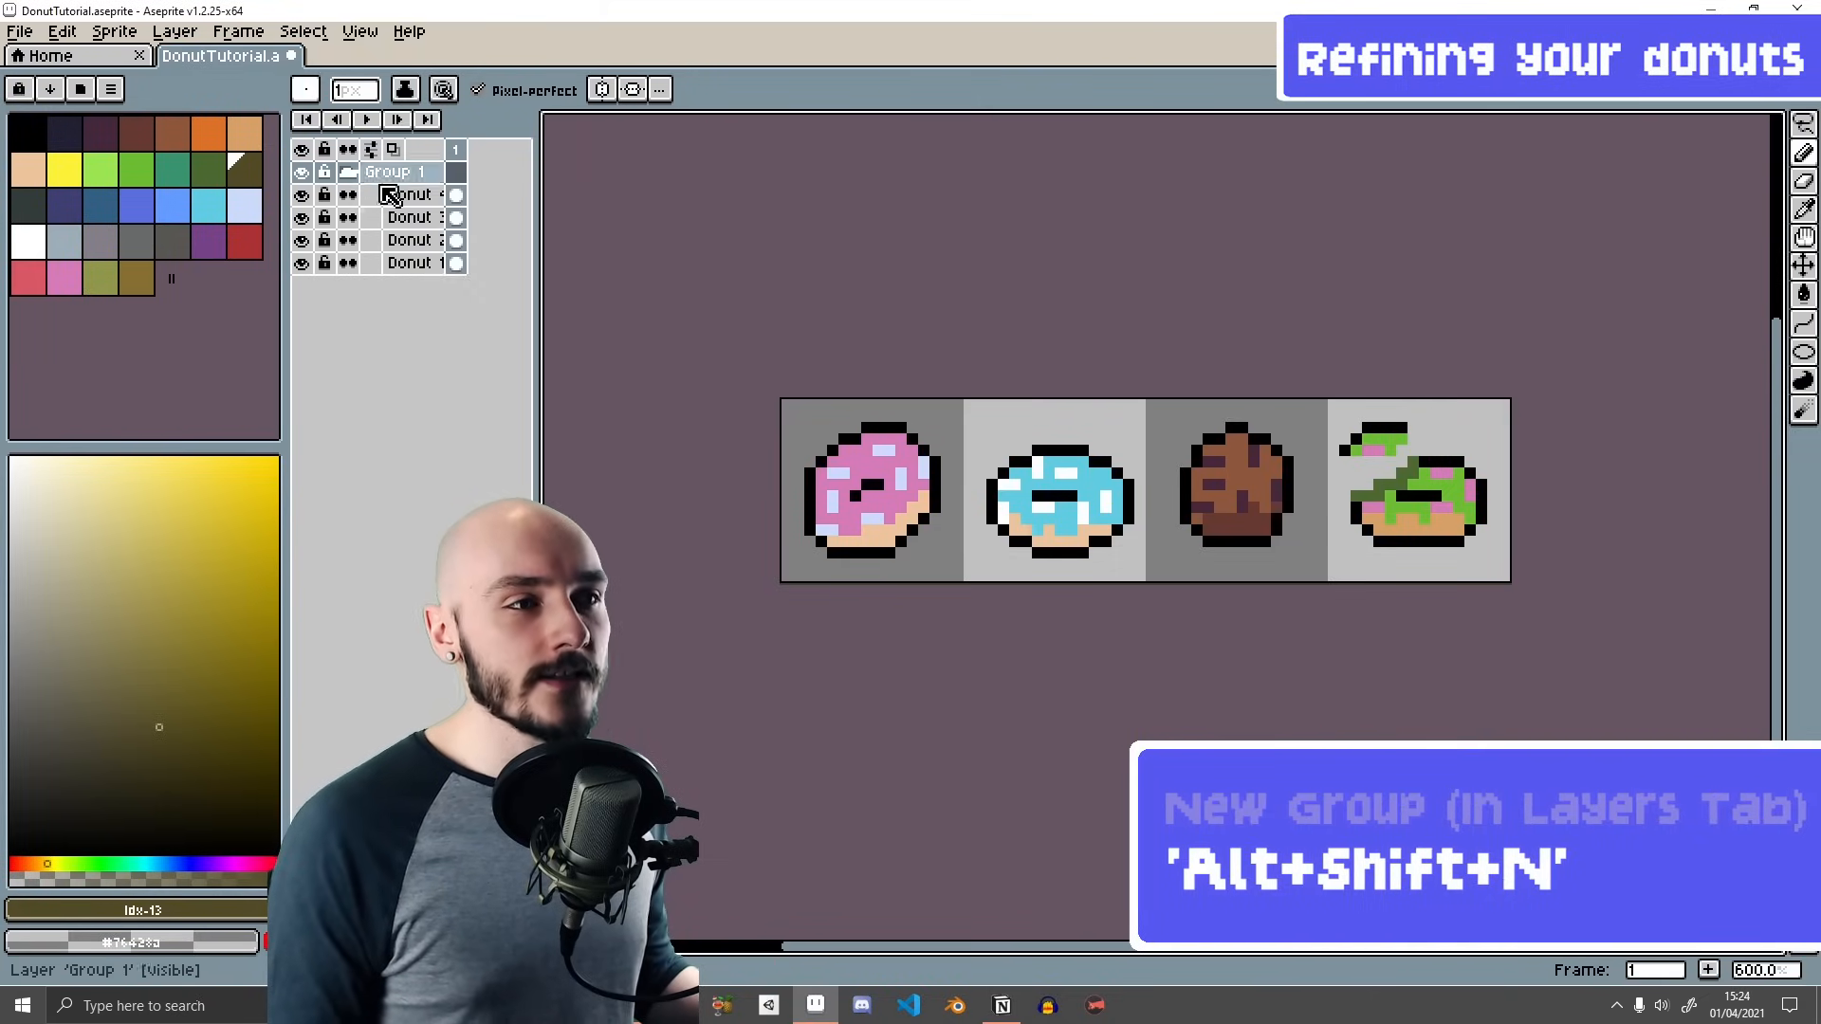
- Rename the donut group as Batch 1 and collapse it
double_click(410, 174)
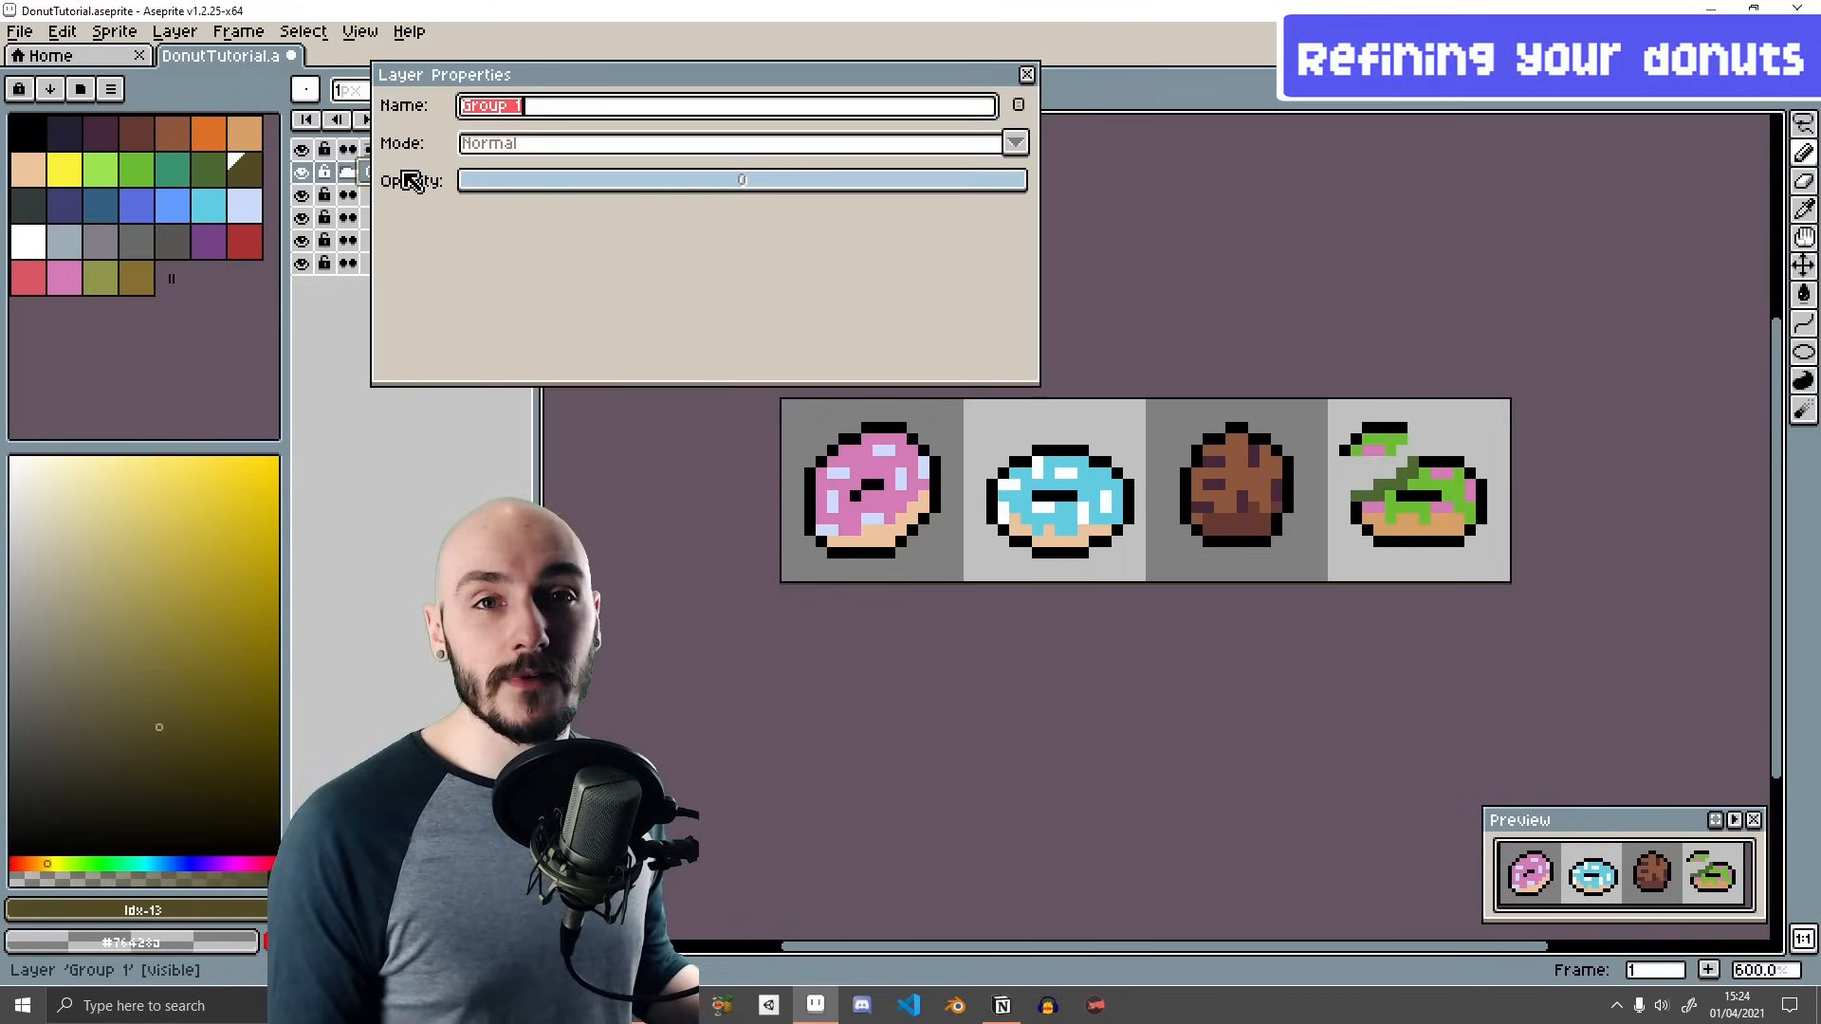
text(Ba)
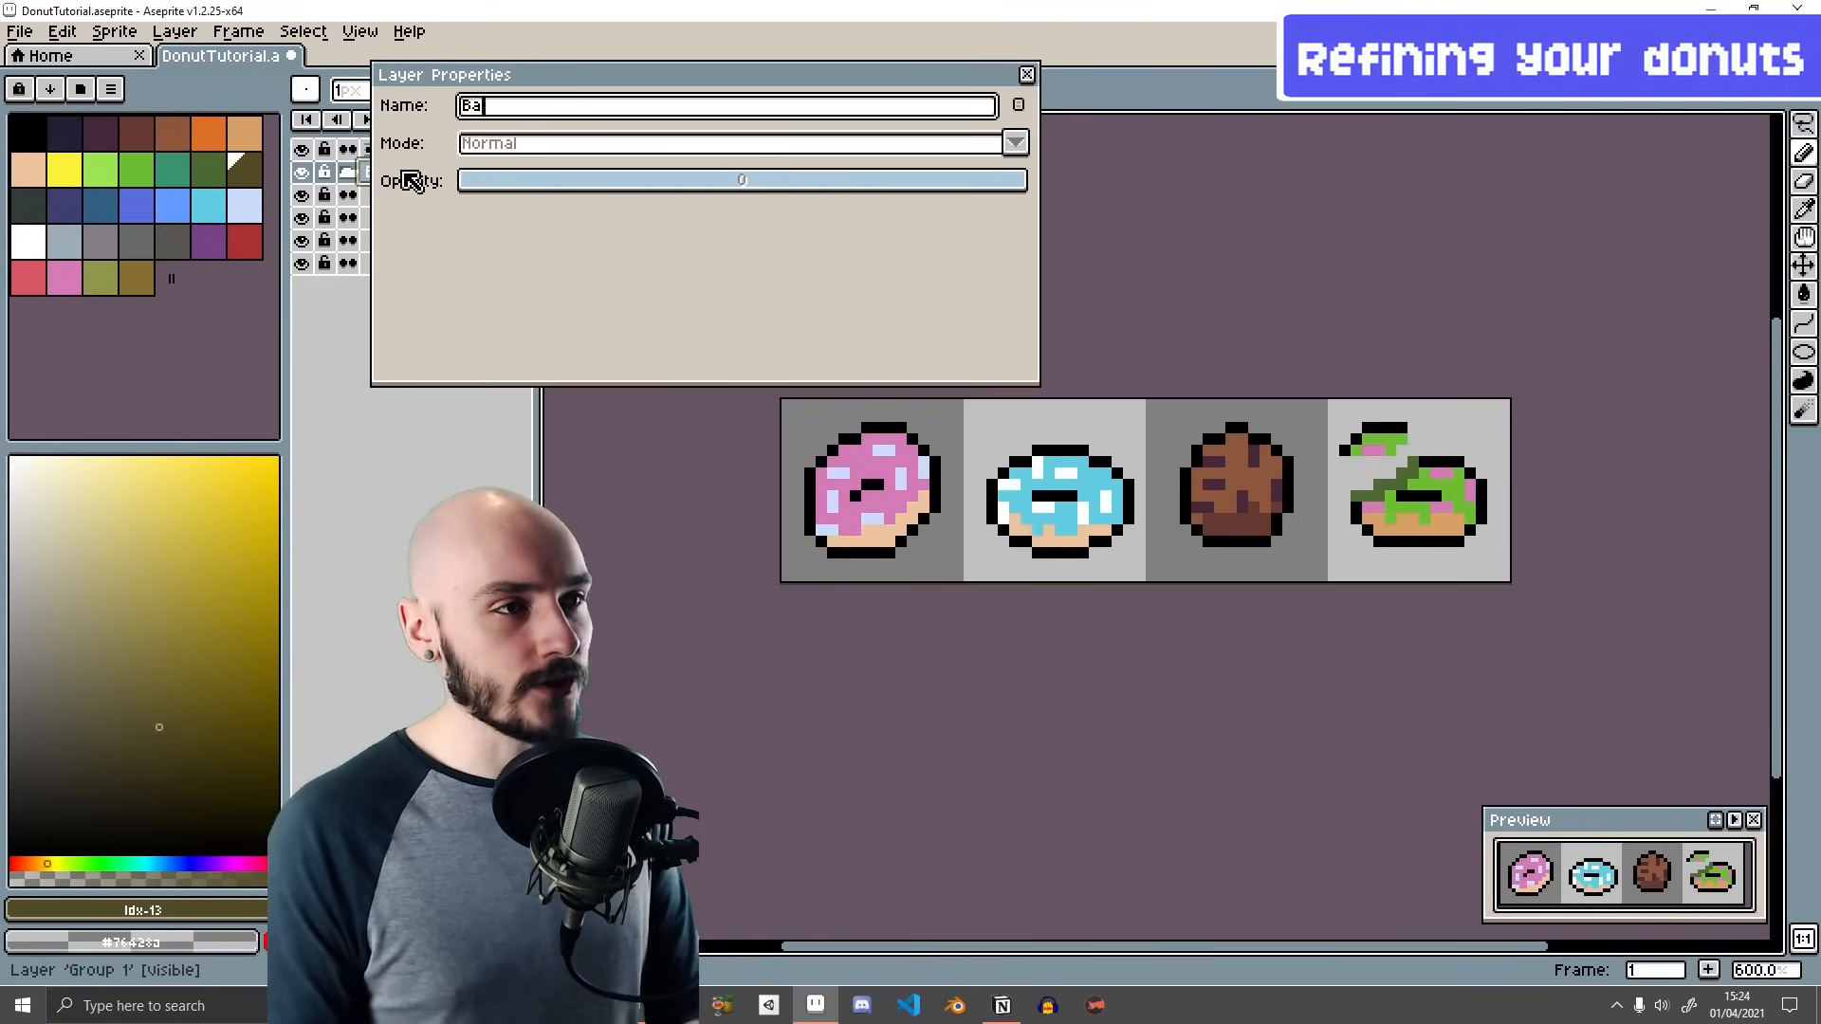
text(tch 1)
key(Return)
click(347, 171)
- Duplicate the Batch 1 group, rename the copy as Batch 2 and check its visibility
right_click(389, 174)
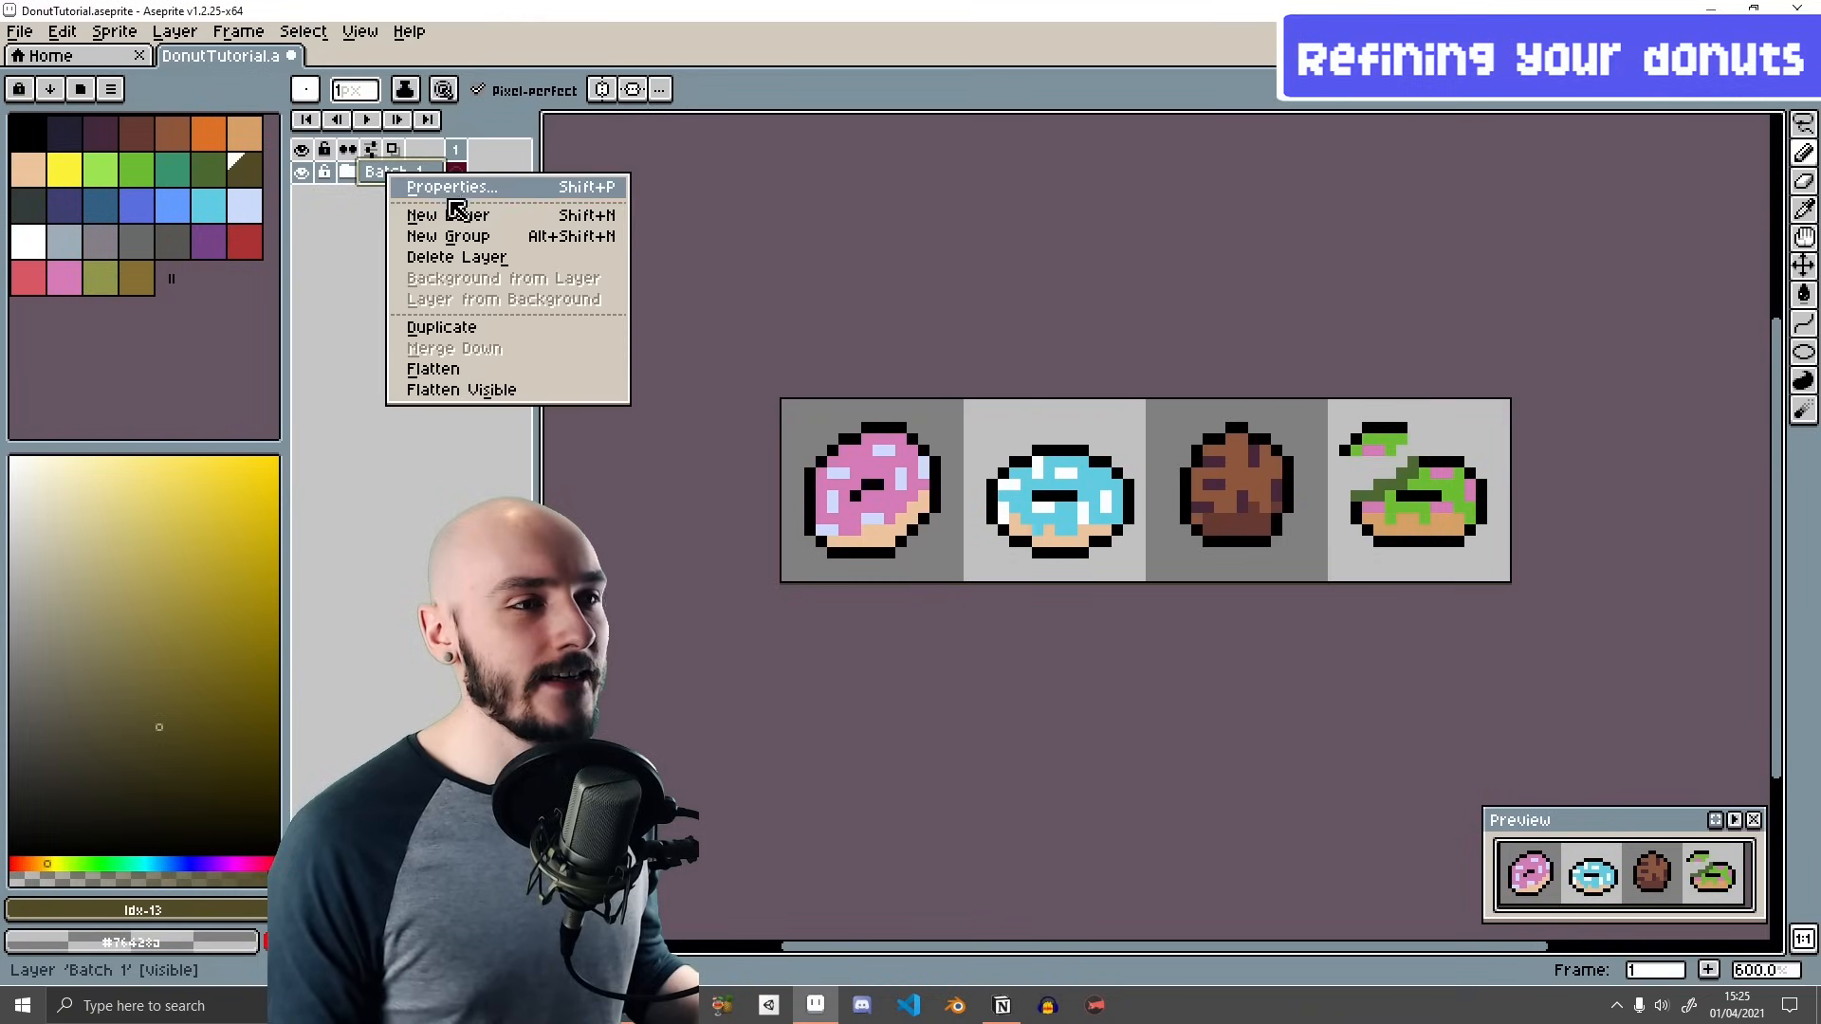
click(459, 327)
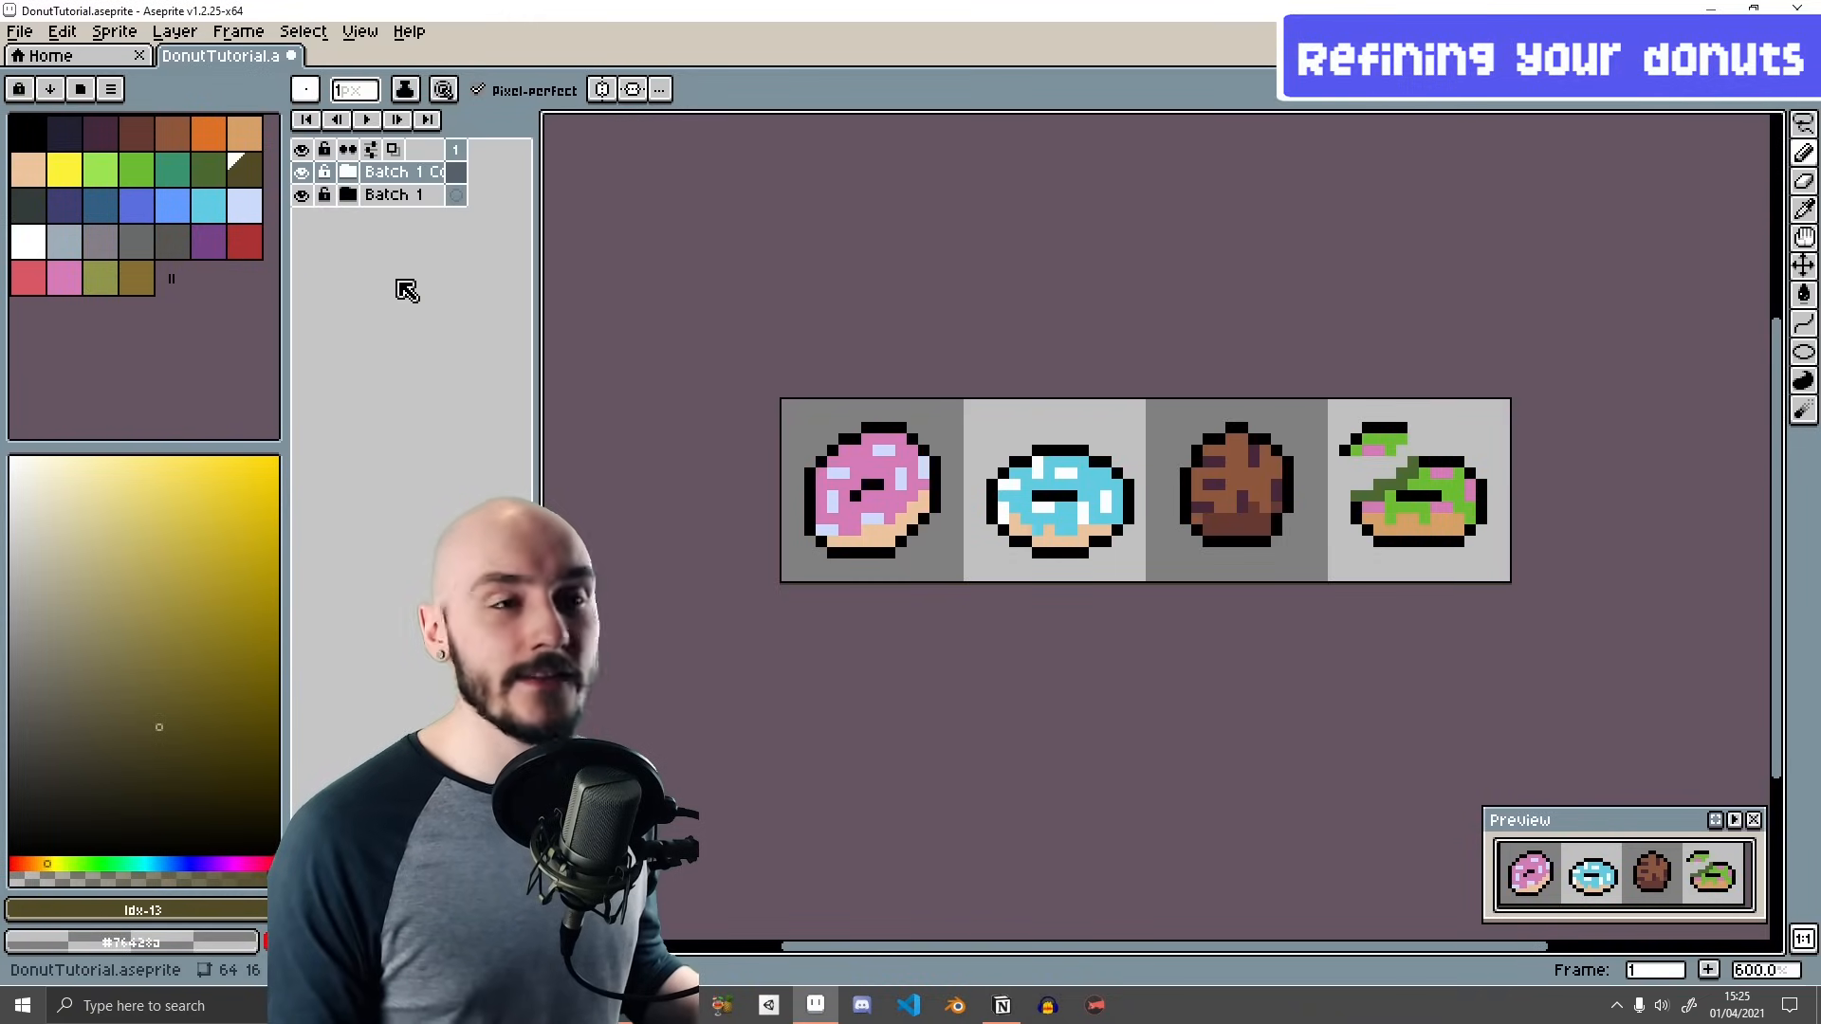
double_click(408, 174)
text(Batch 2)
key(Return)
mouse_move(448, 147)
mouse_down()
mouse_move(526, 147)
mouse_move(455, 145)
mouse_up()
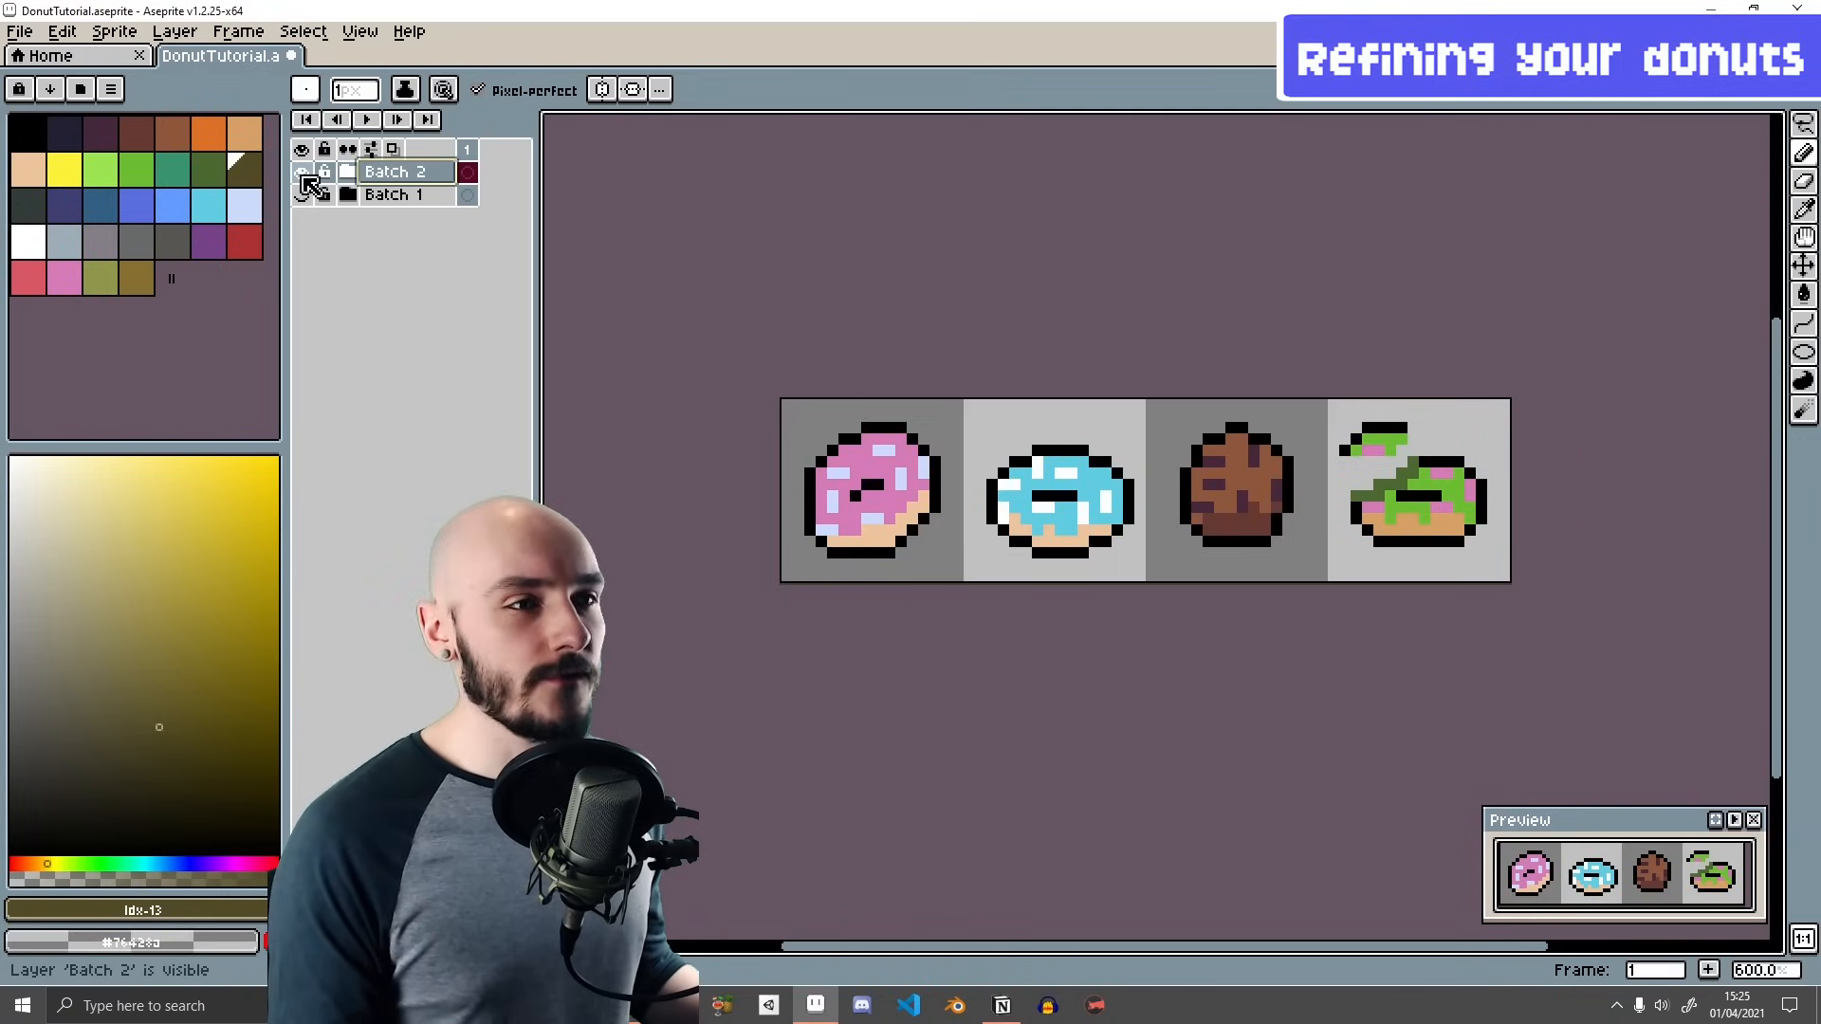
click(301, 170)
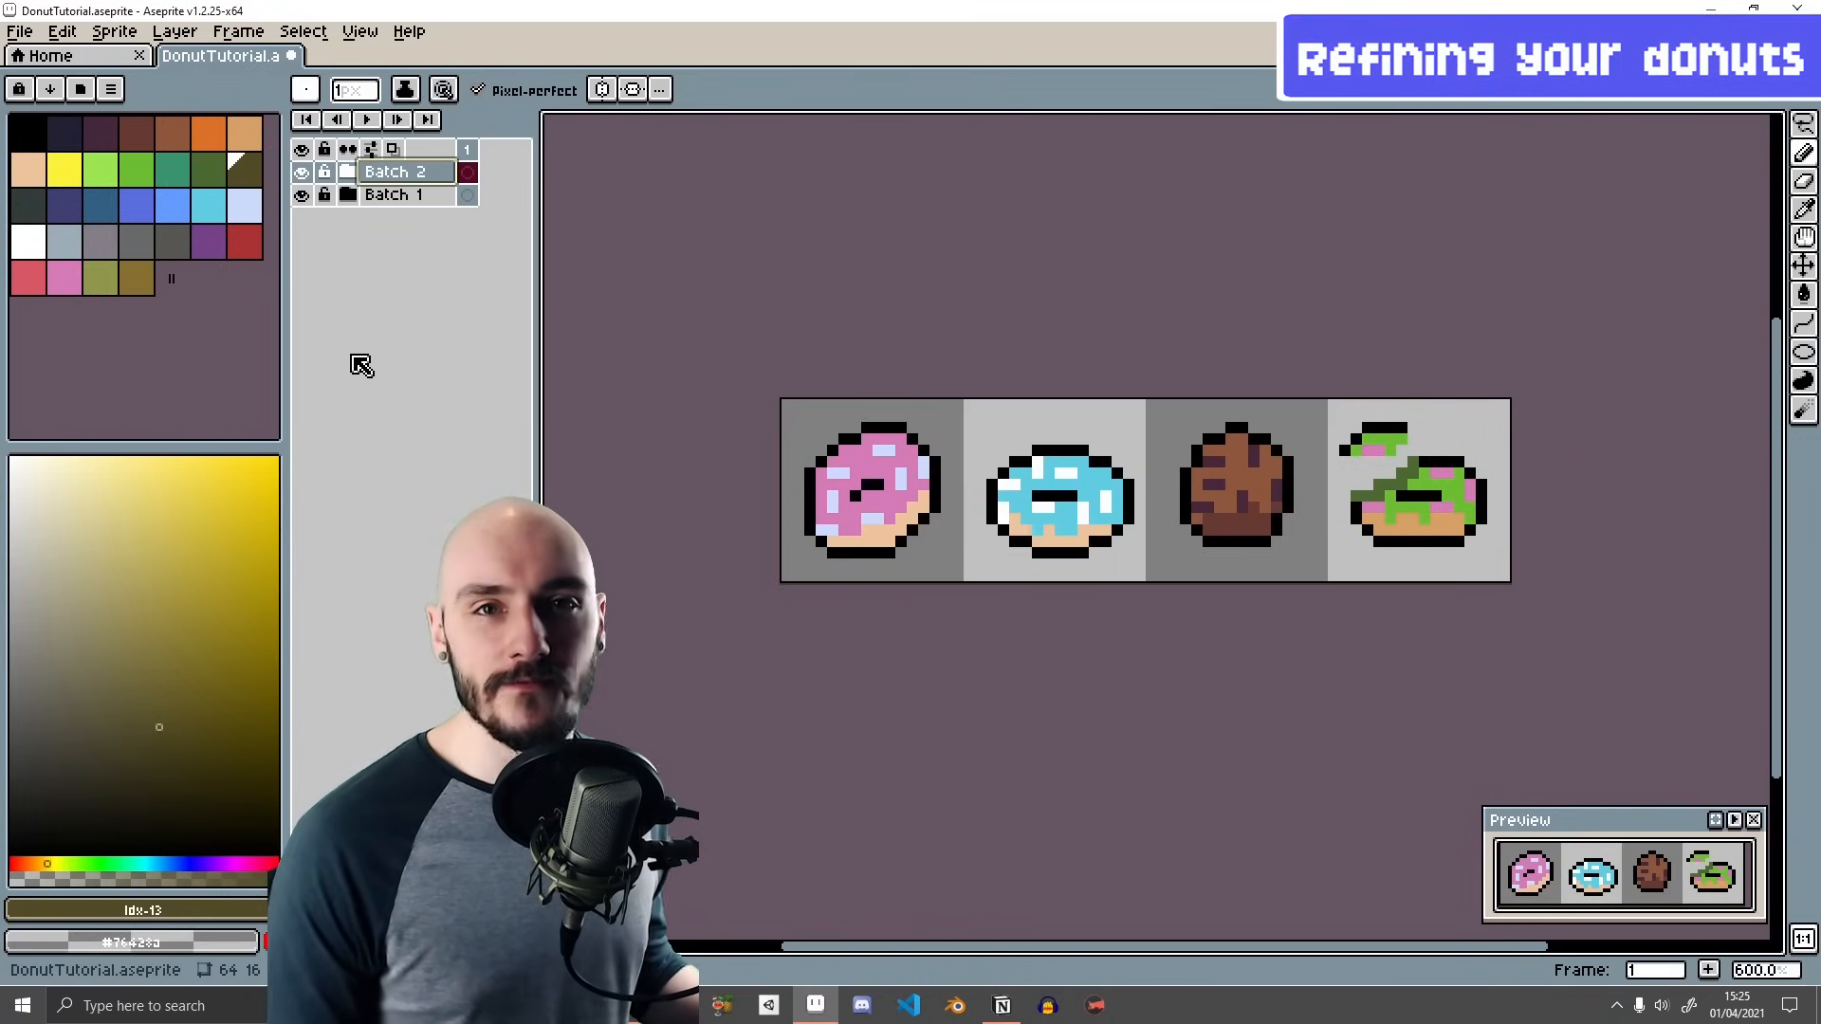
- Extend the canvas downward to 64 × 32 px and lock the Batch 1 group
key(c)
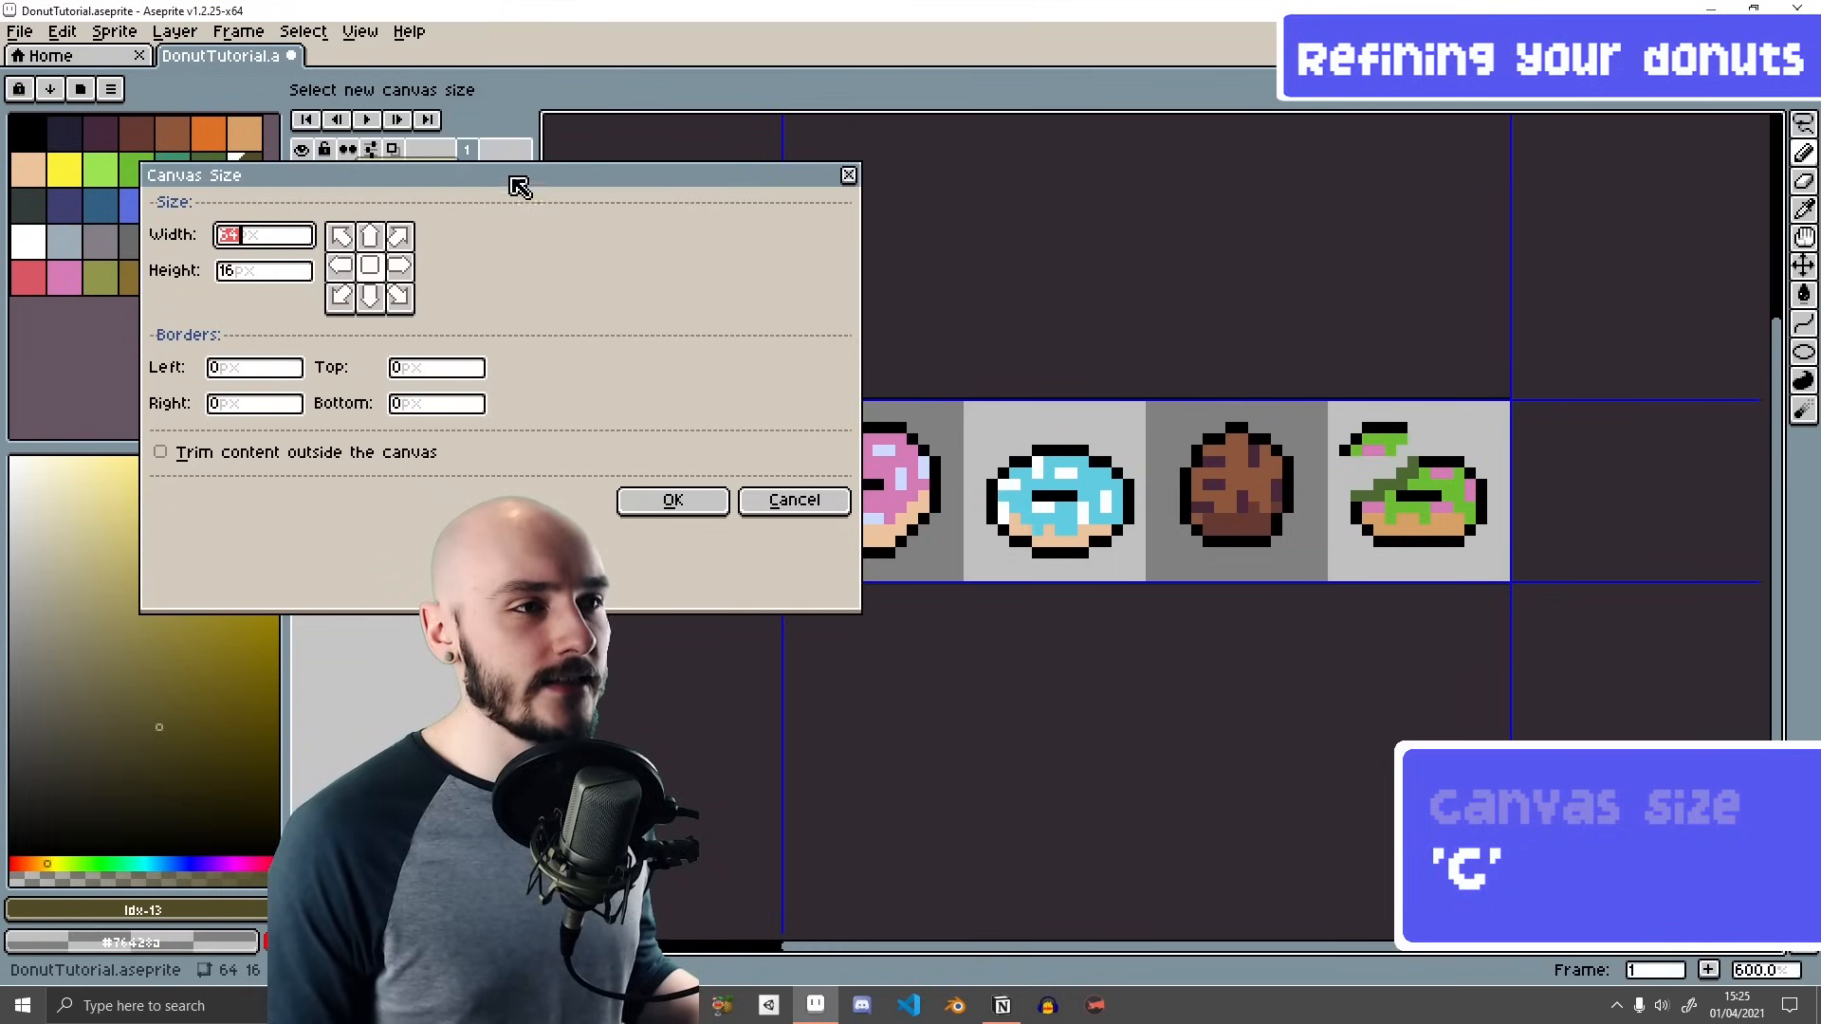
drag(520, 192, 425, 158)
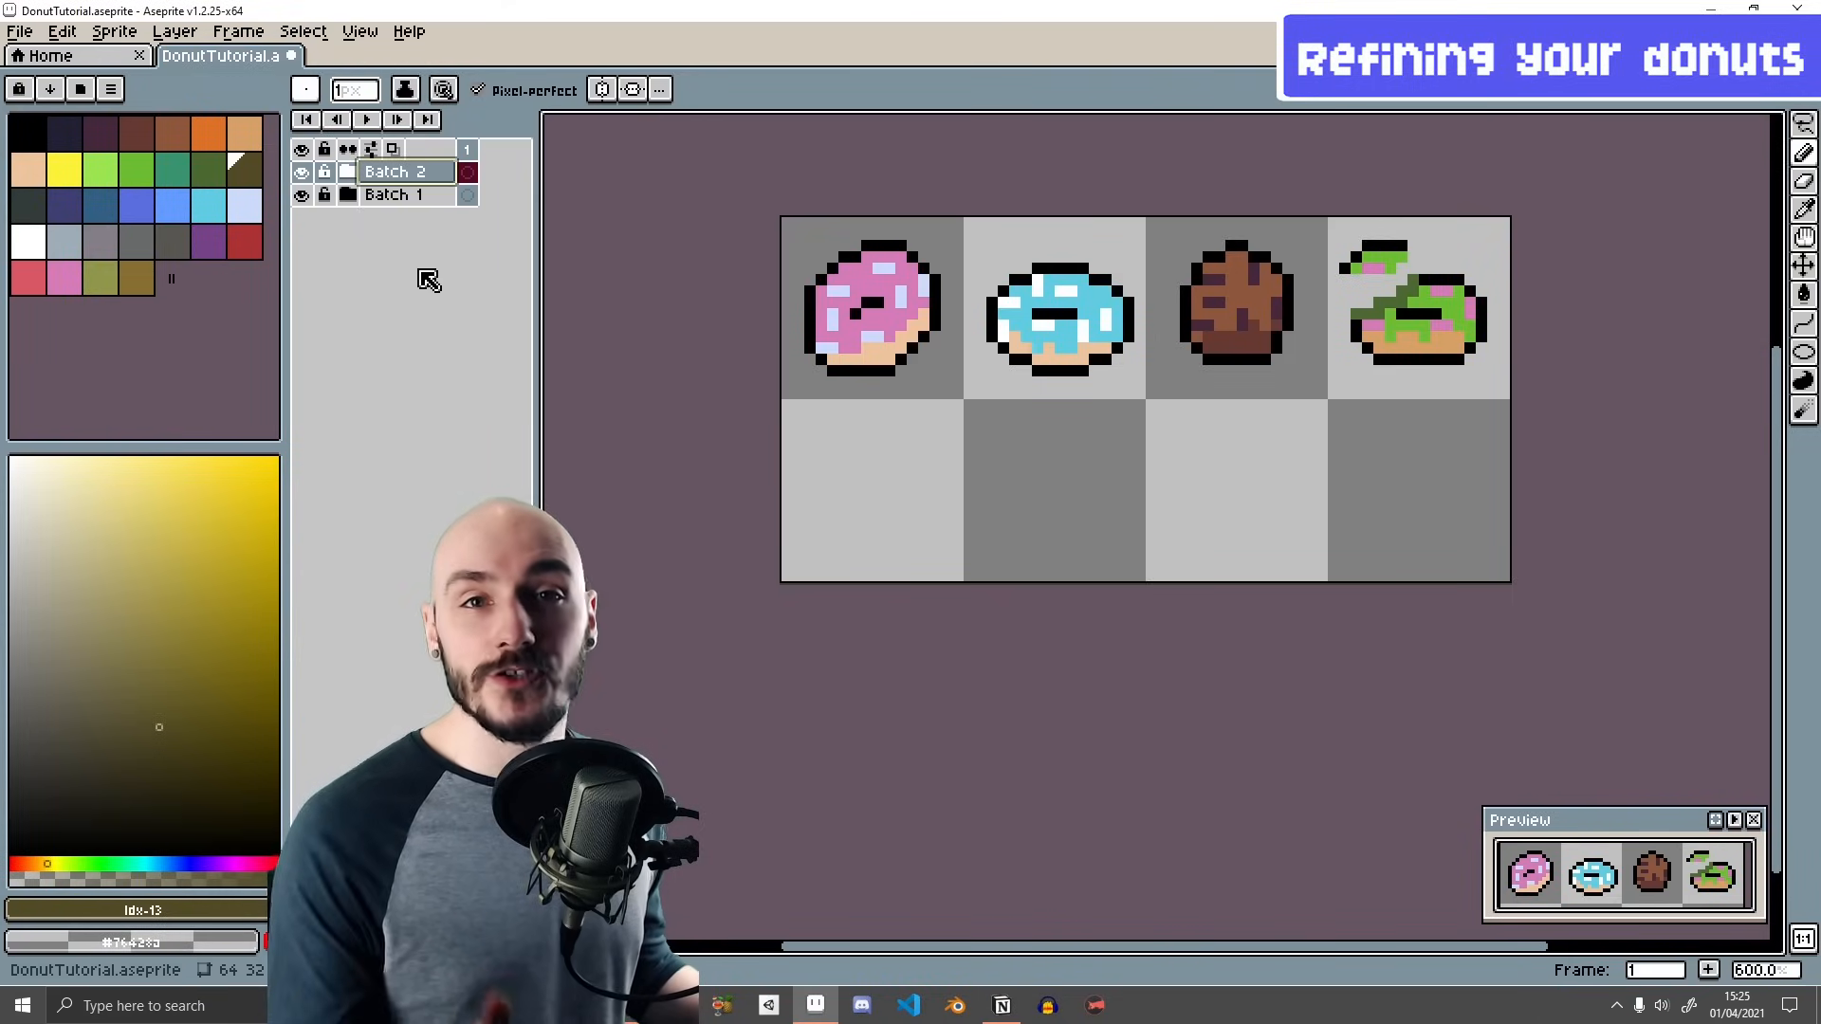
click(328, 196)
- Move the Batch 2 donuts straight down 16 px into the empty second row with the Move tool
key(v)
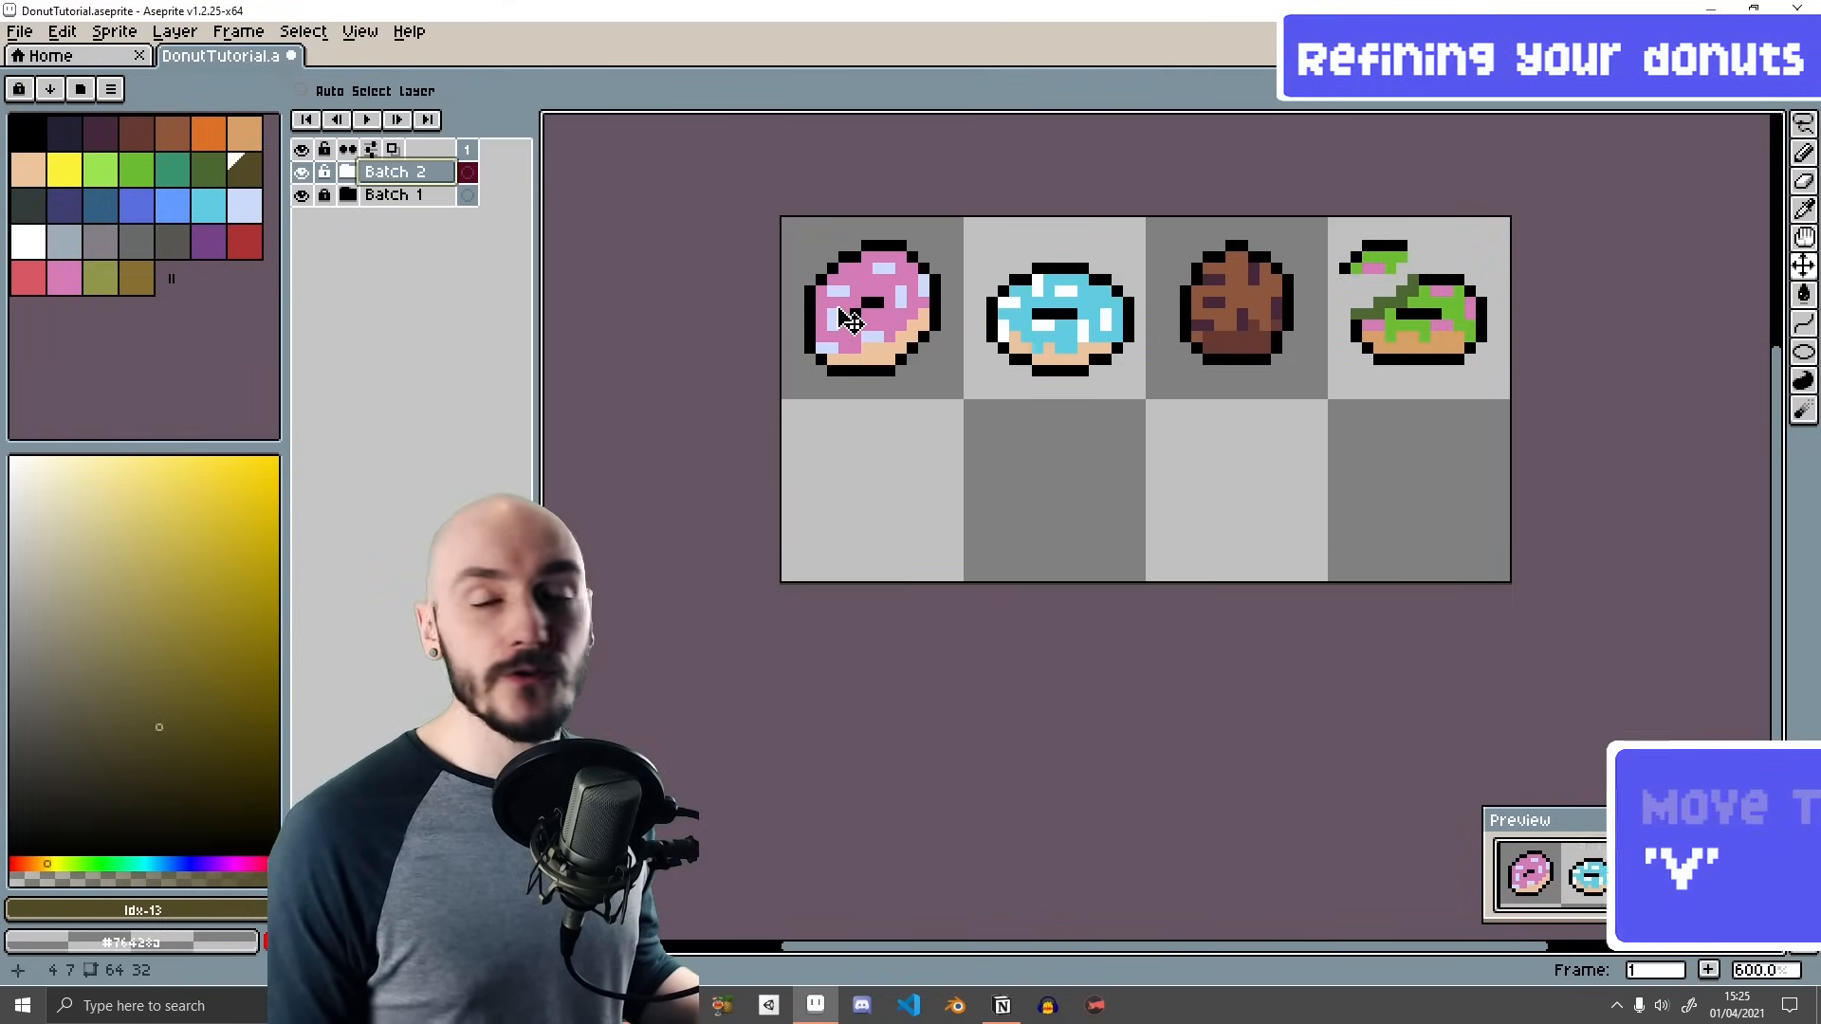
drag(1151, 338, 1180, 493)
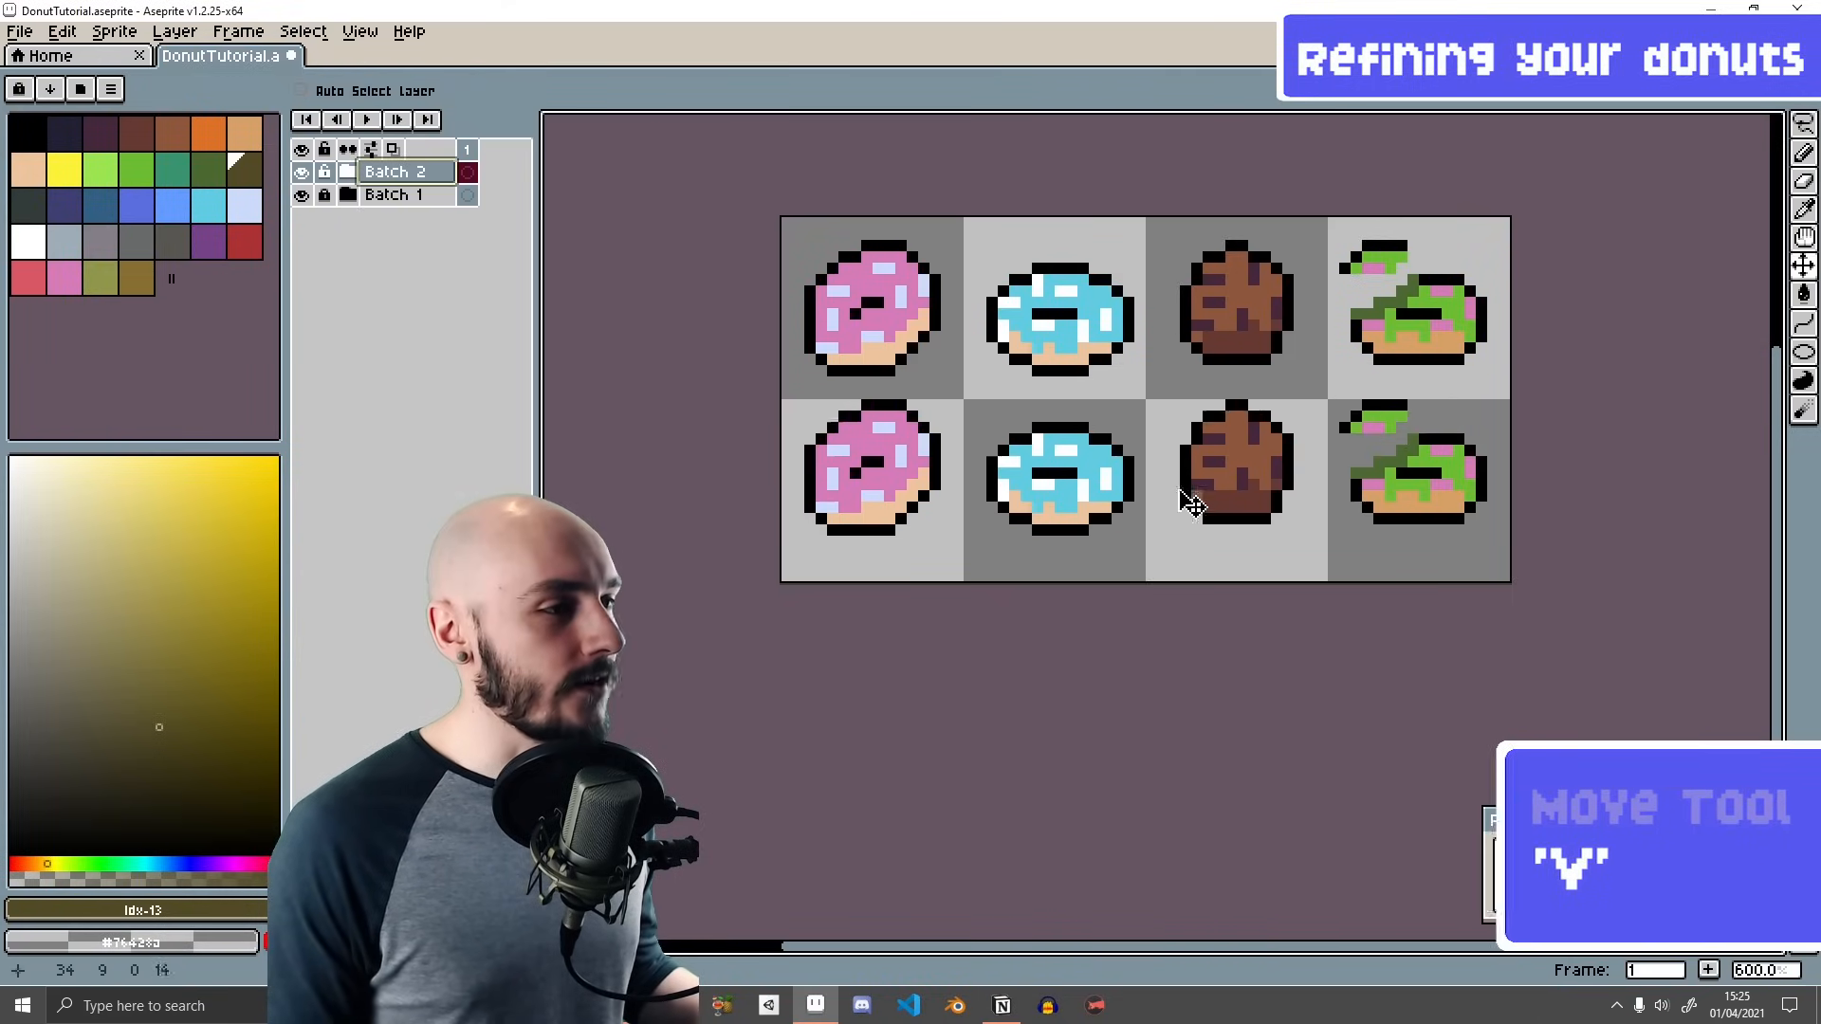
key(ctrl+z)
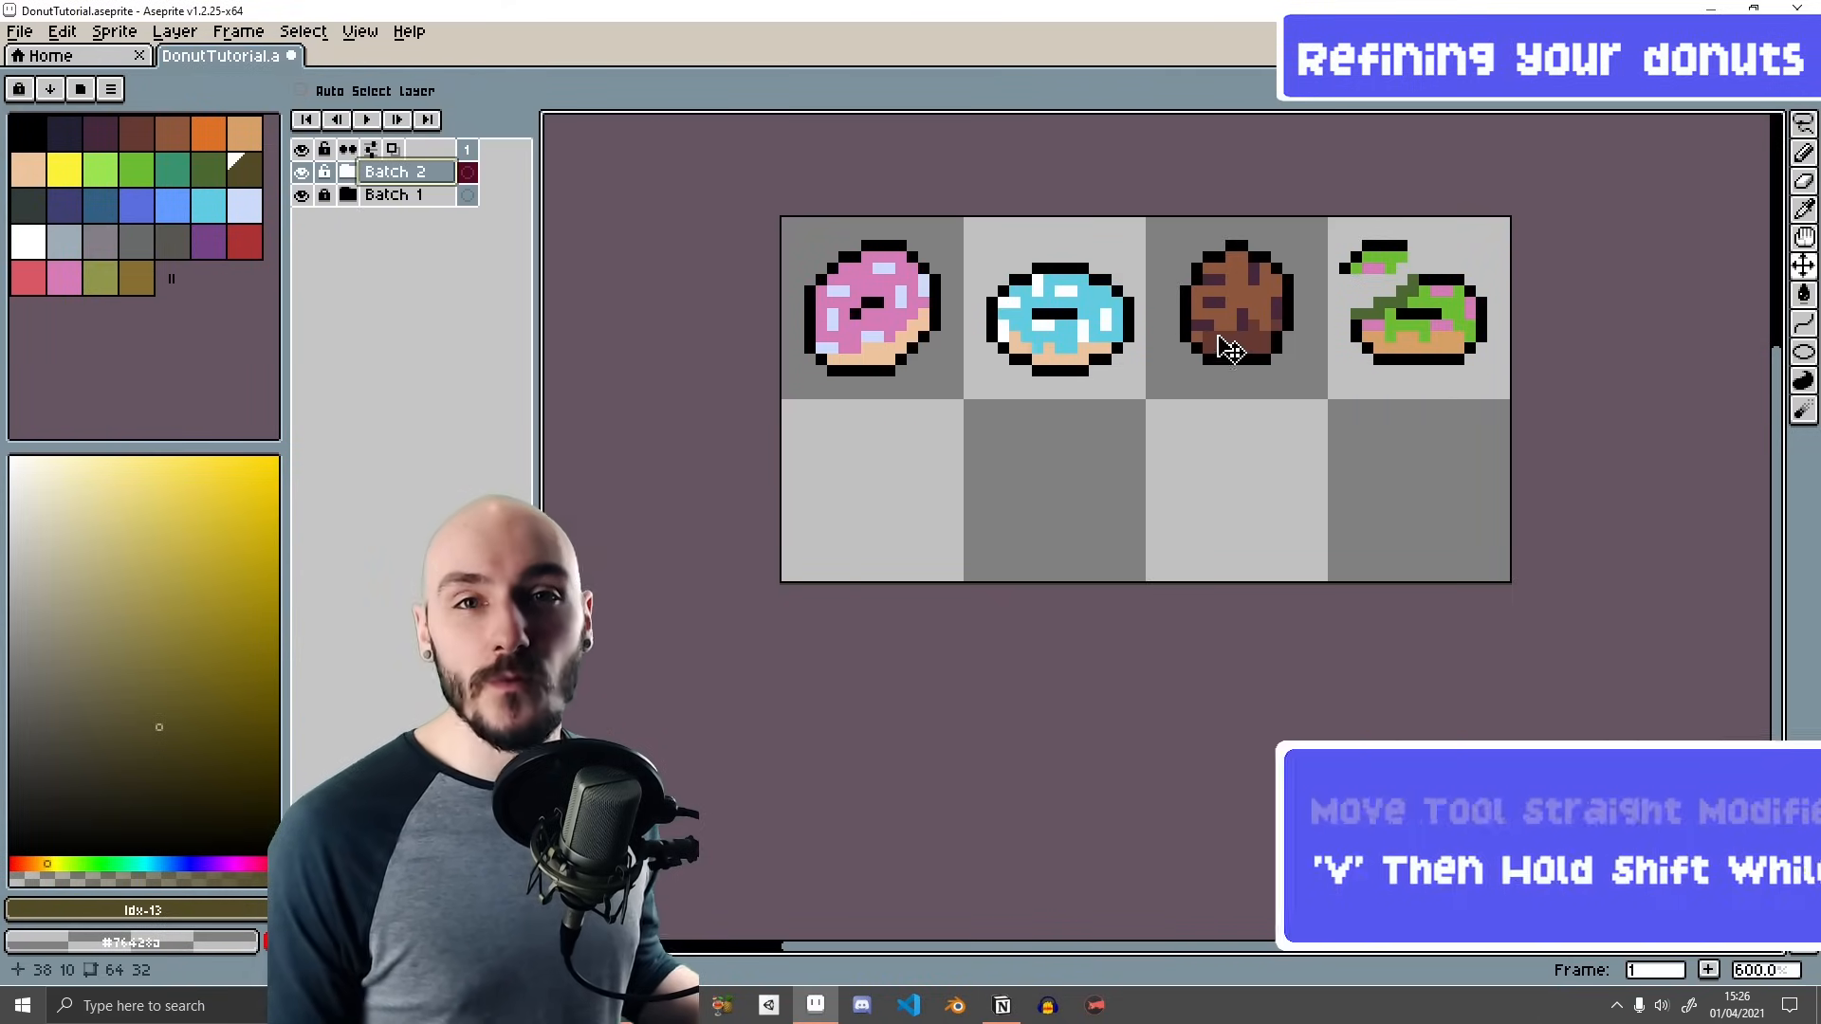
mouse_move(1230, 349)
mouse_down()
mouse_move(1230, 510)
mouse_move(1208, 297)
mouse_move(1197, 471)
mouse_move(1220, 346)
mouse_up()
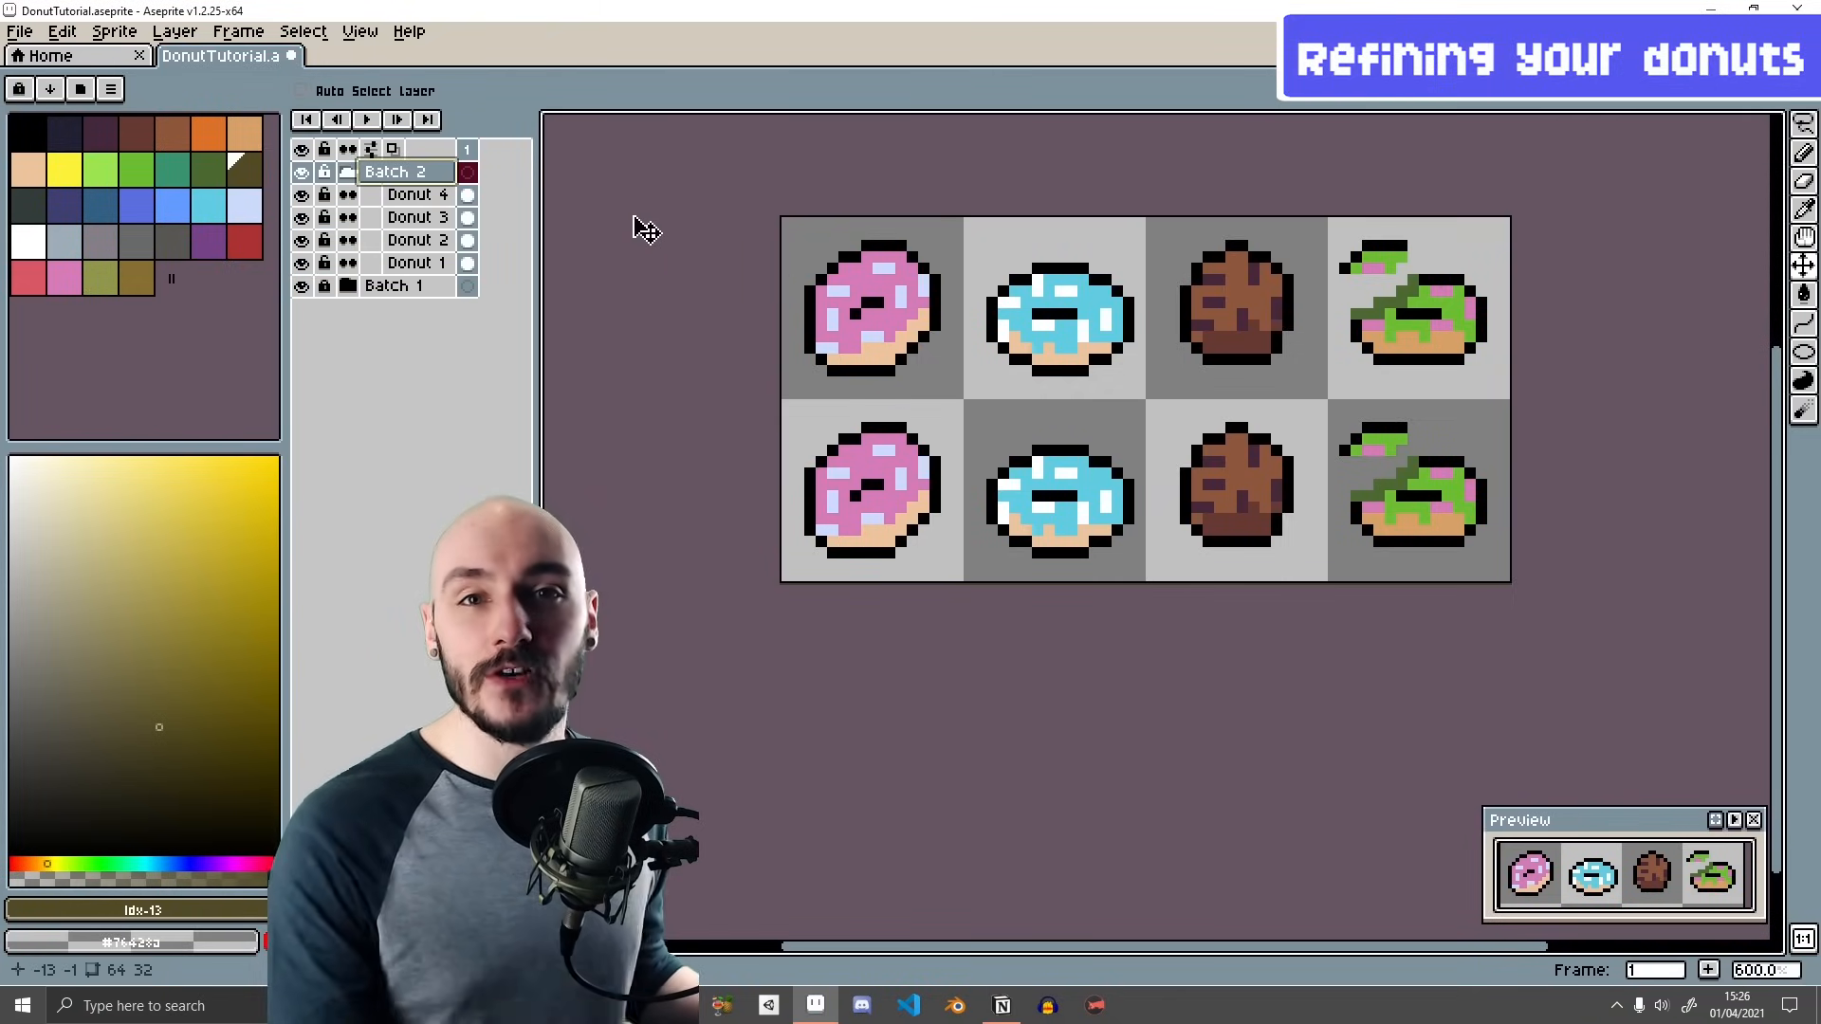
- Inside Batch 2, merge Donut 4 down into Donut 3 and the result down into Donut 2
drag(408, 195, 414, 263)
right_click(411, 246)
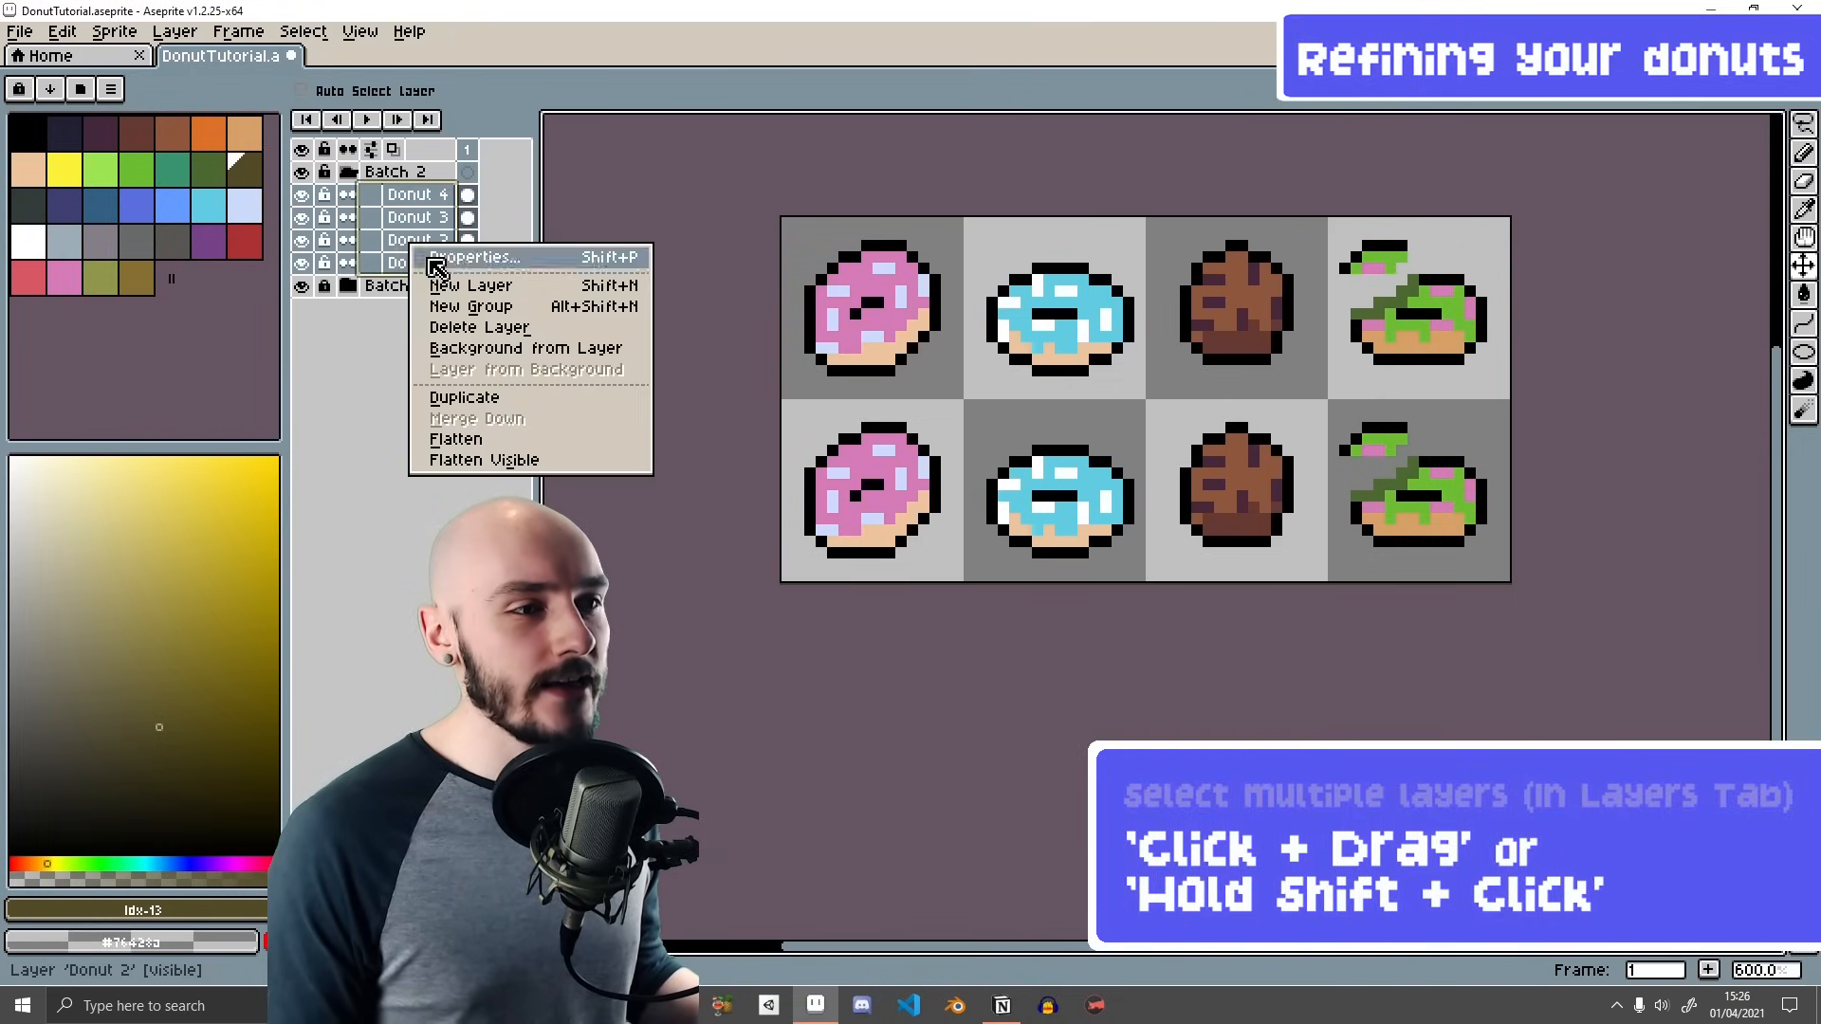
click(412, 195)
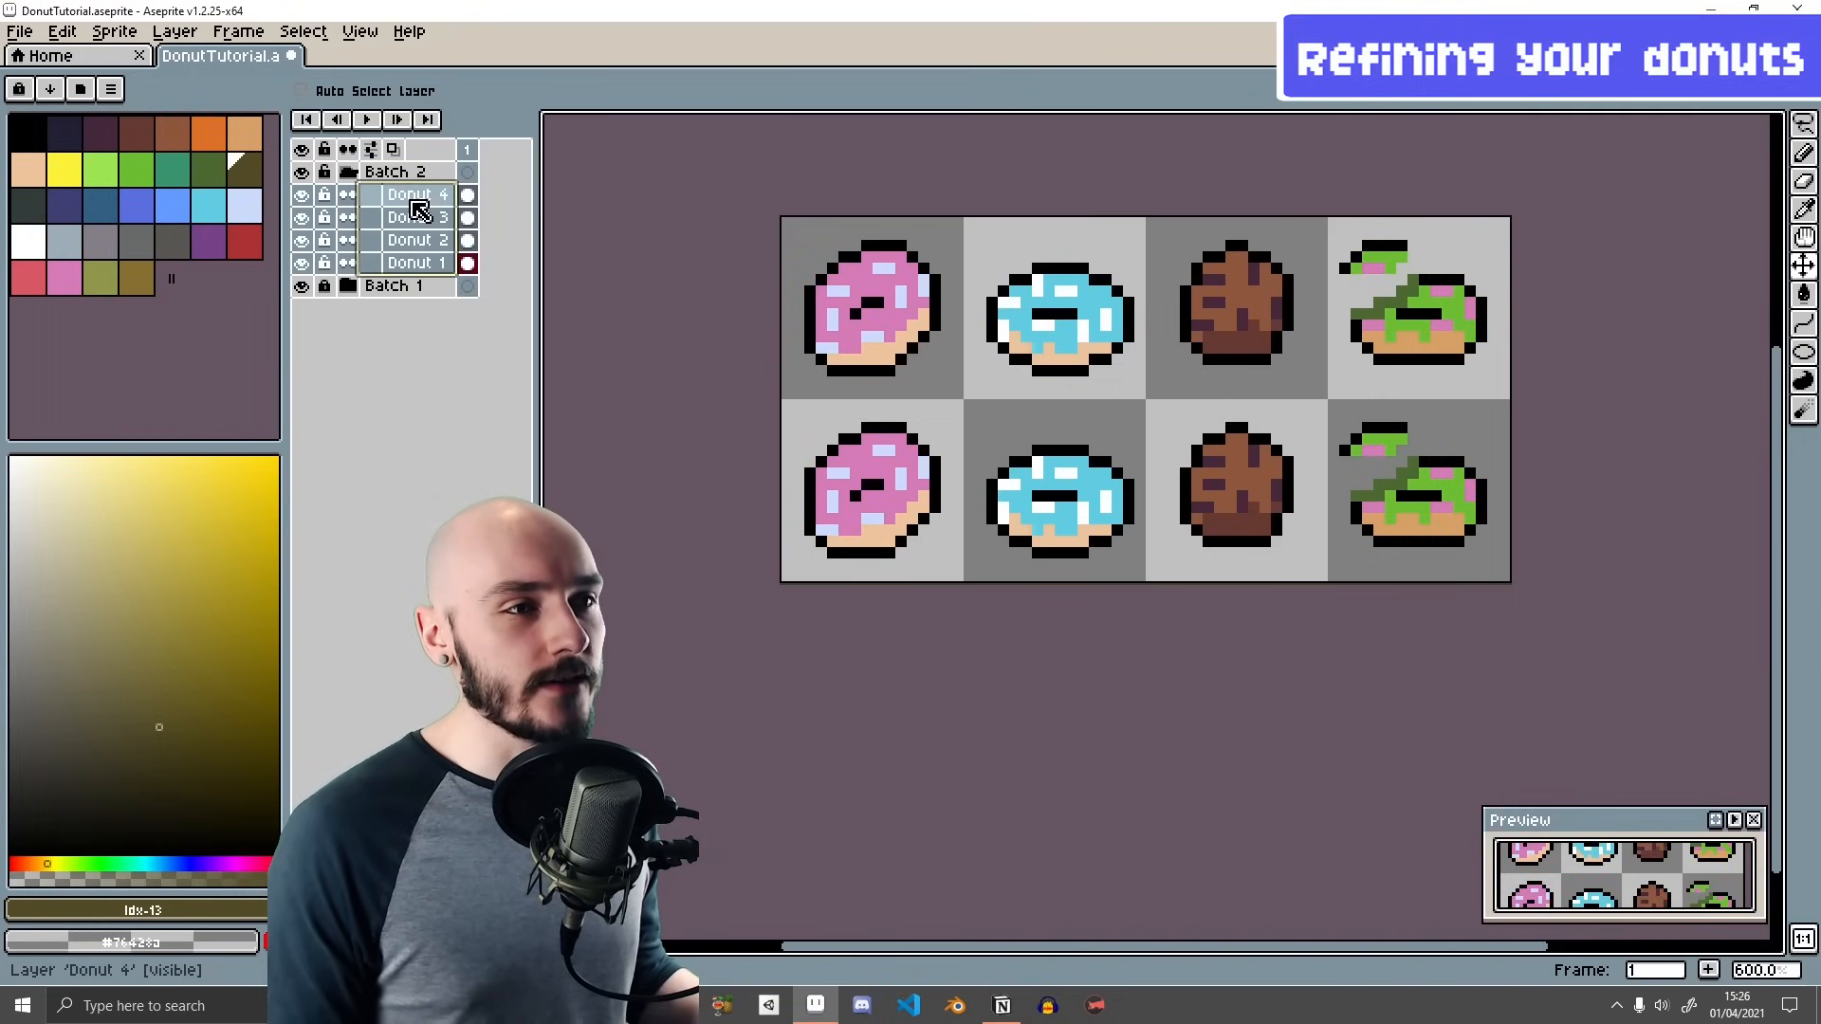
right_click(411, 202)
click(498, 376)
right_click(420, 201)
click(471, 373)
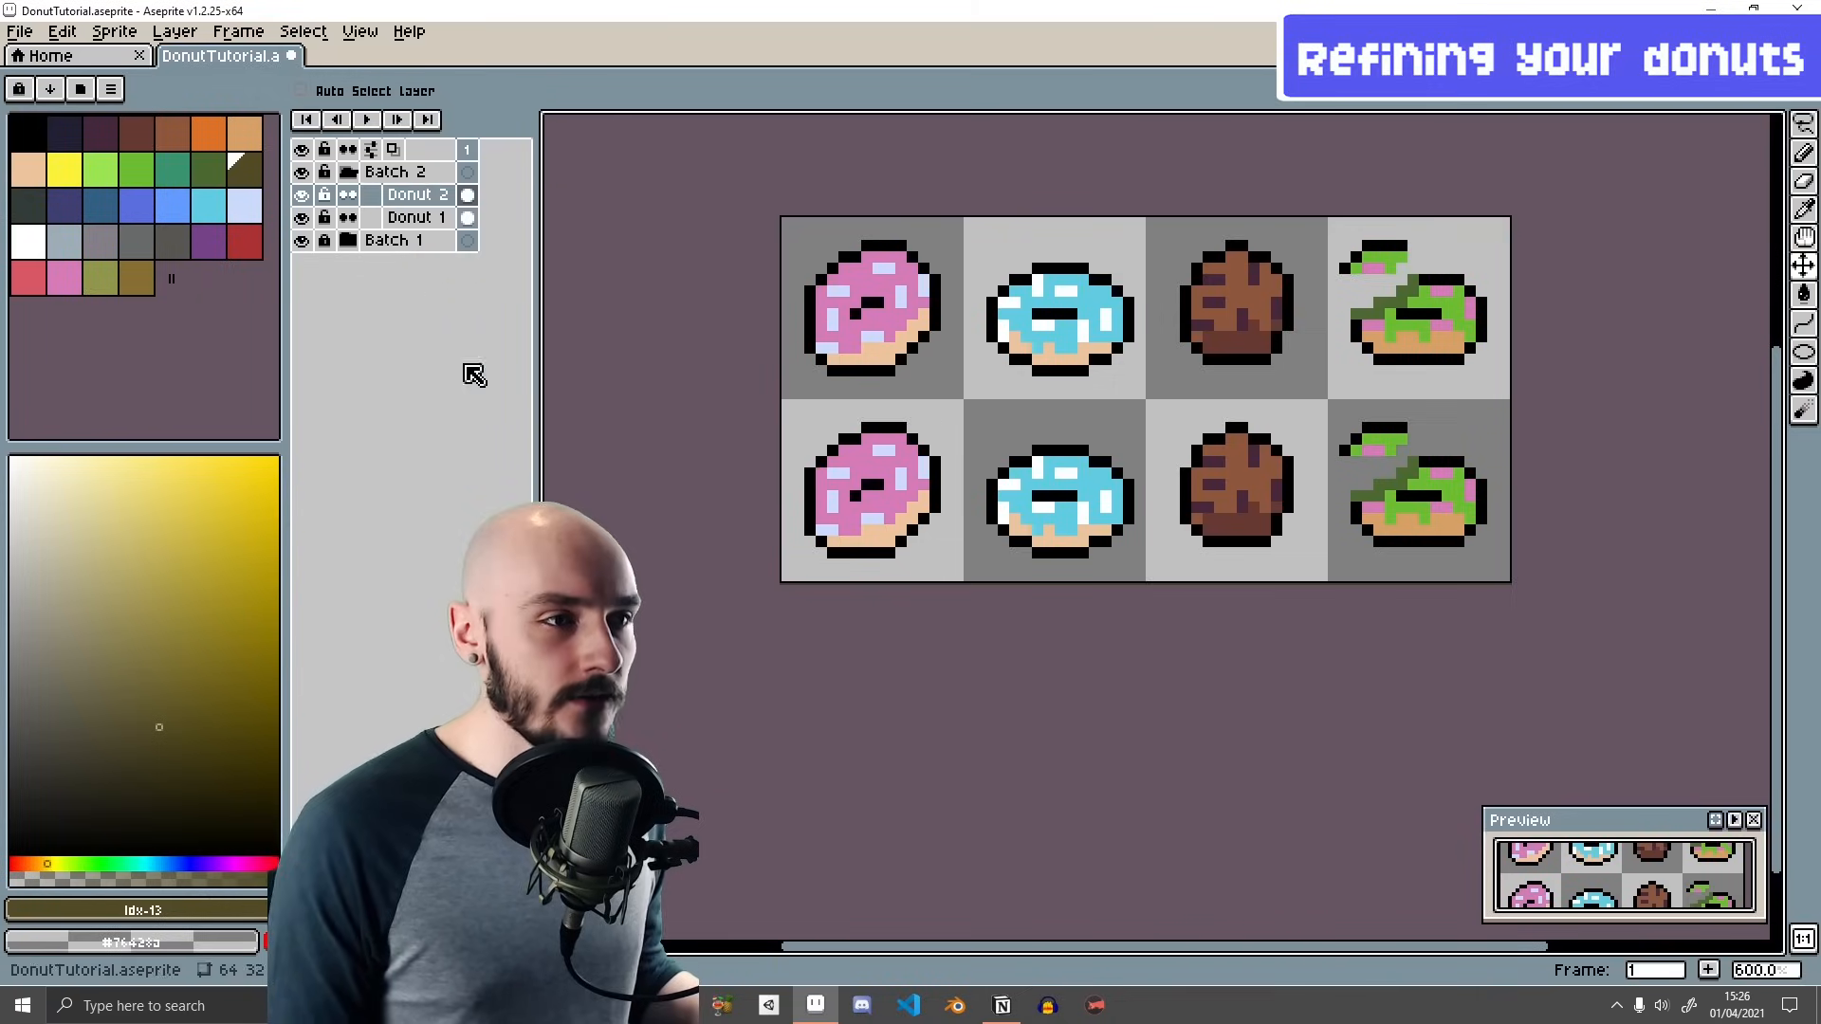
- Flatten the Batch 2 group into a single layer named Batch 2
right_click(420, 180)
click(472, 366)
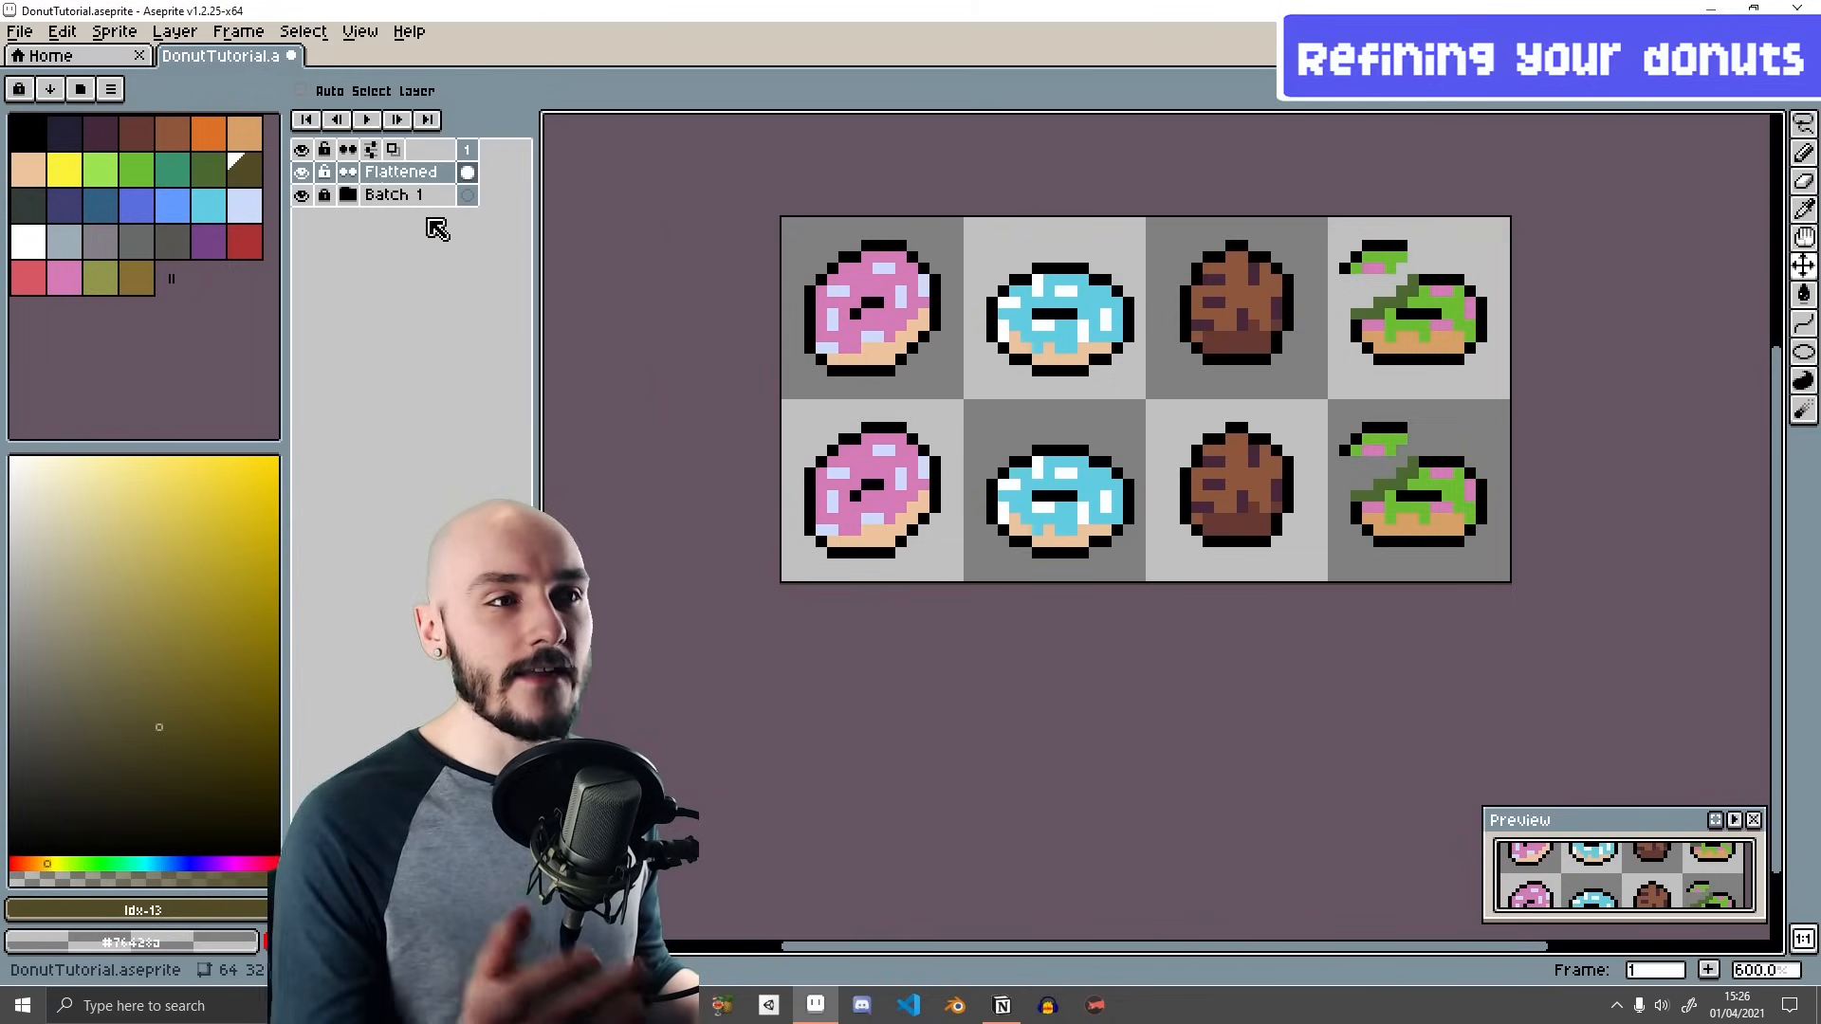
mouse_move(1082, 494)
mouse_down()
mouse_move(1002, 465)
mouse_move(1110, 501)
mouse_move(1070, 480)
mouse_up()
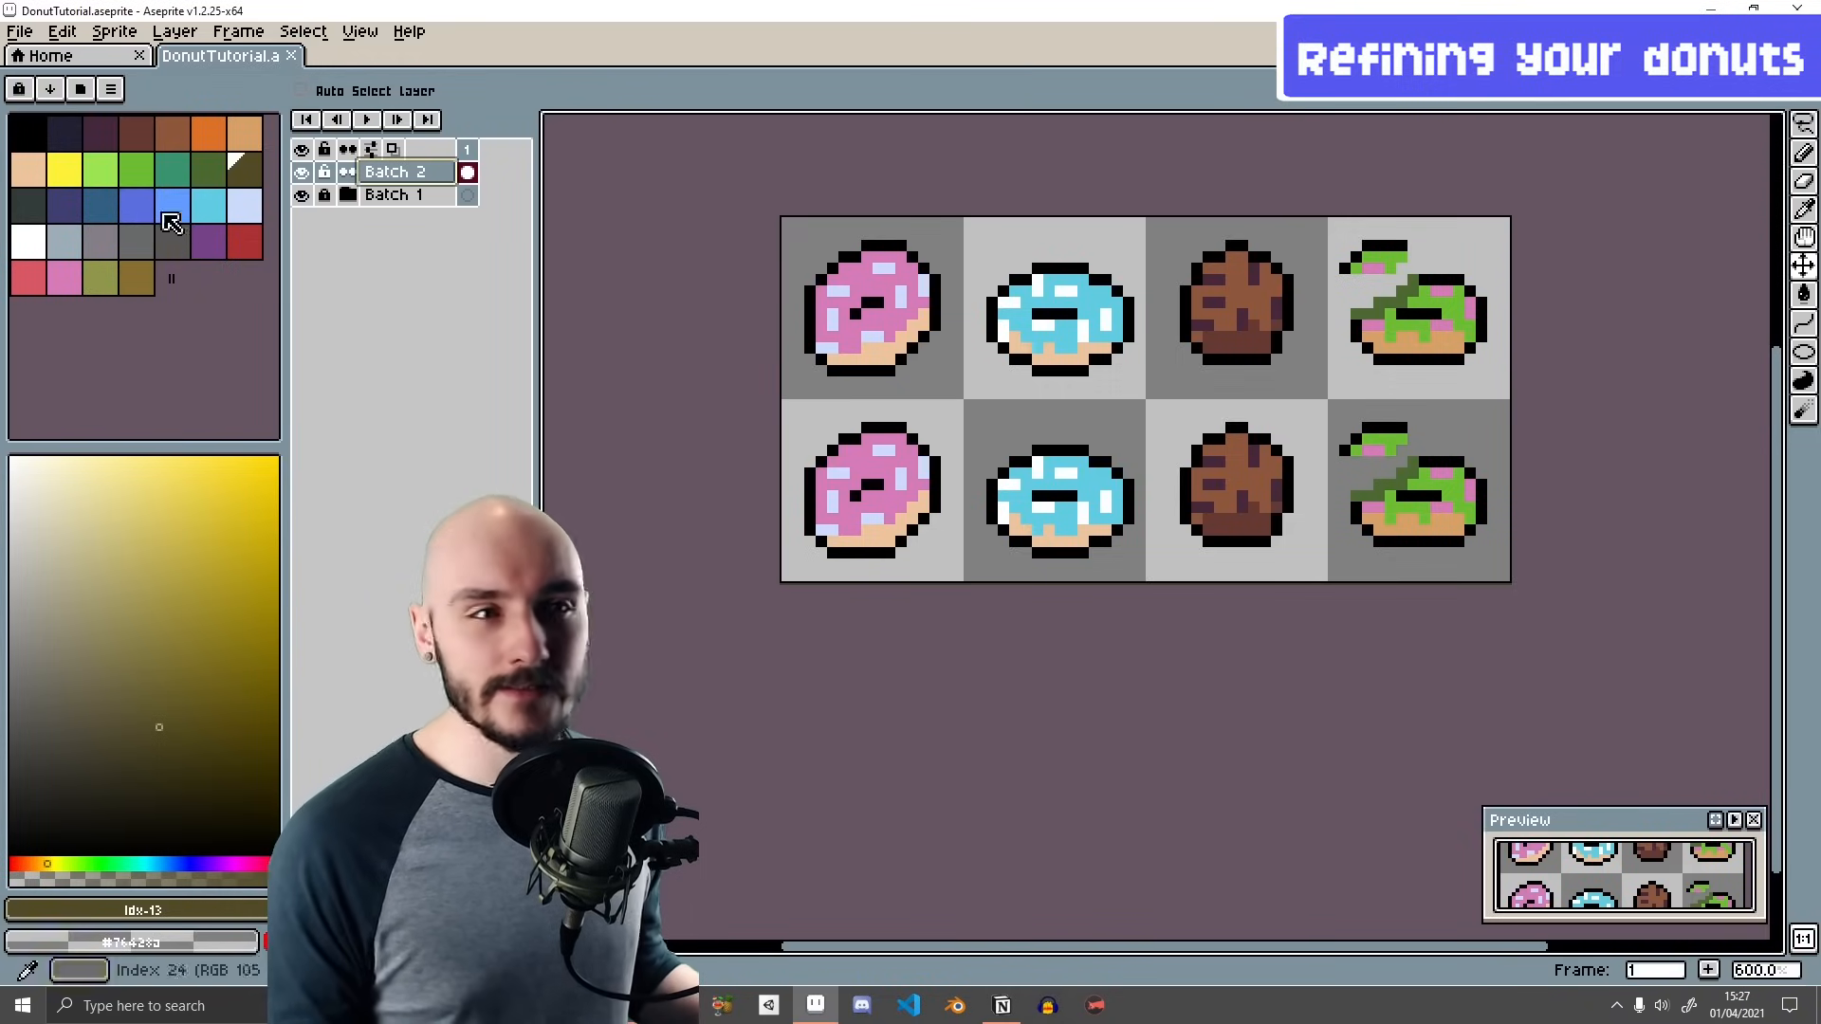
- Browse the palette presets and load the Game Boy Color Type1 palette
click(80, 88)
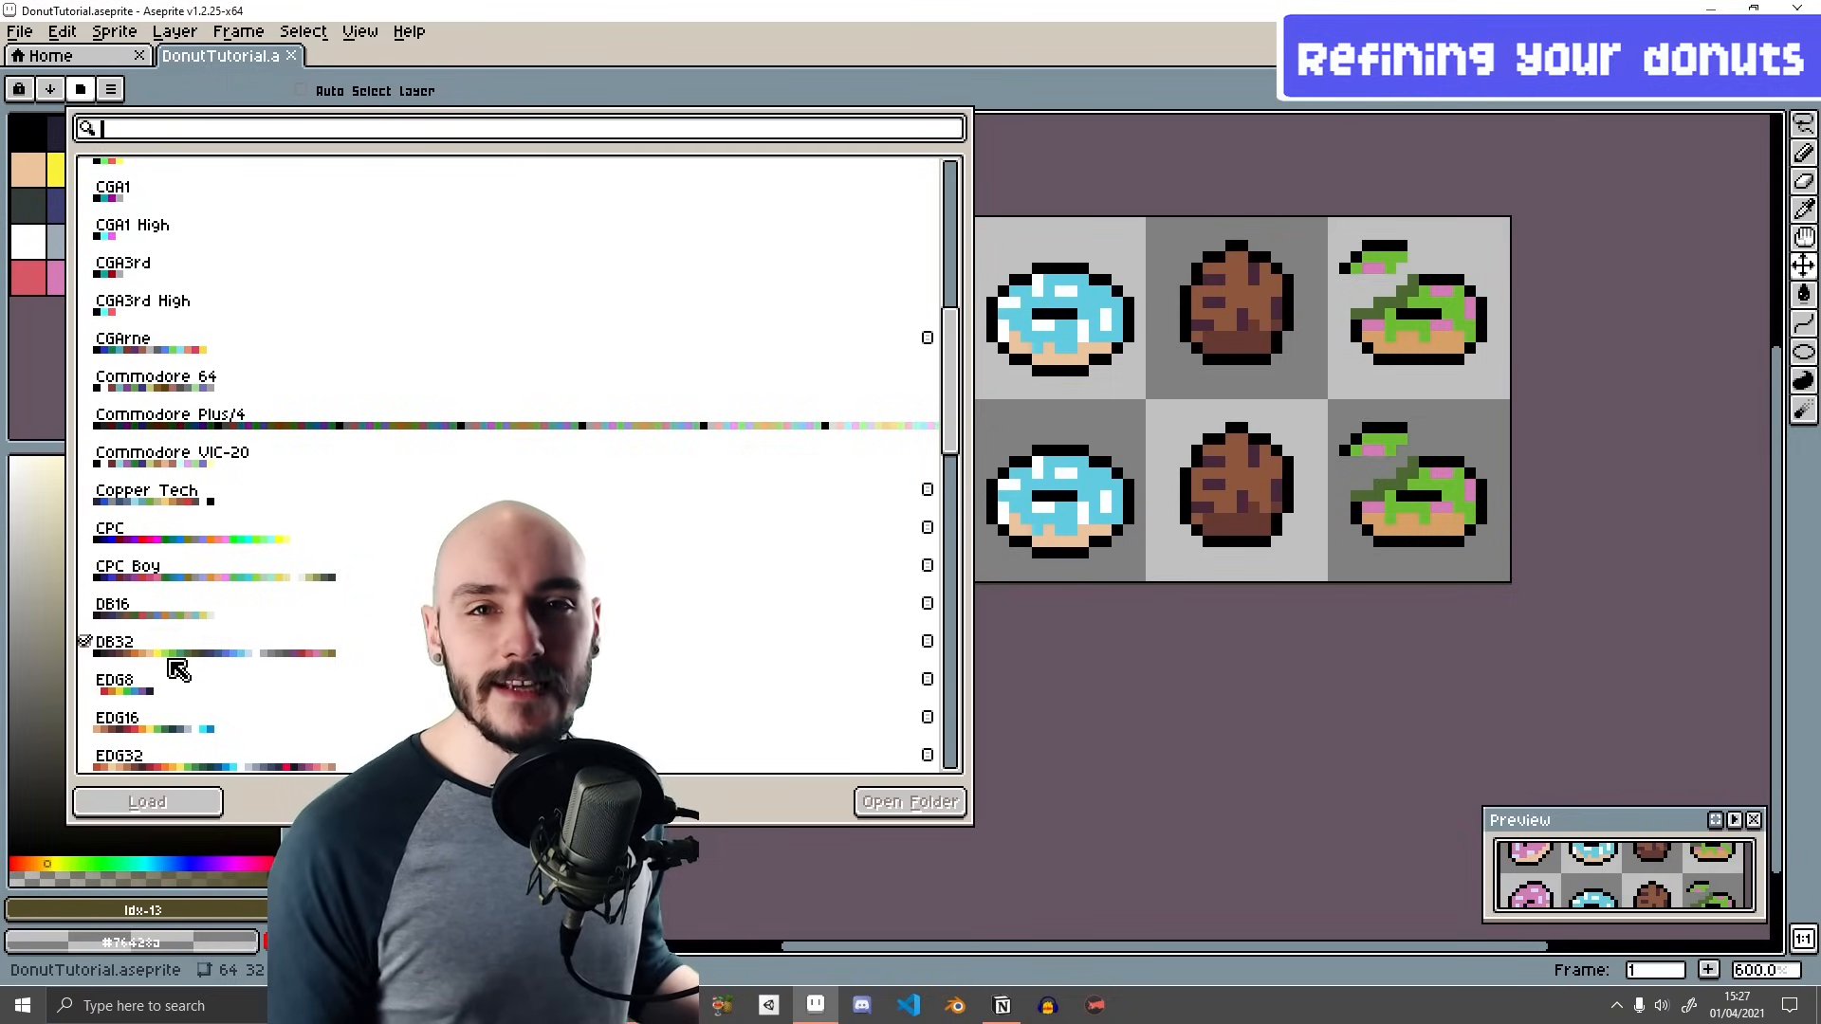
scroll(275, 475, down, 6)
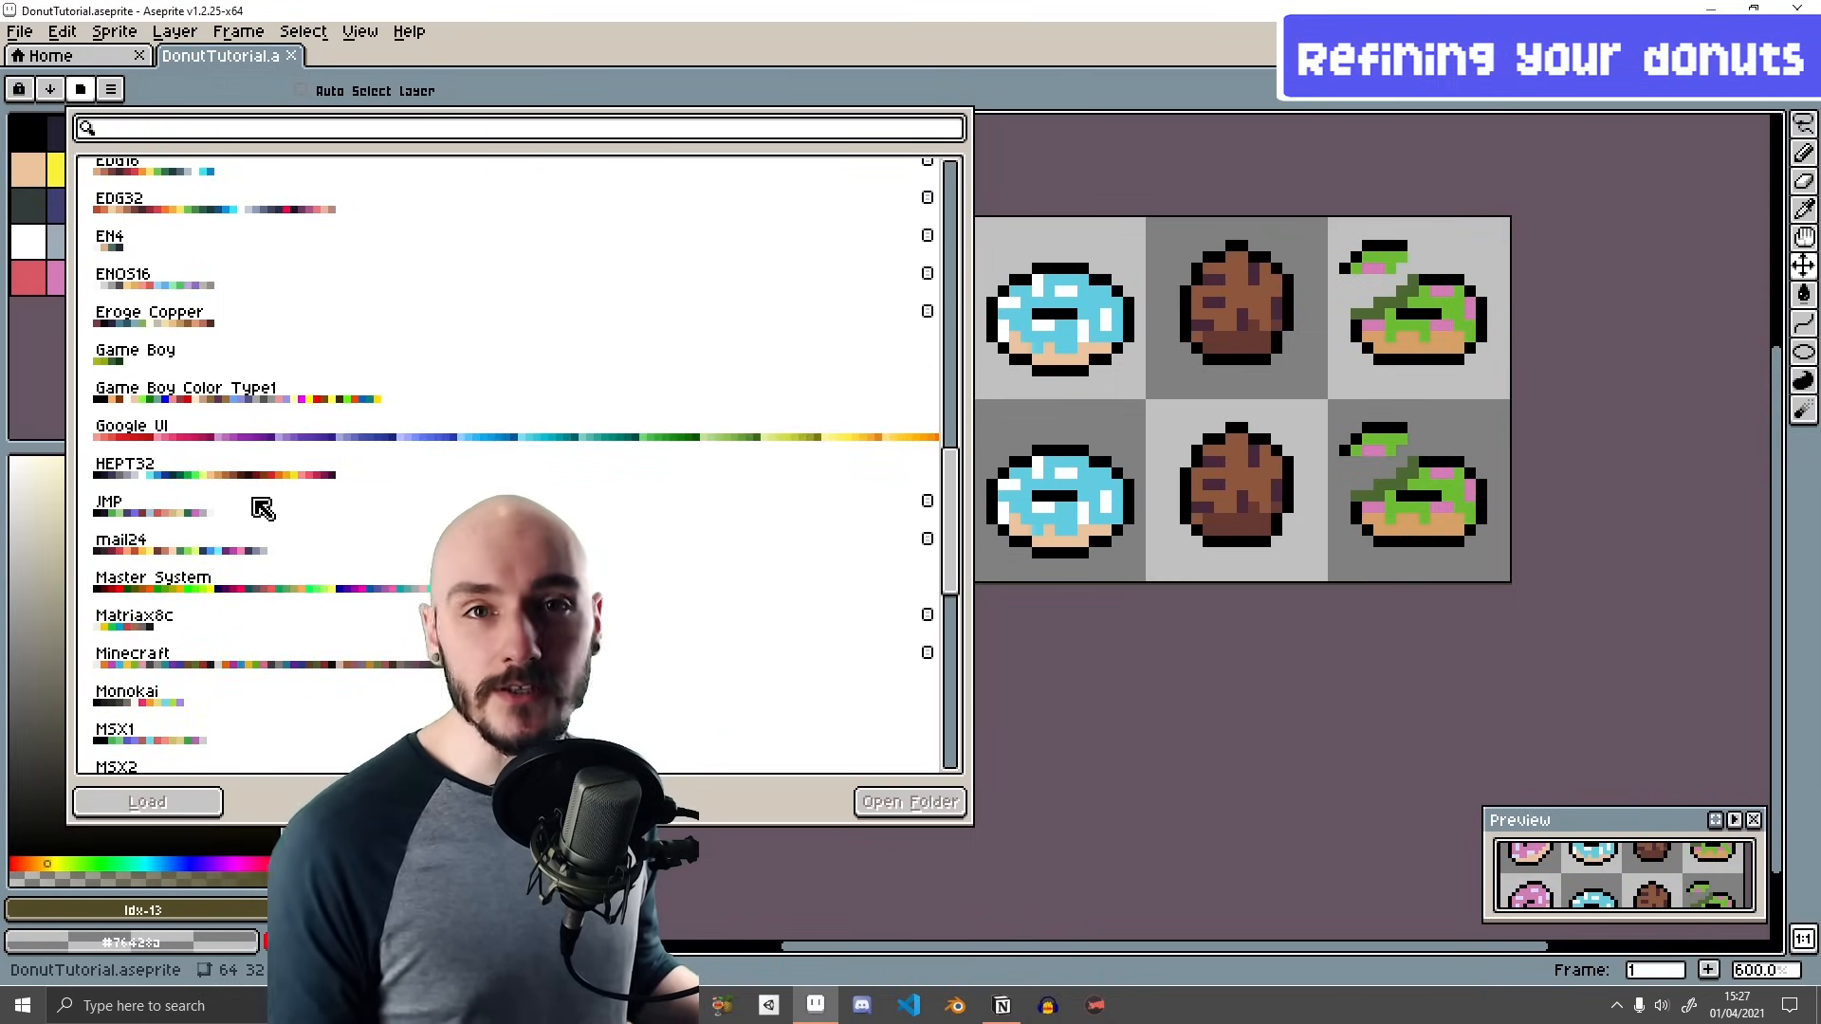
scroll(237, 455, up, 4)
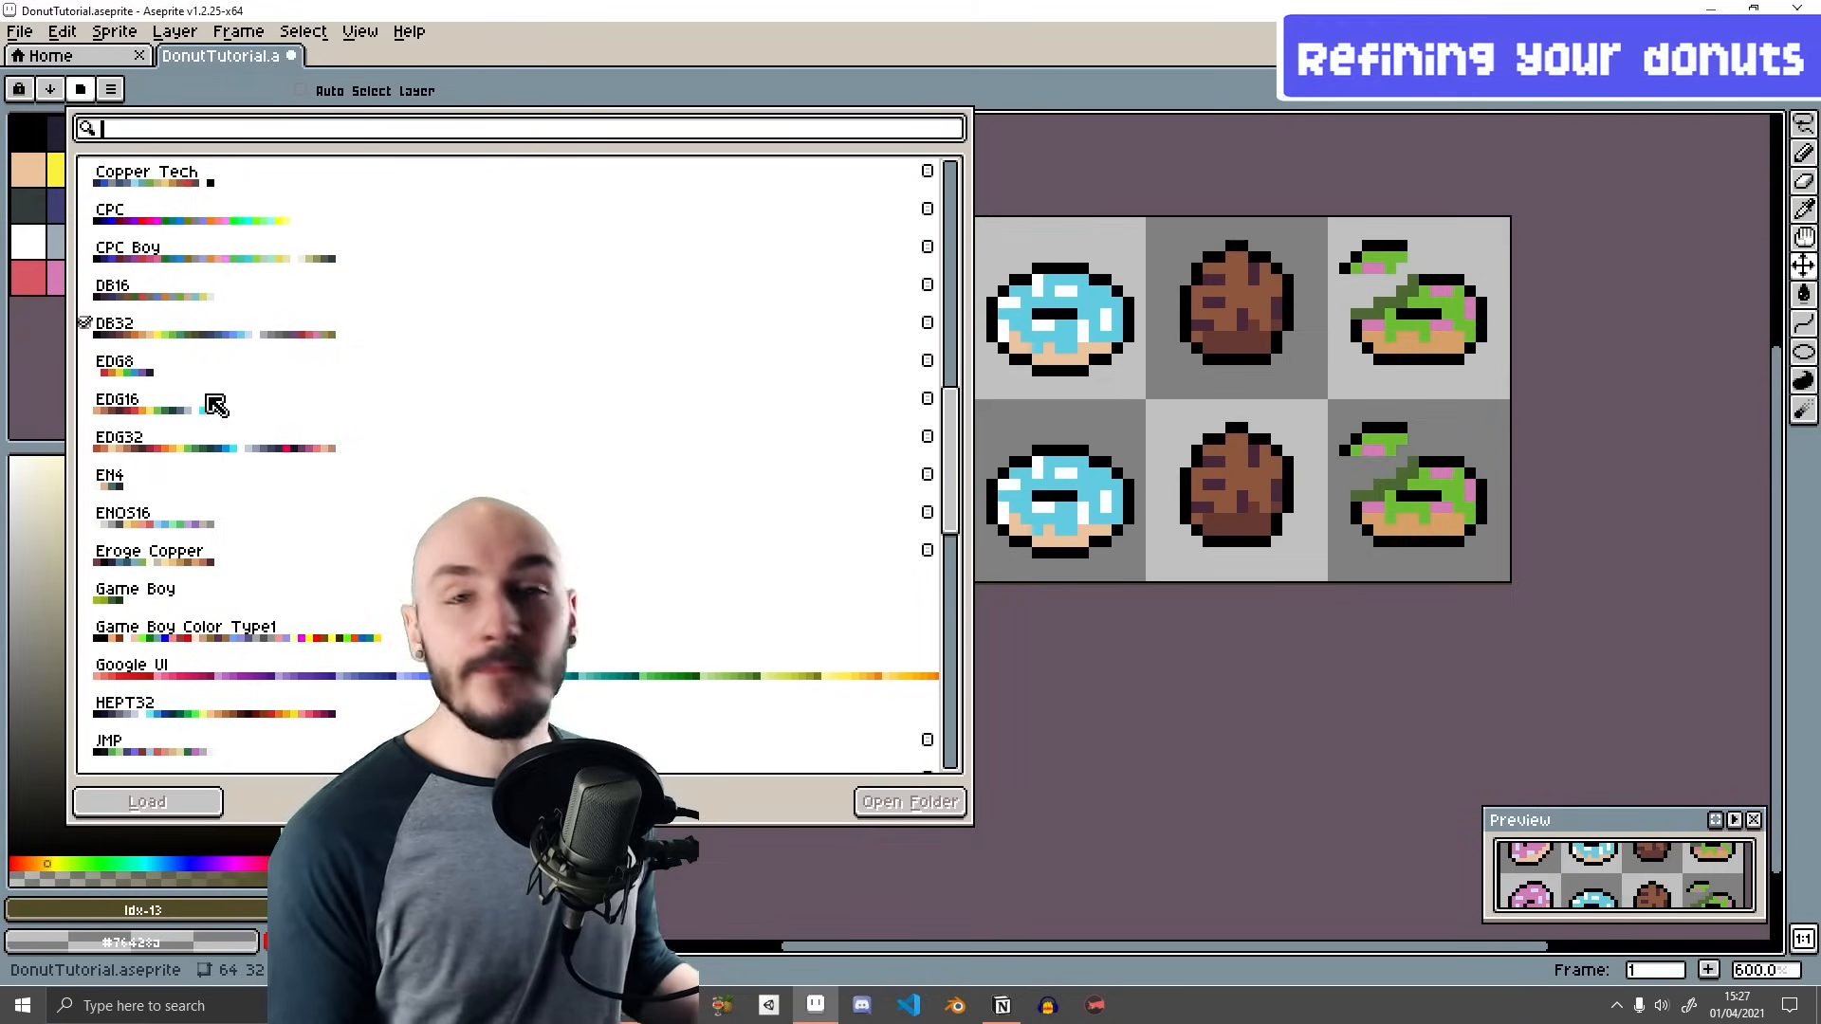
double_click(234, 640)
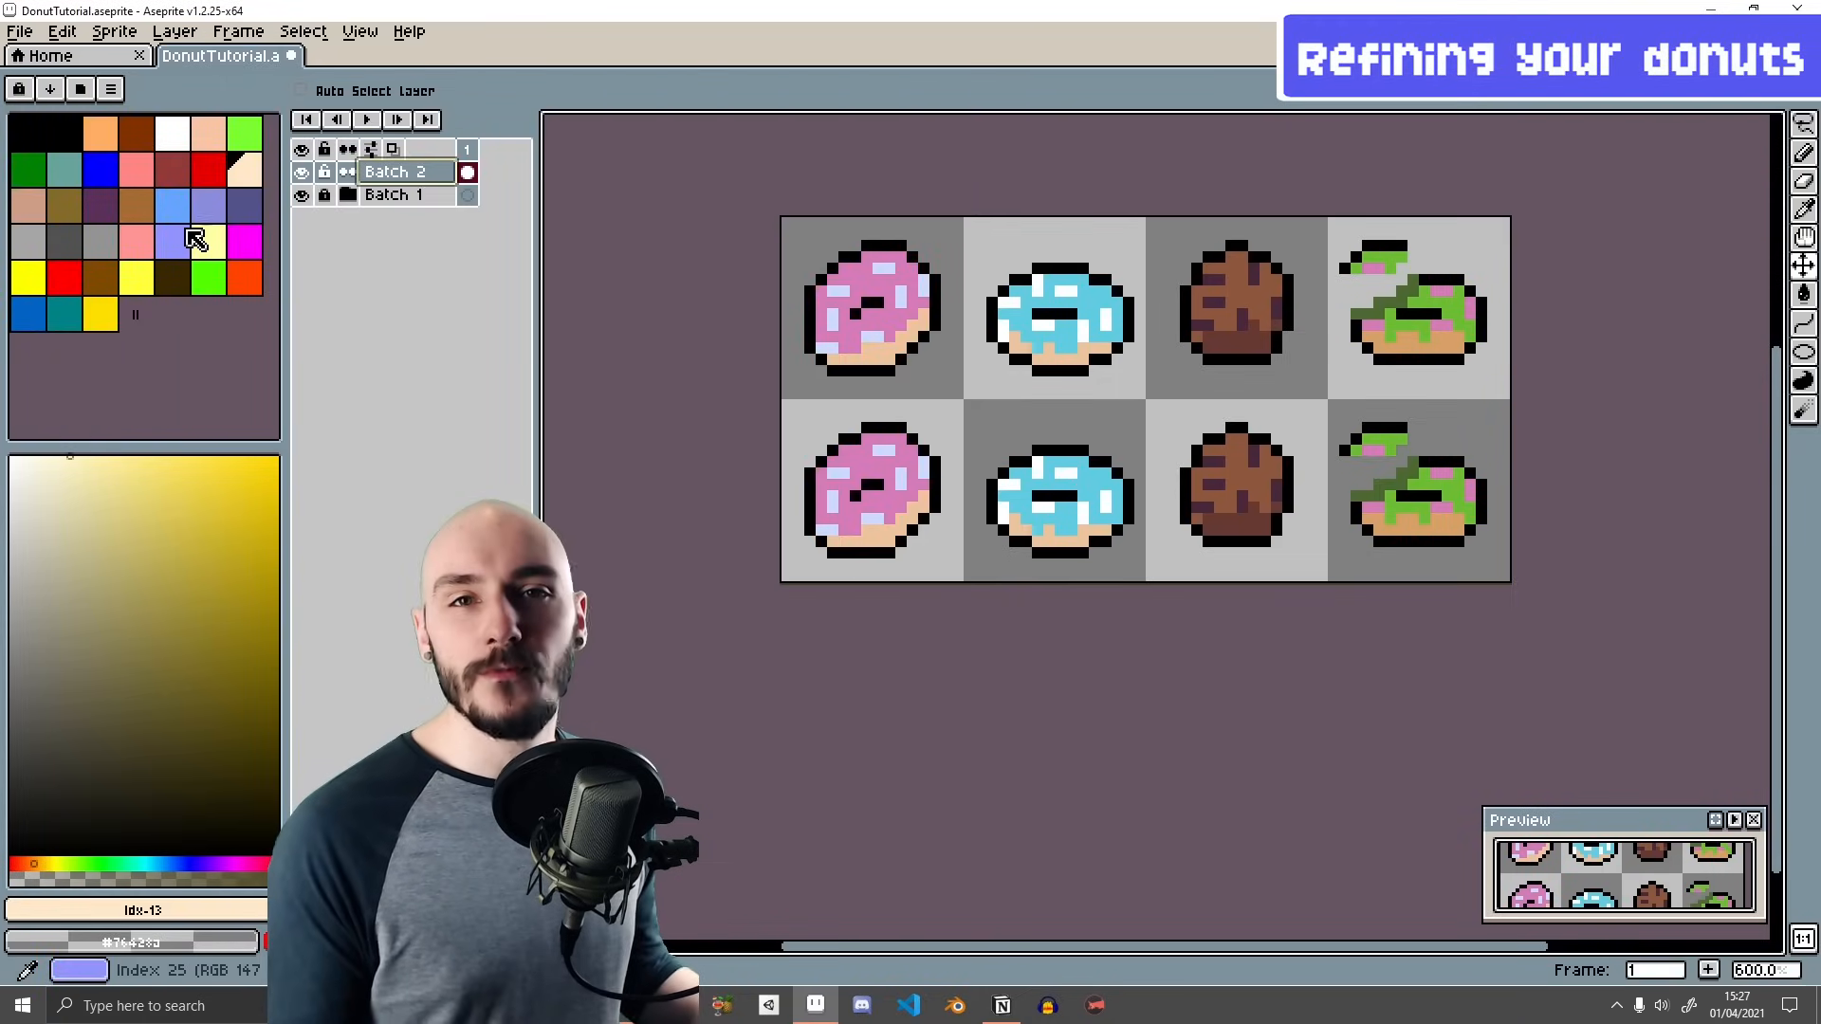
- Select every pink pixel on the Batch 2 layer with the Magic Wand, tolerance 0 and Contiguous off
key(m)
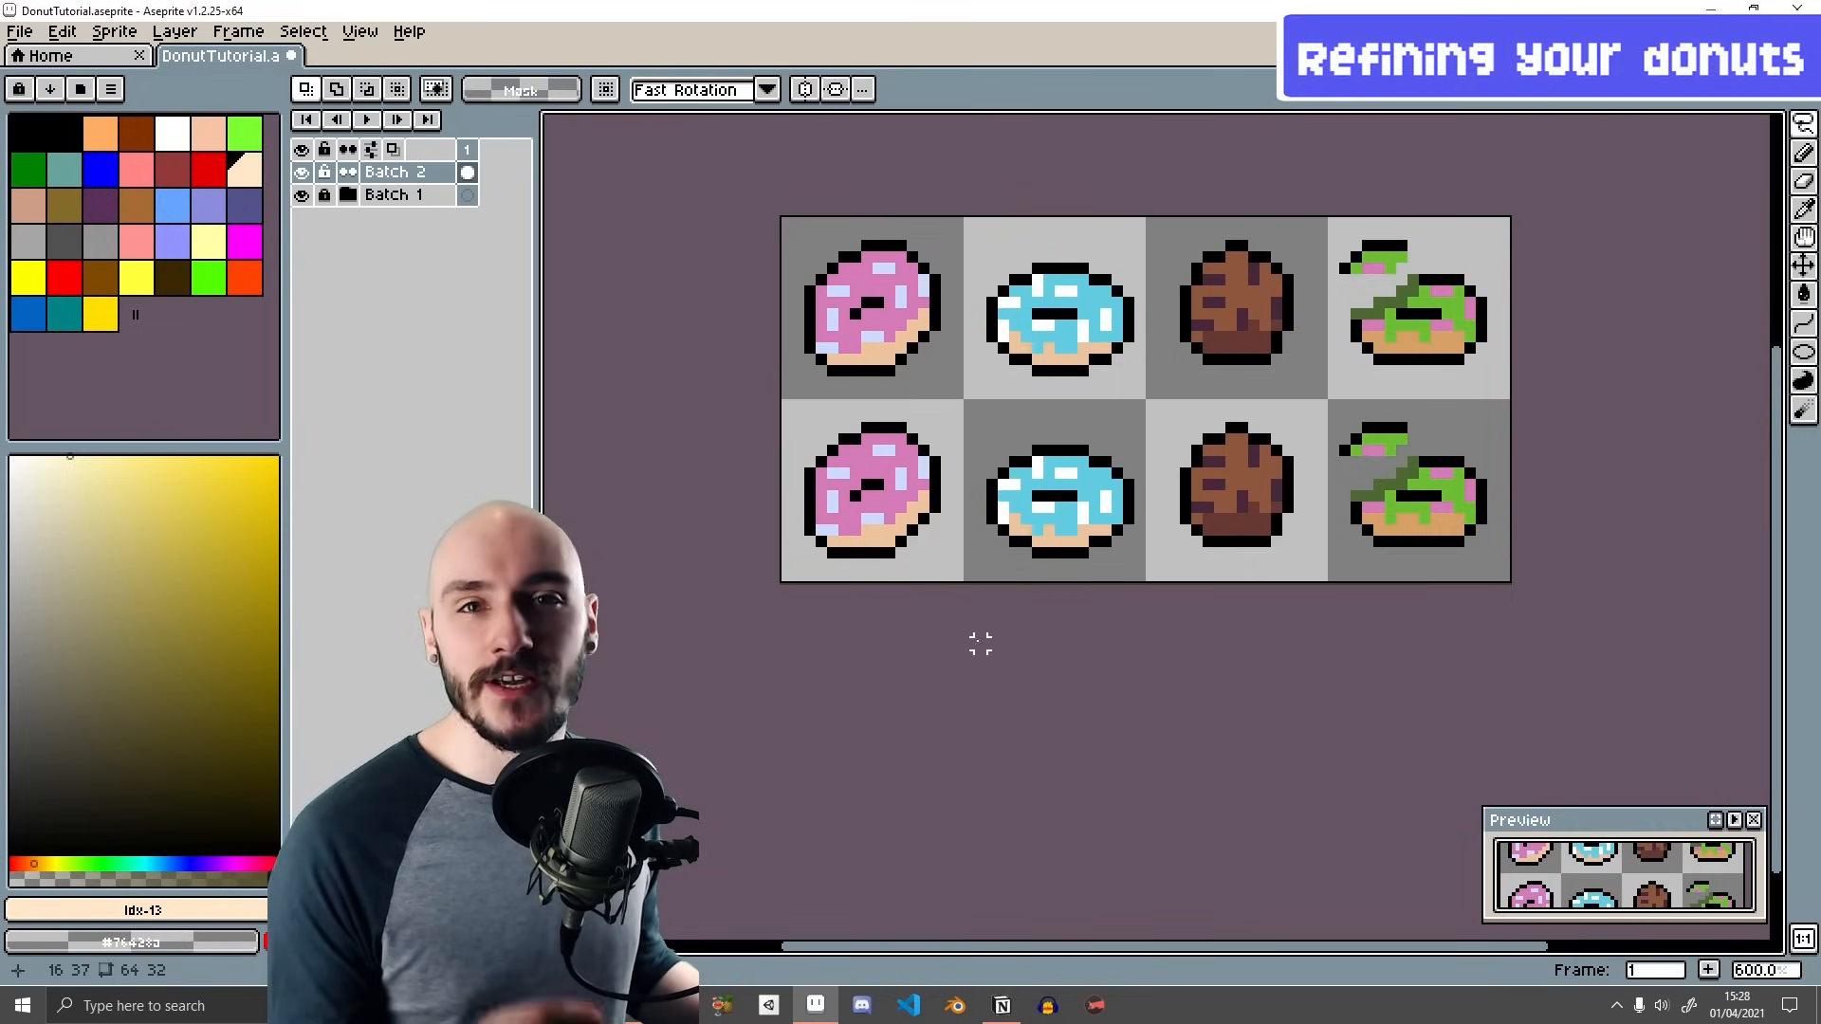
mouse_move(1803, 124)
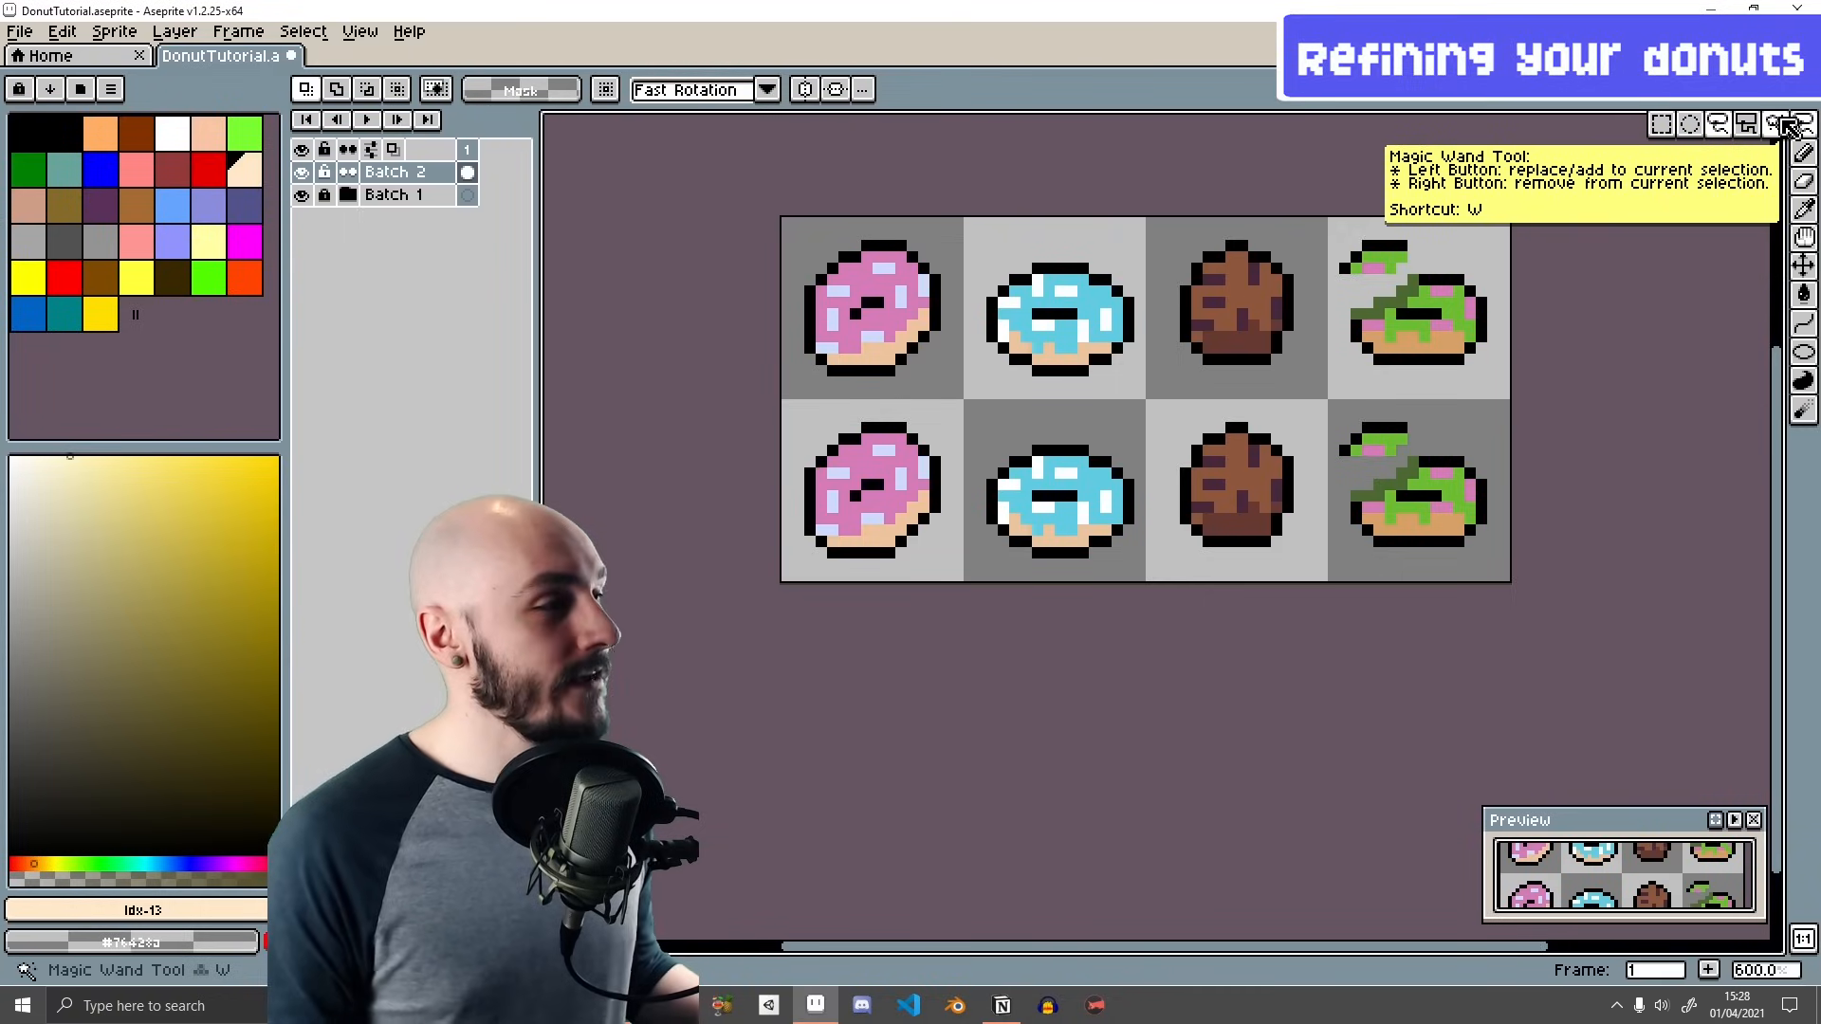
click(1781, 125)
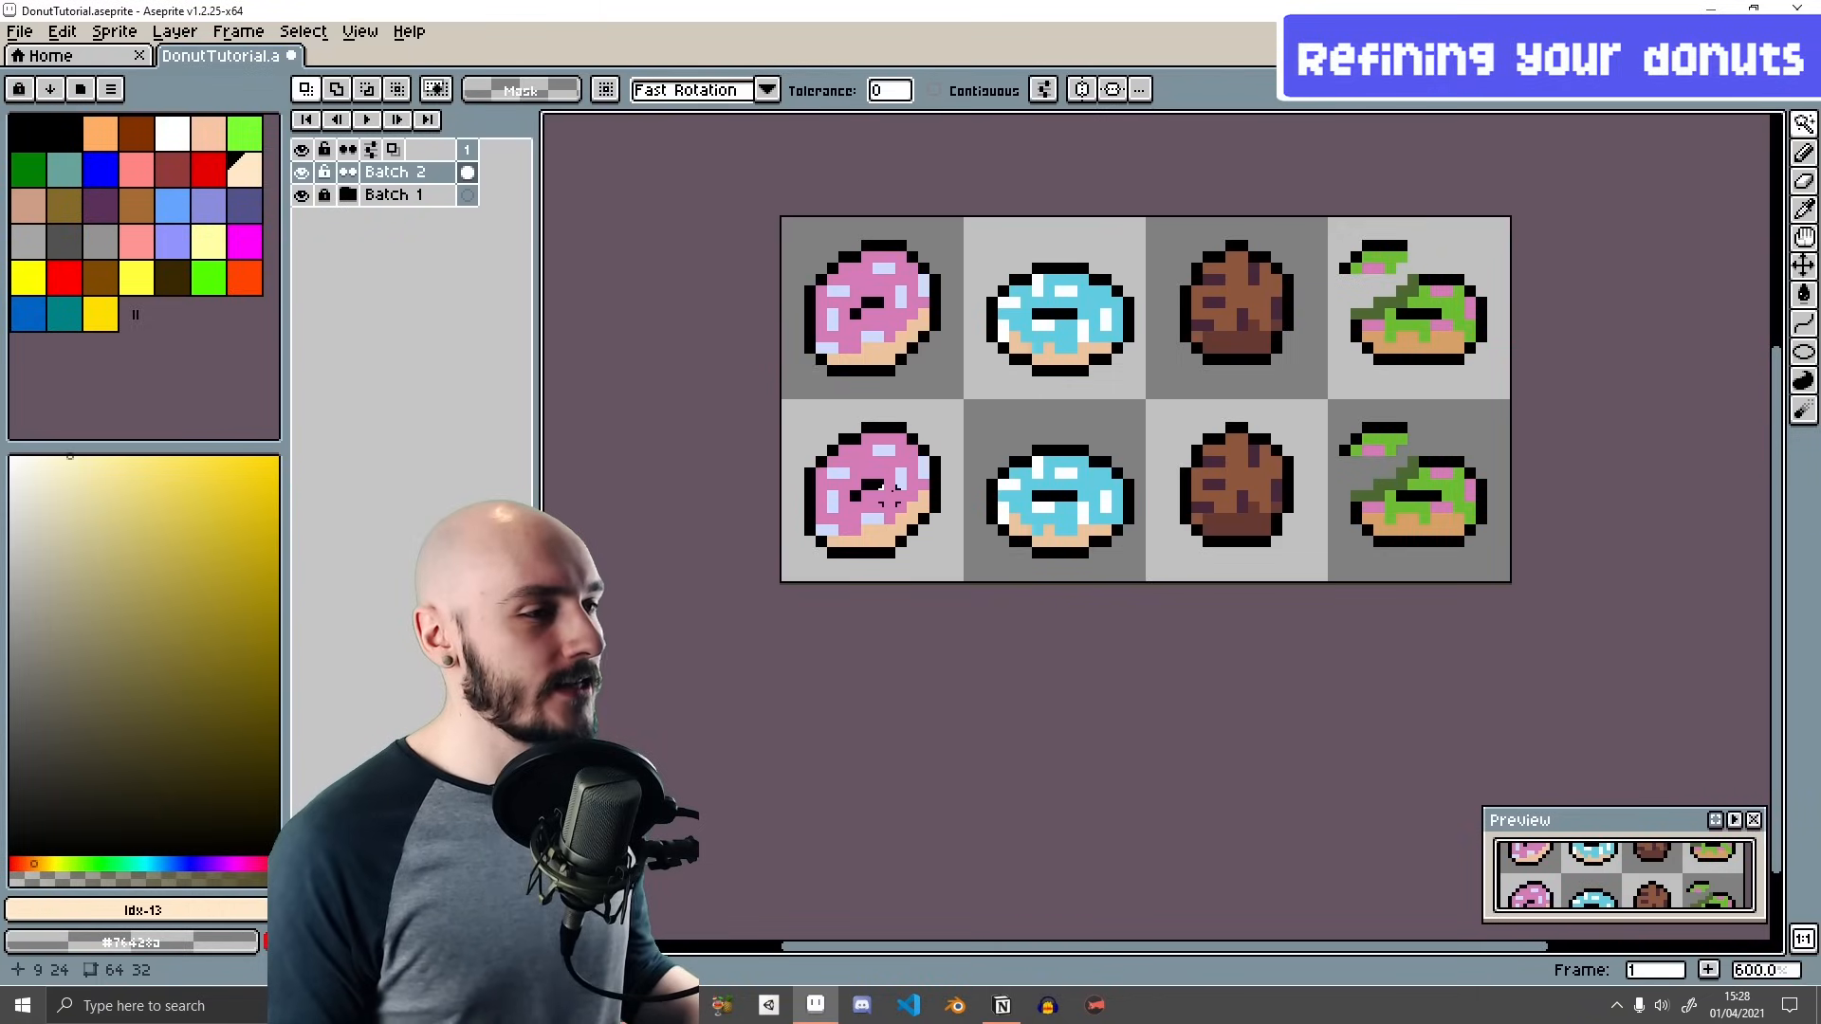
click(889, 500)
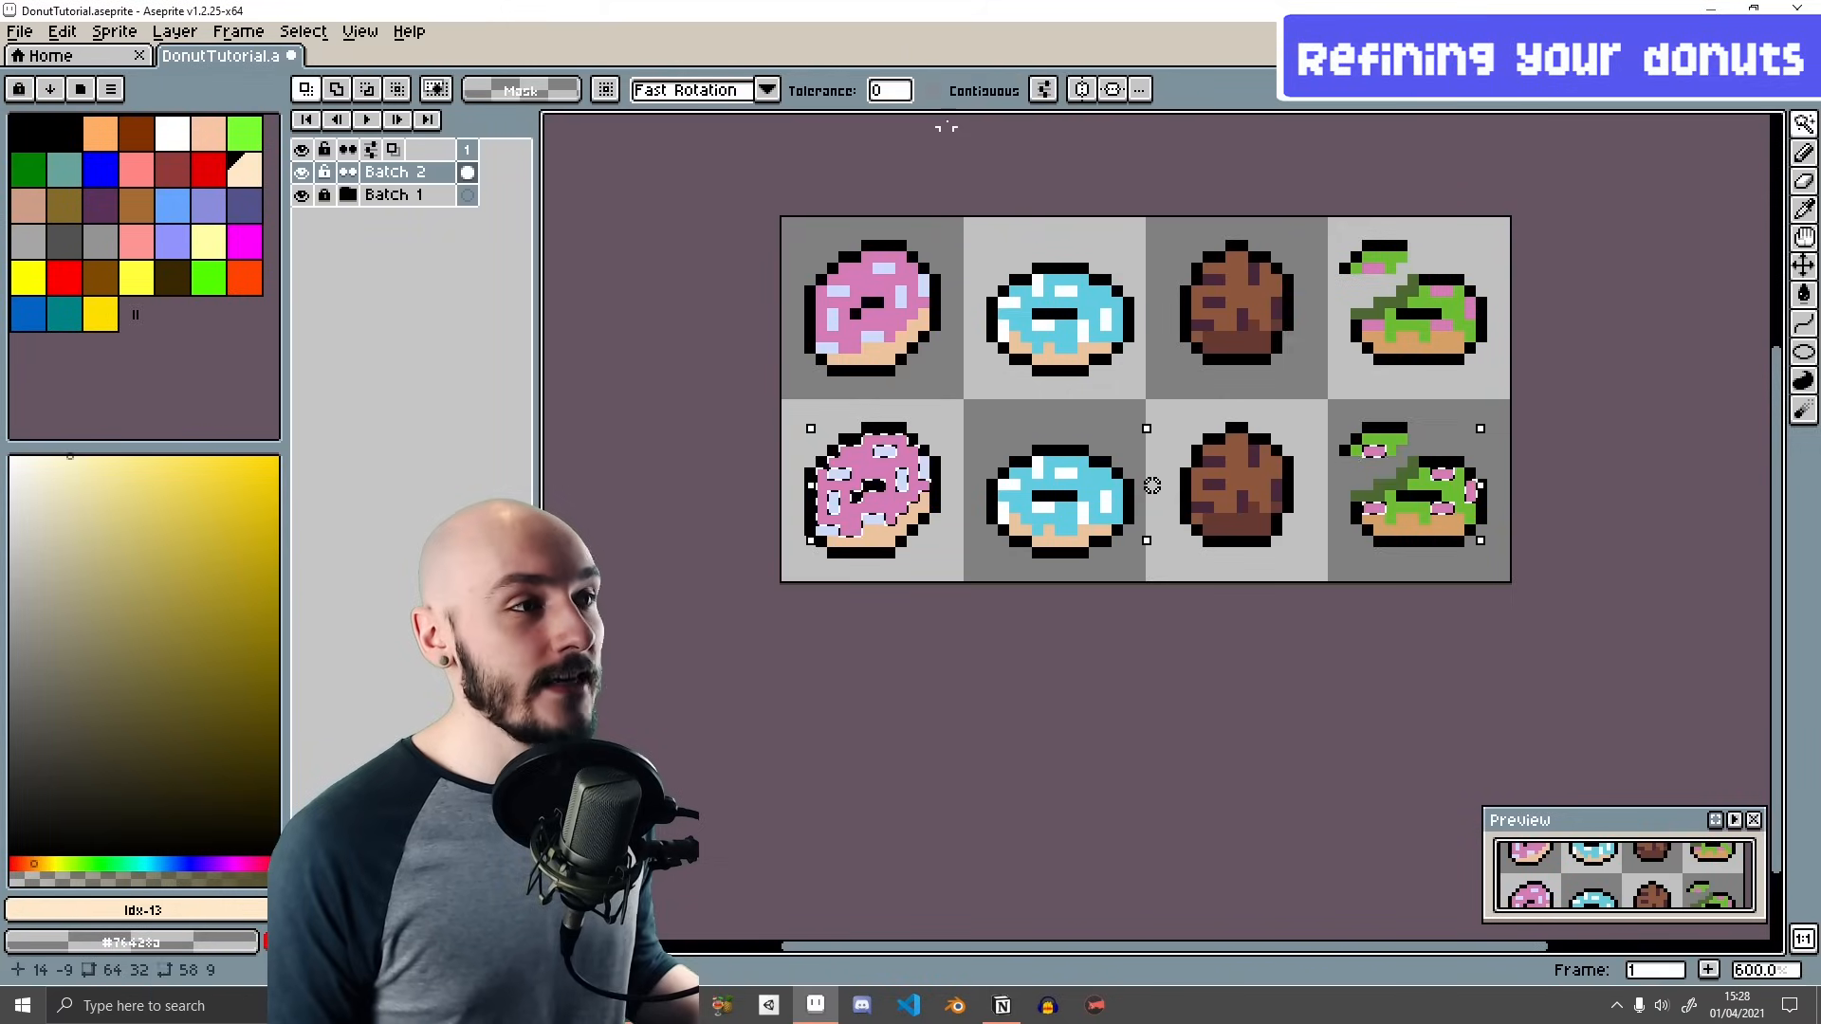
- Clear the selection, select only the connected pink icing of the lower pink donut with Contiguous on, and deselect it
key(q)
key(ctrl+d)
key(w)
click(853, 455)
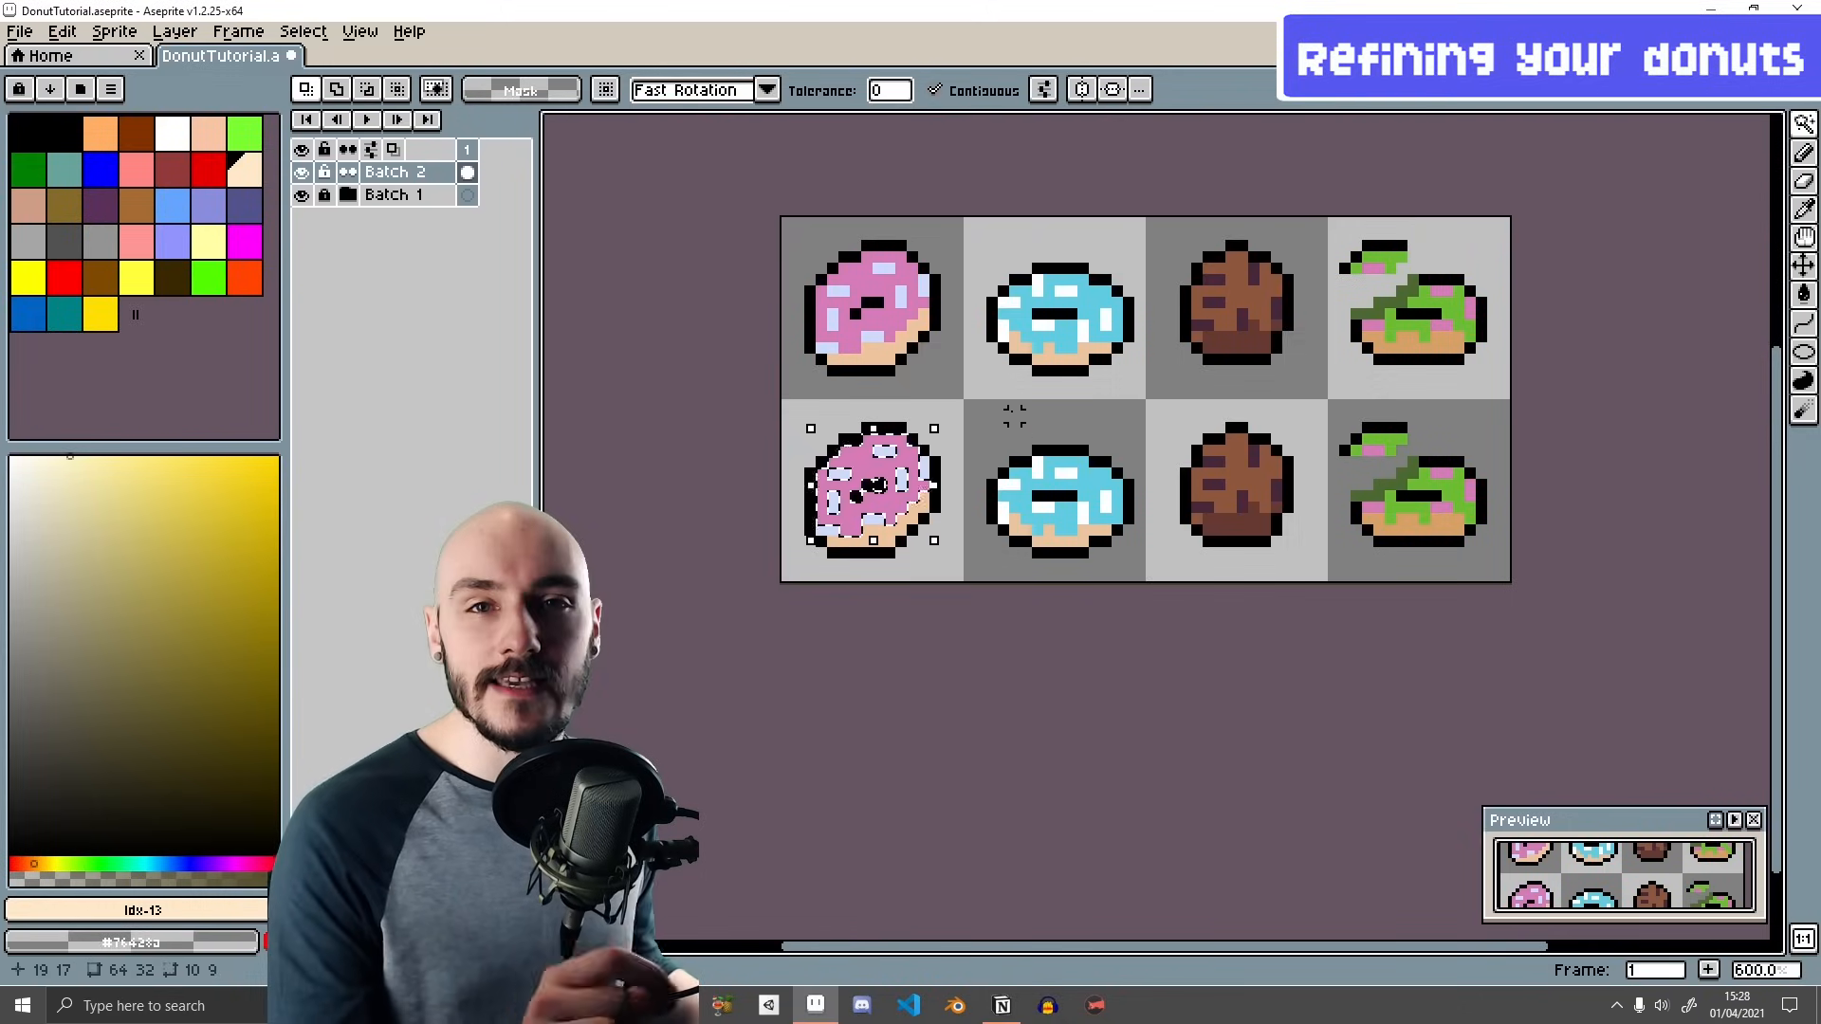
key(ctrl+d)
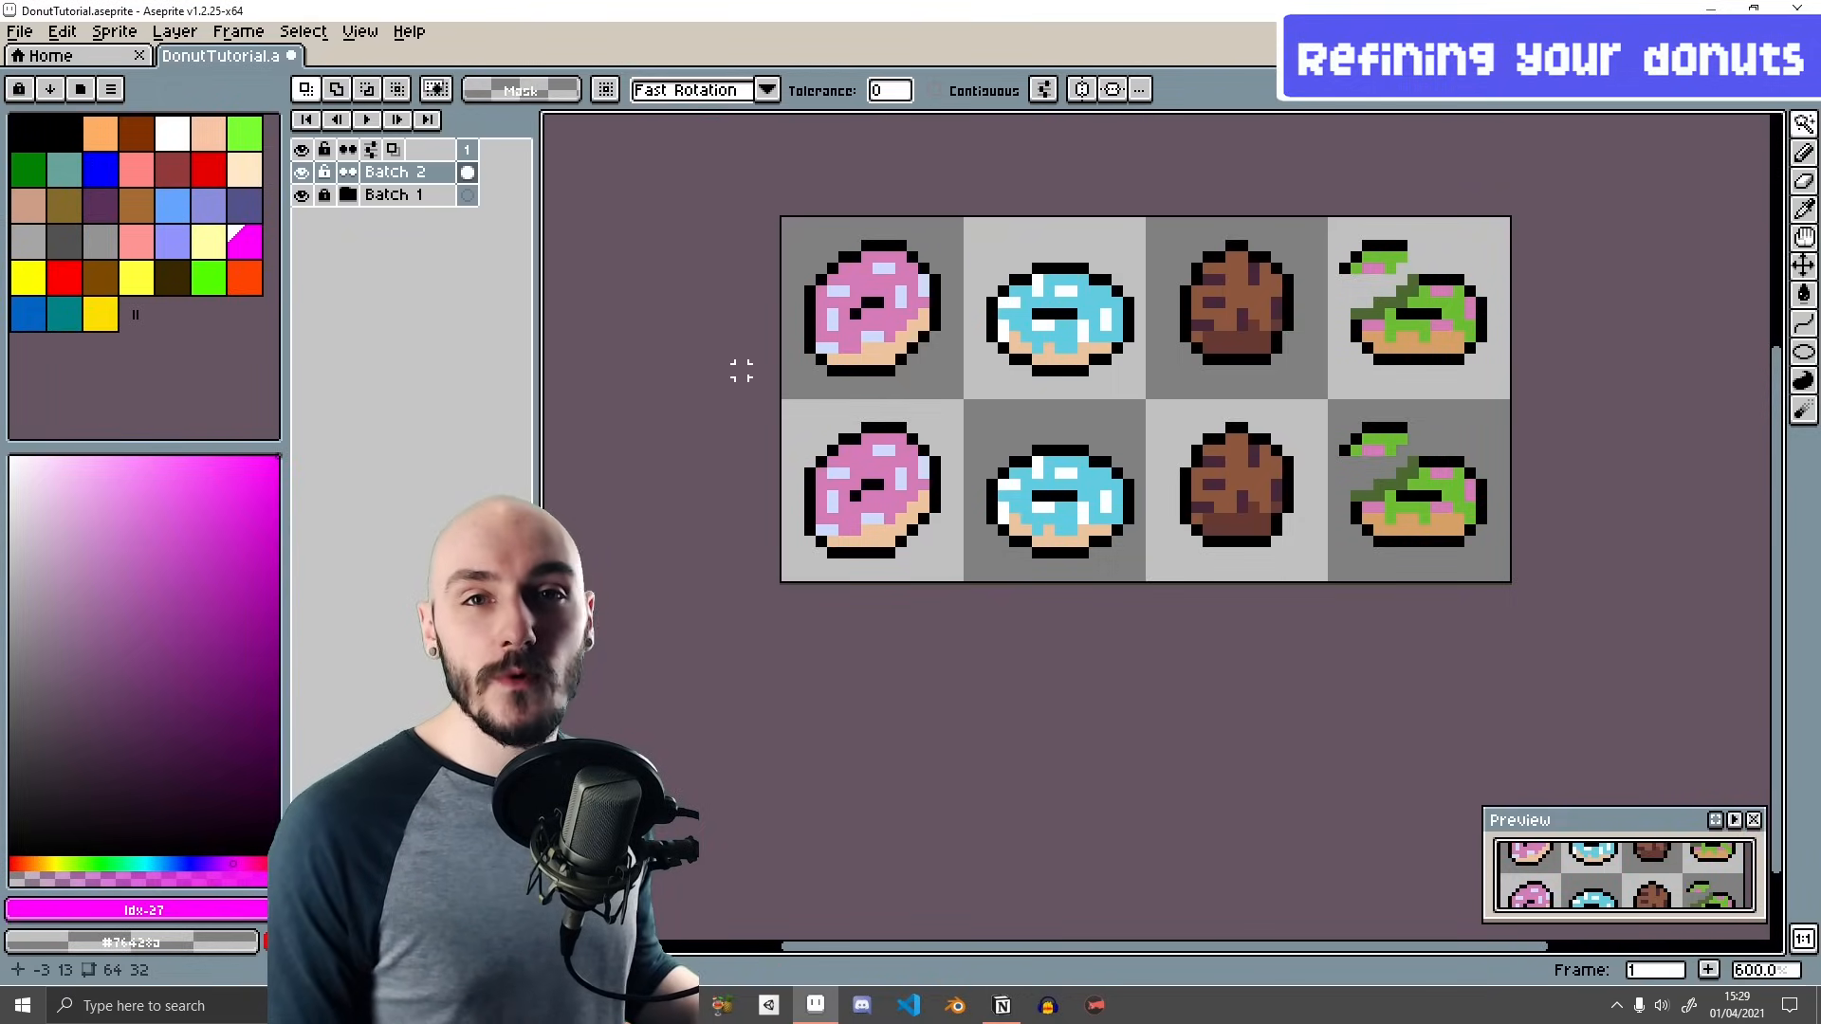
- Select all pink pixels on the Batch 2 layer with the Magic Wand and fill them magenta with Contiguous off
key(w)
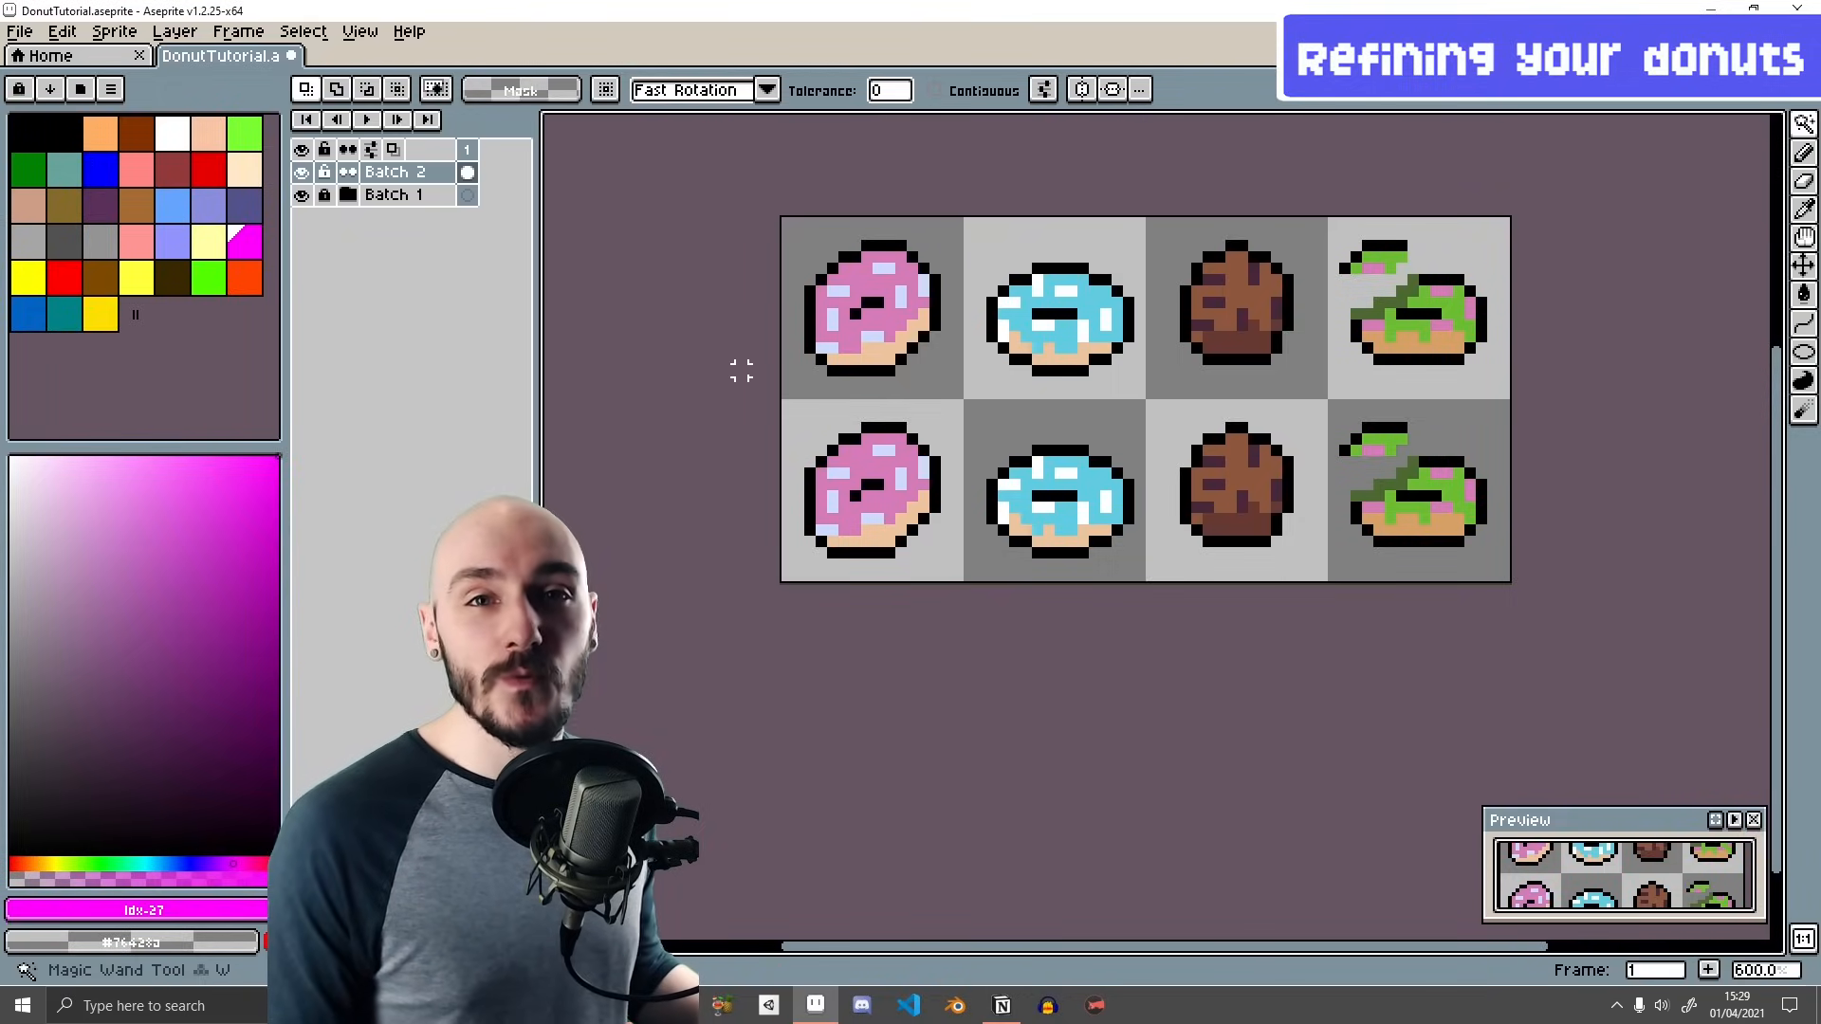
click(888, 500)
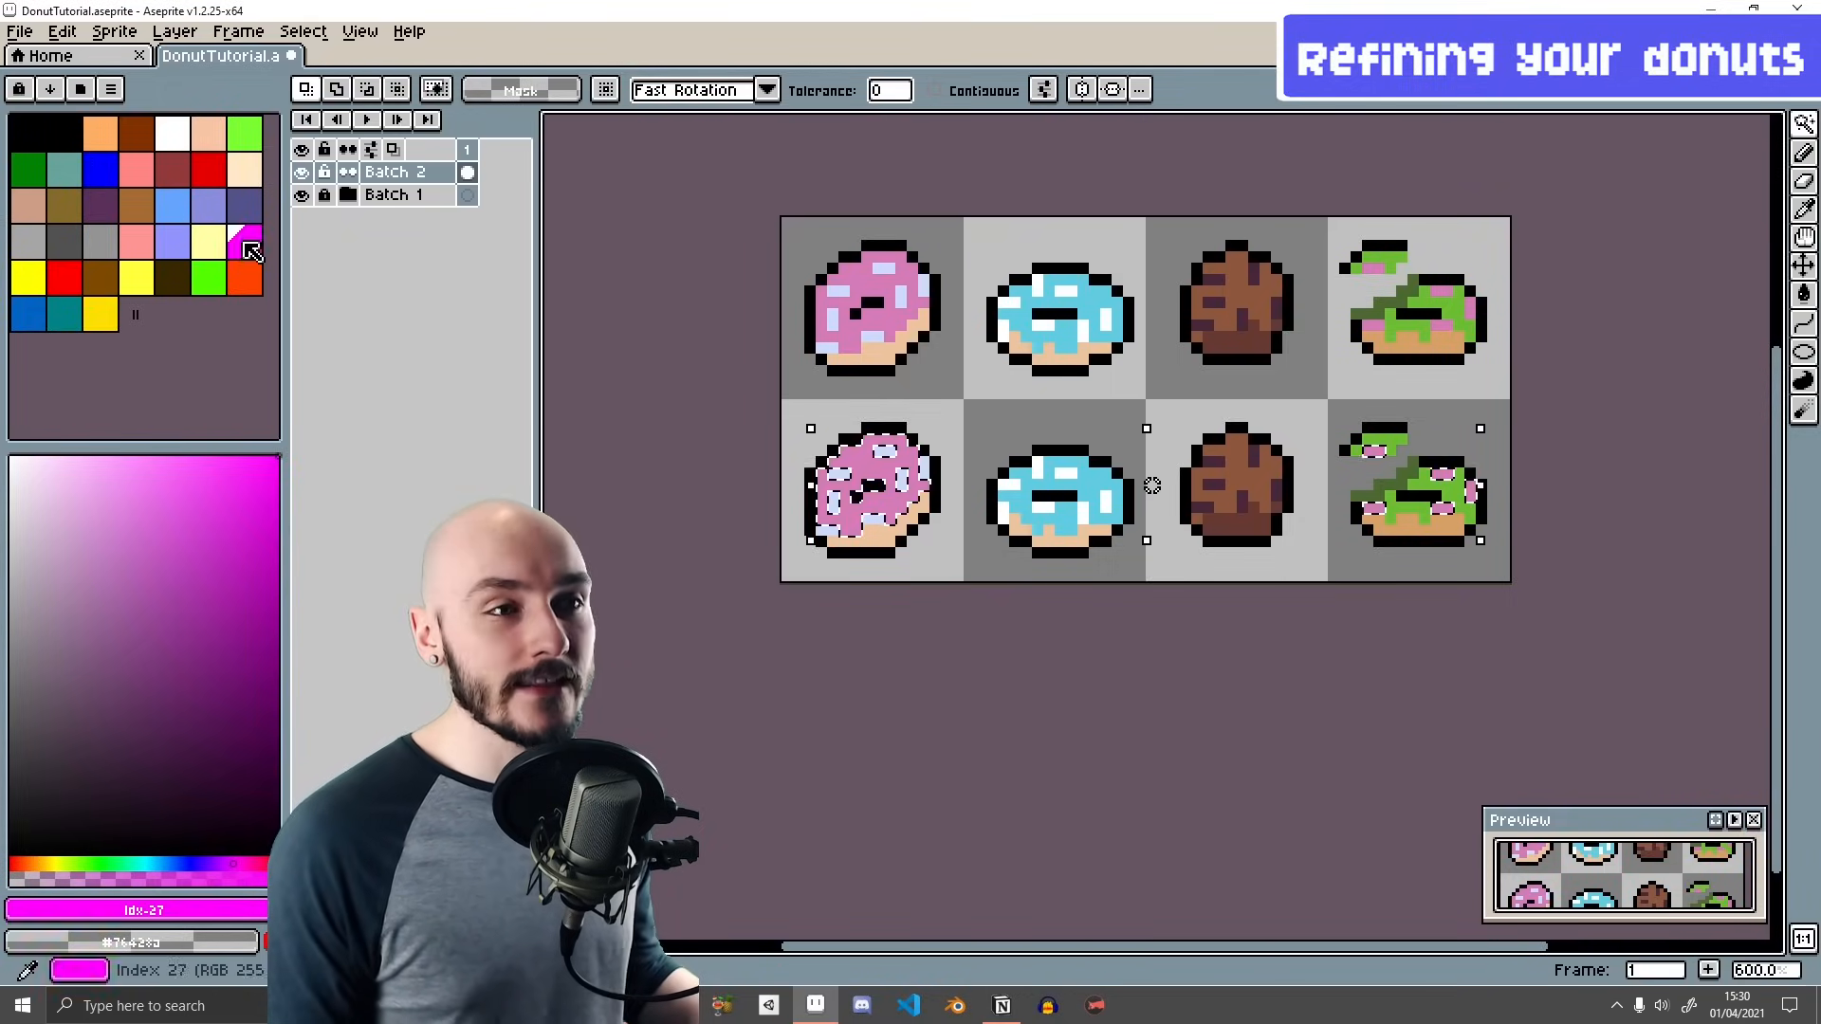
key(g)
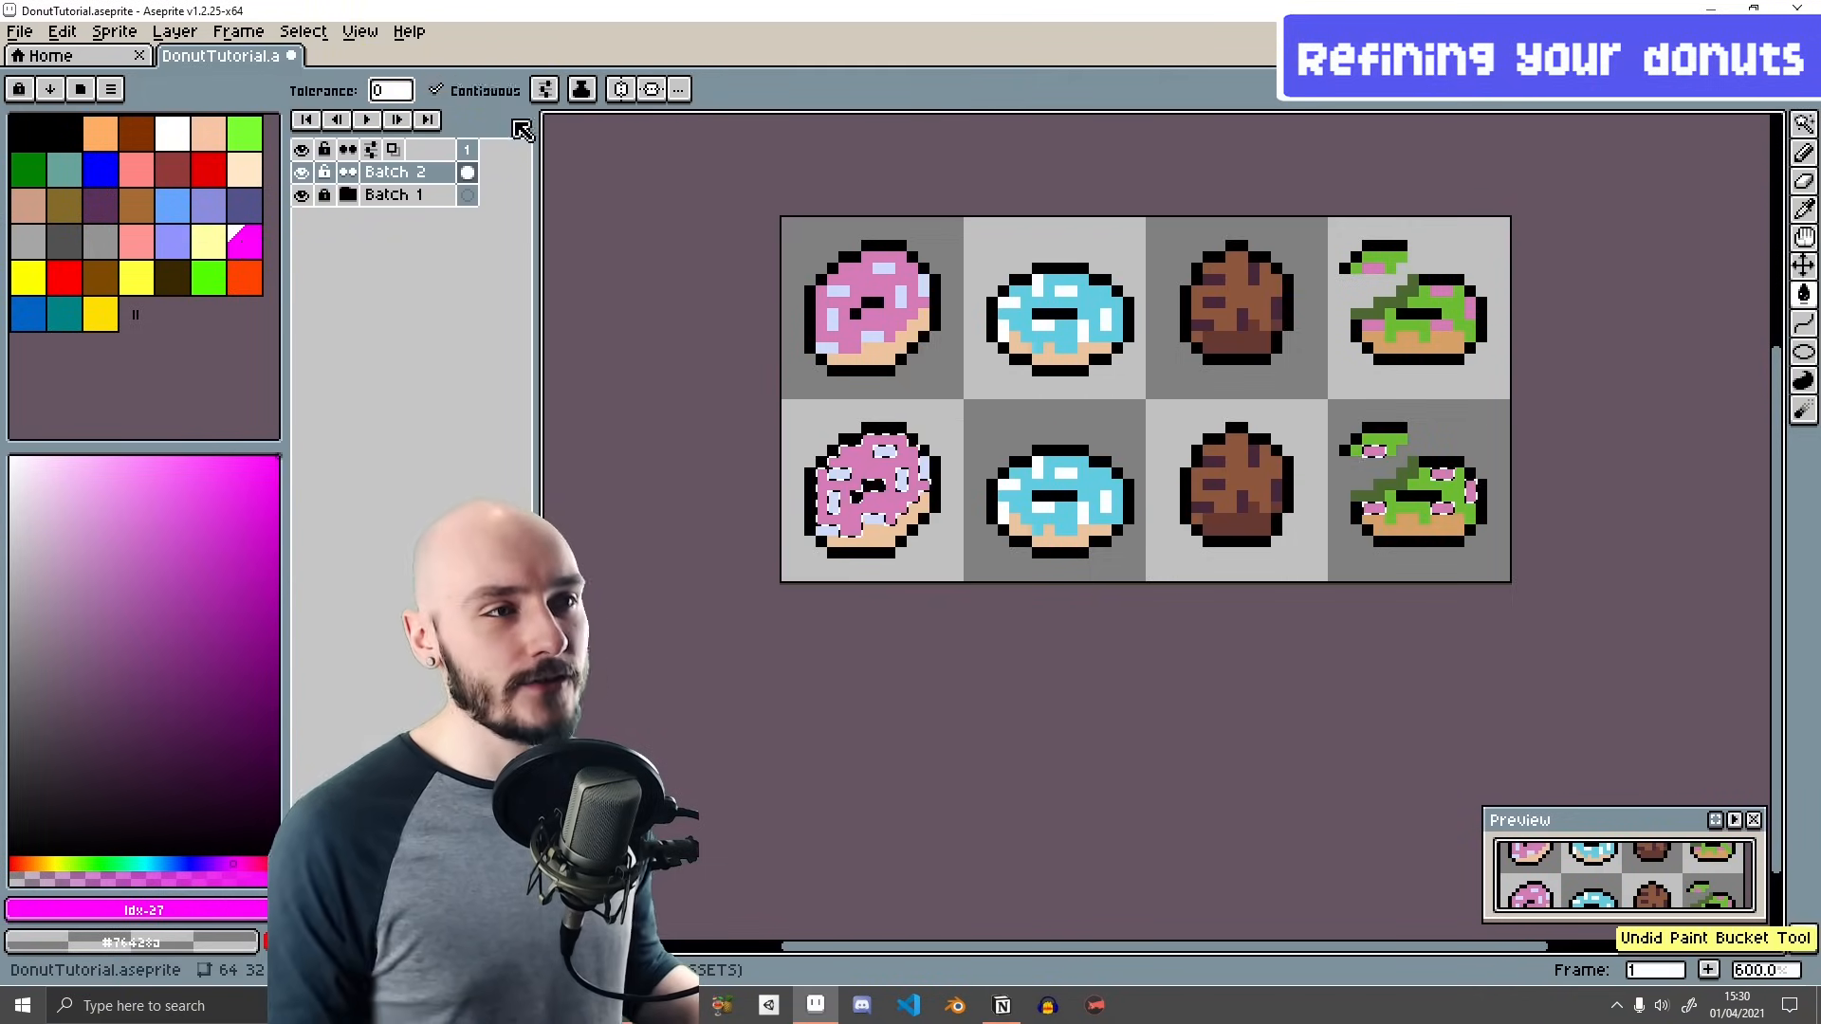
click(435, 90)
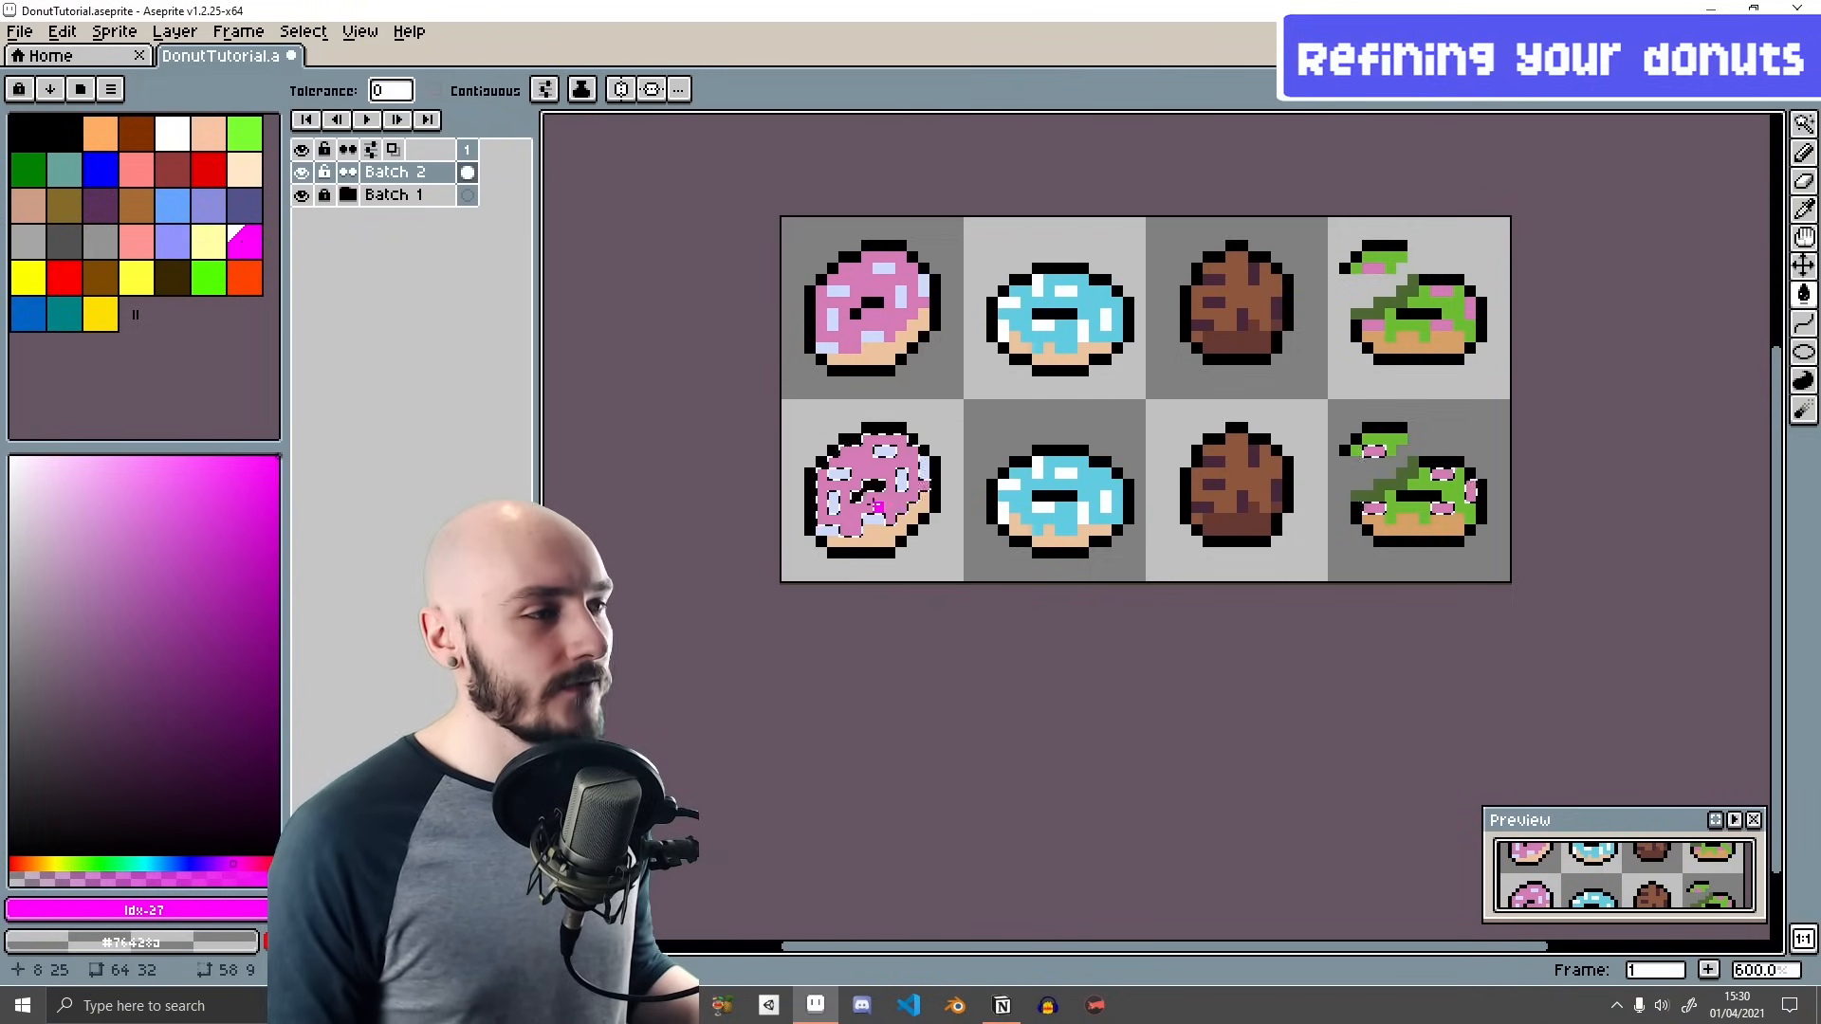
click(1377, 528)
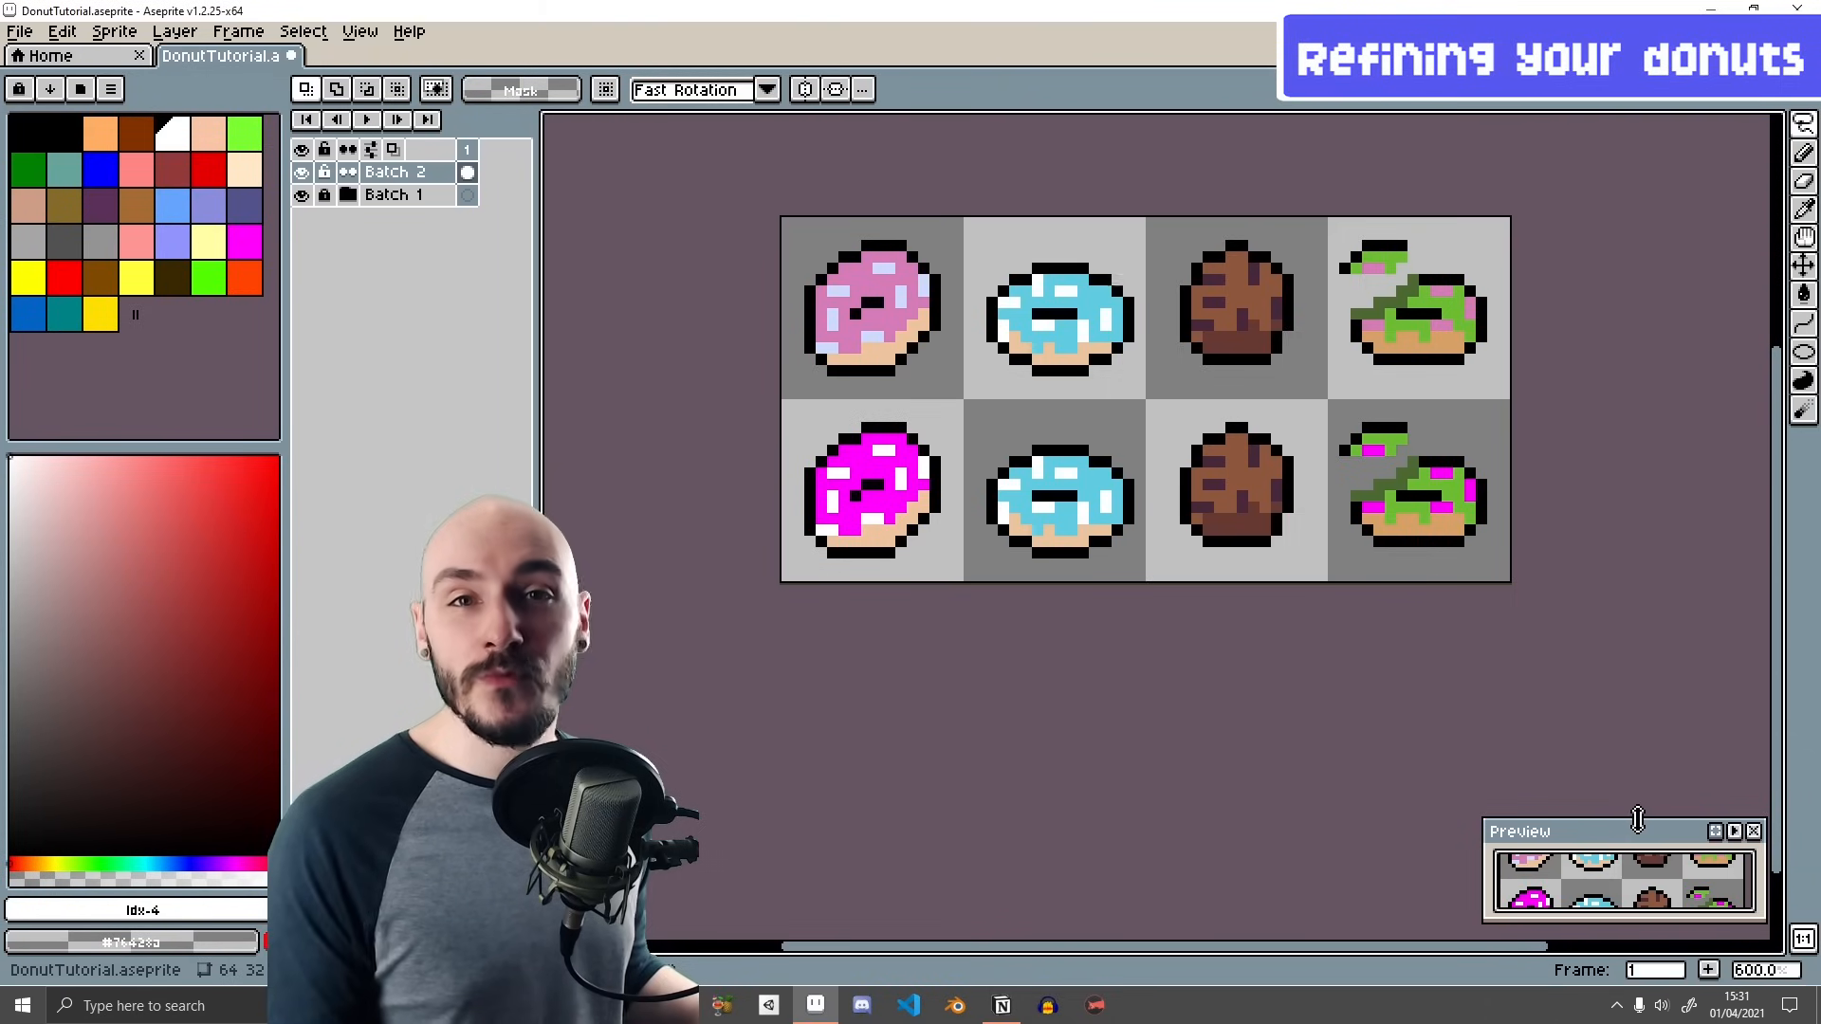
- Enlarge the preview and recolour the lower donuts, with periwinkle icing and red and green sprinkles on the first, red icing on the second
drag(1629, 808, 1629, 726)
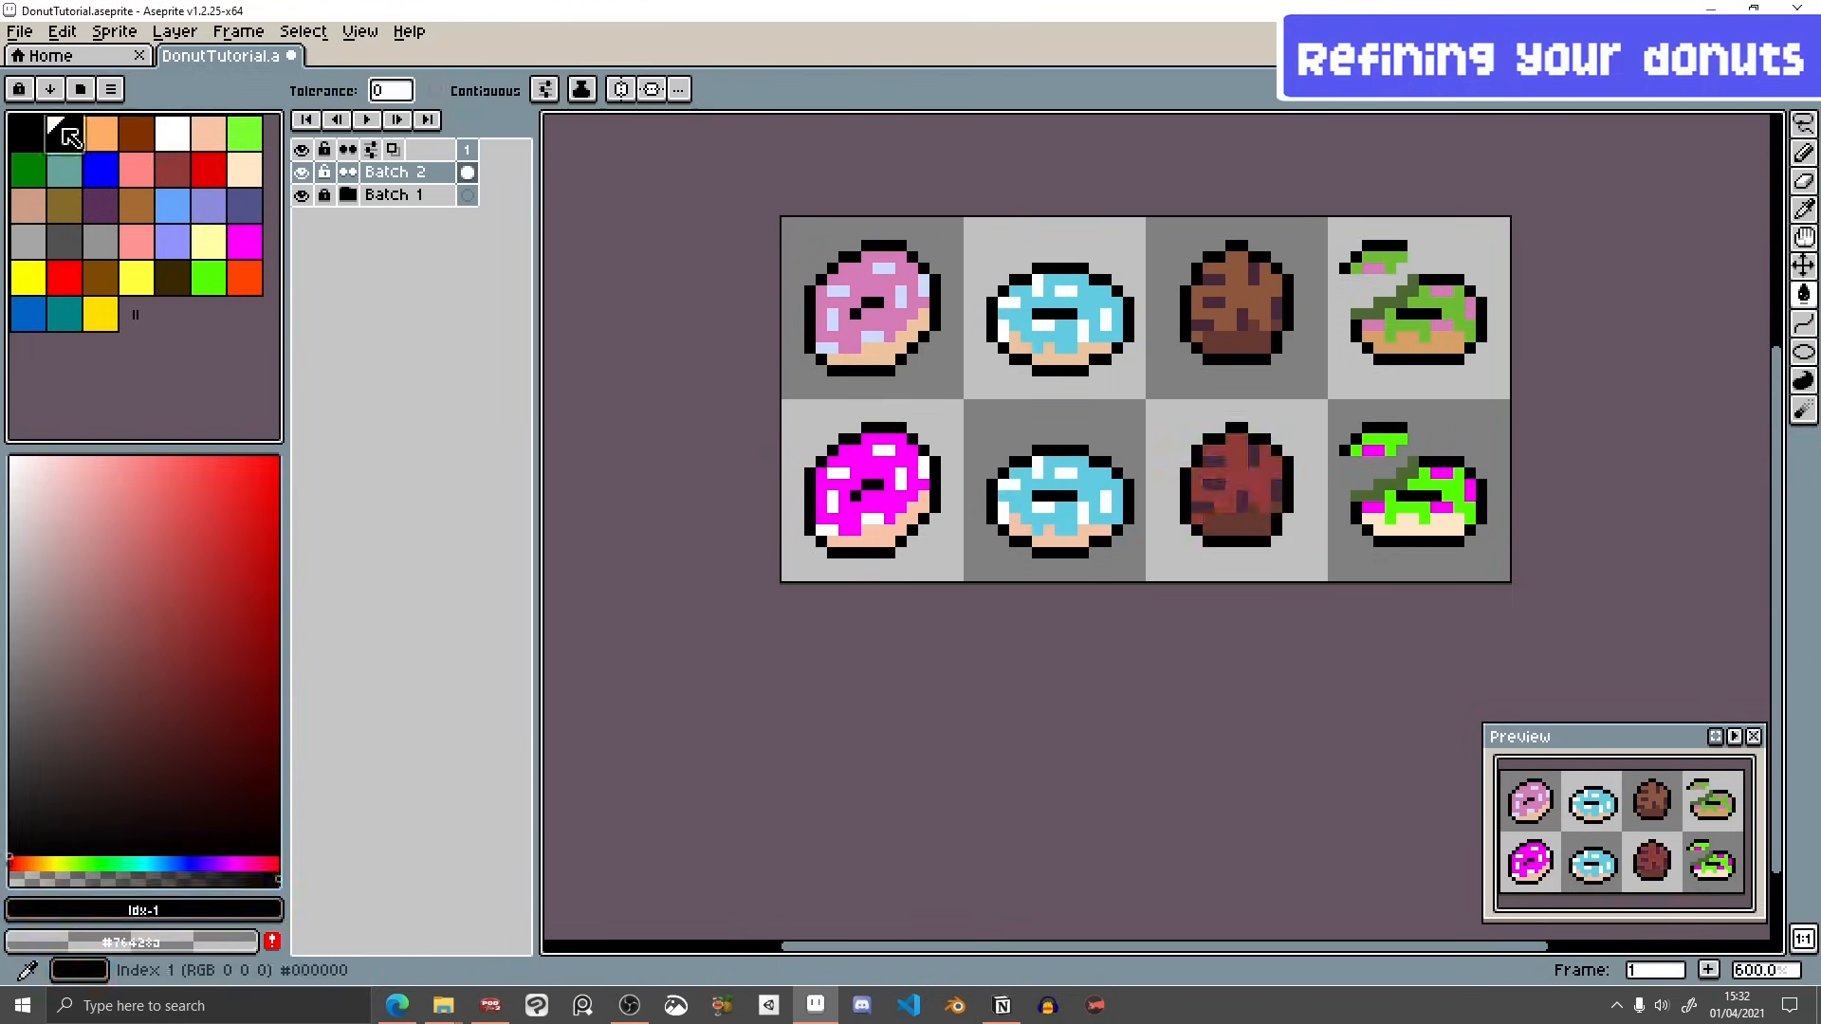
click(110, 508)
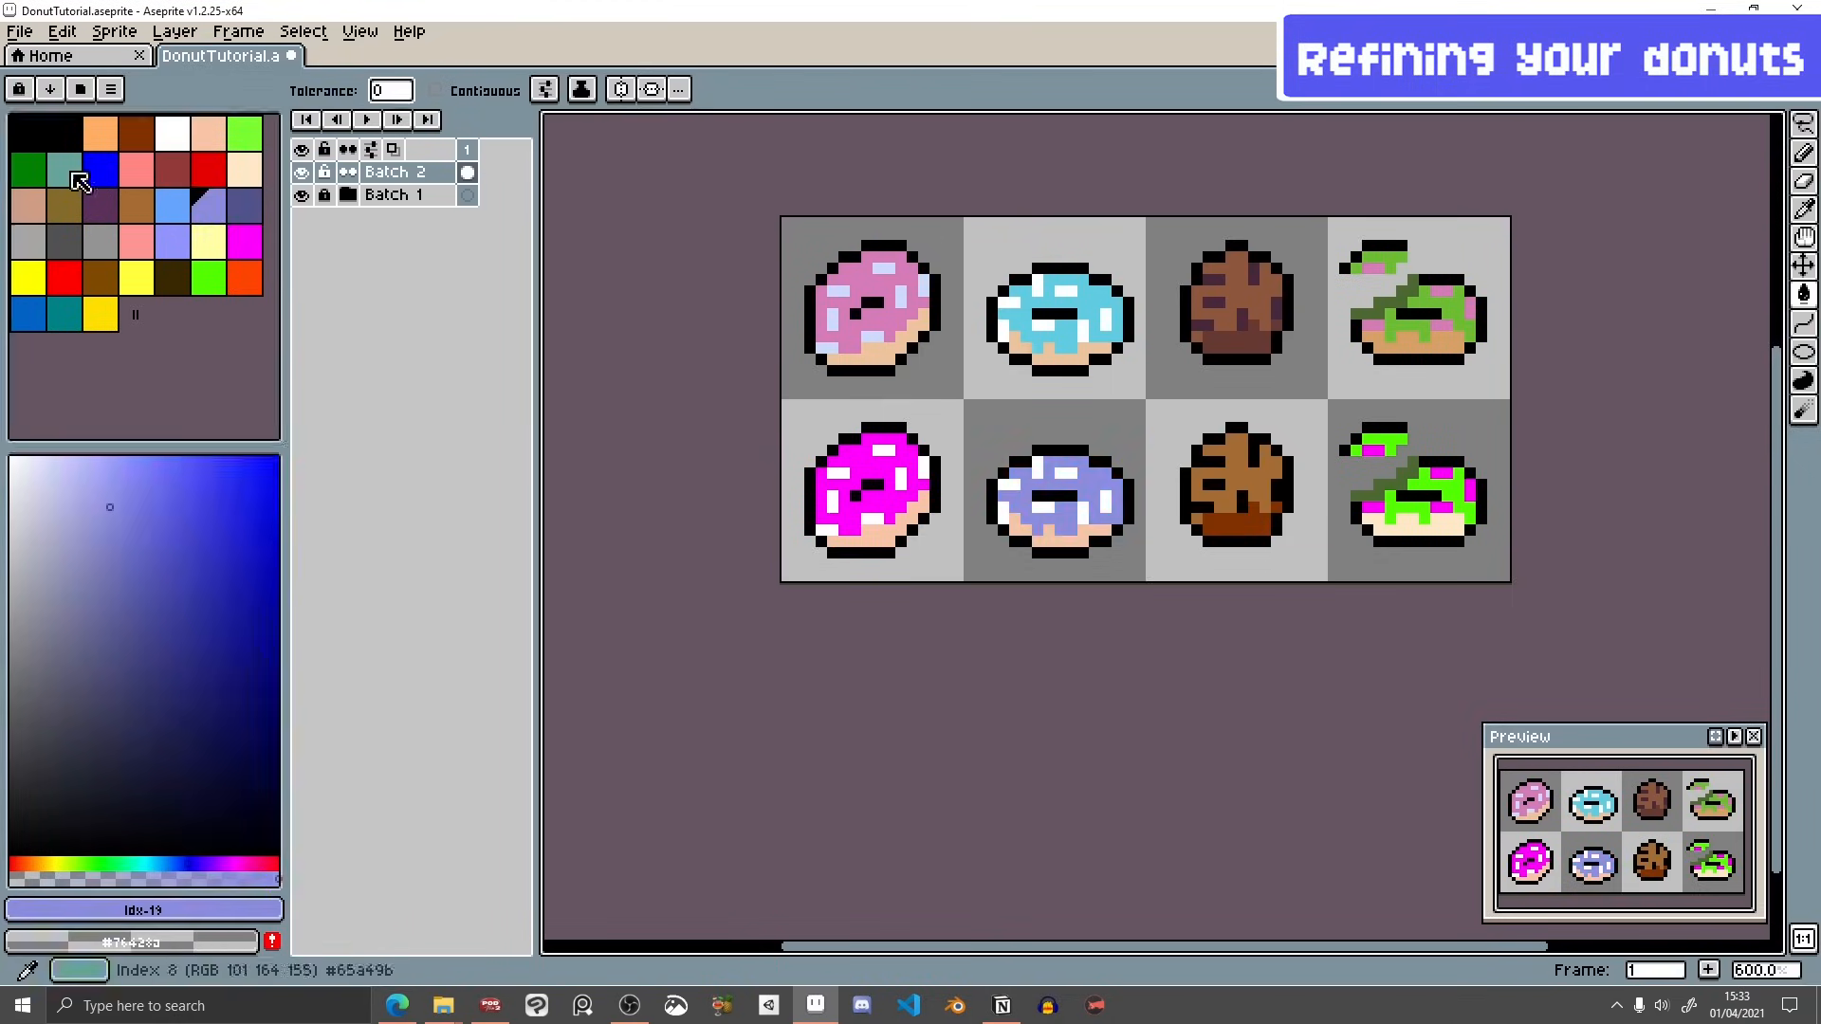
click(884, 467)
click(207, 169)
click(1072, 480)
click(884, 451)
click(136, 133)
click(1388, 484)
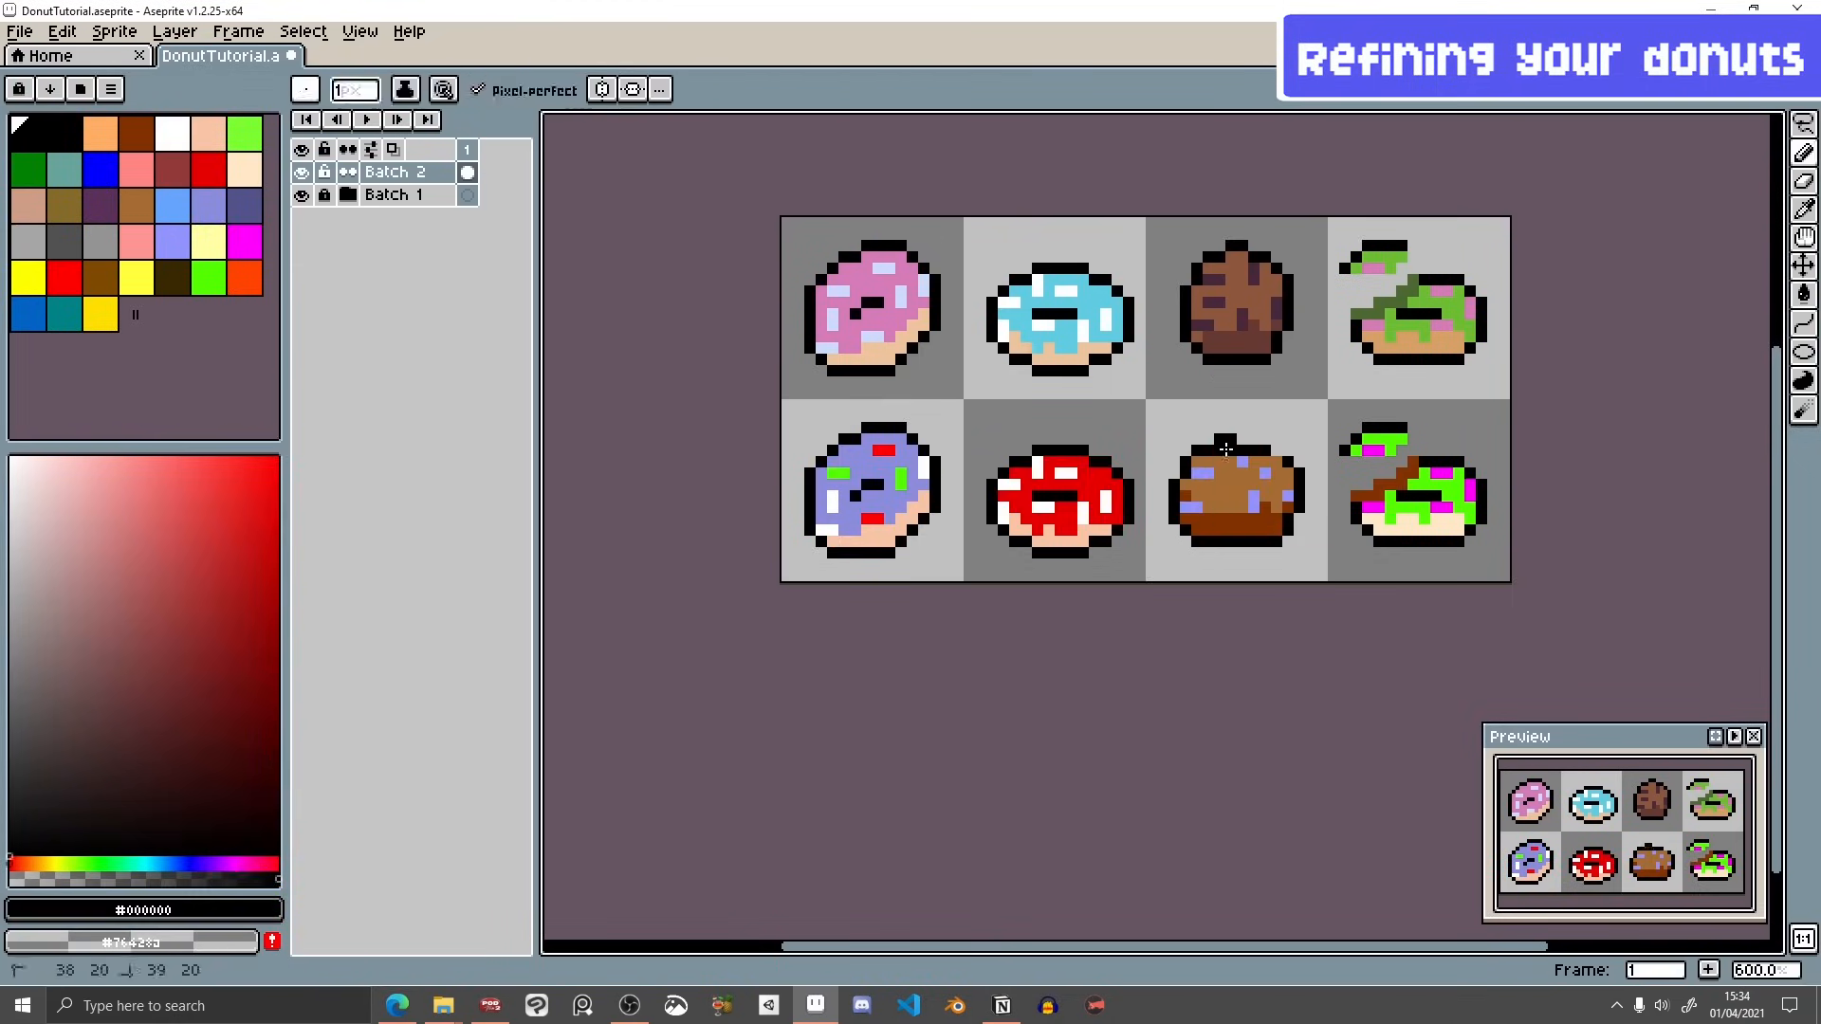
- Select the lower chocolate donut and reshape it into a wider, flatter donut with a black pencil outline
drag(1154, 410, 1261, 569)
key(b)
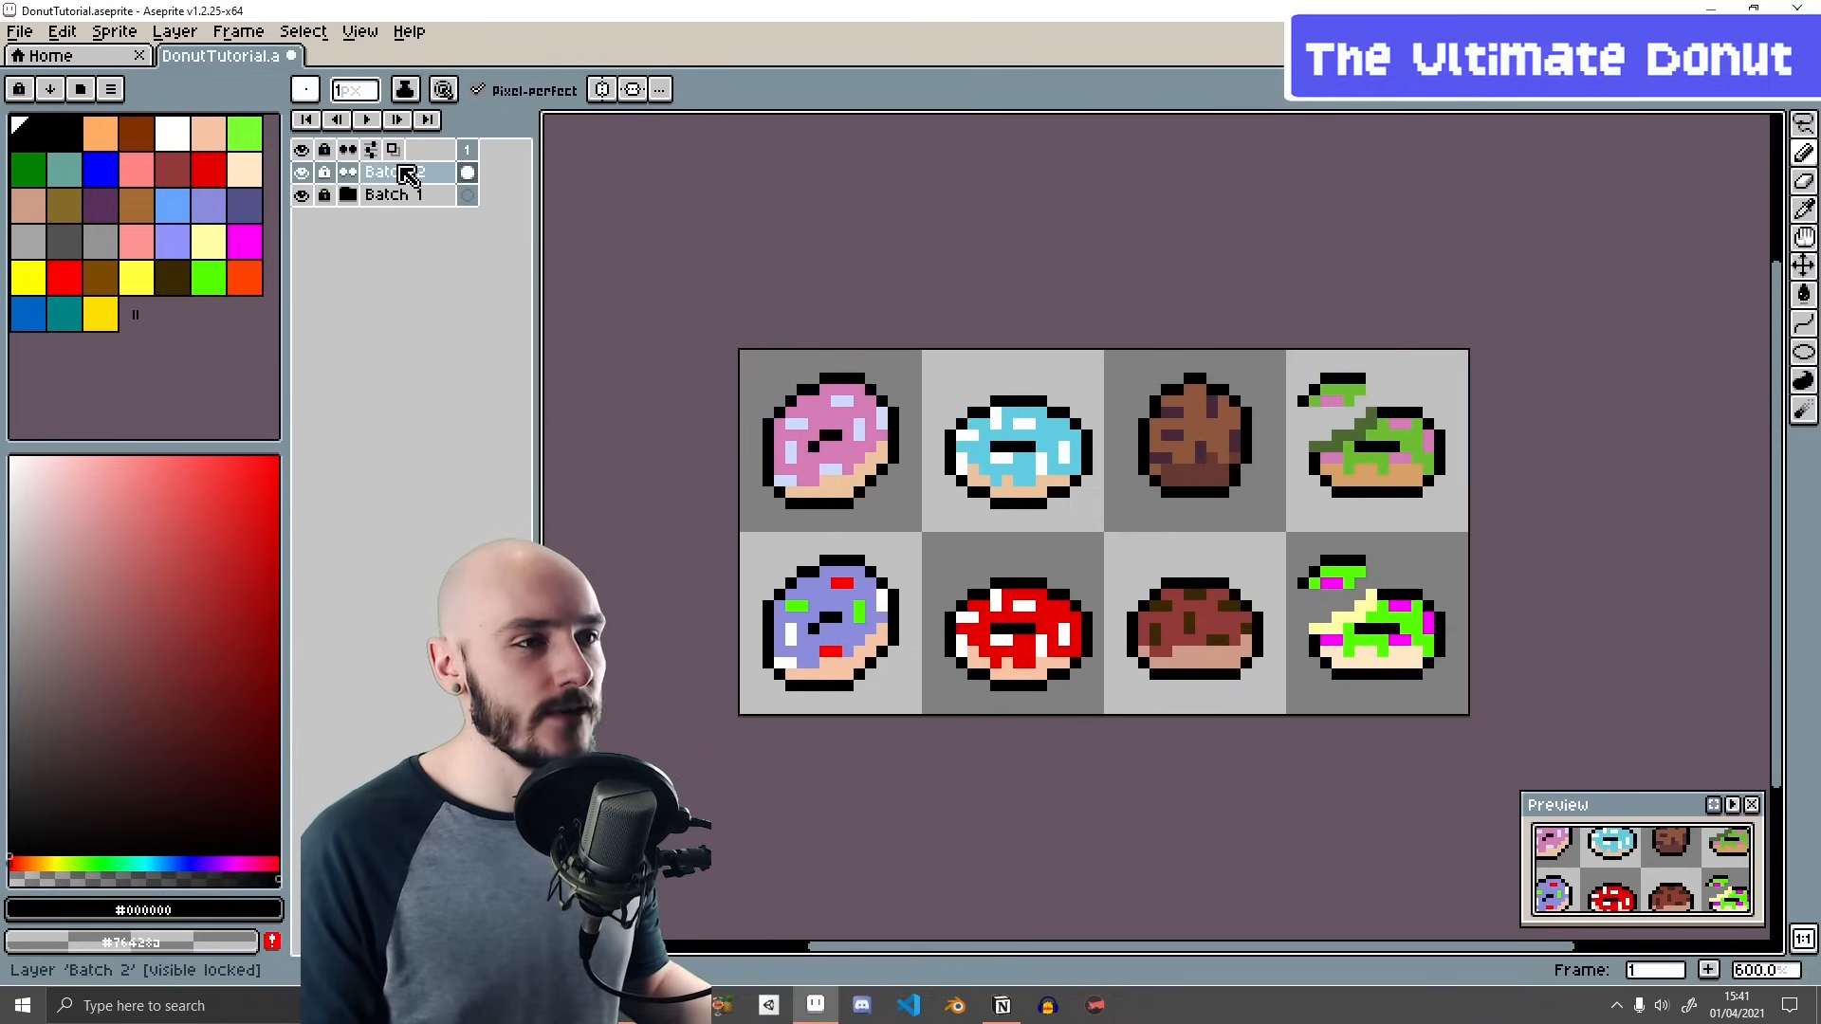
- Add a new layer above Batch 2 and name it ULTIMATE DONUT
right_click(399, 168)
click(452, 208)
text(ULT)
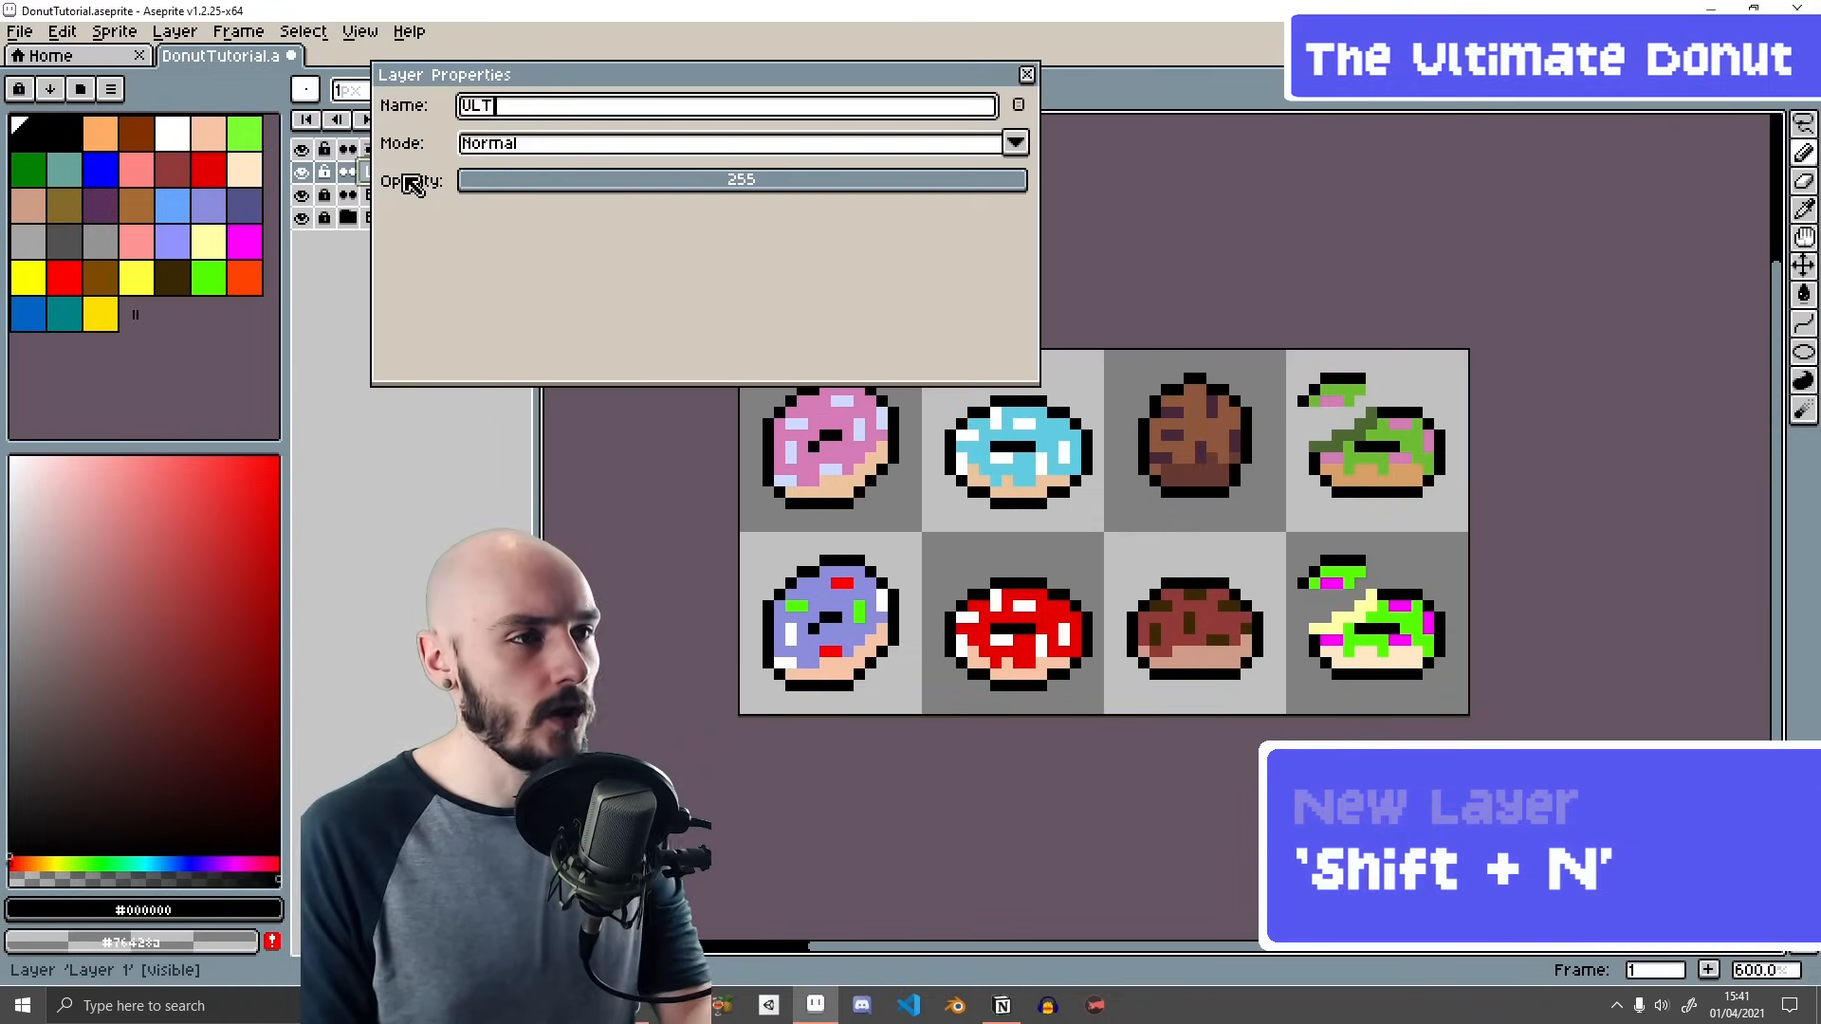
text(IMATE DONUT)
- Extend the canvas by 32 px on its right border
key(c)
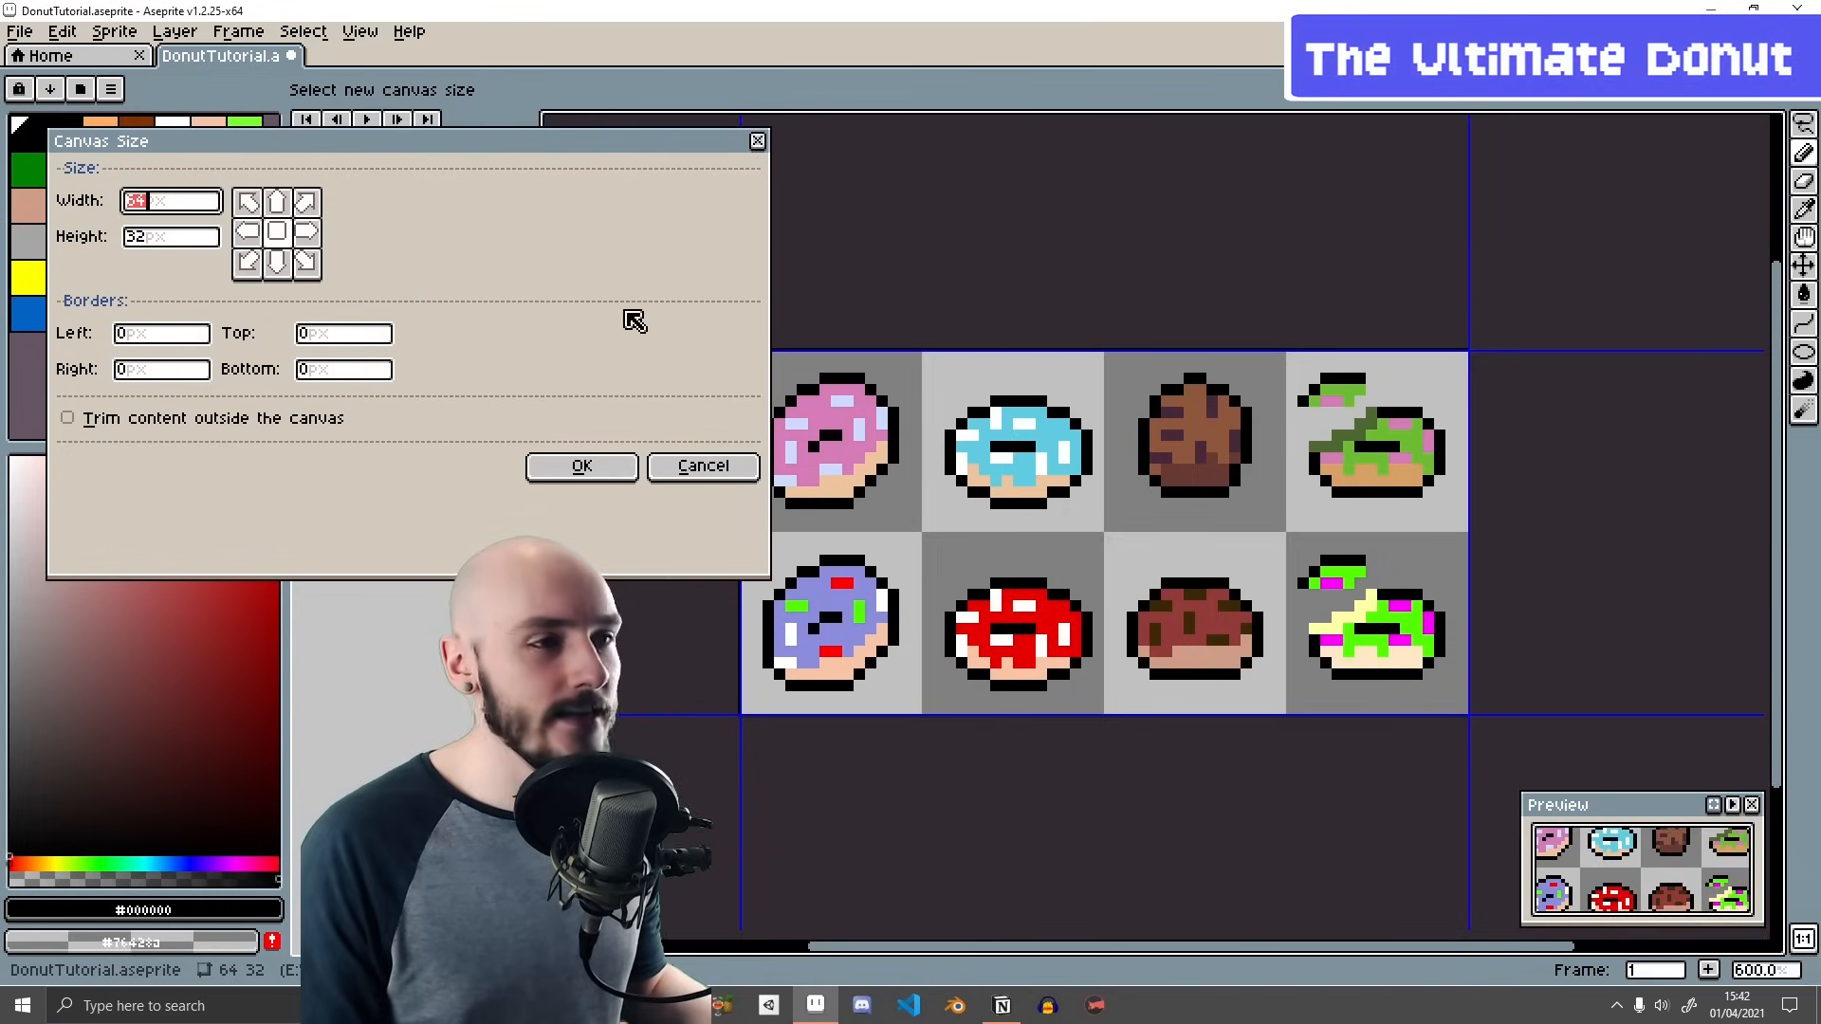
click(180, 370)
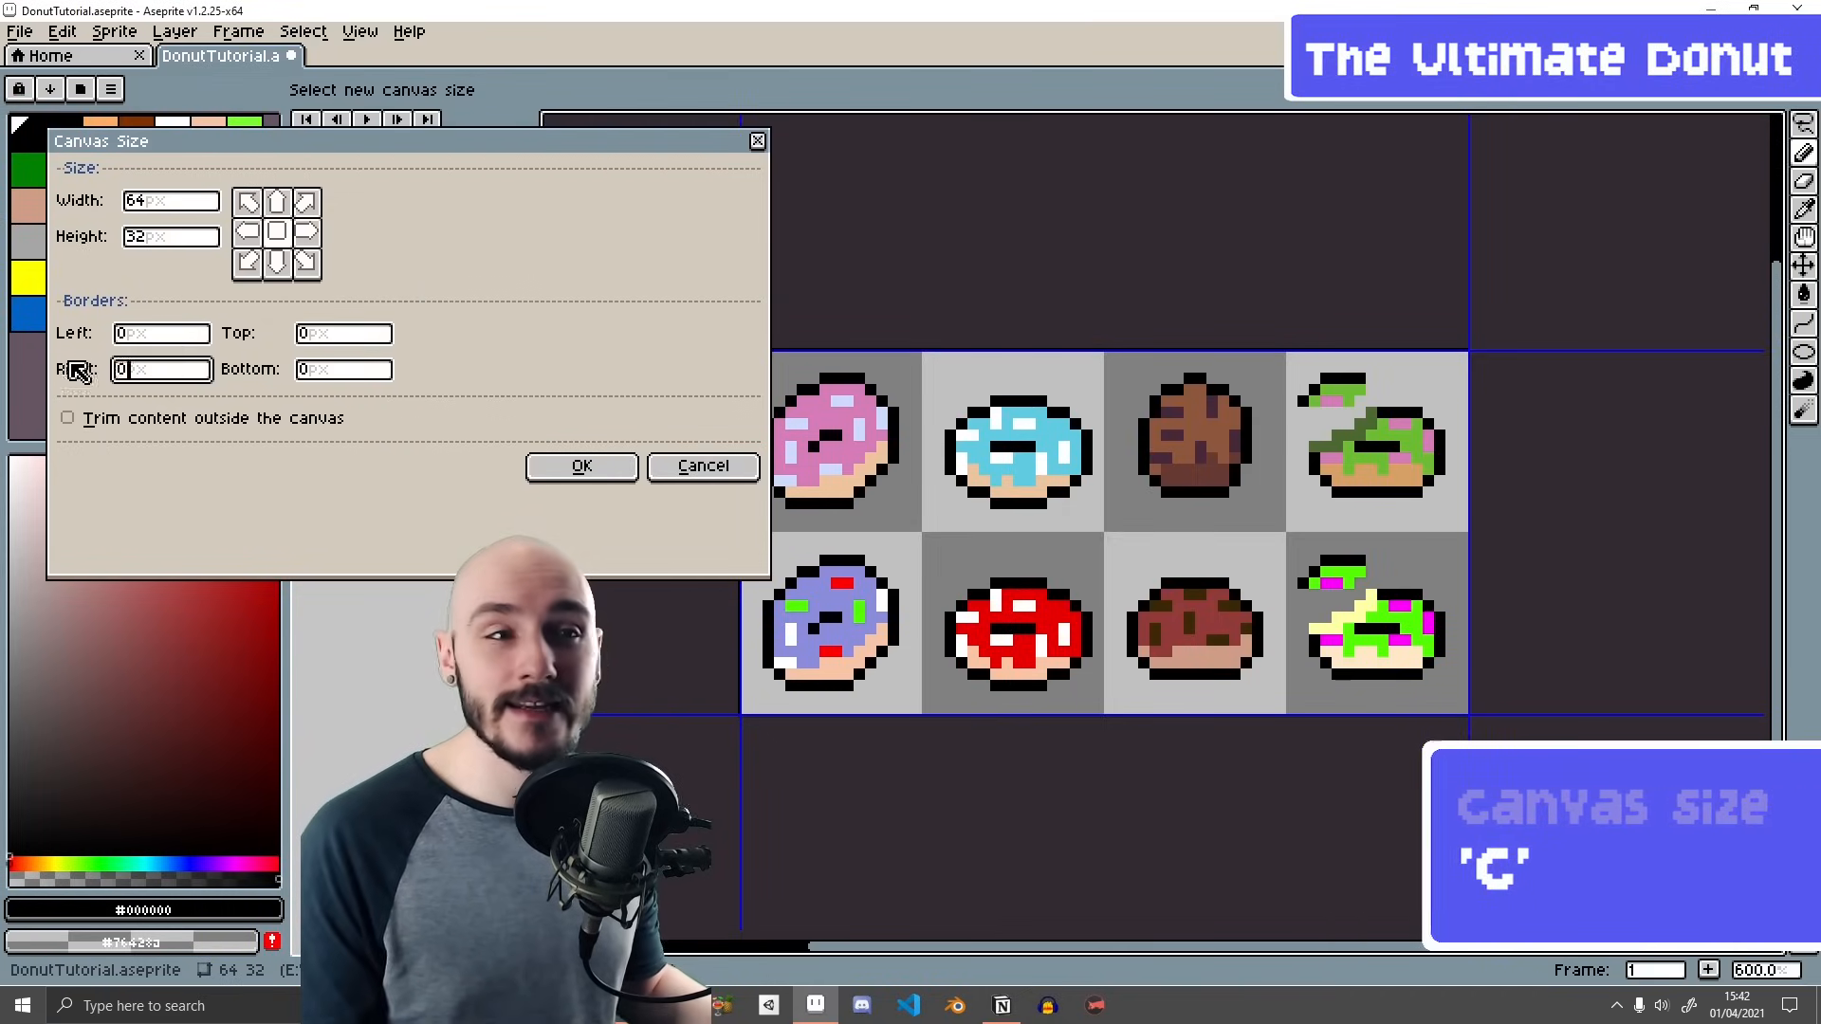
text(32)
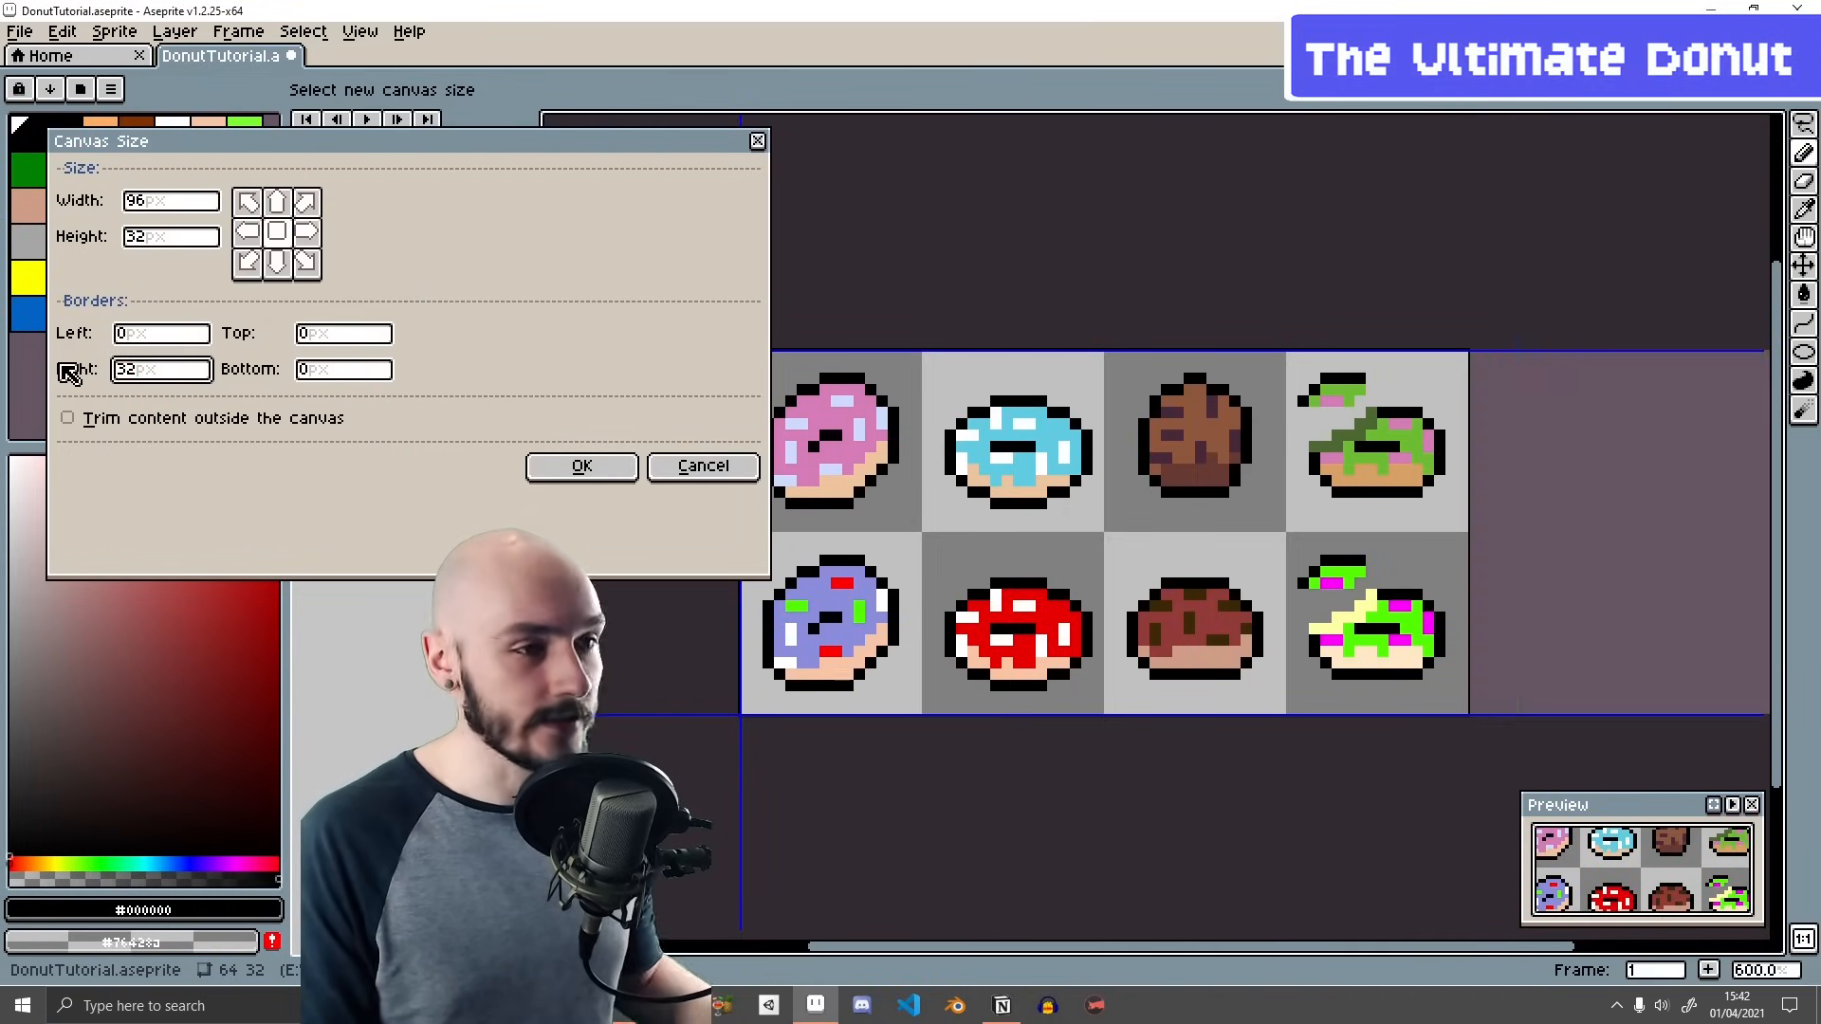
key(Return)
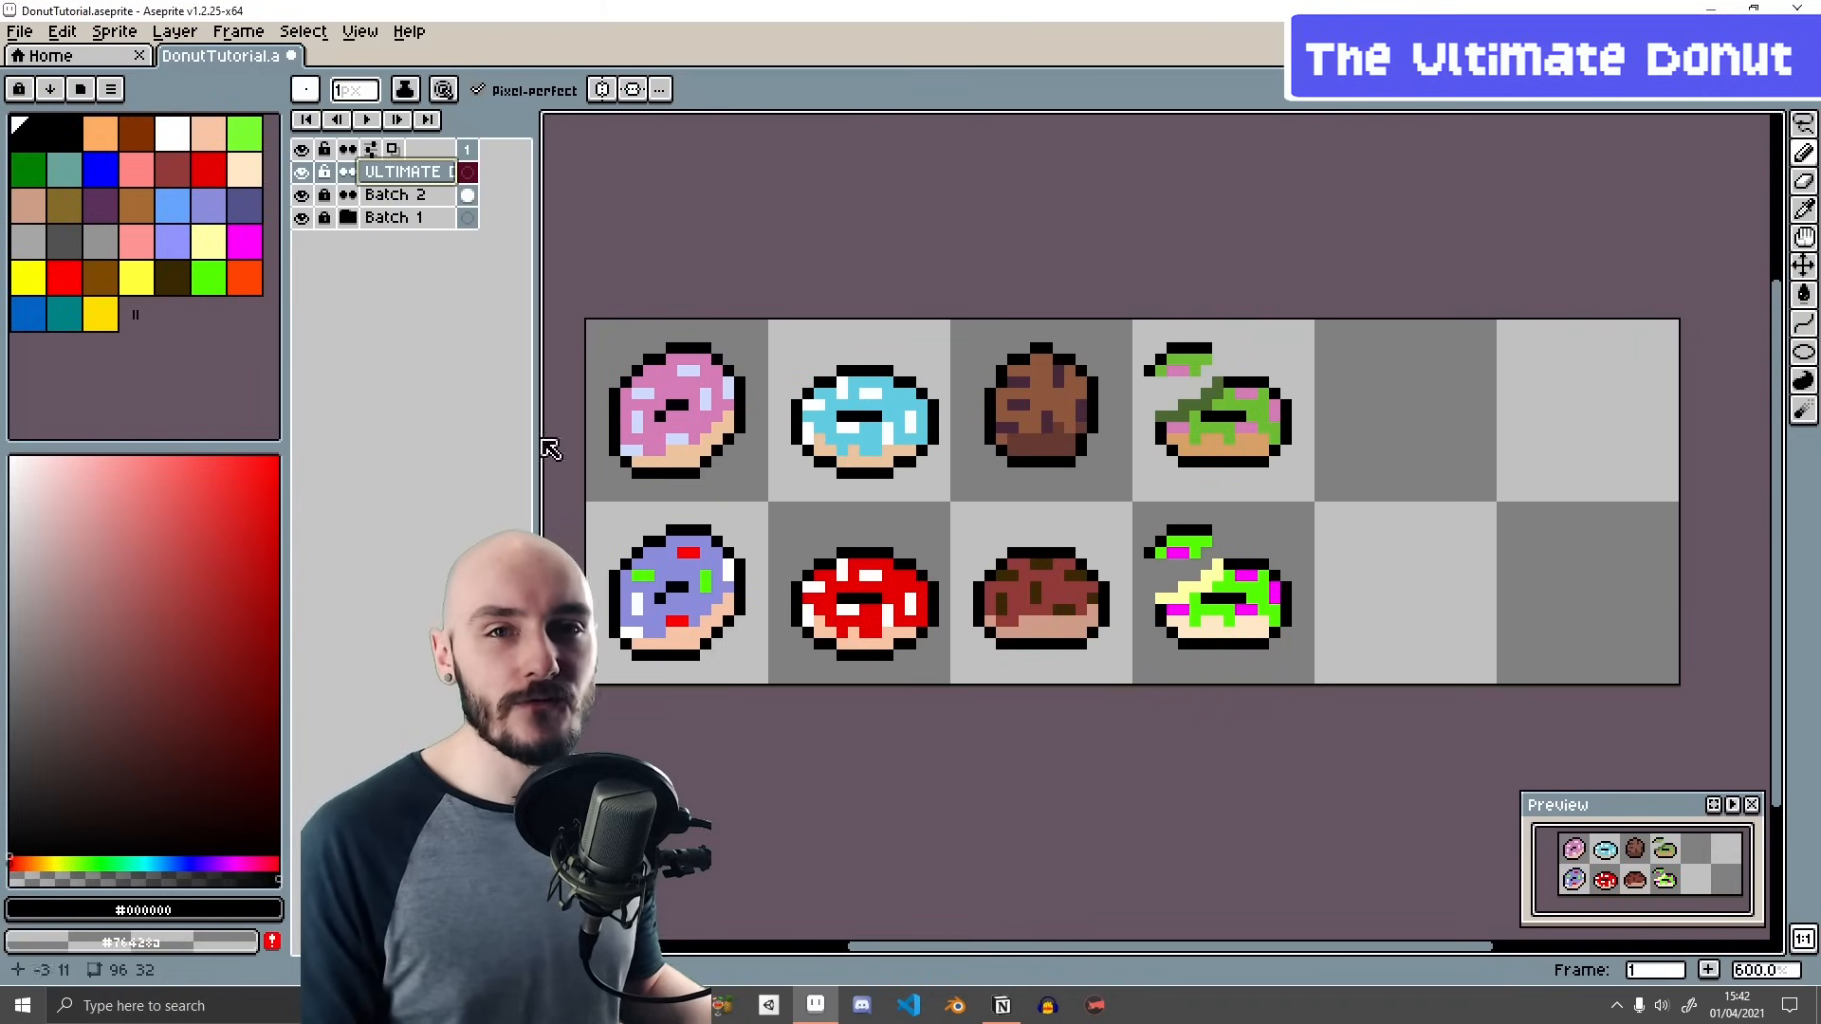
- Set the document's checked background to a custom size of 32 by 32 and apply it
click(62, 32)
click(144, 604)
drag(798, 265, 930, 236)
click(961, 330)
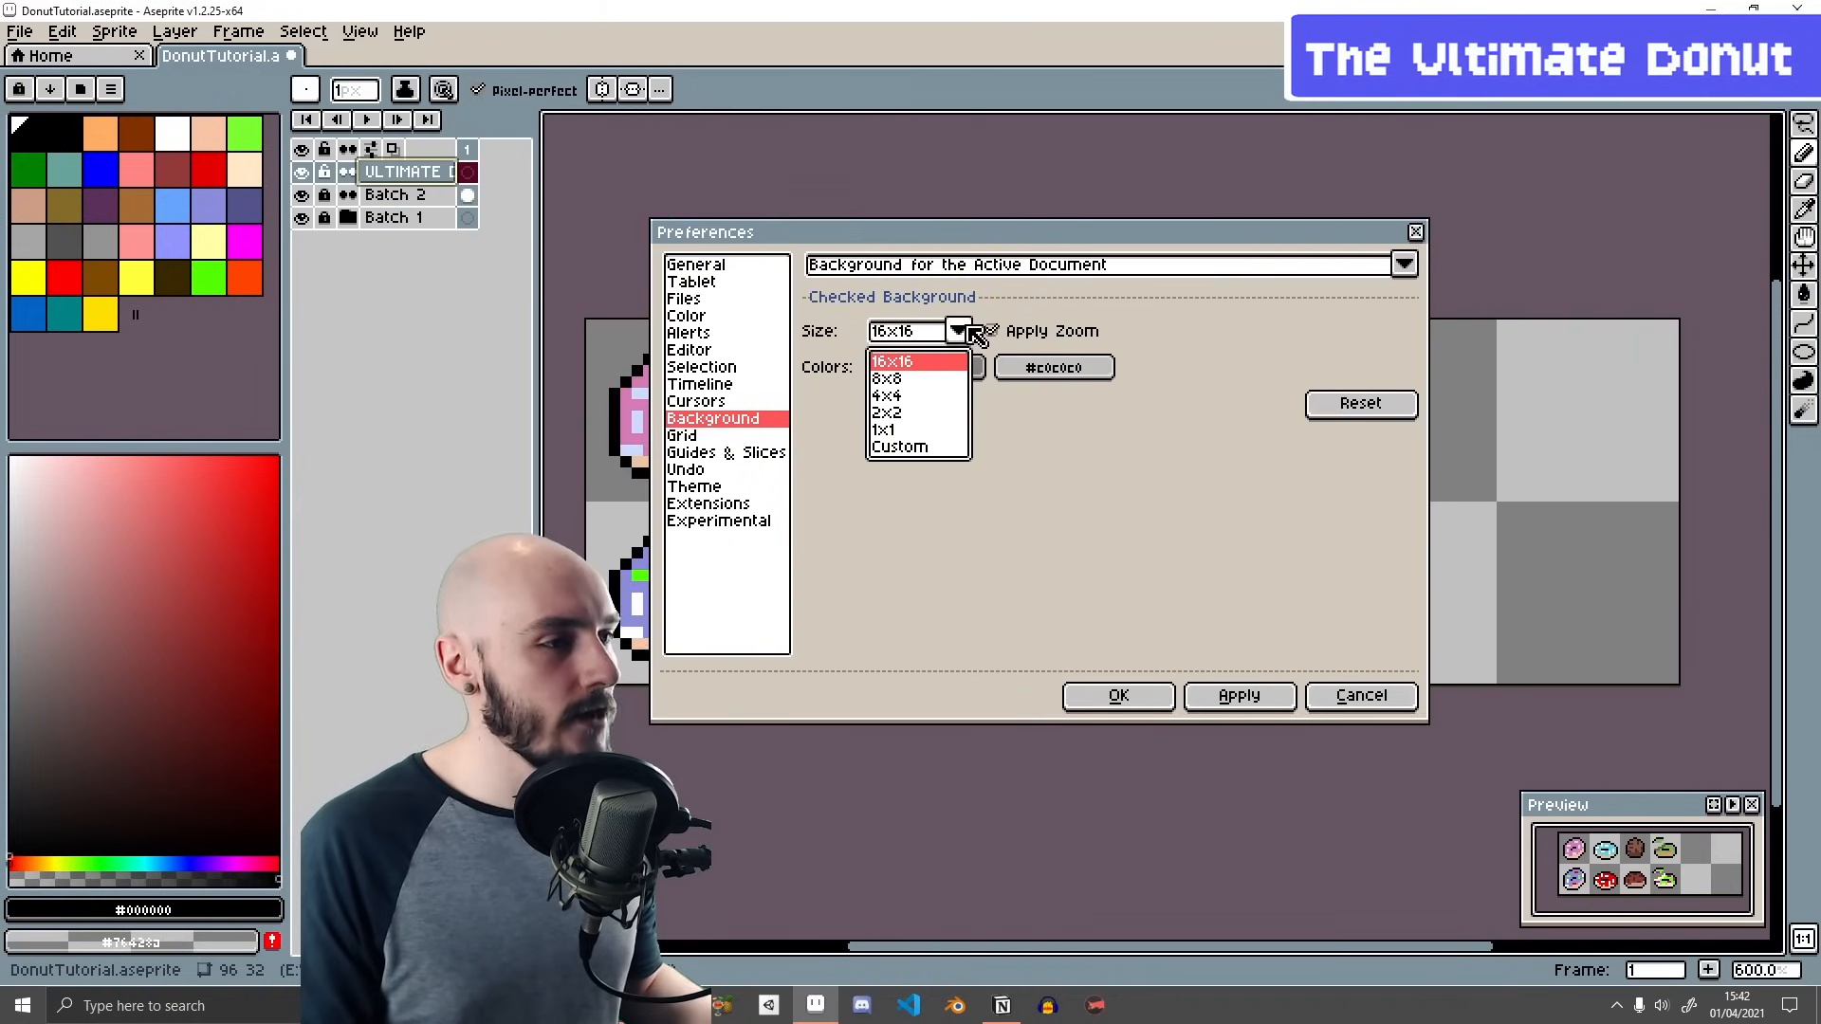
click(929, 448)
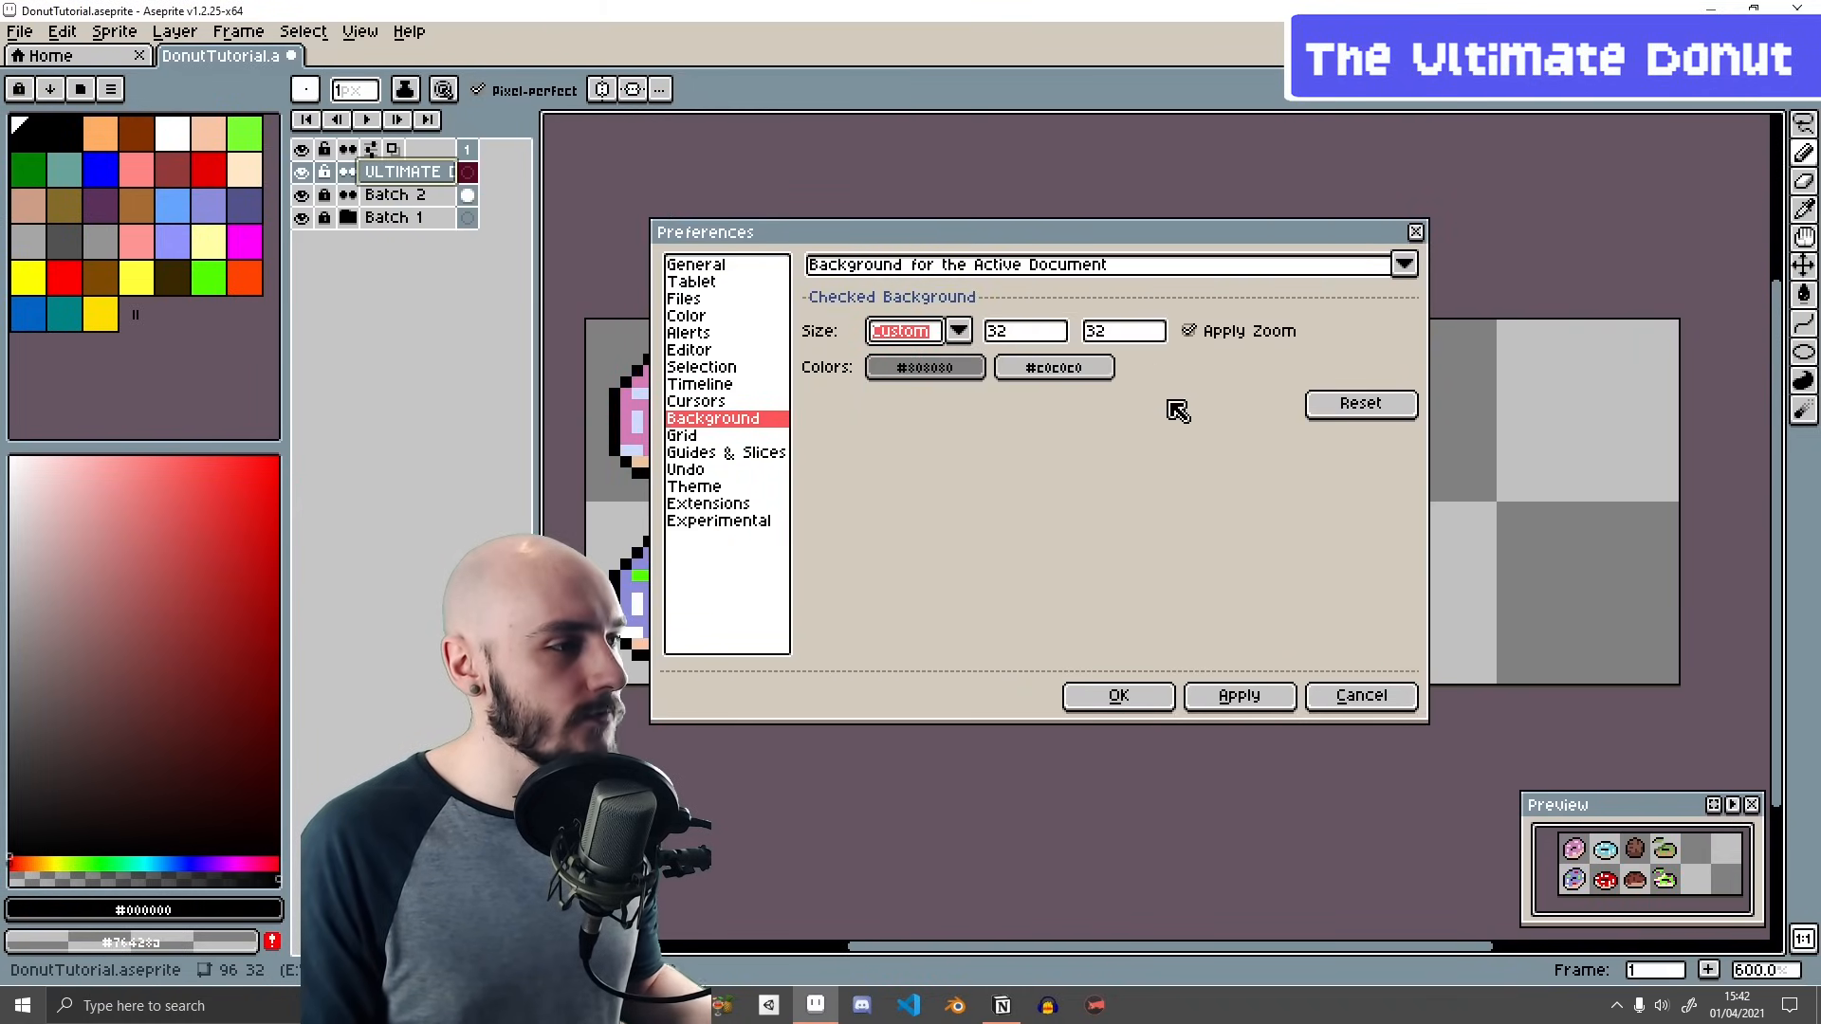
click(1264, 702)
click(1129, 695)
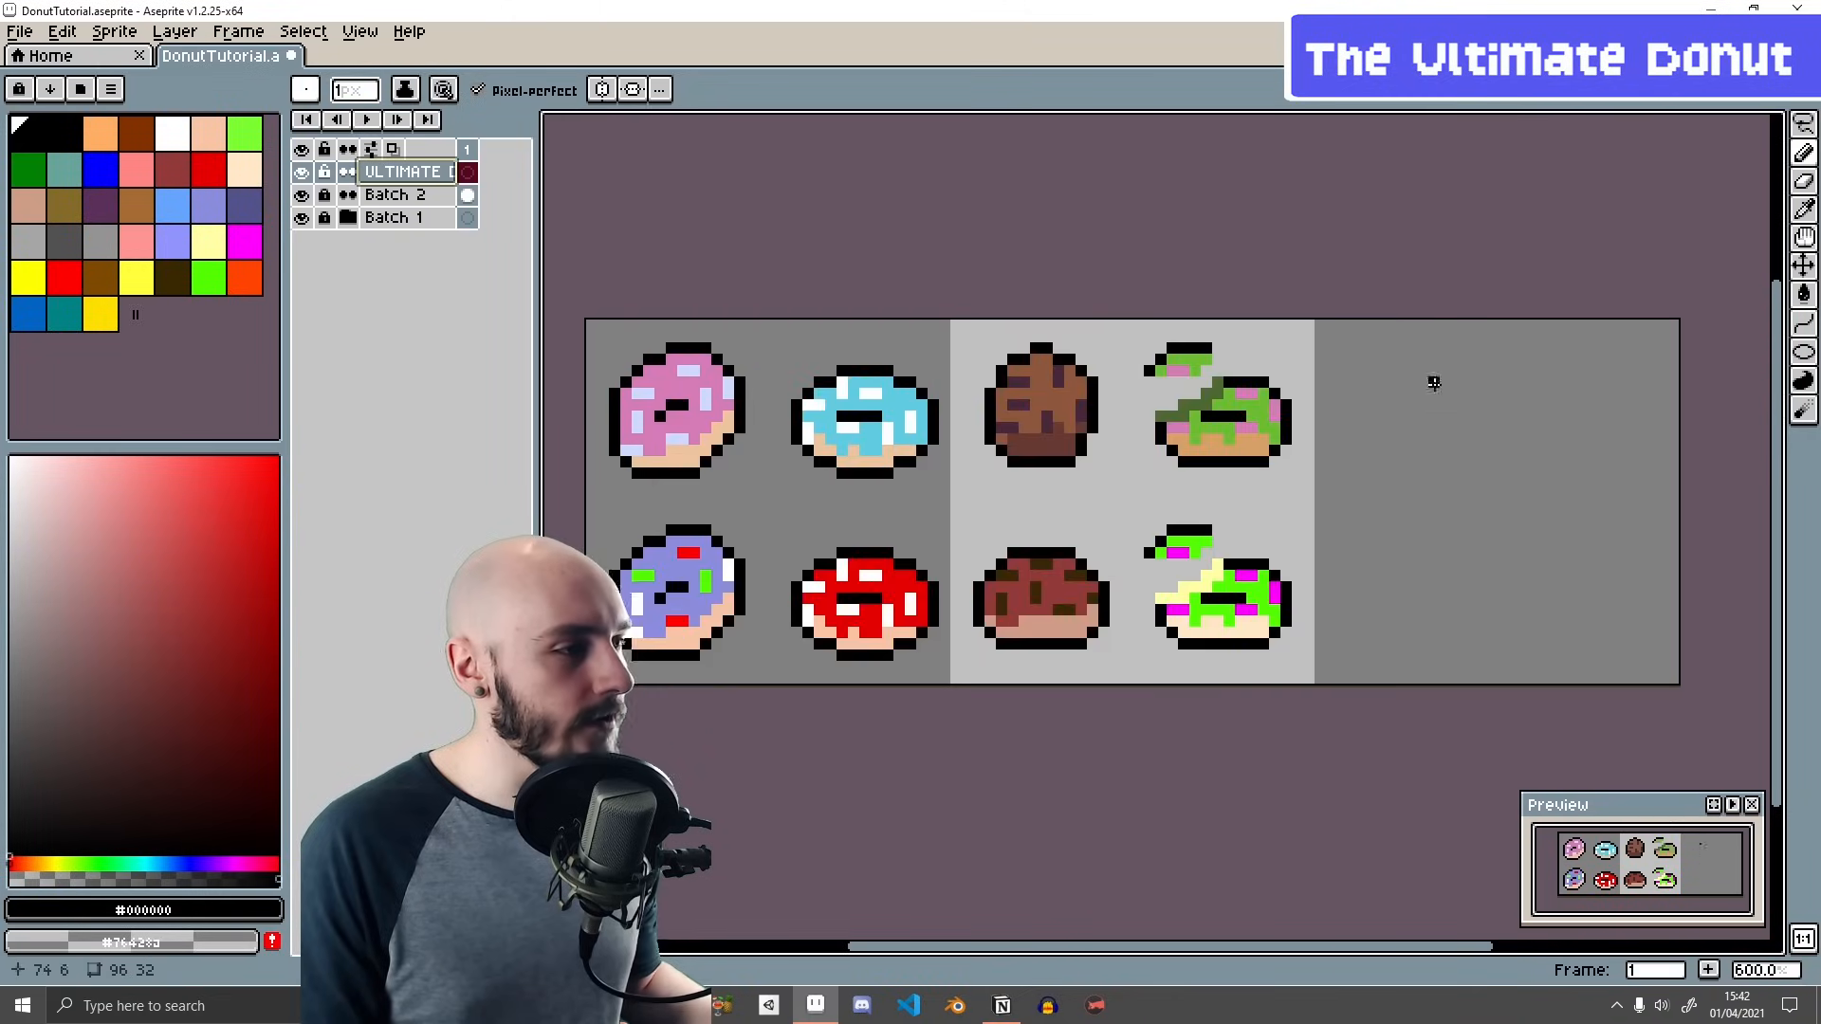
- Show the grid over the canvas, then toggle it off and back on
scroll(1434, 403, up, 1)
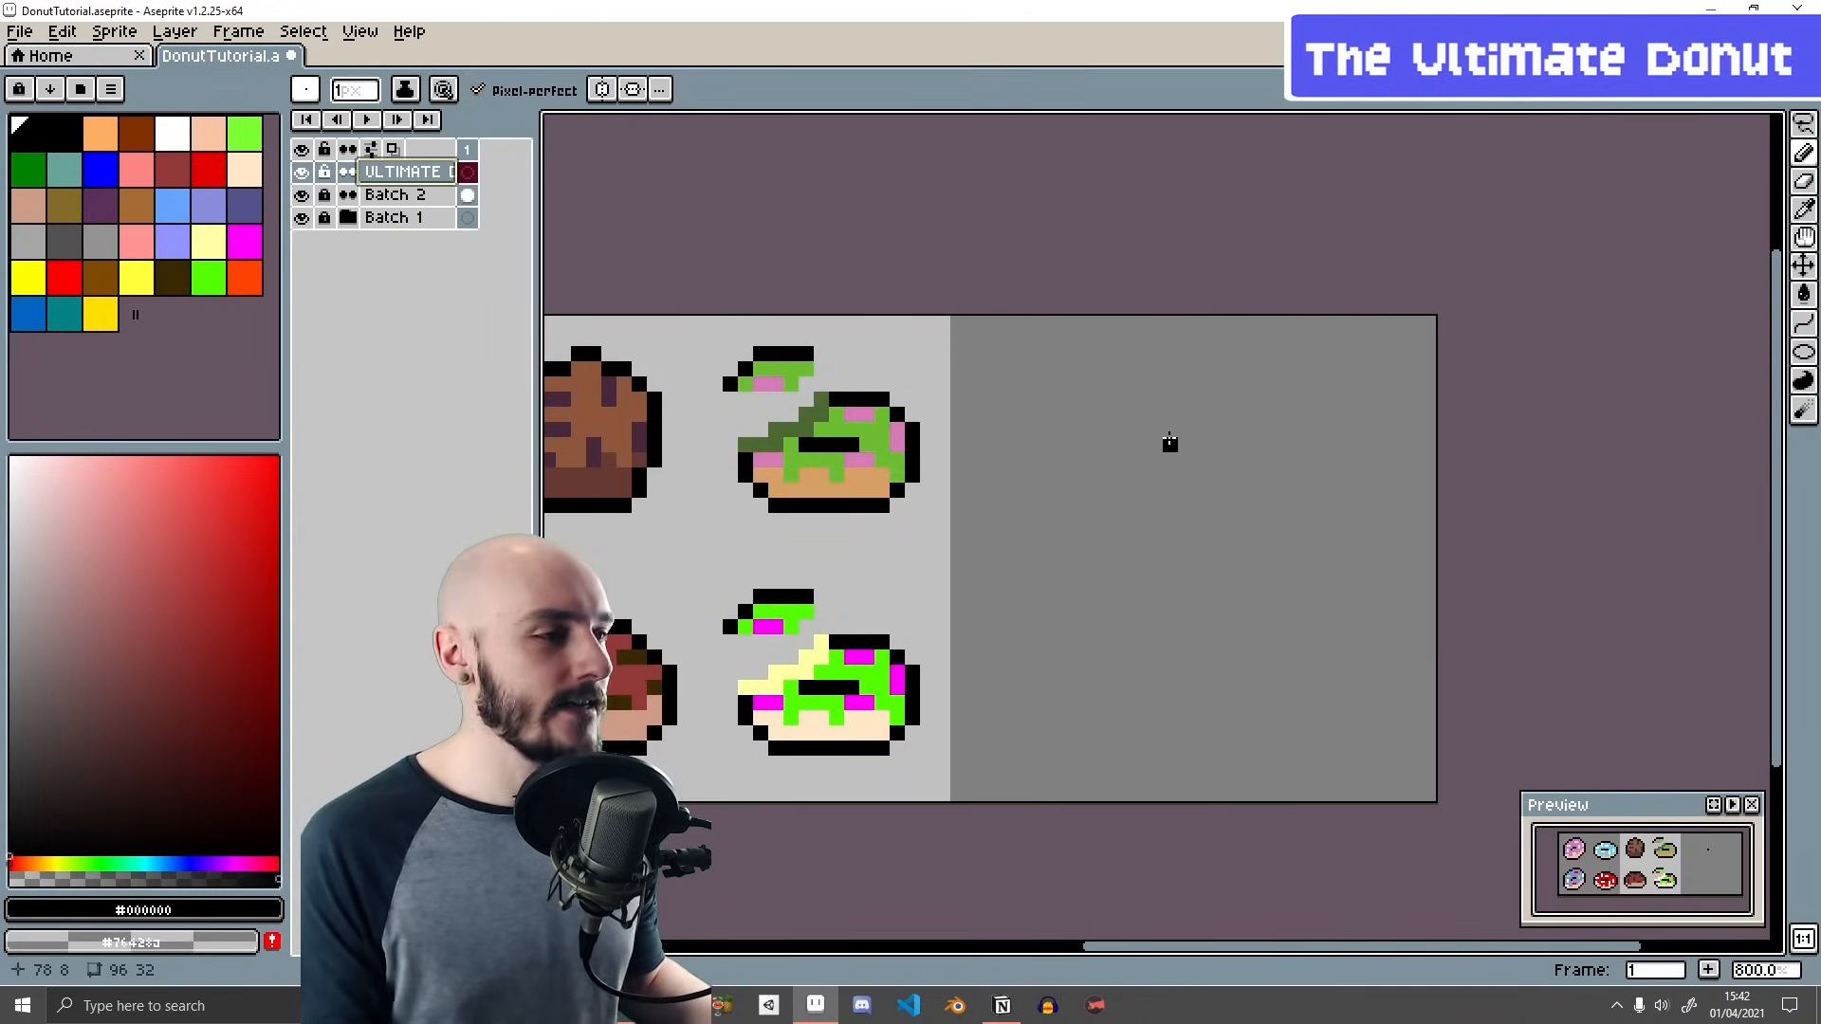
click(365, 38)
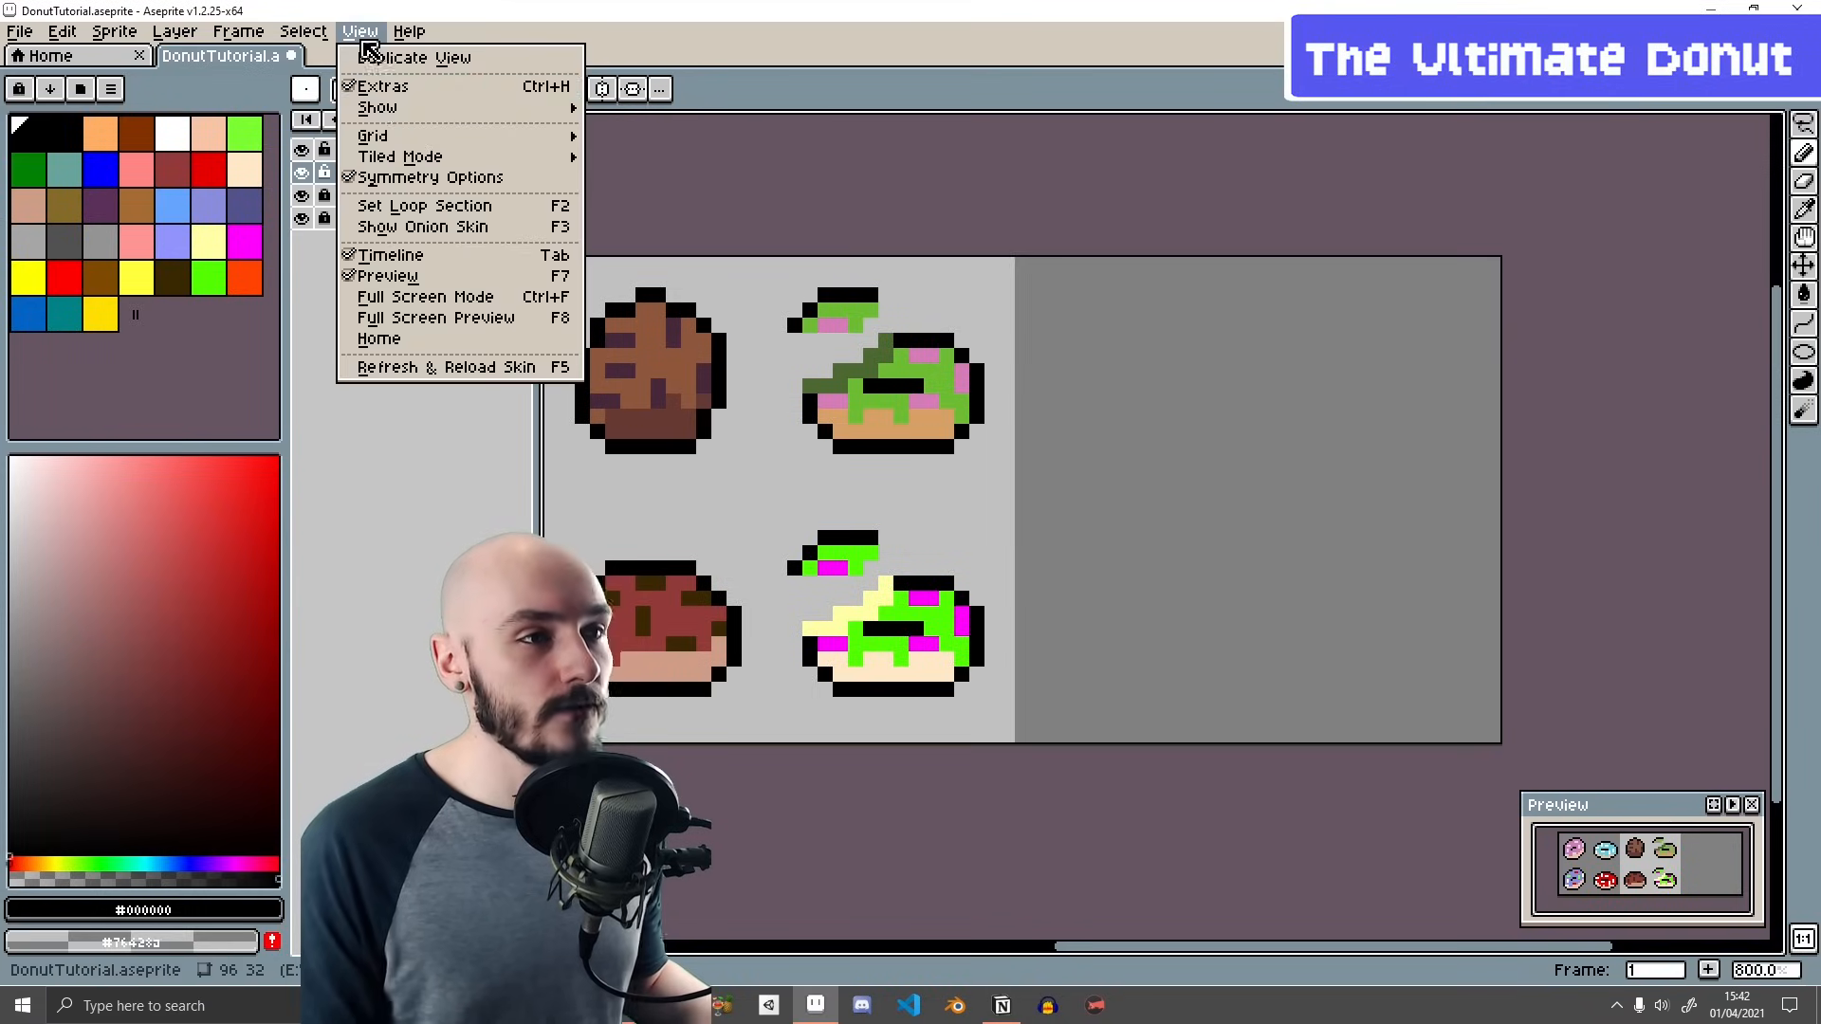
mouse_move(398, 112)
click(699, 148)
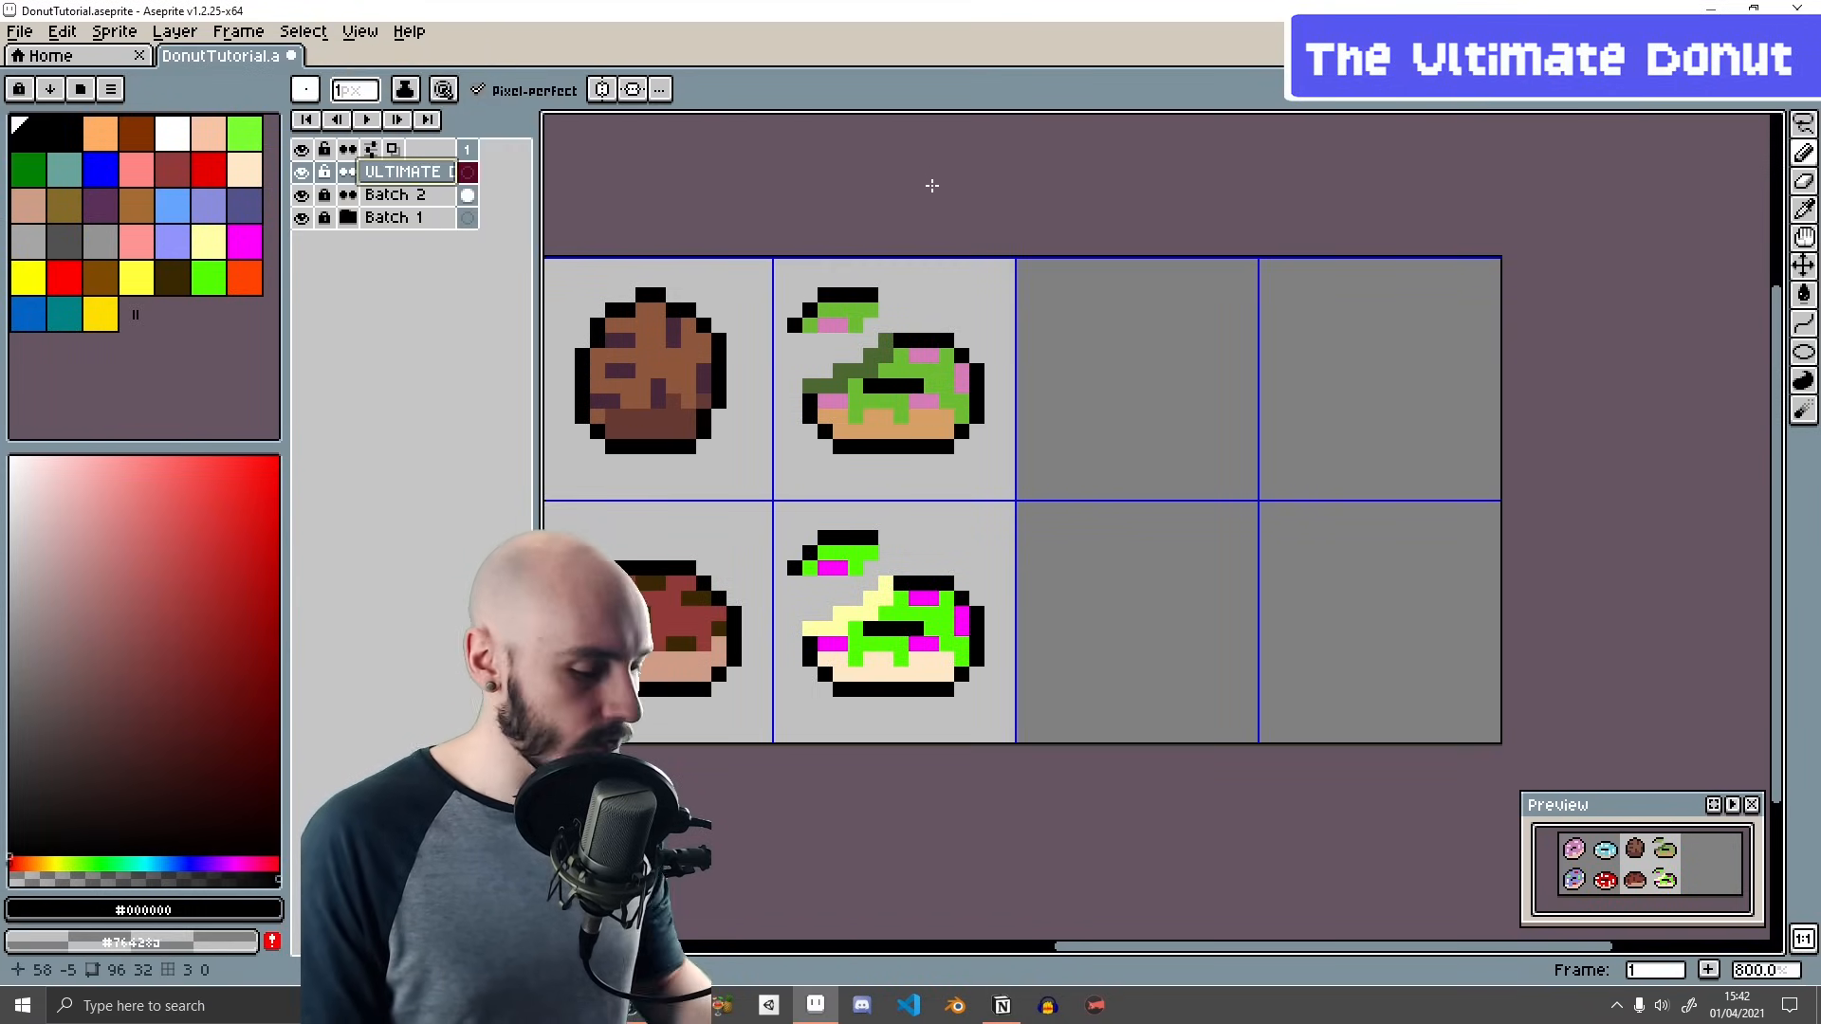
key(ctrl+apostrophe)
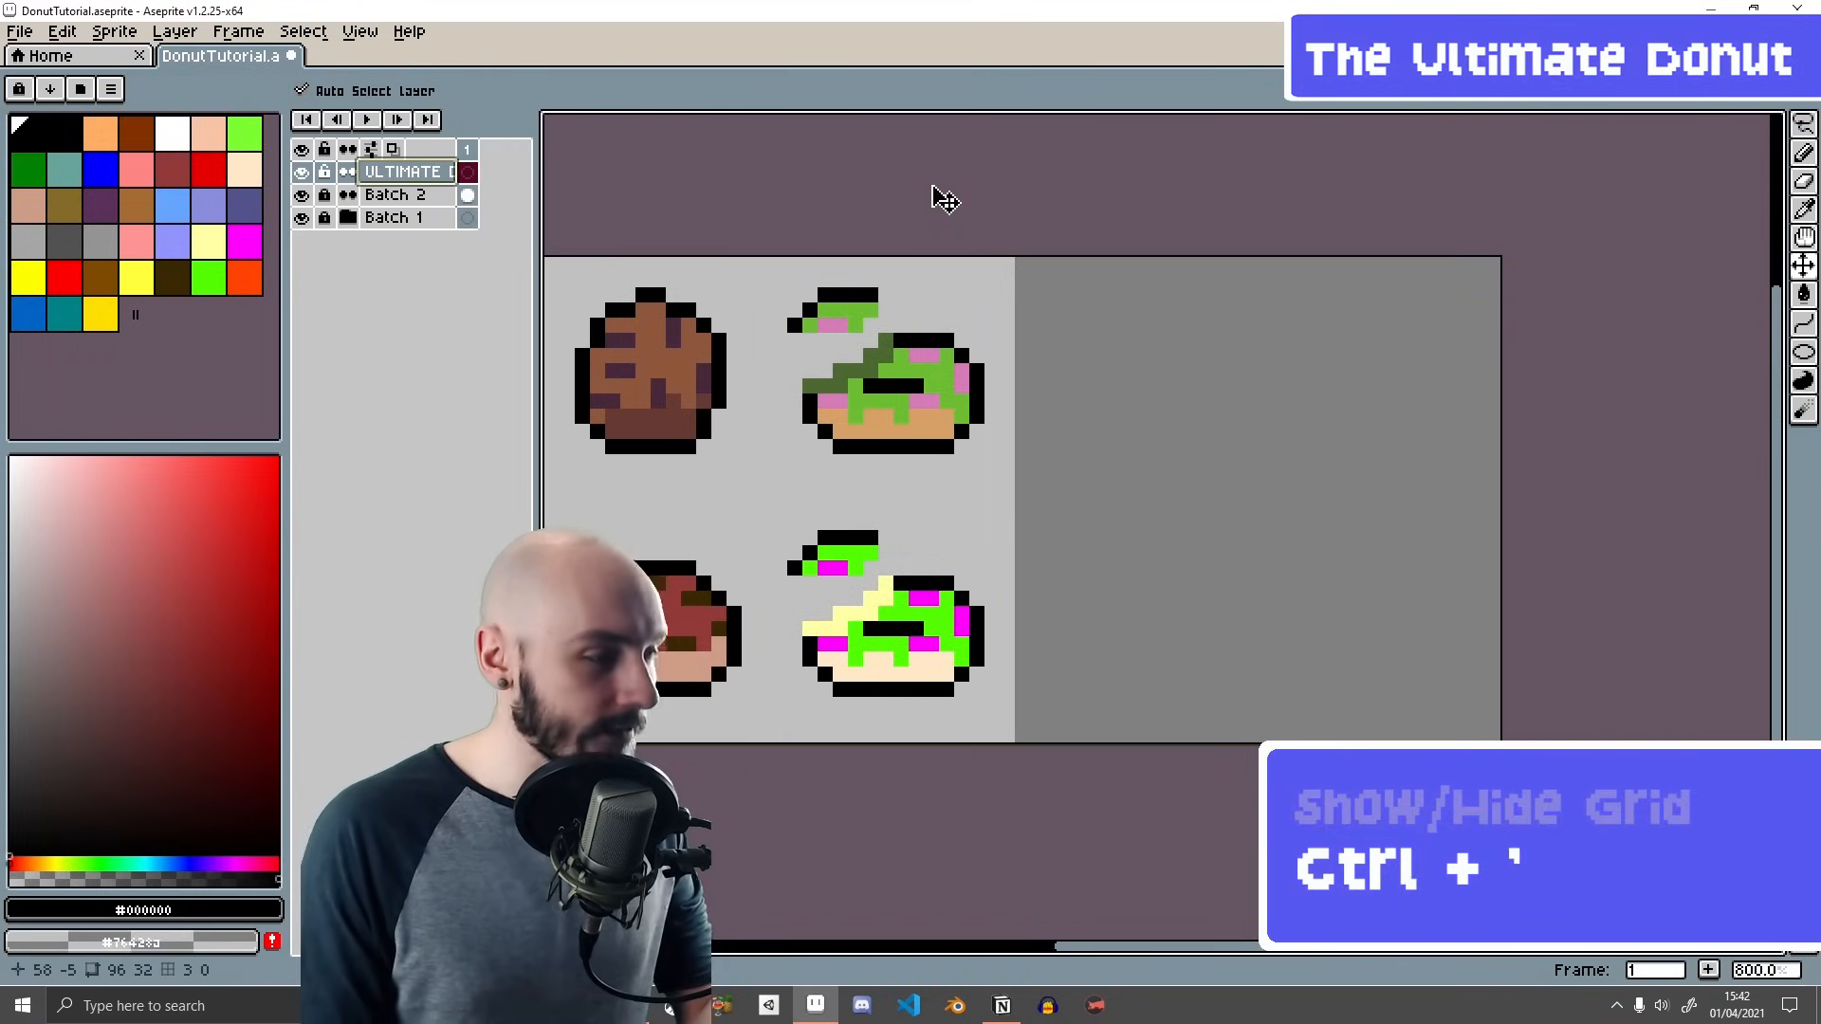
key(ctrl+apostrophe)
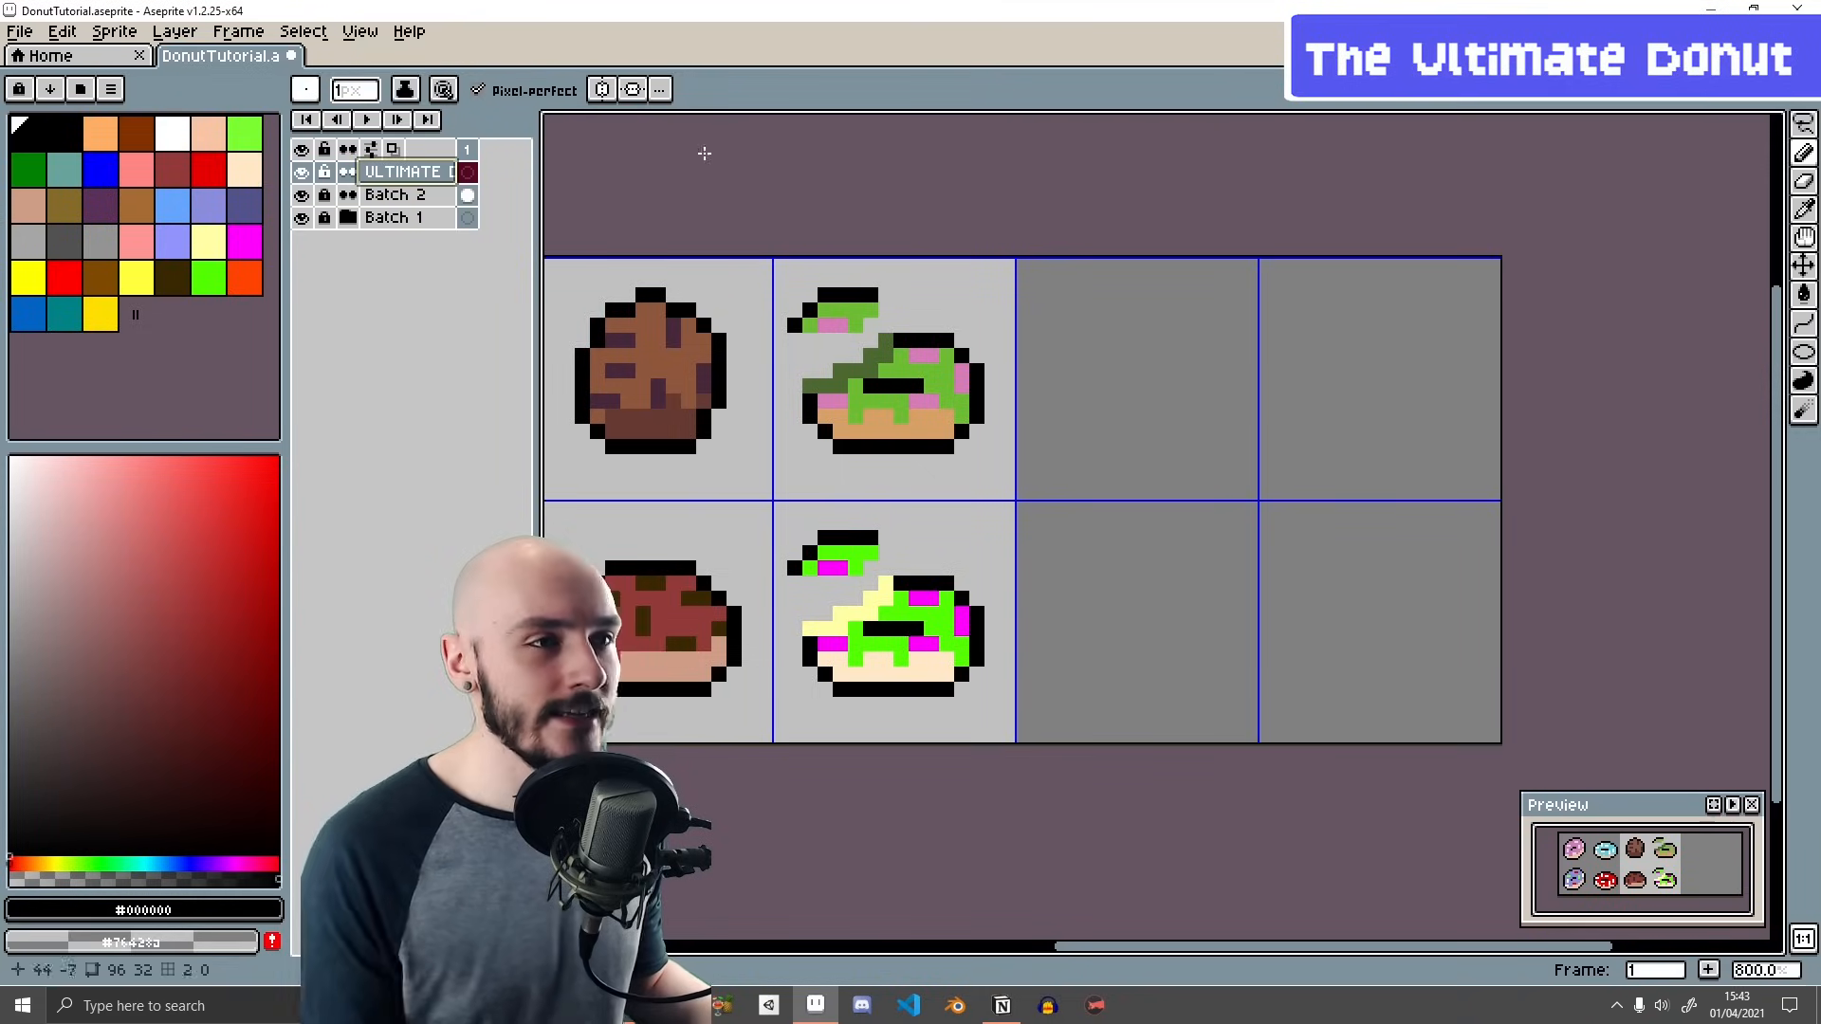
- Open the grid settings to view the grid's options
click(361, 32)
mouse_move(437, 143)
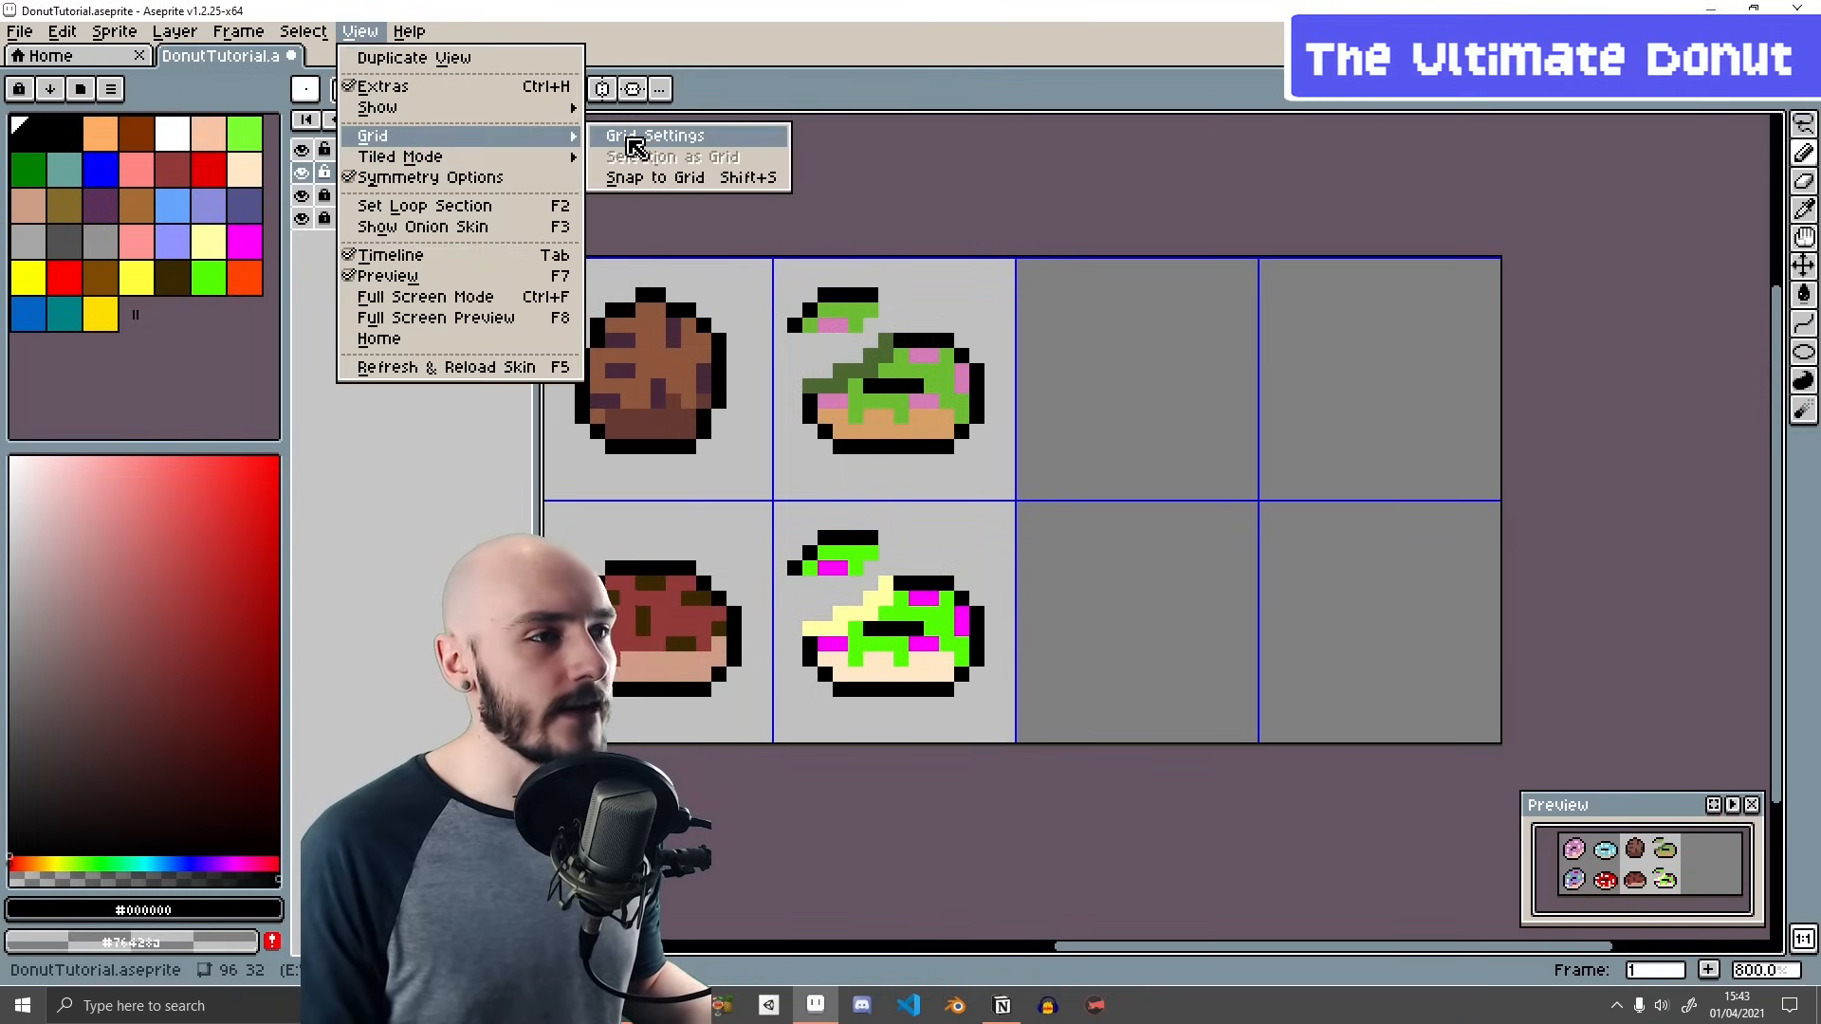
click(633, 147)
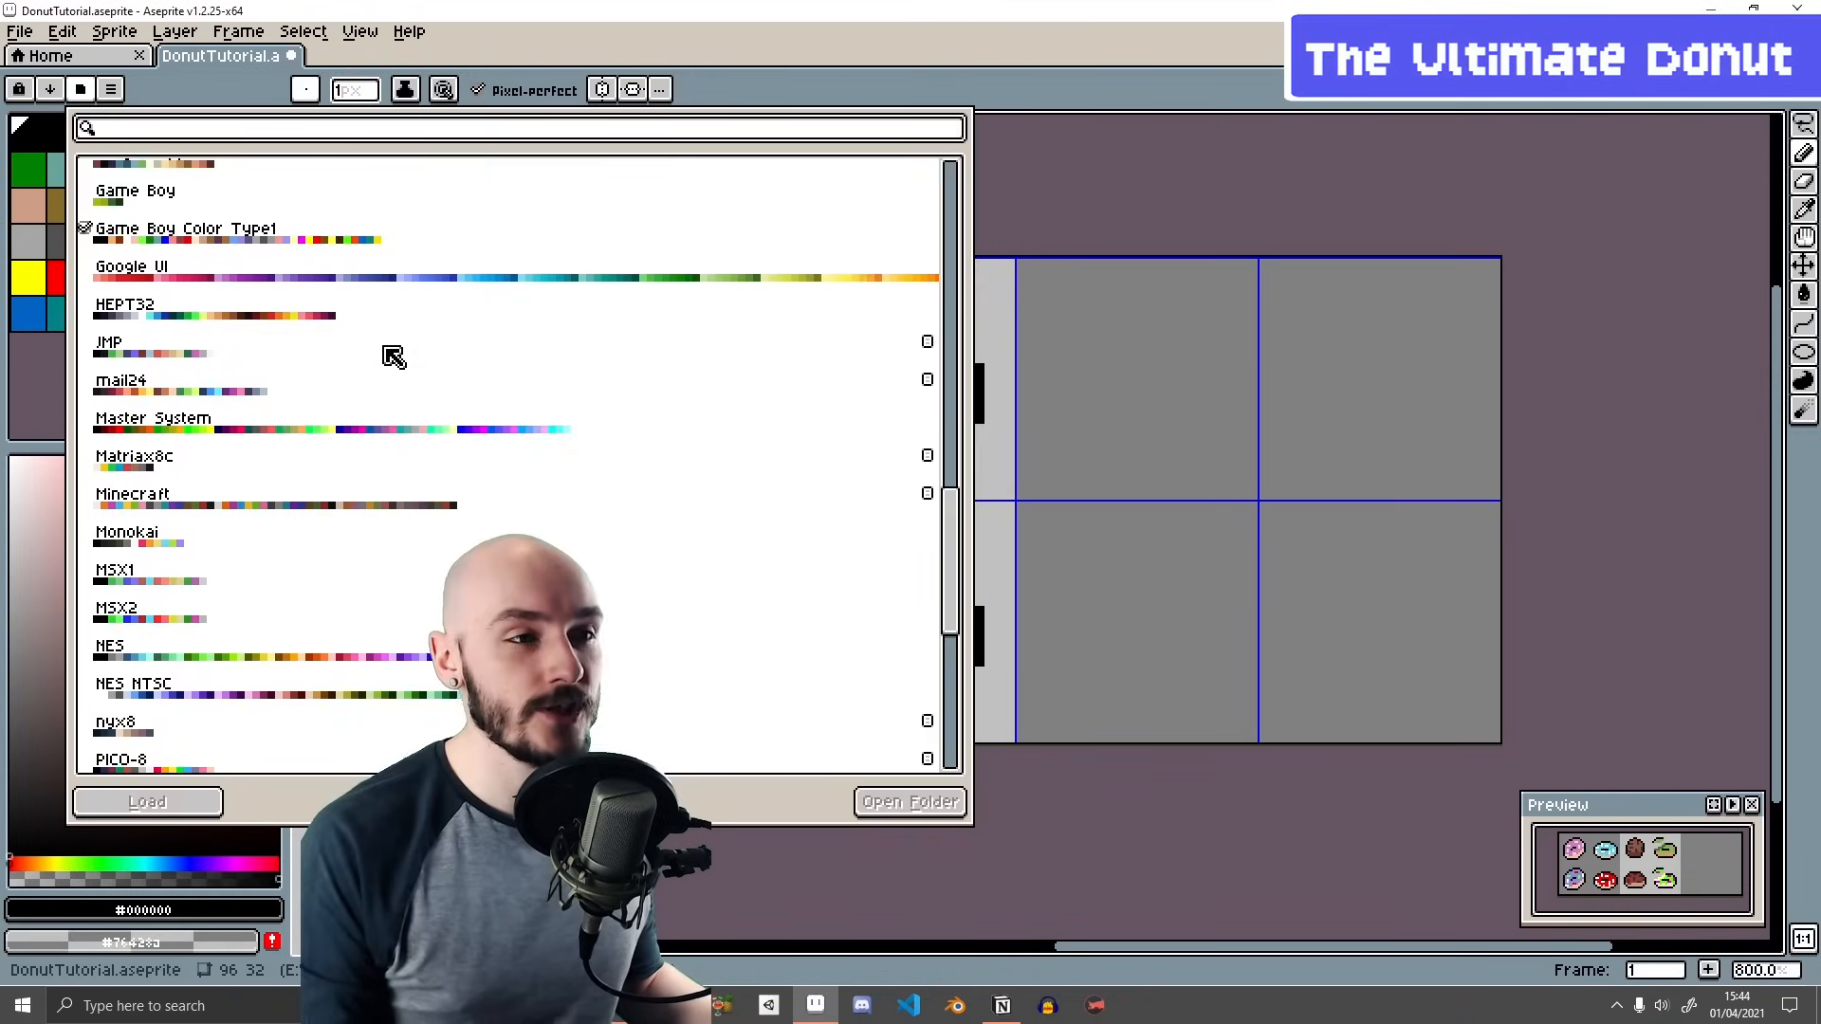
- Browse the palette presets and load a bright 16-colour palette in place of Game Boy Color Type1
scroll(321, 422, up, 1)
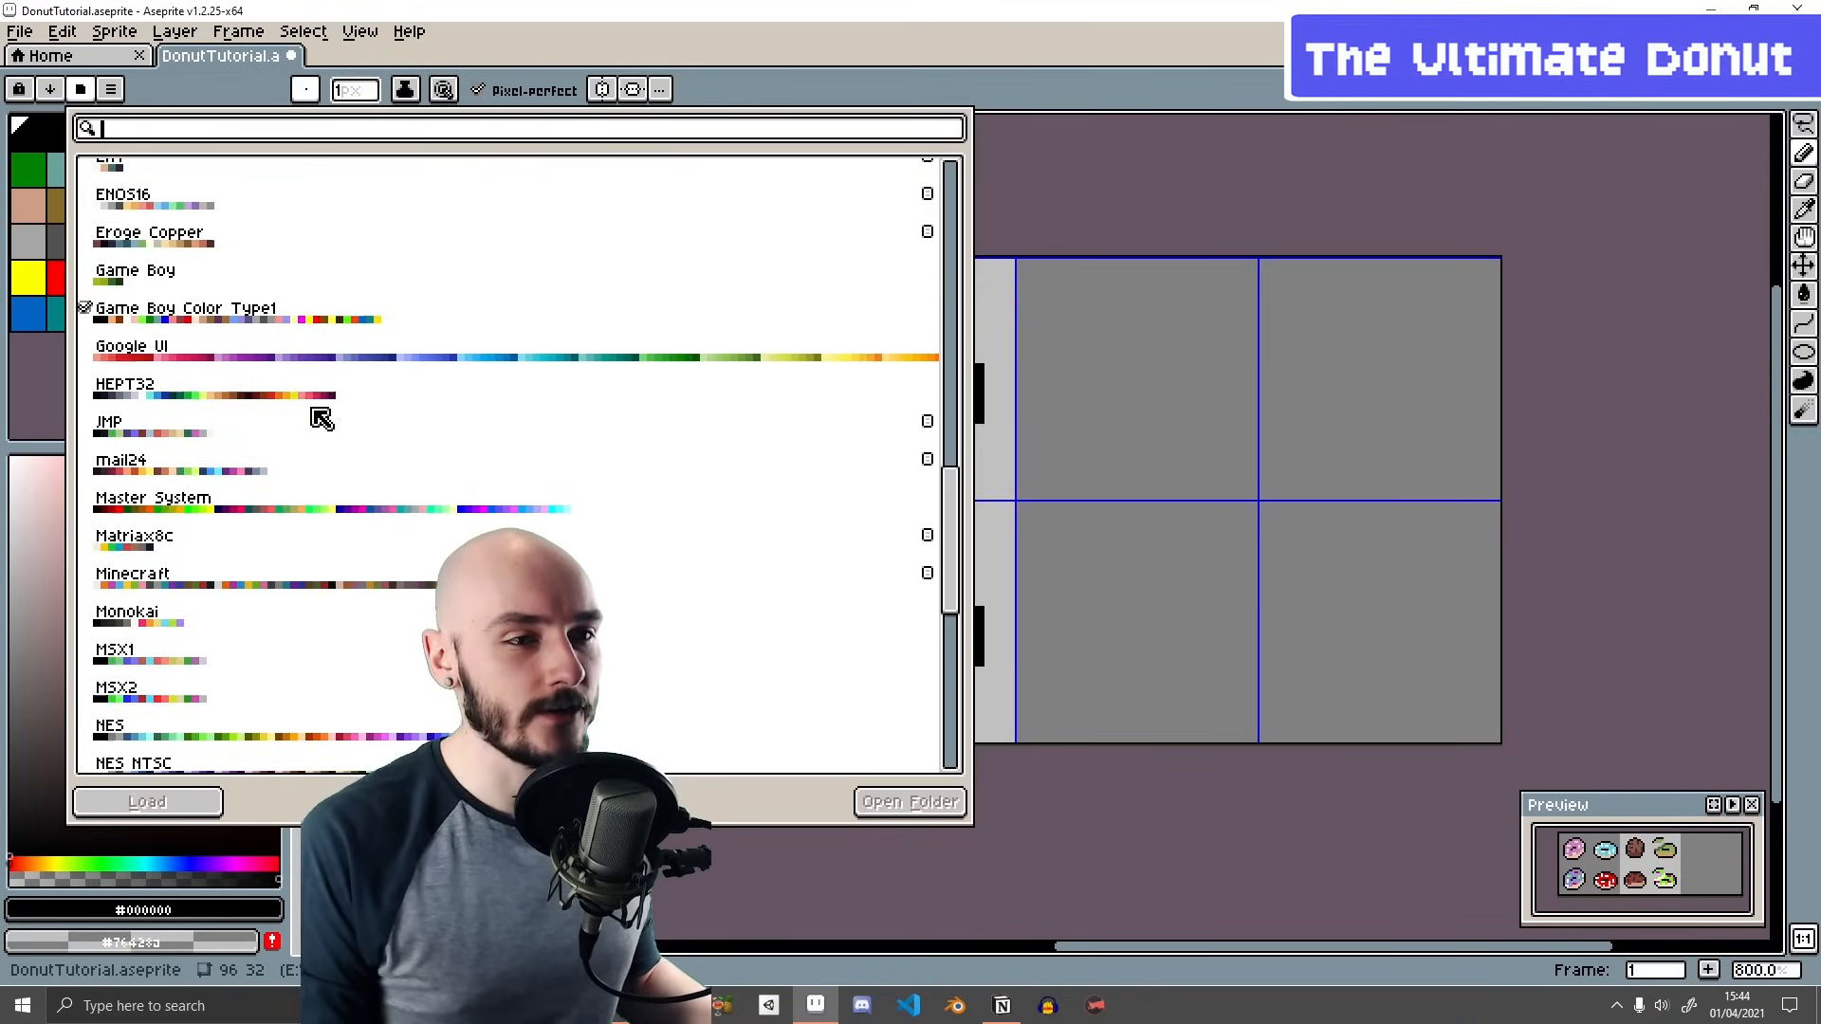
scroll(285, 455, up, 10)
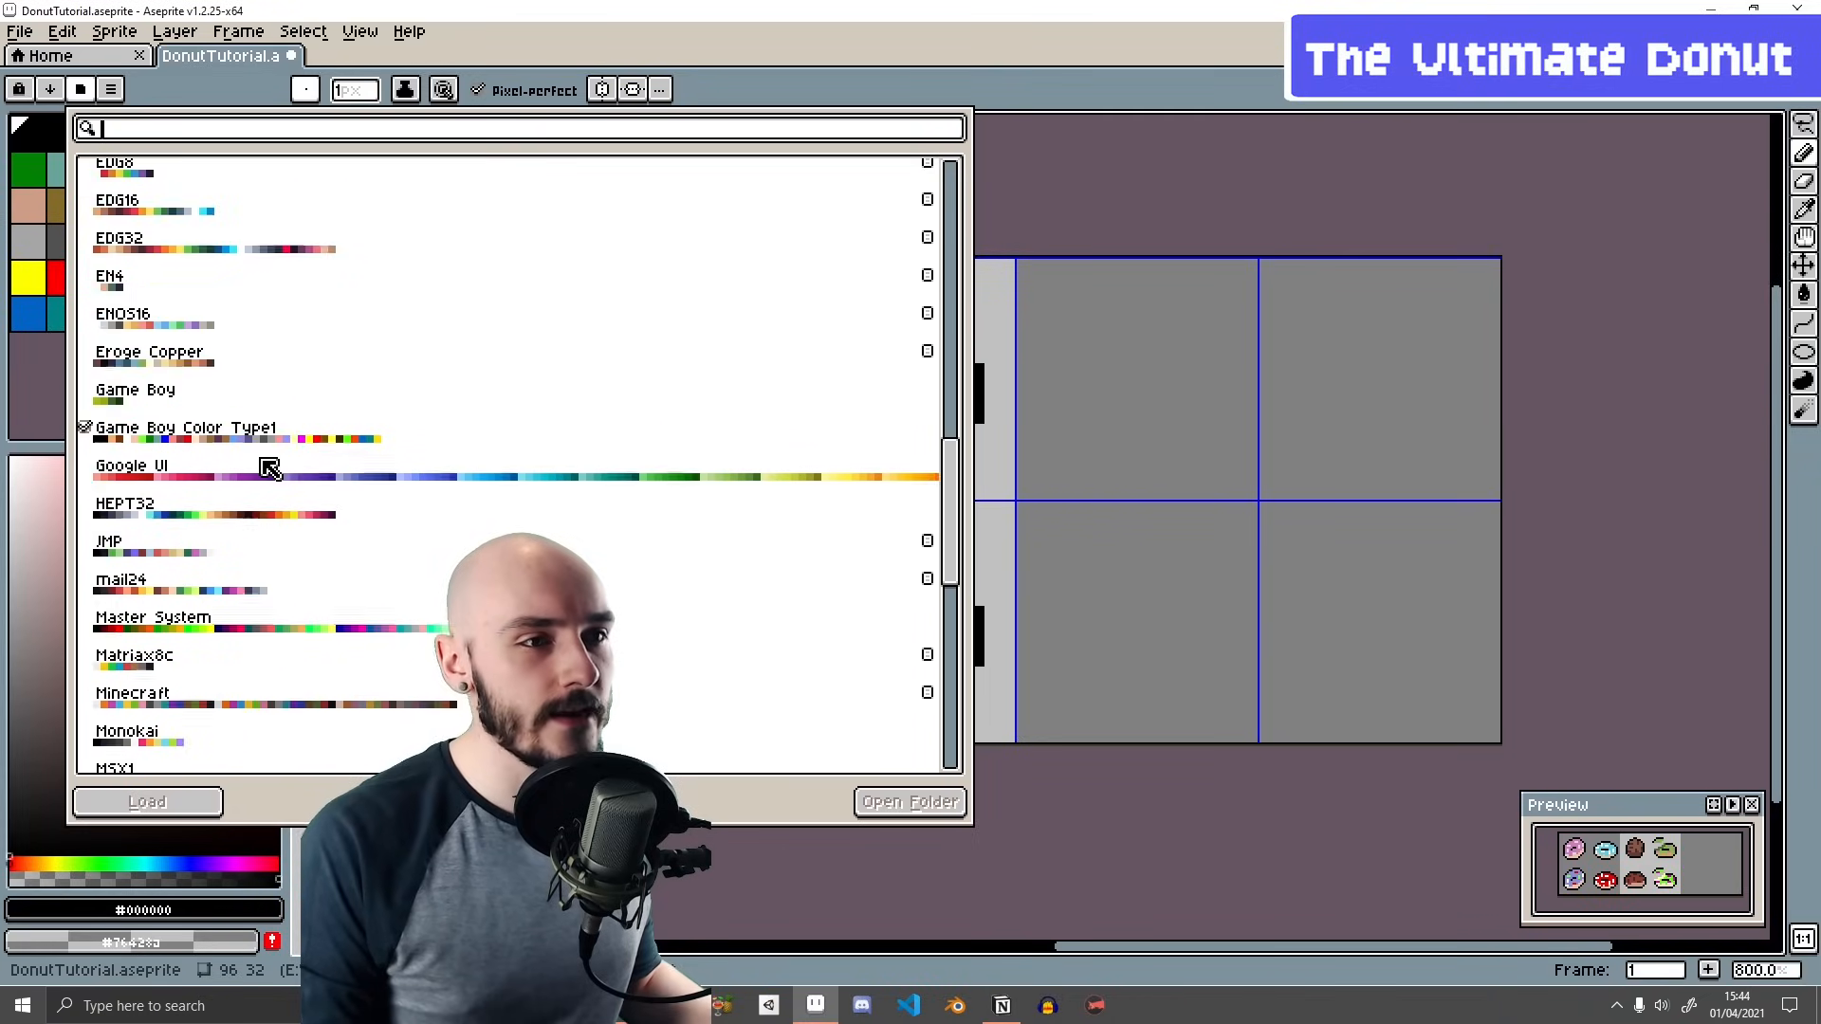
click(375, 600)
click(1207, 370)
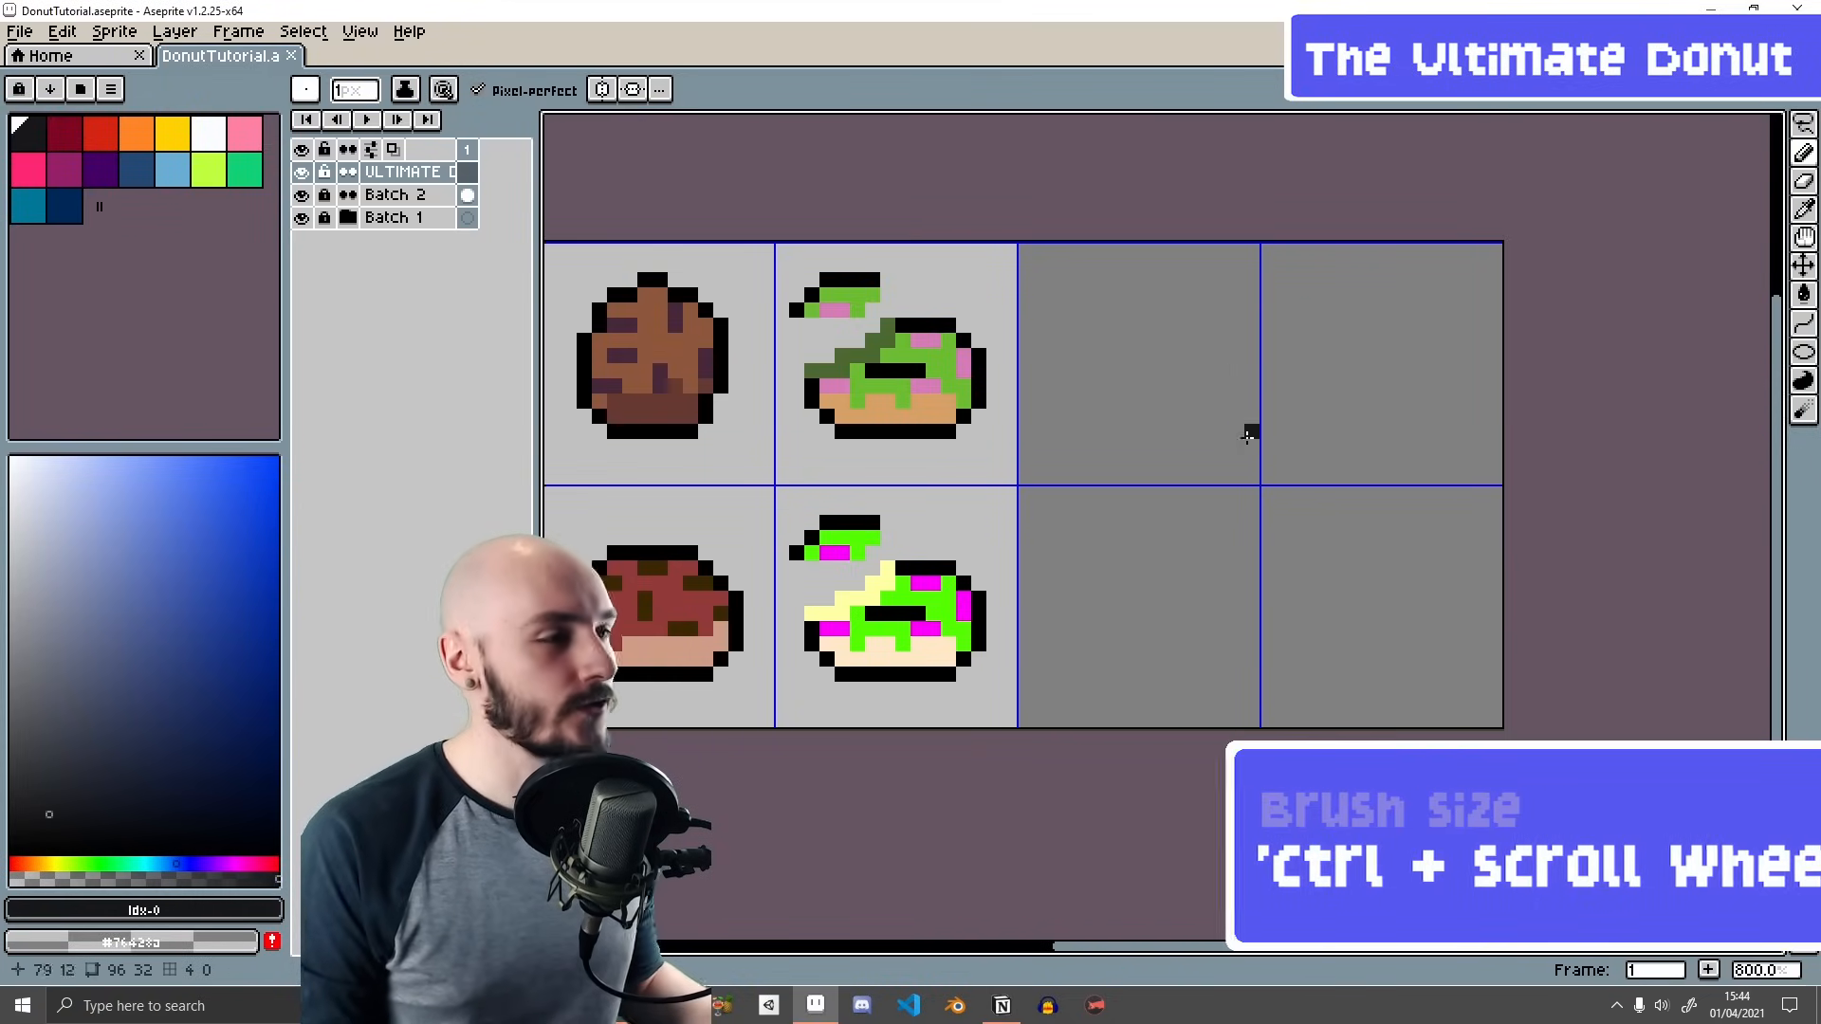
- Draw a large near-black donut silhouette with a 5 px brush in the new canvas area and move it slightly down and right
drag(1168, 428, 1191, 410)
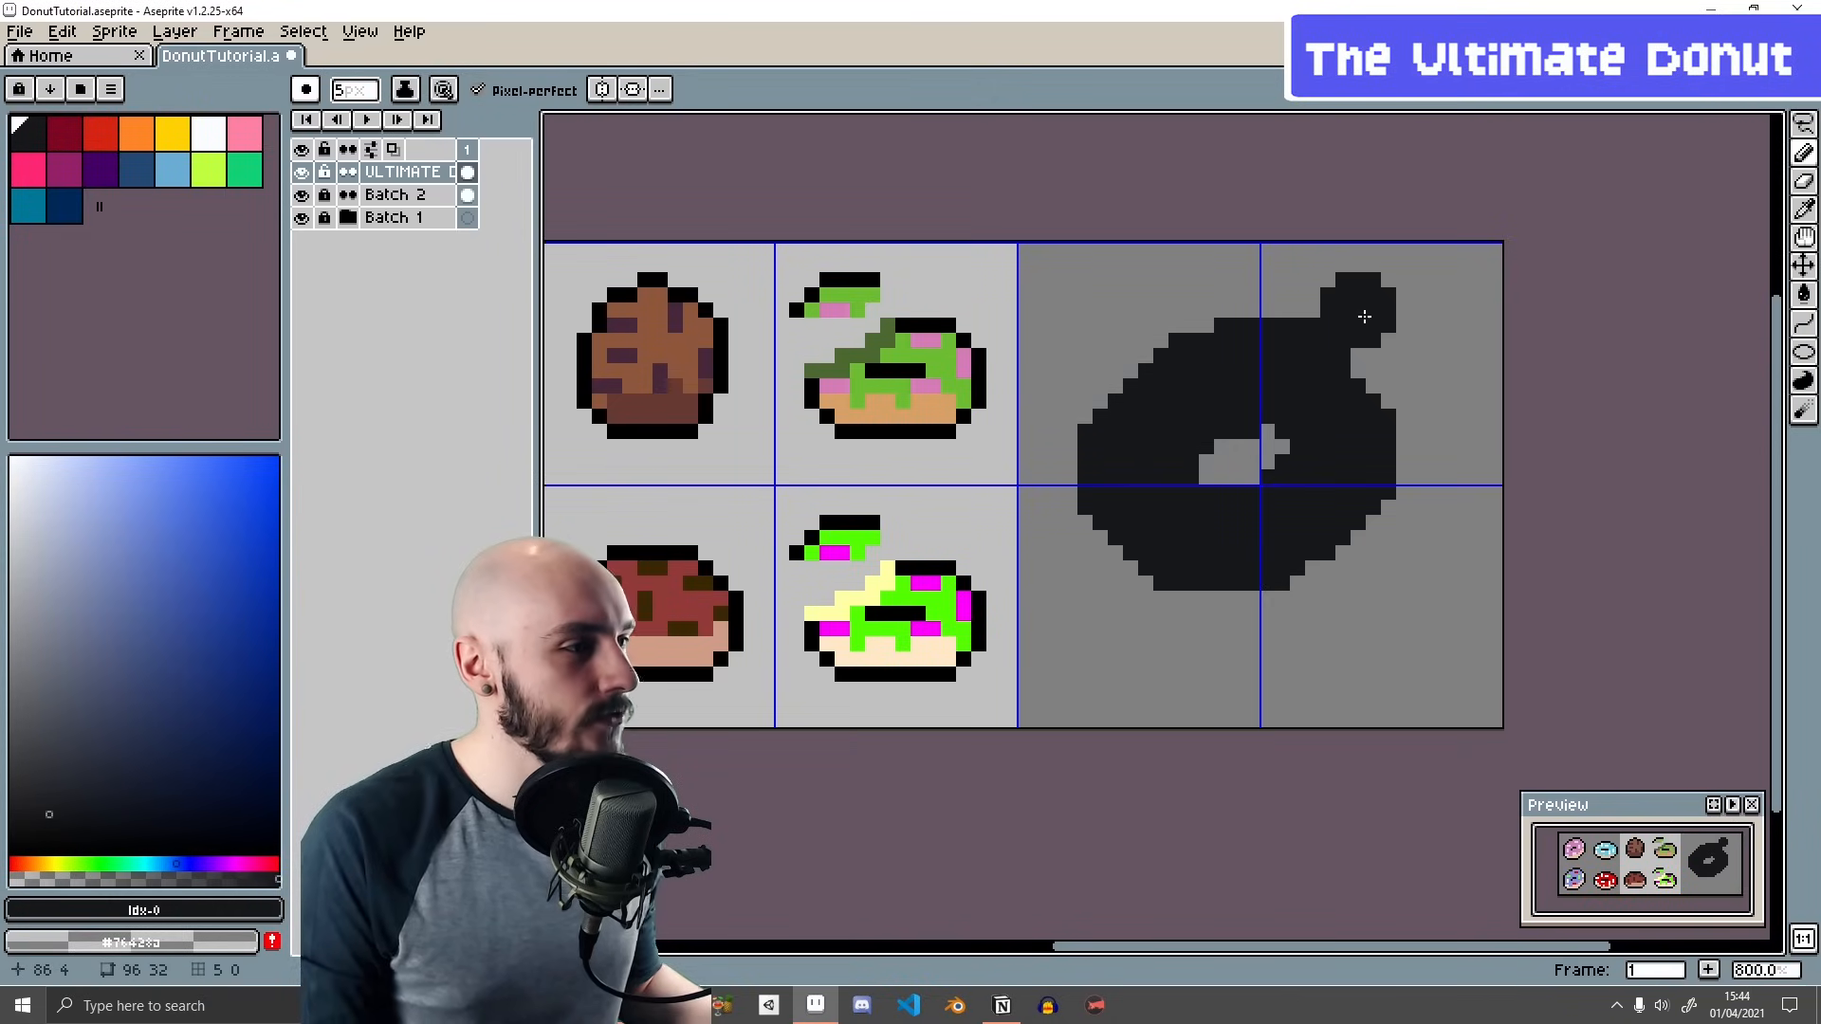
key(v)
drag(1329, 418, 1339, 438)
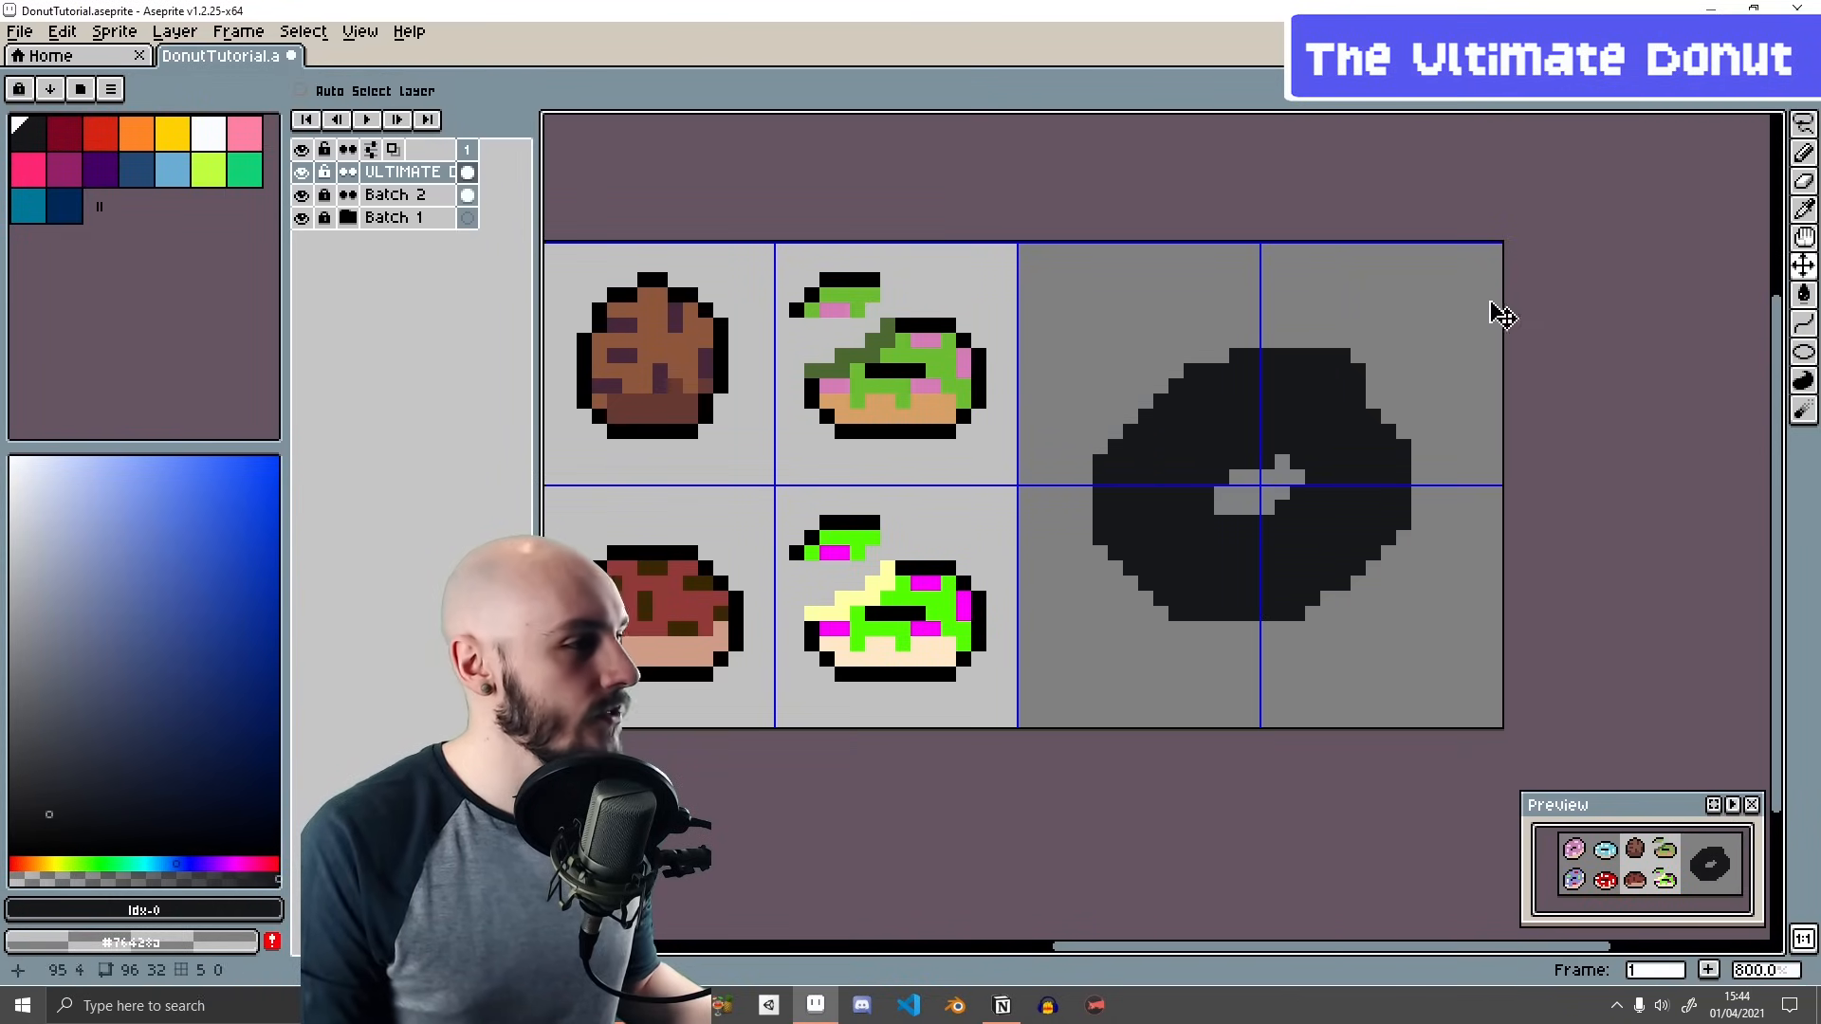
- Trim the donut silhouette's upper and side edges with a 1 px eraser to round its shape
key(e)
mouse_move(1249, 353)
mouse_down()
mouse_move(1297, 356)
mouse_move(1205, 371)
mouse_up()
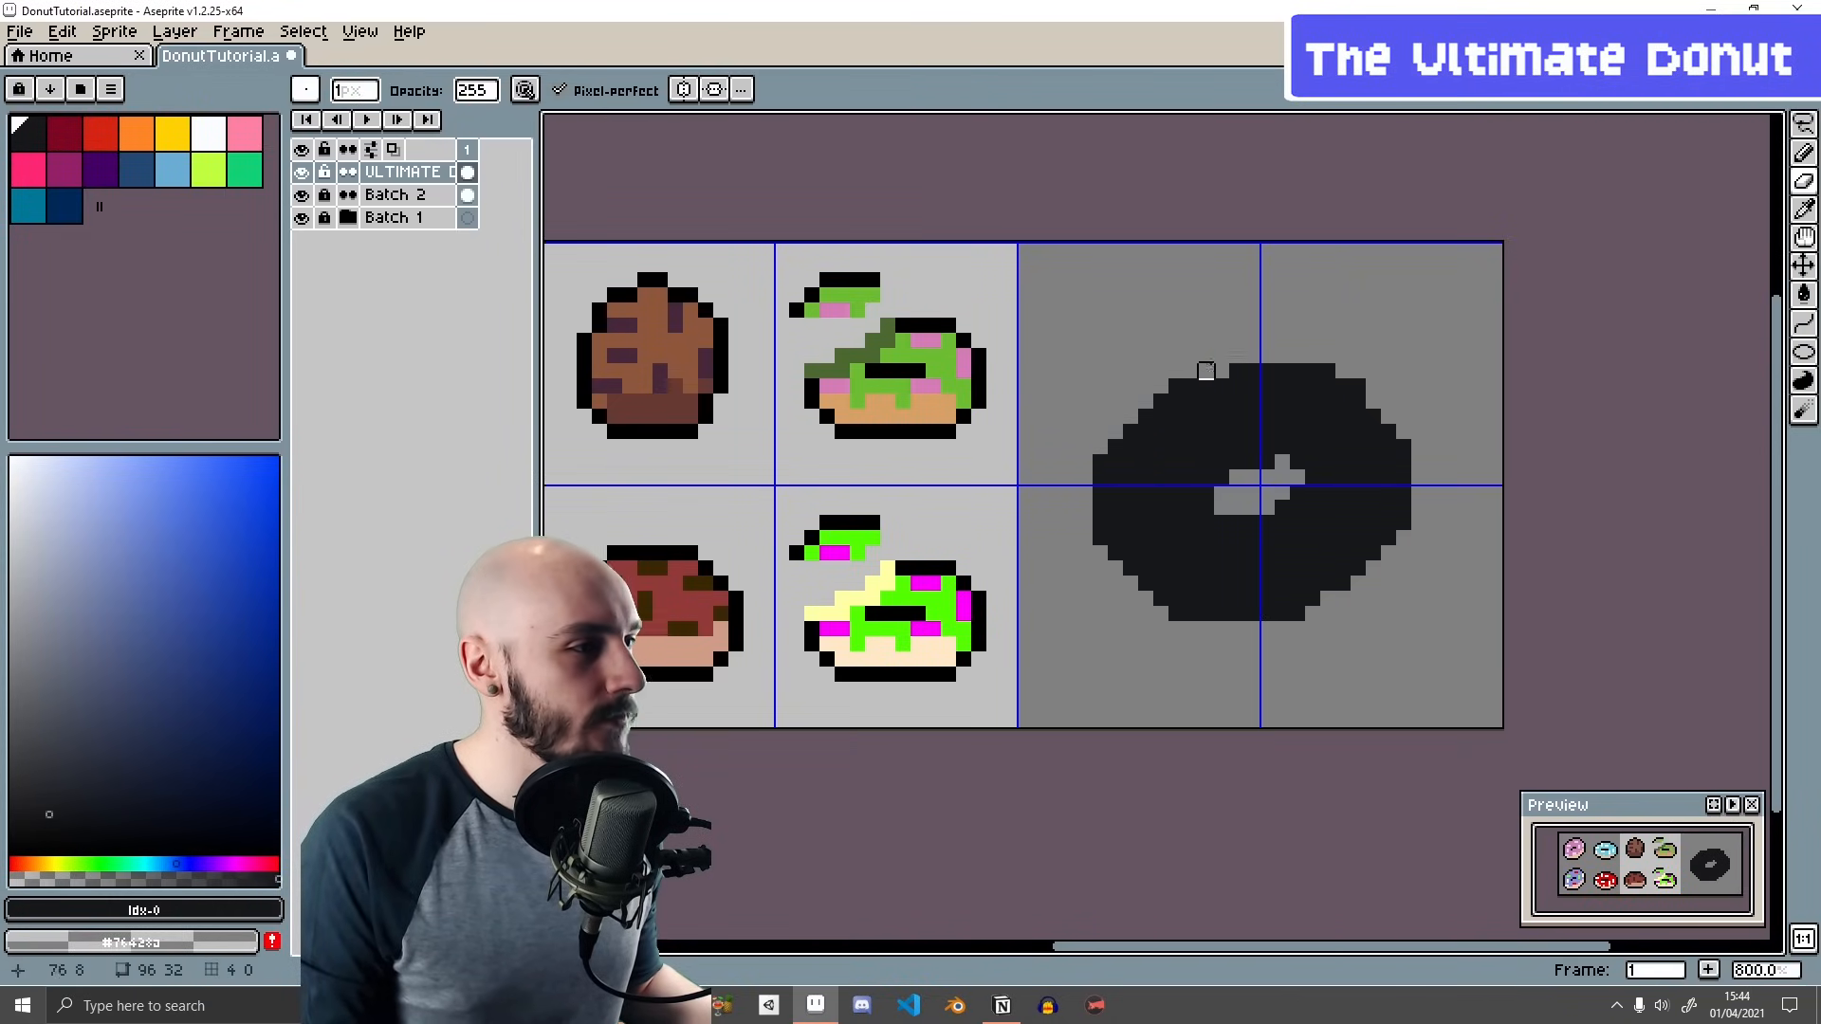
click(1359, 386)
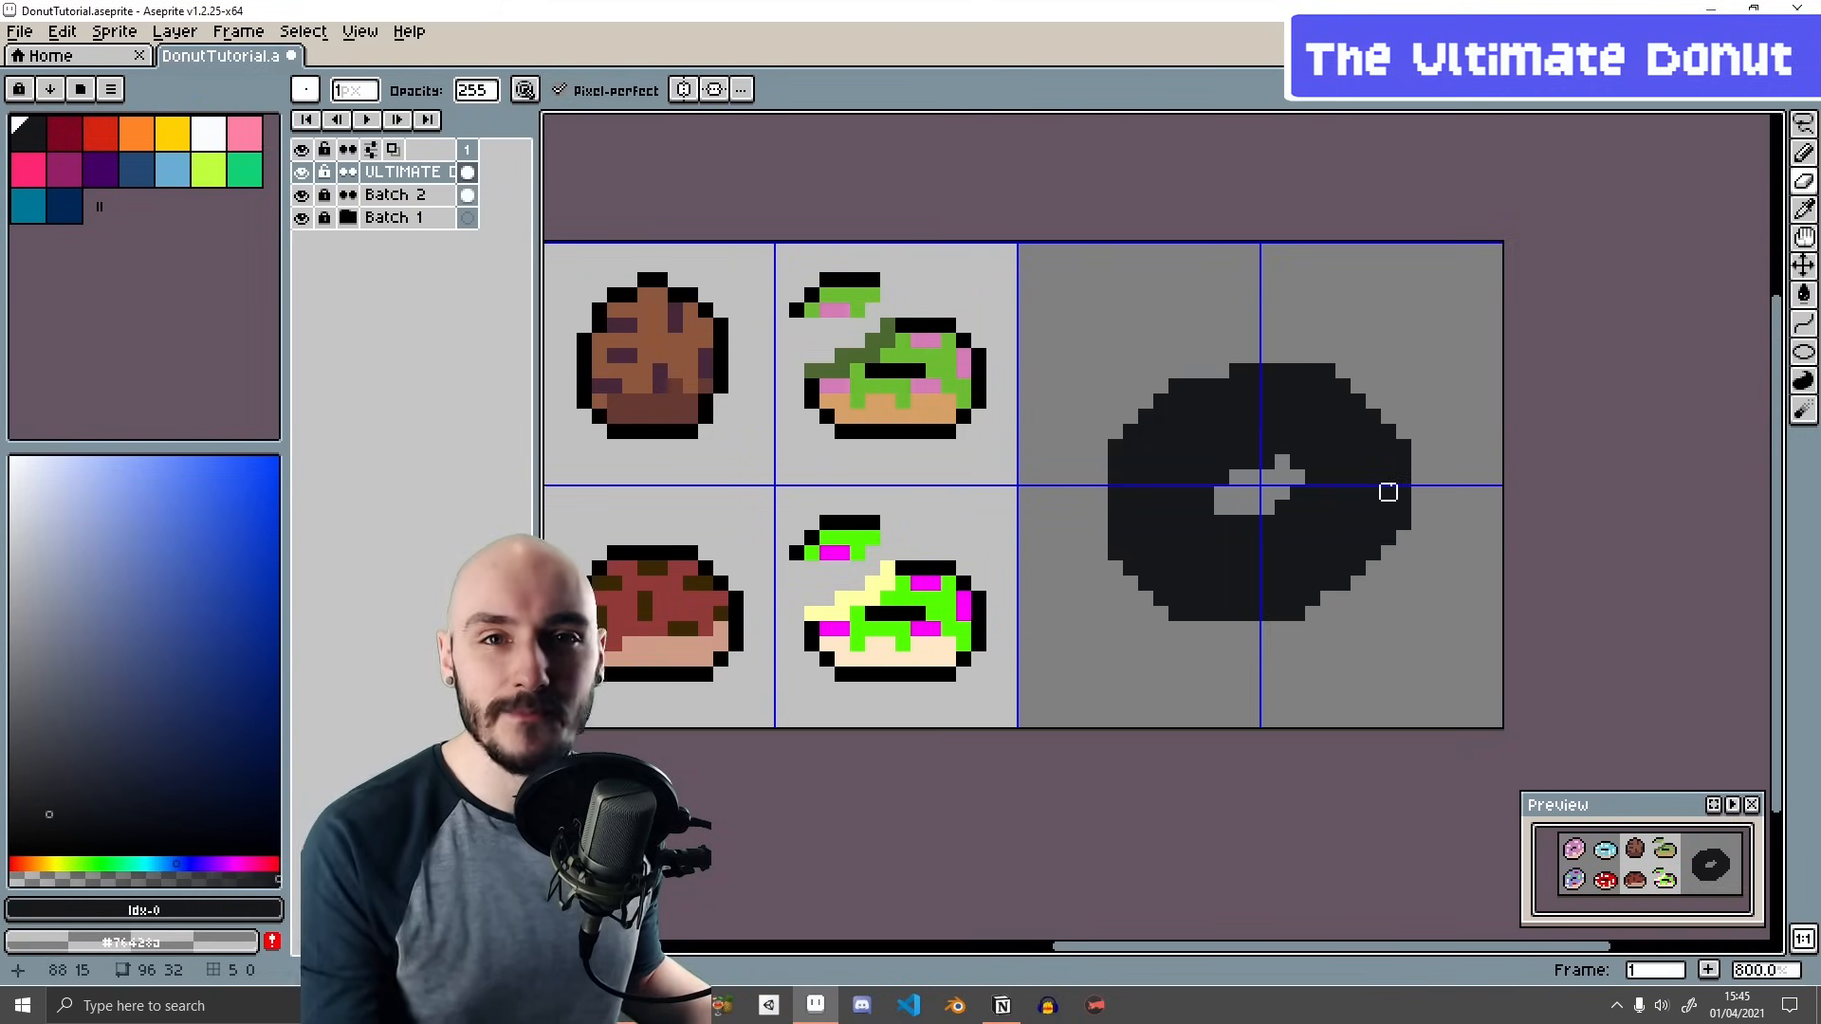
- Check the large donut's distances to the canvas edges with the Move tool and hide the grid
key(v)
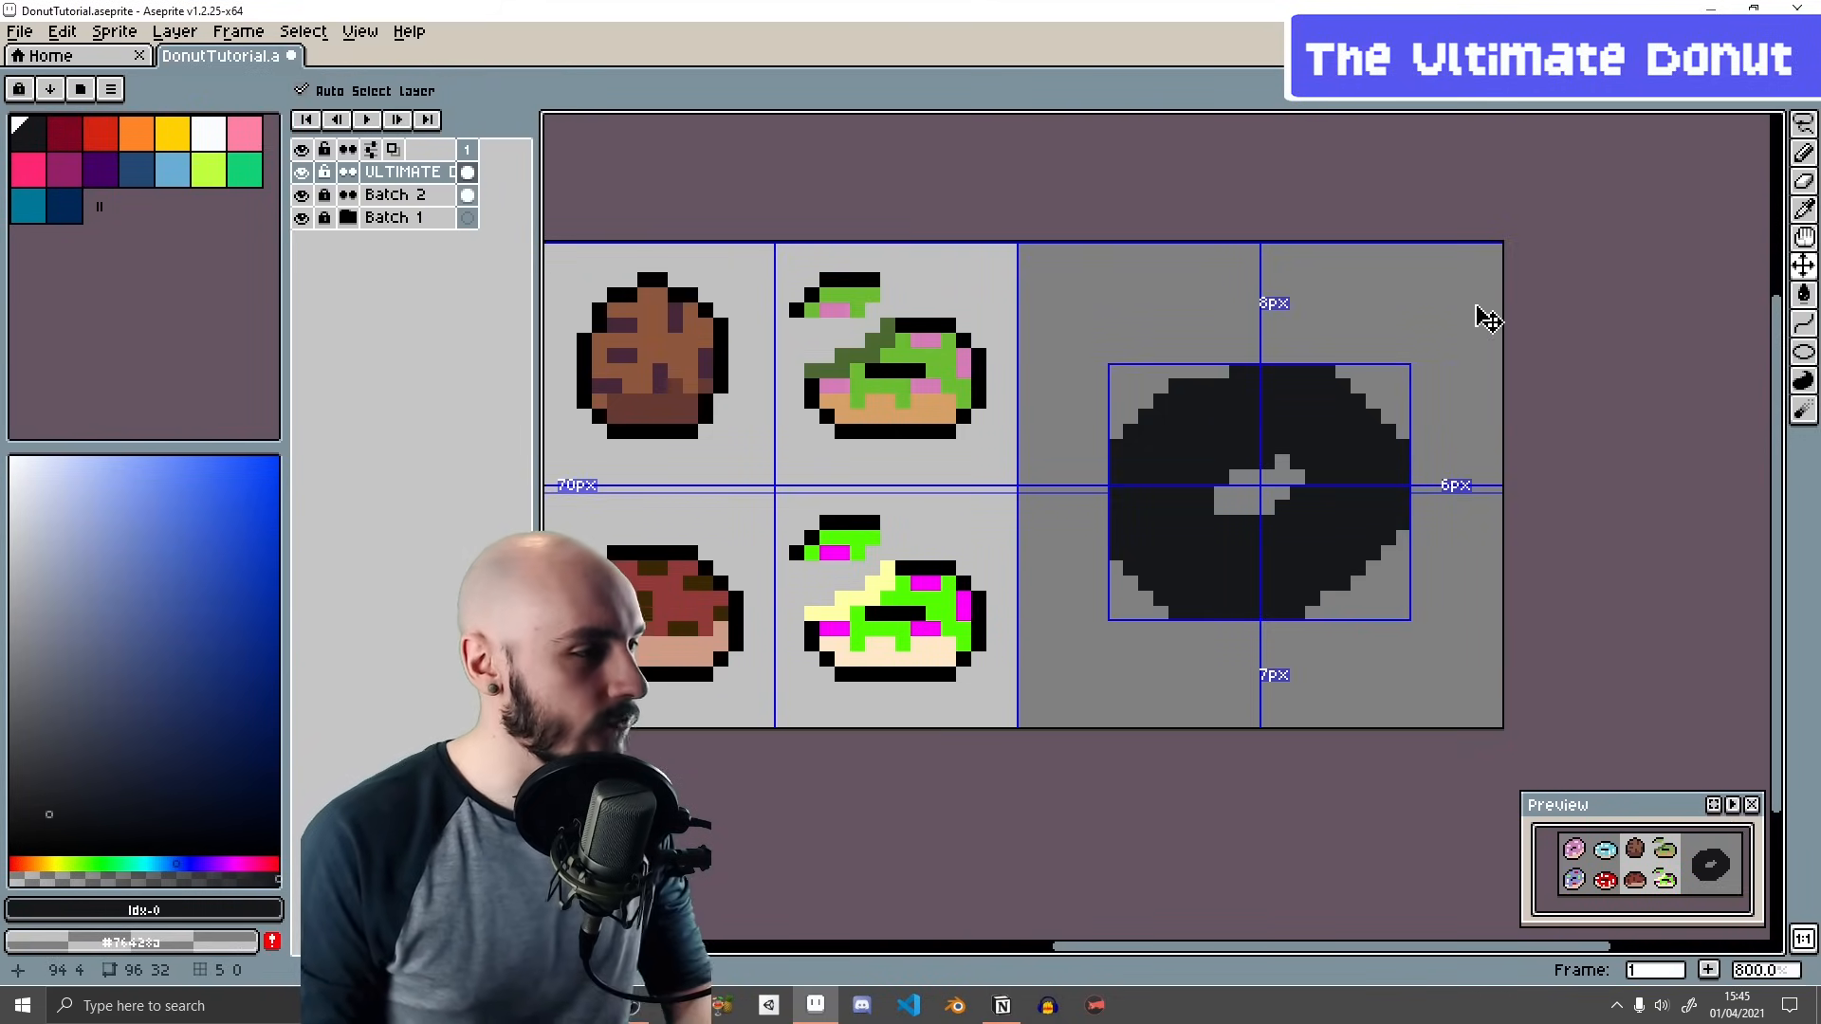
key(ctrl+apostrophe)
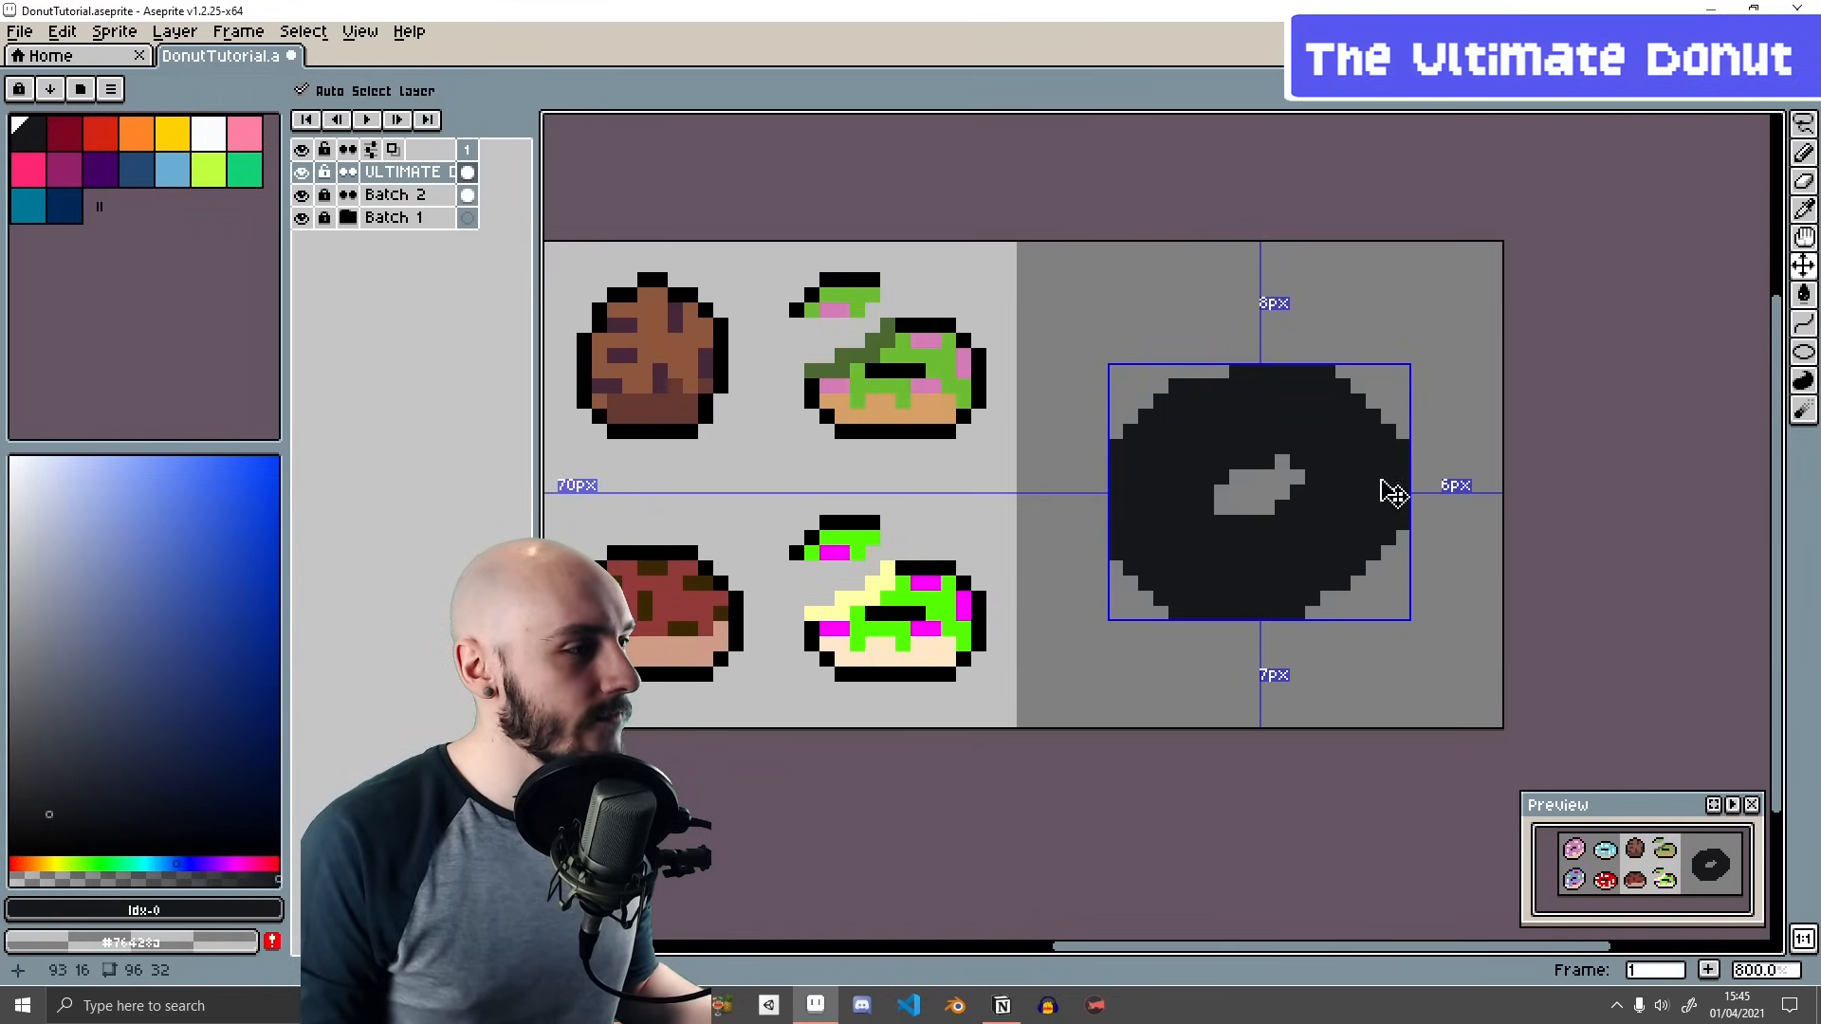
drag(963, 418, 1145, 400)
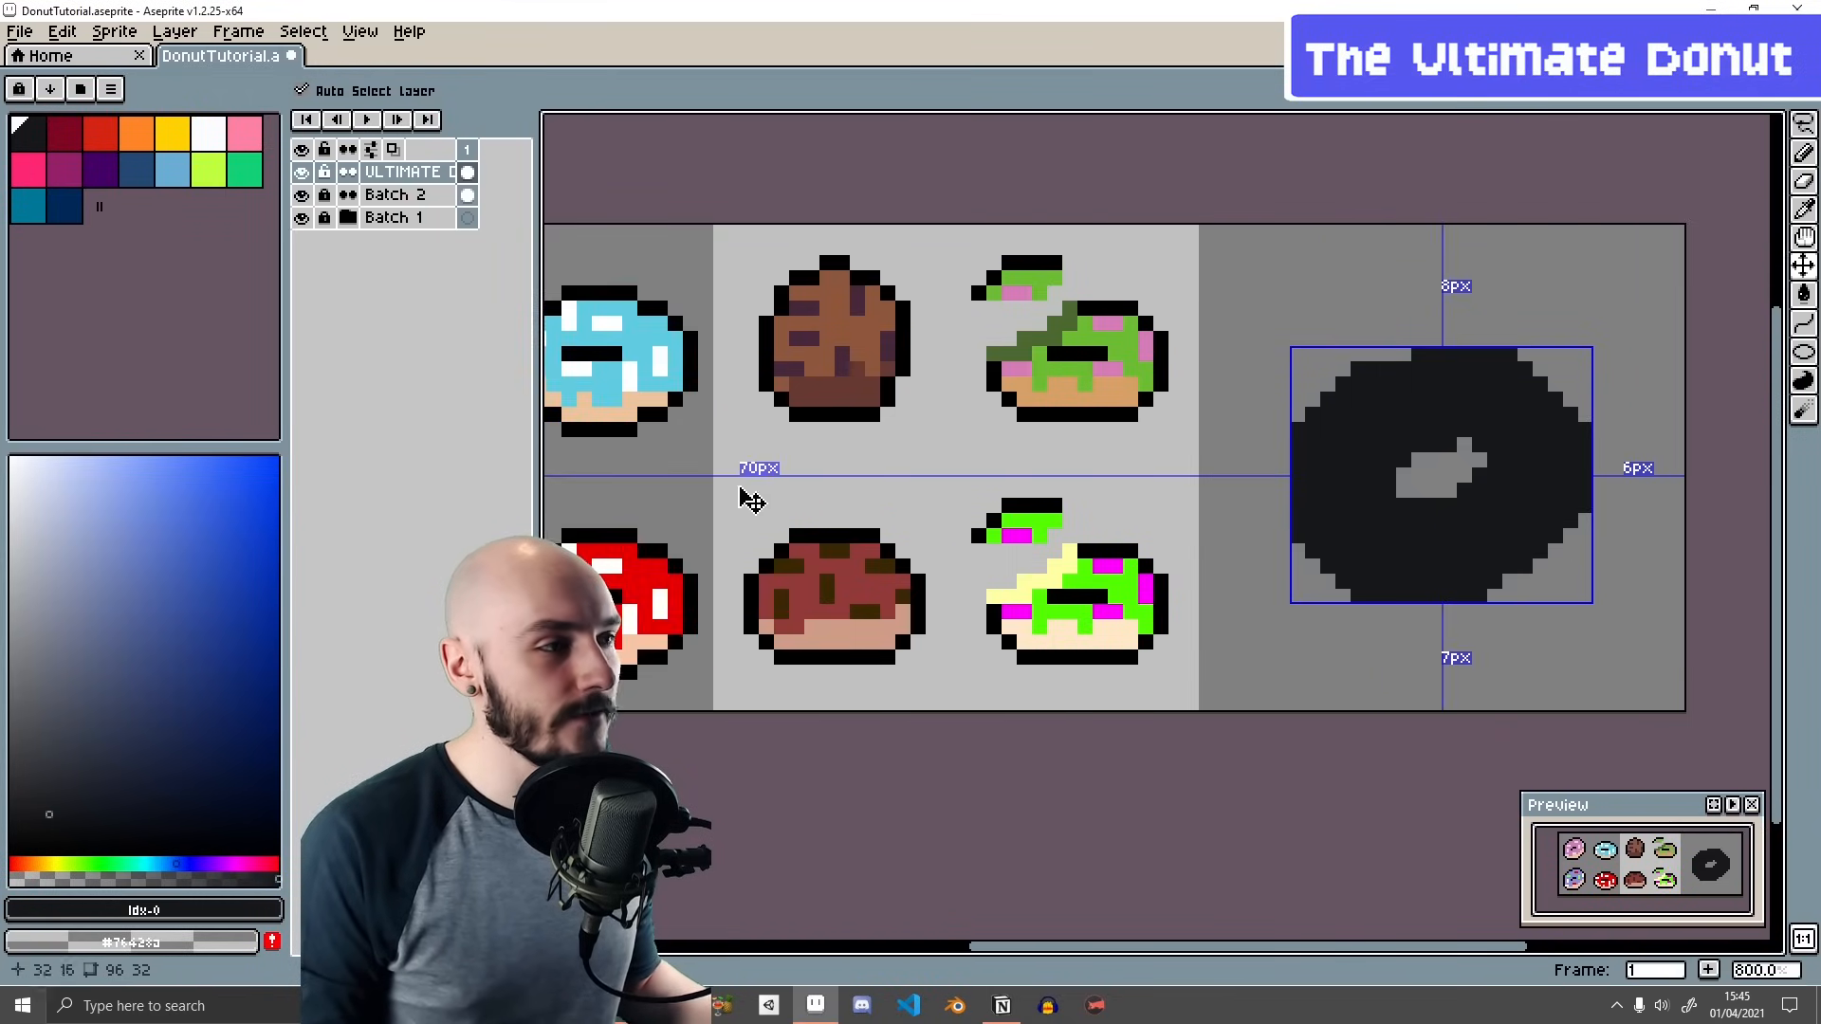
key(b)
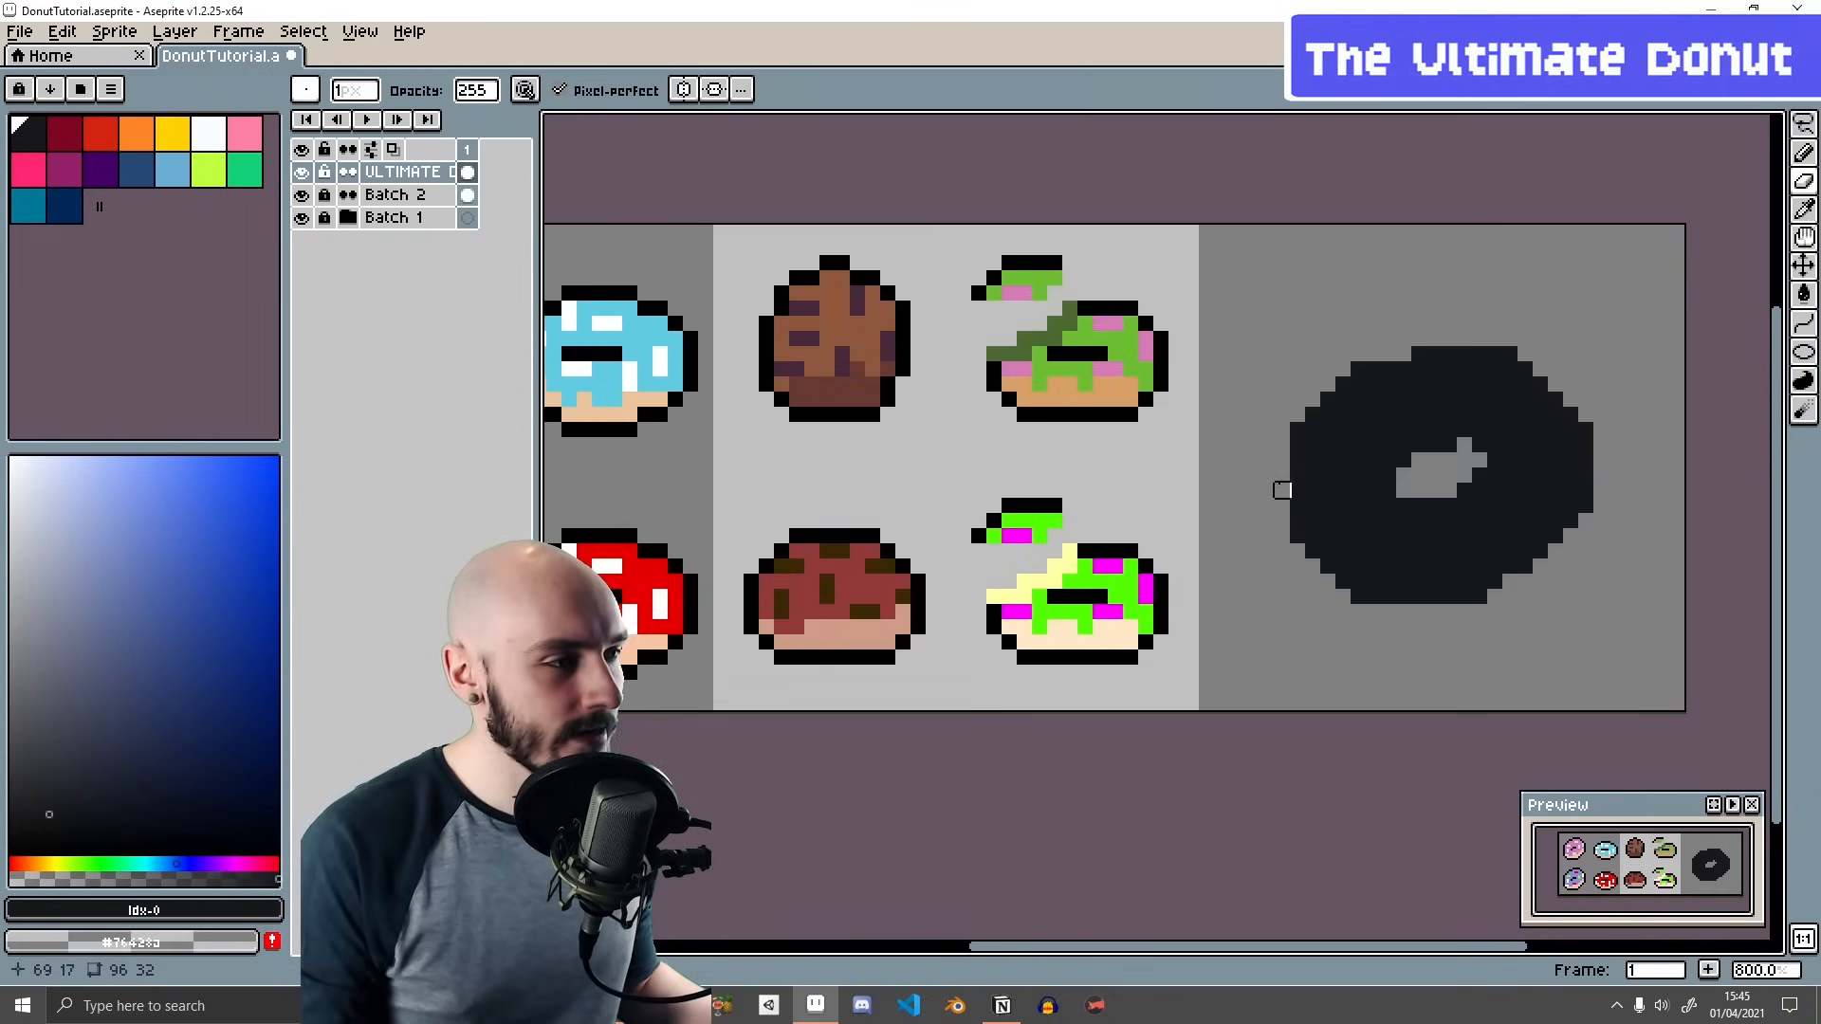
- Finish trimming the large donut silhouette with the eraser and fill it with the palette's yellow
key(e)
drag(1284, 520, 1254, 519)
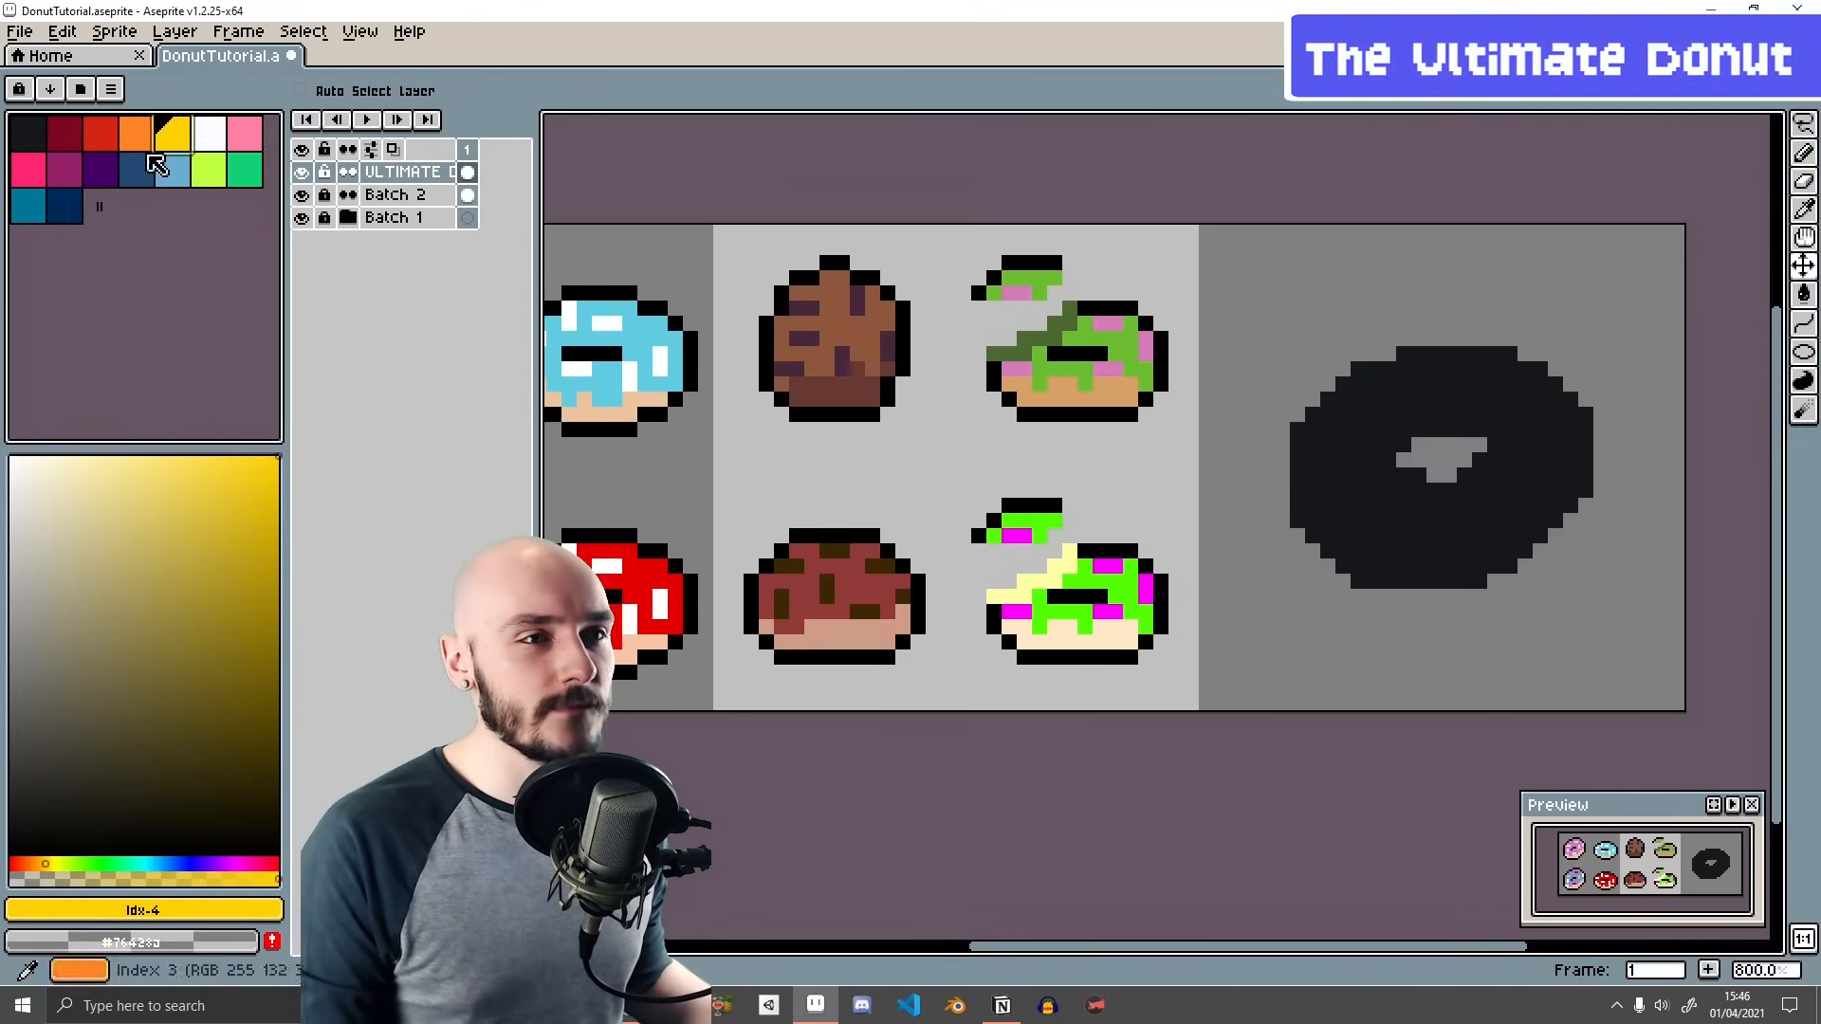
key(g)
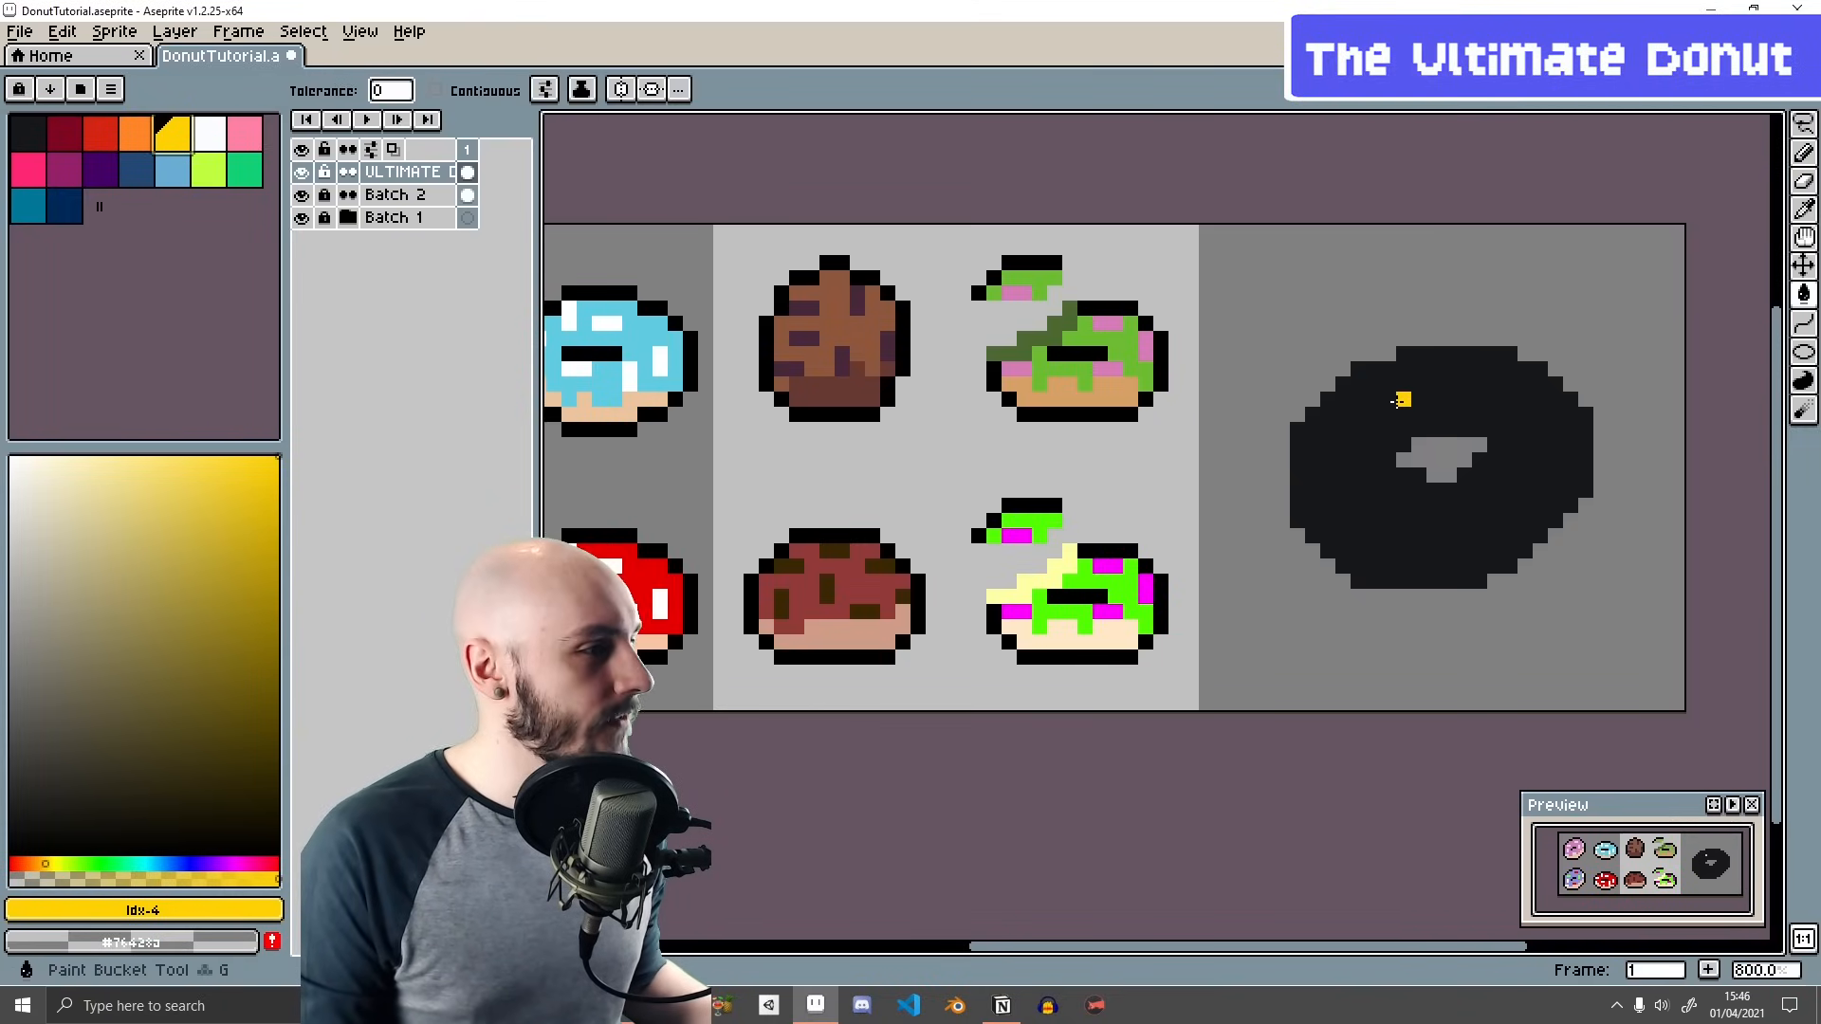
click(1400, 401)
key(b)
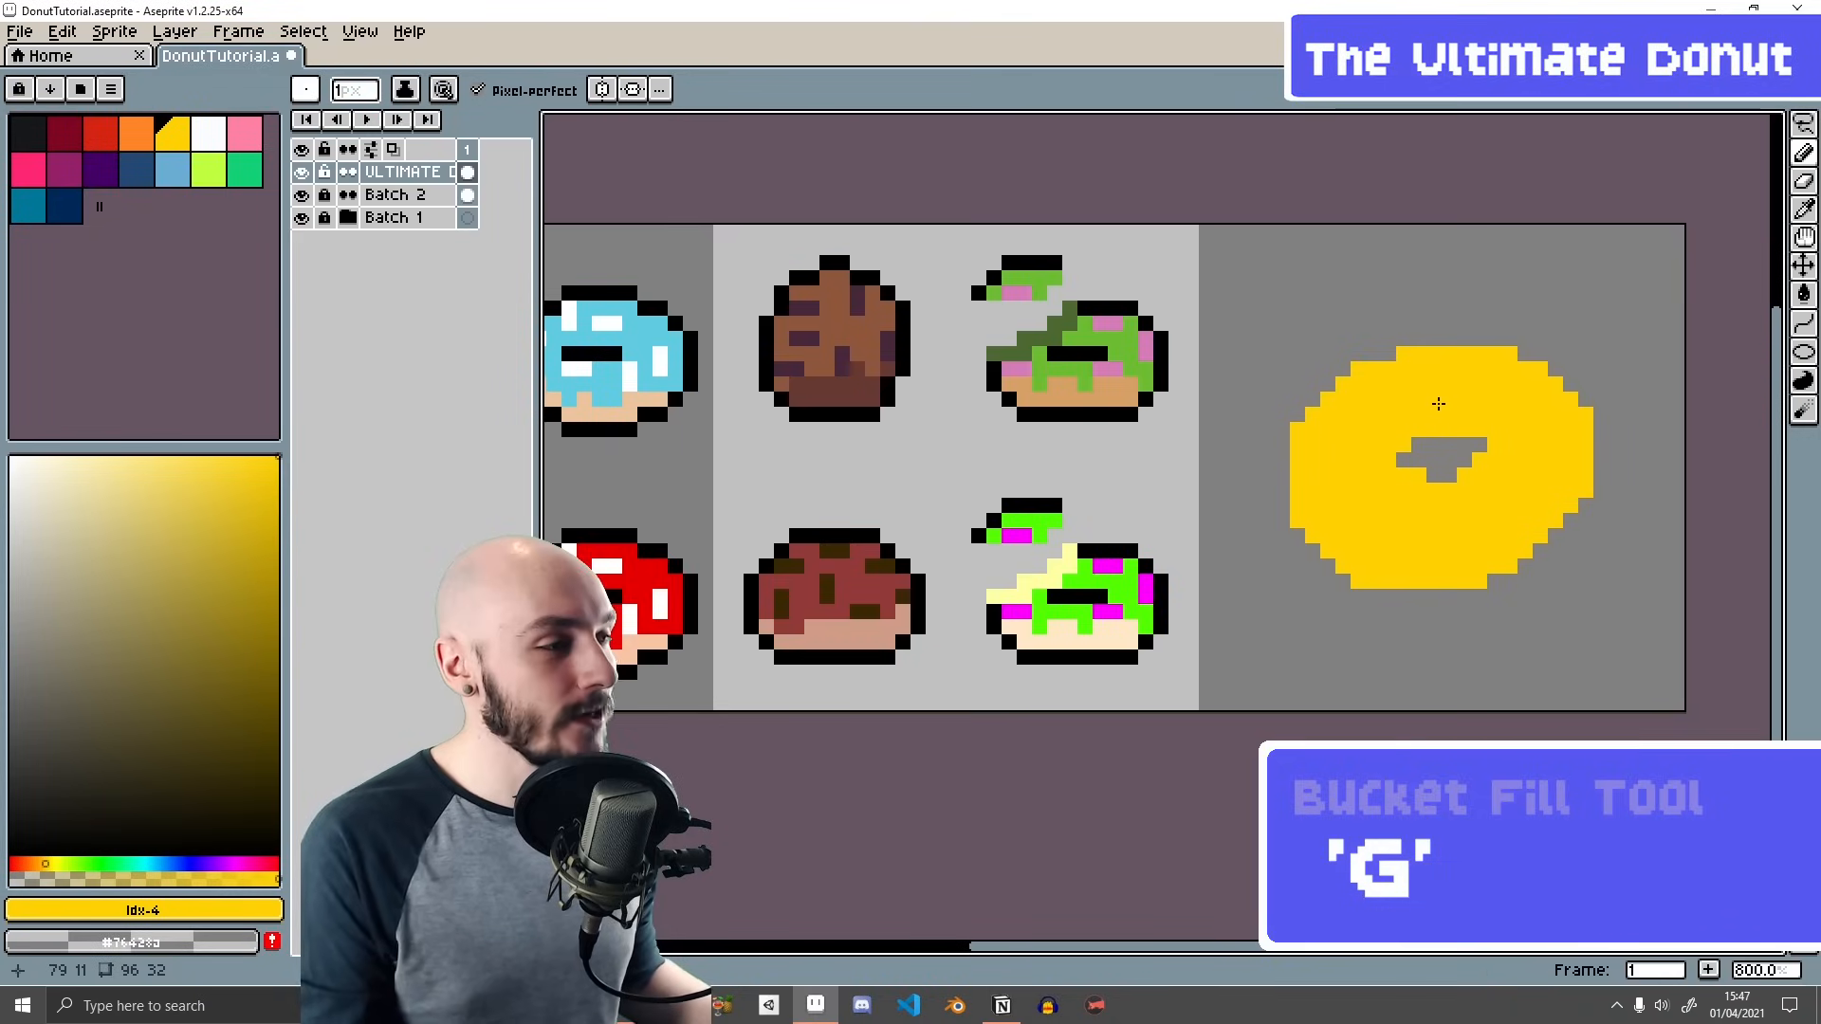
- Start the Outline effect on the yellow donut and set the outline colour to the near-black palette colour
click(75, 31)
mouse_move(236, 542)
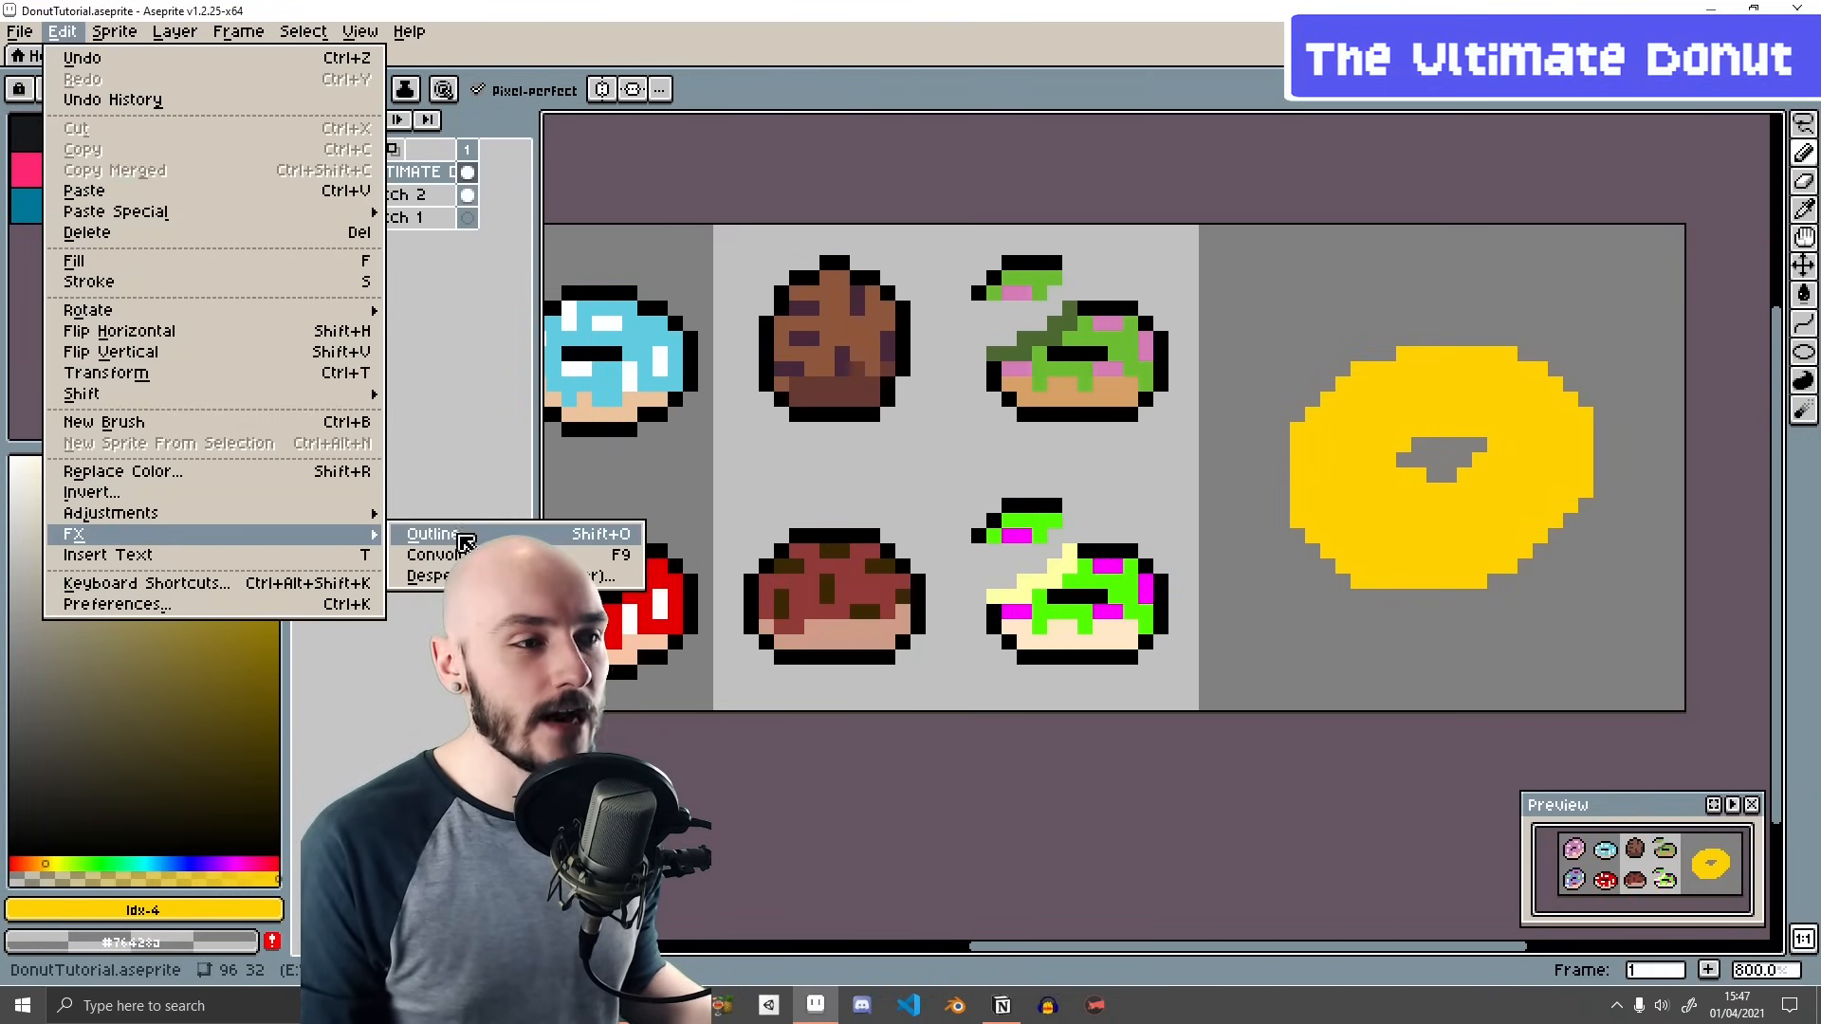
drag(1495, 476, 1433, 374)
key(shift+o)
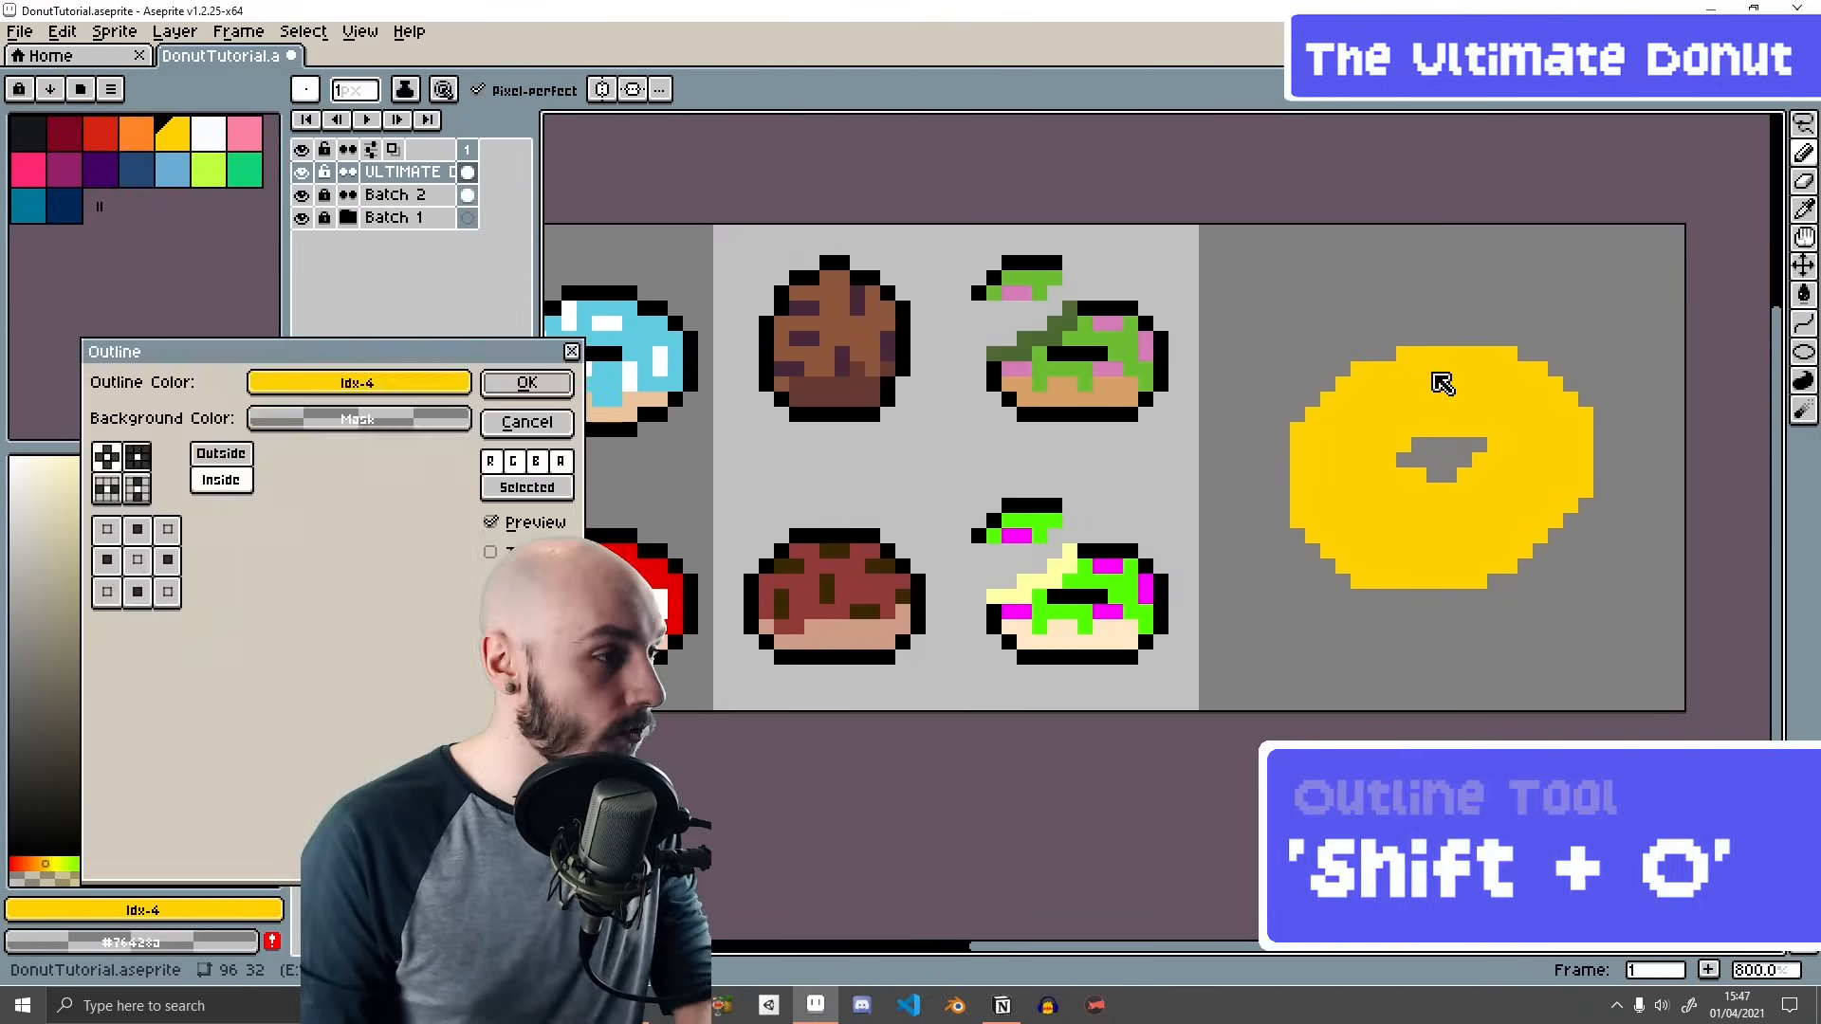
drag(361, 353, 695, 214)
click(693, 280)
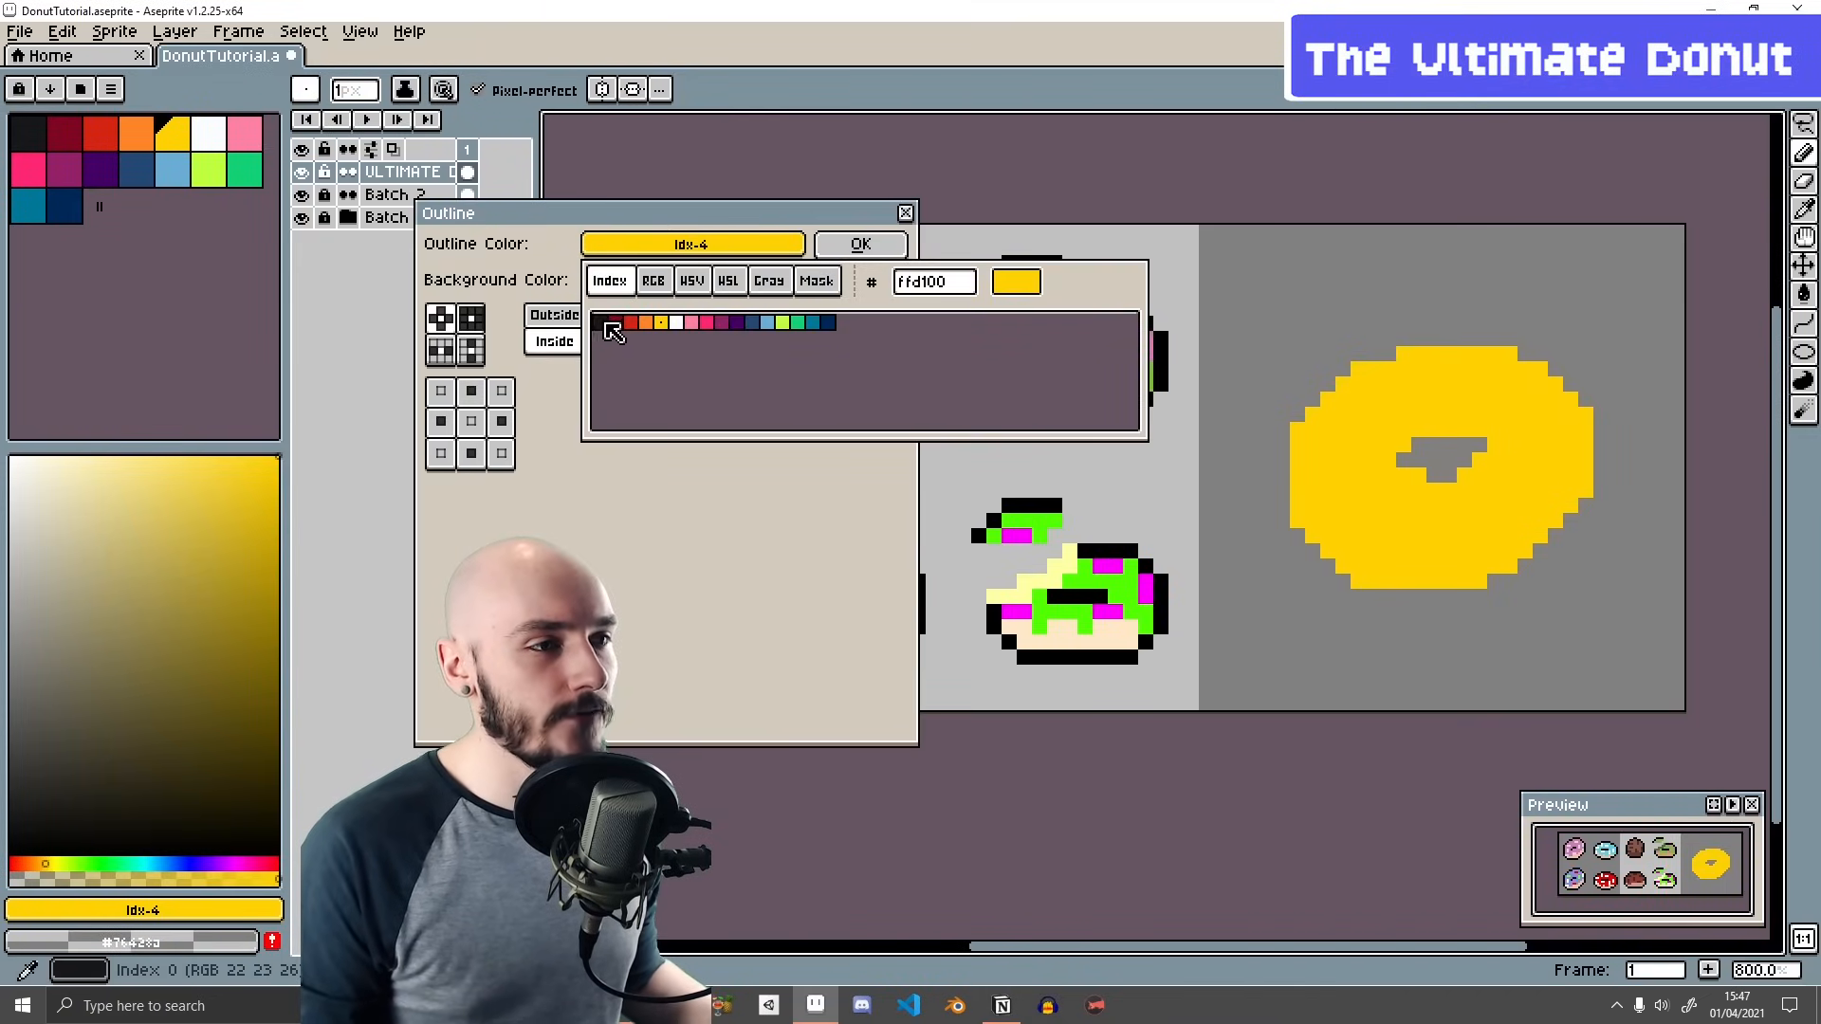
click(600, 323)
- Try the other outline pattern presets and toggle individual direction cells in the outline matrix
click(476, 320)
click(473, 351)
click(442, 351)
click(443, 320)
click(472, 350)
click(472, 422)
click(501, 394)
click(502, 422)
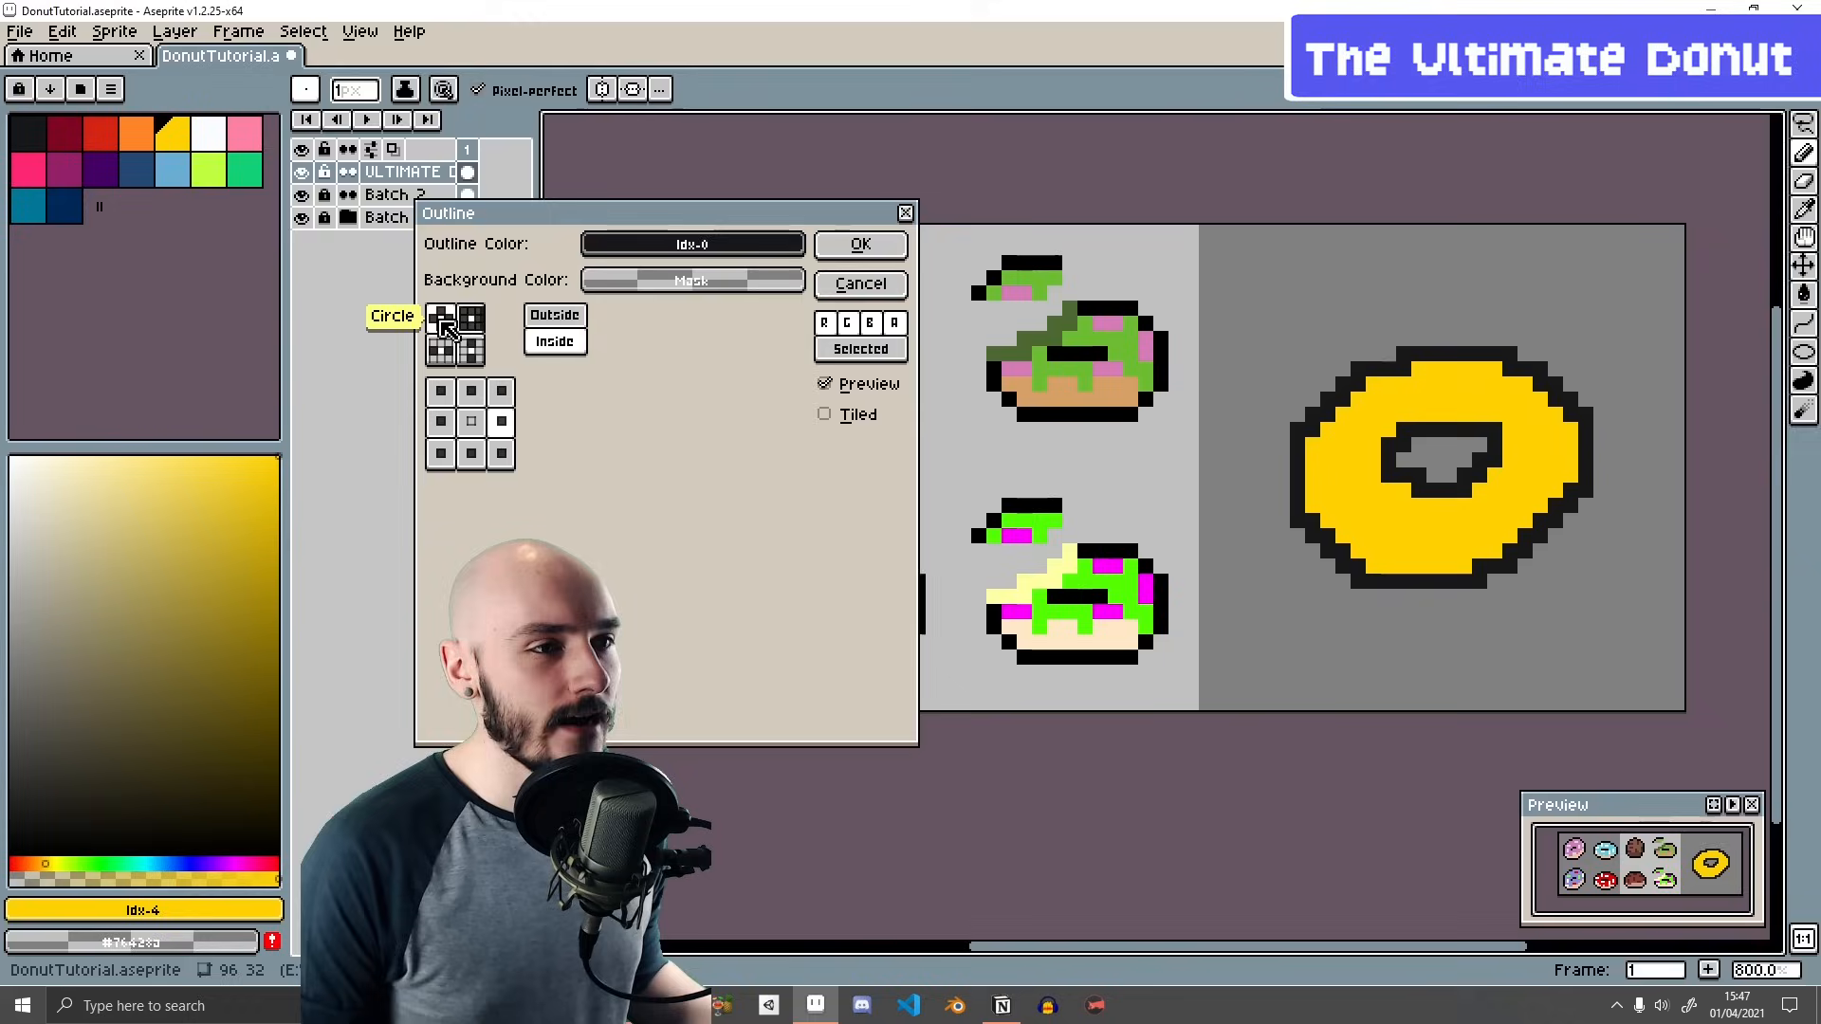
- Compare outside and inside placement, then apply the outline inside the donut with the Circle pattern
click(566, 320)
click(556, 343)
click(453, 321)
click(861, 244)
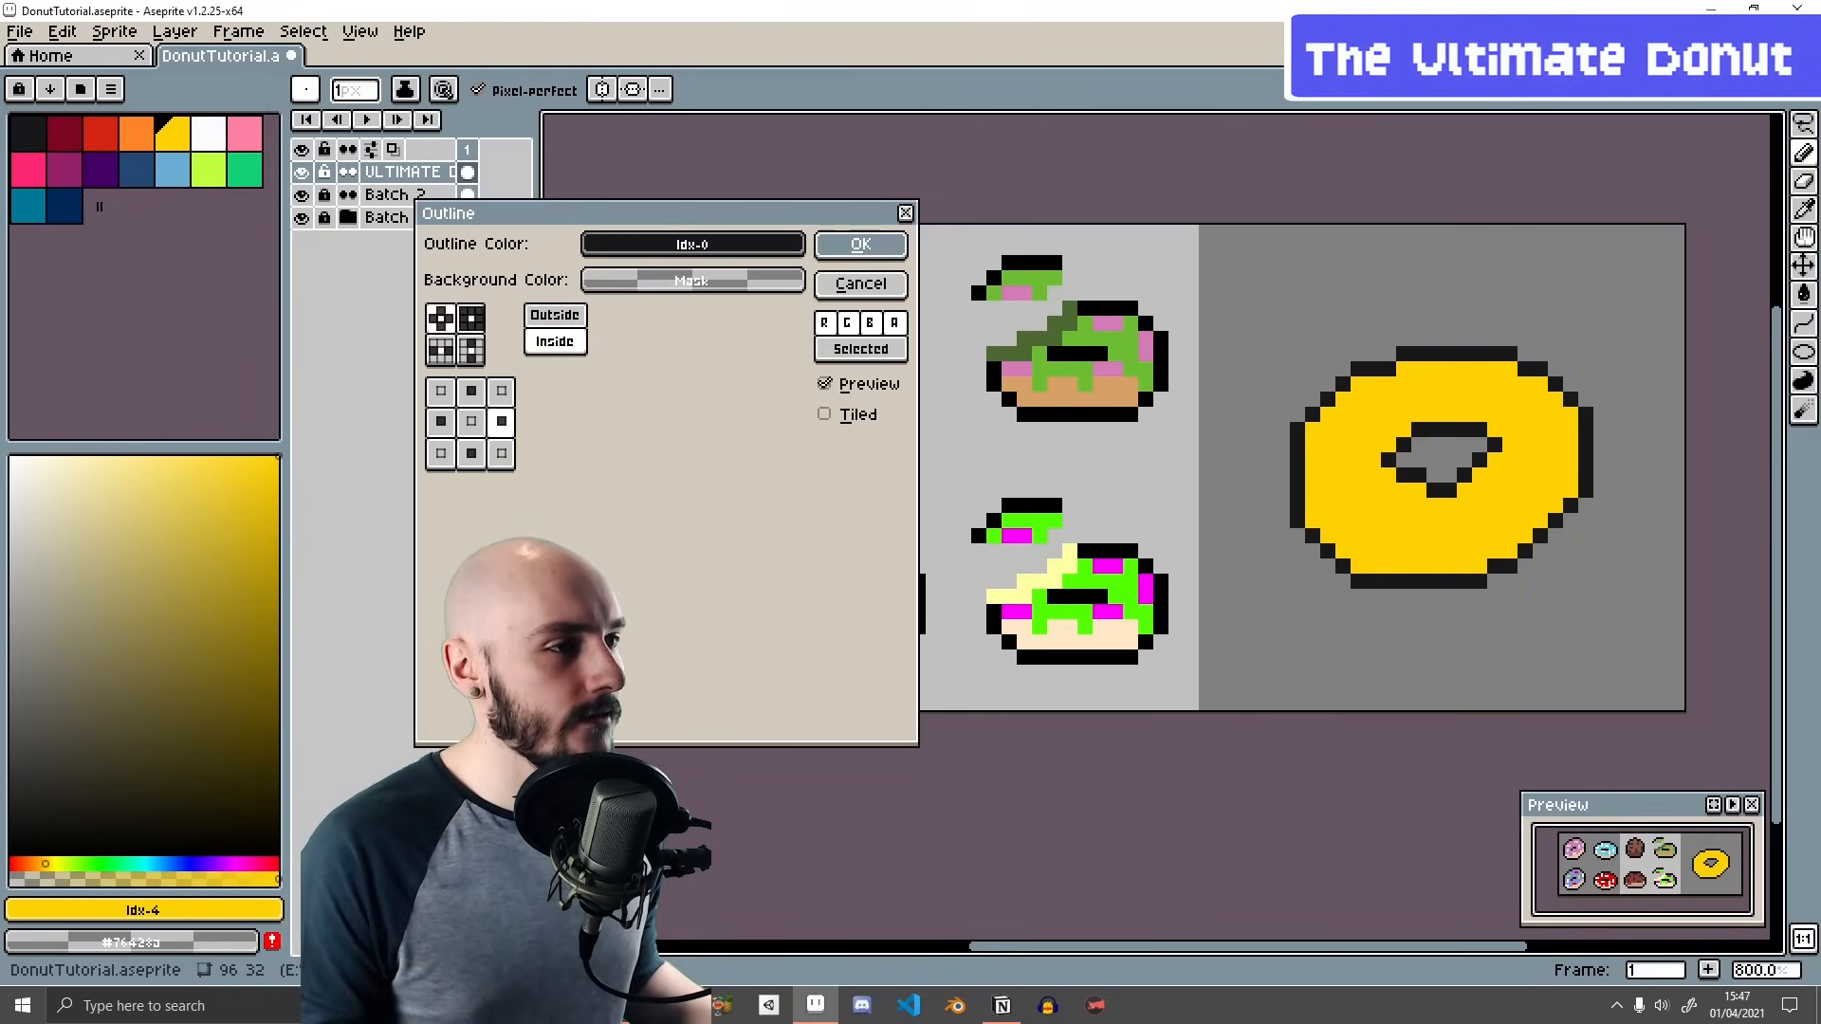
- Give the background colour #76428a an alpha of 0, add it to the palette and use that transparent swatch
alt+click(1297, 429)
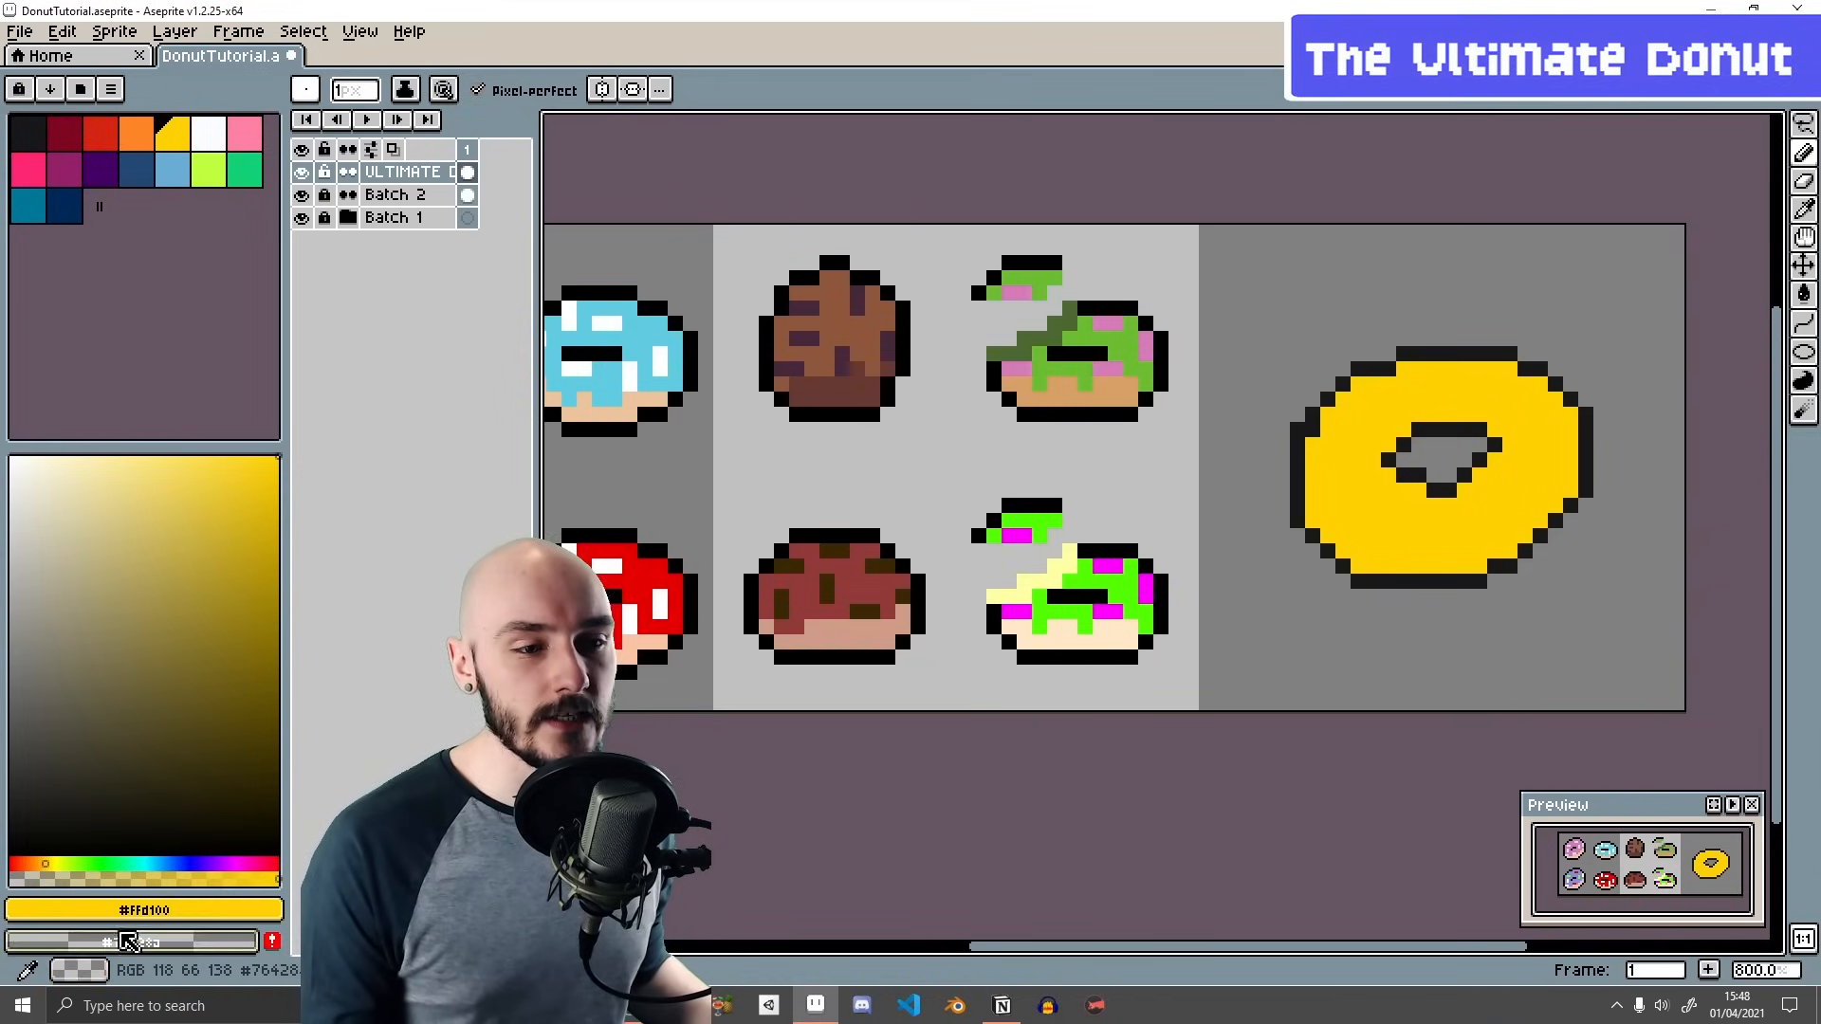
click(130, 944)
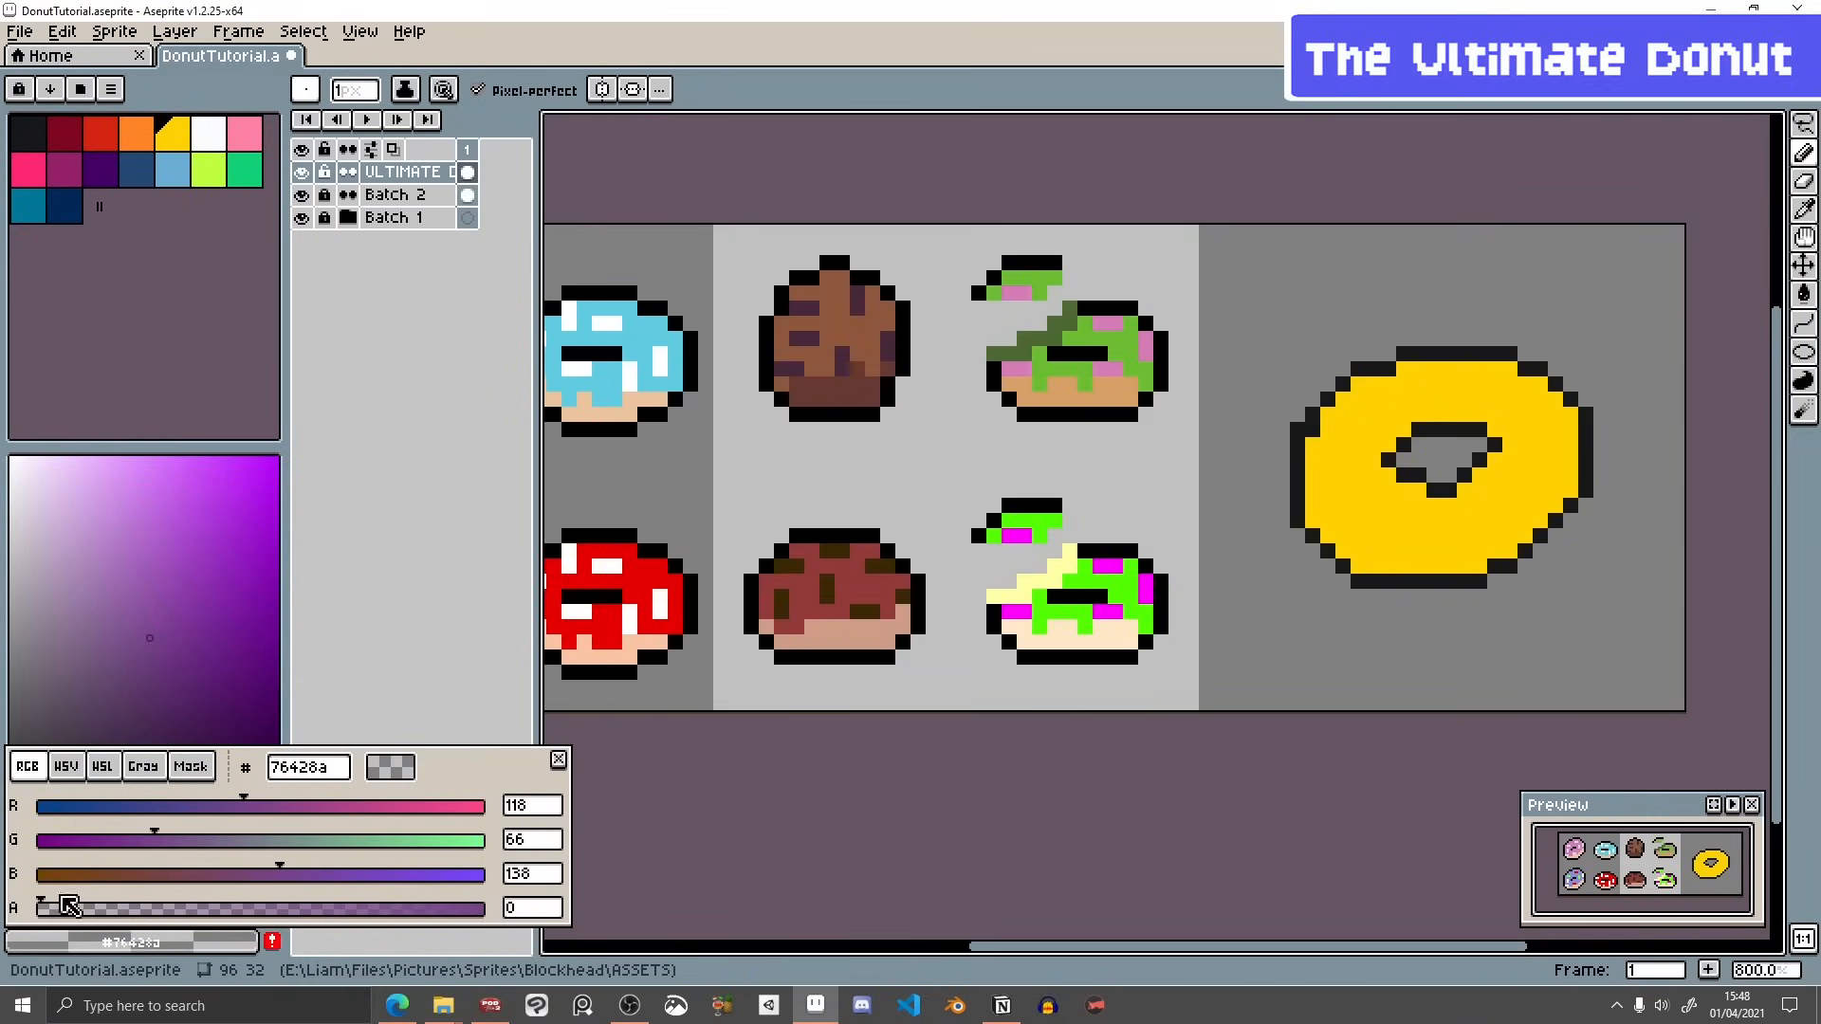
drag(73, 909, 25, 902)
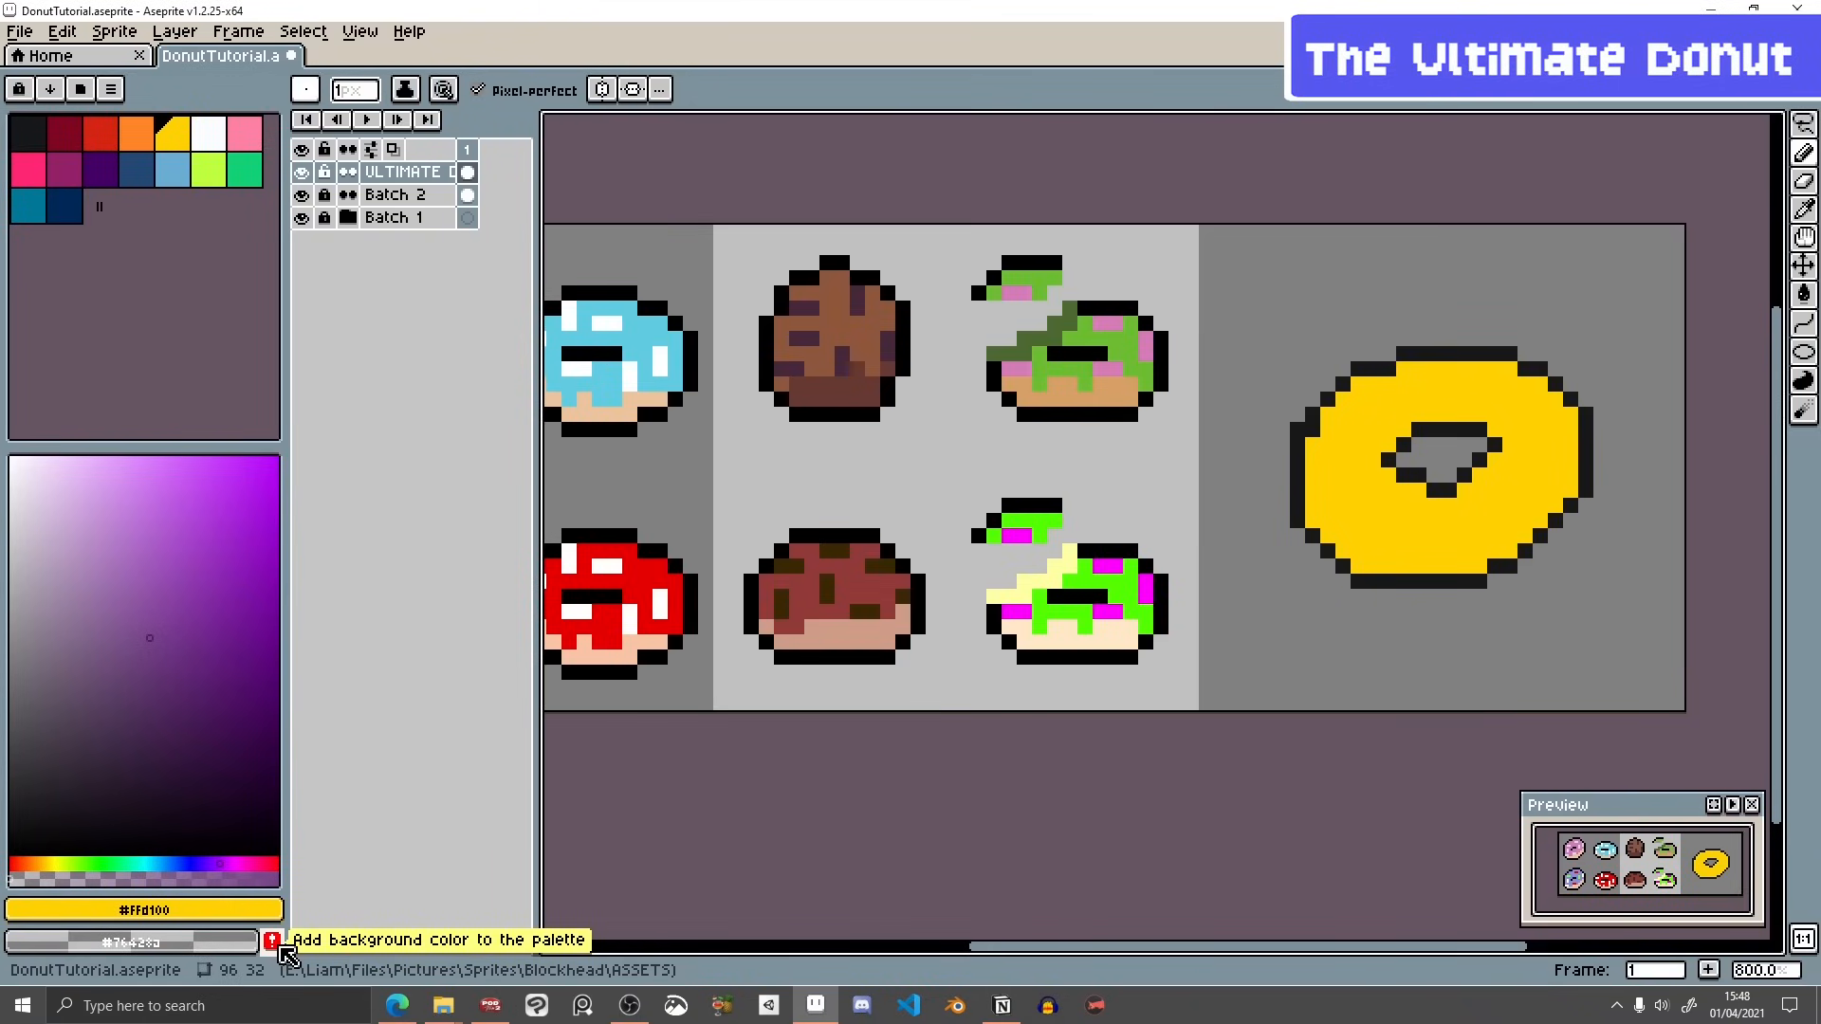
click(275, 943)
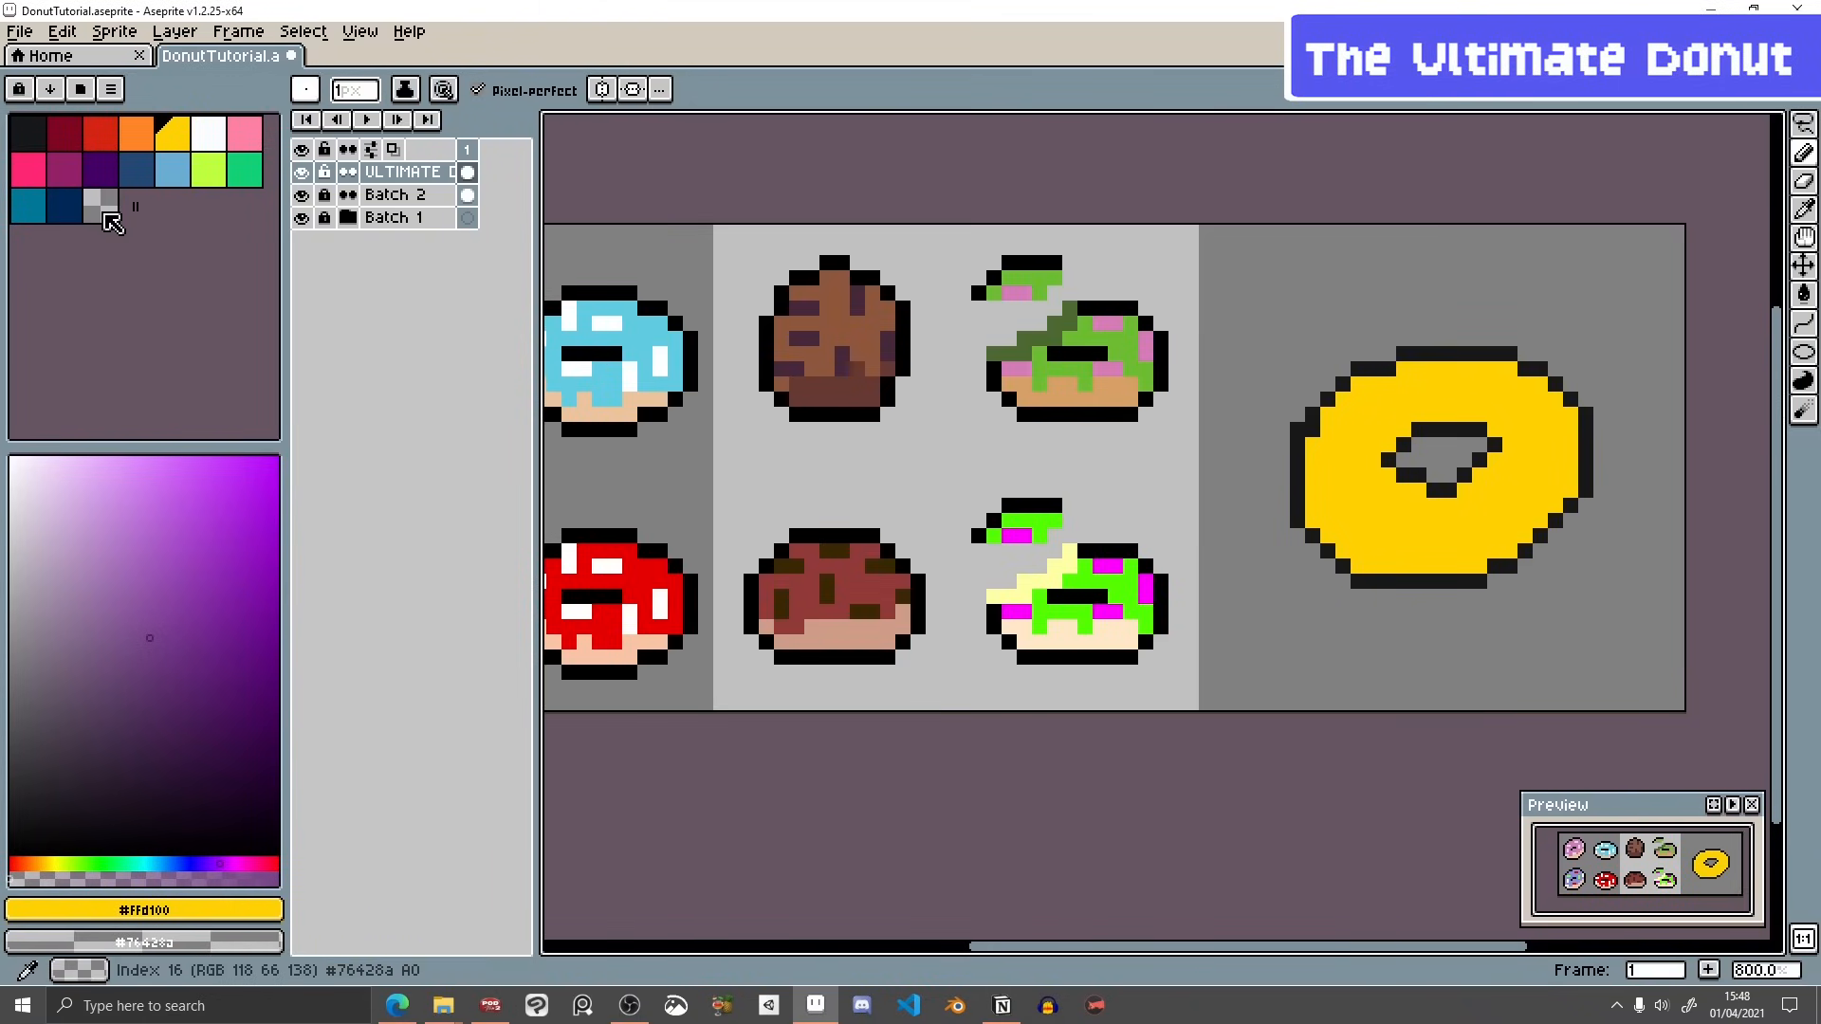
click(107, 216)
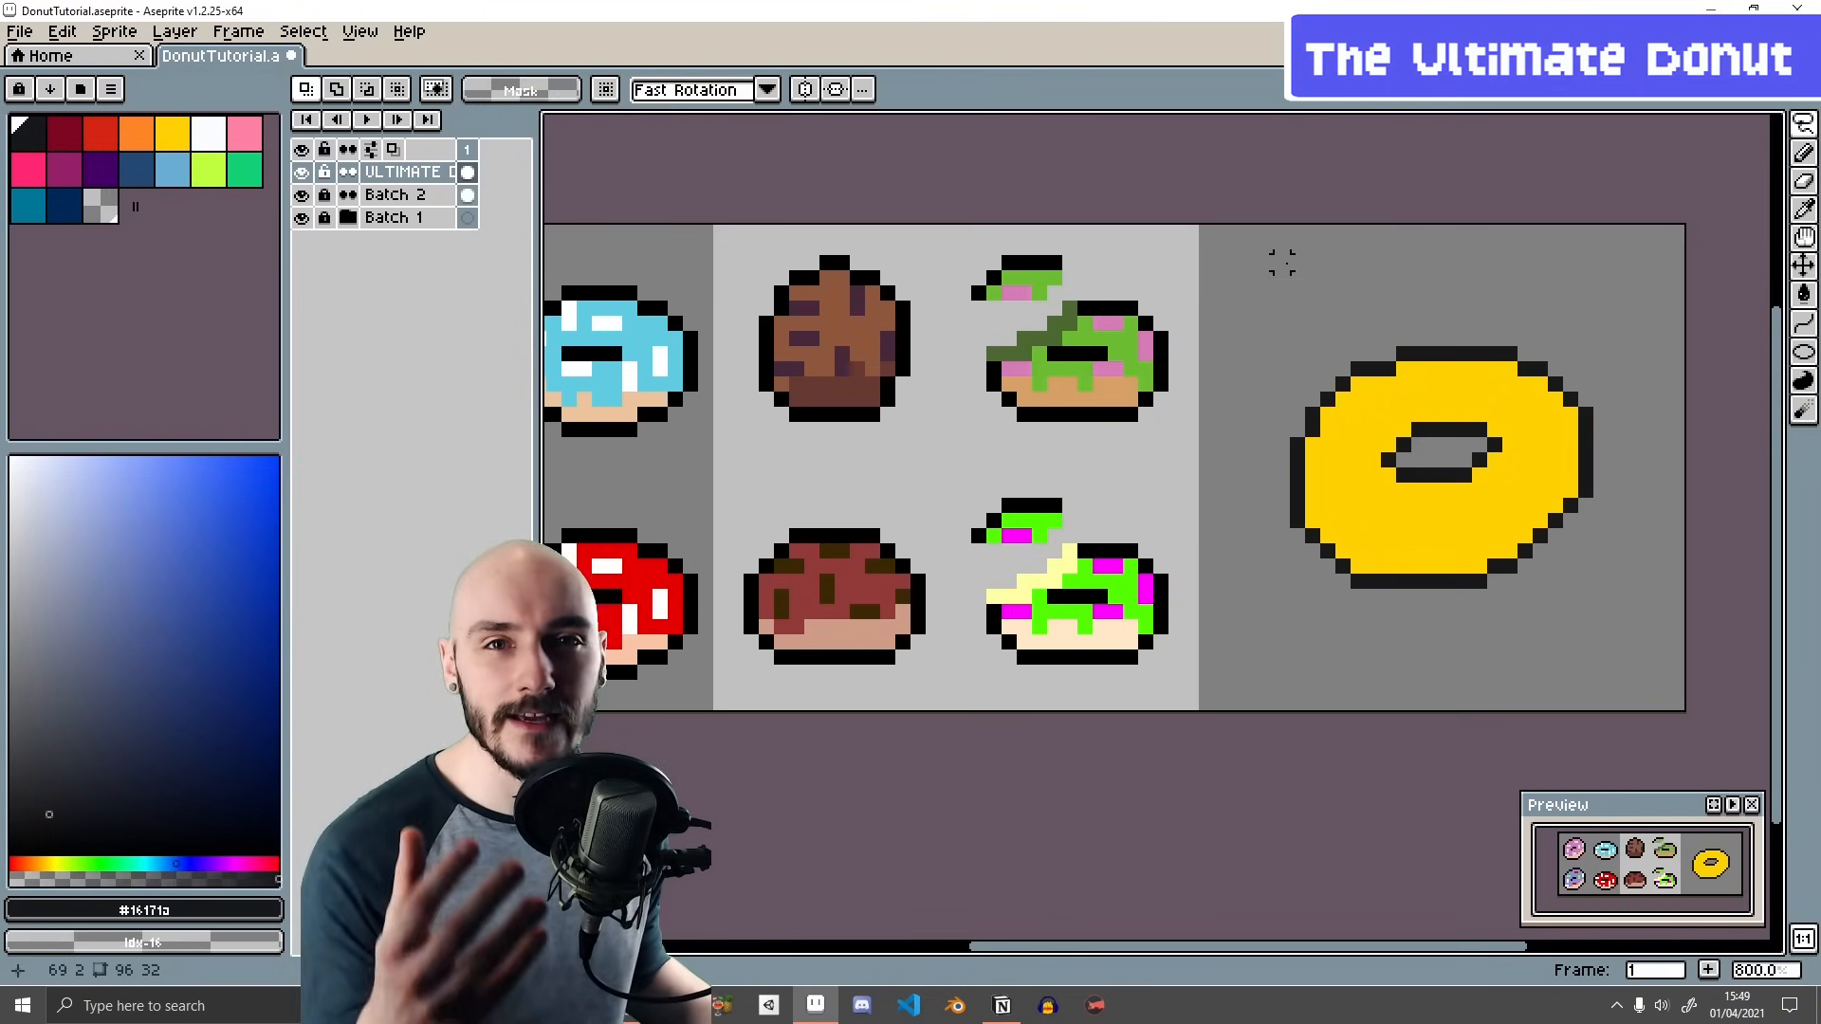
- Flip the large donut horizontally across the canvas and move it back to the extended area
click(62, 31)
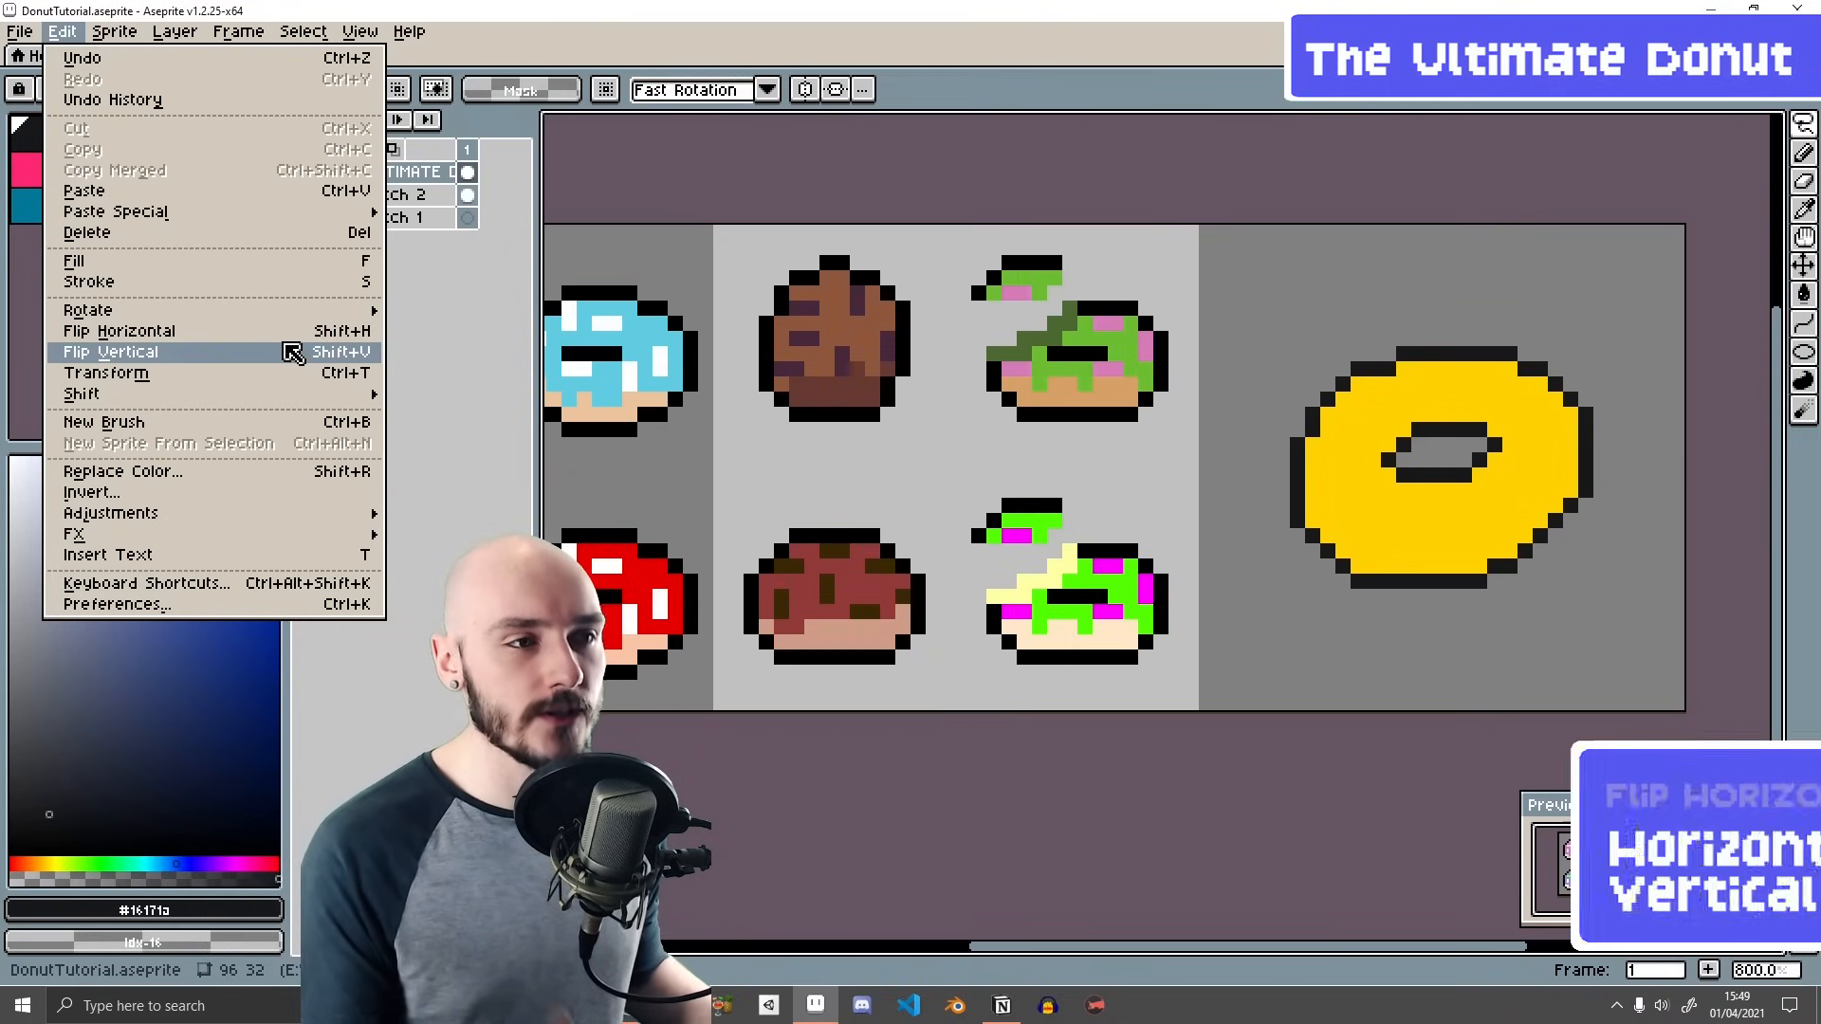
click(1358, 237)
key(shift+h)
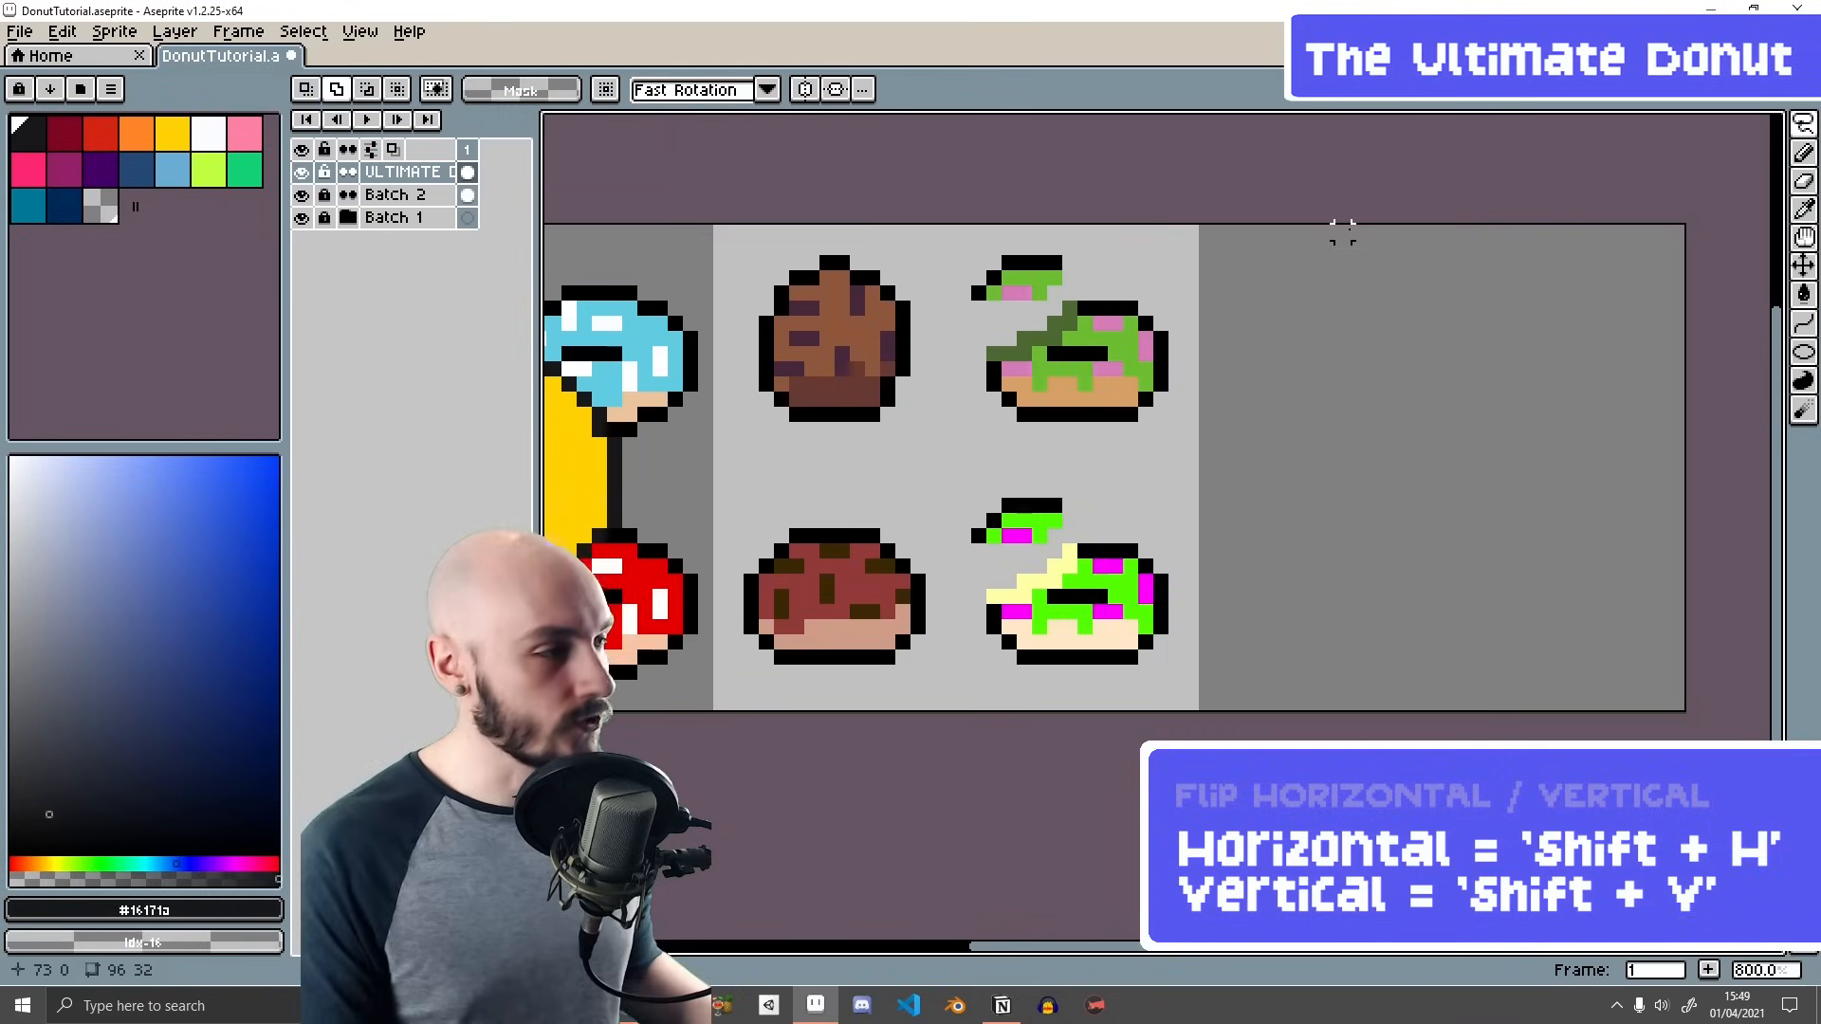
scroll(962, 393, down, 3)
key(v)
drag(761, 429, 1299, 426)
- Try flipping the large donut vertically several times and then horizontally
key(shift+v)
key(shift+v)
key(shift+v)
key(shift+h)
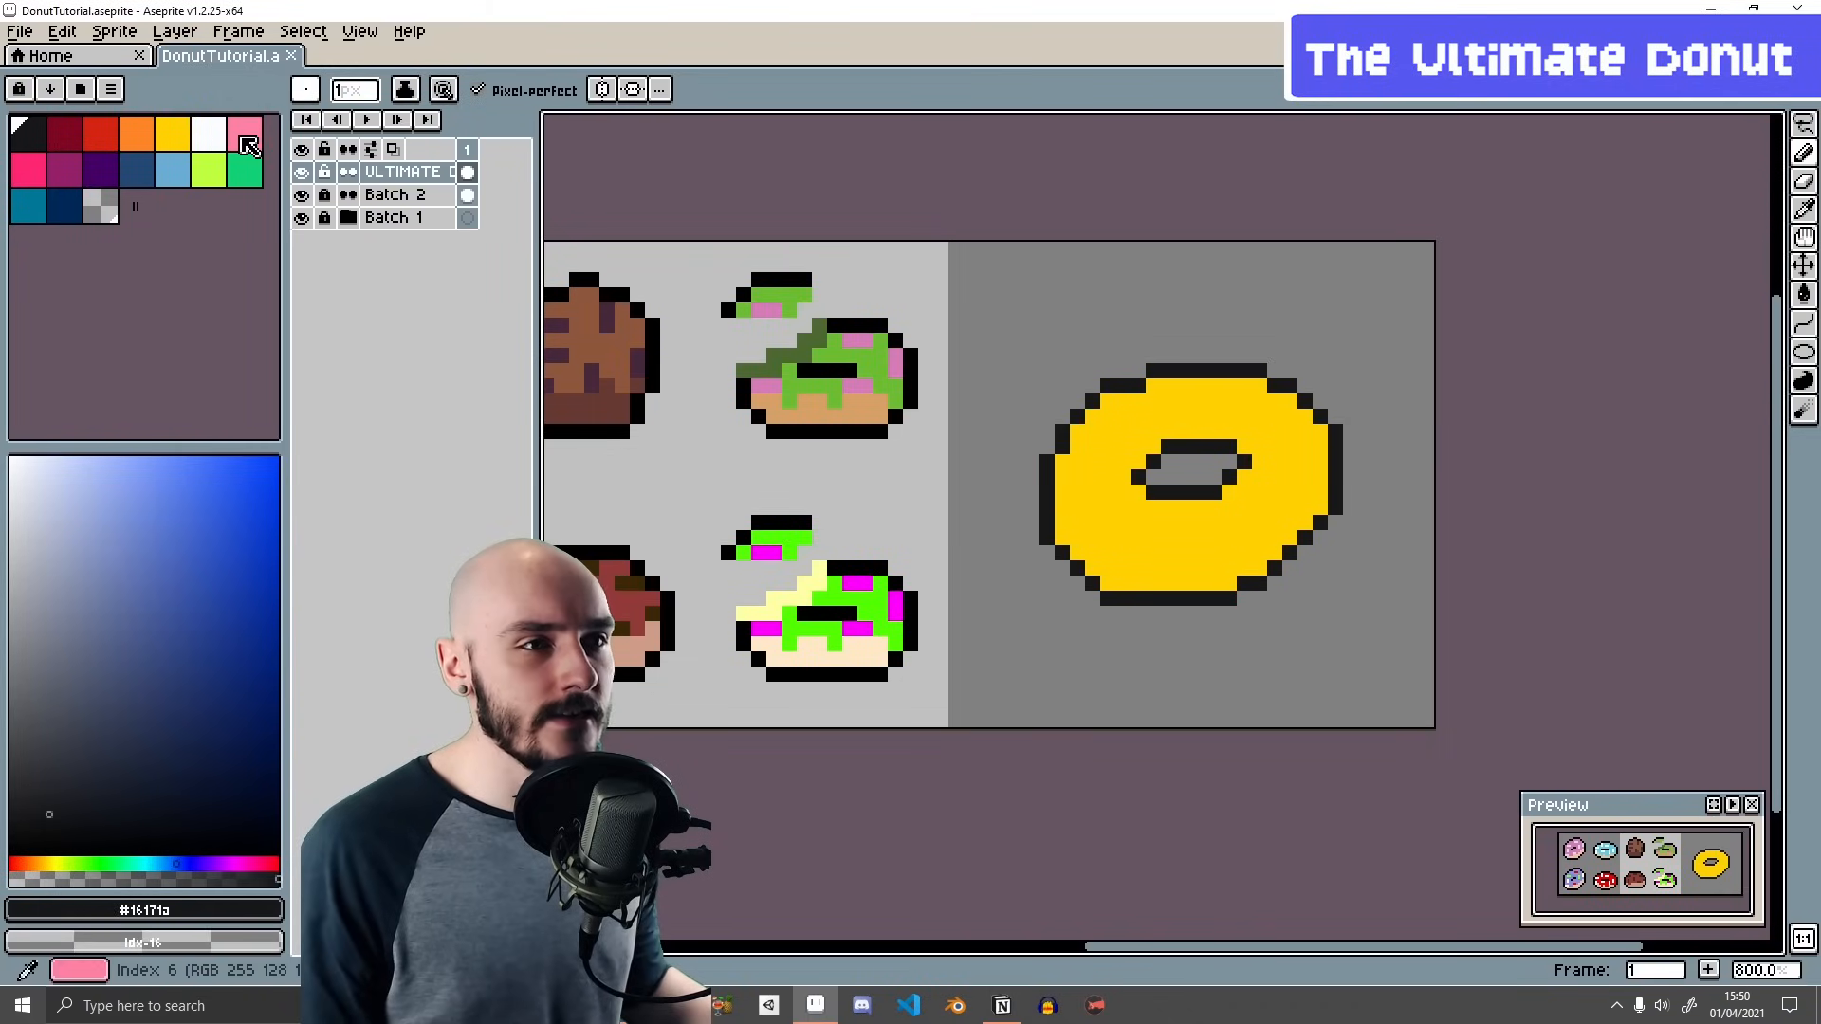
- Lasso the icing area of the large donut, fill it with the palette's light pink and clear the selection
click(244, 140)
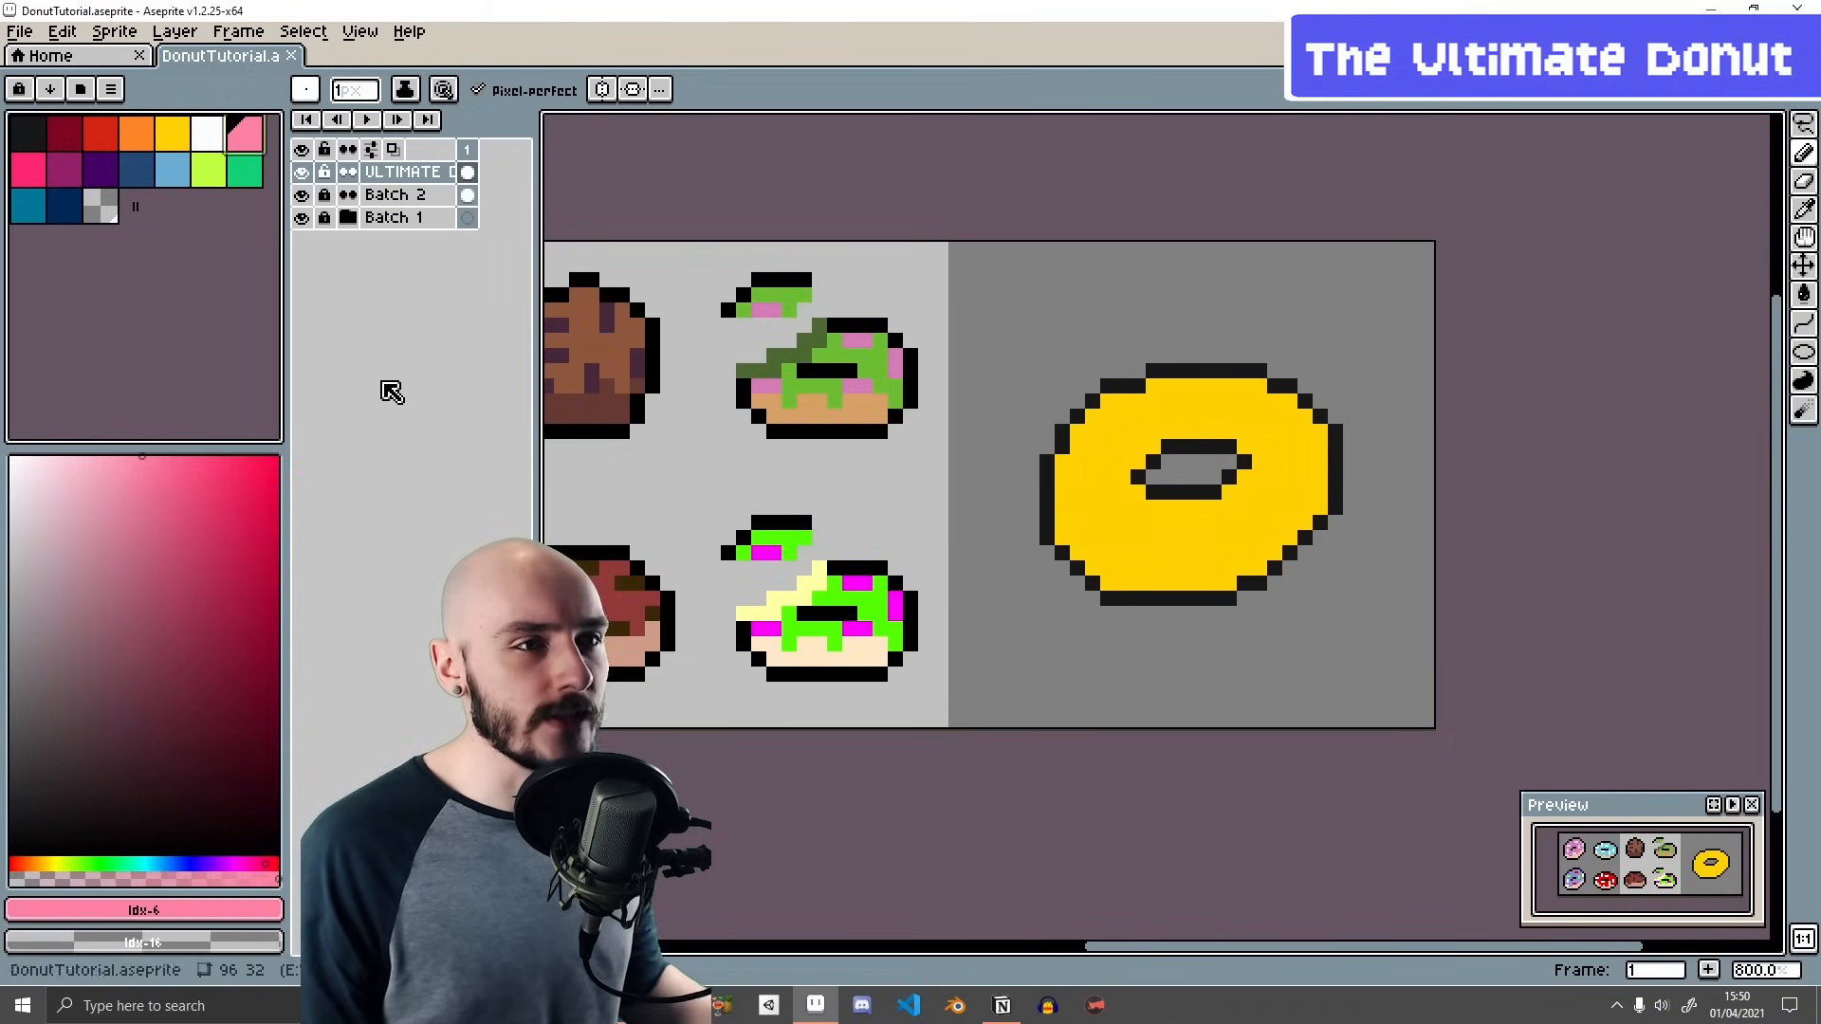
key(q)
mouse_move(1092, 355)
mouse_down()
mouse_move(993, 489)
mouse_move(1119, 559)
mouse_move(1299, 507)
mouse_move(1244, 293)
mouse_move(1097, 343)
mouse_up()
key(g)
click(1287, 446)
key(q)
click(1456, 492)
- Refine the icing's lower-right edge with 1 px pencil strokes in the dough's yellow
key(b)
alt+click(1247, 559)
drag(1229, 553, 1322, 476)
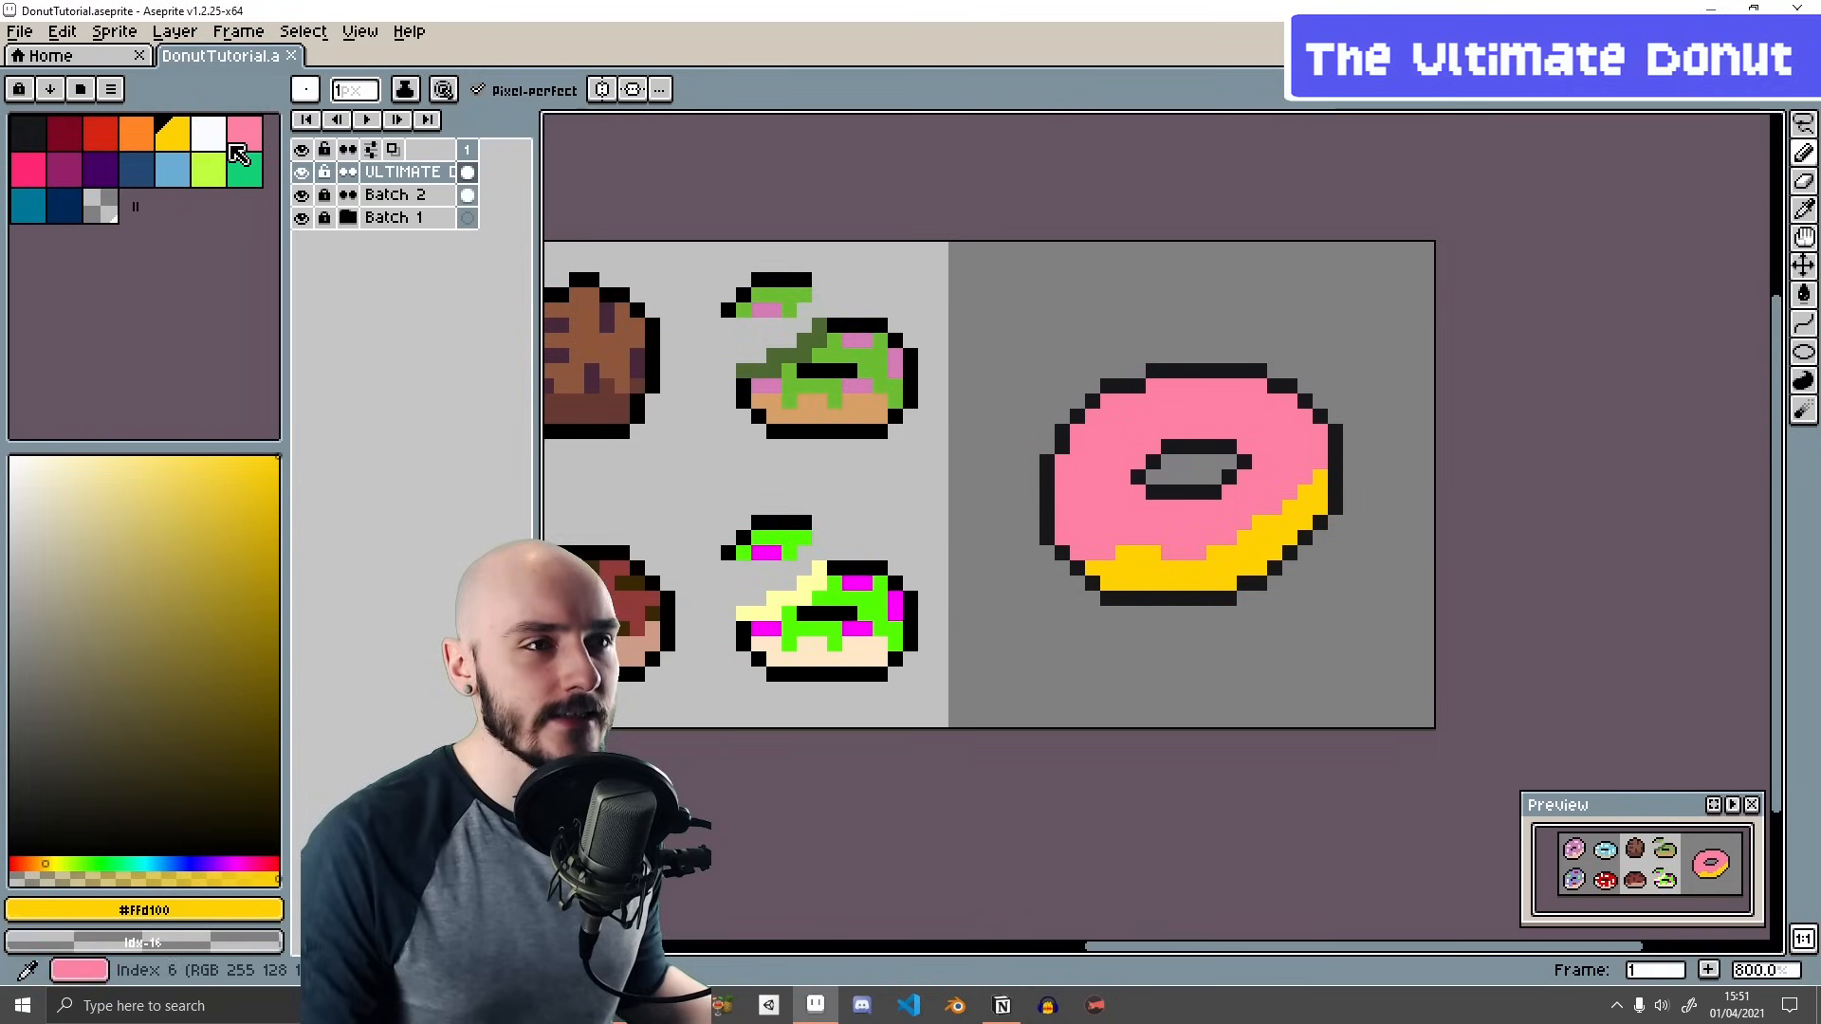
- Draw small white sprinkles across the pink icing all around the donut hole
click(208, 133)
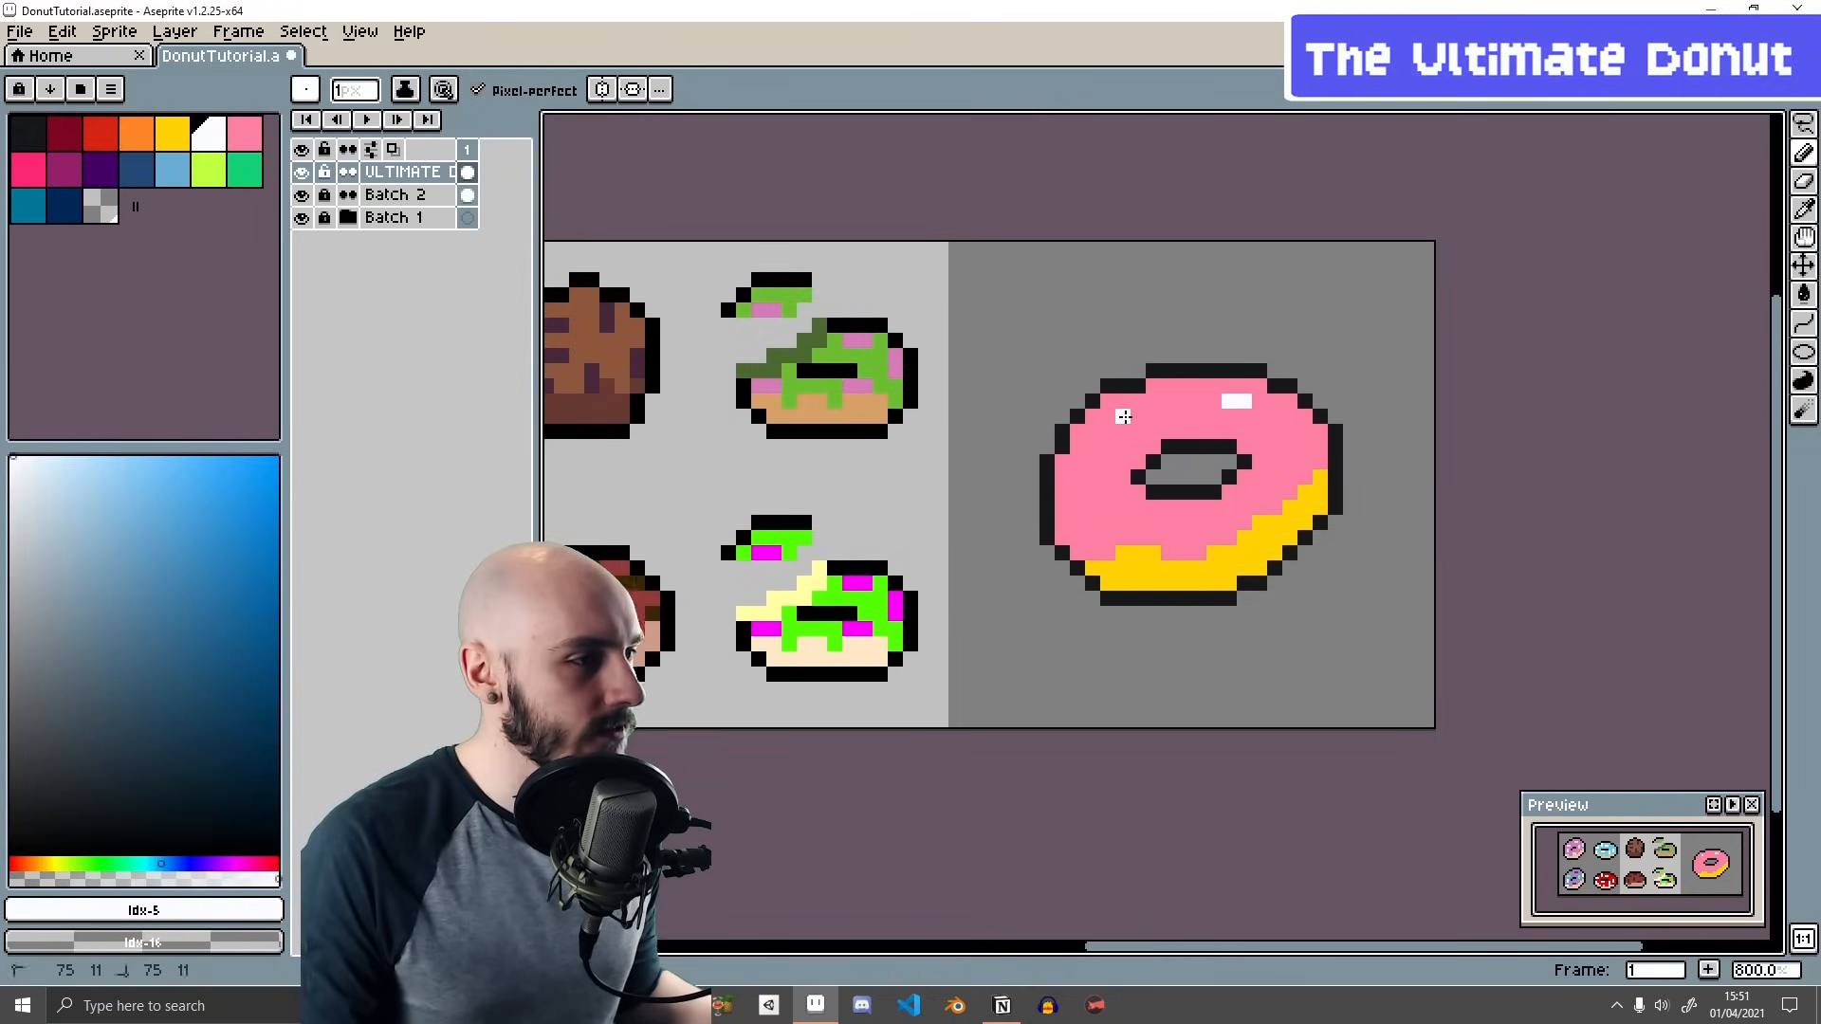
drag(1123, 417, 1123, 402)
drag(1228, 506, 1208, 505)
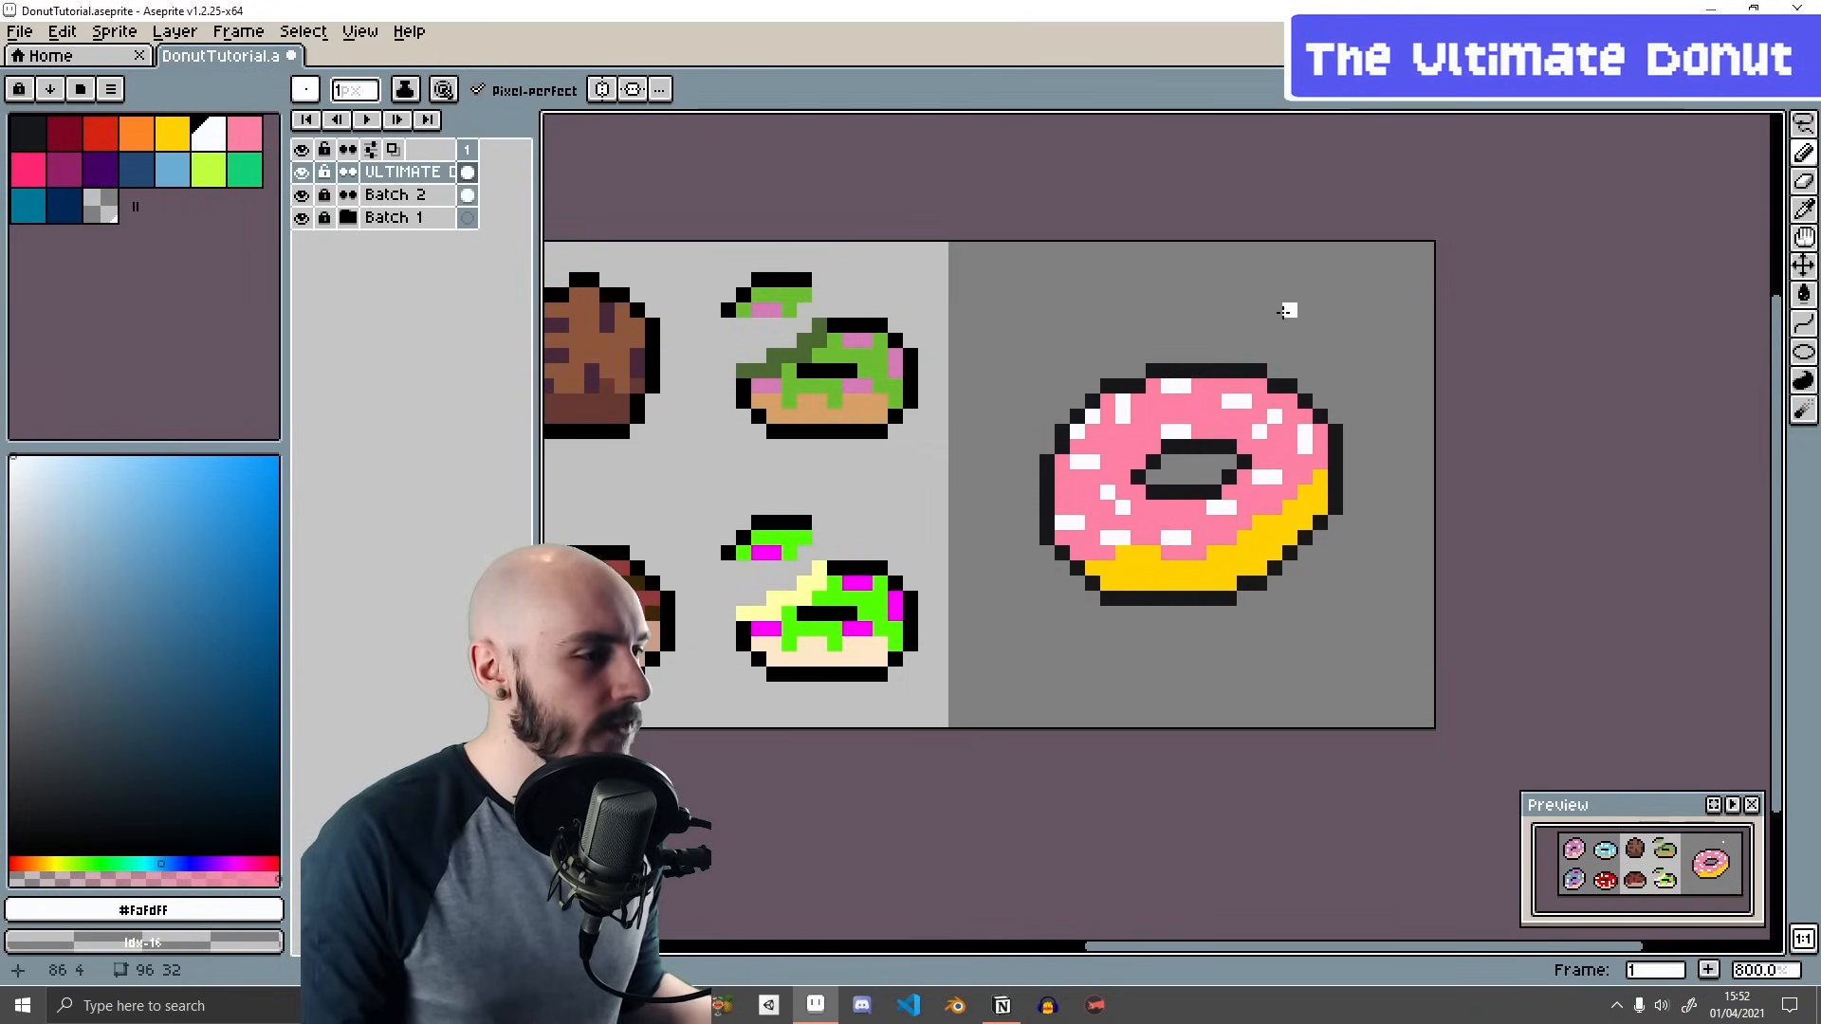
key(b)
mouse_move(1231, 295)
mouse_down()
mouse_move(1061, 299)
mouse_move(1109, 280)
mouse_move(1031, 324)
mouse_up()
key(ctrl+z)
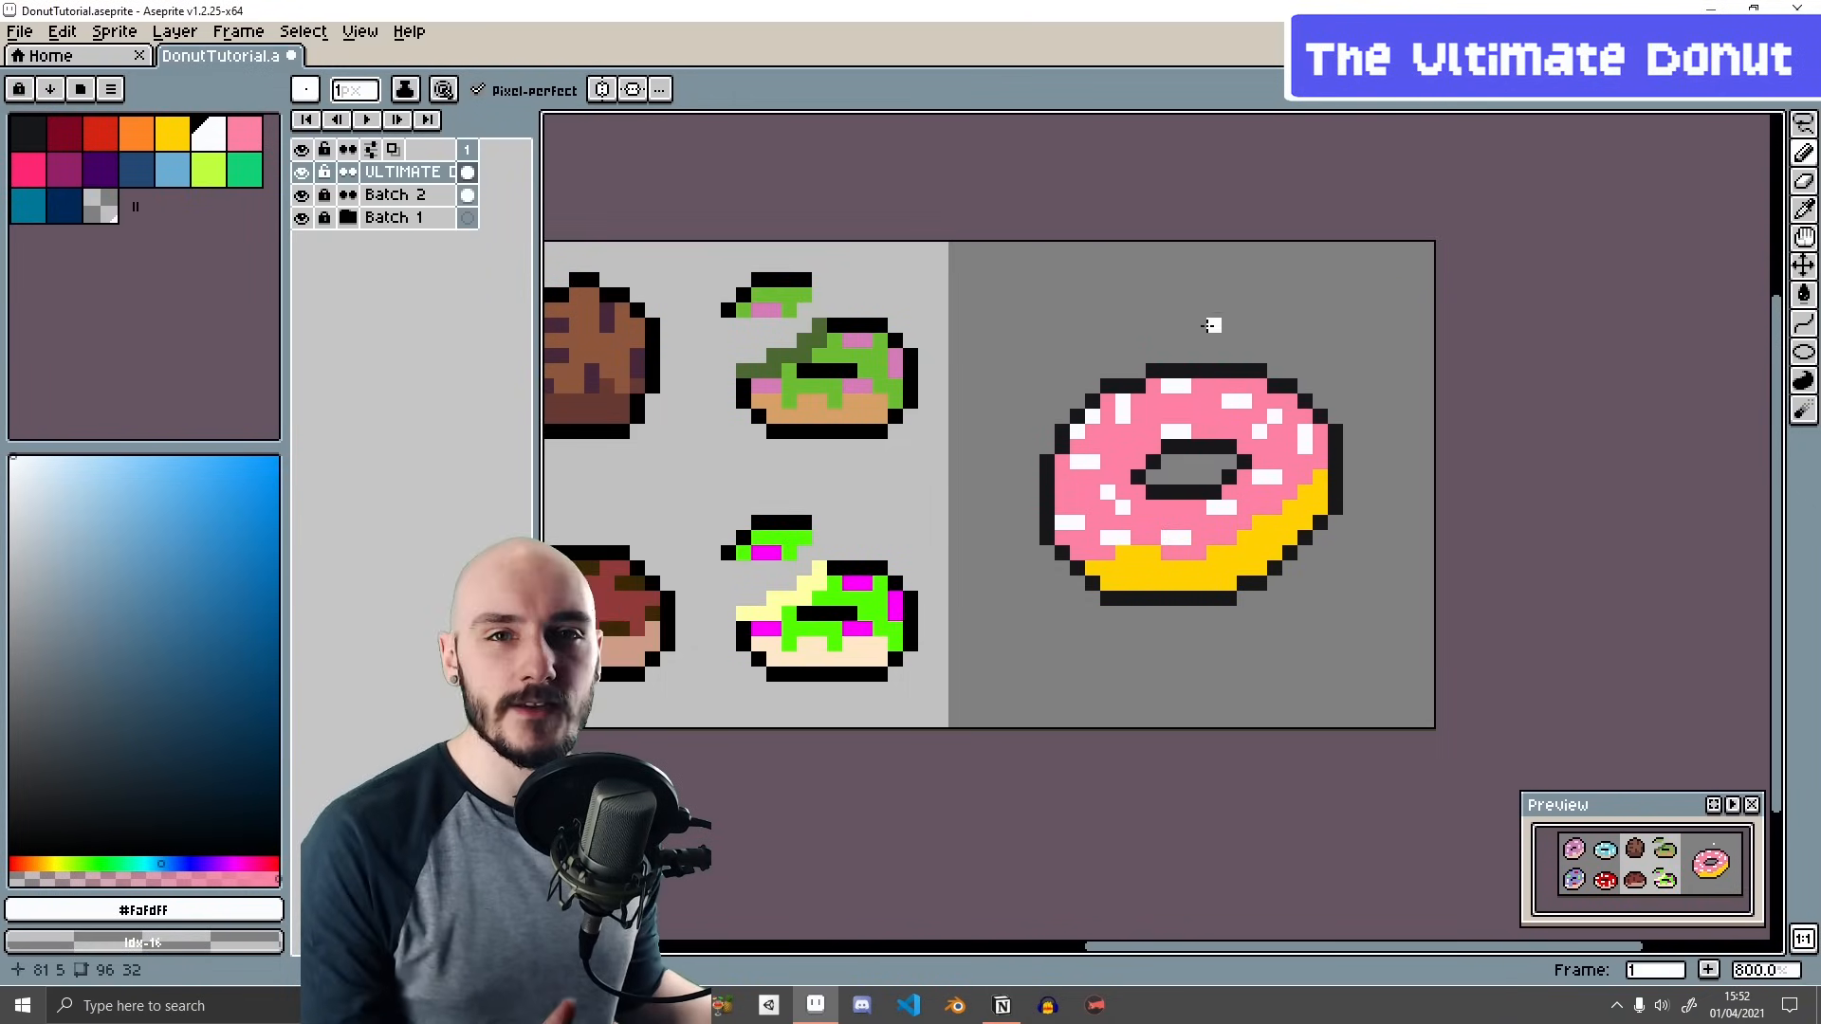
key(shift+s)
mouse_move(1043, 353)
mouse_down()
mouse_move(984, 402)
mouse_move(1451, 471)
mouse_move(1138, 699)
mouse_move(1217, 528)
mouse_up()
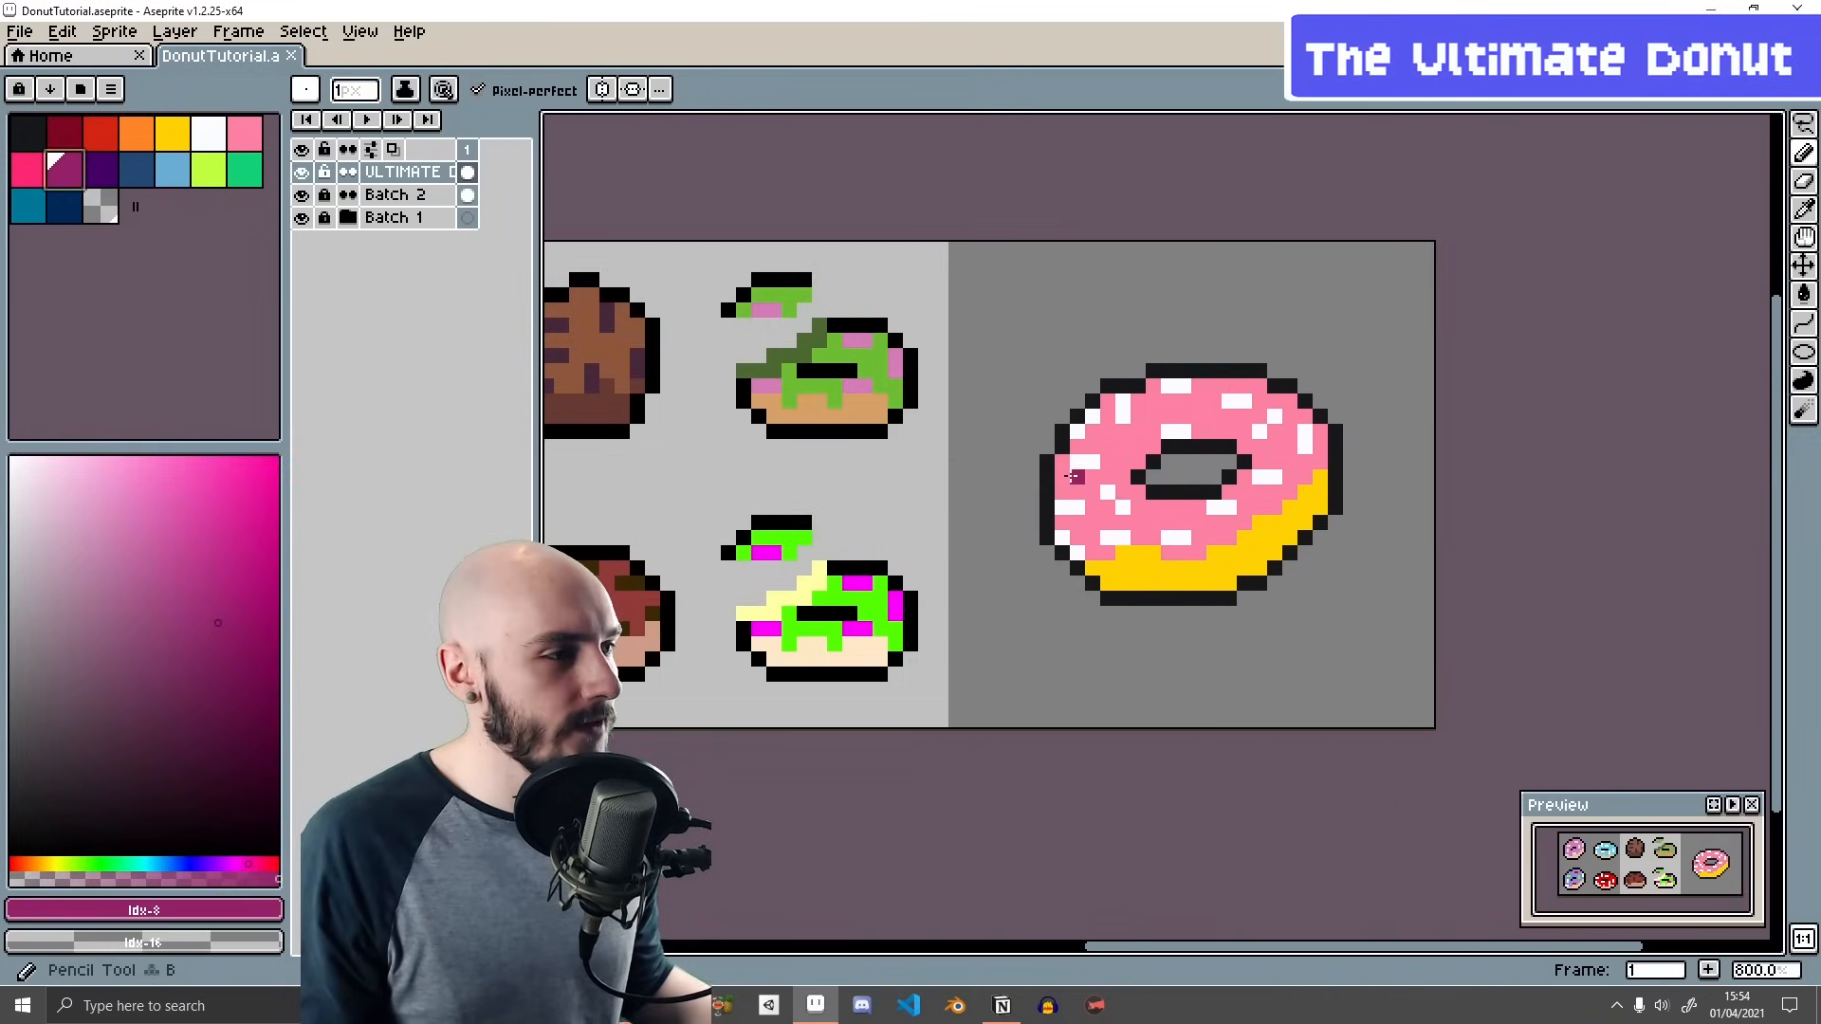
- Fill the donut hole with dark magenta and recolour the black outline around the hole to match
mouse_move(1150, 479)
mouse_down()
mouse_move(1207, 474)
mouse_move(1169, 461)
mouse_up()
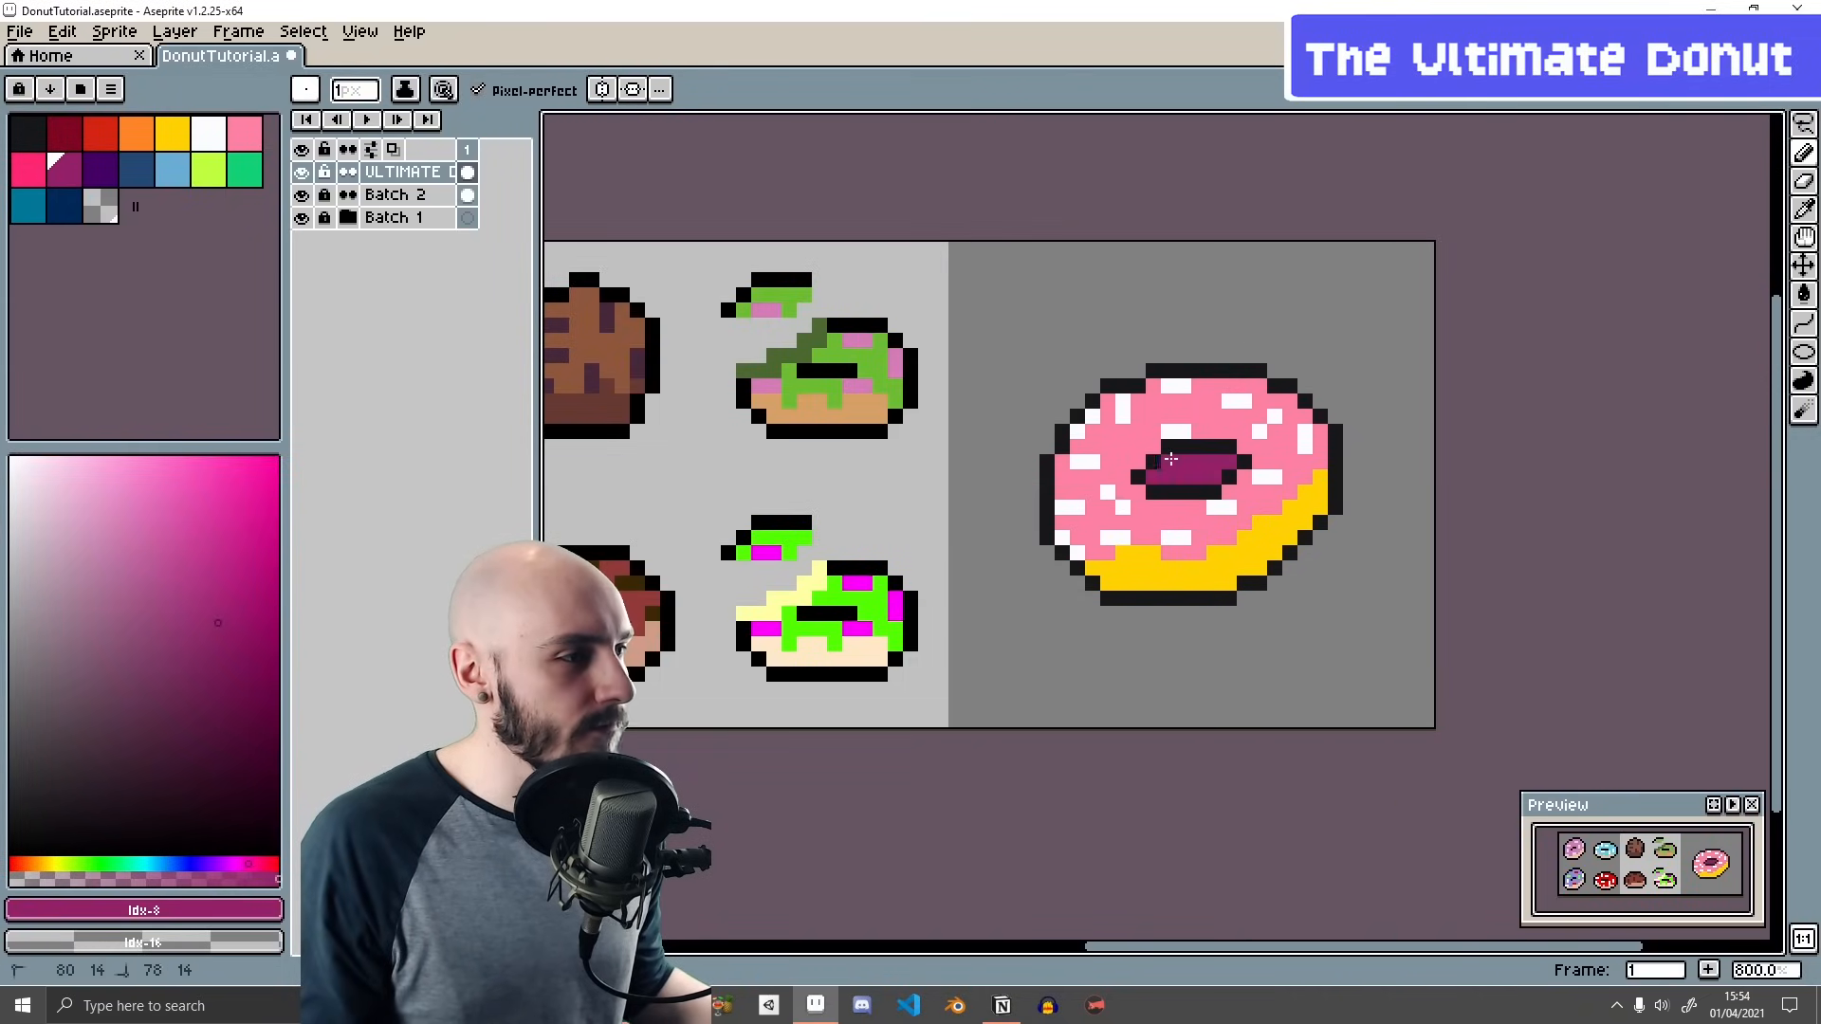
key(g)
click(1188, 443)
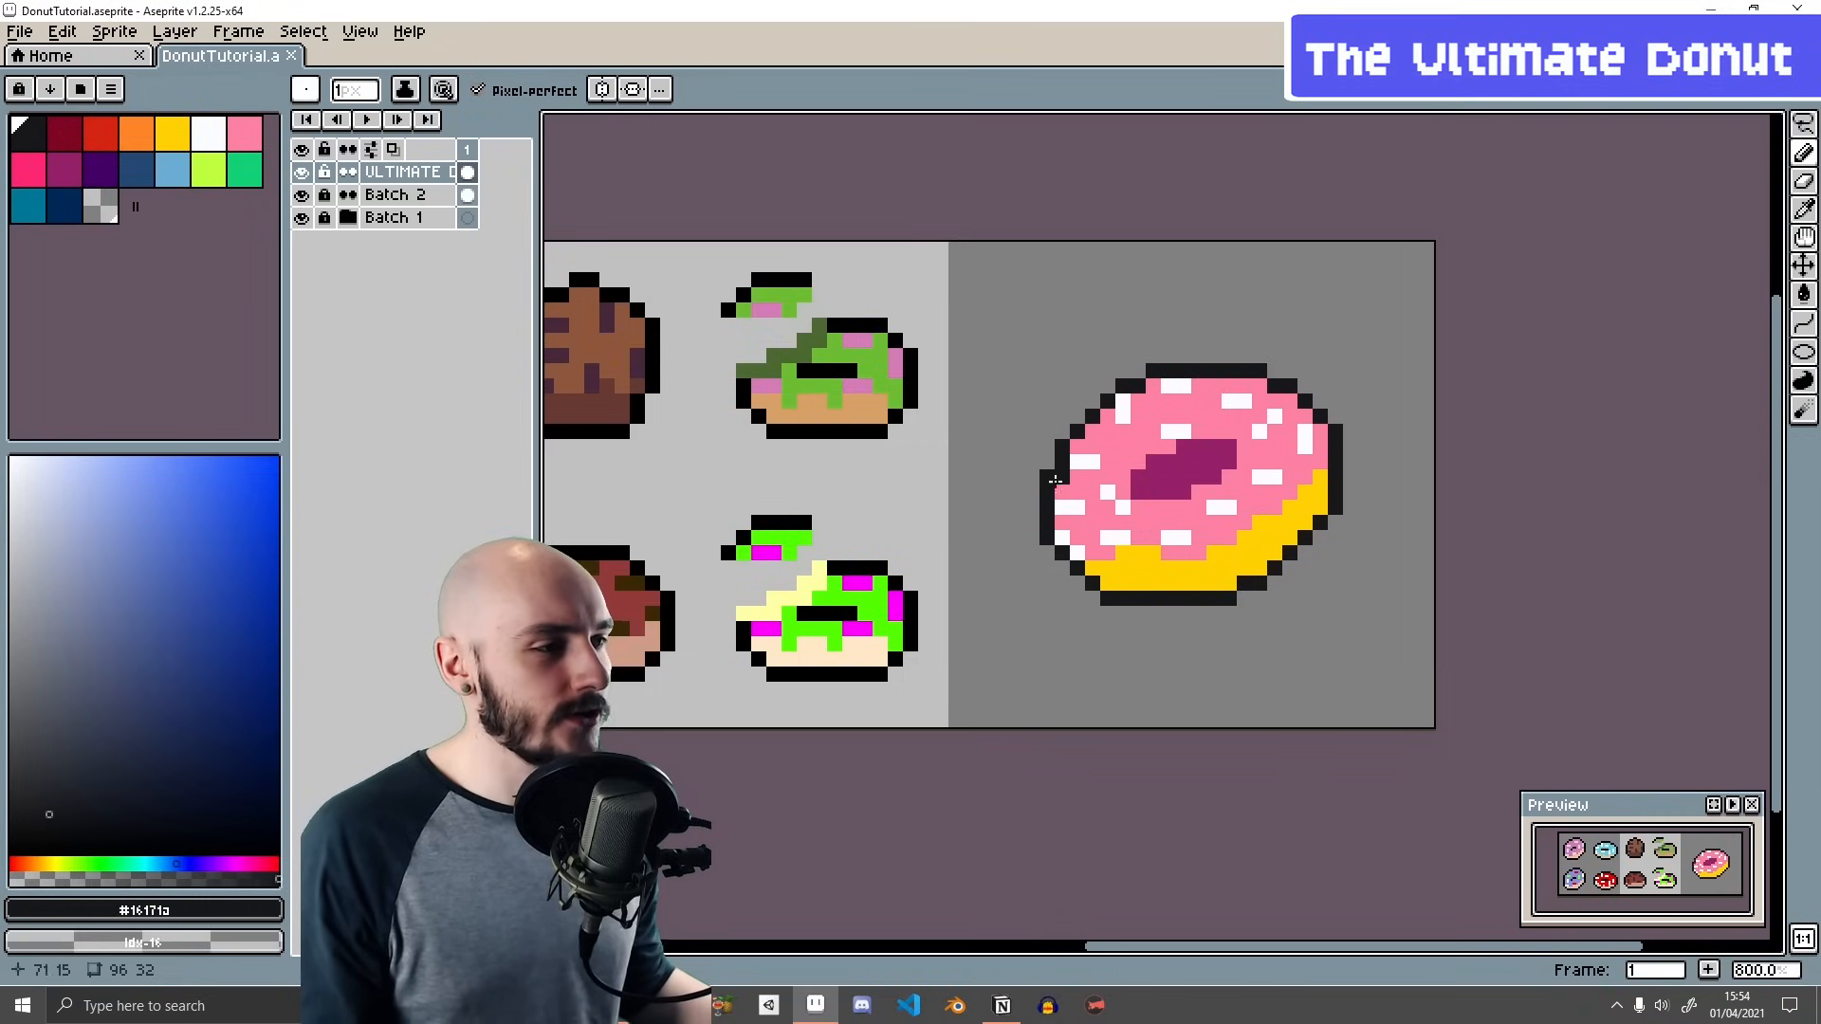
- Select the yellow dough with the Magic Wand and shade its lower-left part with an orange mixed to HSV 38°, 96, 92
key(w)
click(1233, 567)
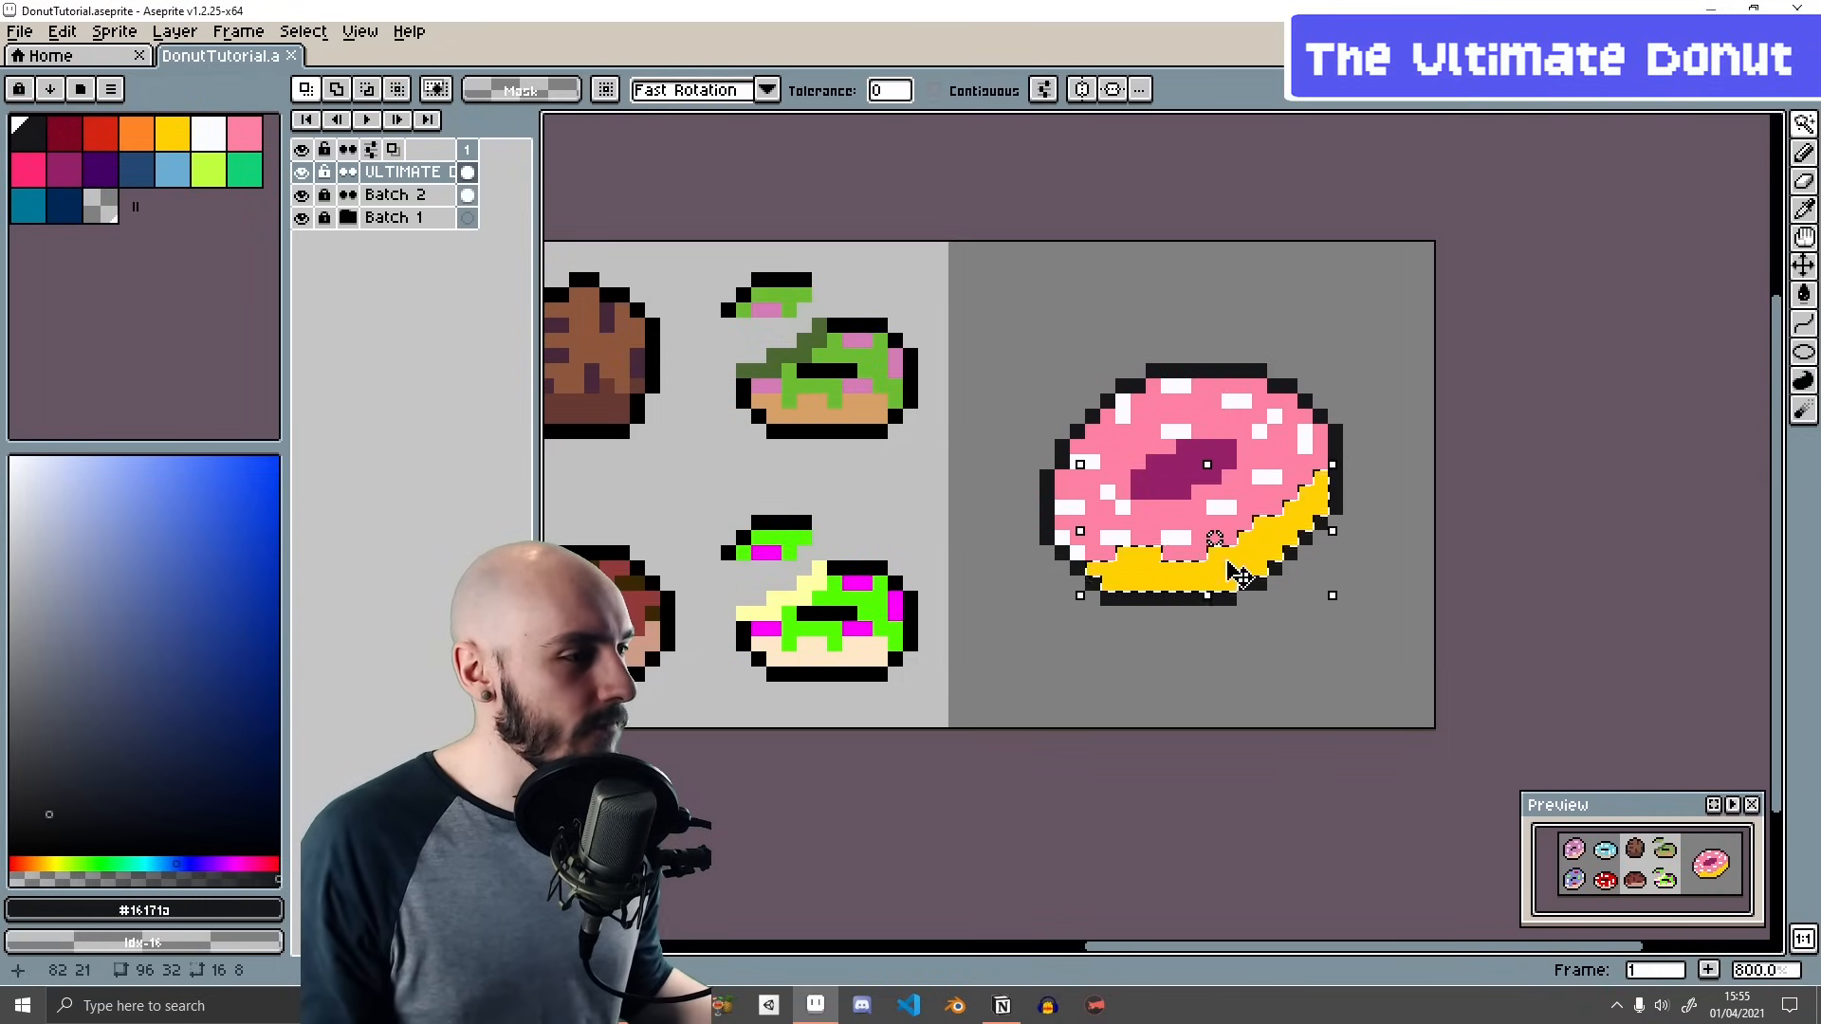
key(b)
alt+click(1124, 575)
click(267, 474)
click(182, 910)
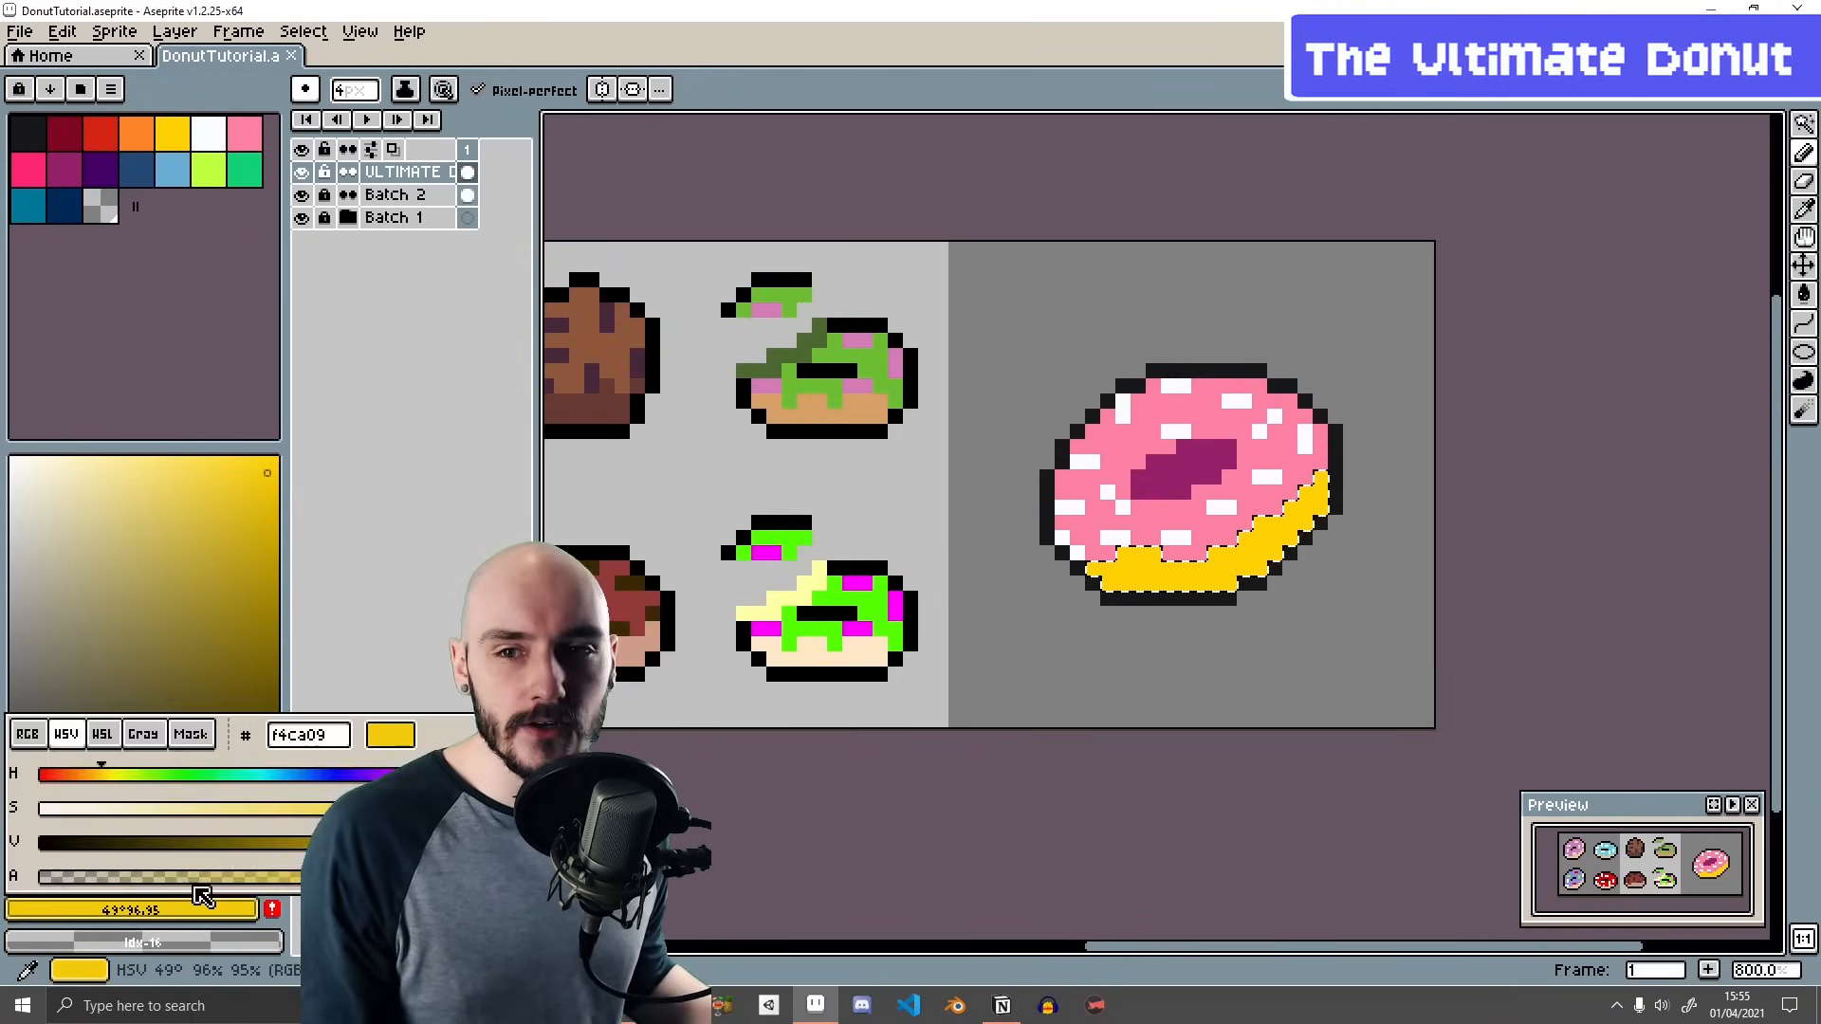
click(167, 911)
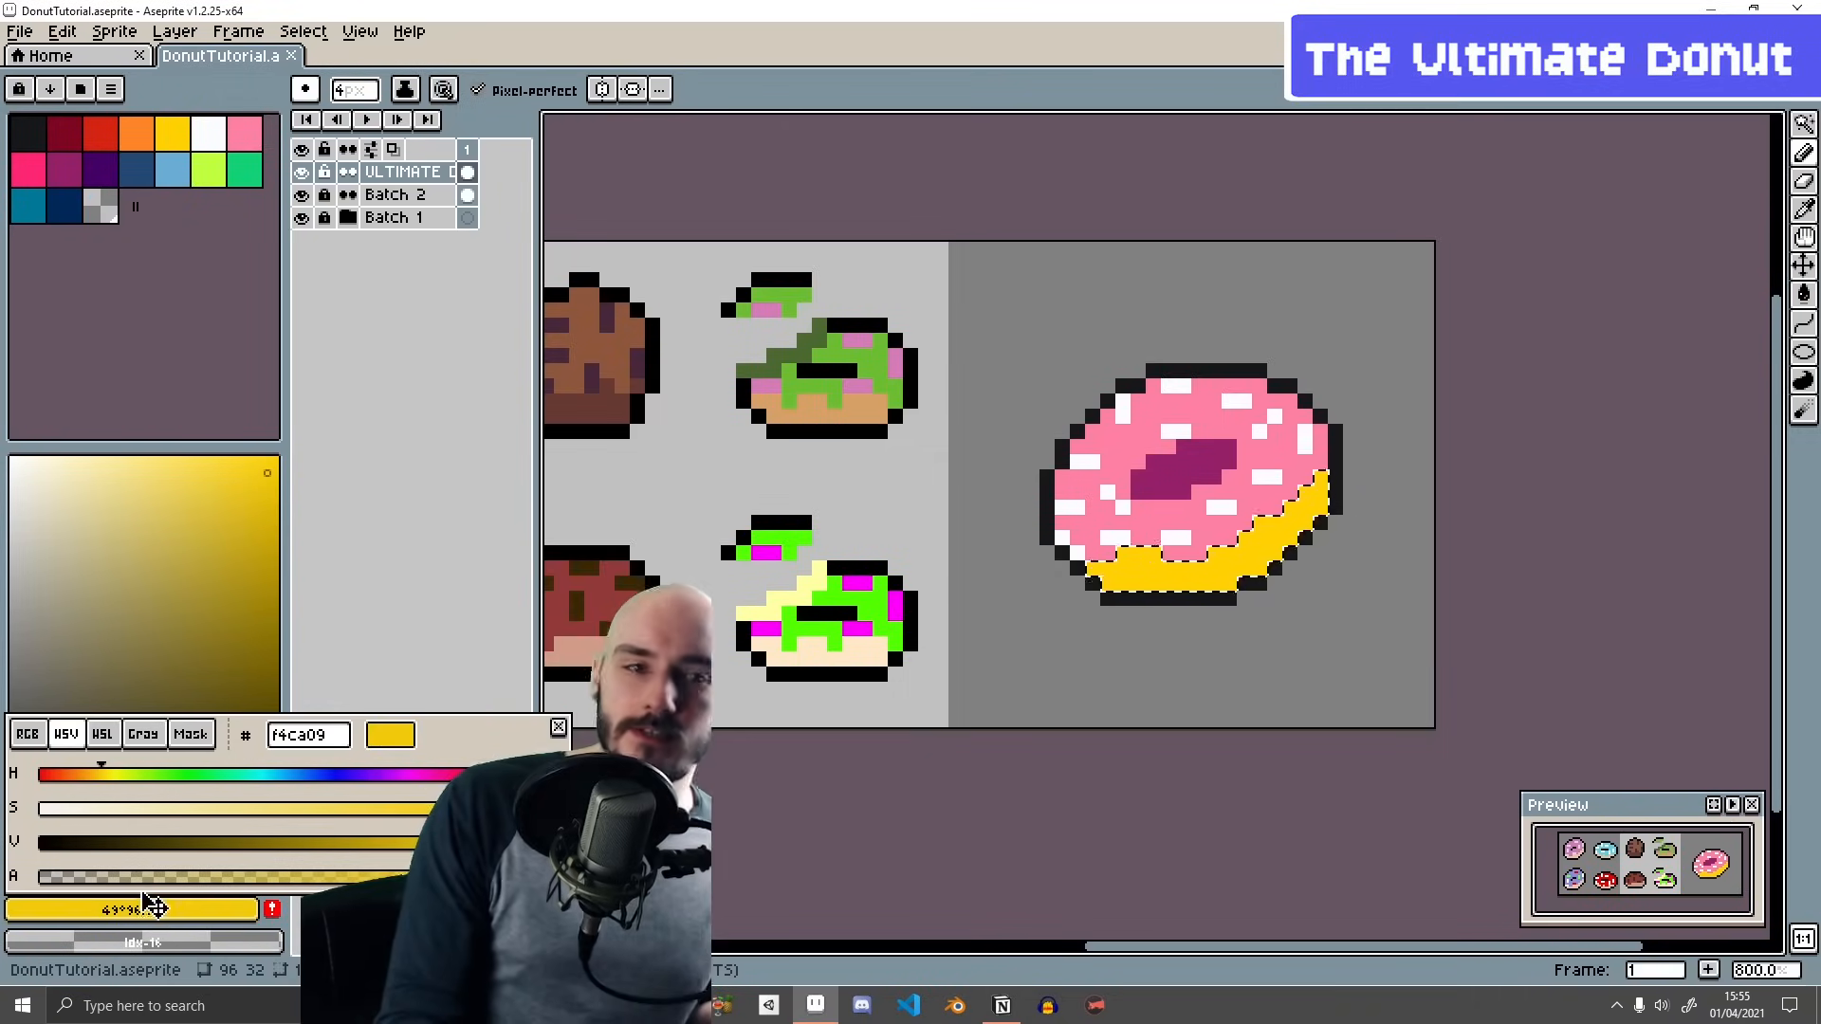
click(110, 787)
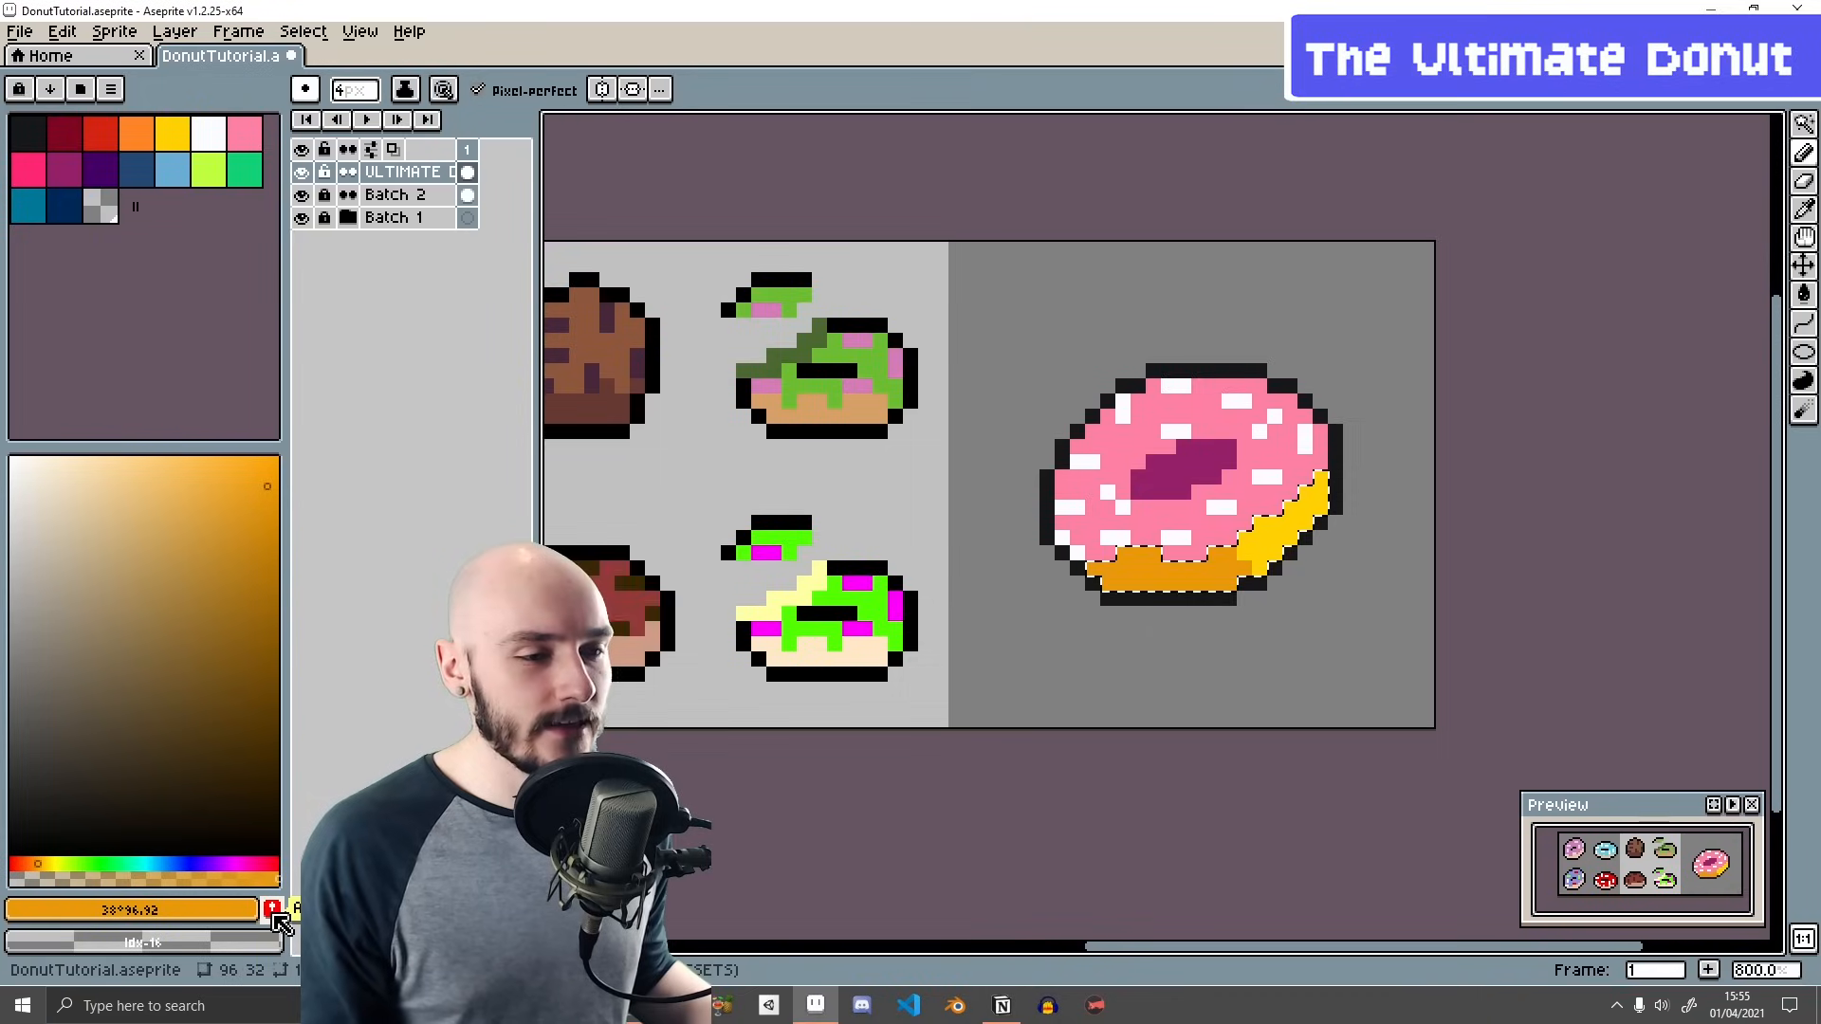
- Add the orange shade to the palette and finish the dough's transition from orange to yellow, leaving it deselected
click(273, 910)
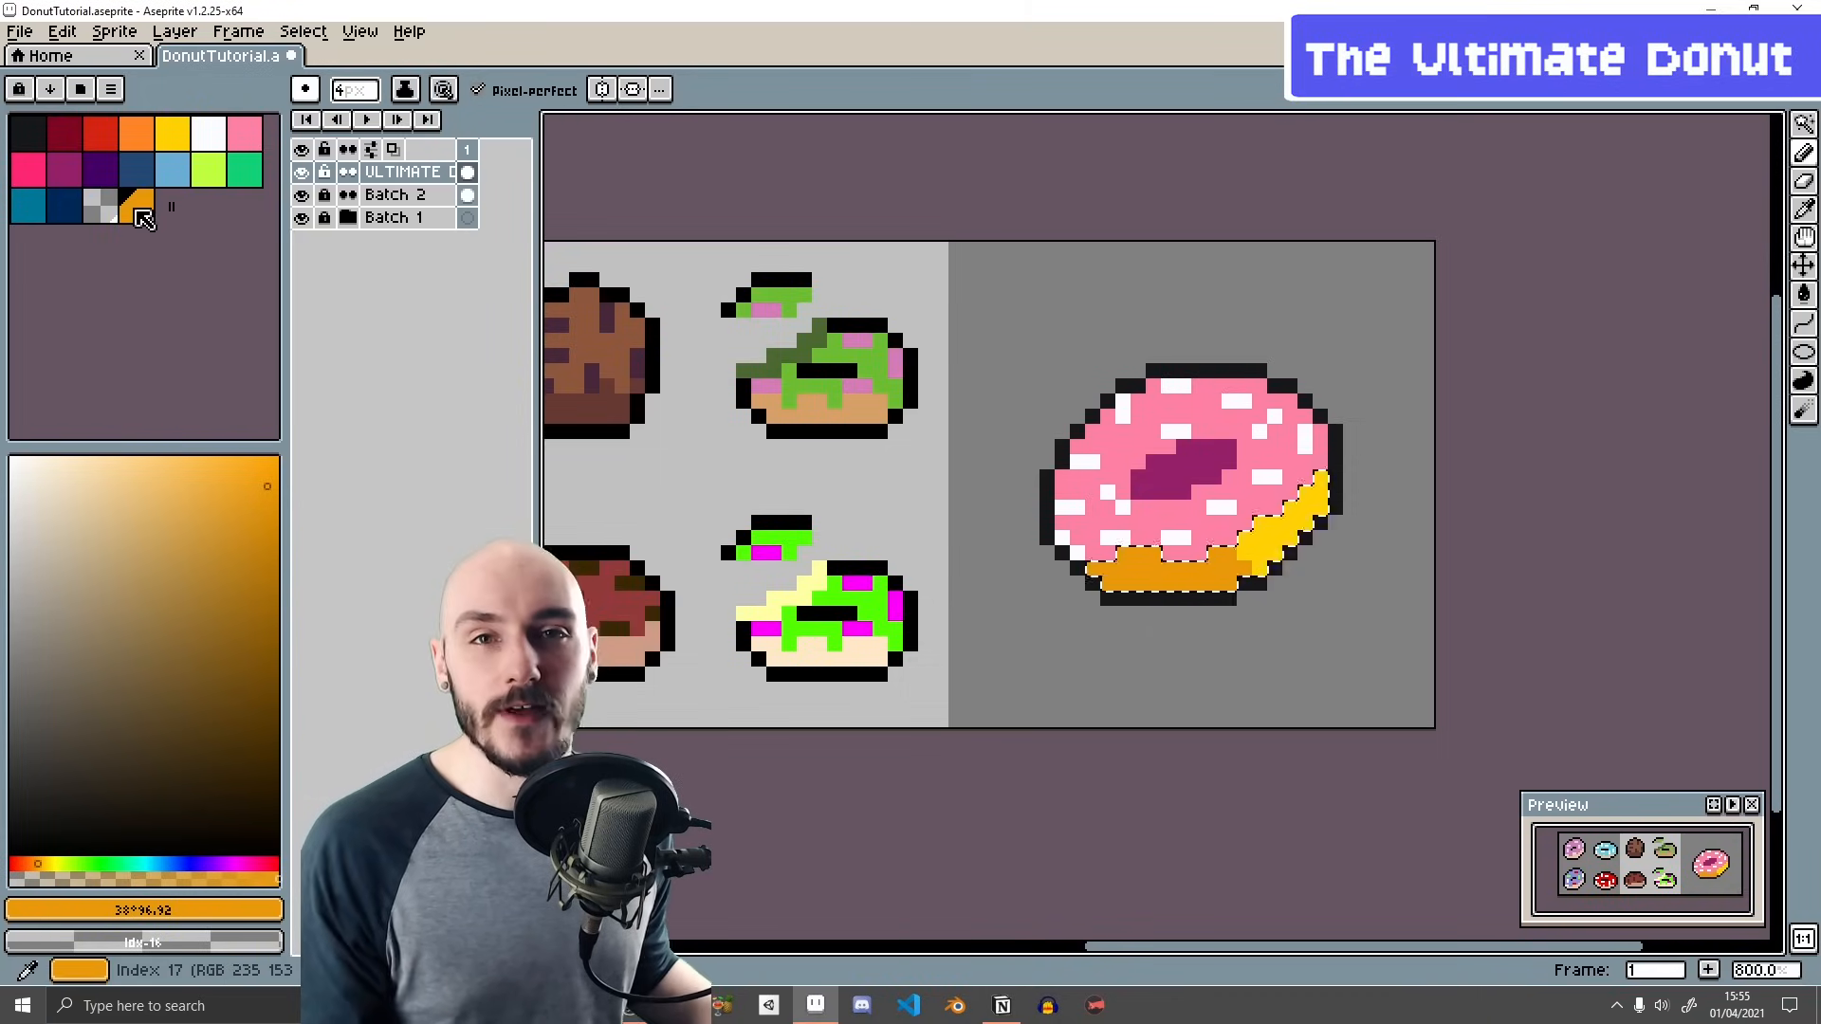
alt+click(1290, 538)
key(ctrl+z)
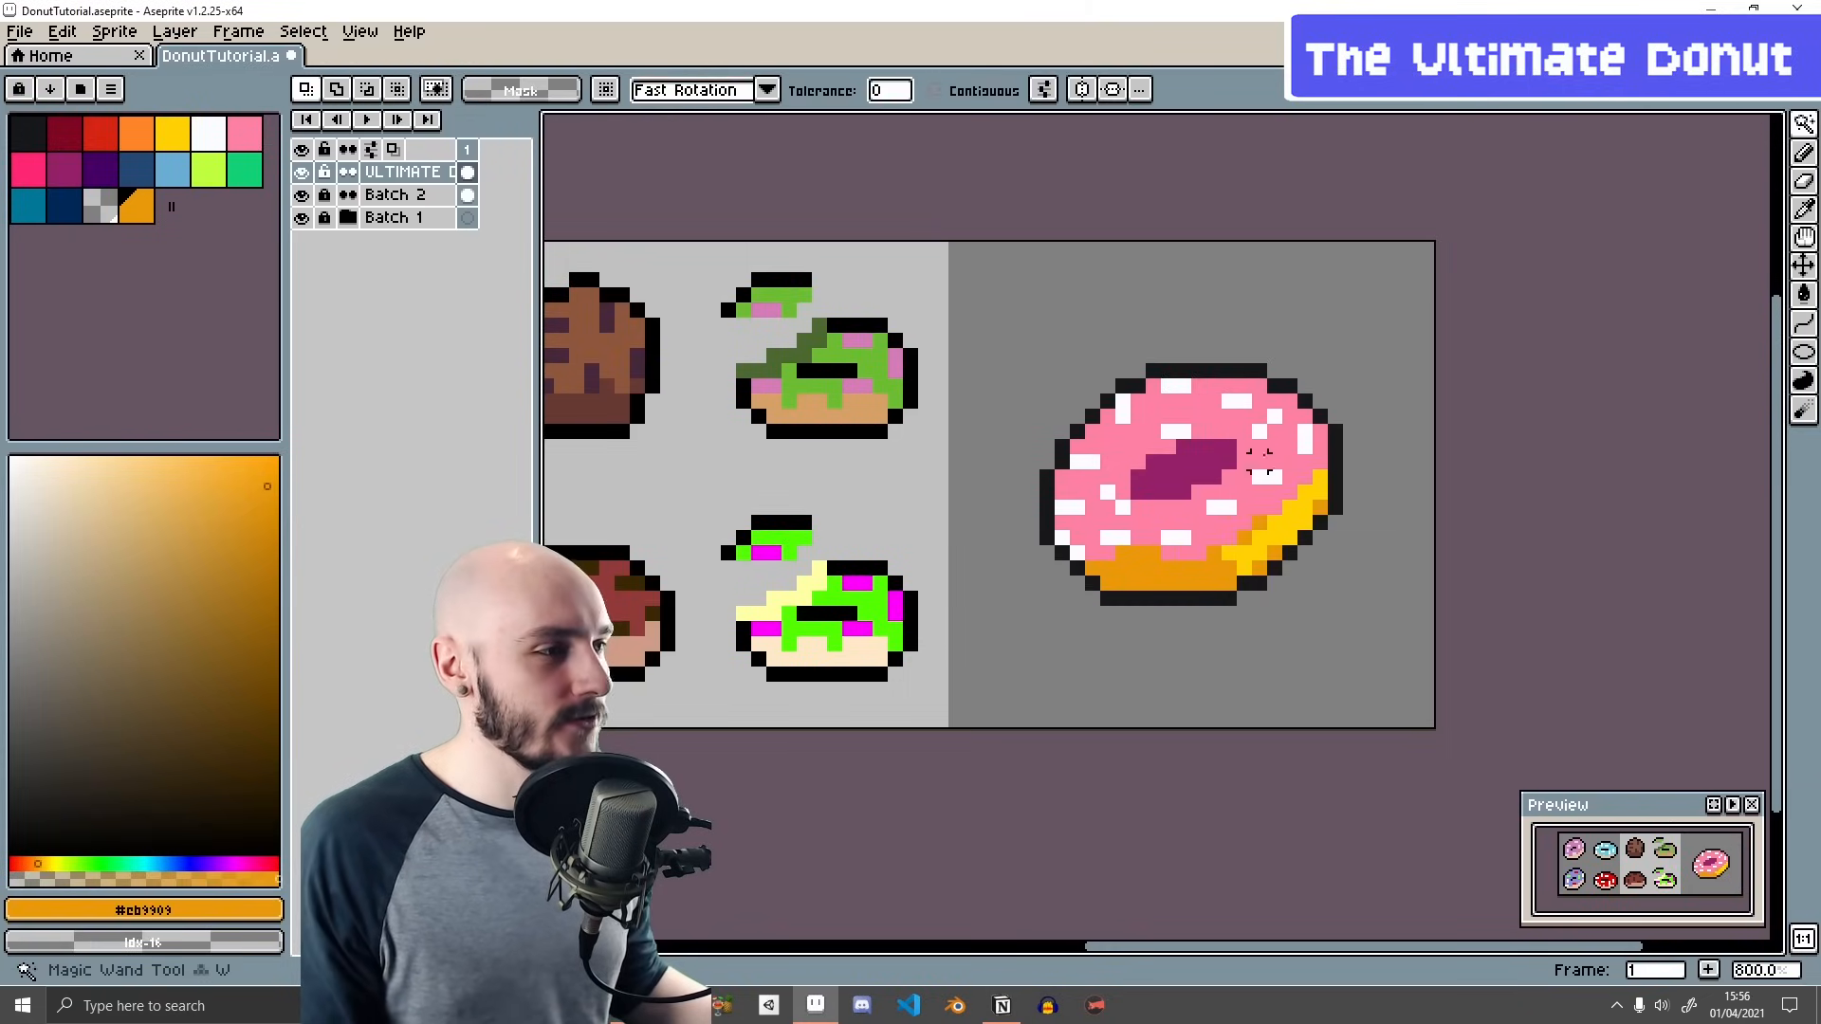
- Select the pink icing with the Magic Wand, shade it with the slightly darker pink #fa75a2 and add that colour to the palette
click(1280, 463)
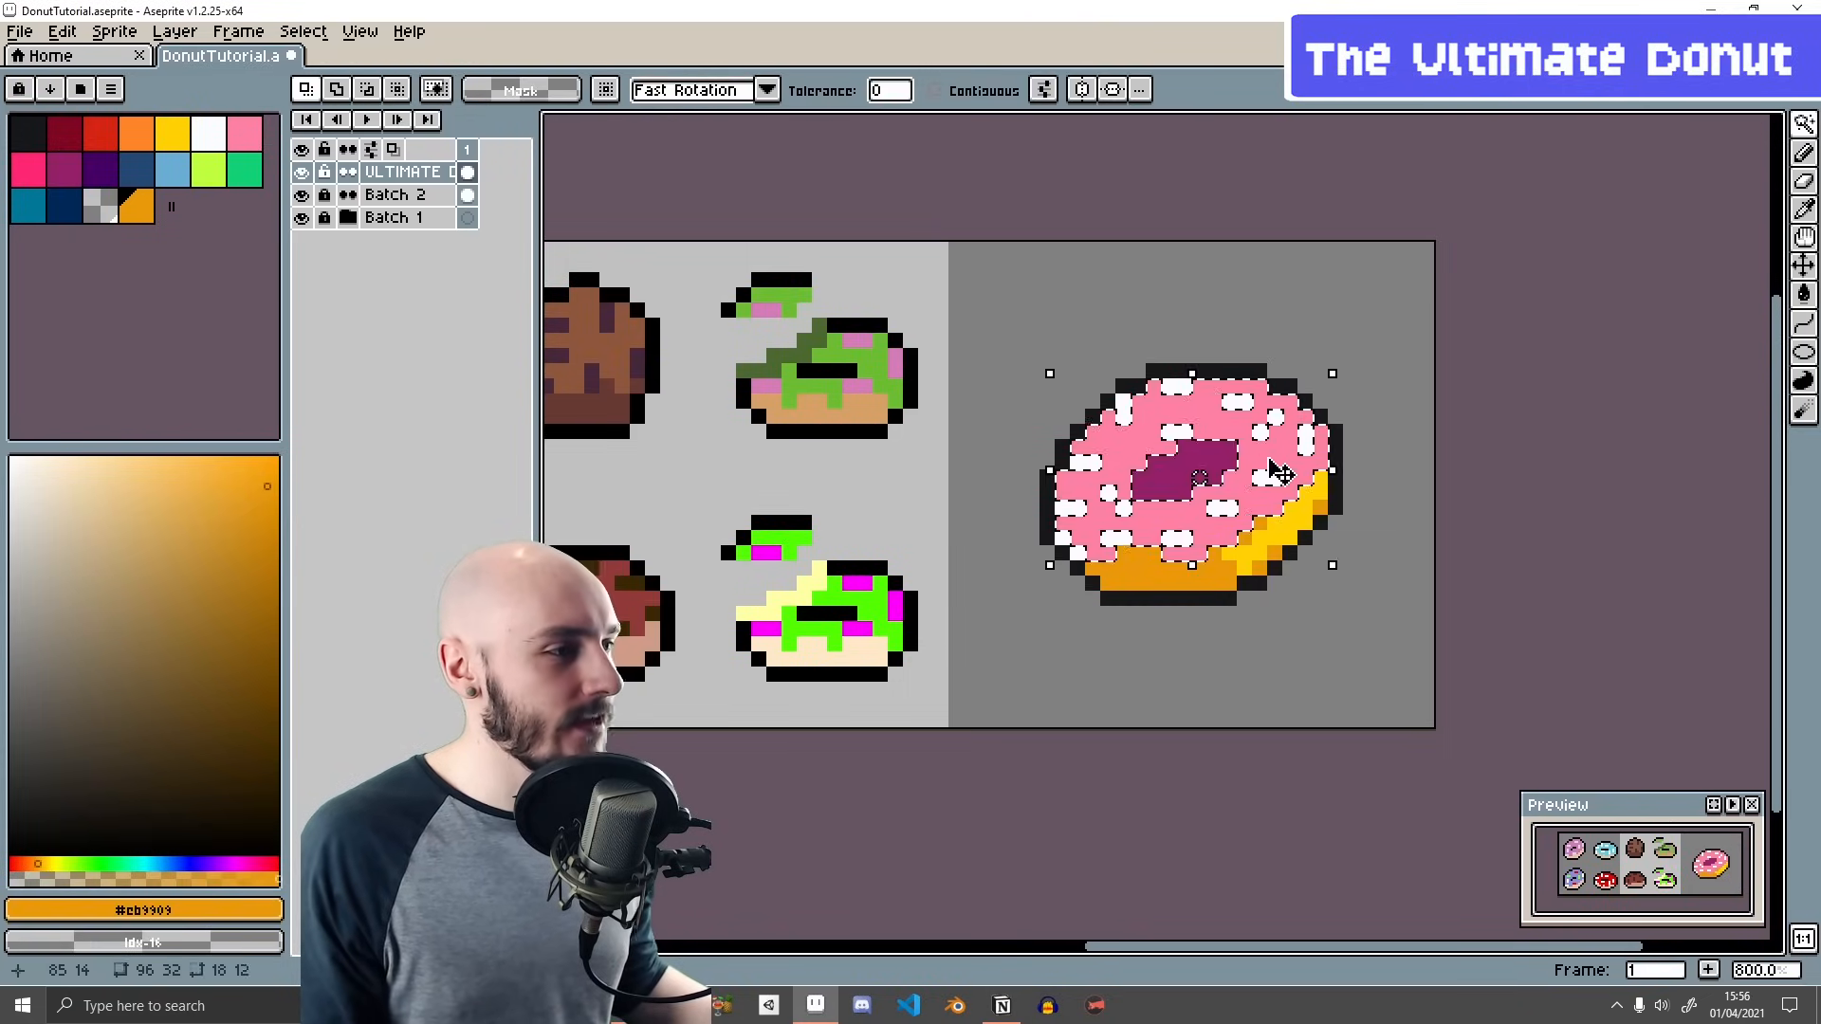
key(b)
alt+click(1184, 404)
click(64, 178)
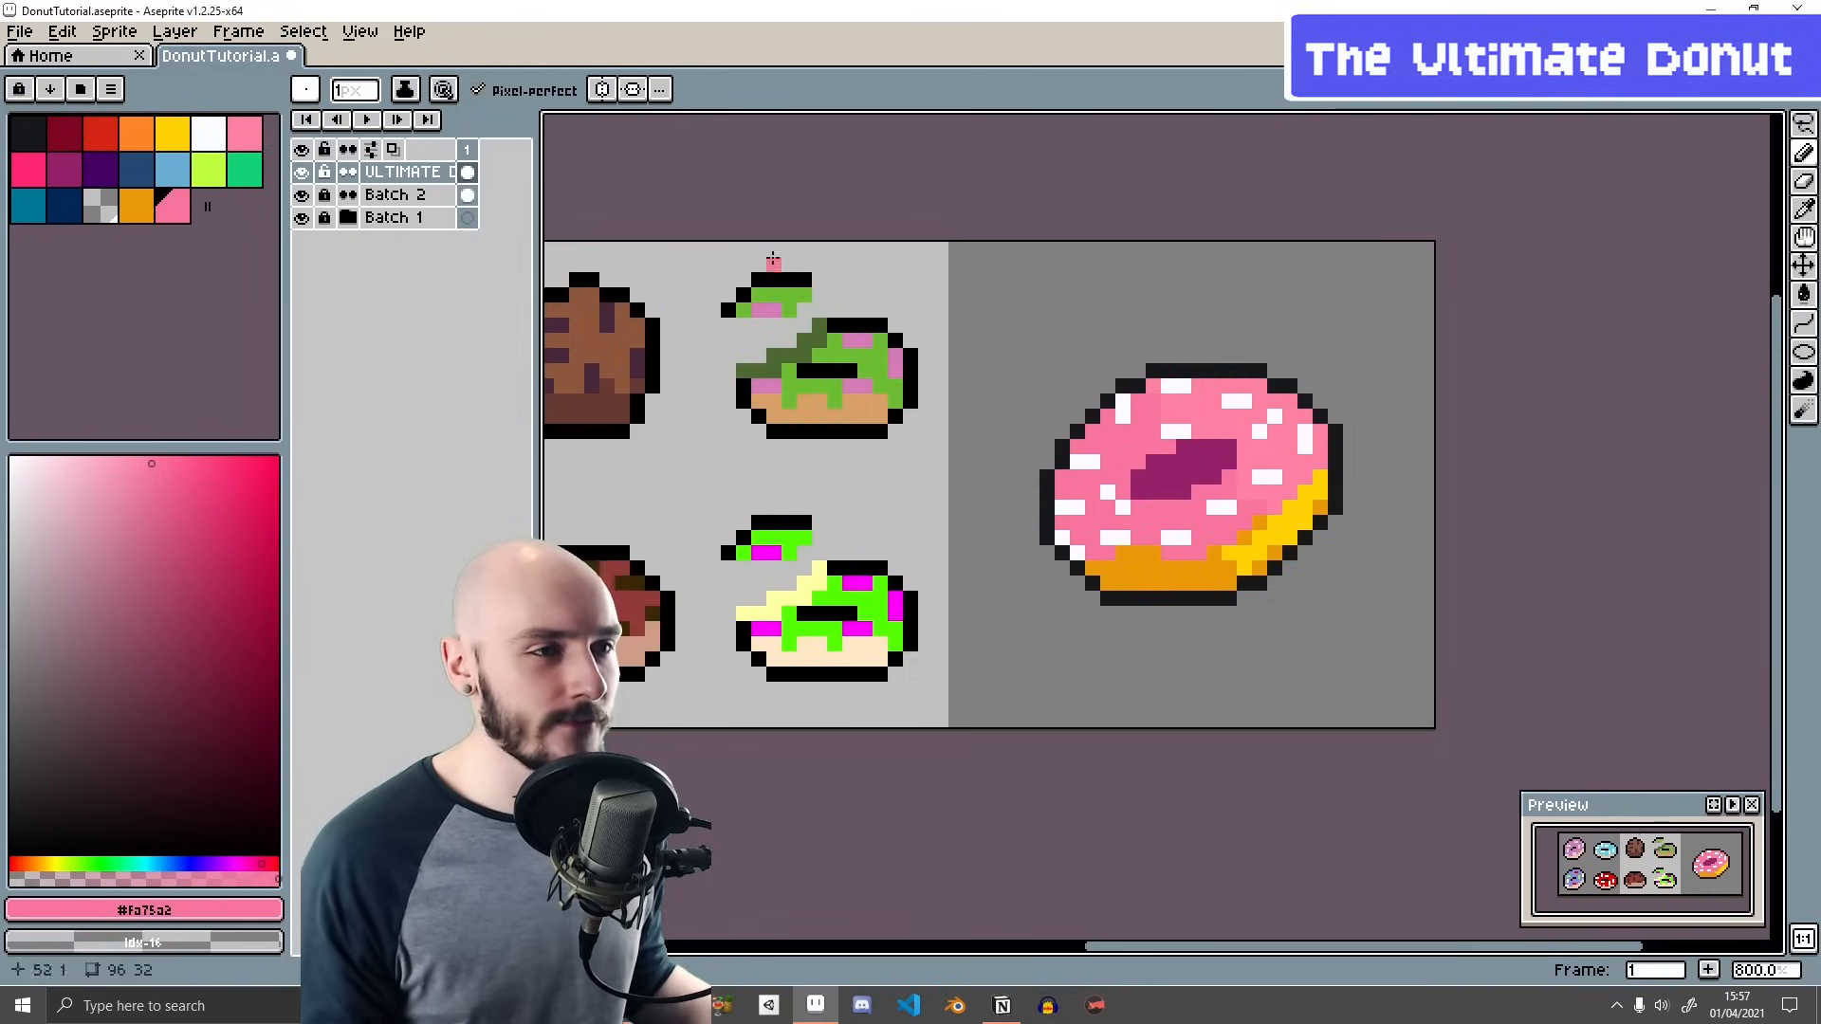
- Create a new layer above ULTIMATE DONUT, name it Highlight and choose white as the drawing colour
right_click(400, 173)
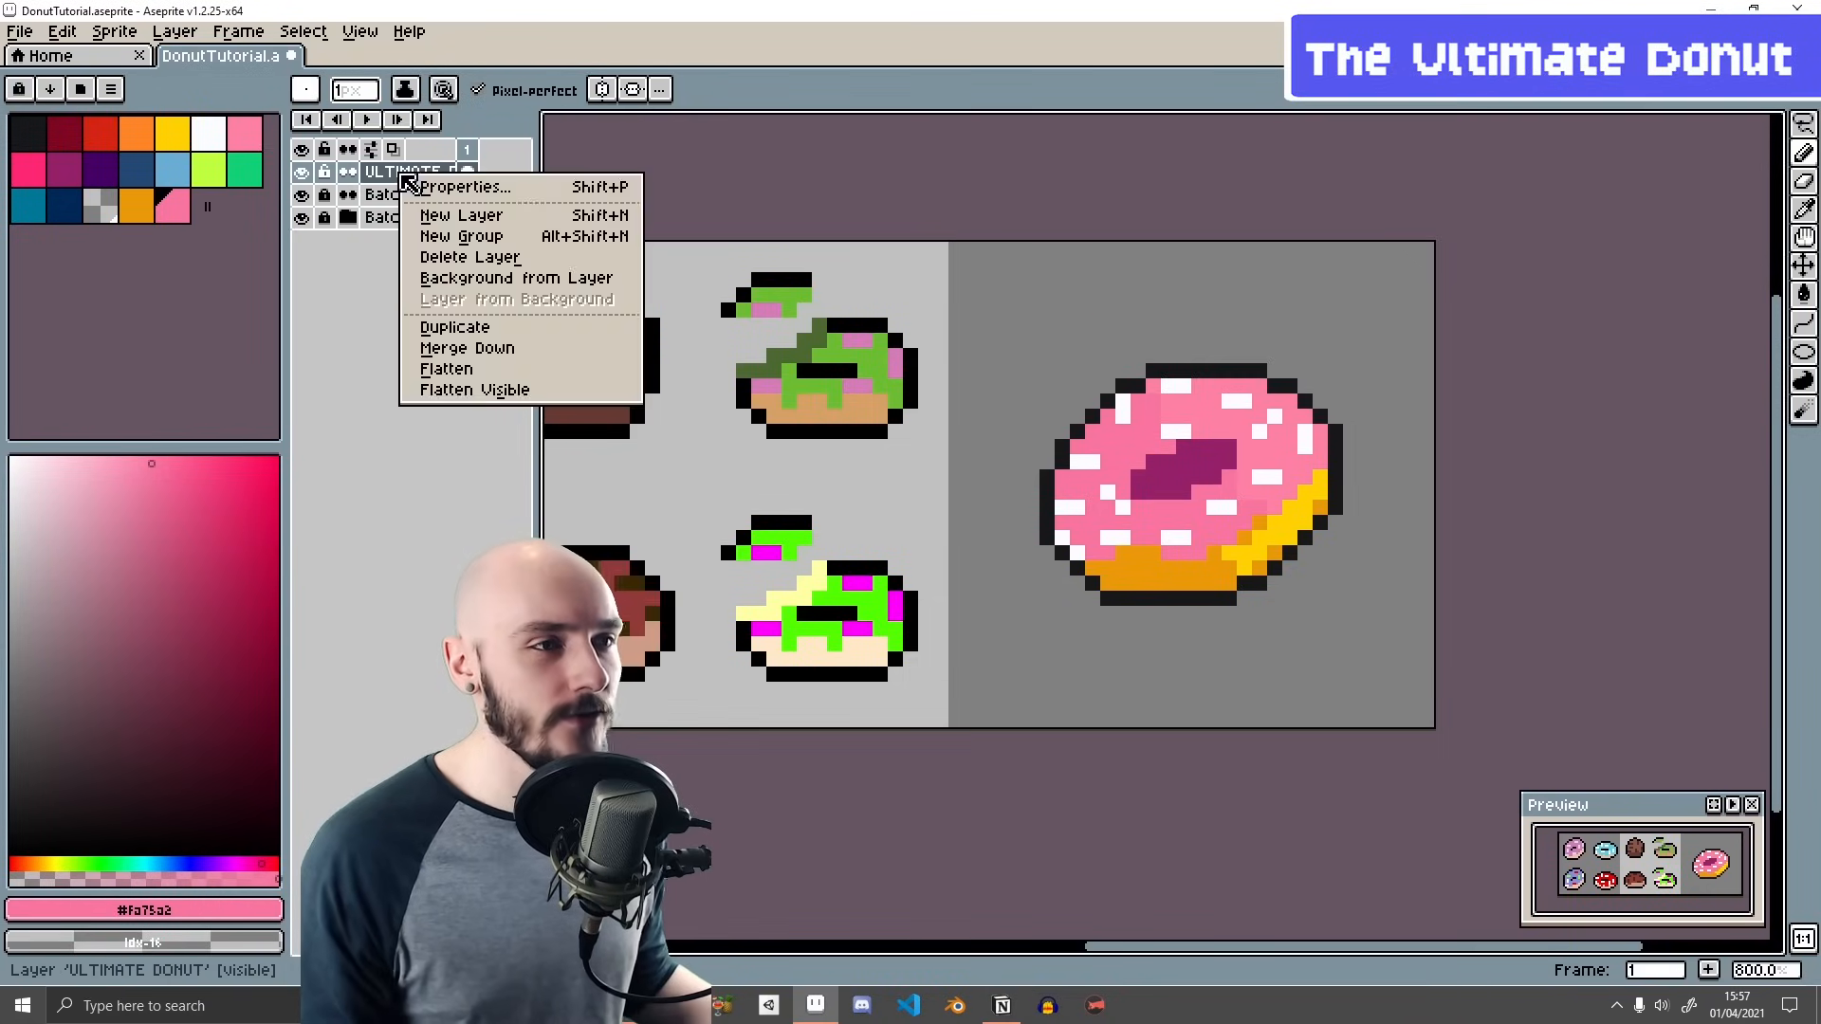
click(422, 217)
double_click(398, 172)
text(Highlight)
key(Return)
click(208, 133)
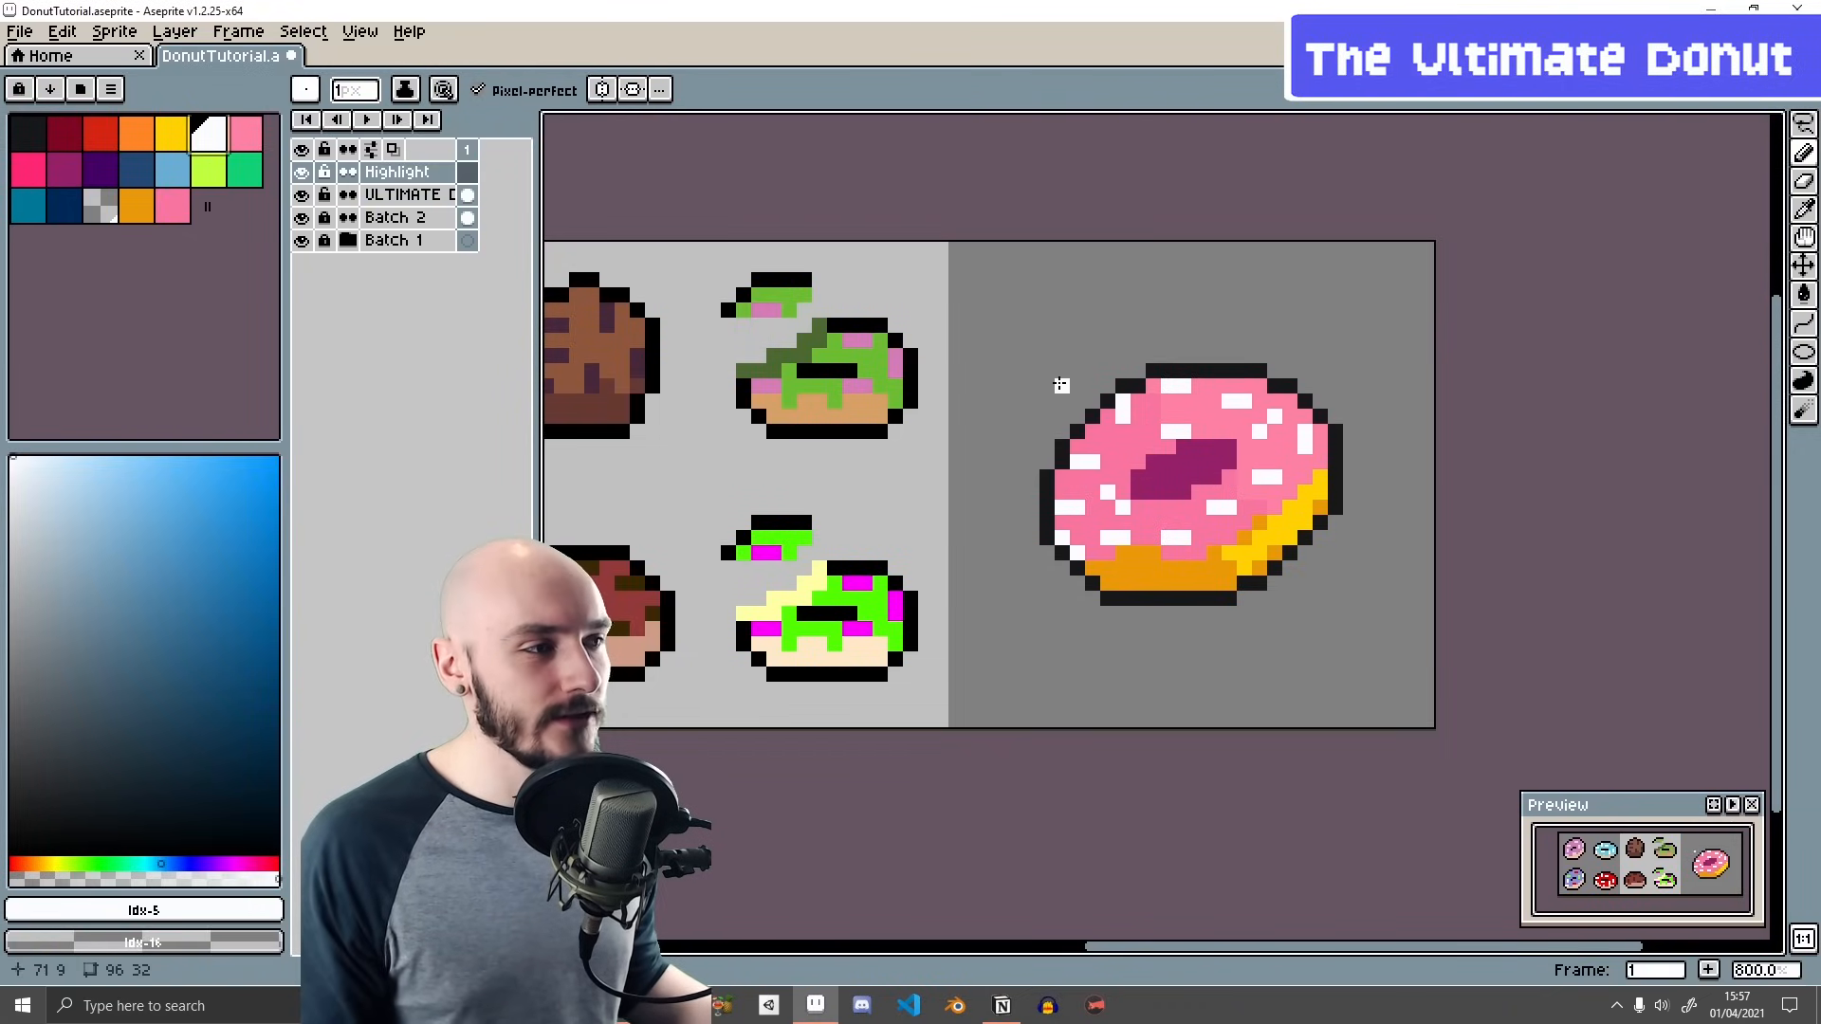
drag(1061, 384, 1216, 390)
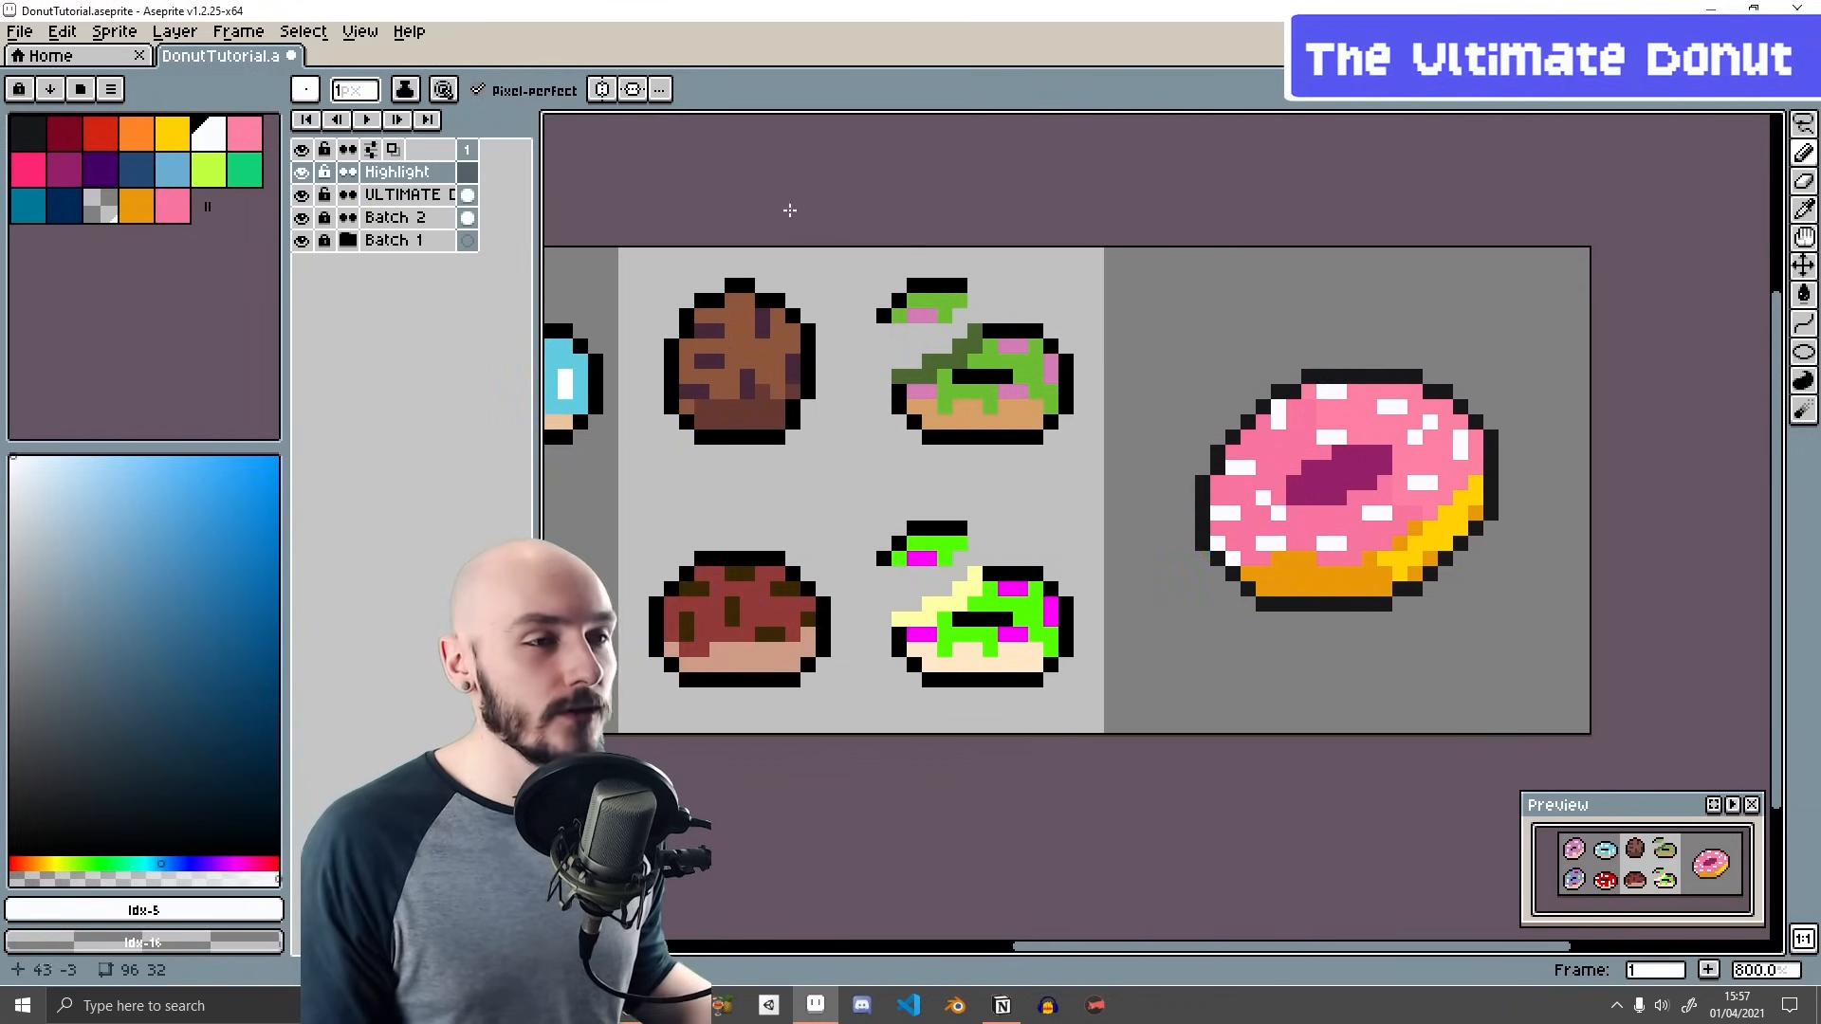
- Select the ULTIMATE DONUT layer's contents and paint a white highlight along the donut's upper-right edge on the Highlight layer
ctrl+click(464, 197)
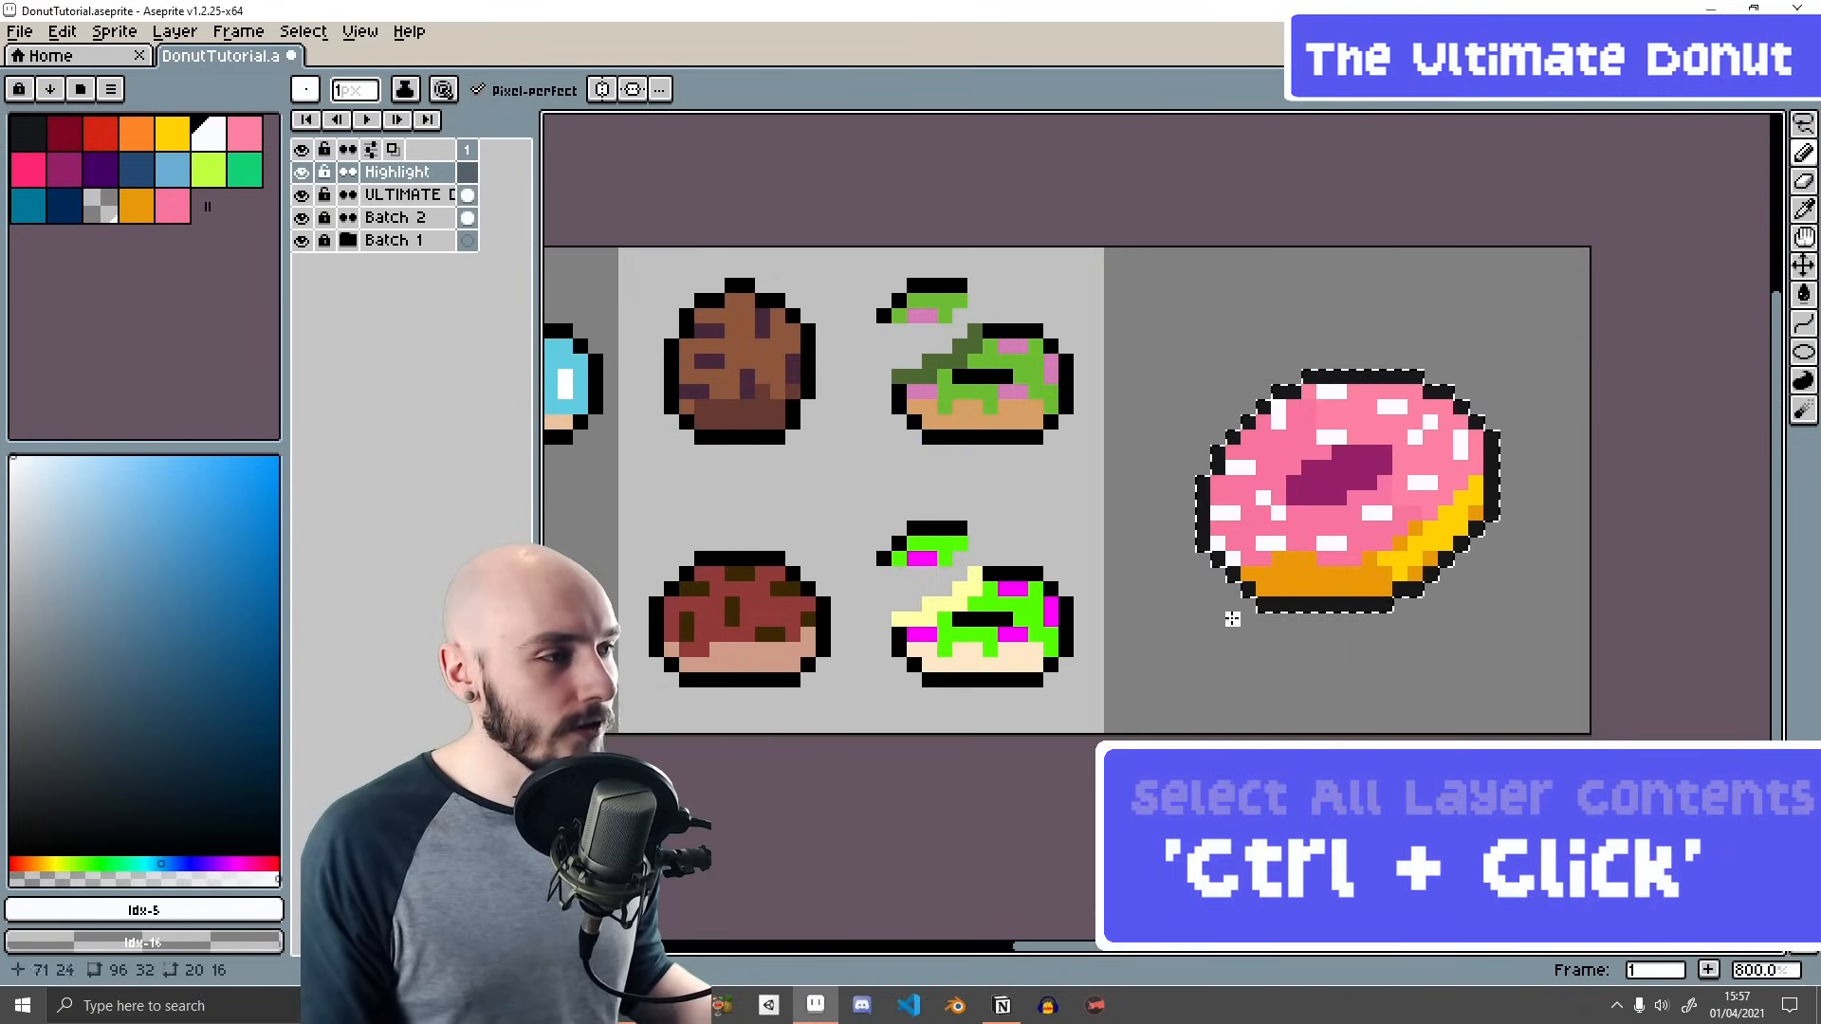
drag(1423, 475, 1275, 491)
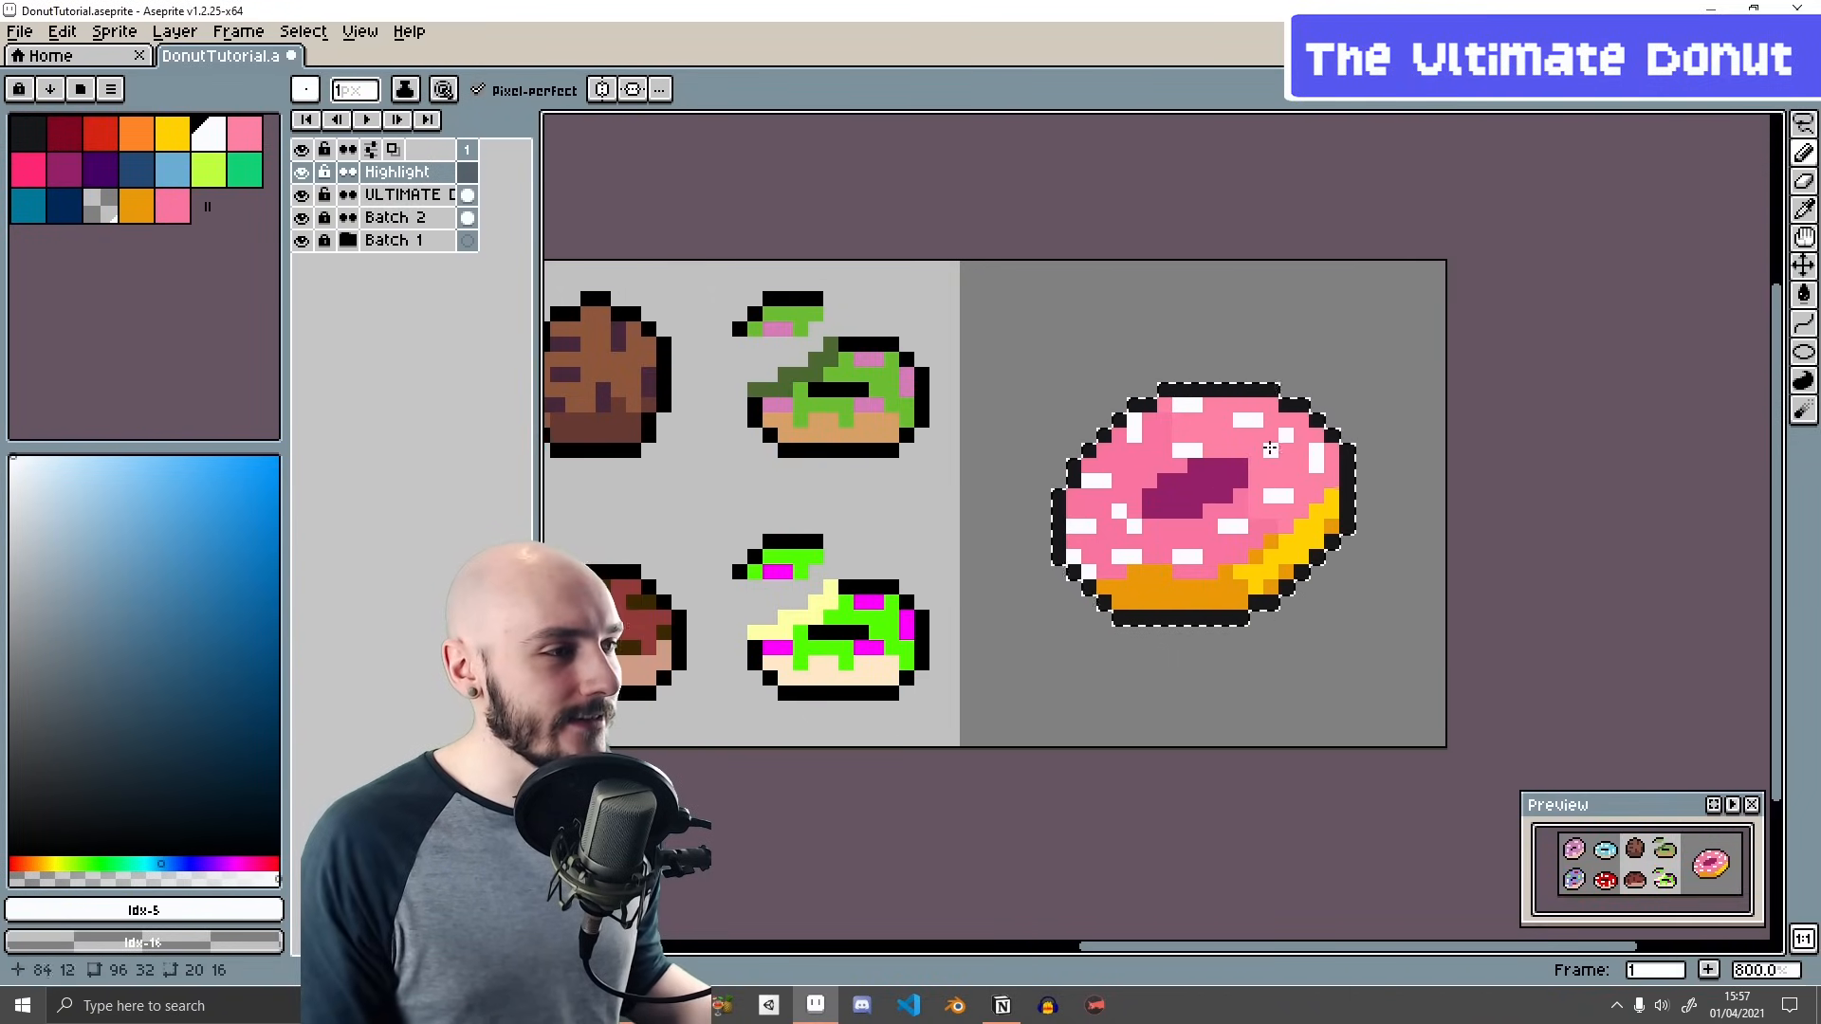
scroll(1138, 481, up, 2)
scroll(1214, 412, down, 1)
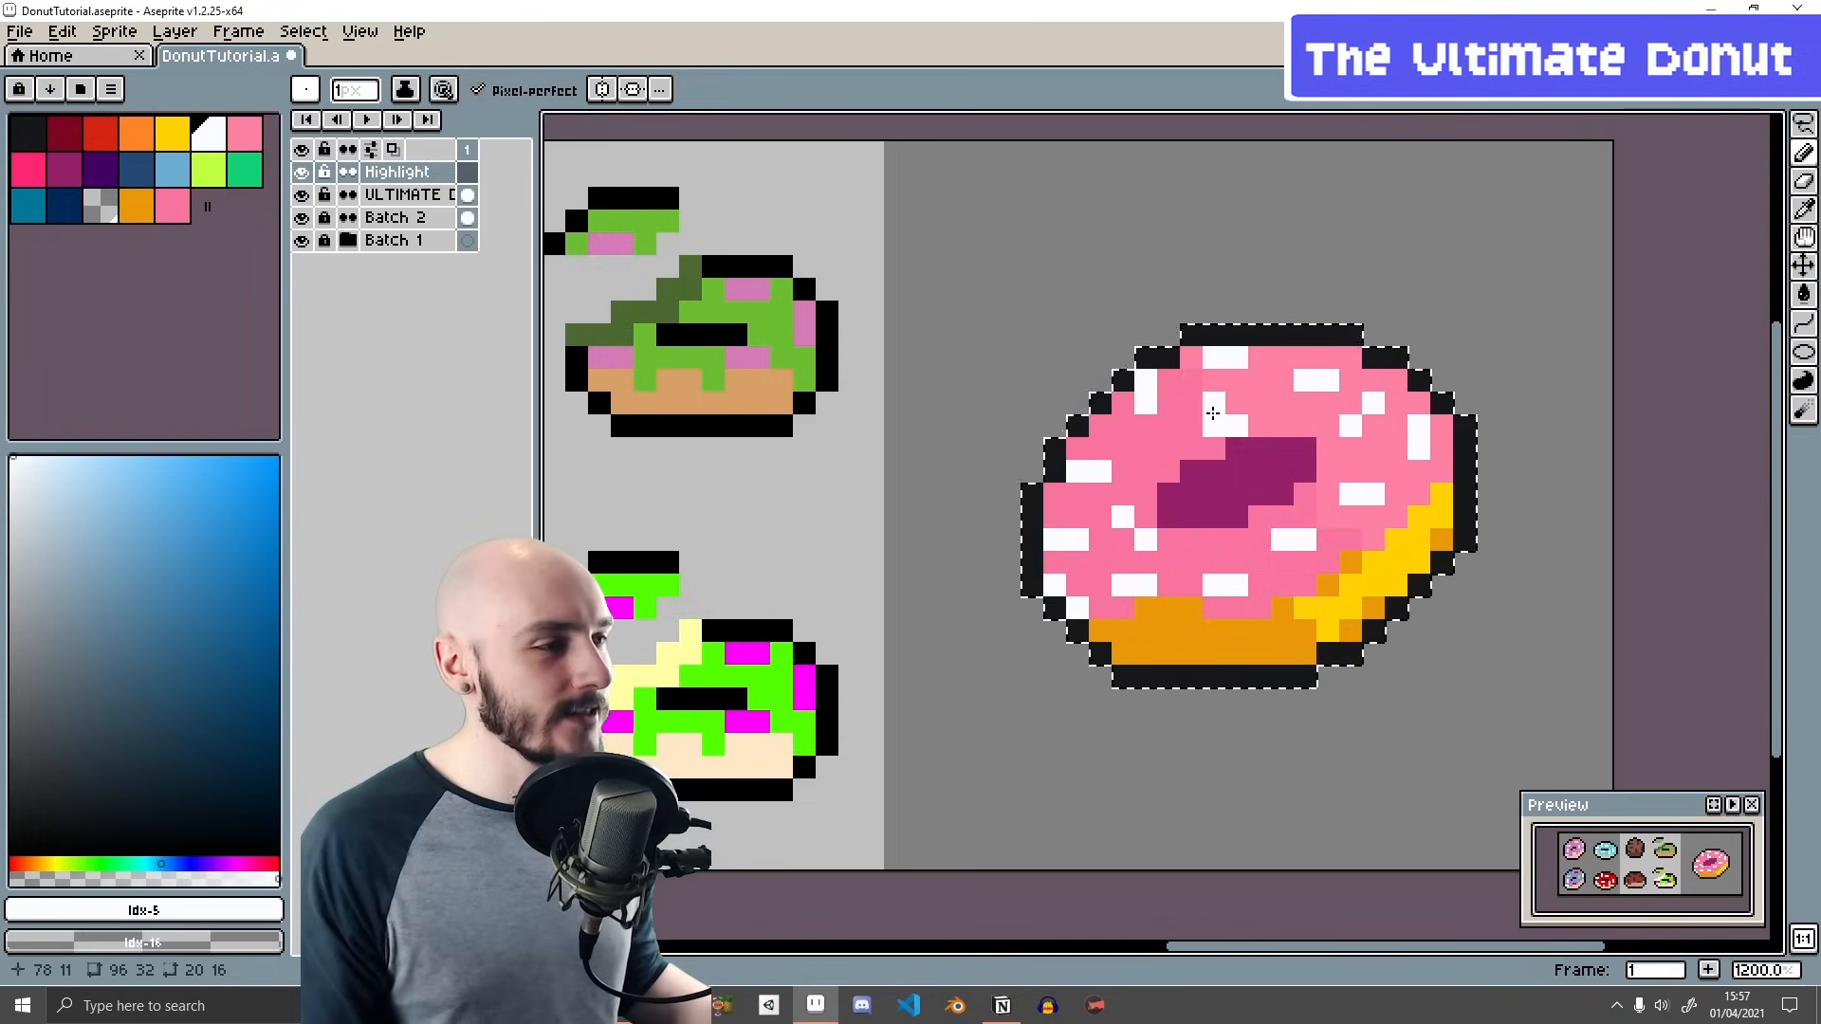
click(414, 176)
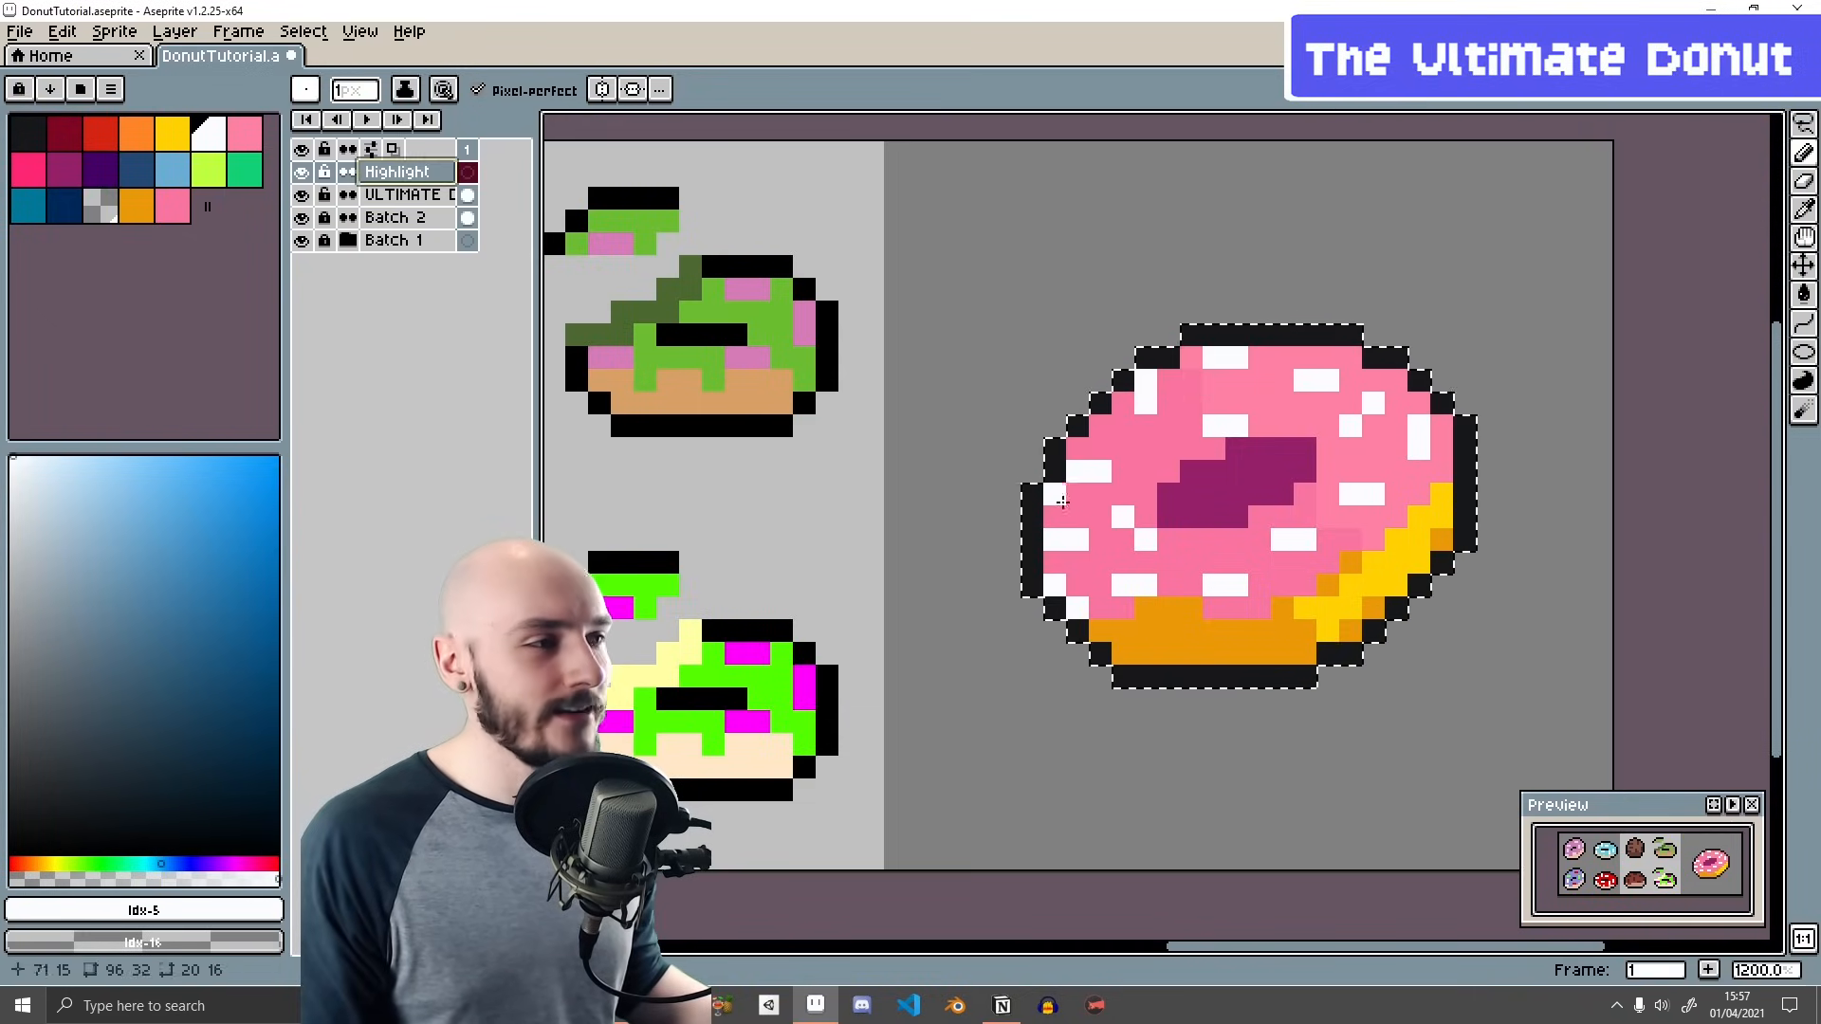
scroll(1320, 438, down, 3)
drag(1281, 343, 1499, 399)
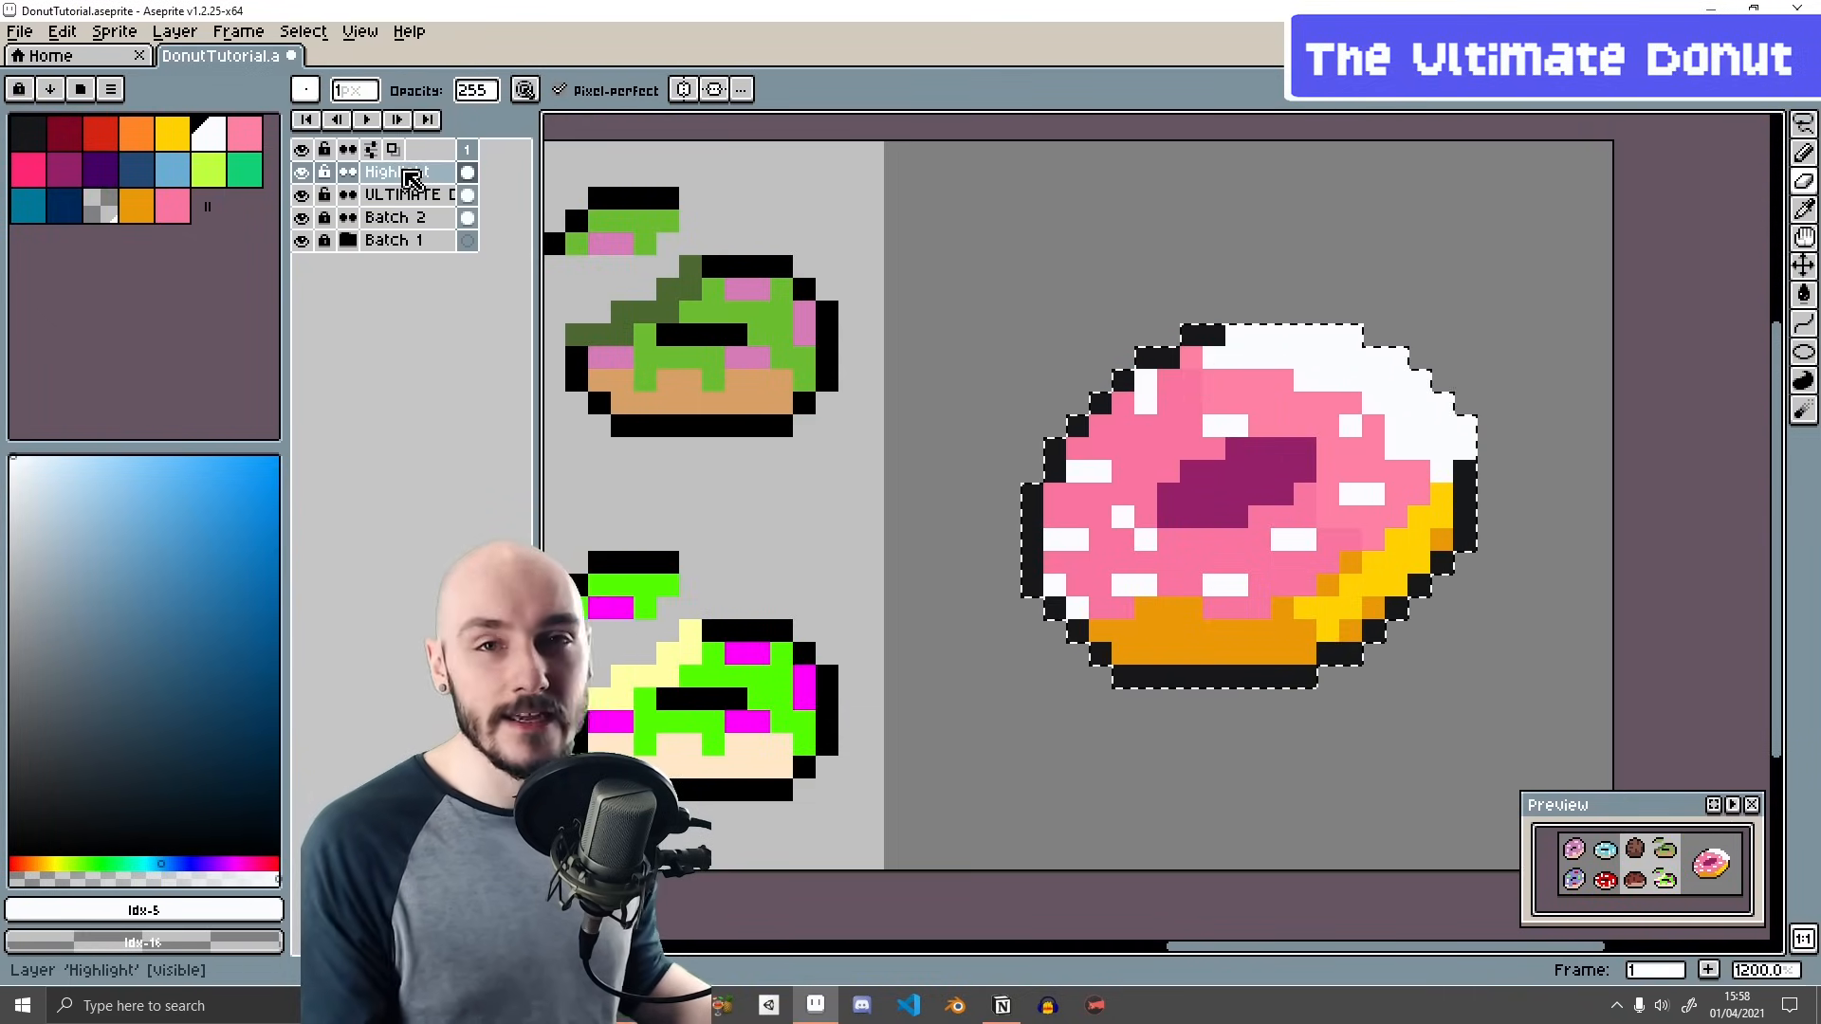
- Try Lighten, Overlay and Screen on the Highlight layer and settle on the Soft Light blend mode with reduced opacity
double_click(414, 176)
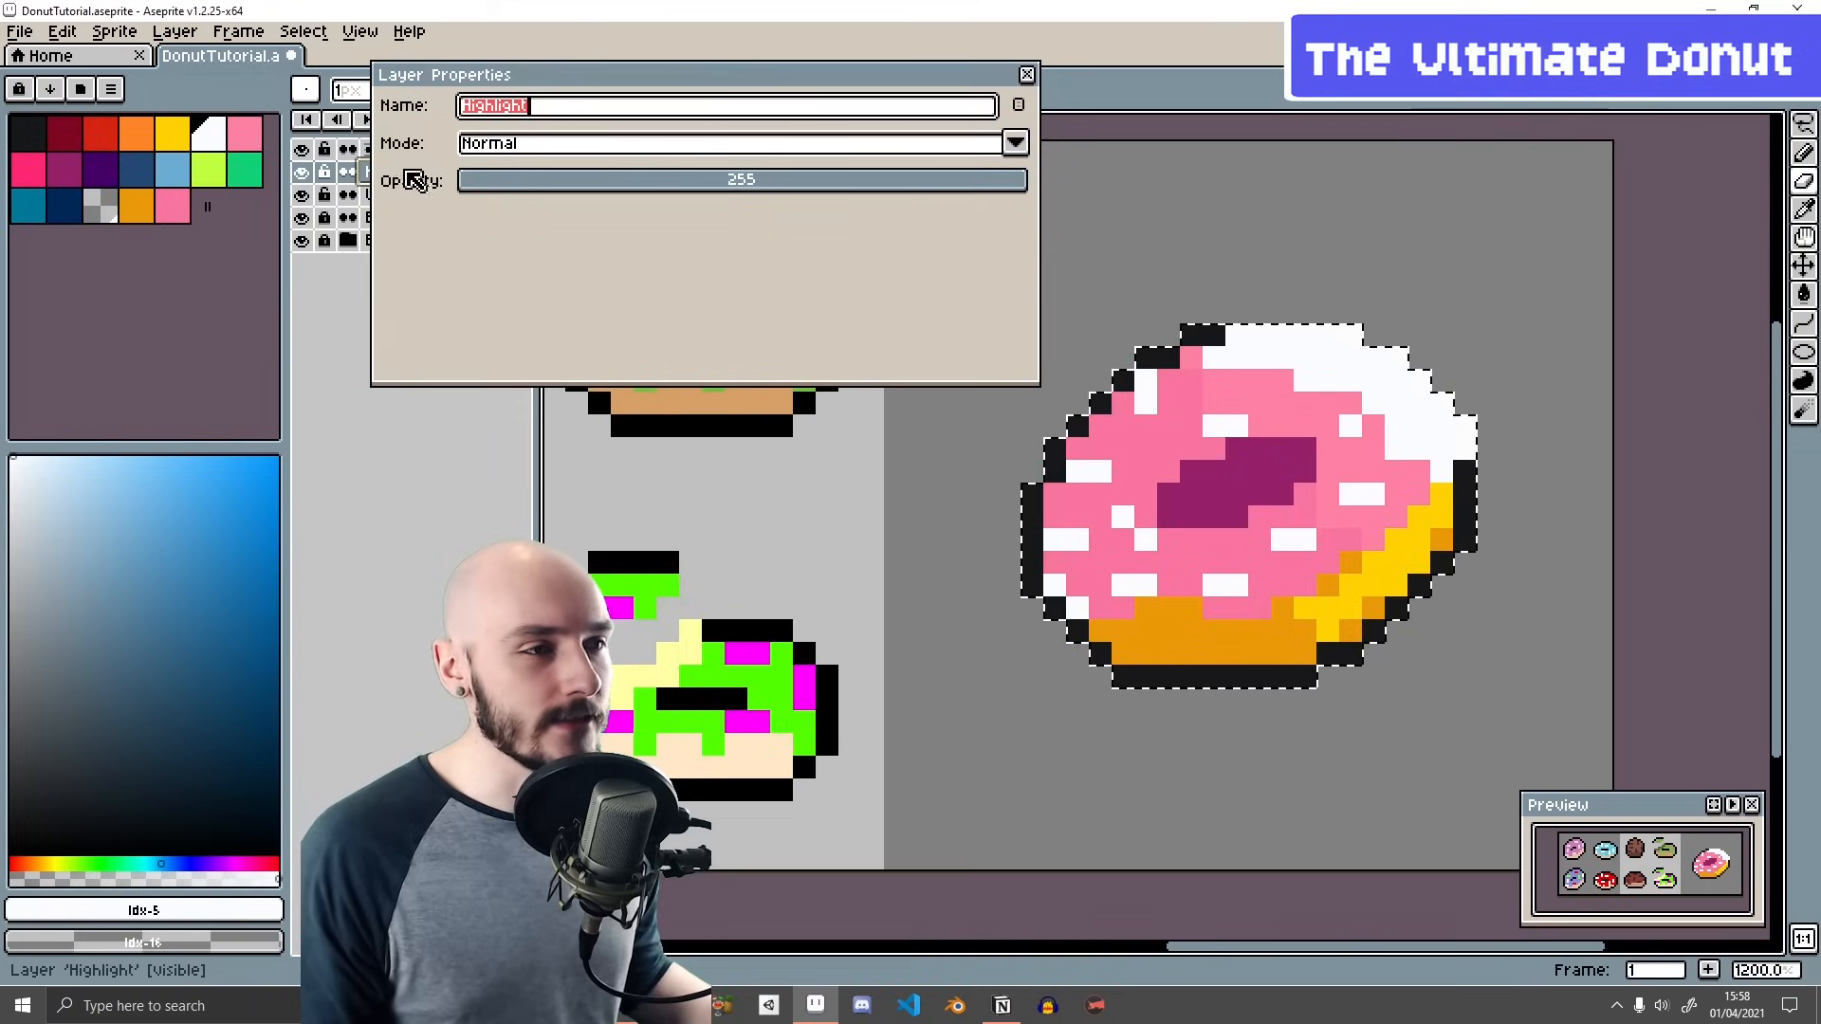
click(1017, 144)
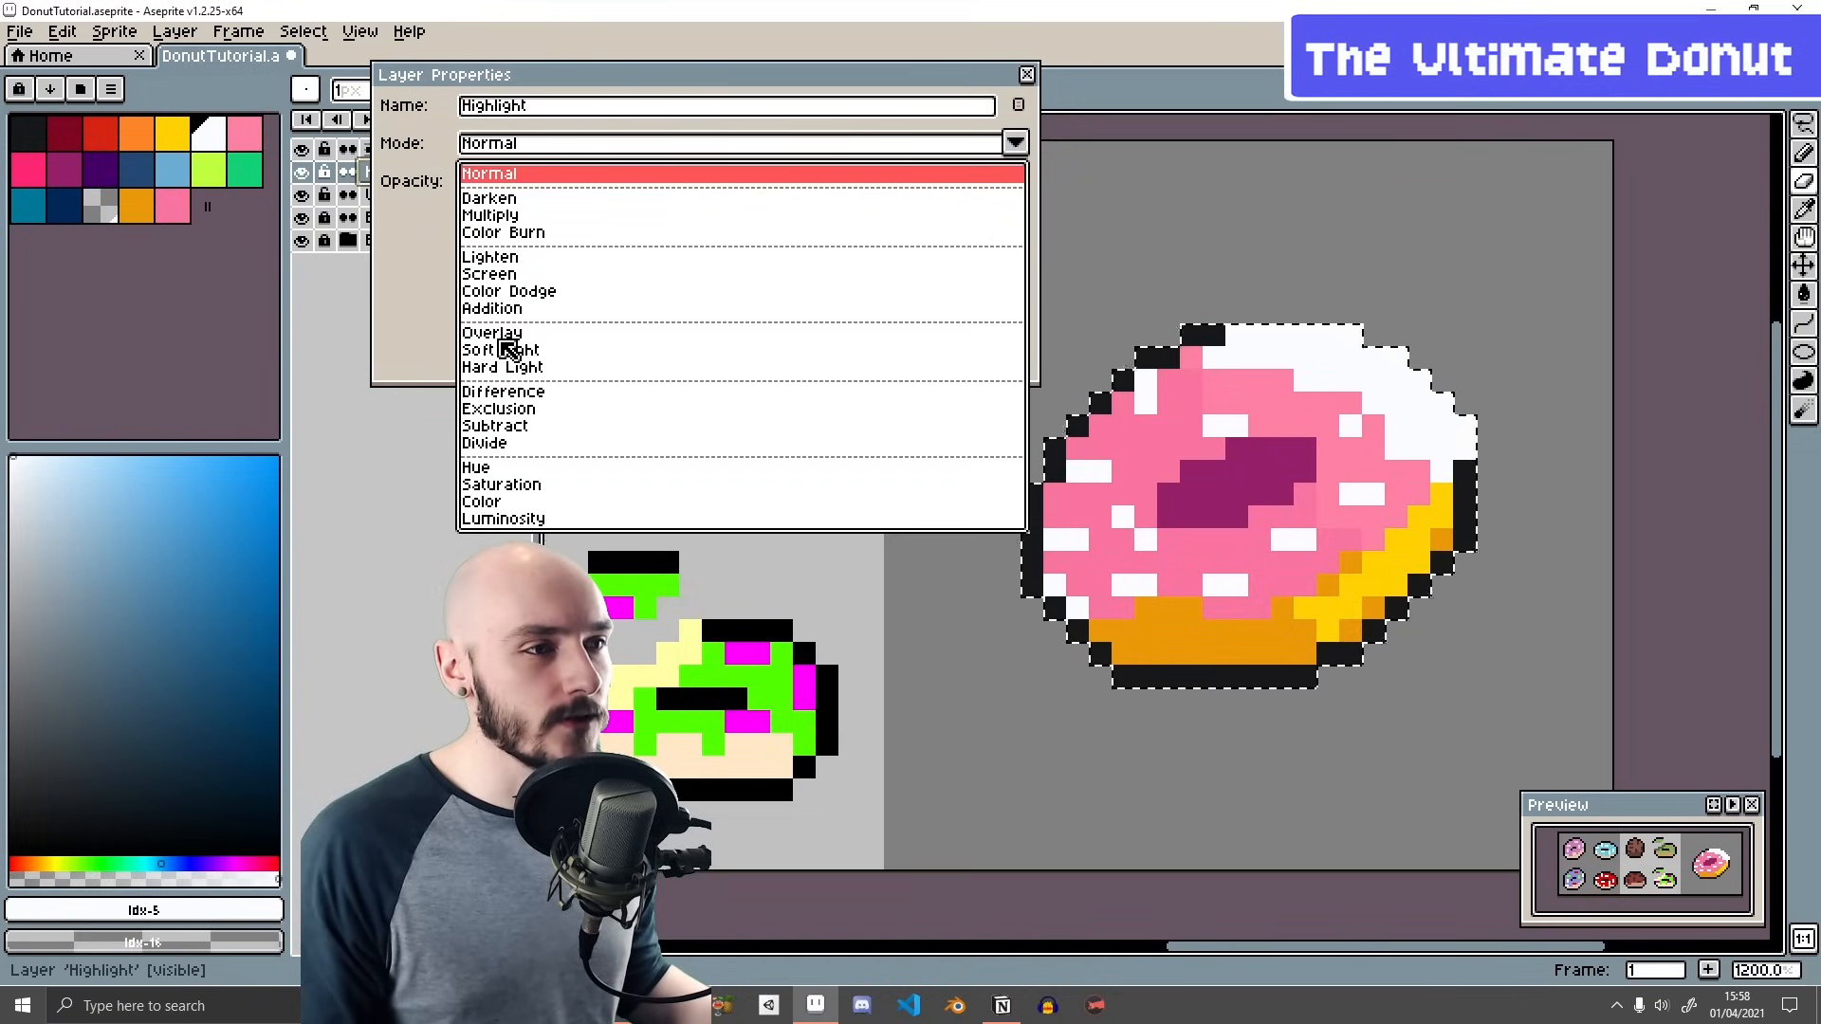
click(512, 257)
drag(758, 182, 934, 183)
click(1016, 145)
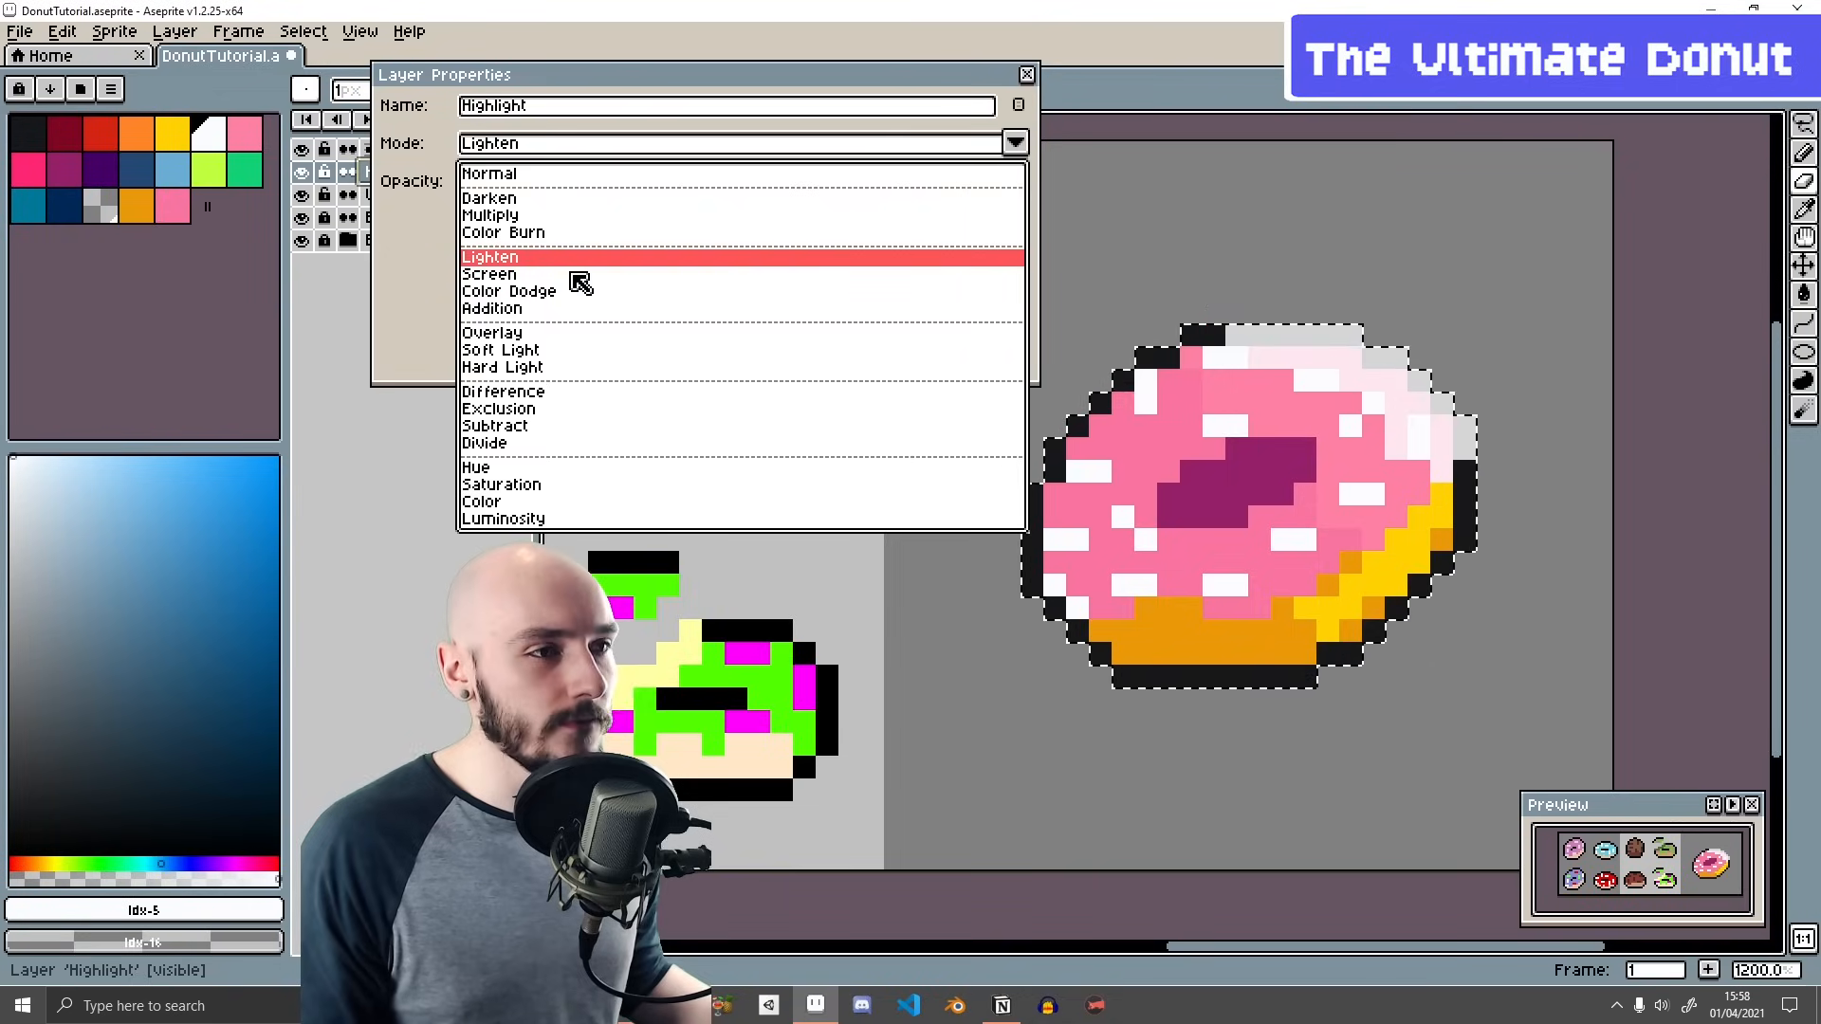
click(527, 337)
click(1016, 144)
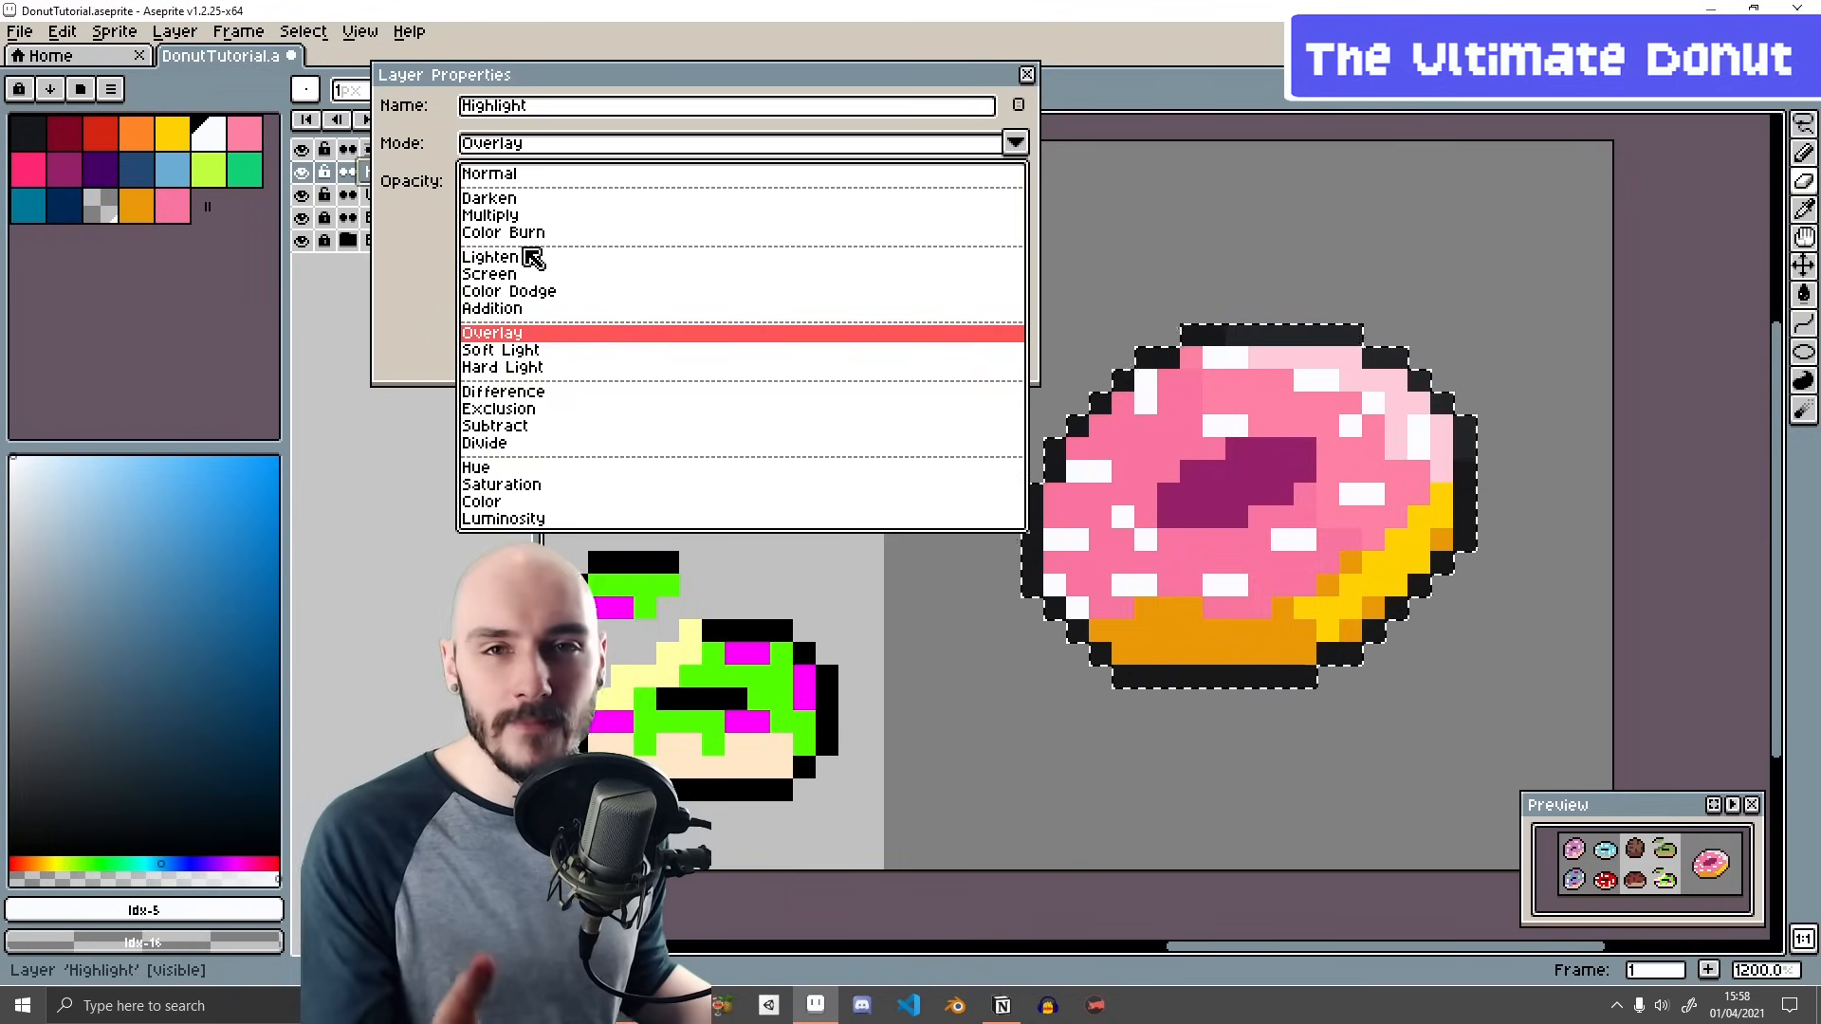
click(523, 355)
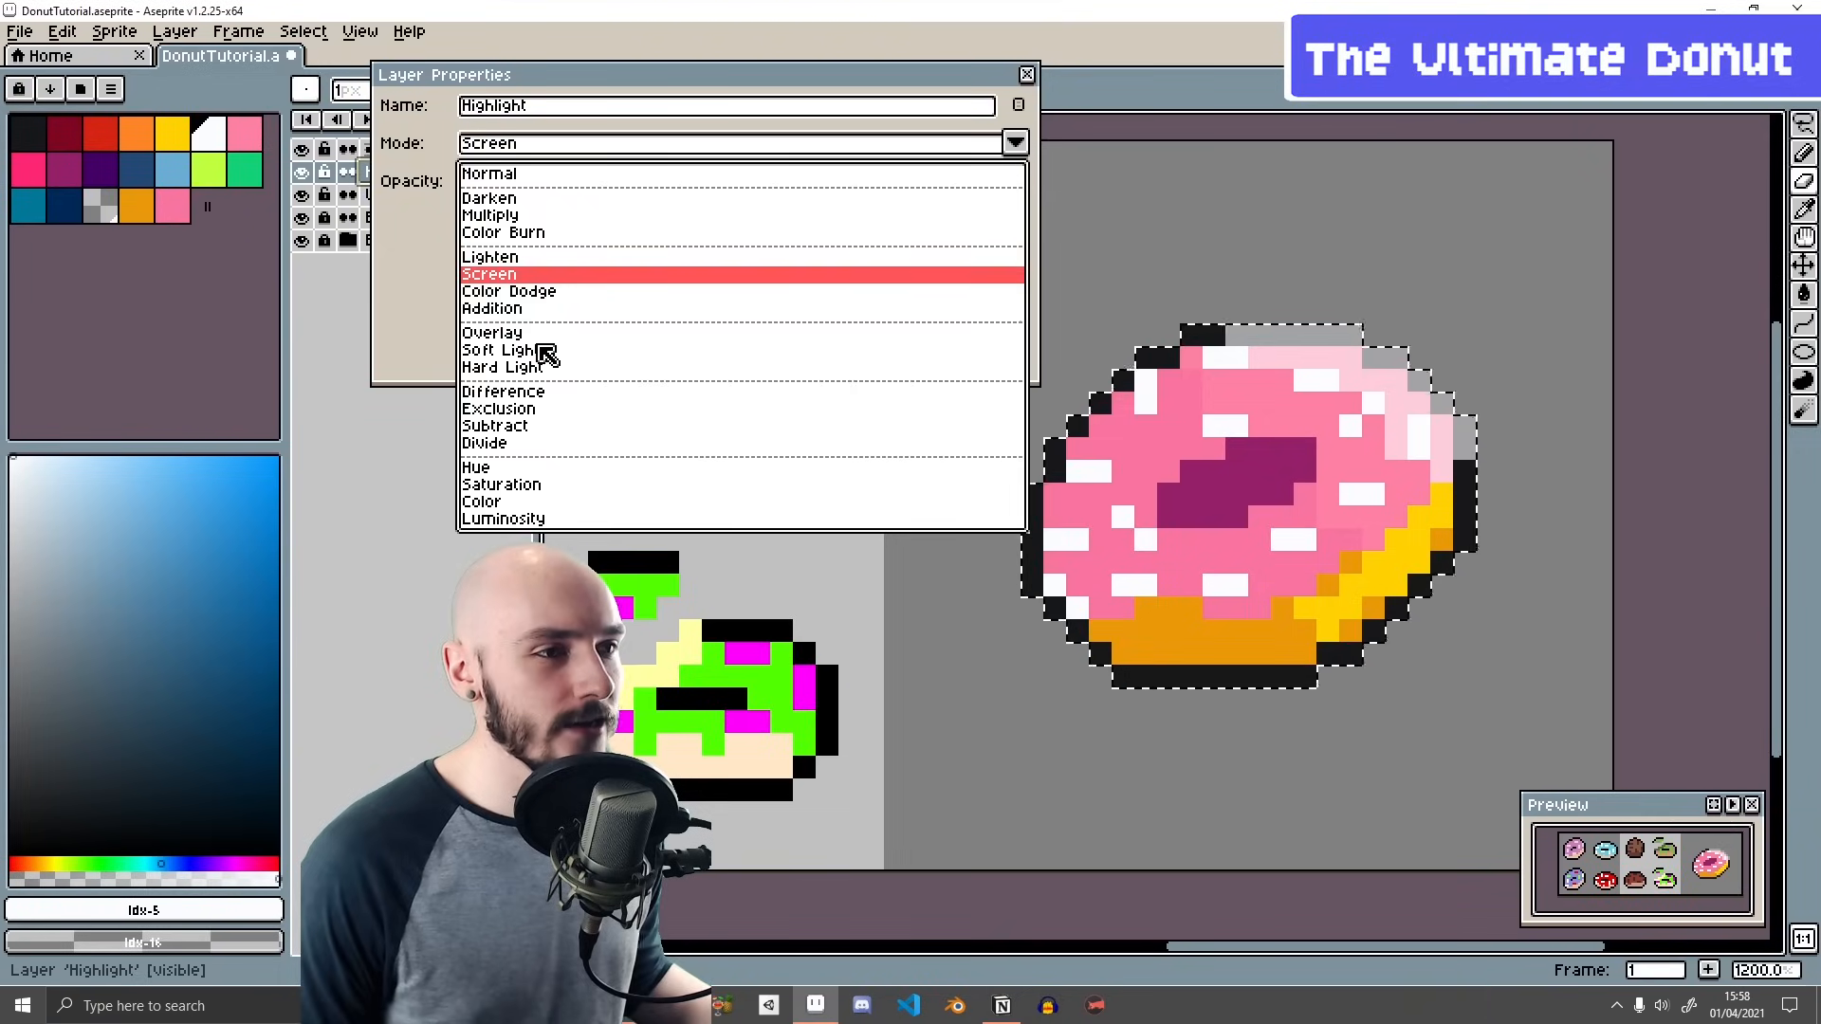
click(540, 352)
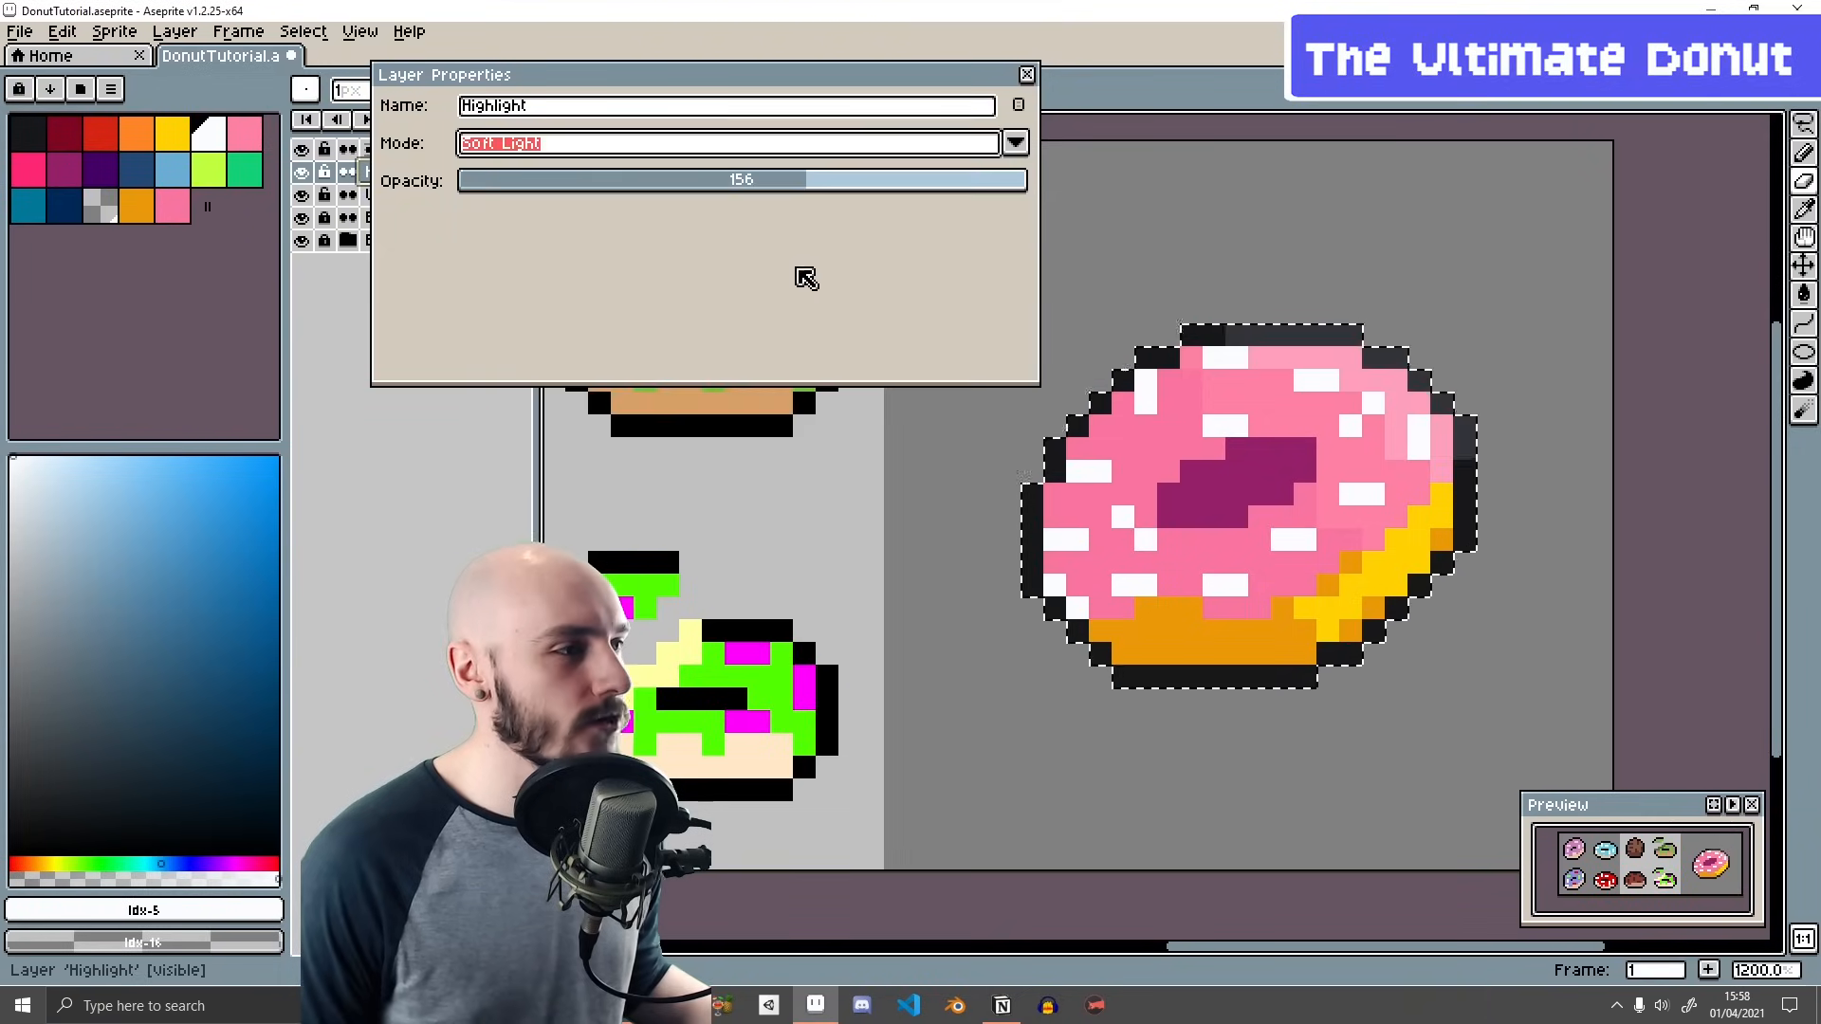
drag(893, 190, 832, 179)
key(Return)
- Merge the Highlight layer down into the ULTIMATE DONUT layer
drag(1214, 311, 1057, 366)
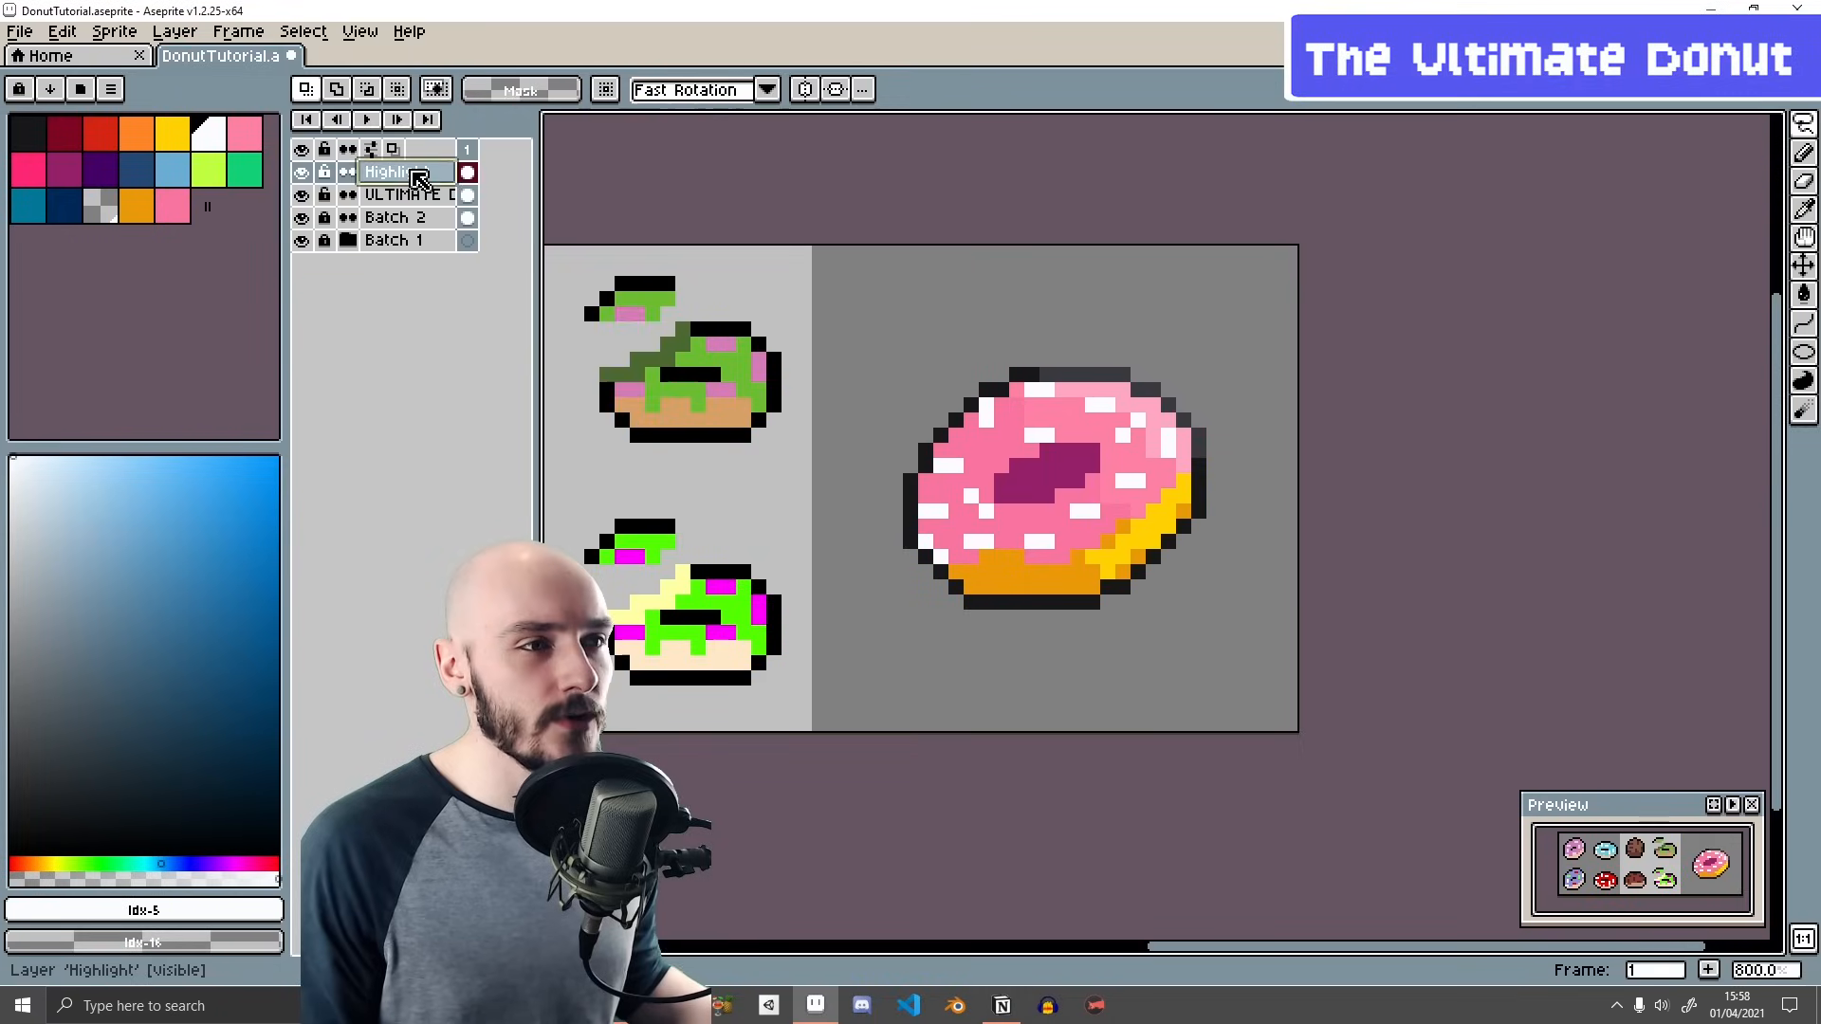
right_click(417, 172)
click(484, 349)
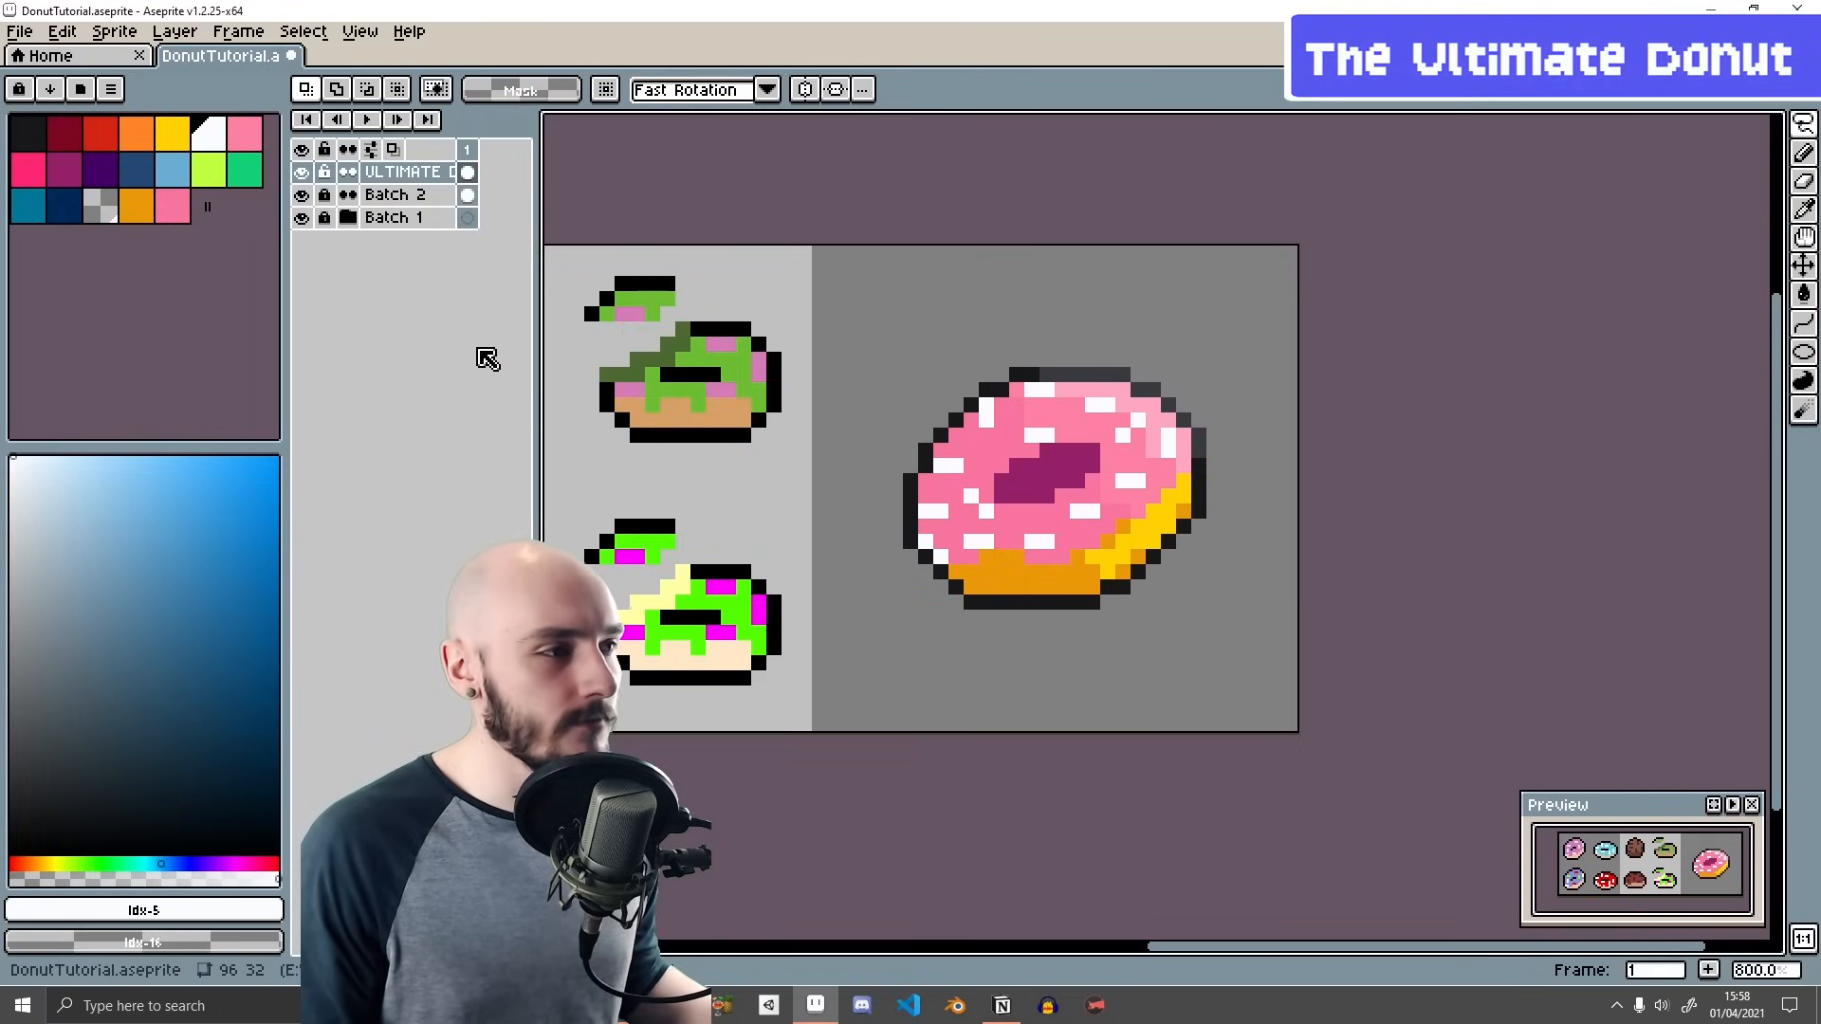
- Sample the highlight pink #ffa7c2, add it to the palette and paint a highlight along the lower-left rim of the hole
key(b)
alt+click(1126, 394)
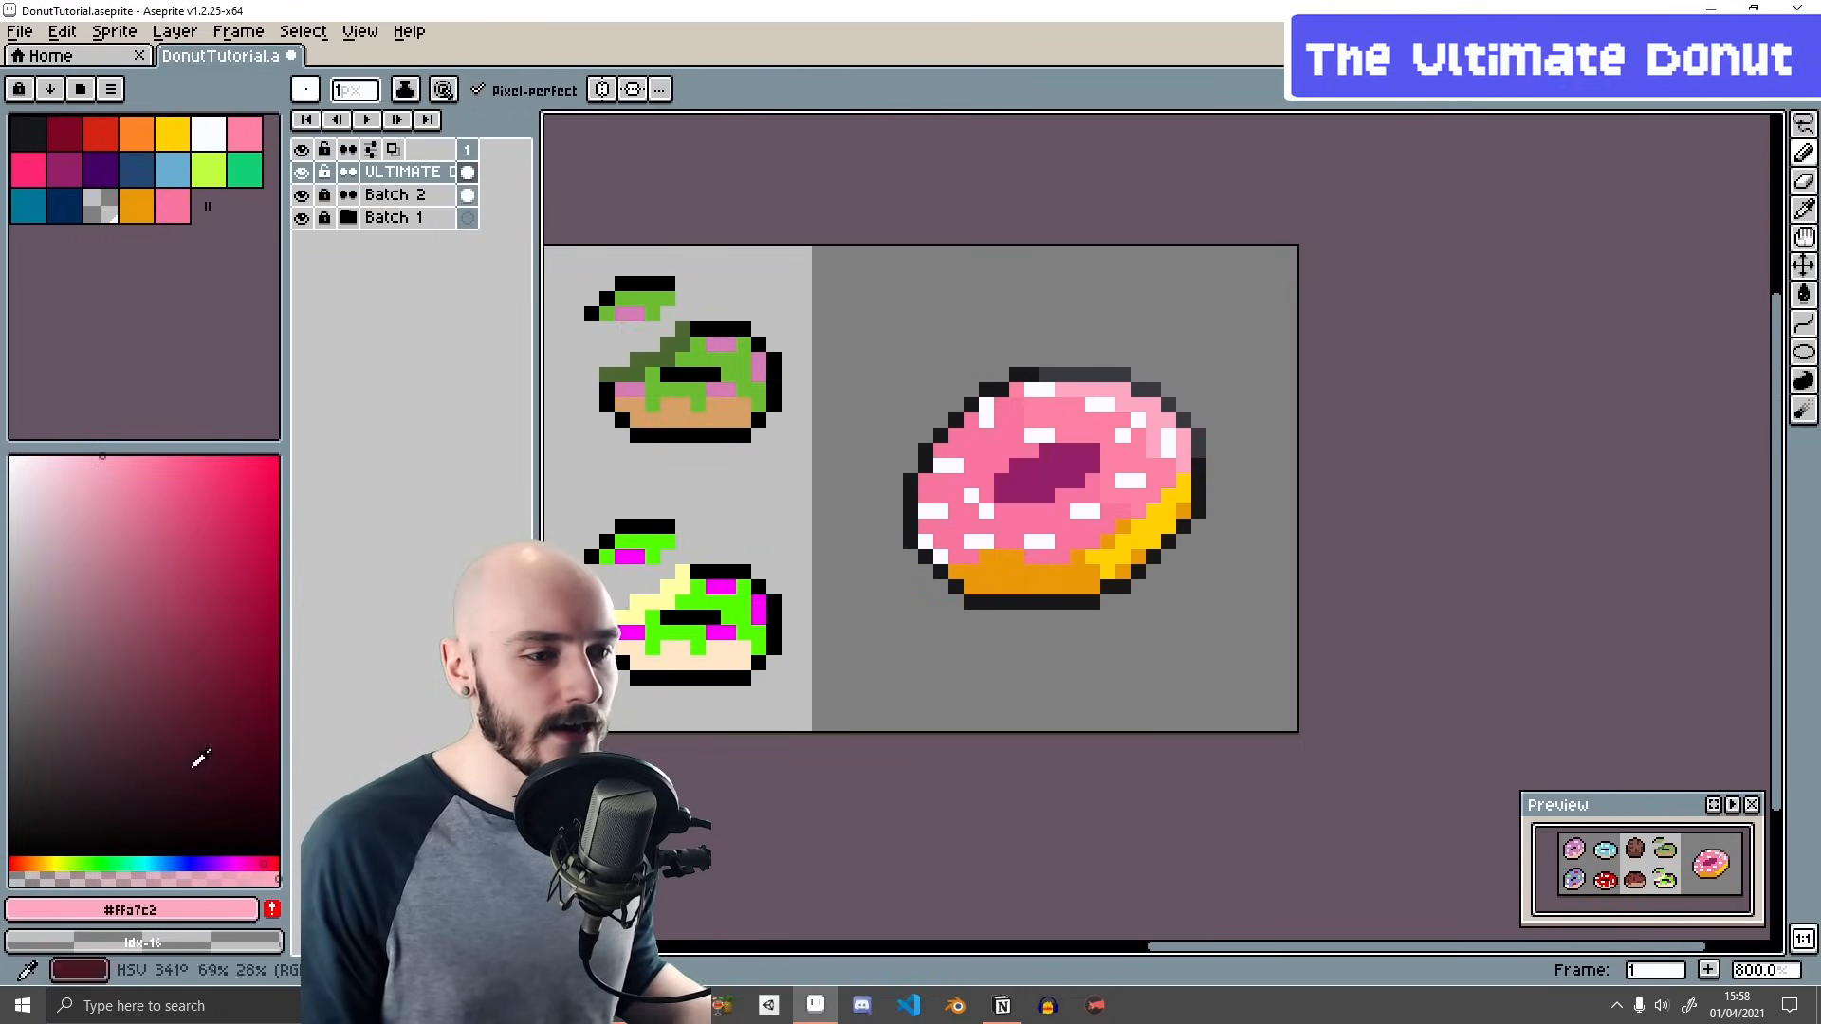
click(274, 912)
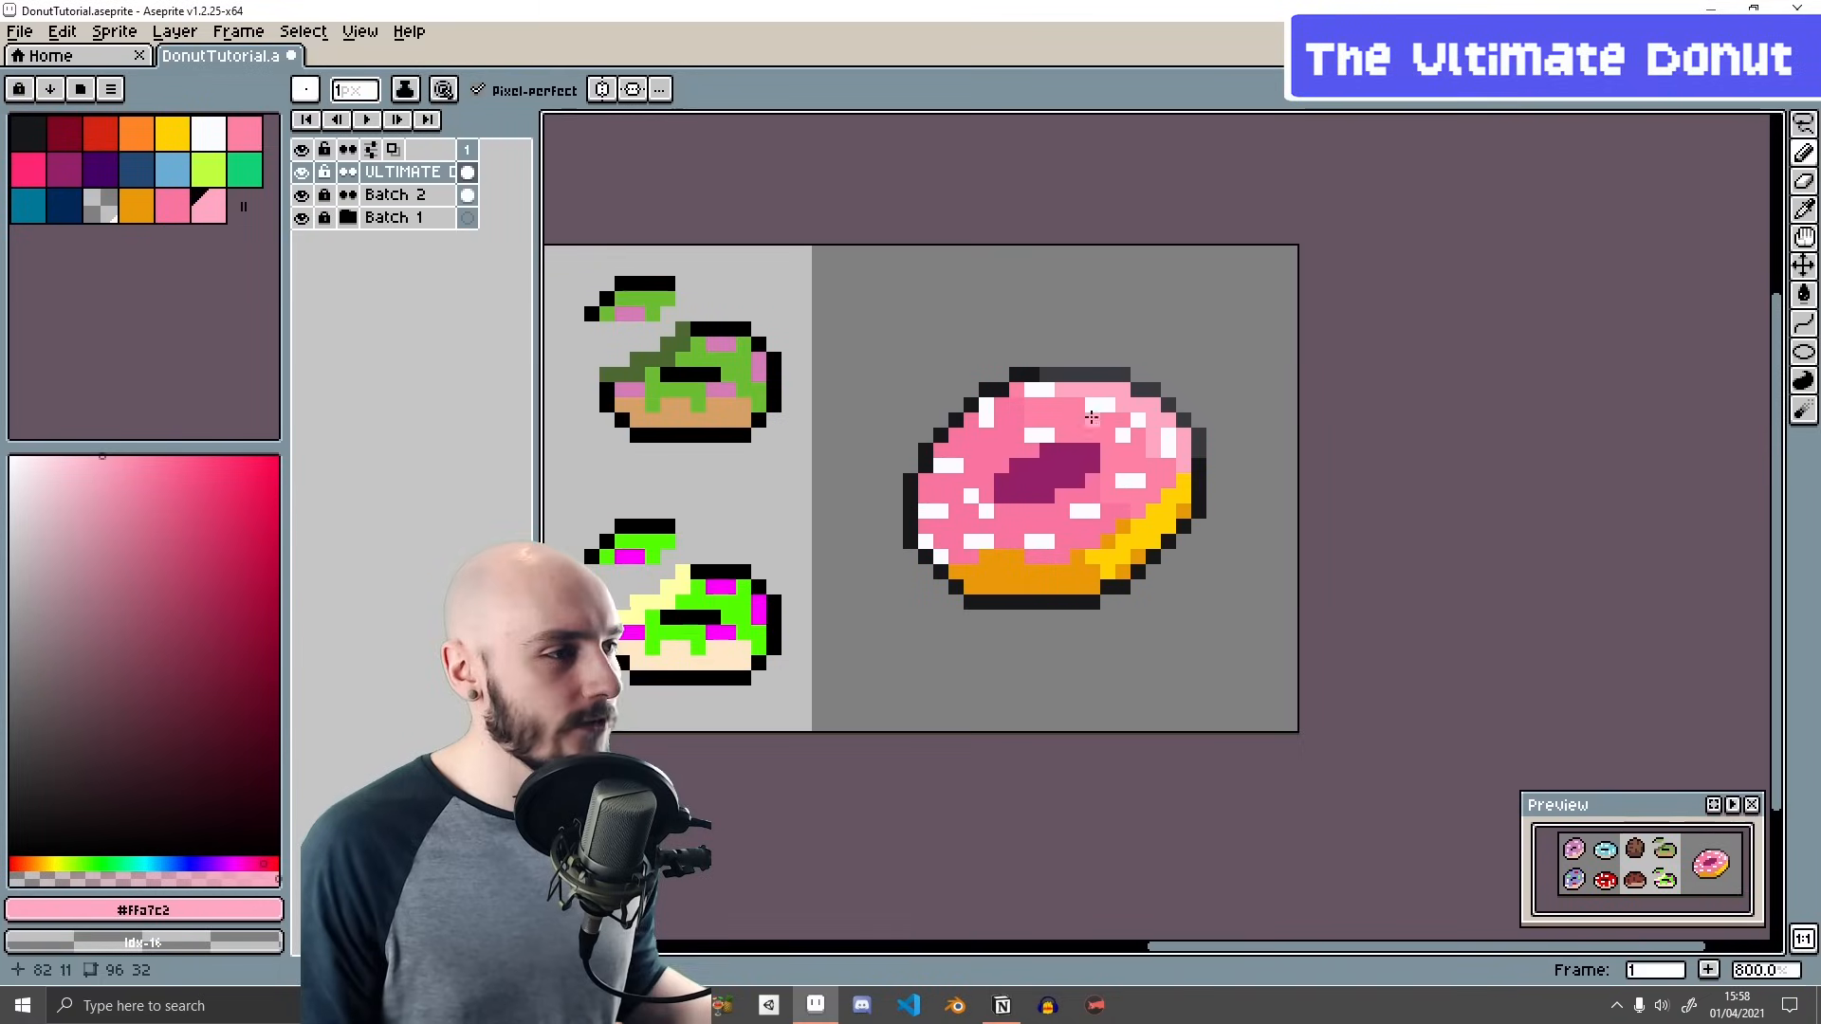
click(1072, 437)
key(ctrl+z)
drag(986, 481, 1032, 511)
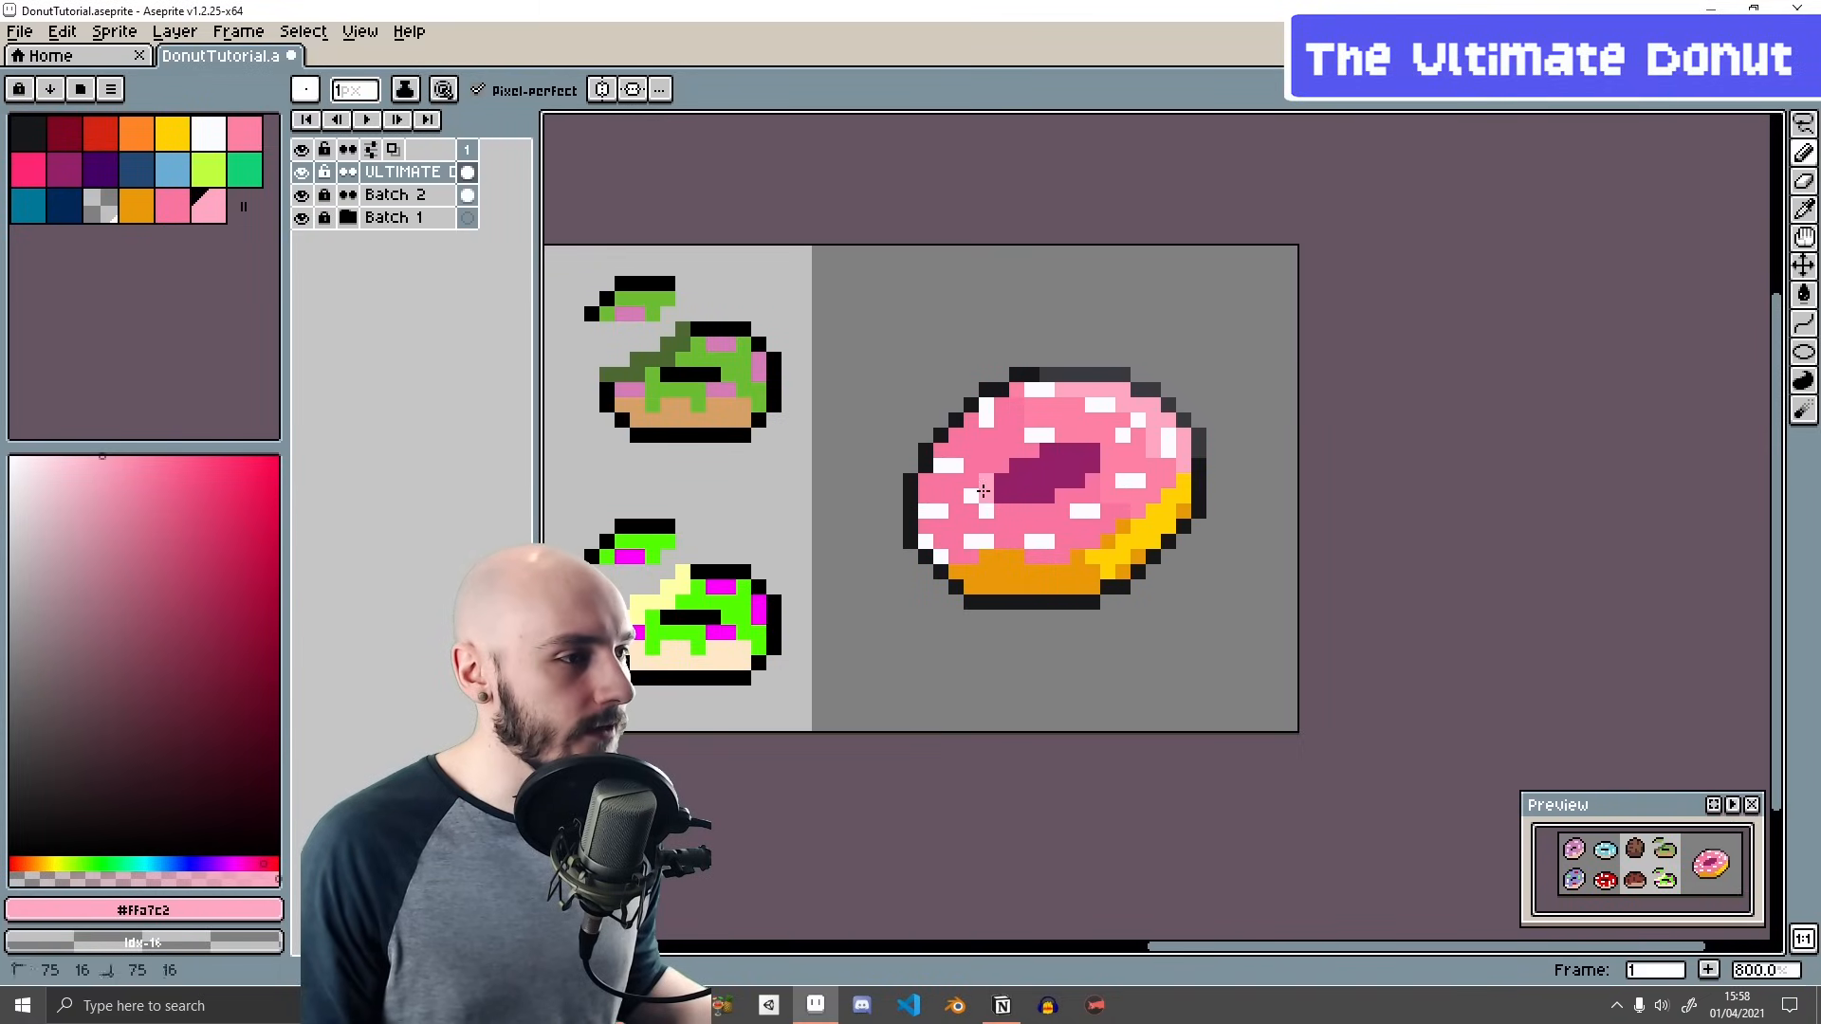
- Dither the dough's transition by placing yellow #ffd100 pixels in the orange area near the bottom
alt+click(1093, 560)
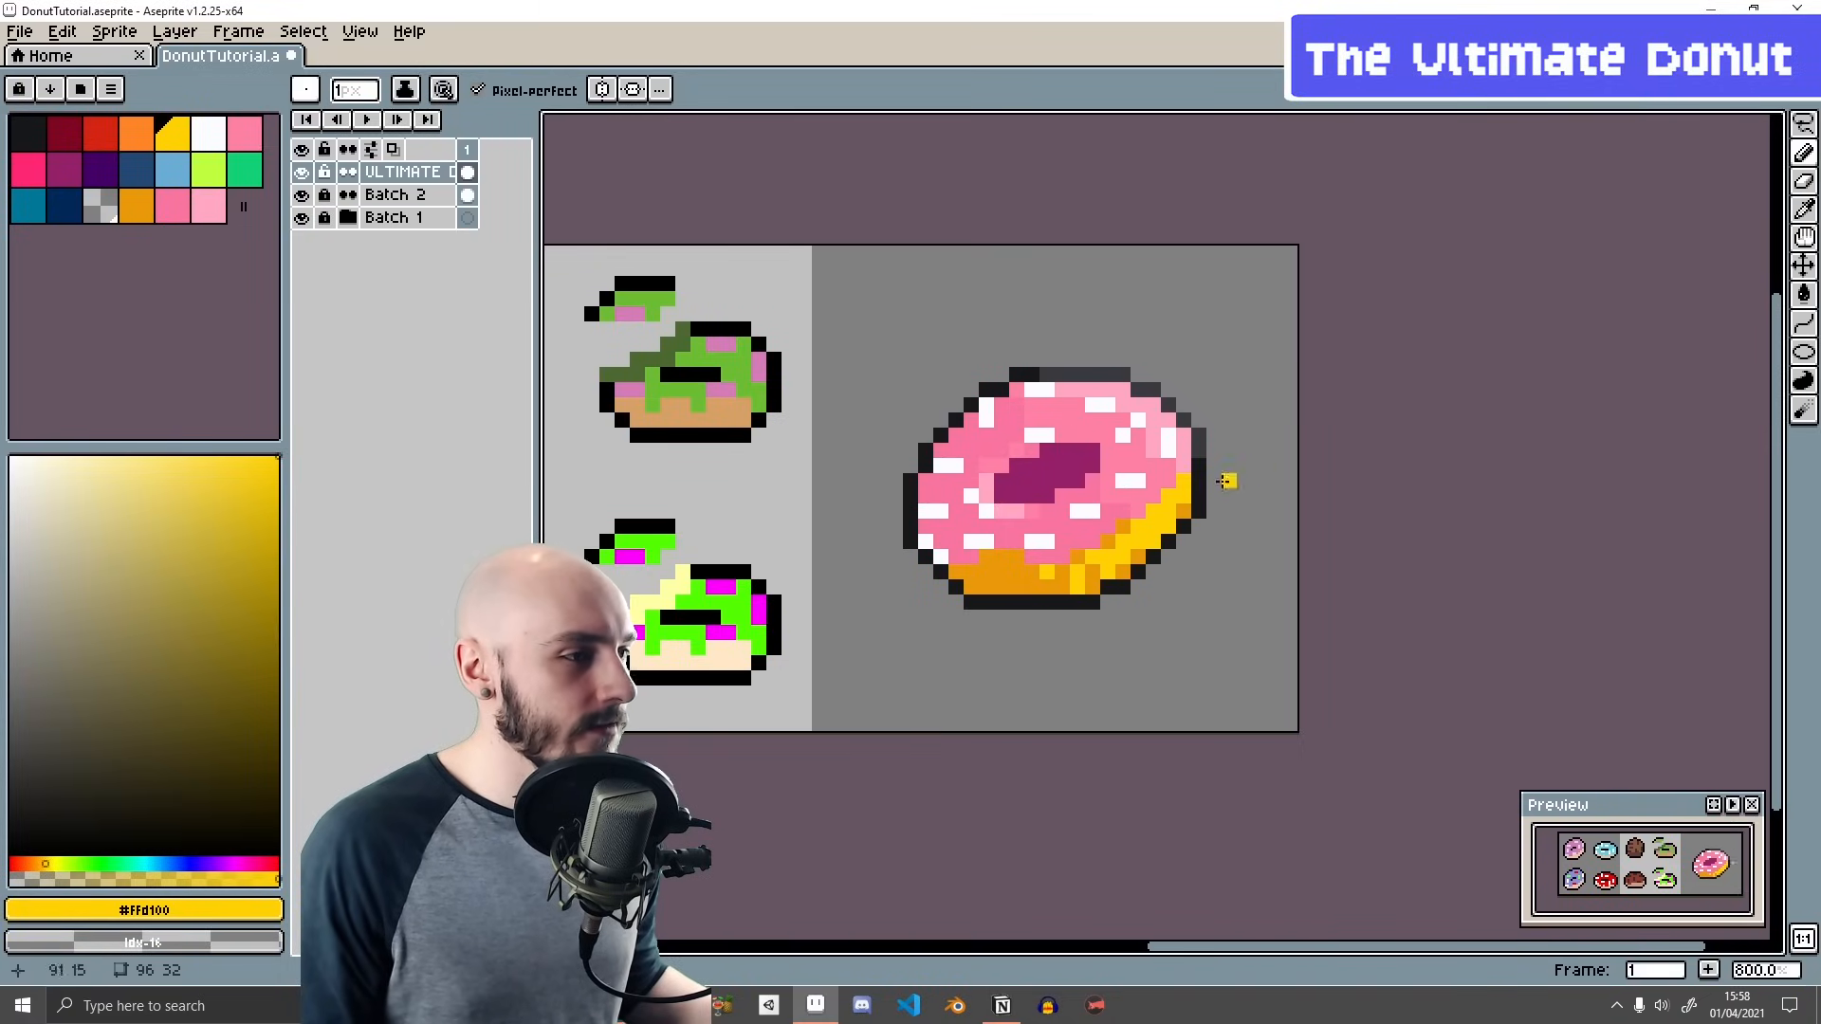
key(ctrl+z)
click(1062, 587)
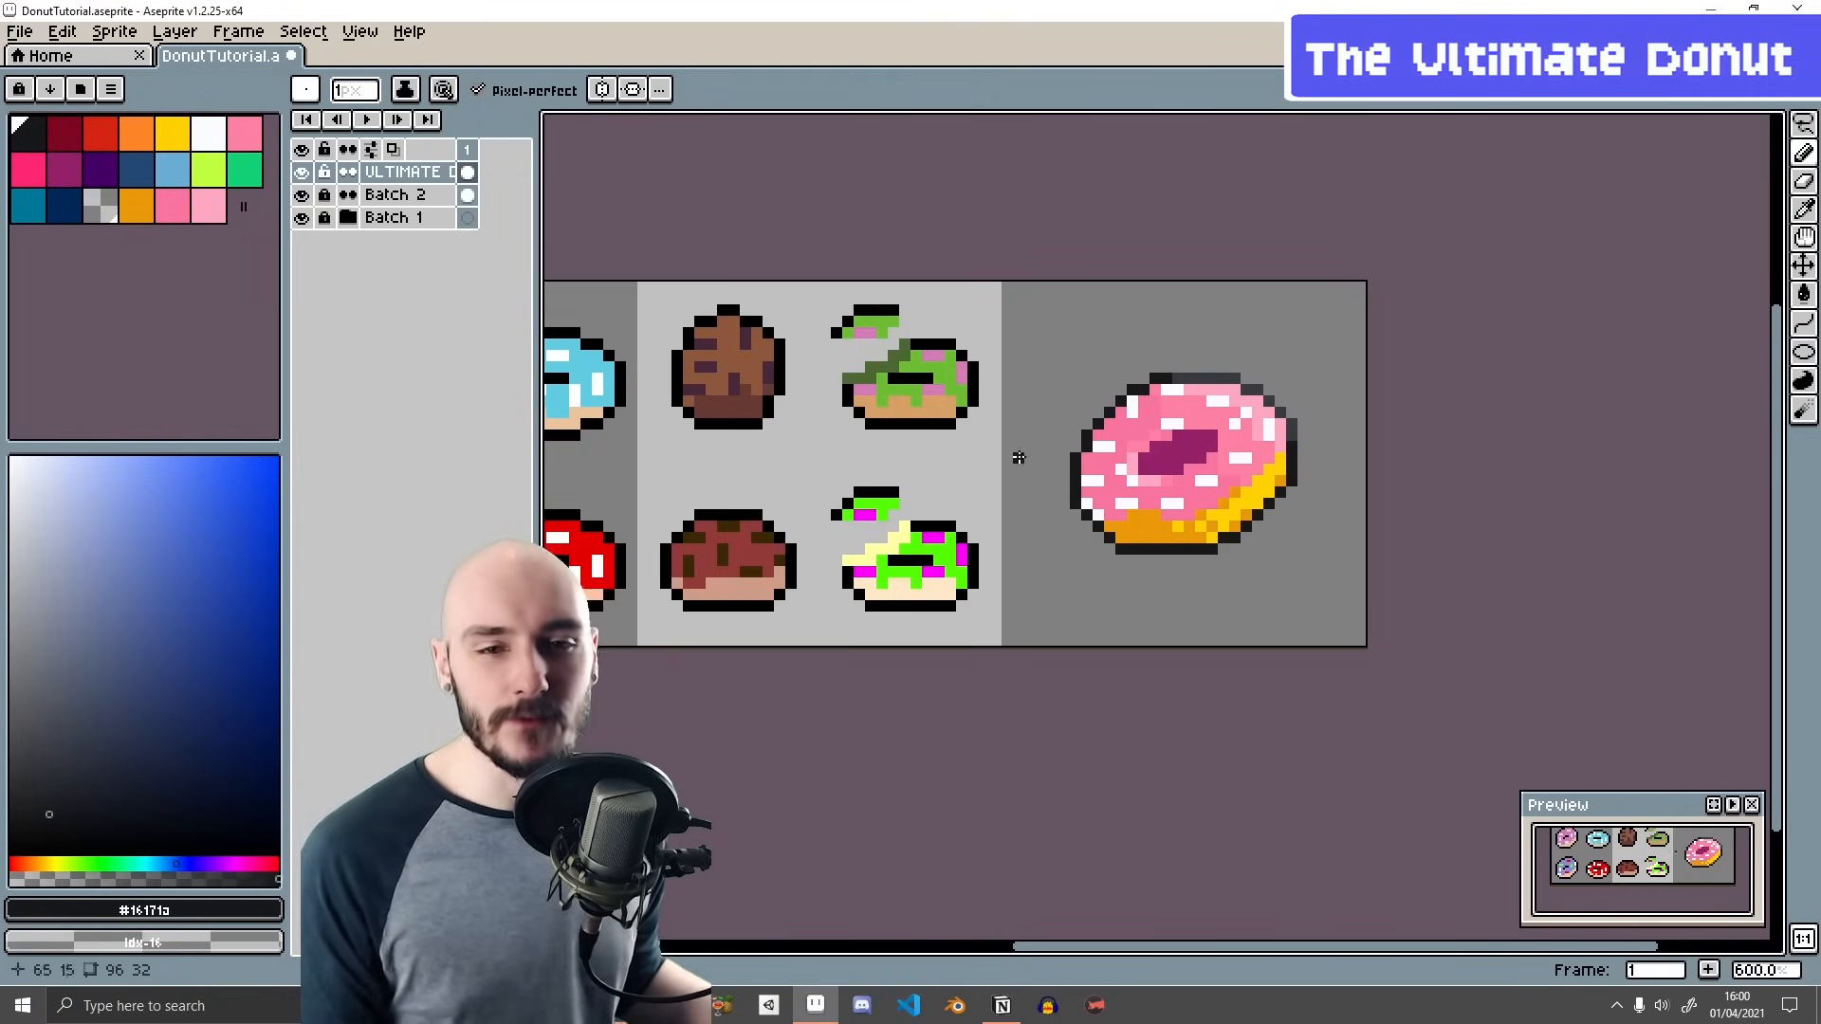
- Sort the palette by luminance and shade the lower-right part of the donut's hole with dark purple #430067
scroll(1214, 440, up, 3)
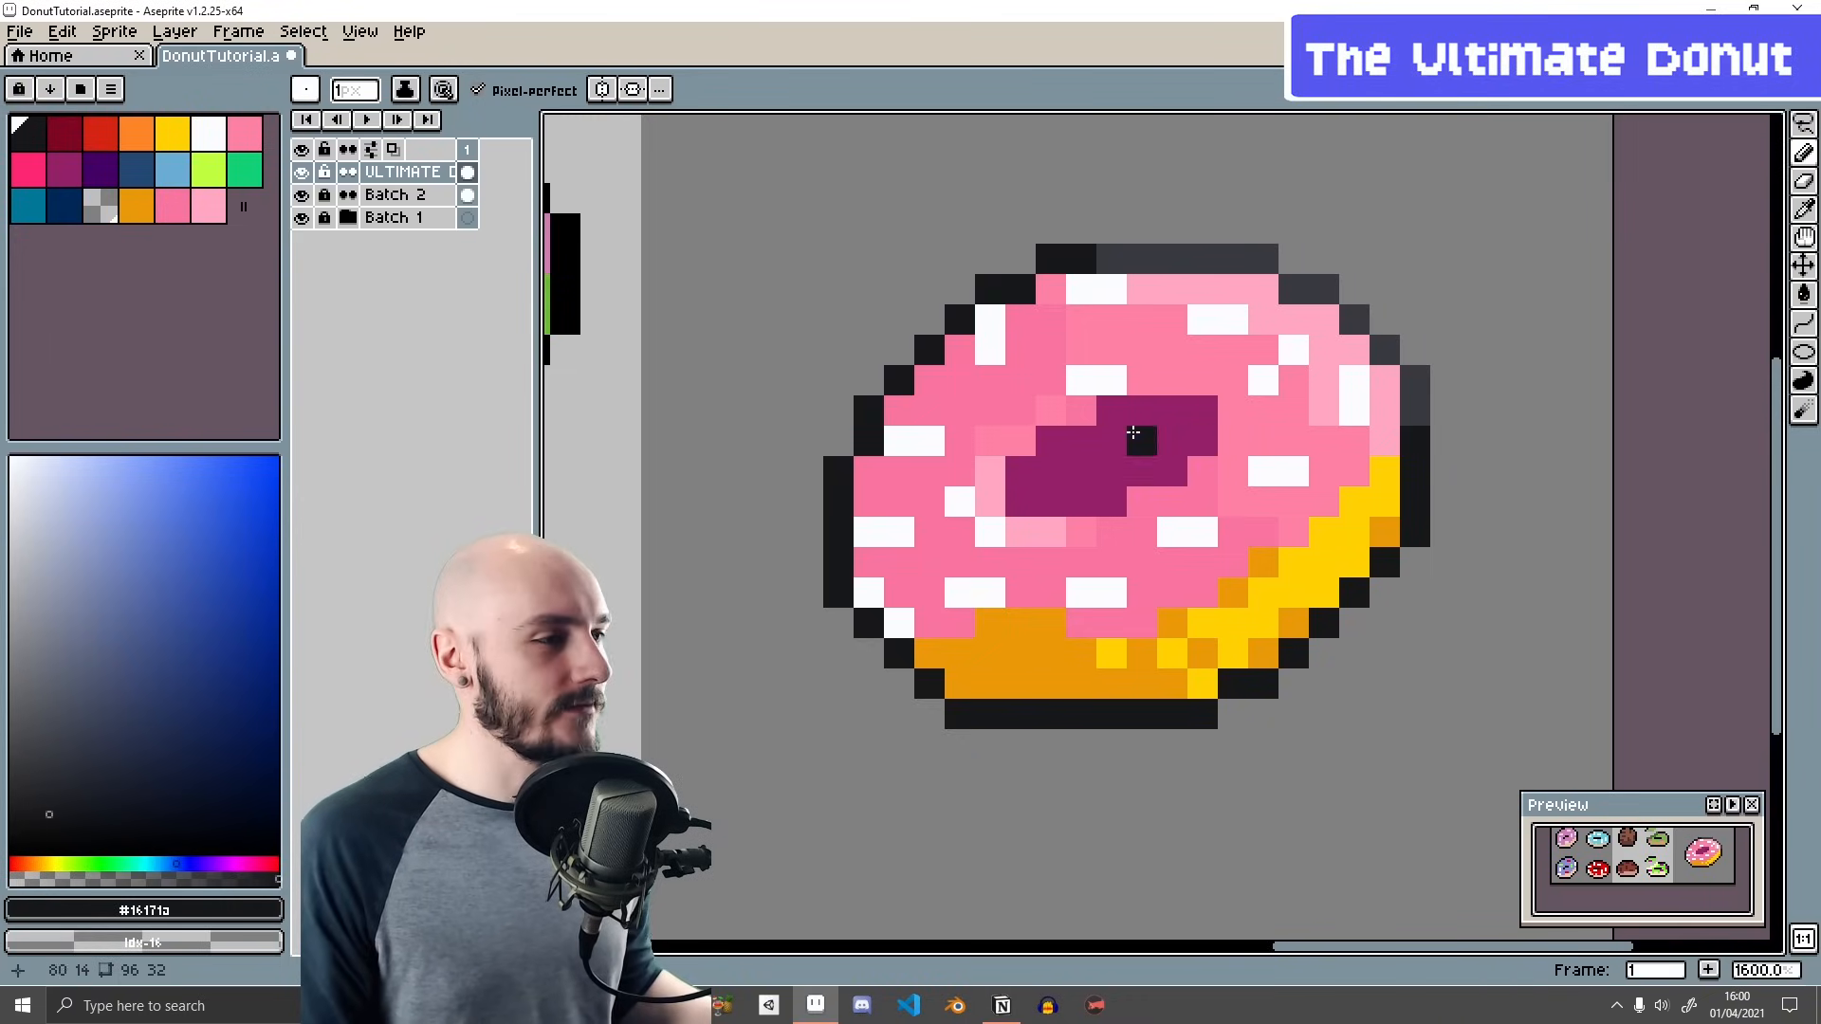
alt+click(1154, 435)
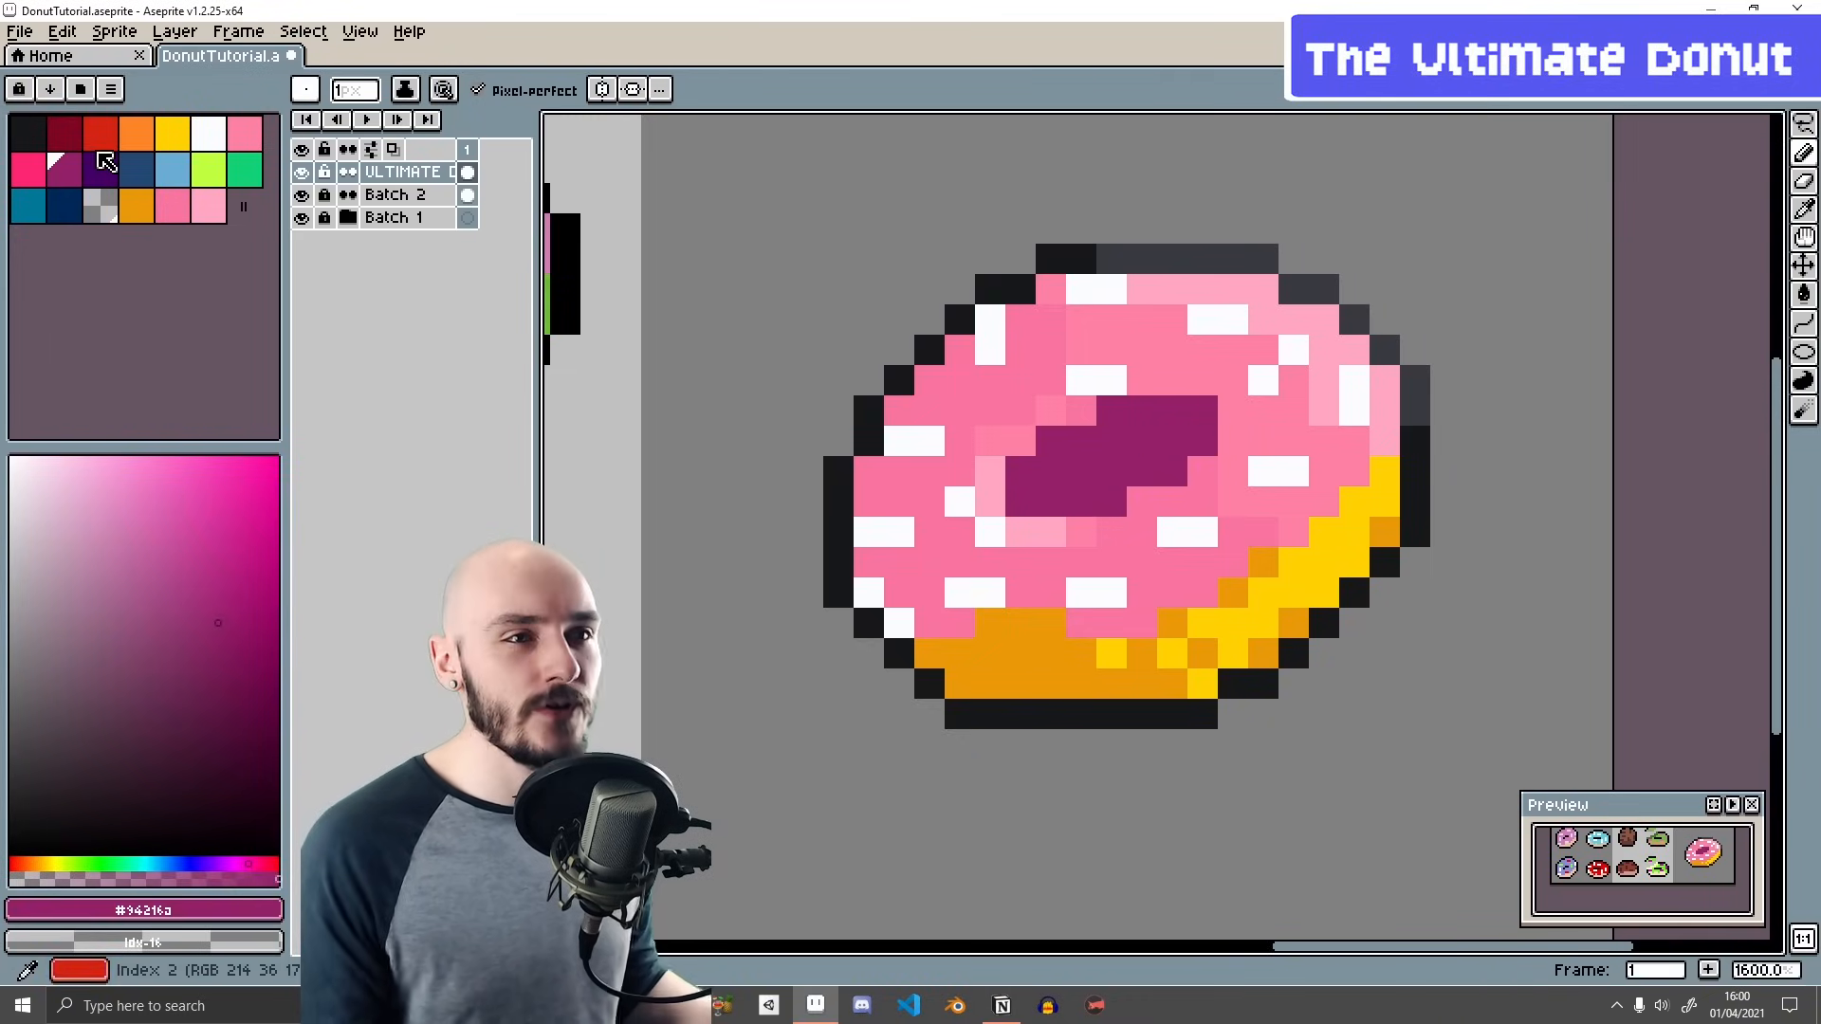
click(50, 88)
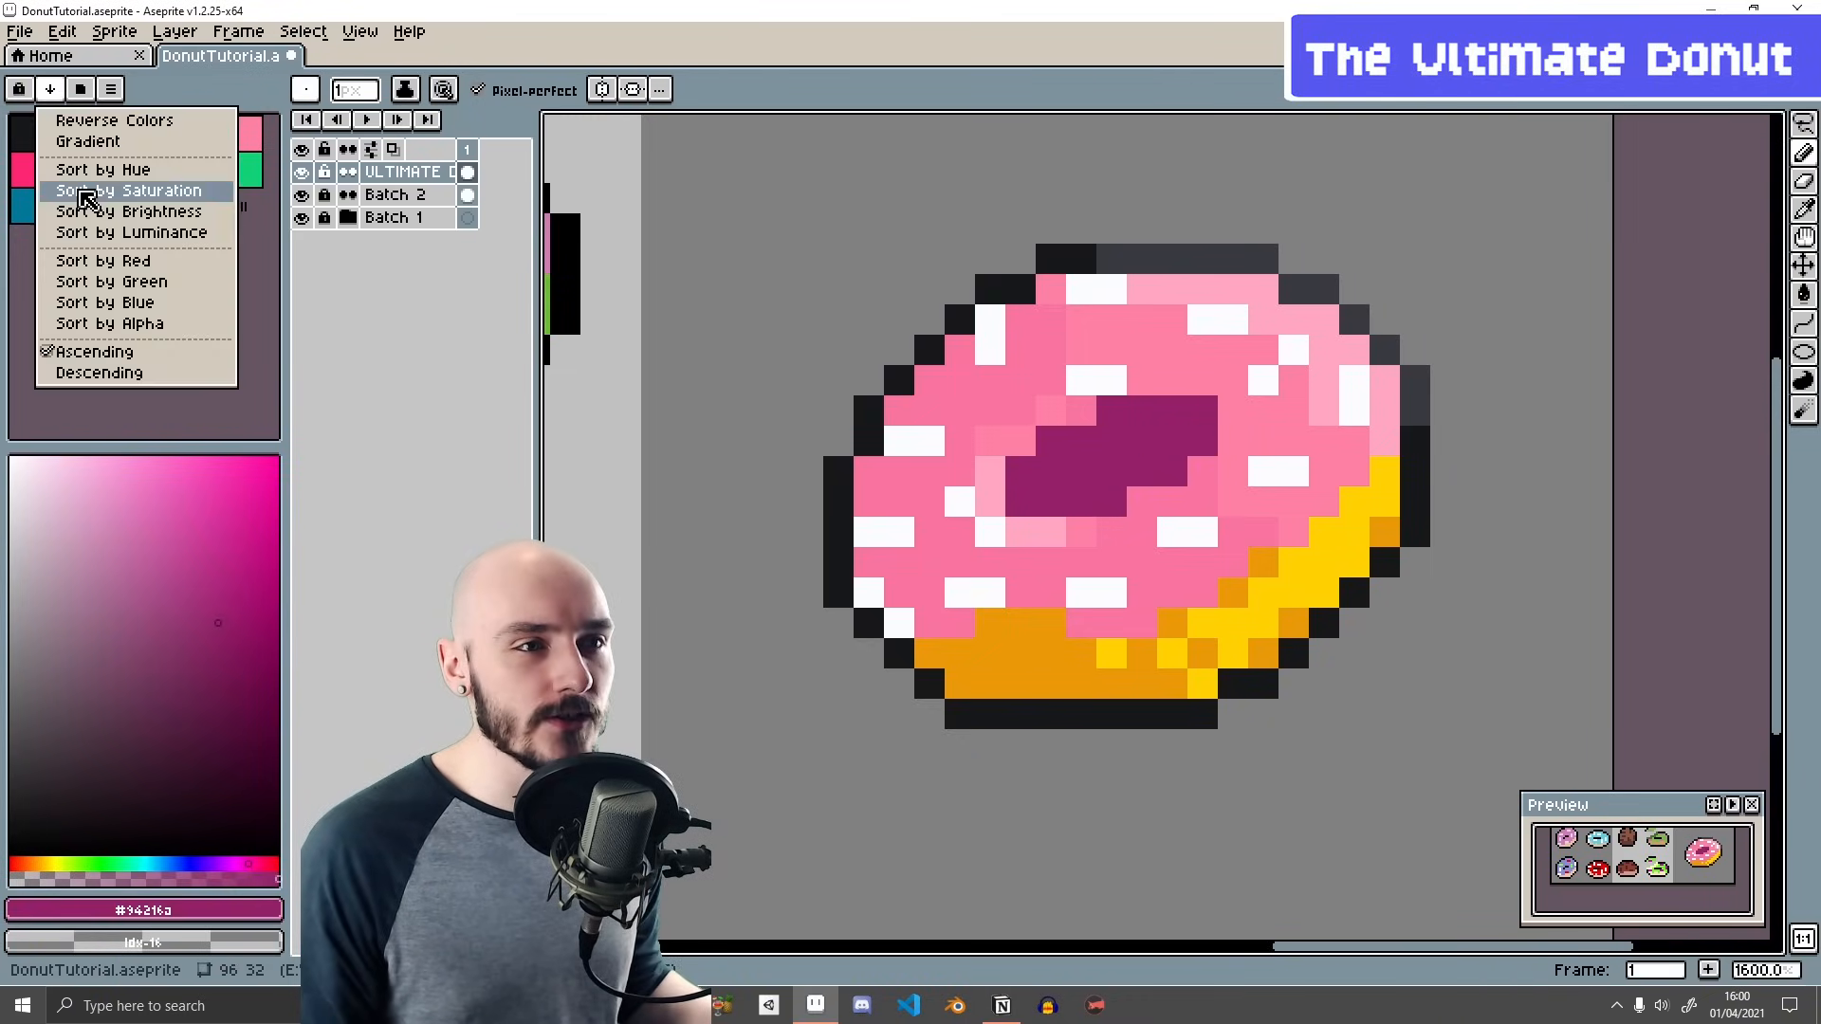
click(171, 233)
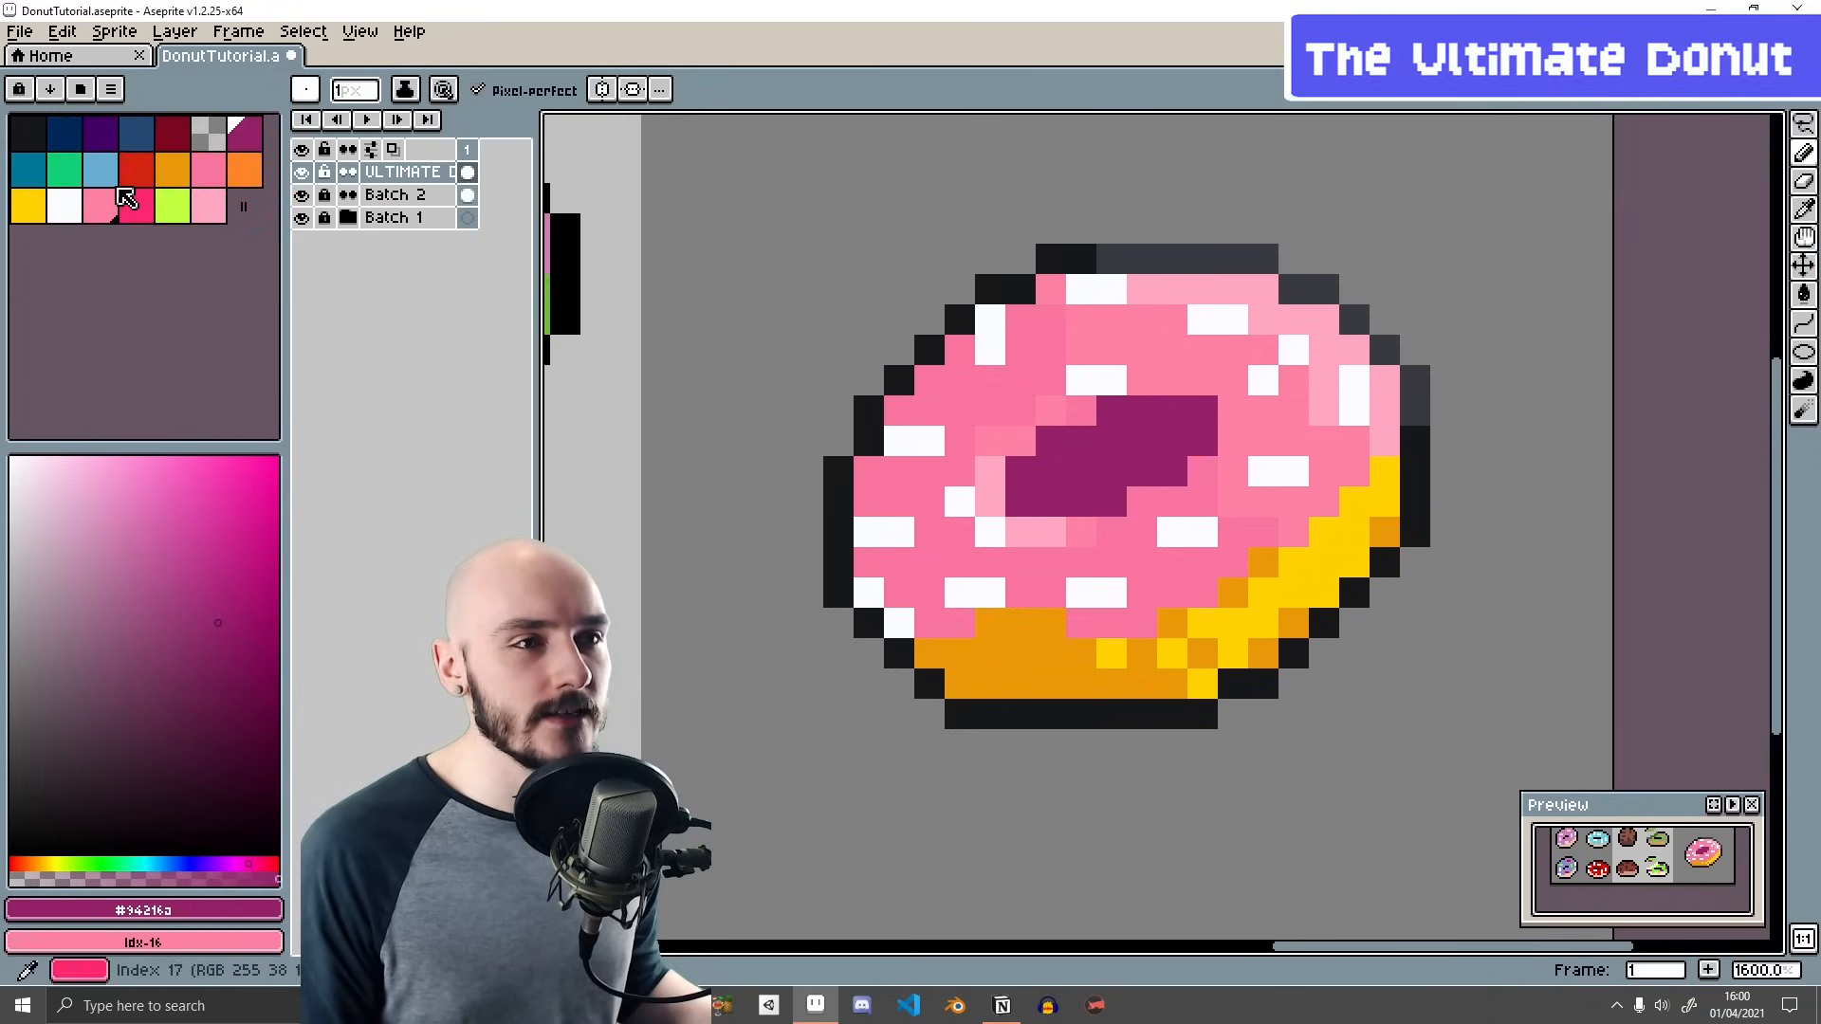
click(112, 131)
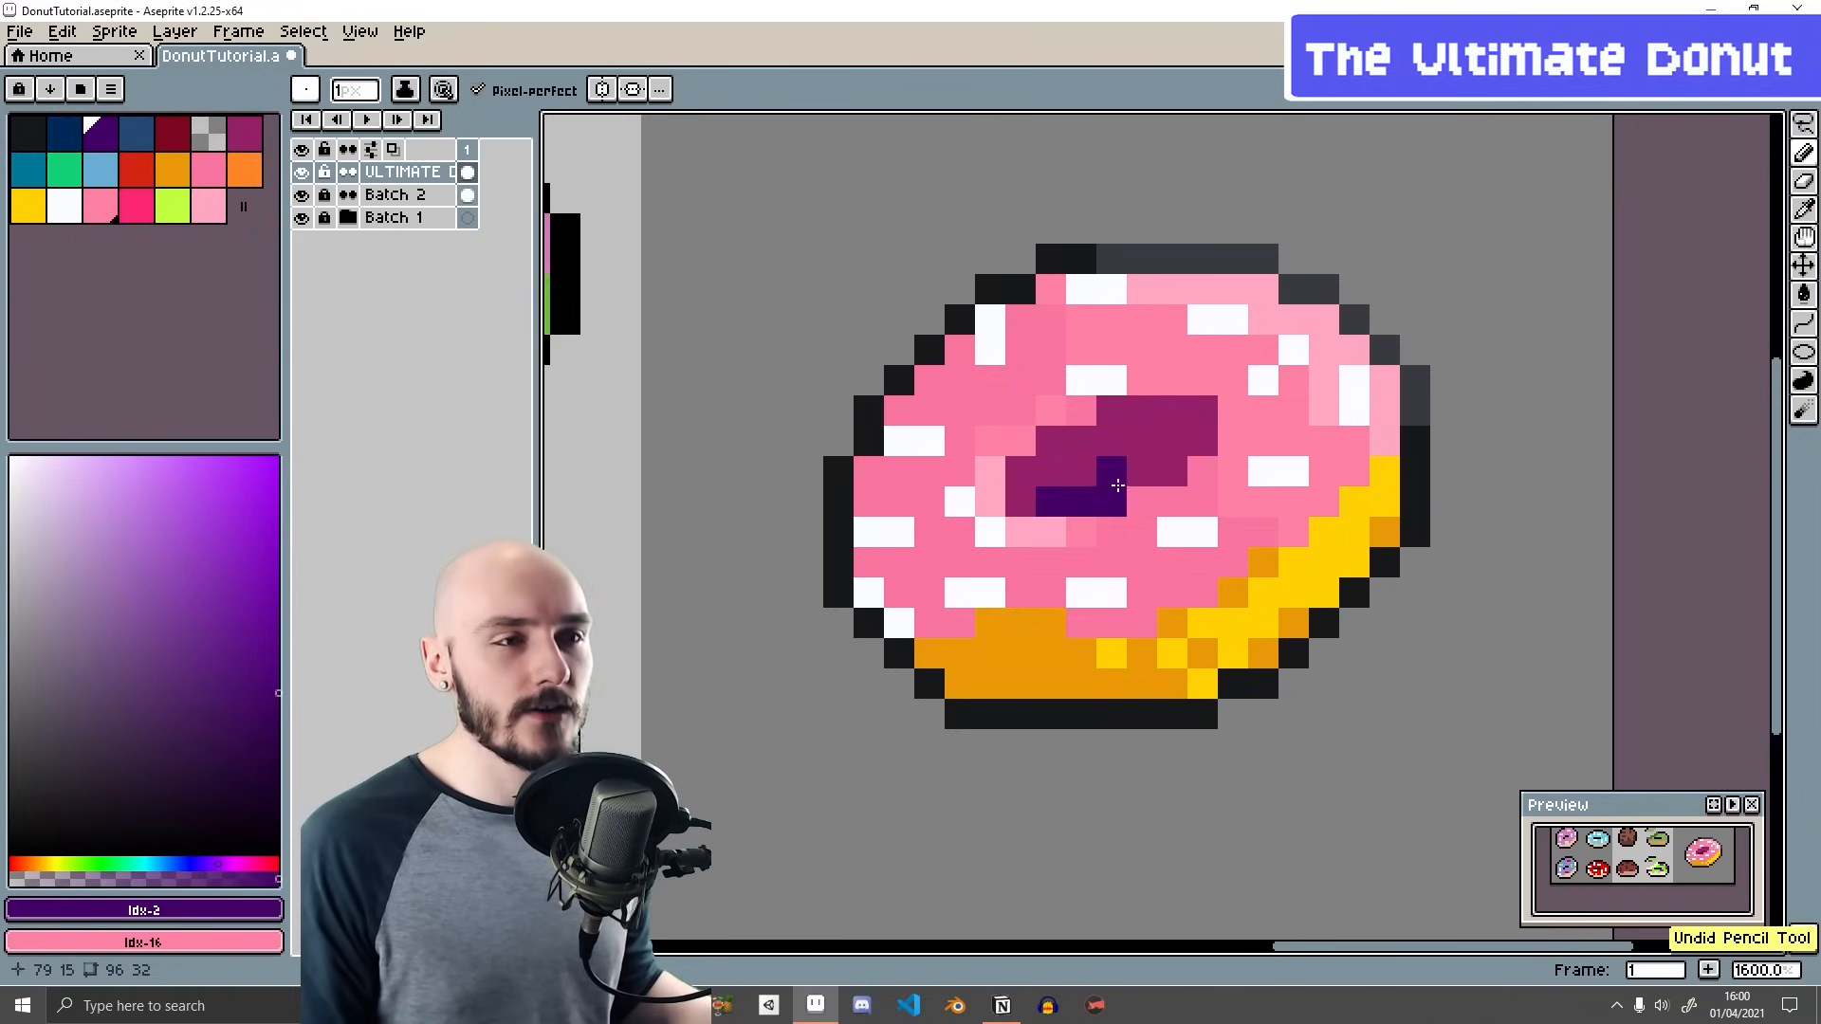
mouse_move(1142, 472)
mouse_down()
mouse_move(1091, 474)
mouse_move(1173, 462)
mouse_move(1179, 445)
mouse_move(1132, 447)
mouse_up()
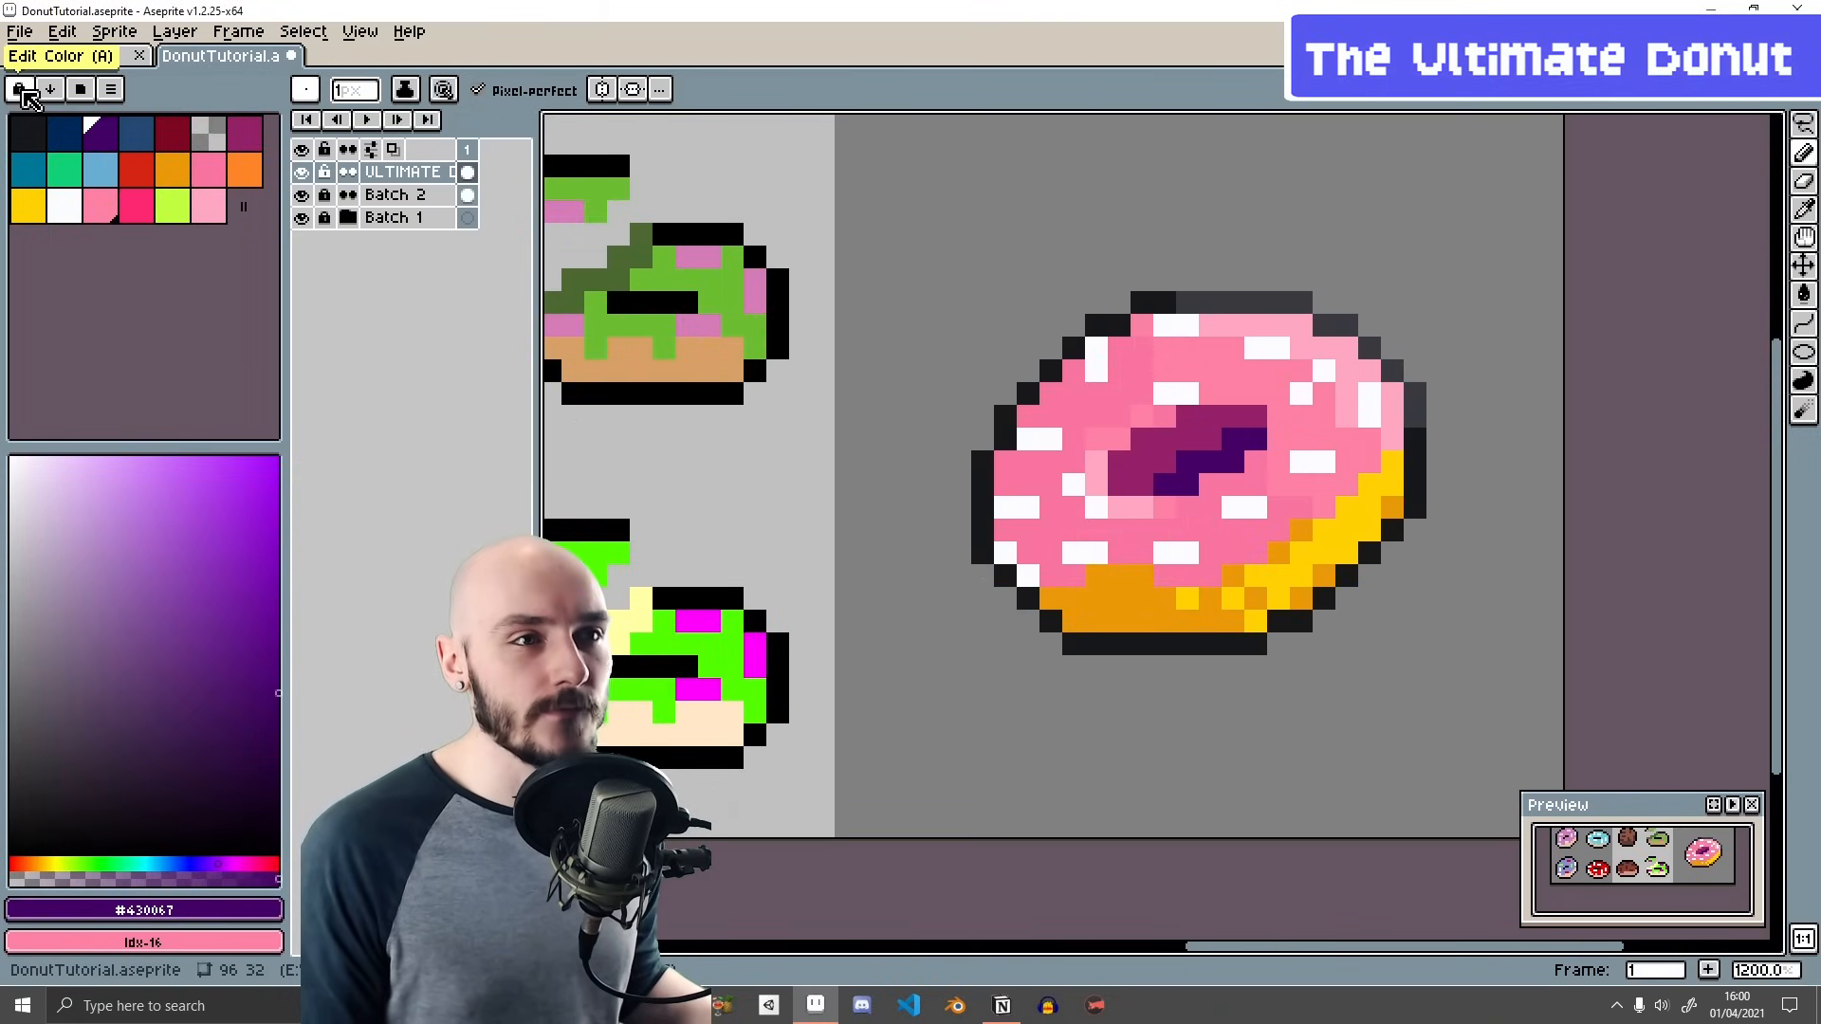
- Enable palette editing and change the dark purple swatch used in the hole to a lighter purple
click(24, 90)
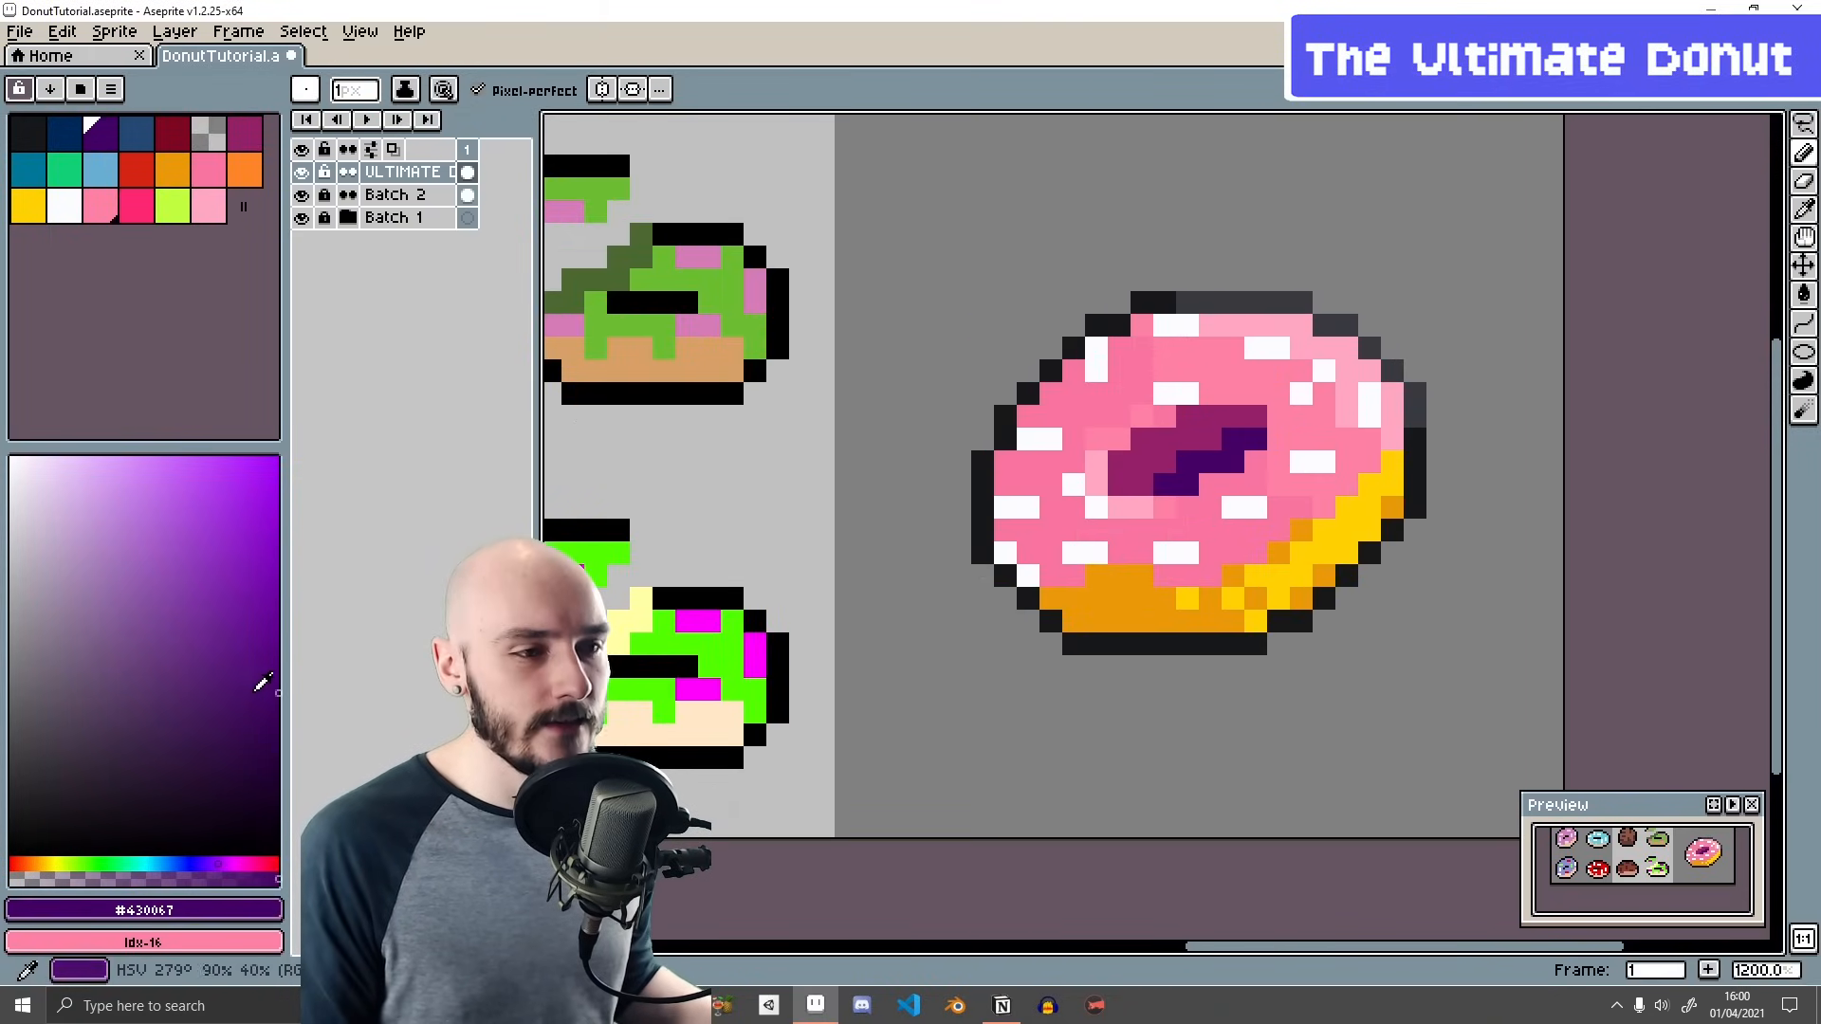
drag(263, 683, 252, 576)
key(m)
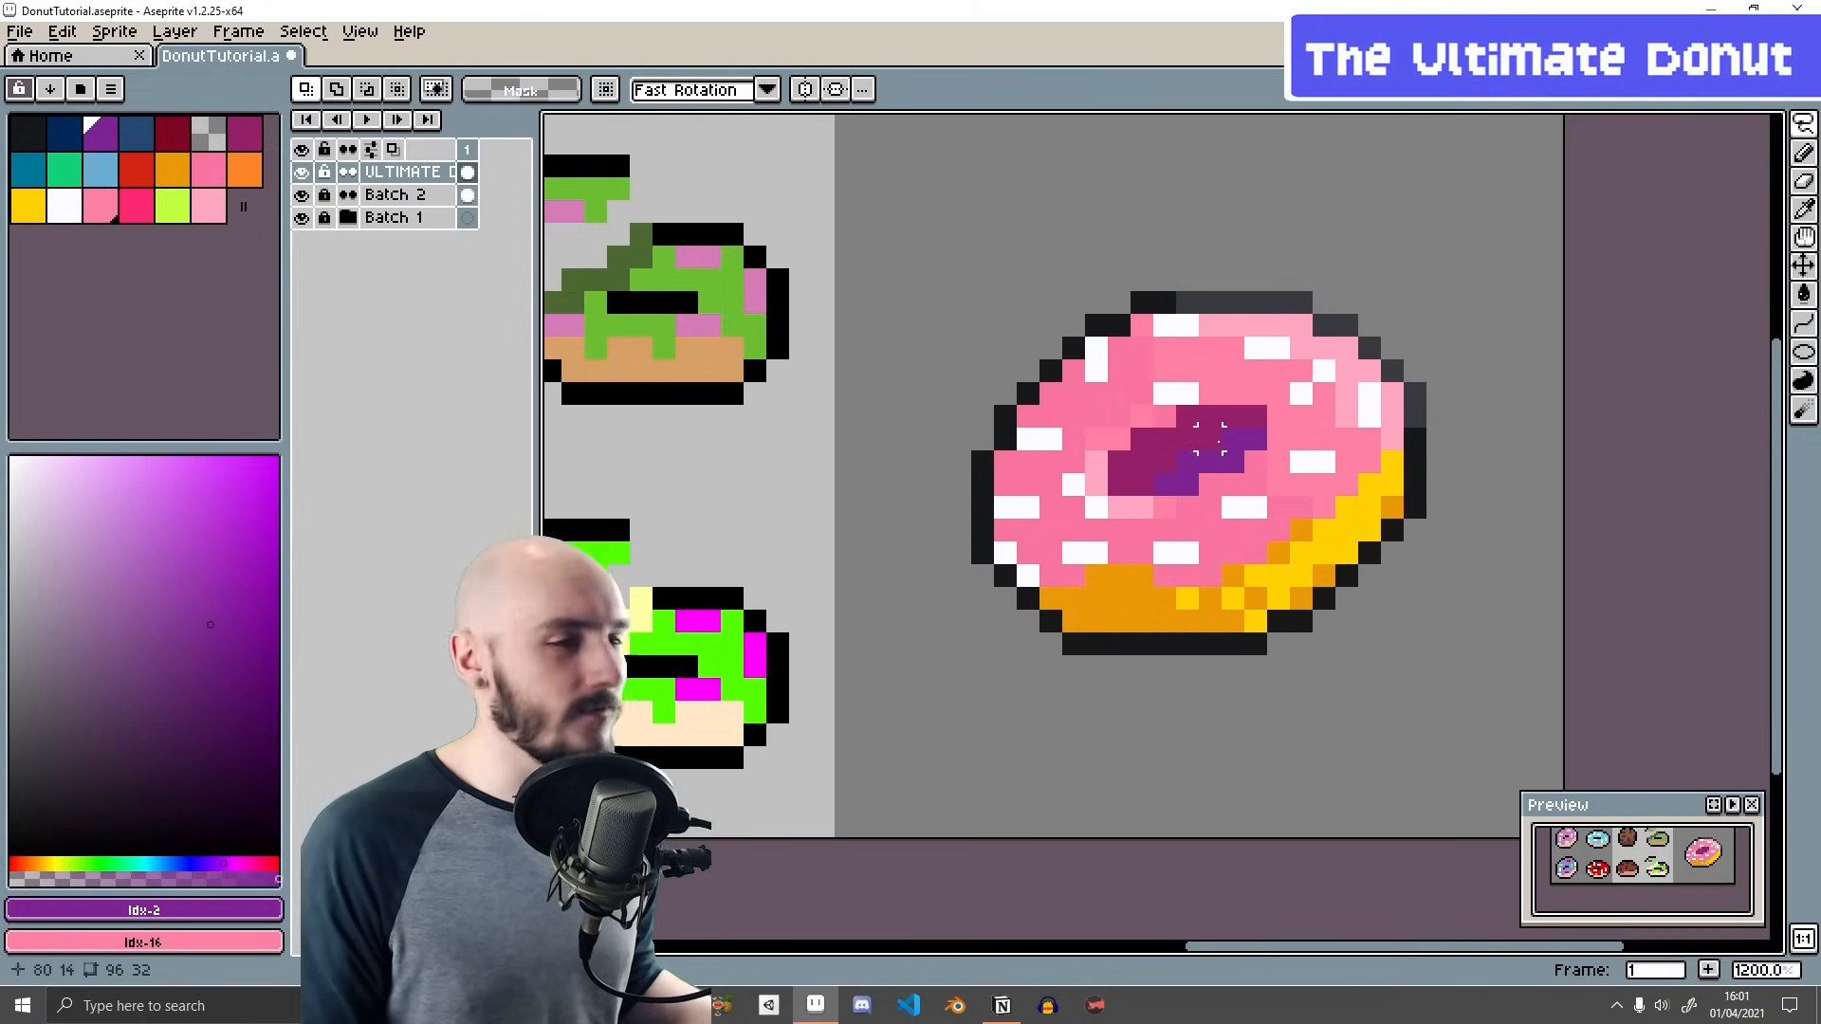
- Return the donut's hole to a single magenta, #94216a, and save the file
key(w)
click(1218, 459)
alt+click(1197, 438)
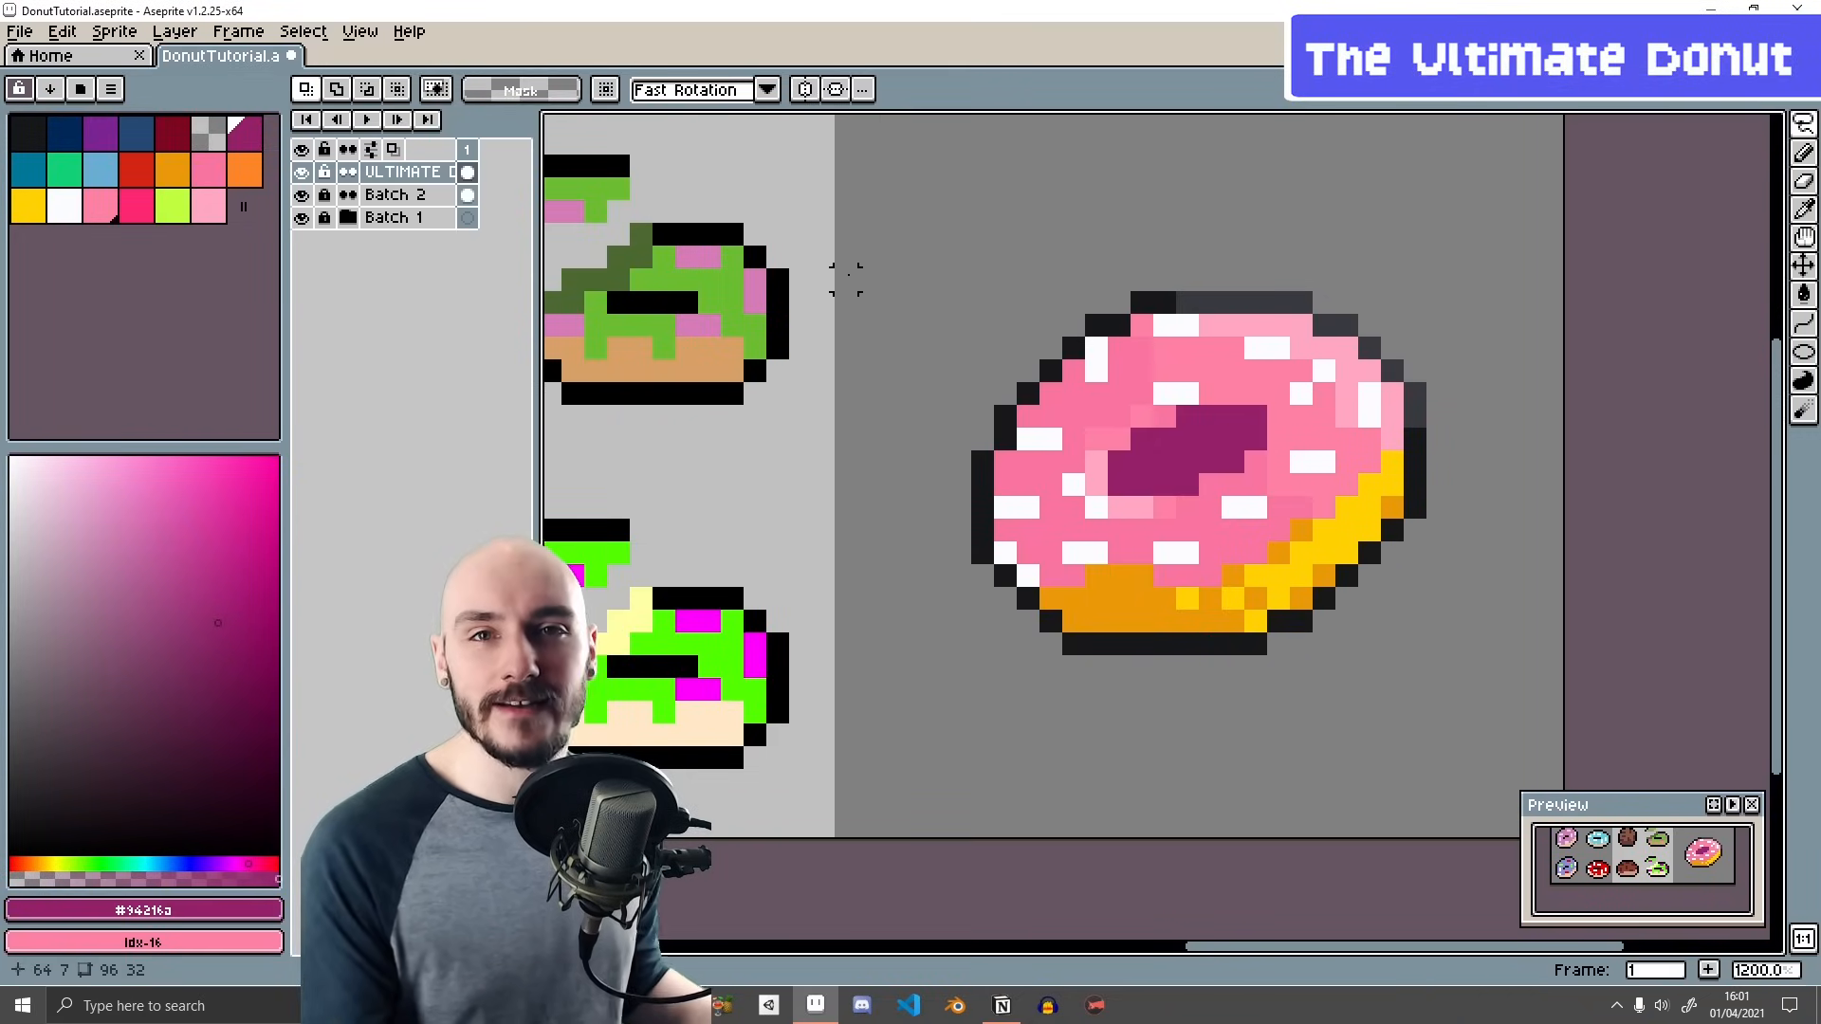
scroll(1042, 493, down, 2)
key(ctrl+s)
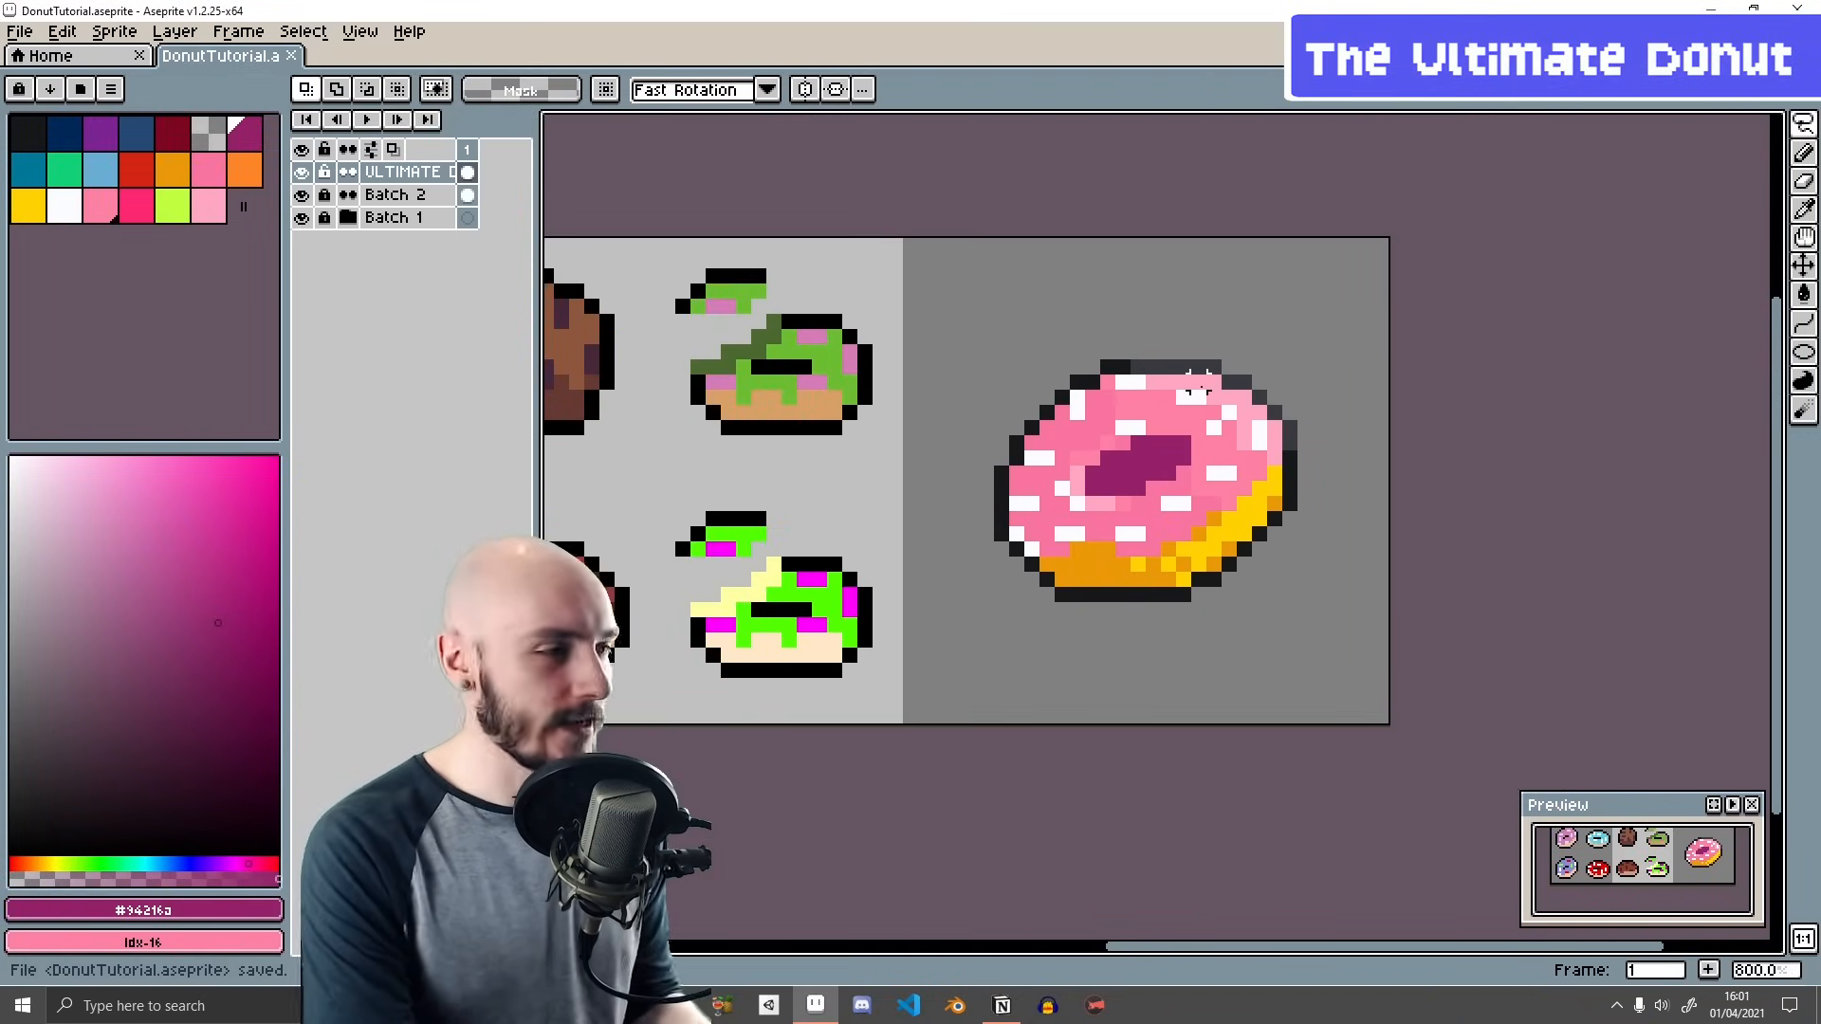
- Draw a one-pixel white frame of straight lines around the edge of the Ultimate Donut's 32 by 32 grey square
key(b)
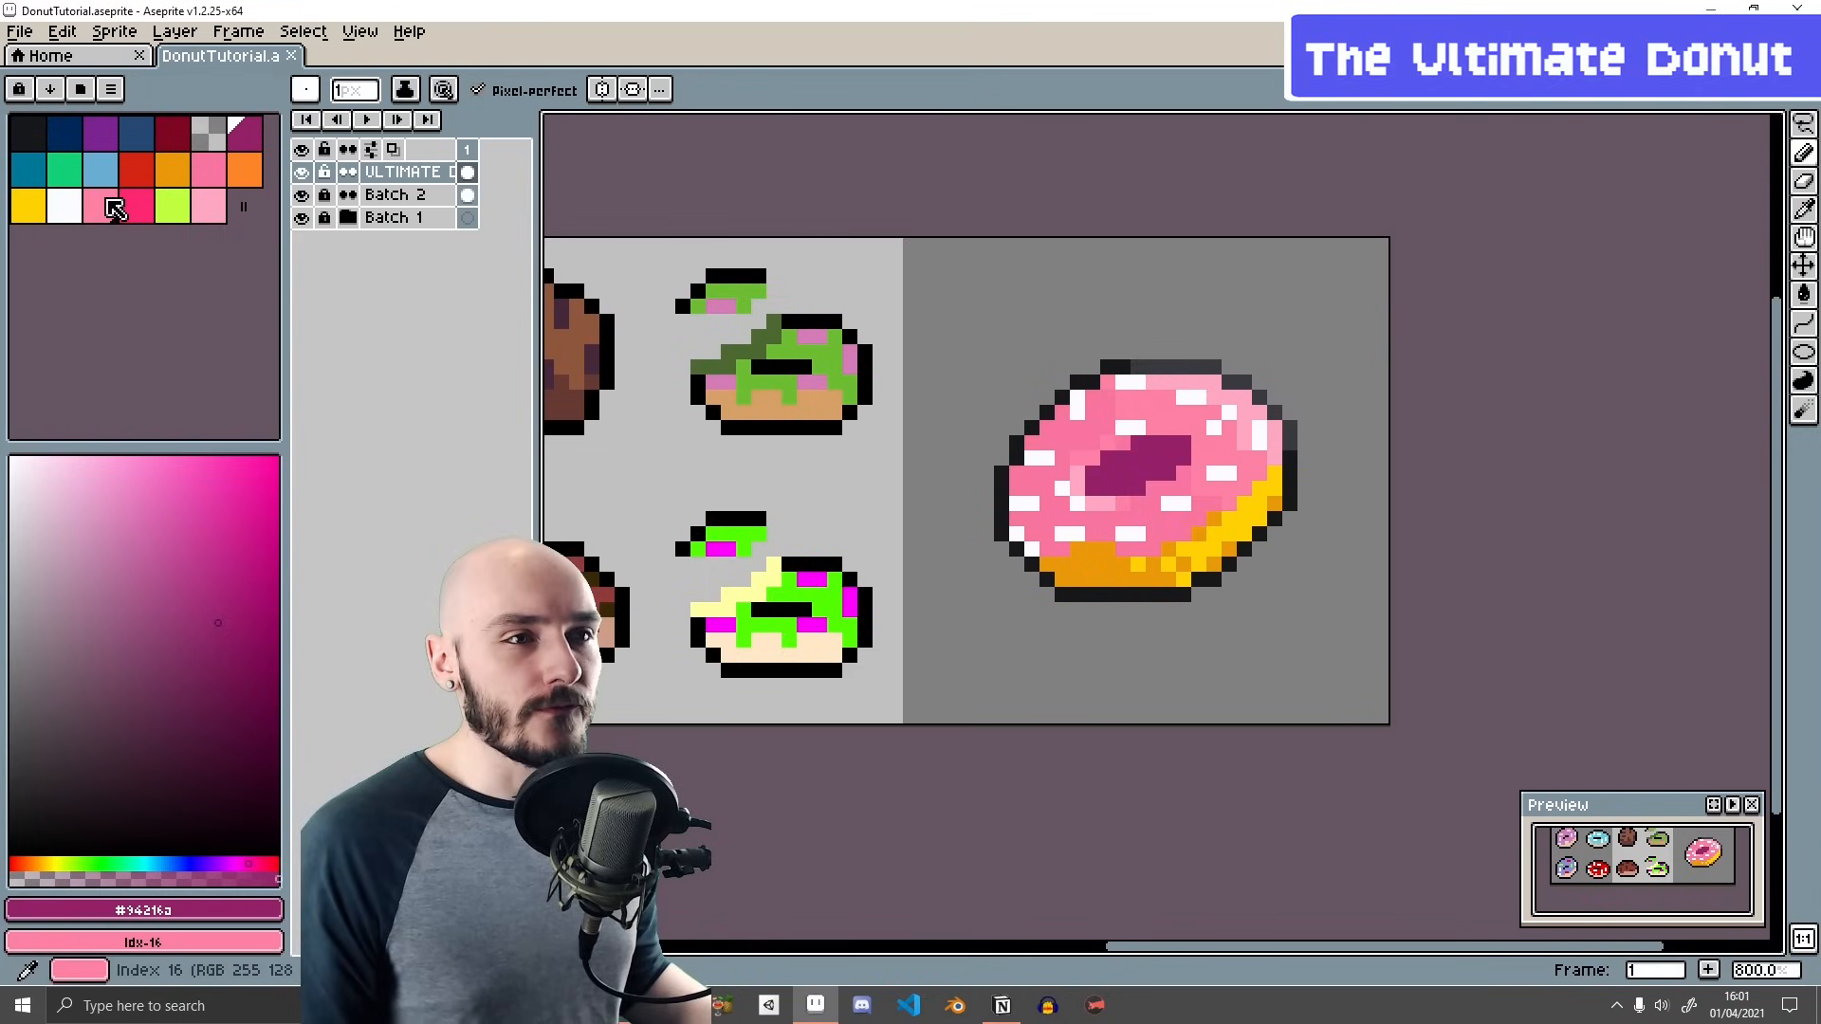
click(114, 174)
click(64, 205)
click(913, 246)
key(shift)
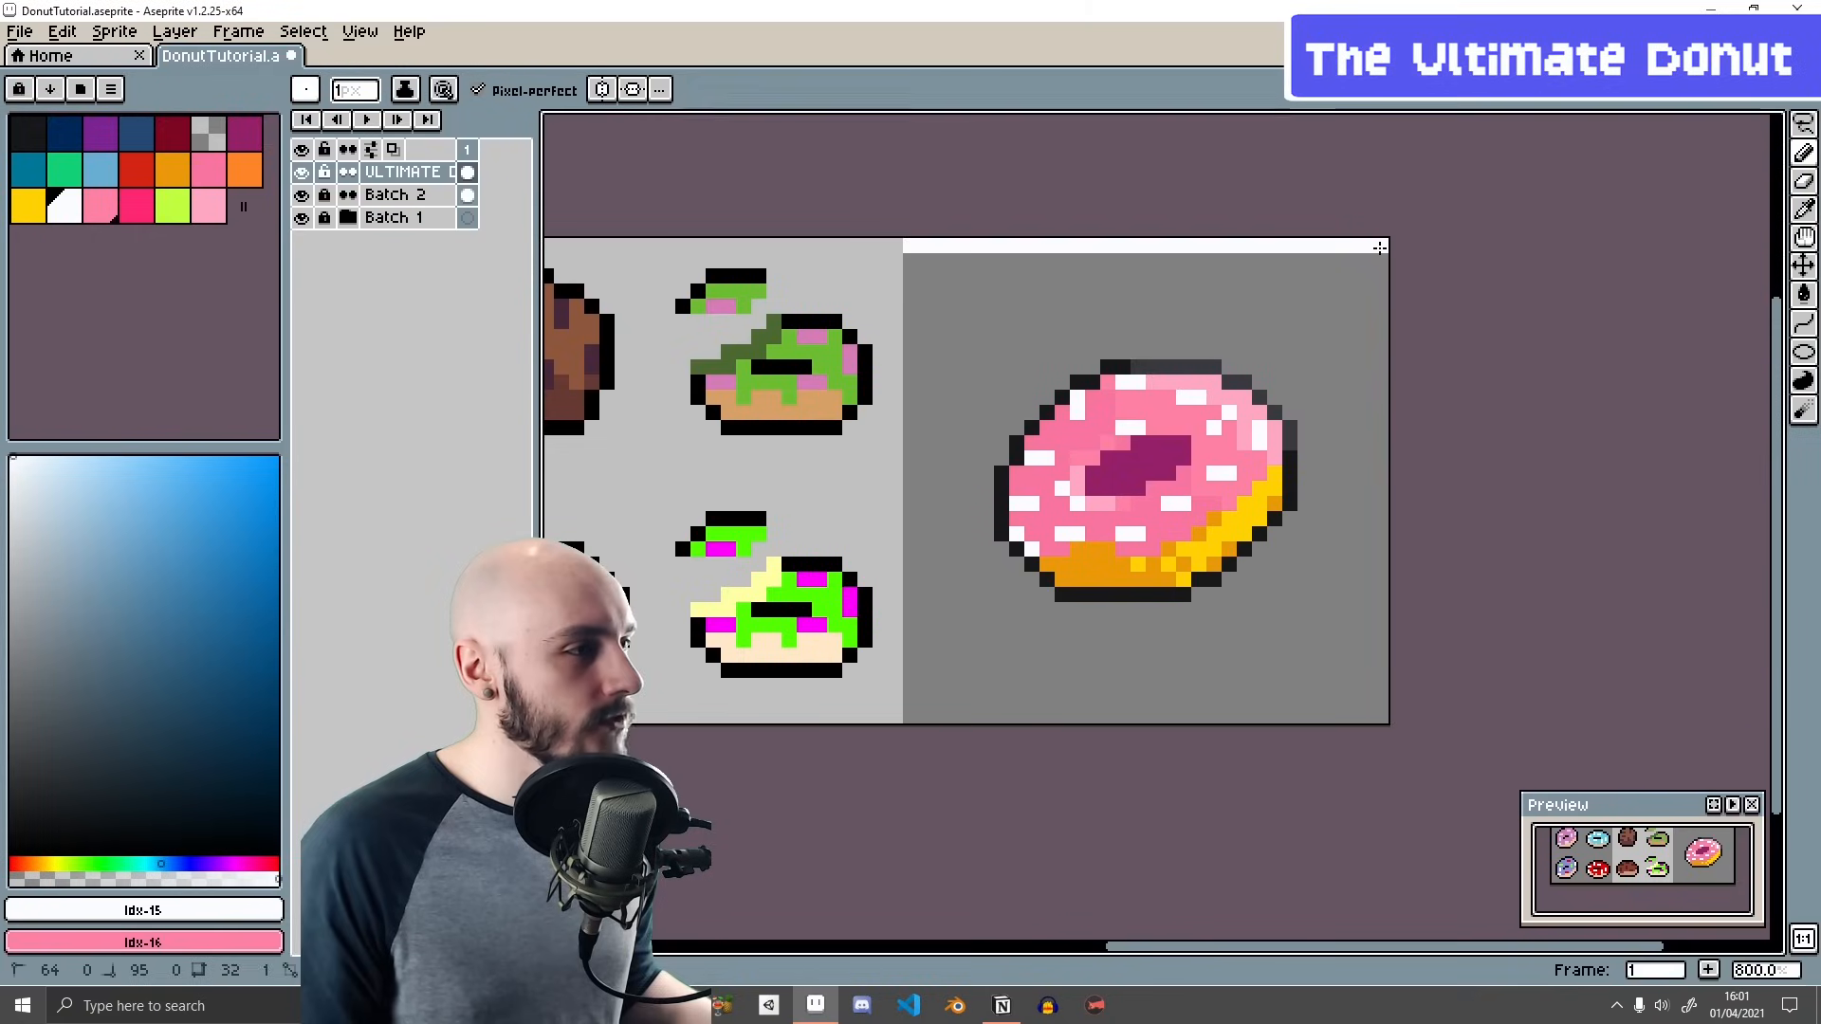
click(1378, 247)
click(1378, 716)
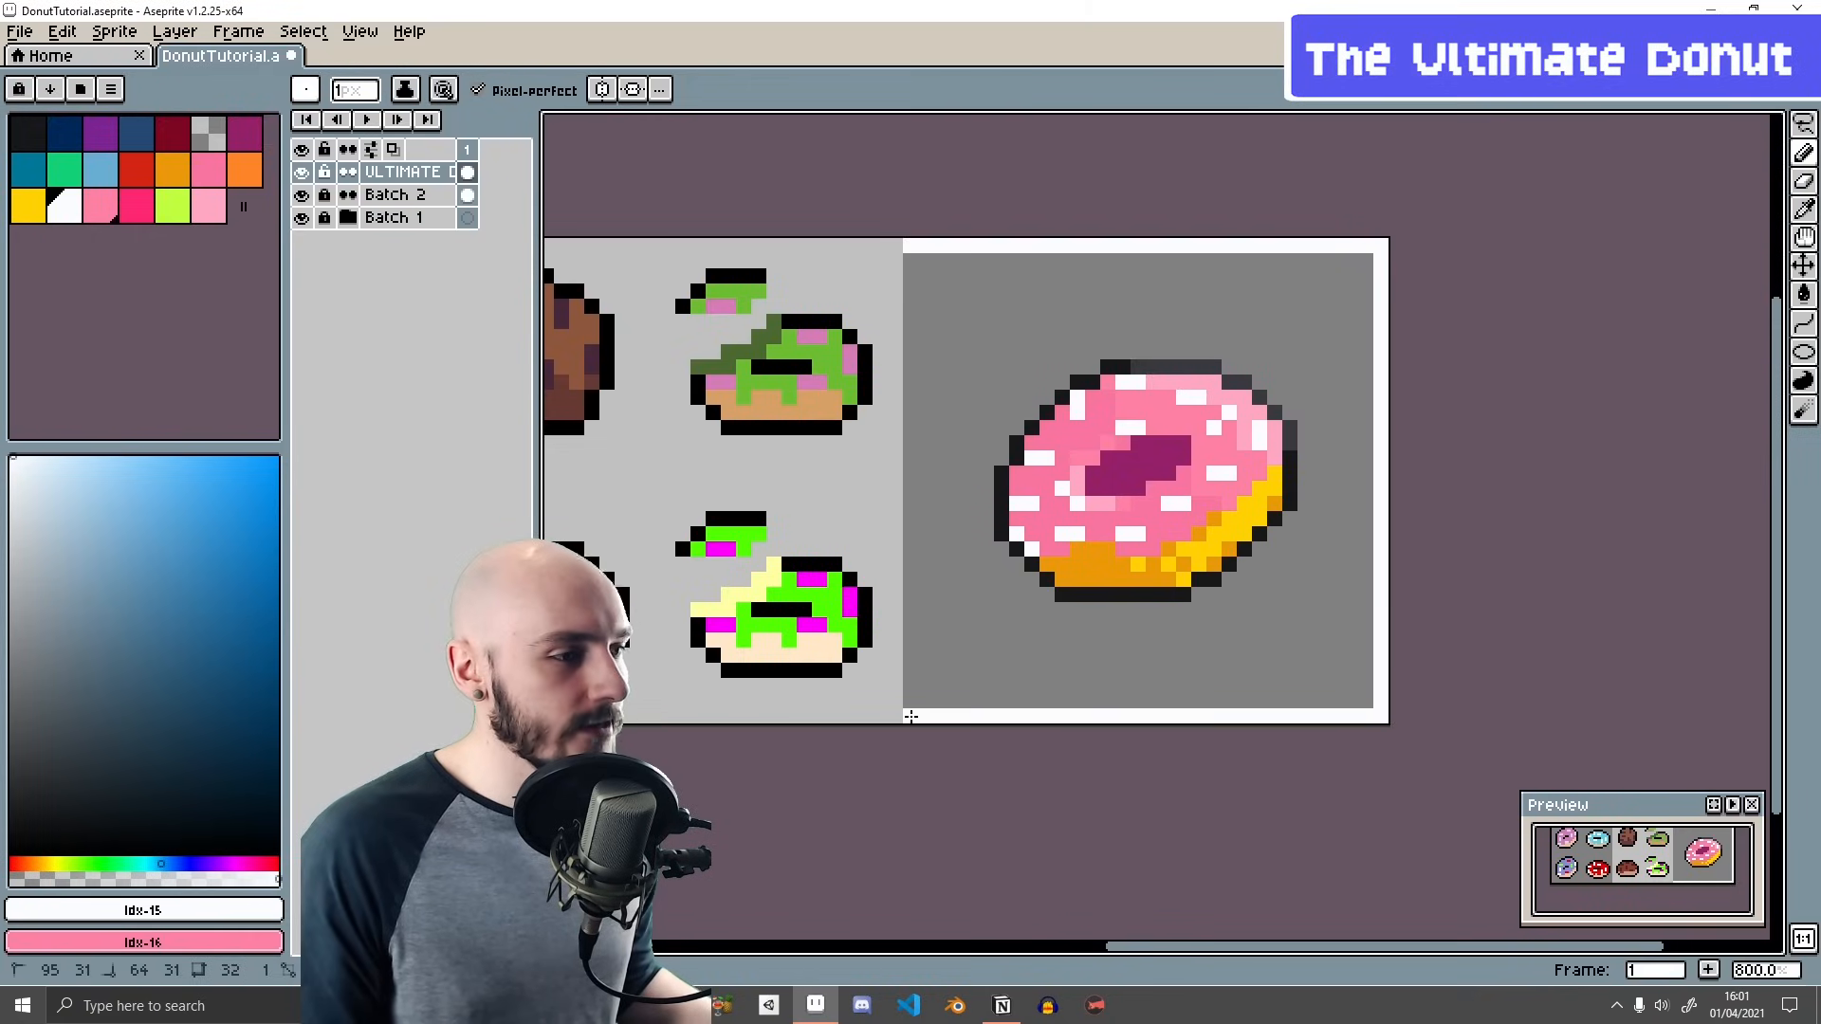
click(910, 716)
click(915, 258)
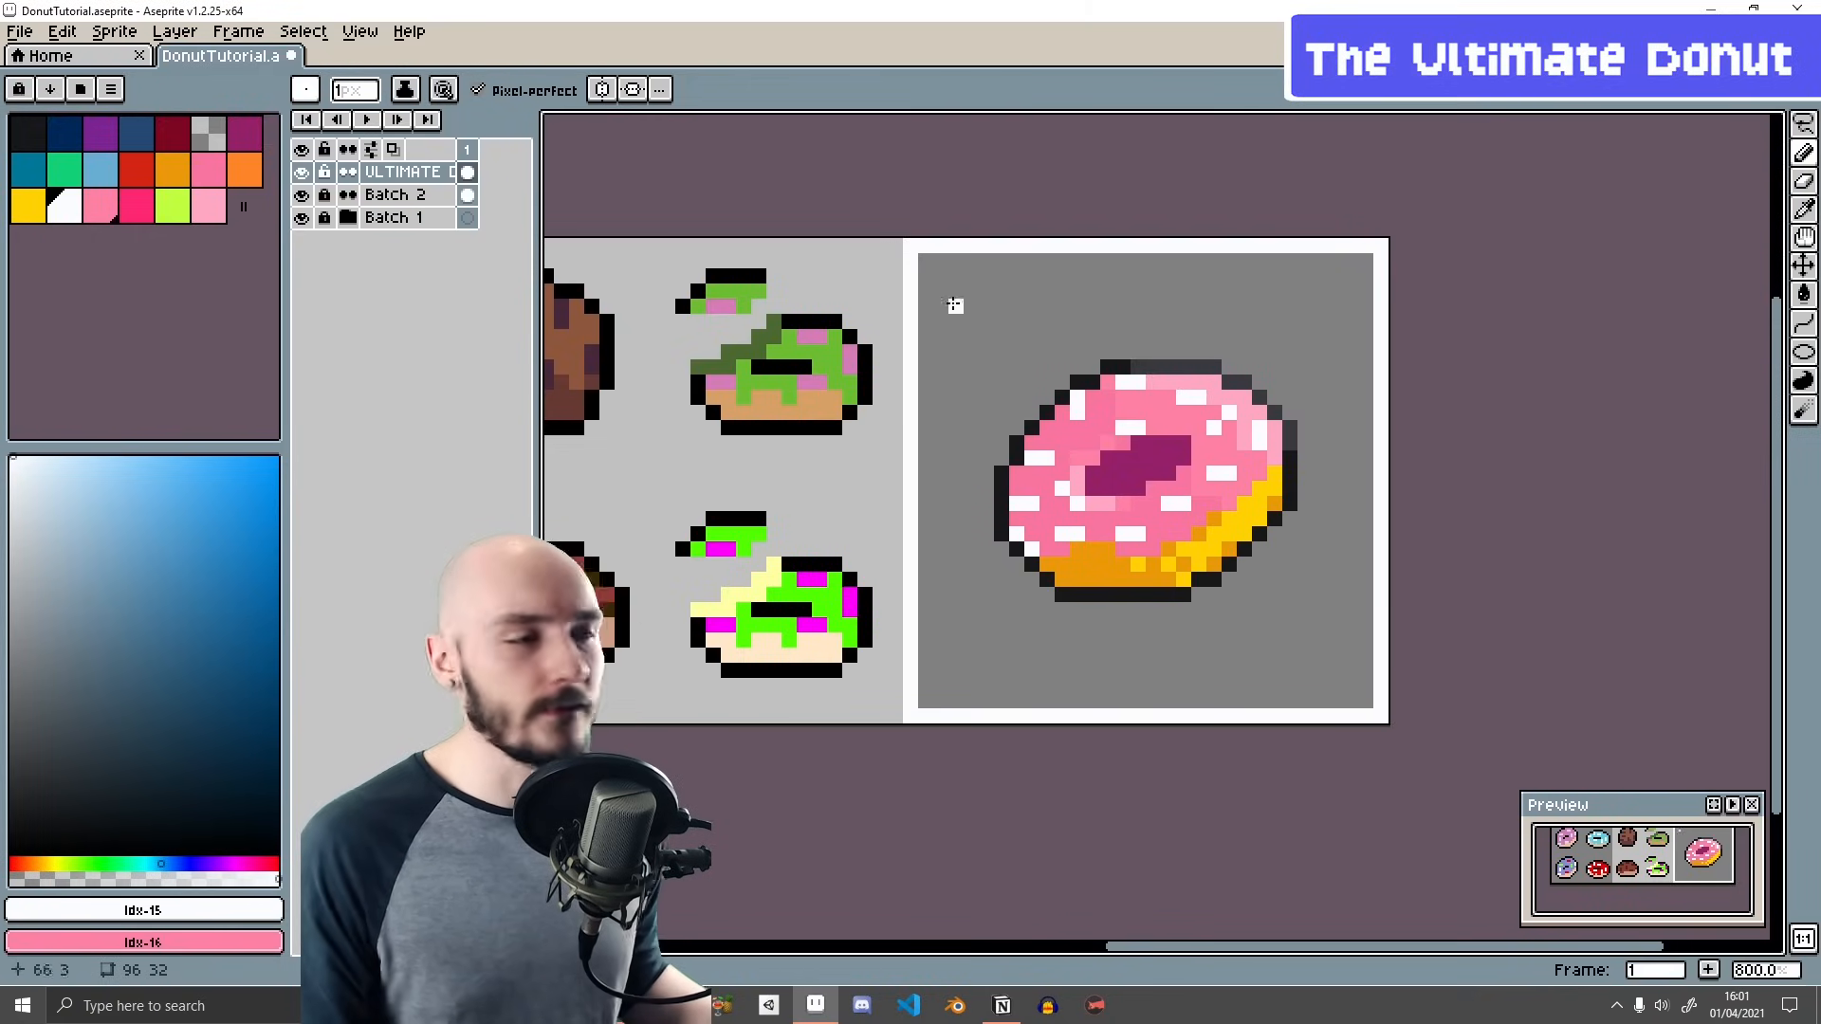
- Fill the background inside the white frame with the palette's light blue using the Paint Bucket
click(100, 171)
key(g)
click(960, 298)
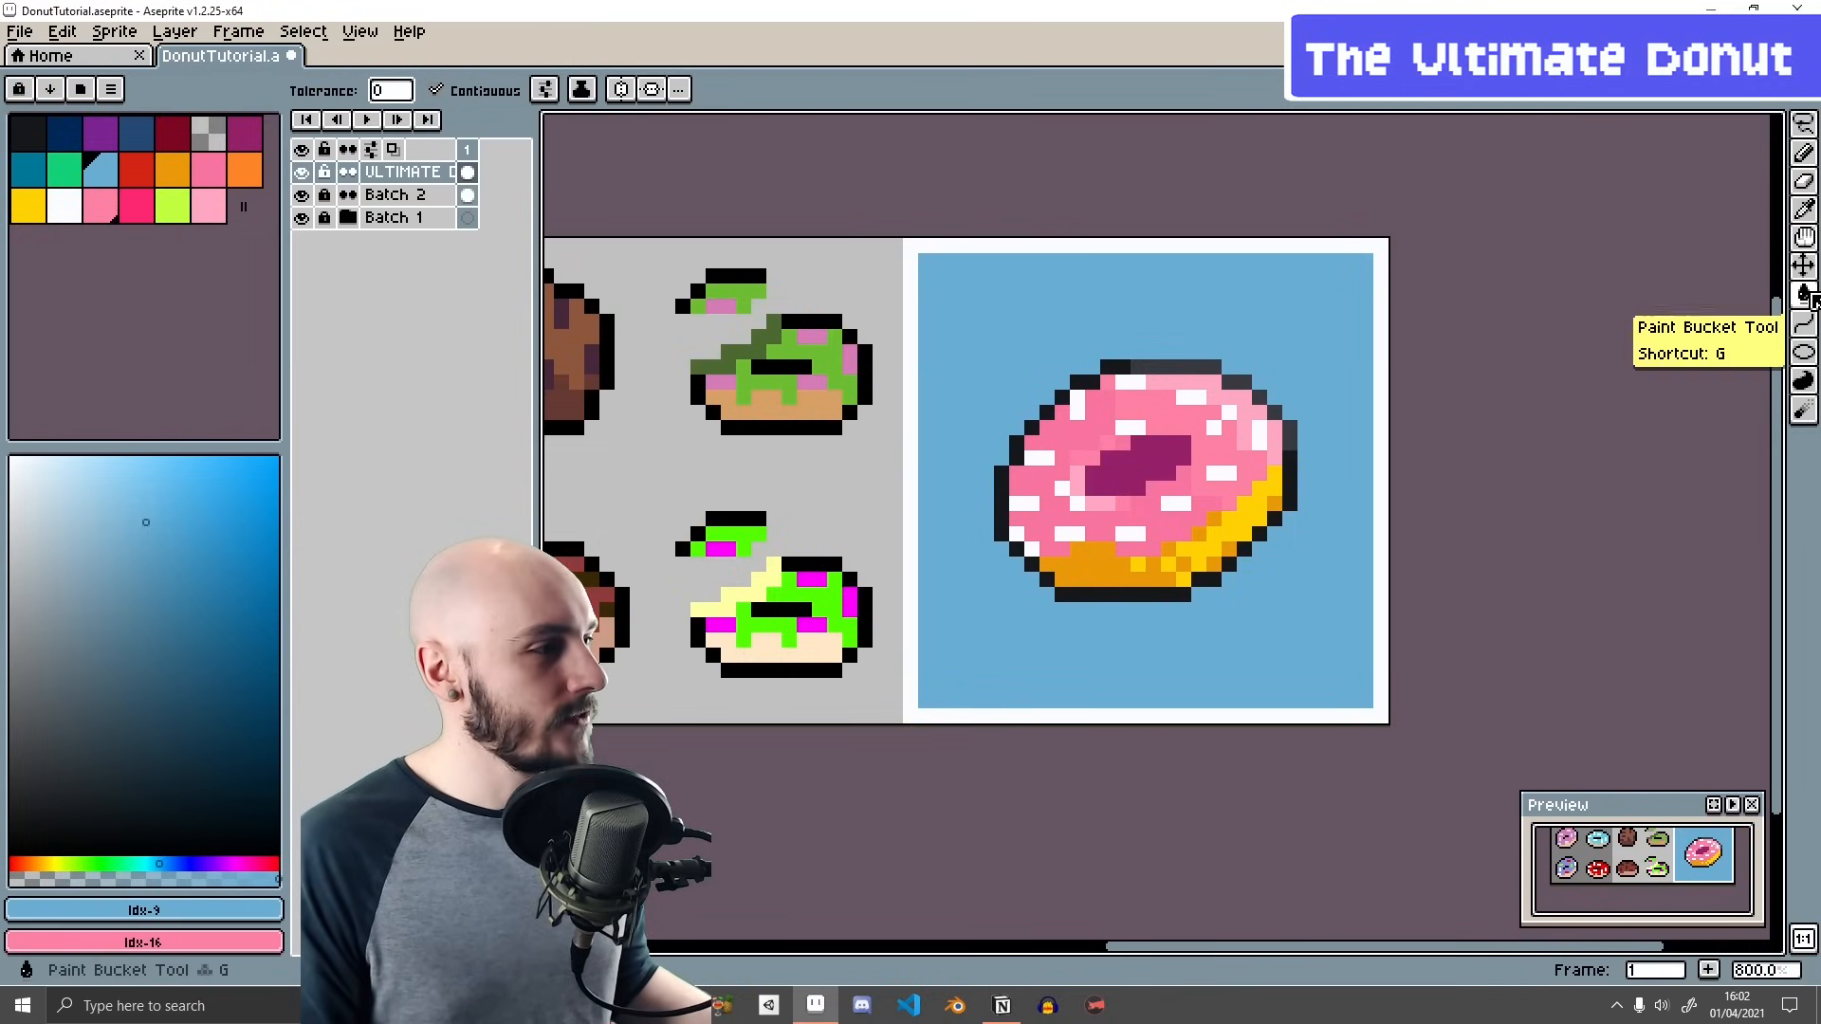
- Apply a vertical light-blue-to-pink gradient with Bayer Matrix 2x2 dithering to the background behind the donut
mouse_move(1802, 294)
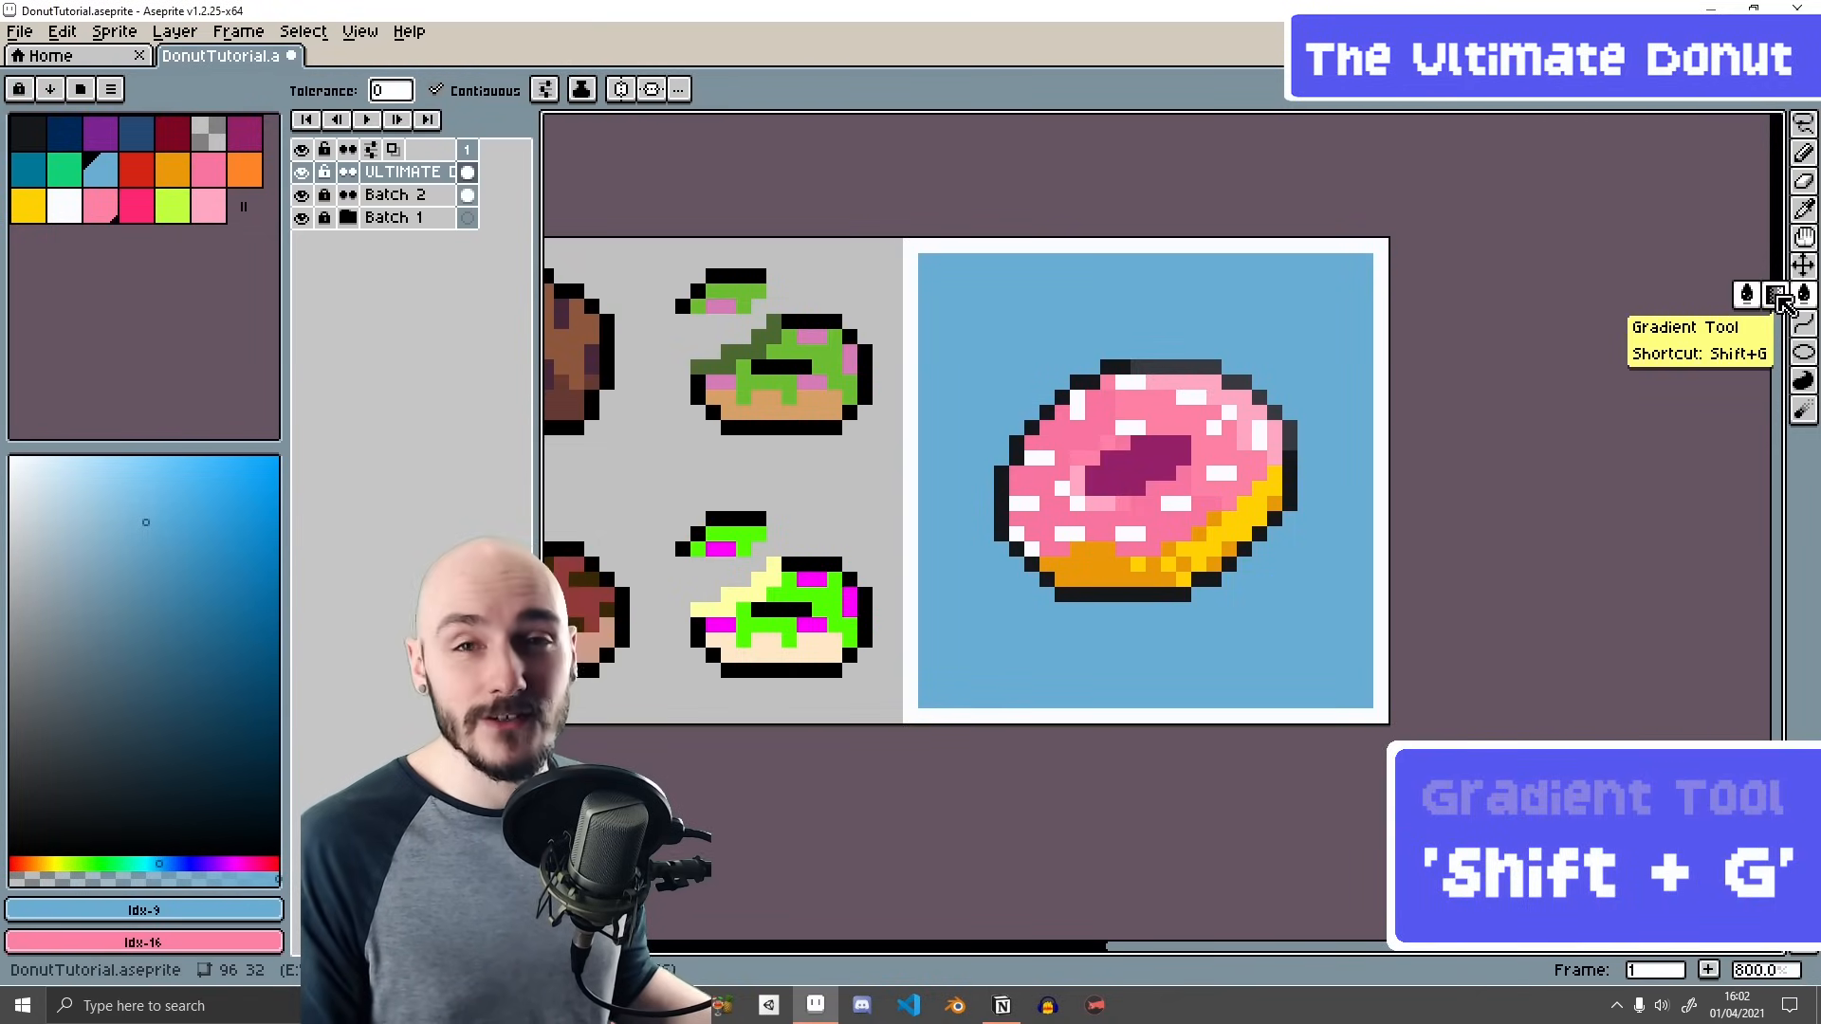
click(1781, 298)
click(816, 93)
click(817, 172)
drag(986, 655, 986, 564)
key(ctrl+z)
drag(1032, 289, 1032, 336)
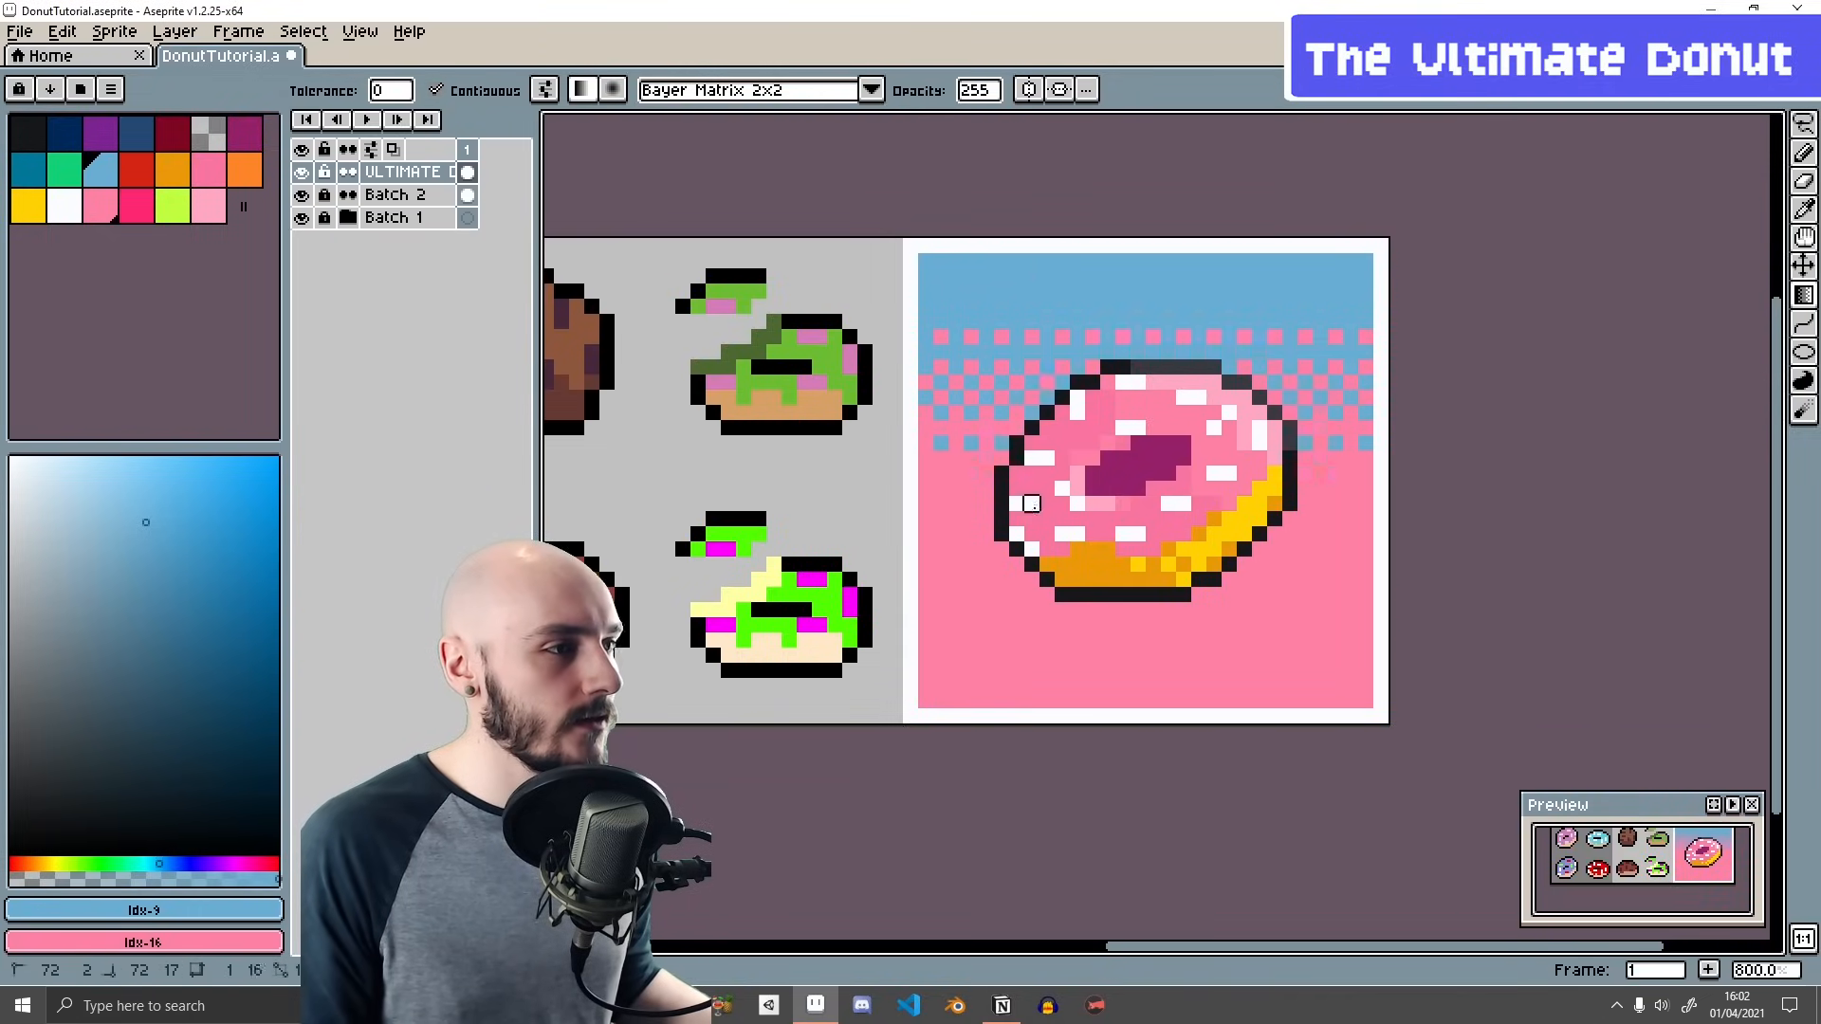
- Try a different vertical dithered gradient on the background behind the donut and undo it
drag(986, 633, 986, 761)
key(ctrl+z)
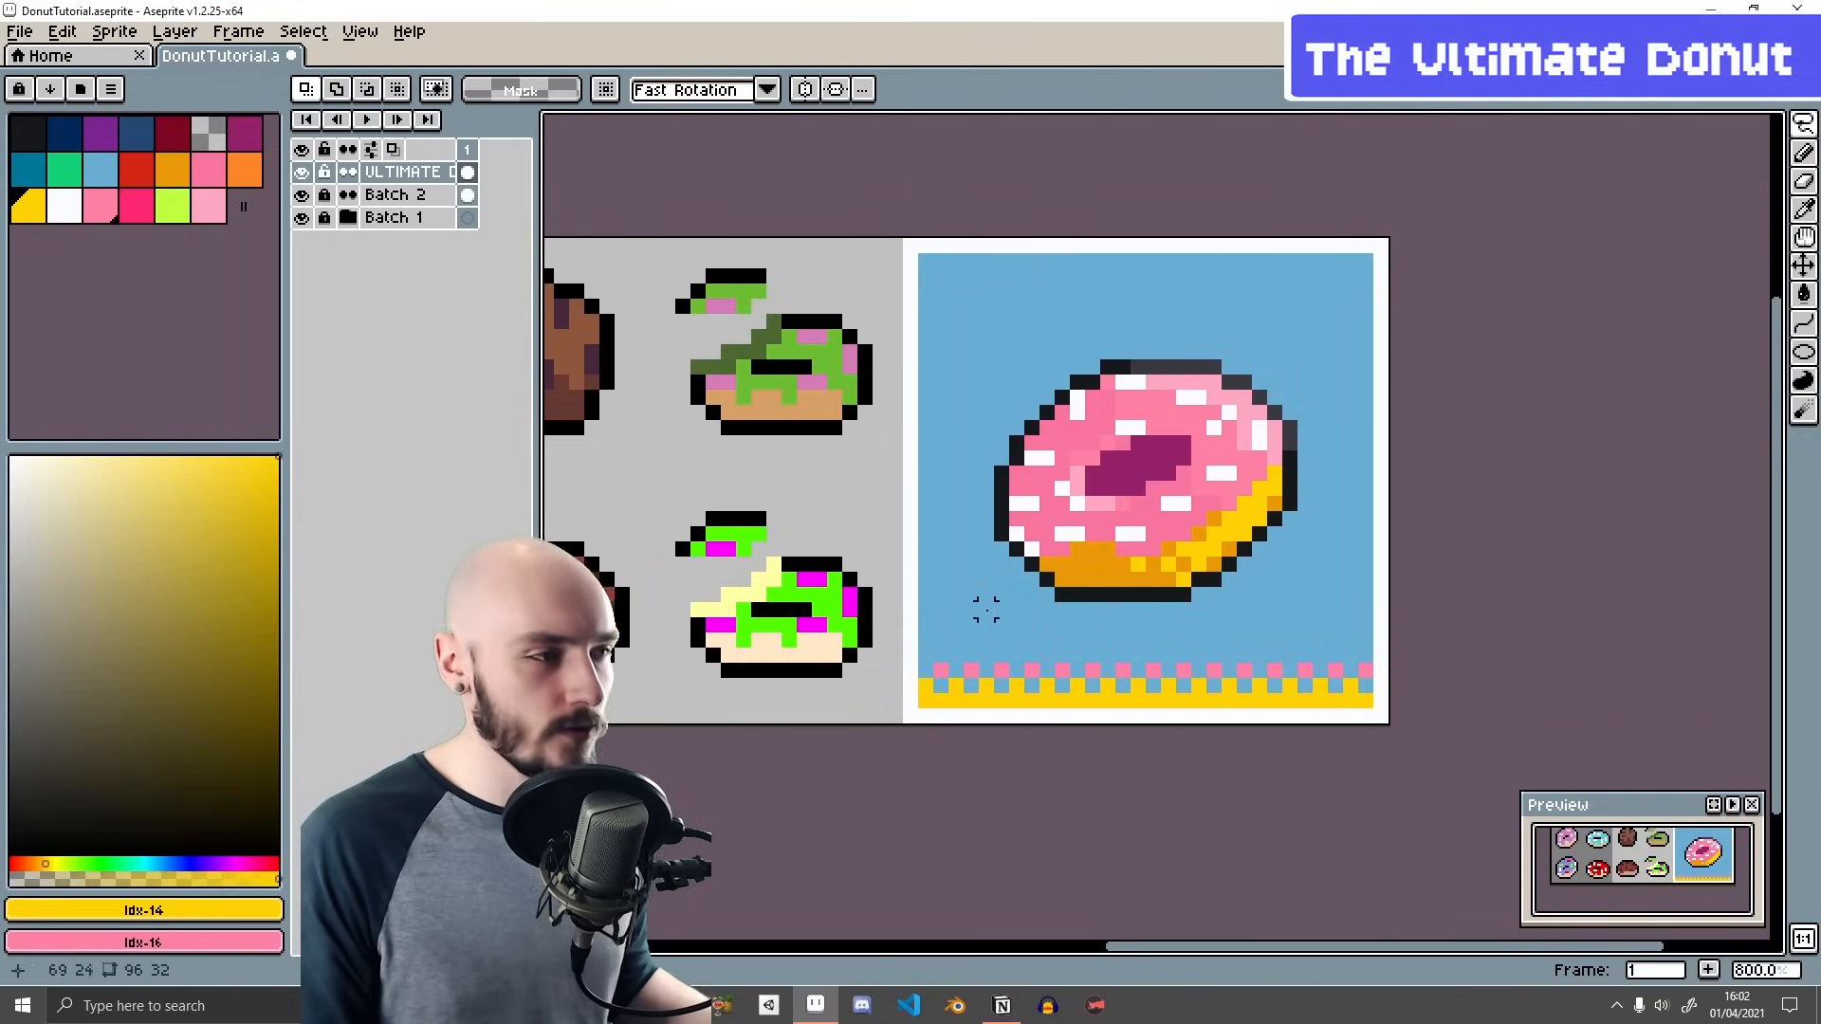
- Copy the yellow and pink dithered strip along the square's lower edge, paste it along the upper edge, and flip it vertically
drag(916, 645, 1377, 713)
key(ctrl+c)
key(ctrl+v)
drag(1260, 692, 1273, 279)
key(shift+v)
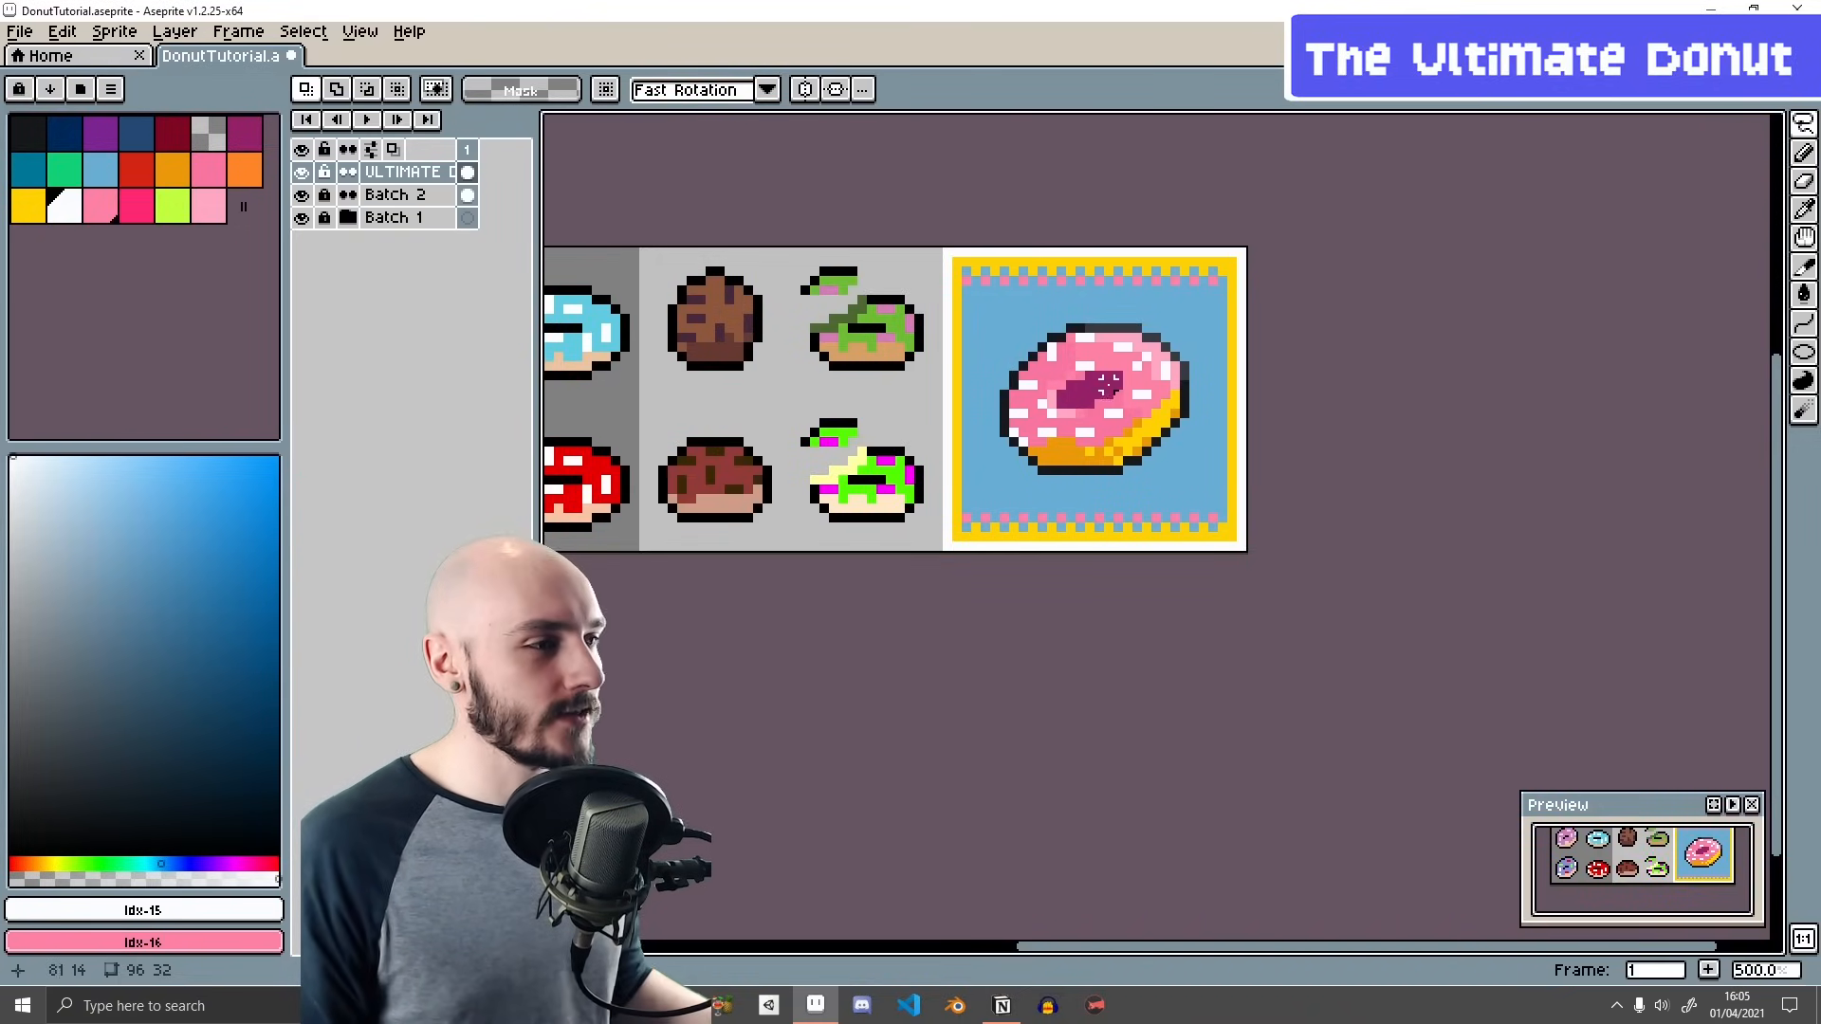
- Set the canvas width to 128 px
scroll(940, 468, down, 1)
key(c)
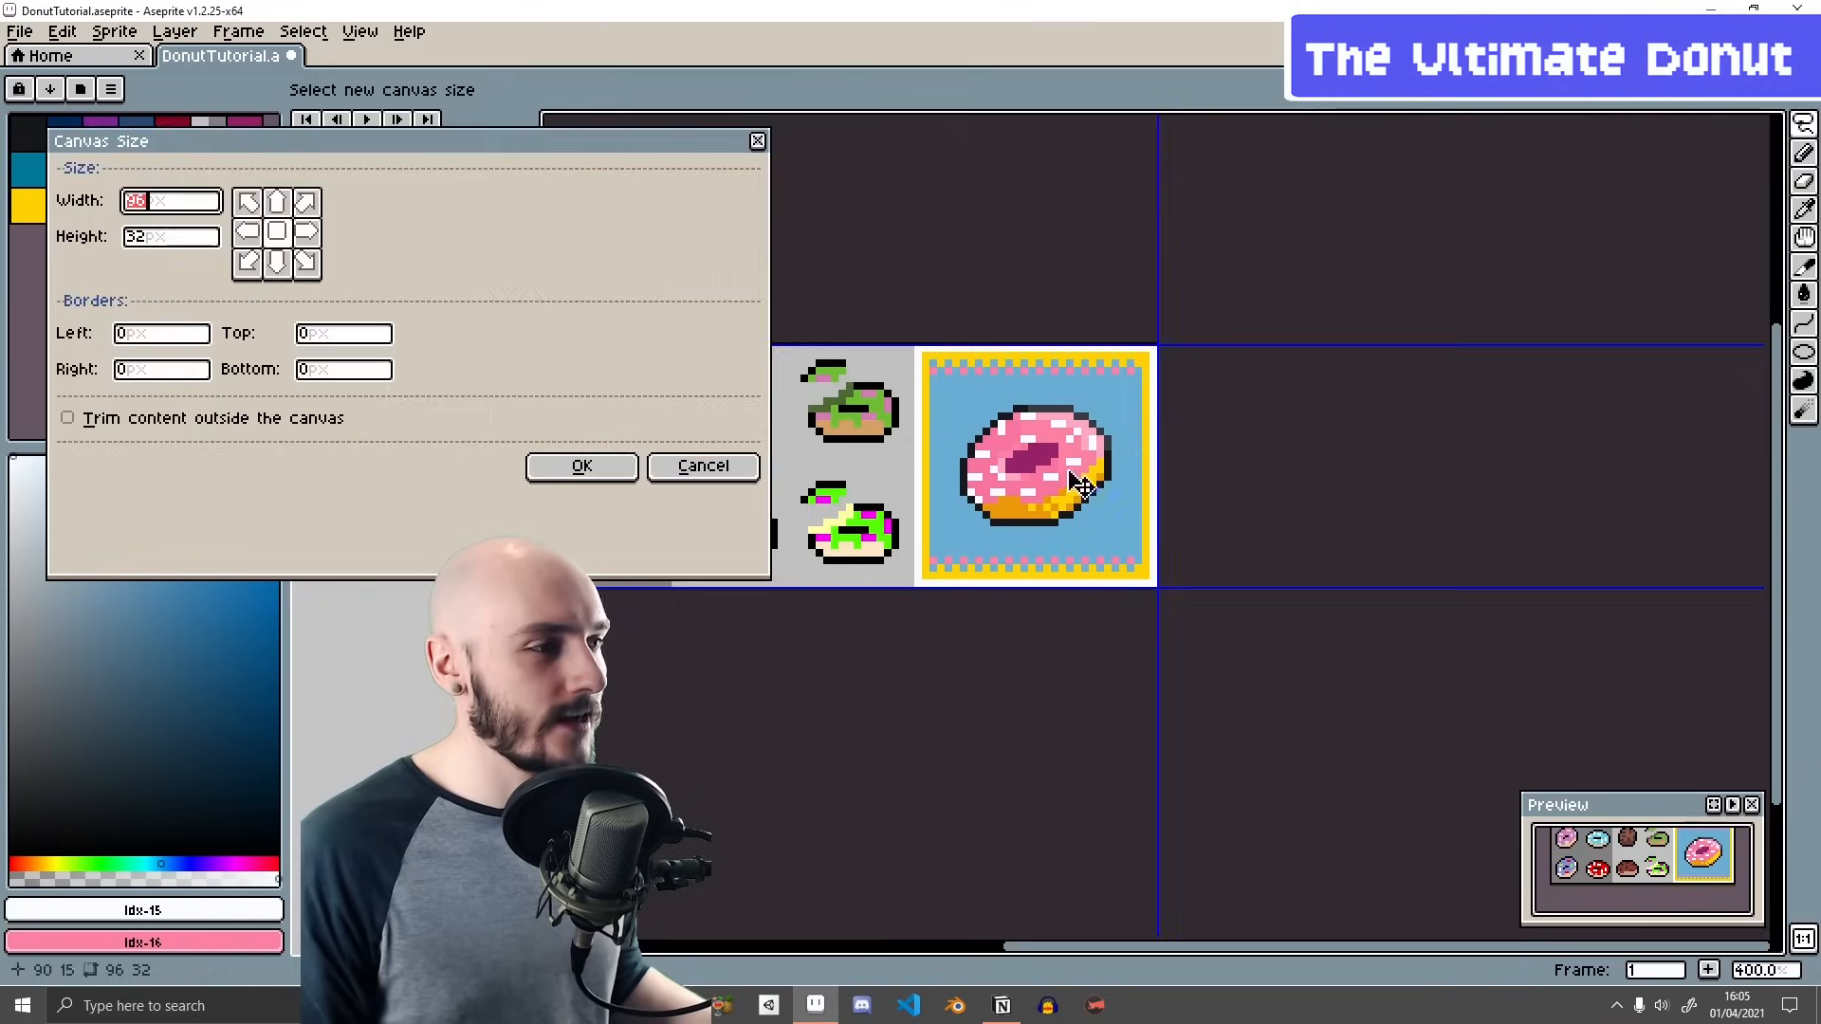
text(128)
key(Return)
- Duplicate the ULTIMATE DONUT layer and move the copy into the empty square beside the original
right_click(405, 172)
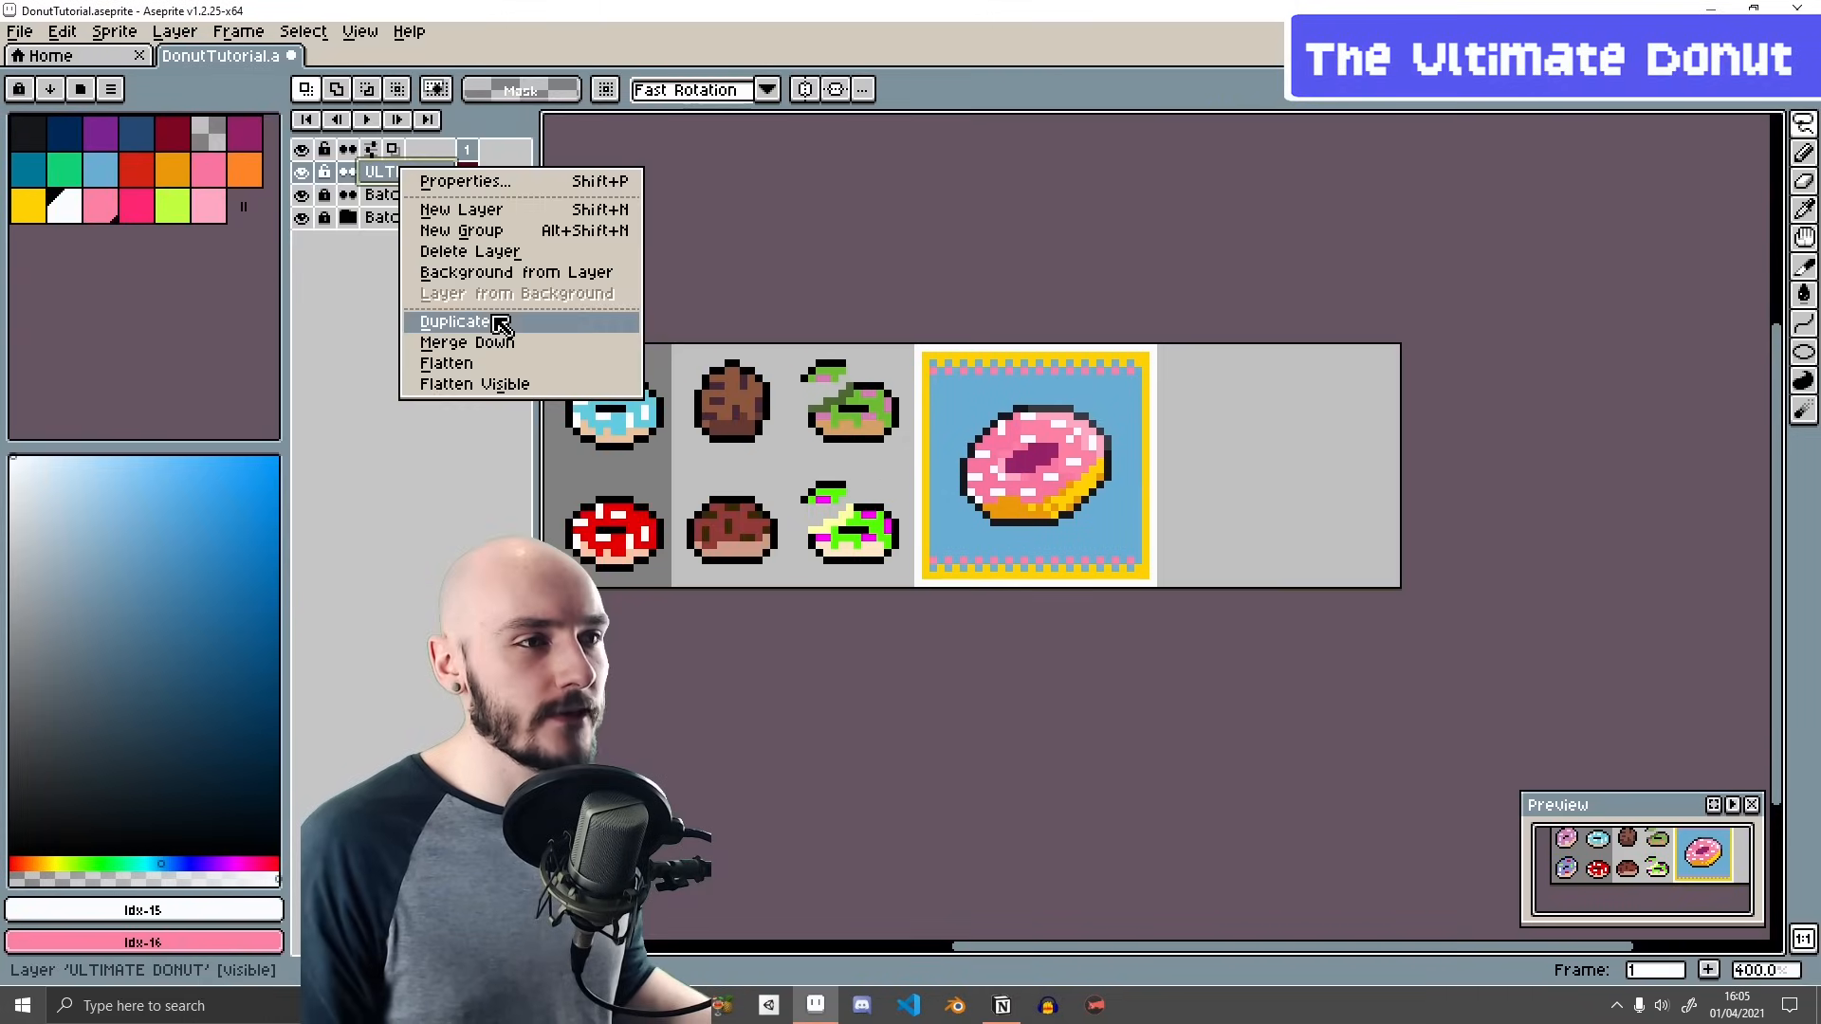
click(501, 321)
key(v)
drag(1088, 467, 1332, 469)
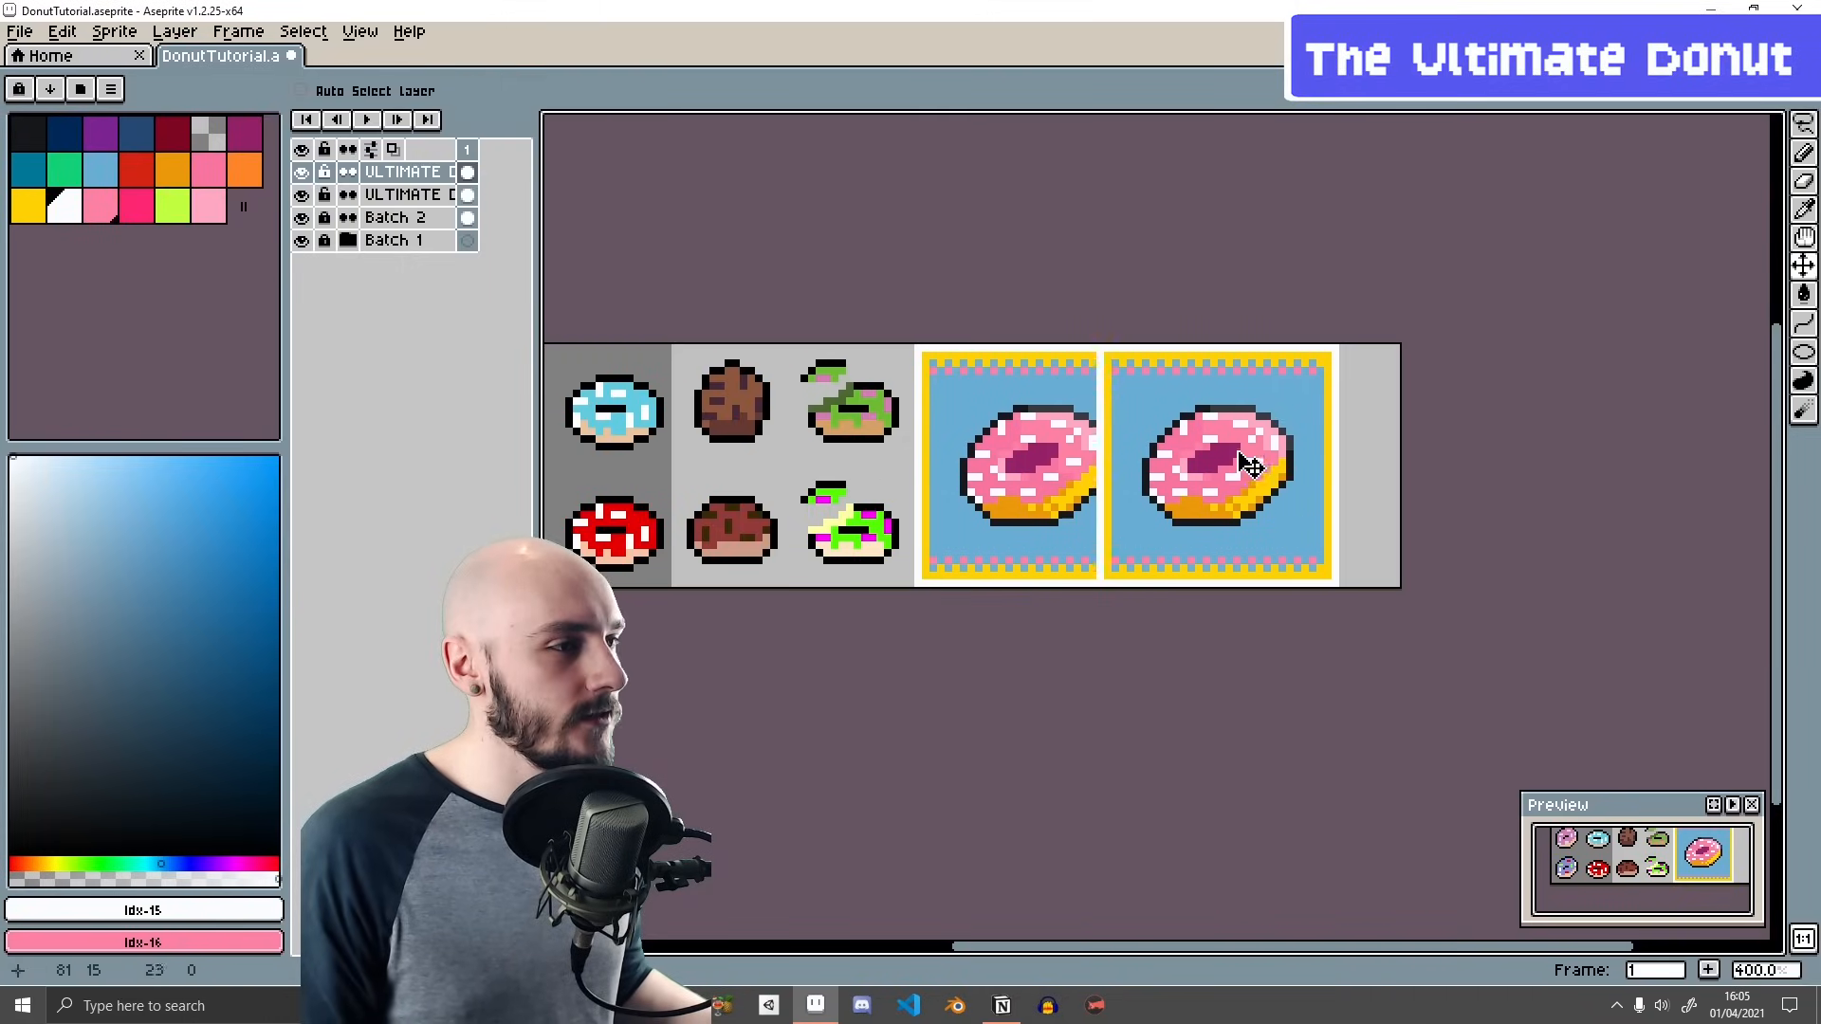
- Shift the duplicated donut's hue slightly with a Hue/Saturation adjustment, turning its golden frame lemon yellow
click(69, 43)
mouse_move(380, 517)
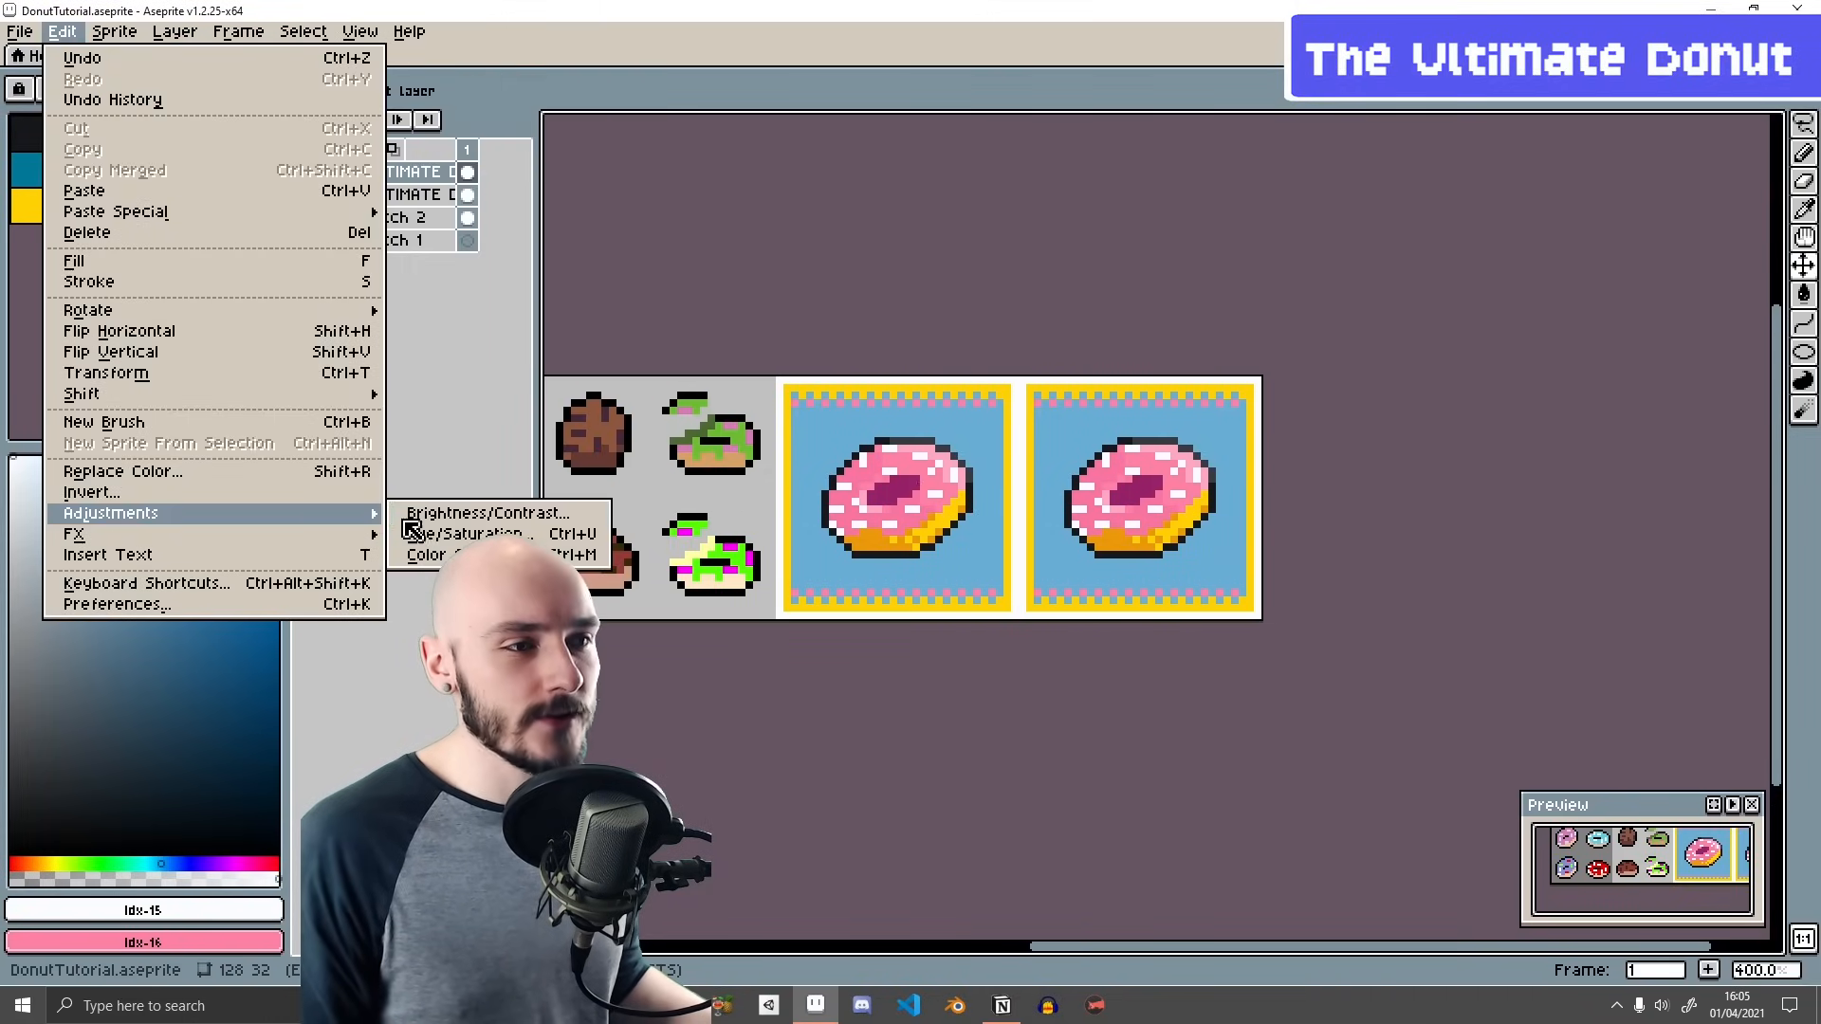
click(462, 537)
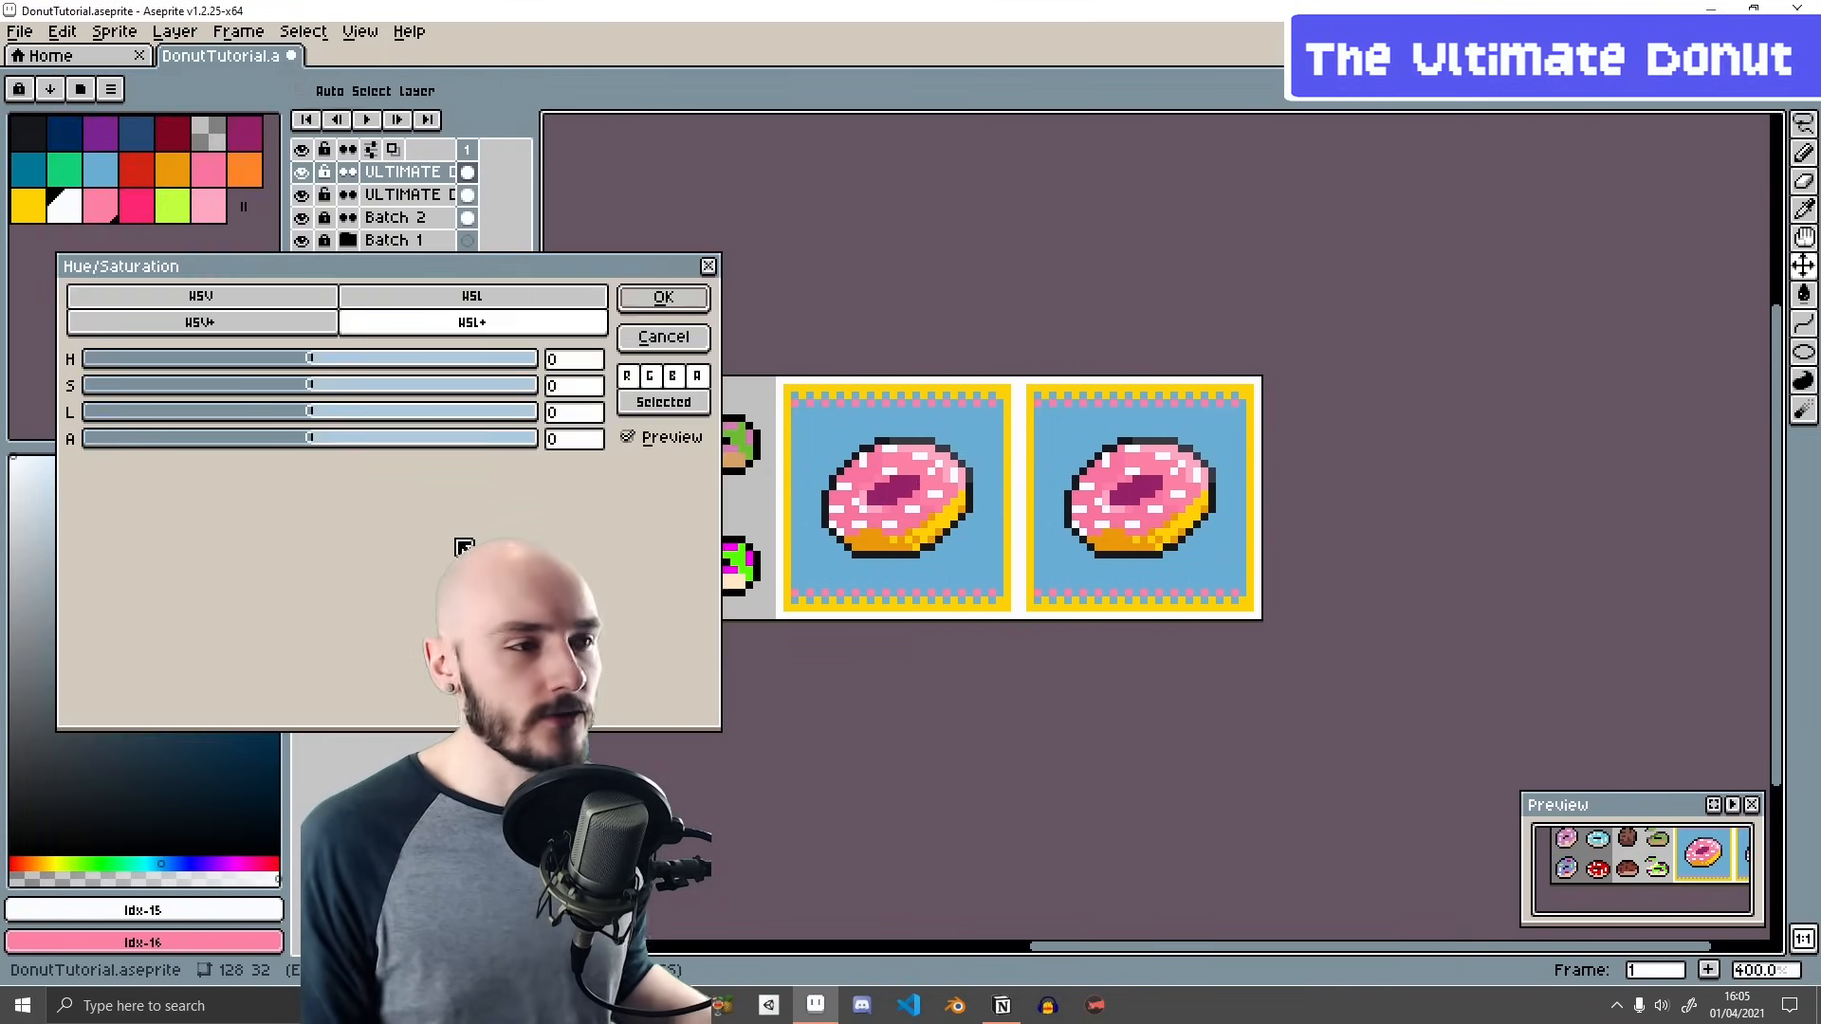
mouse_move(385, 332)
mouse_down()
mouse_move(414, 334)
mouse_move(357, 330)
mouse_move(391, 341)
mouse_up()
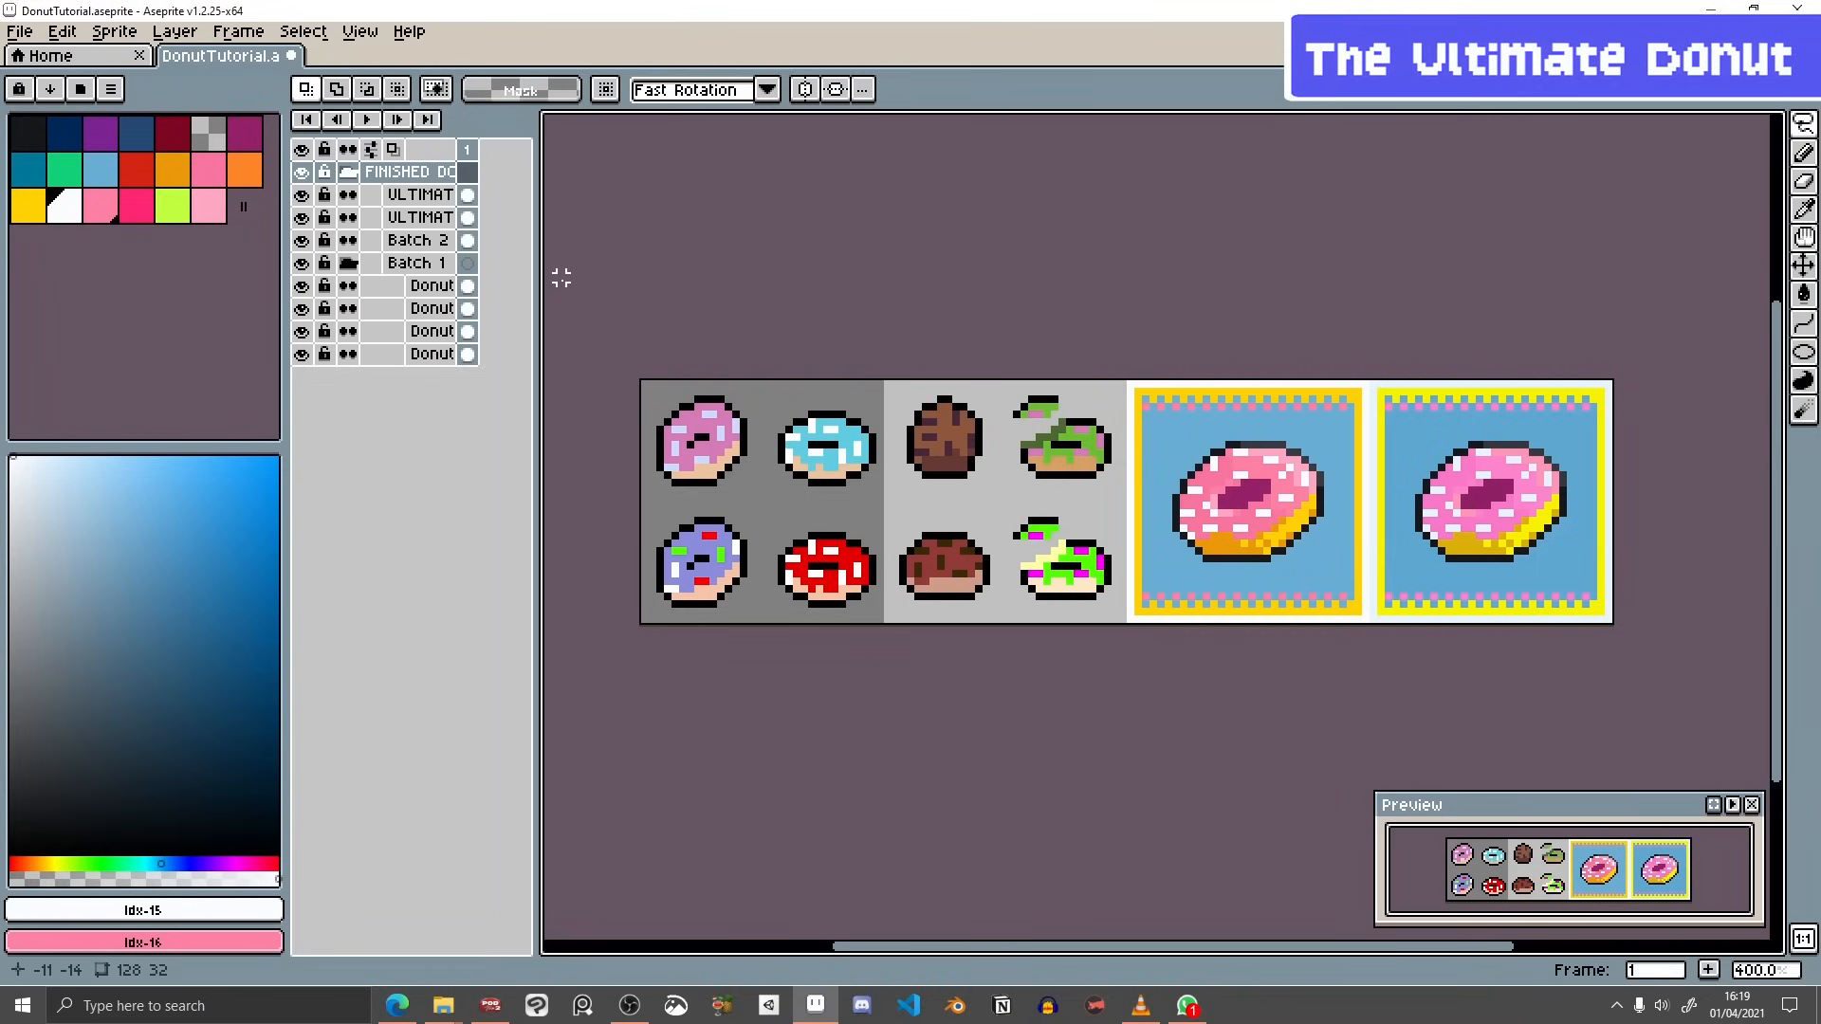
- Set up an image export to the ASSETS folder as the PNG file DonutsForDiscord
click(33, 34)
click(54, 169)
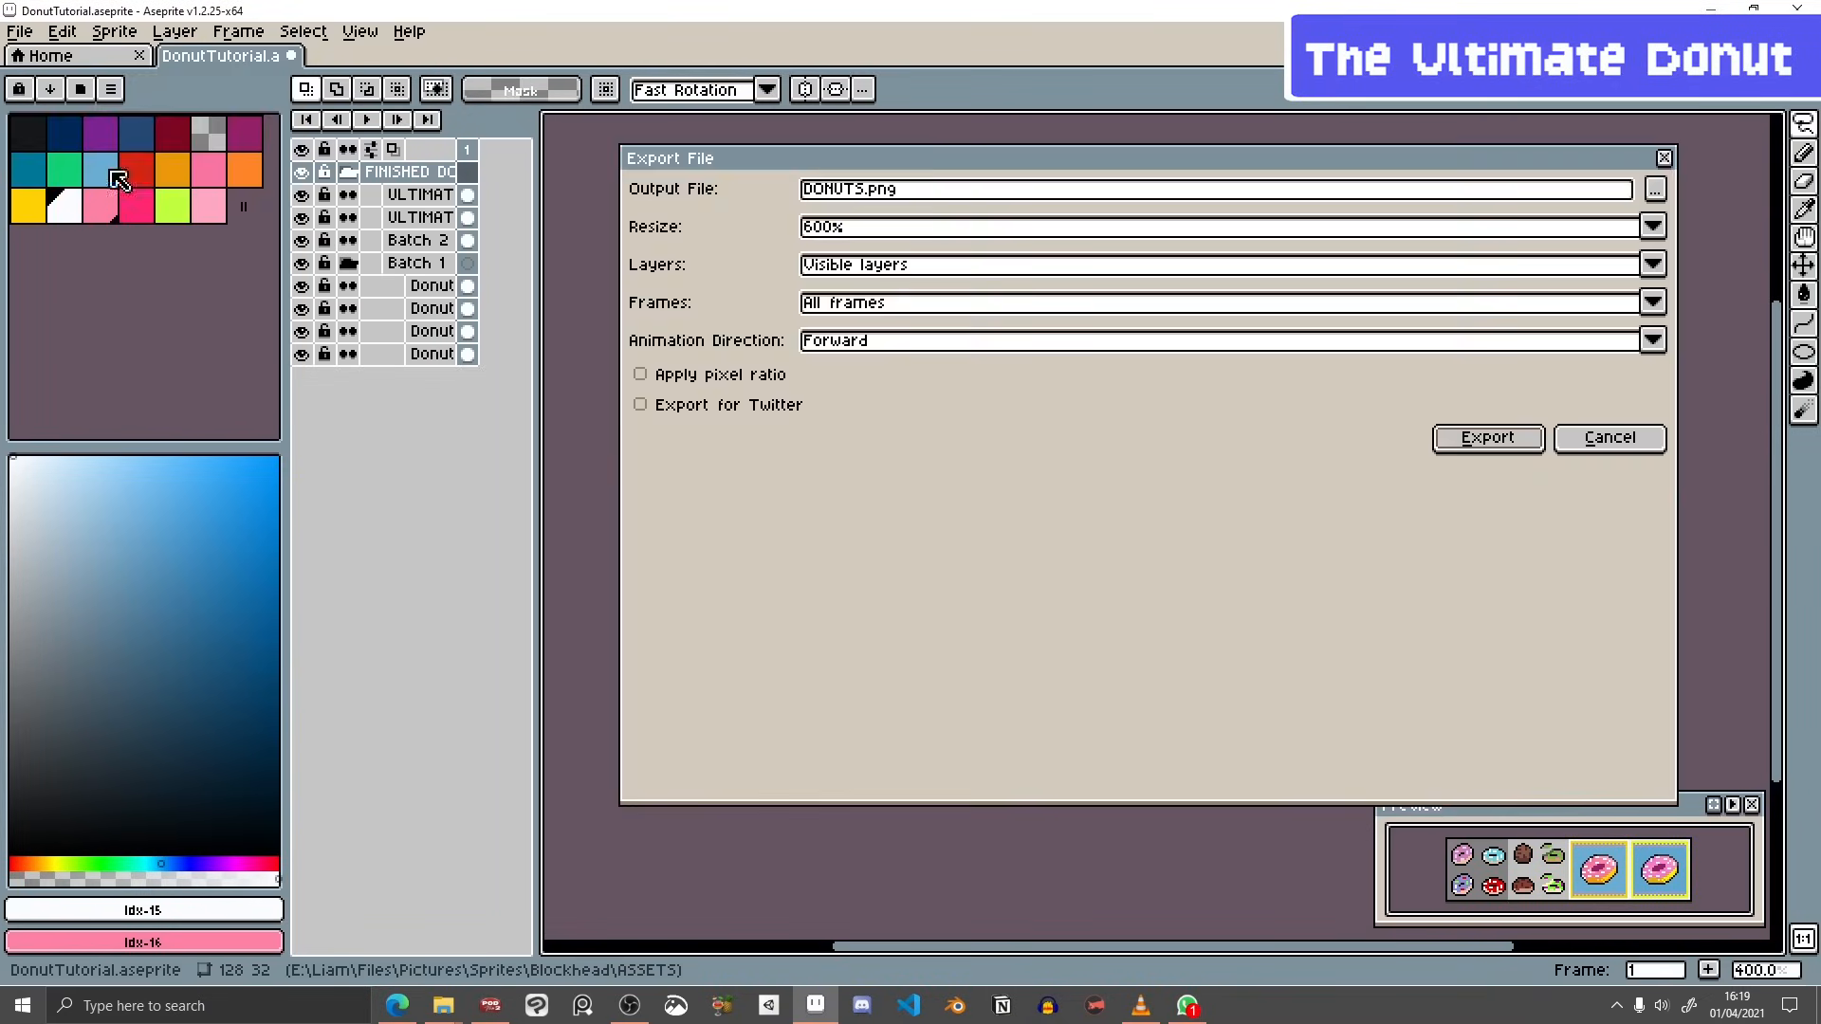
click(1559, 248)
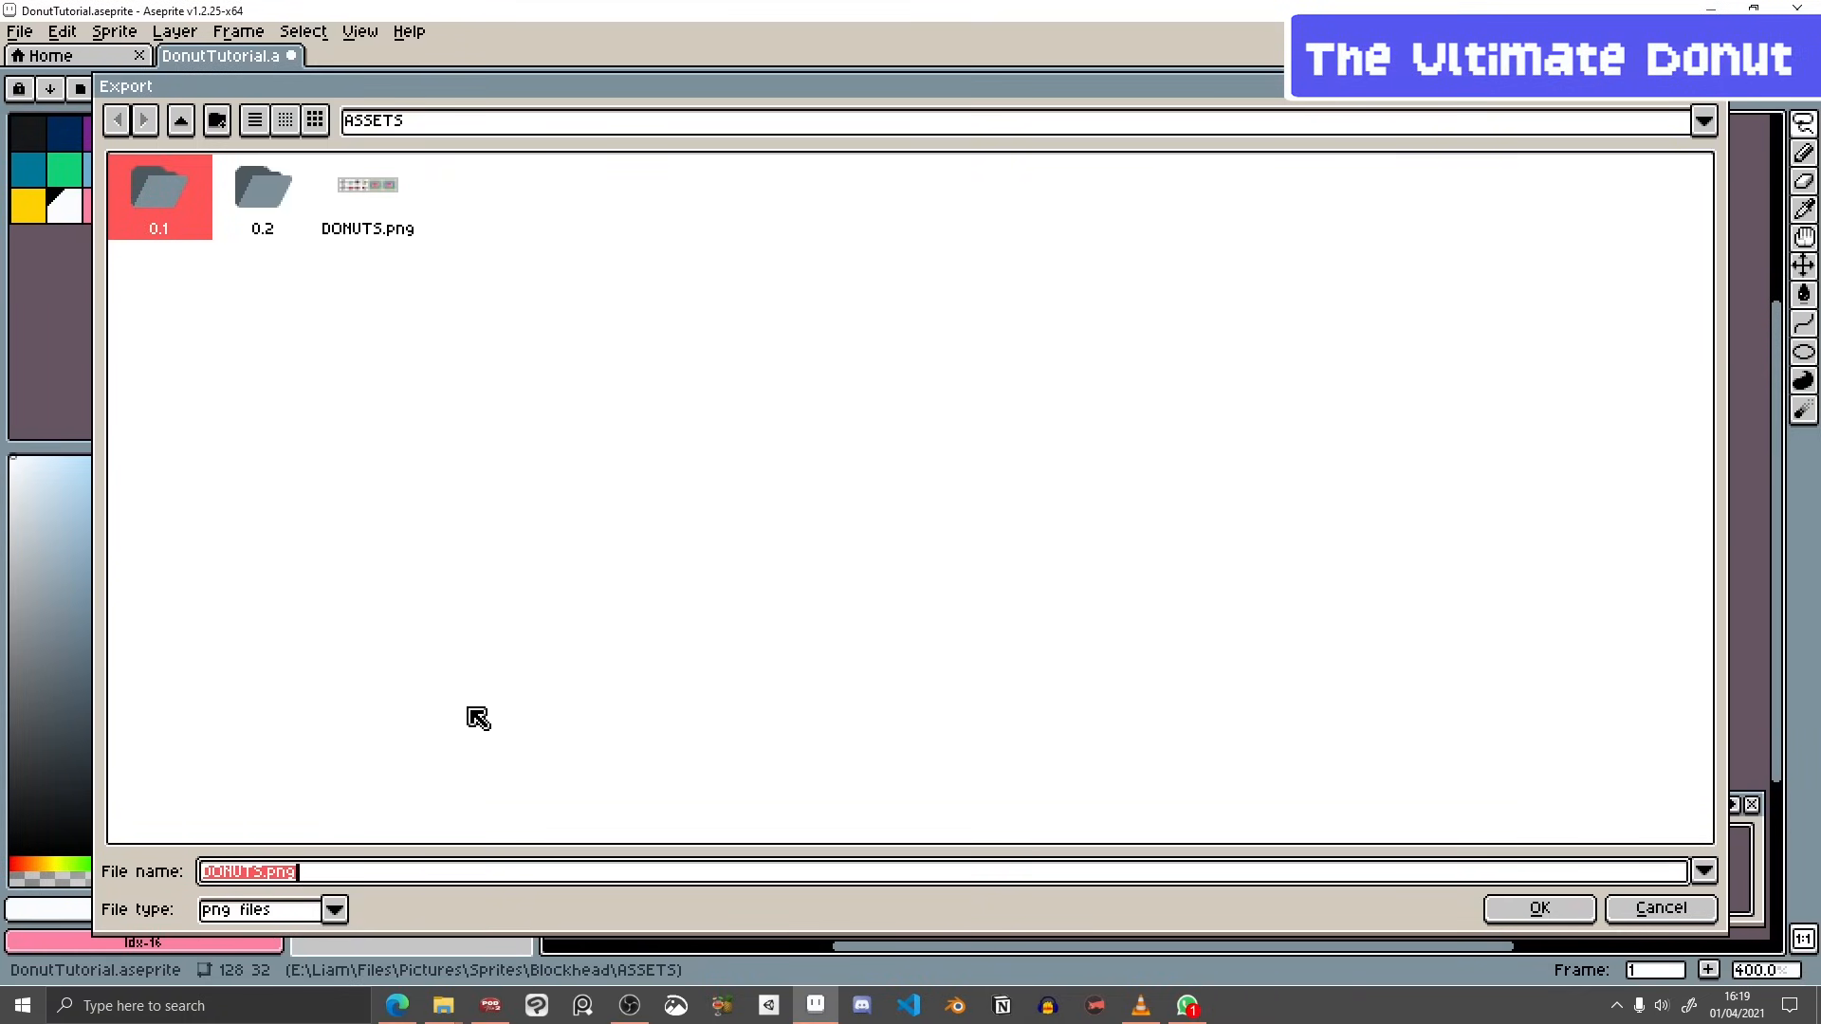
text(DonutsForDiscord)
click(334, 909)
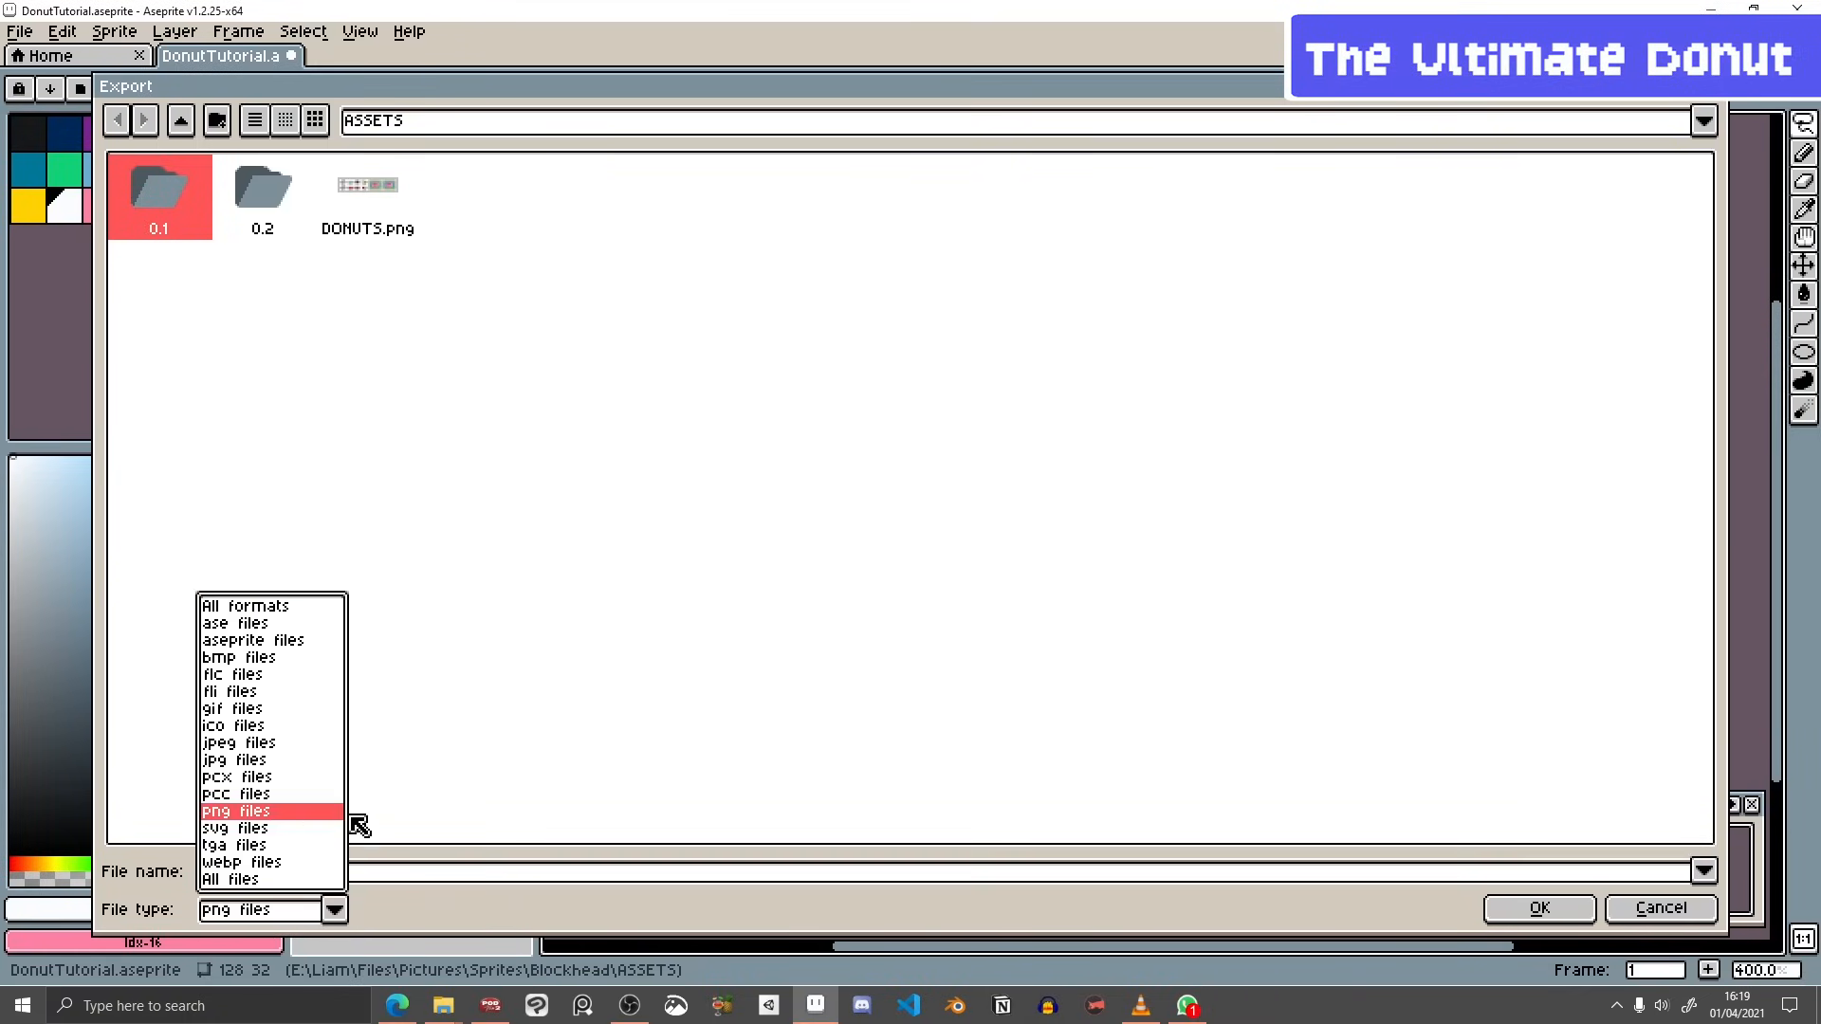
click(275, 814)
key(Return)
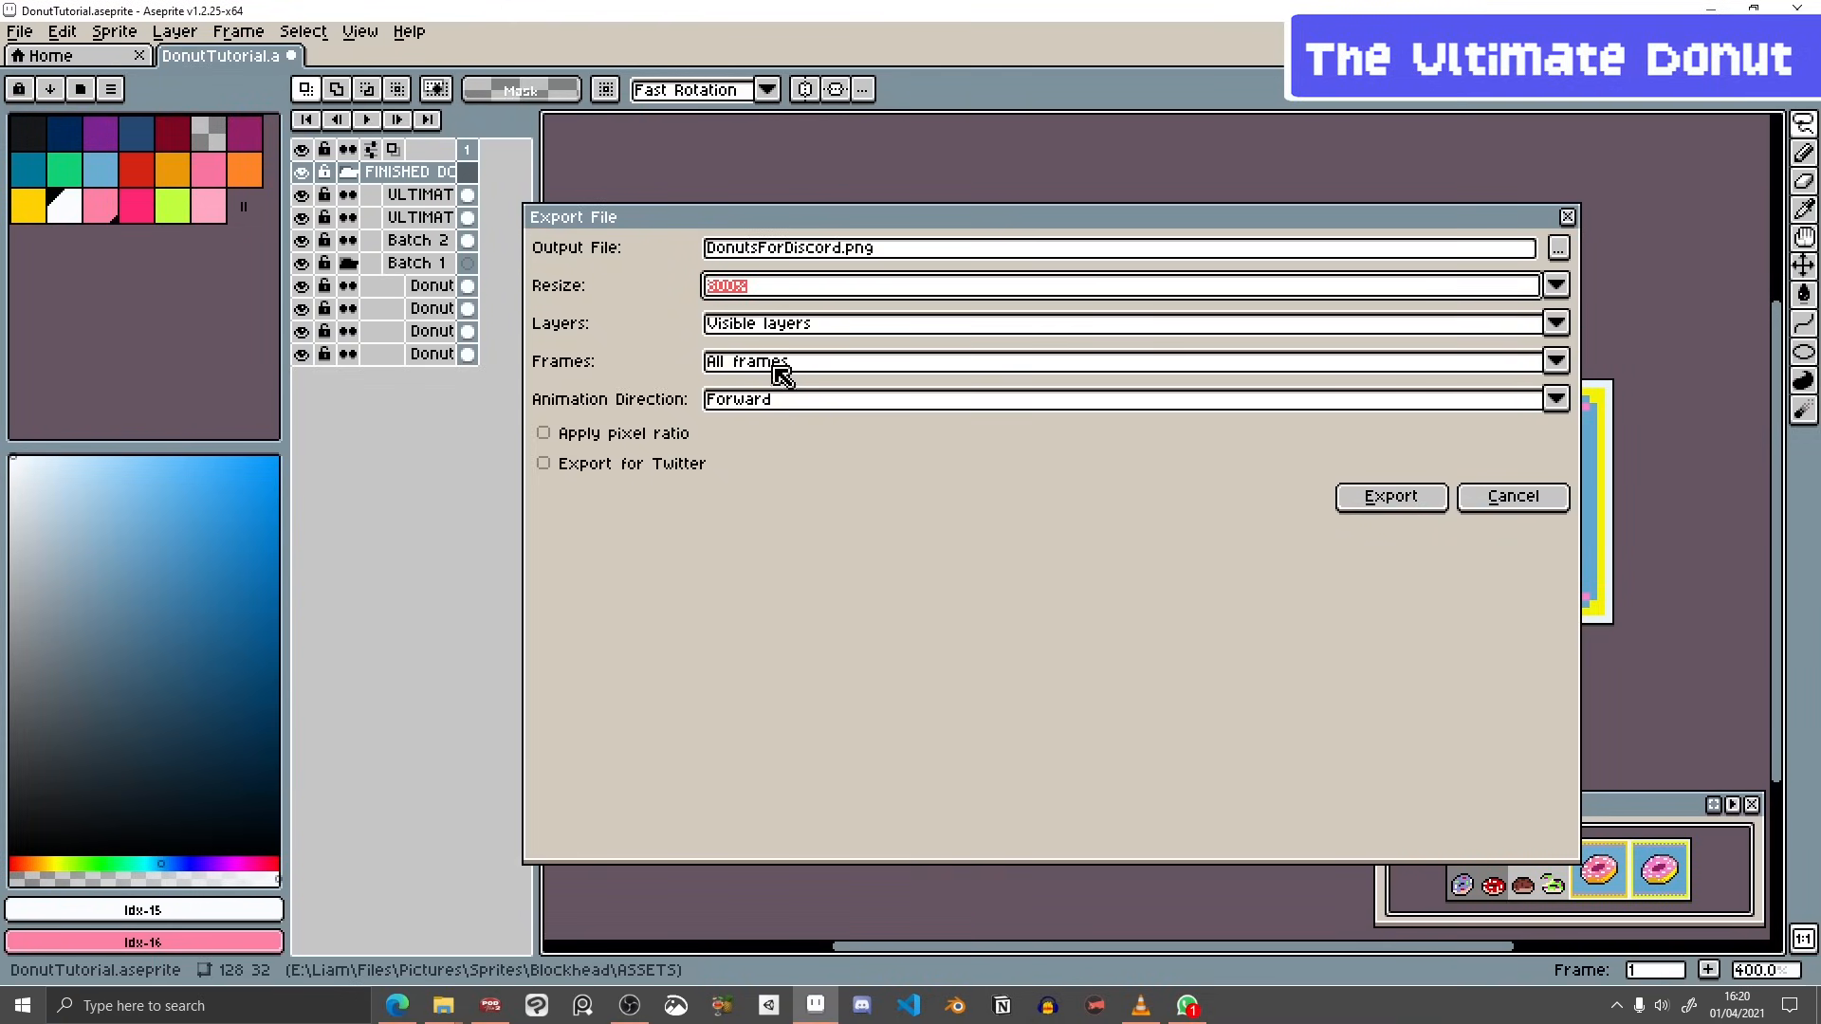
- Set the export's resize to 800%
click(781, 288)
click(744, 575)
click(788, 289)
click(755, 351)
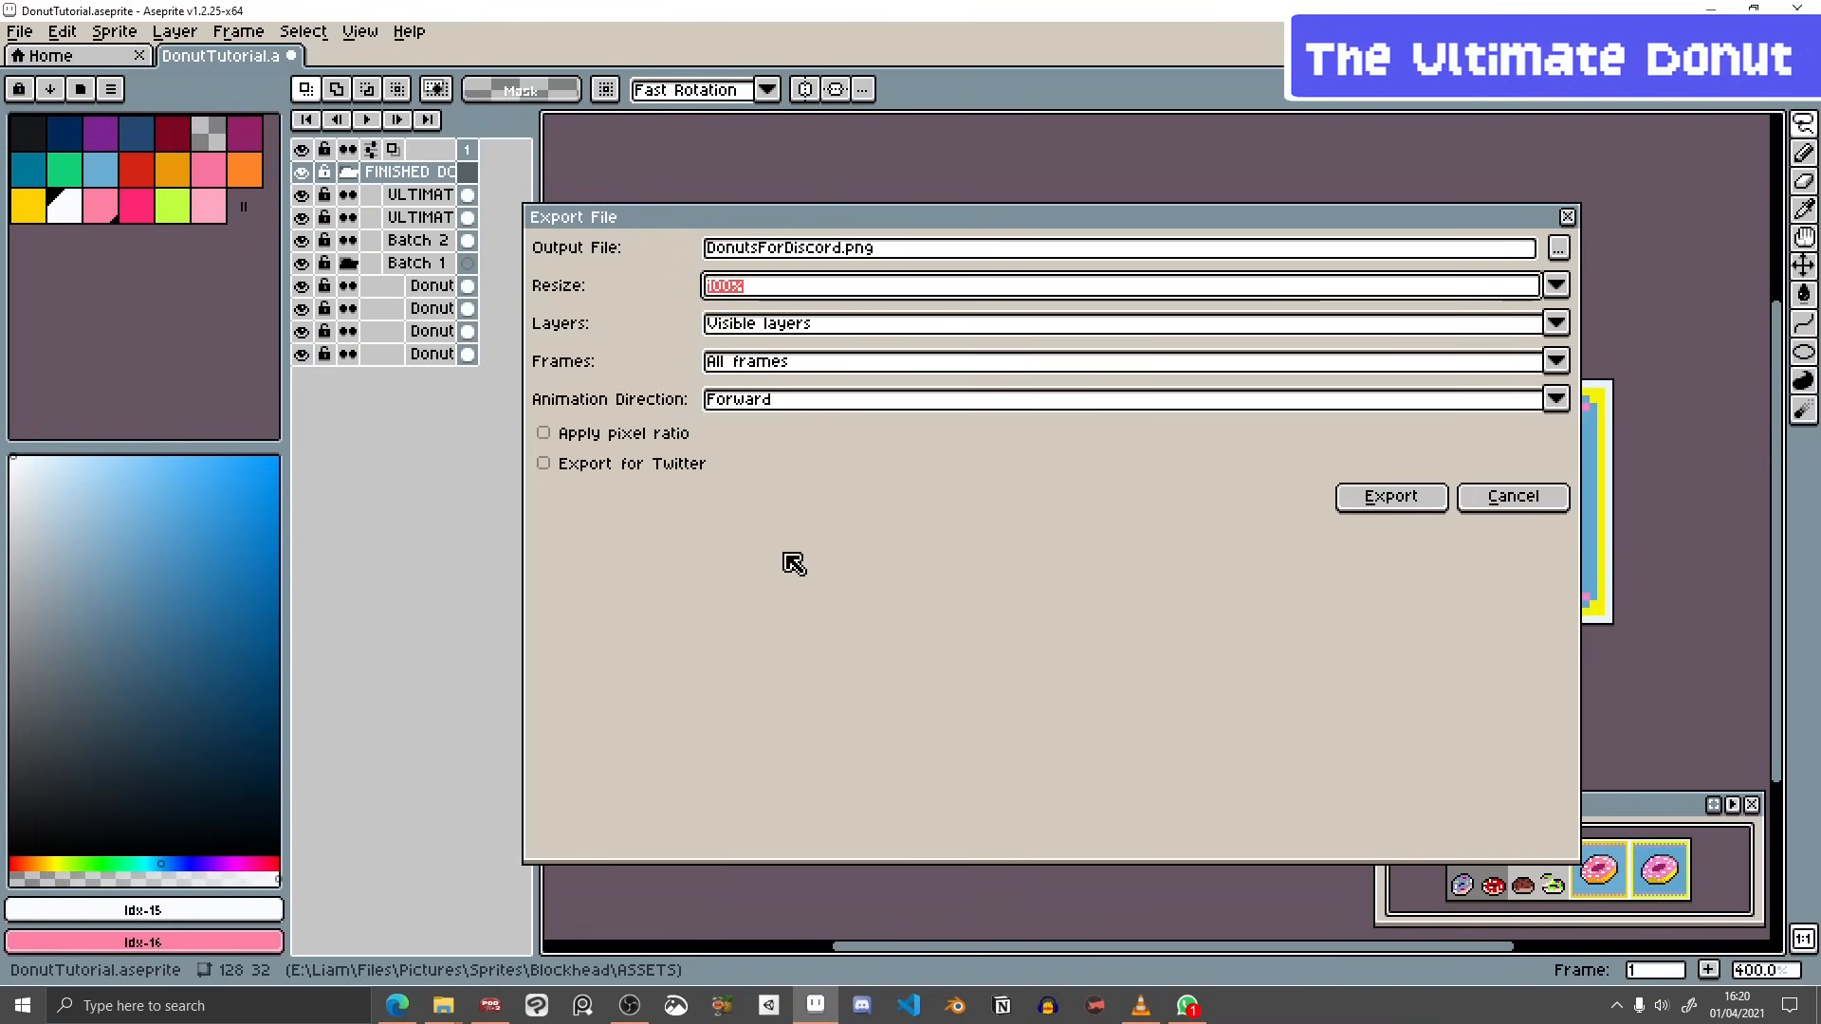
click(797, 297)
click(746, 471)
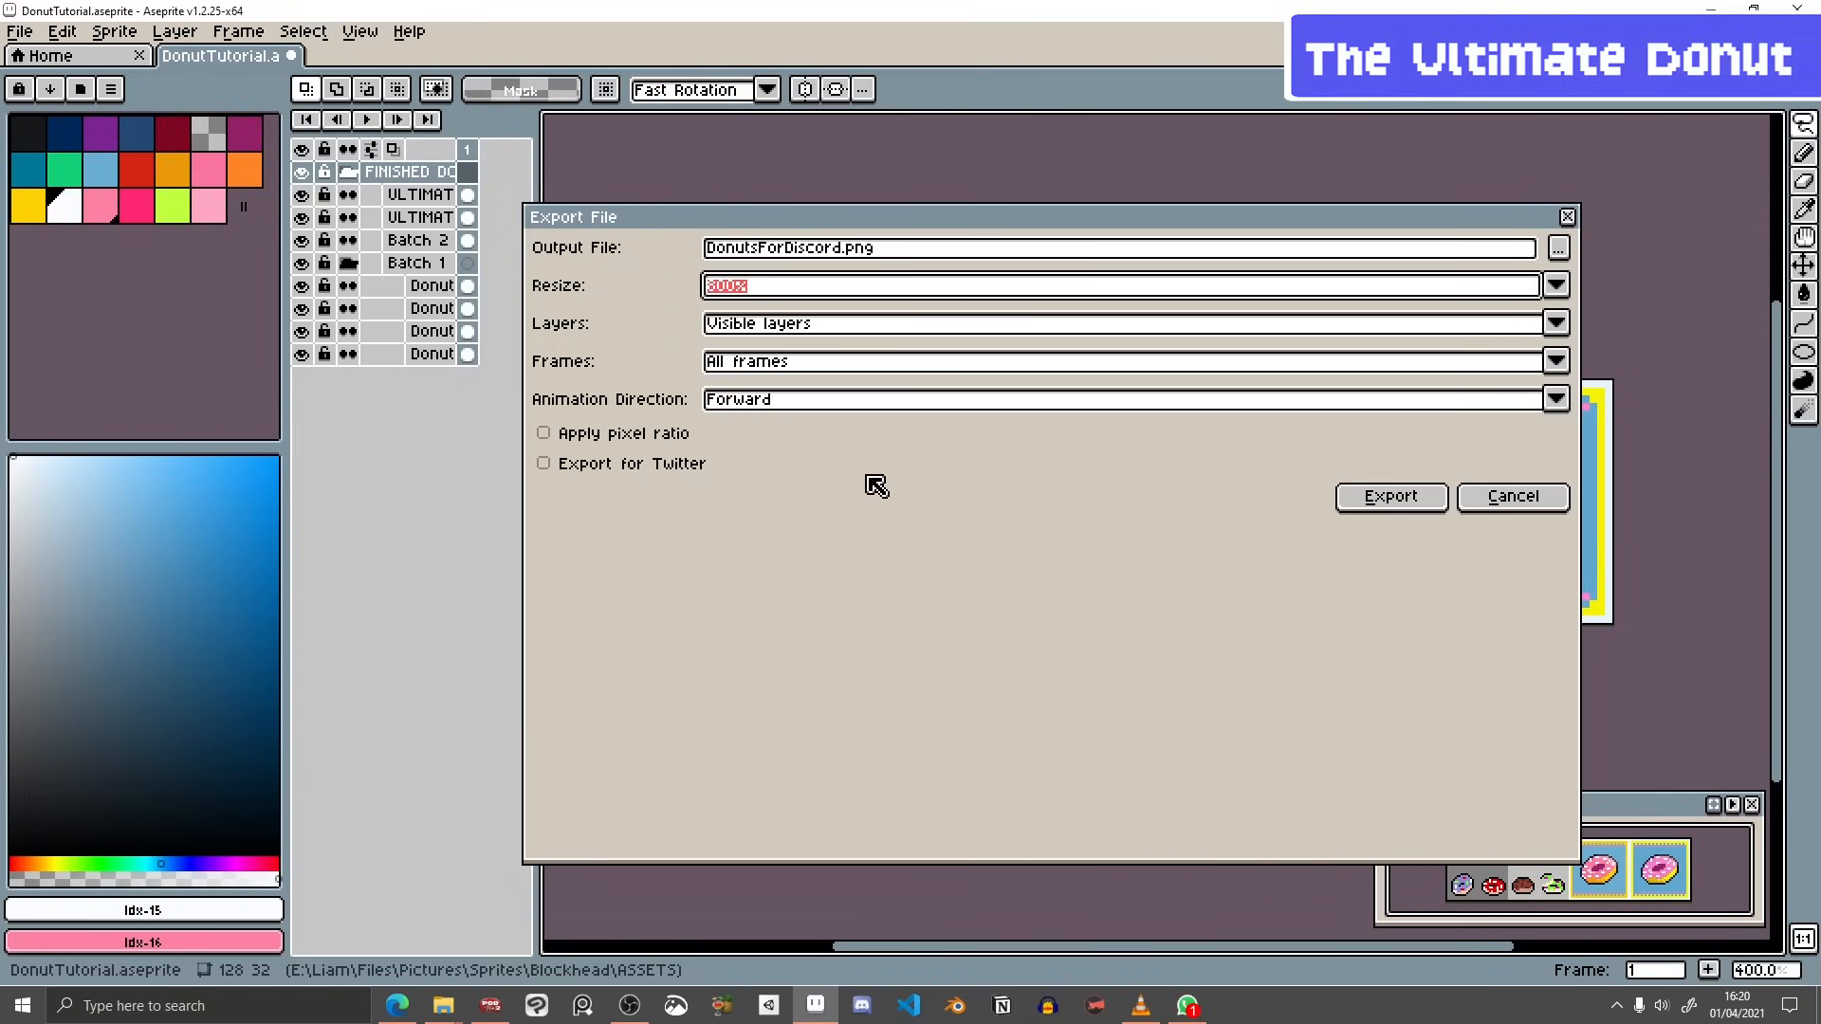
- Export the image with visible layers and all frames
click(759, 325)
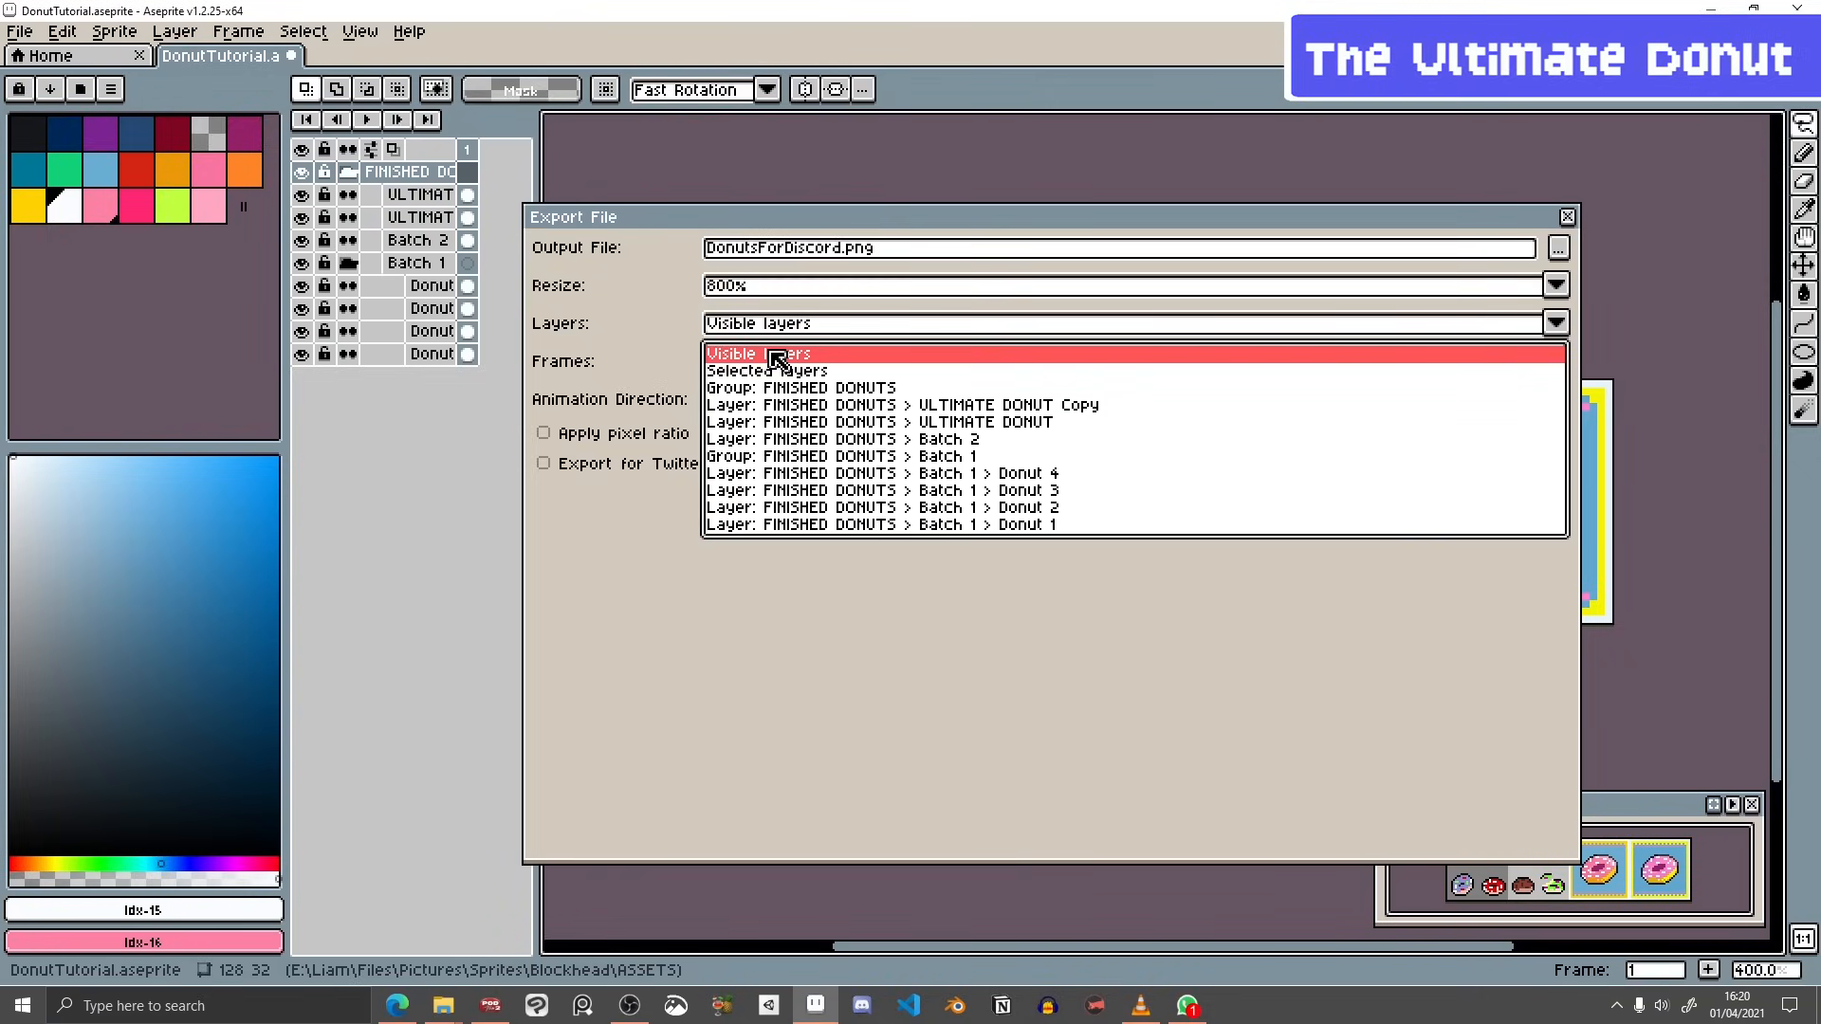
click(778, 355)
click(779, 364)
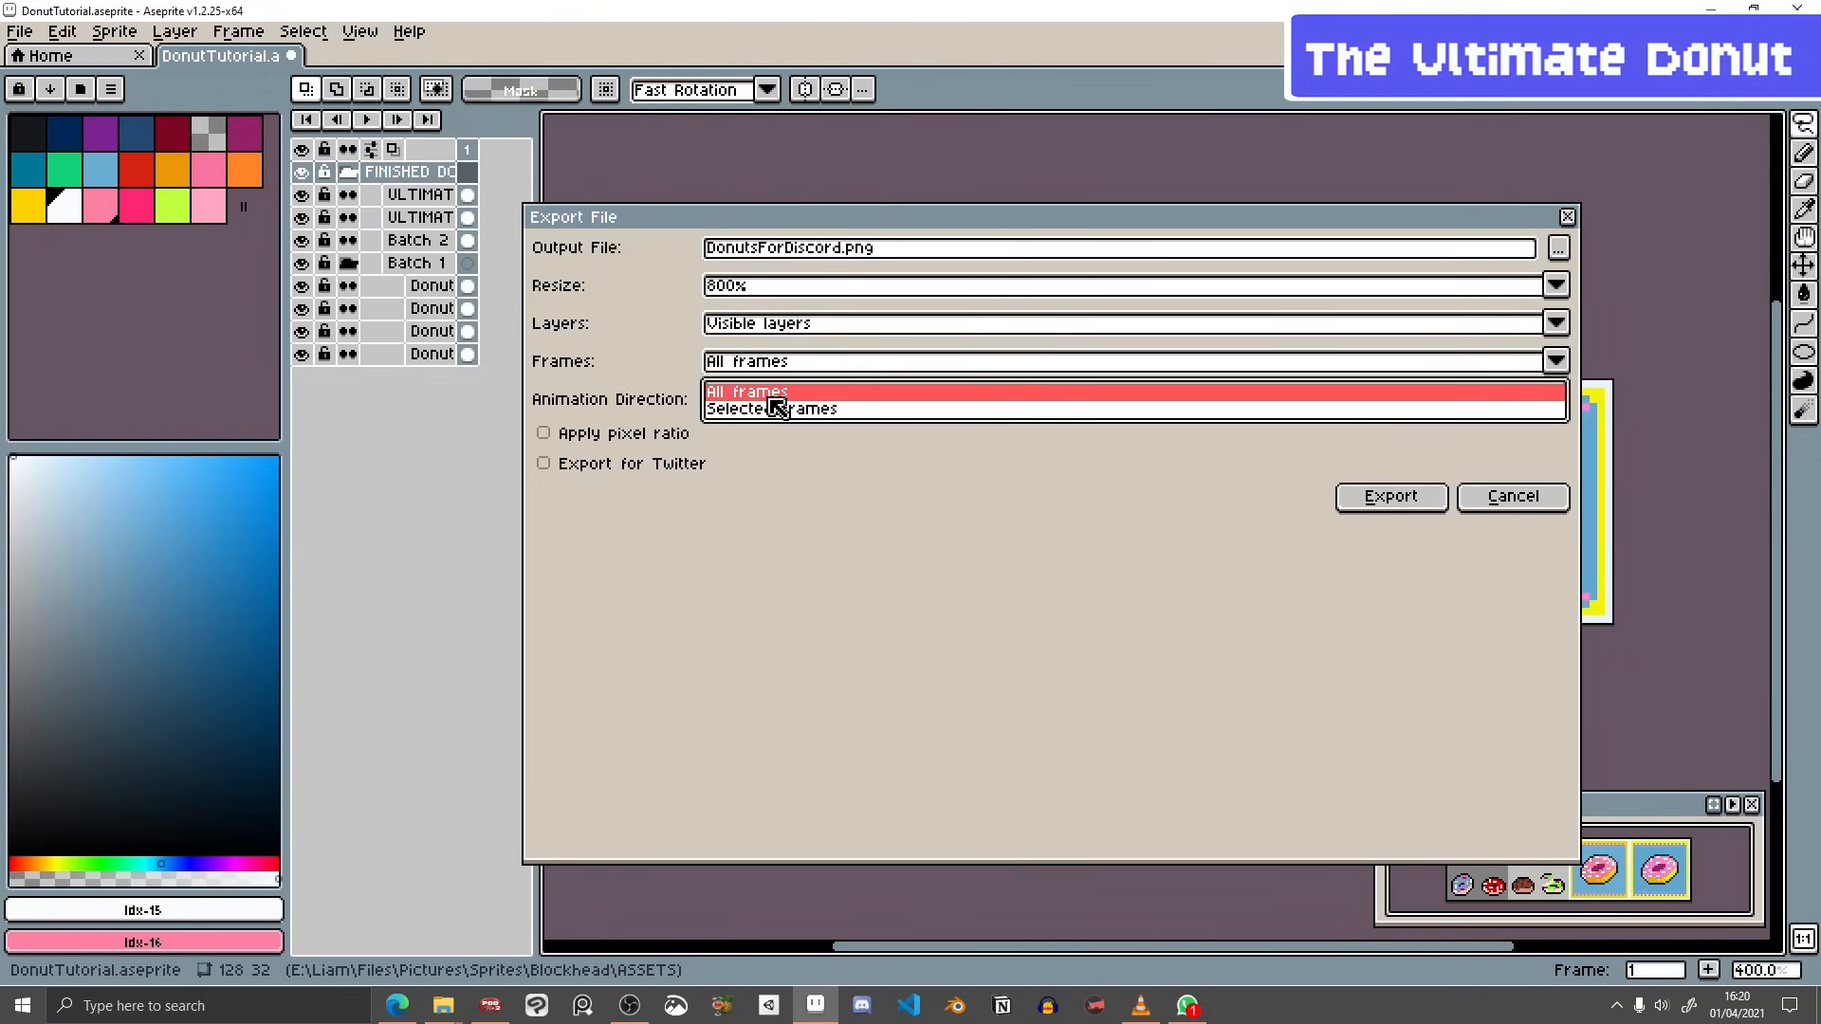
click(804, 366)
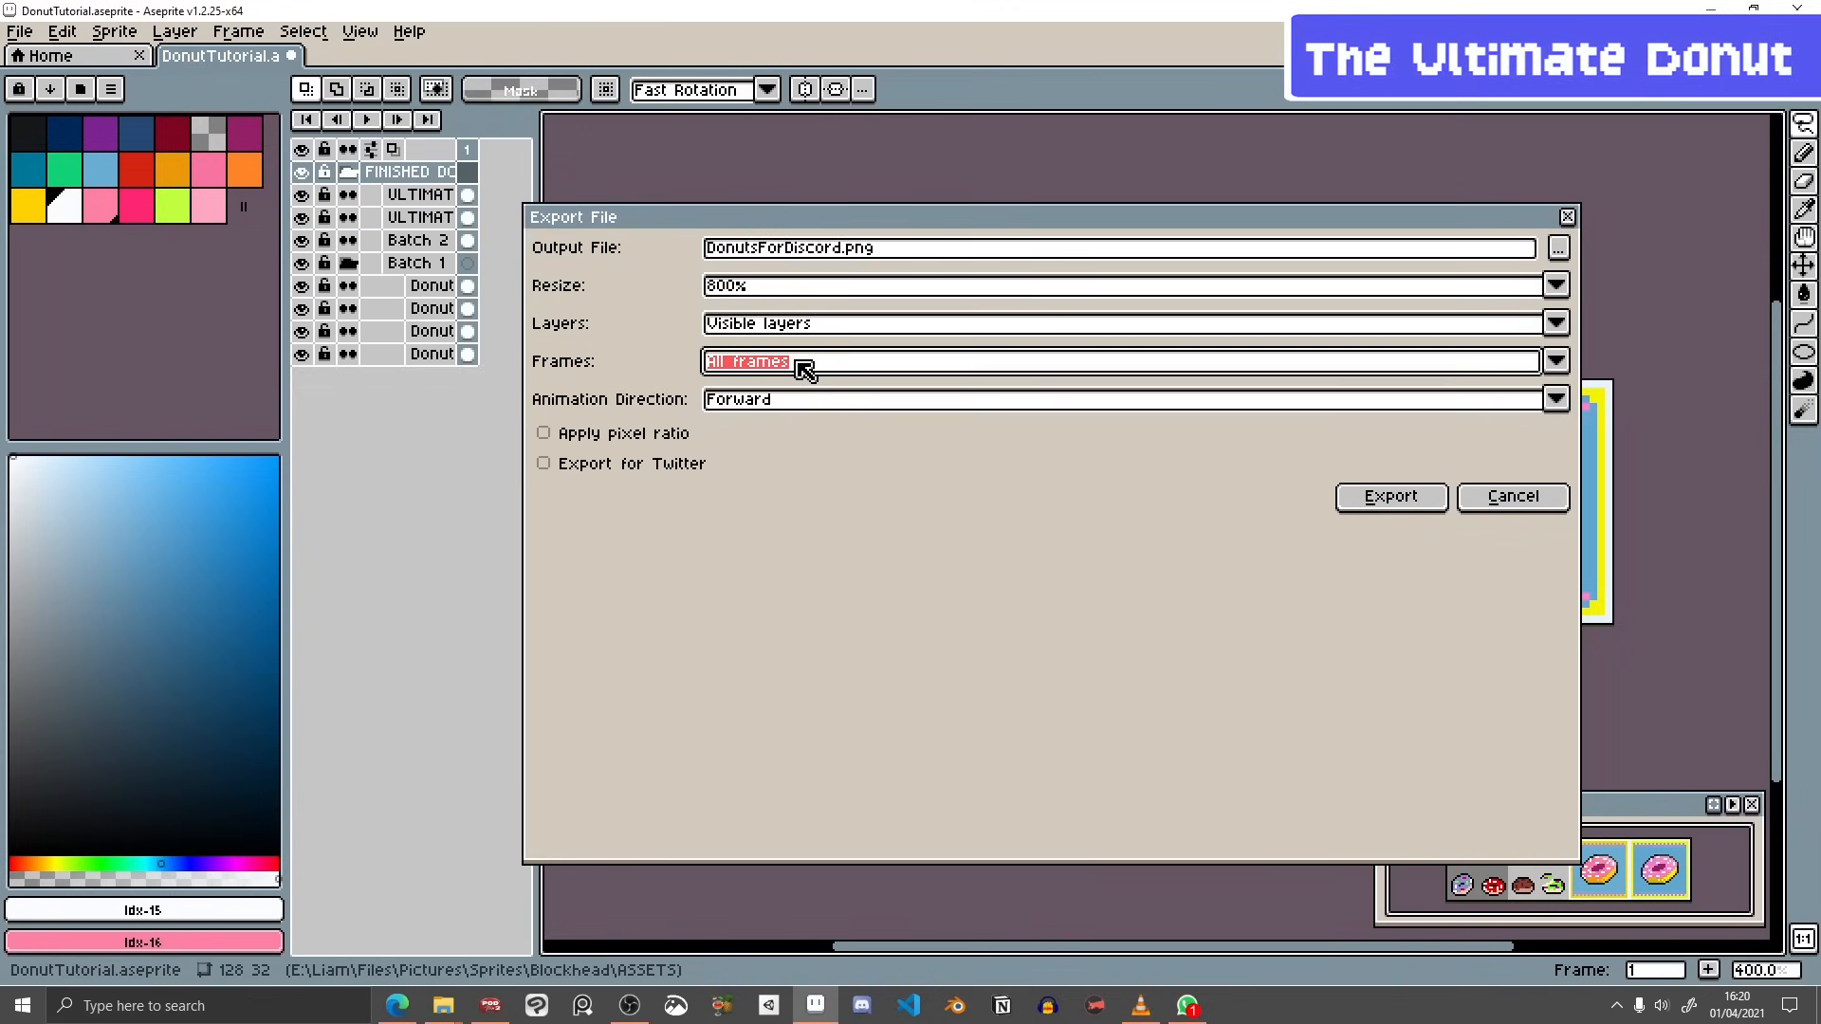
click(1383, 509)
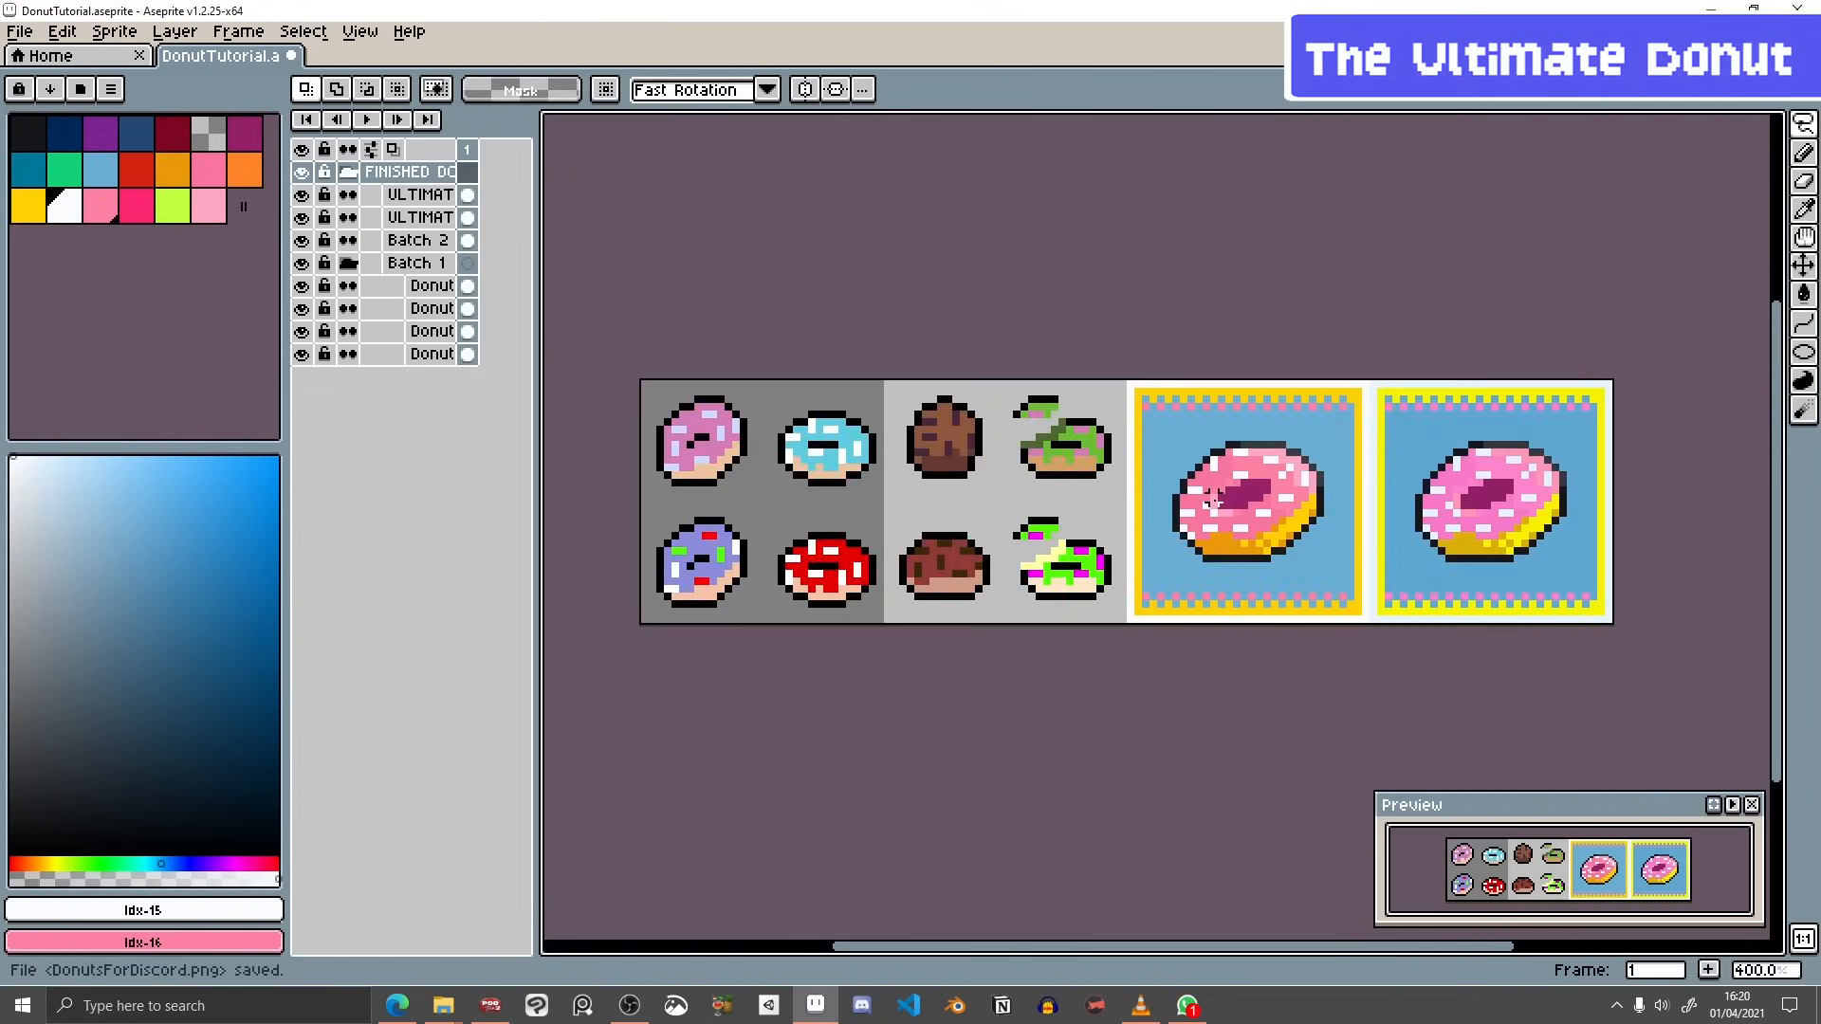
- Open the sprite sheet export settings for the donut sprite
click(18, 32)
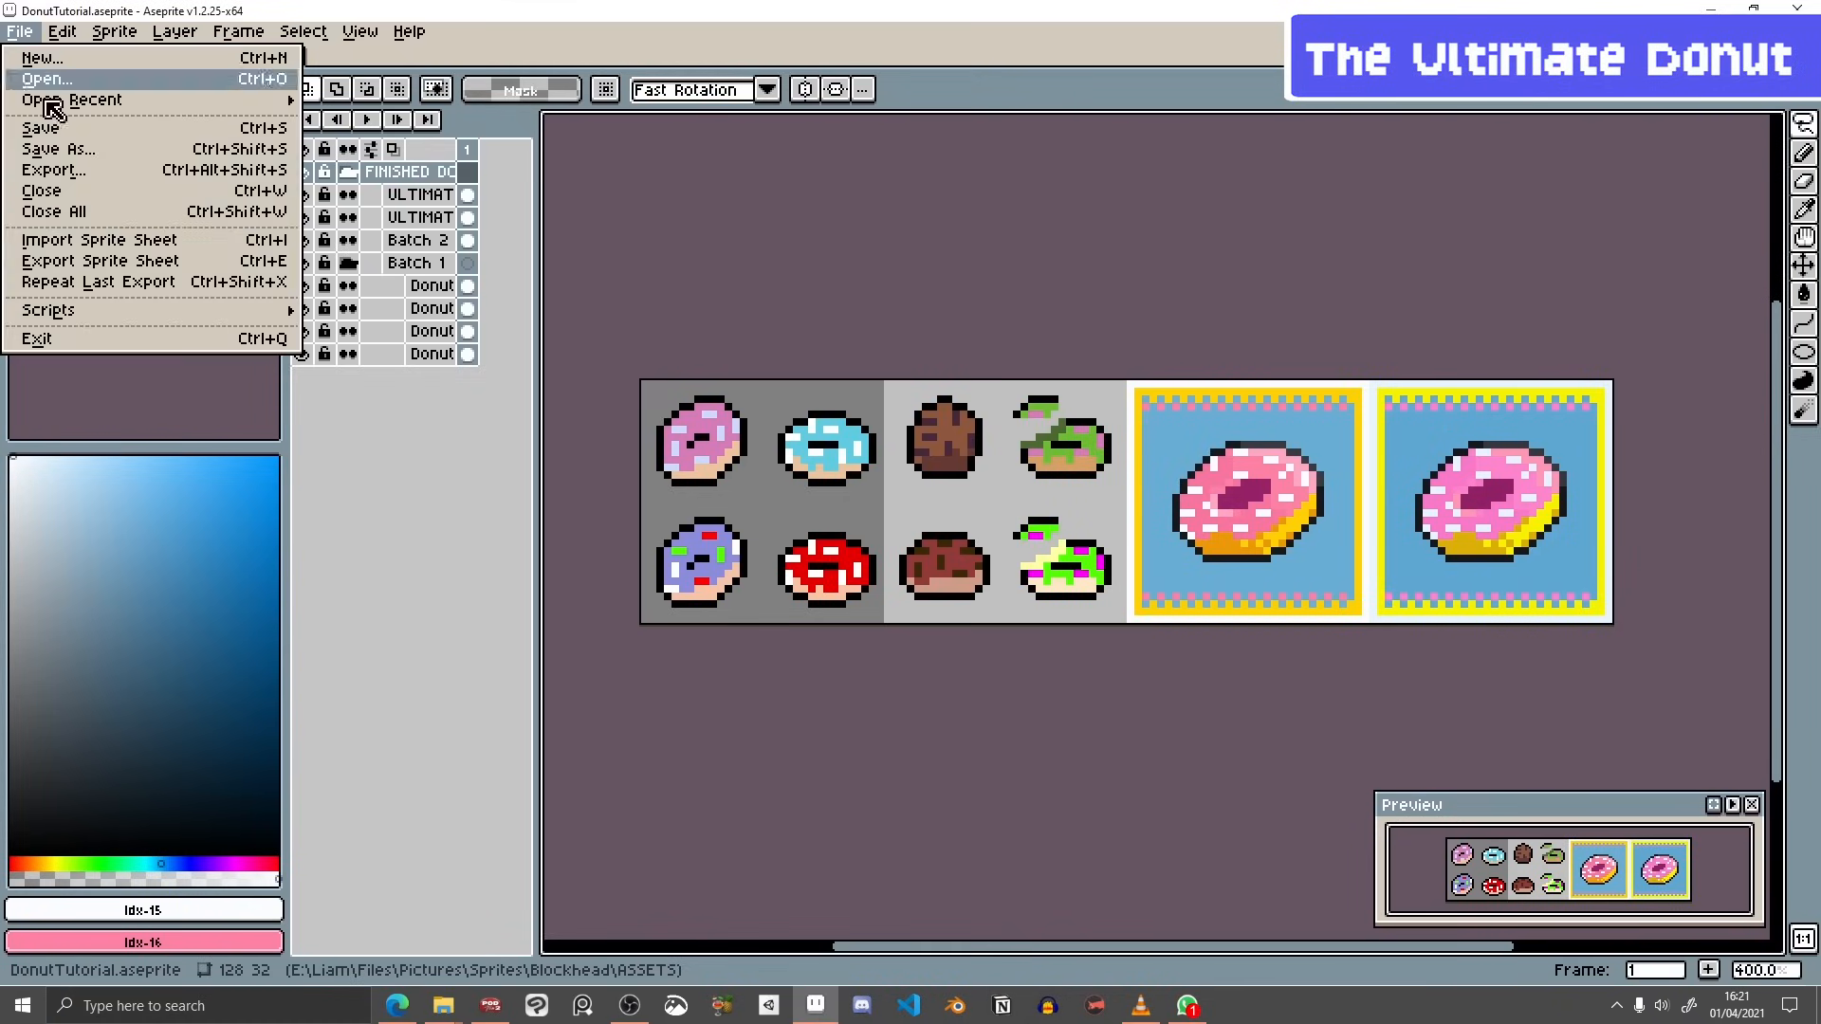
click(97, 262)
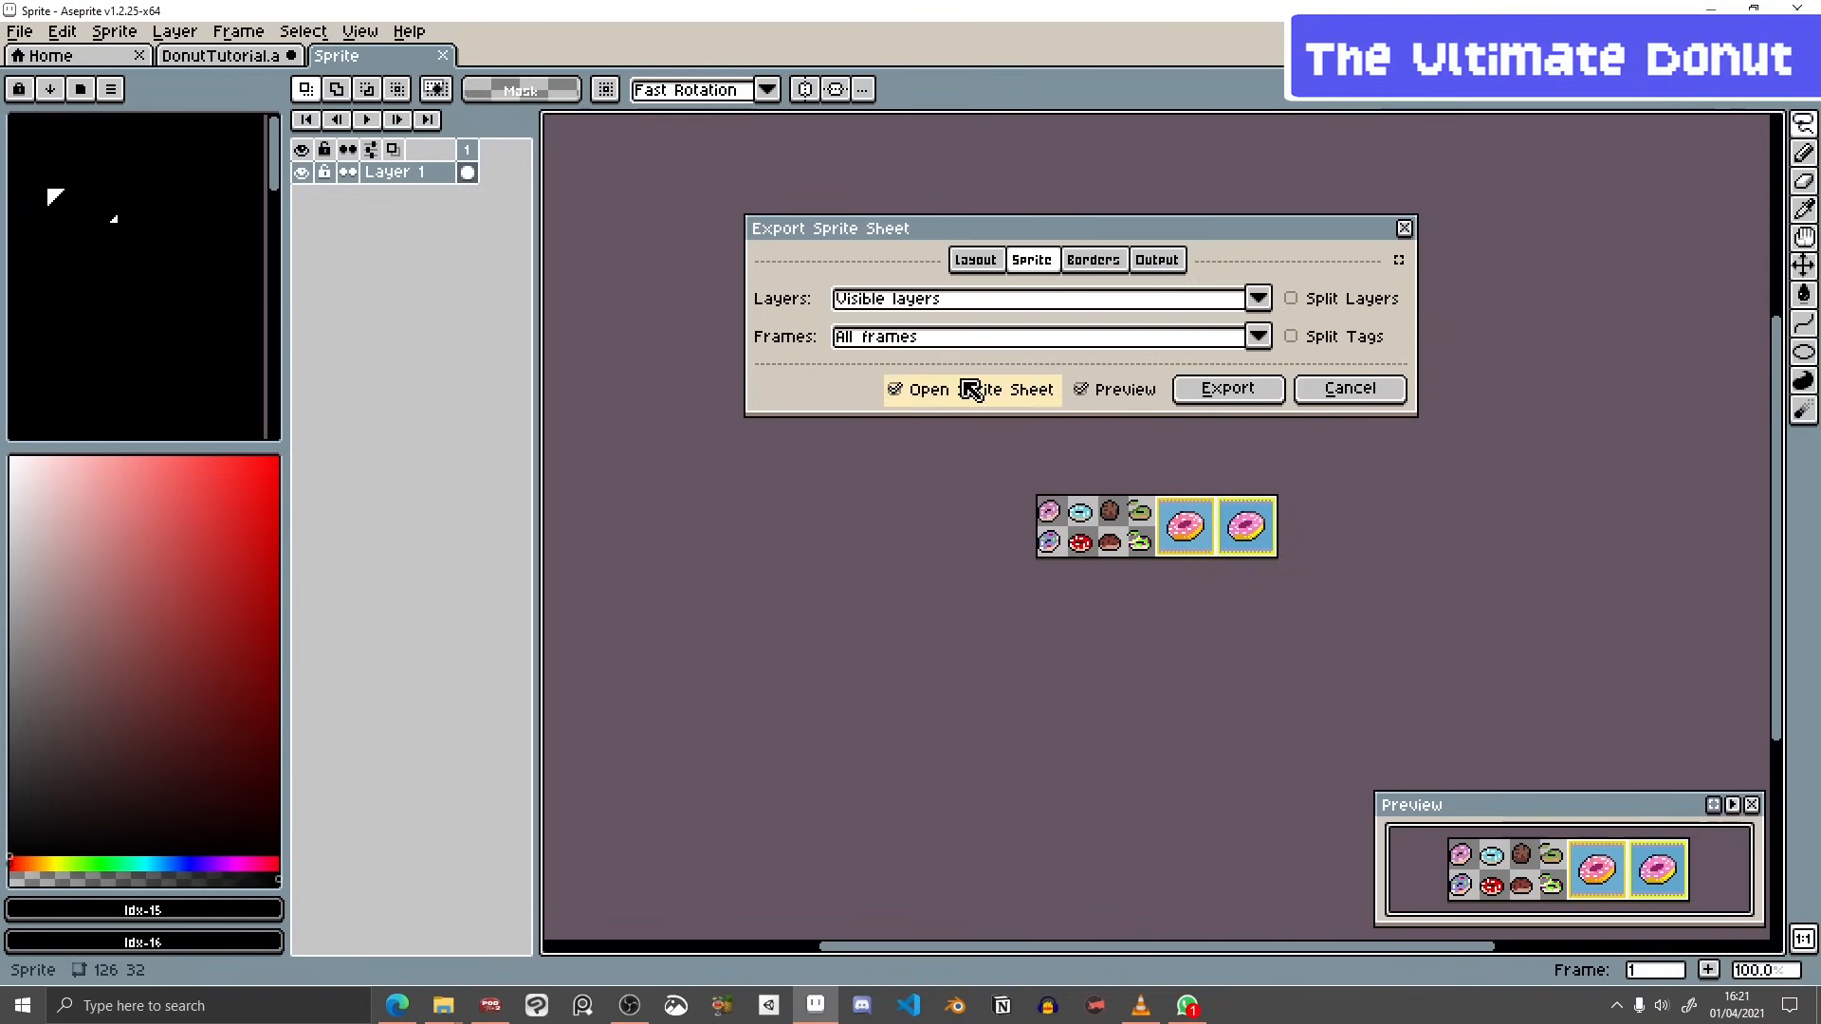